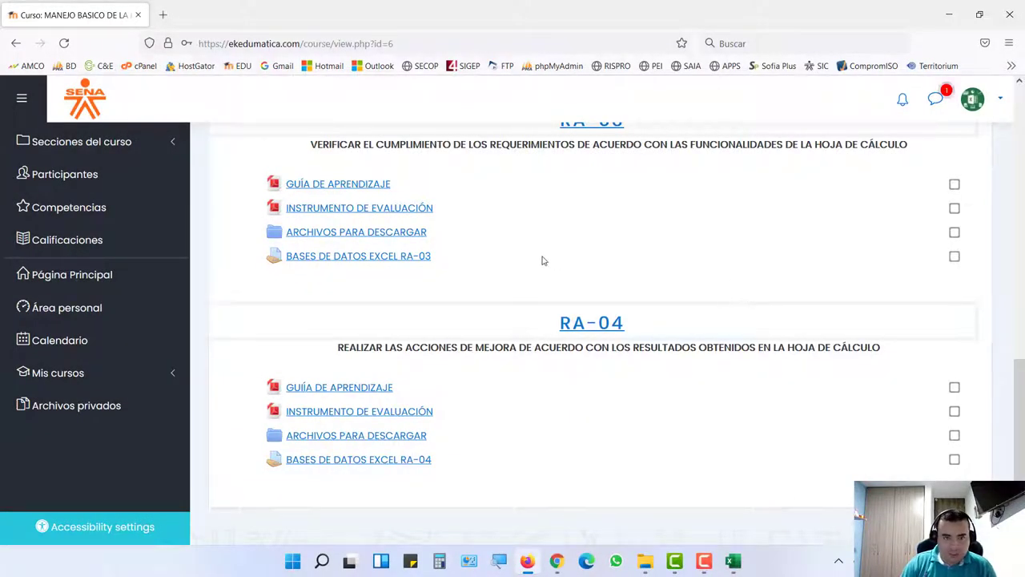
Open Filtro básico.xlsx in Excel from the RA-03 ARCHIVOS PARA DESCARGAR folder.
left_click(410, 233)
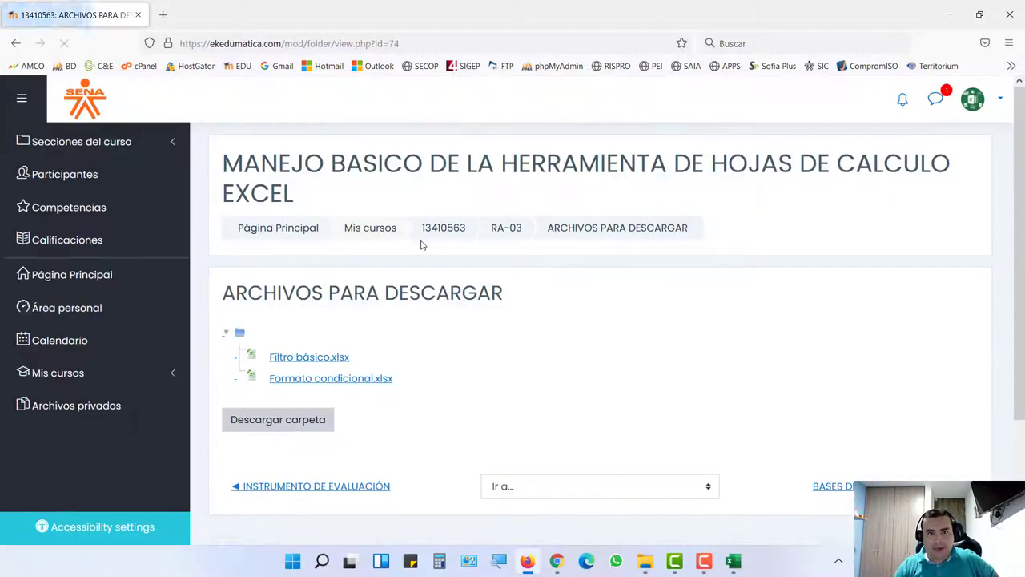
left_click(315, 358)
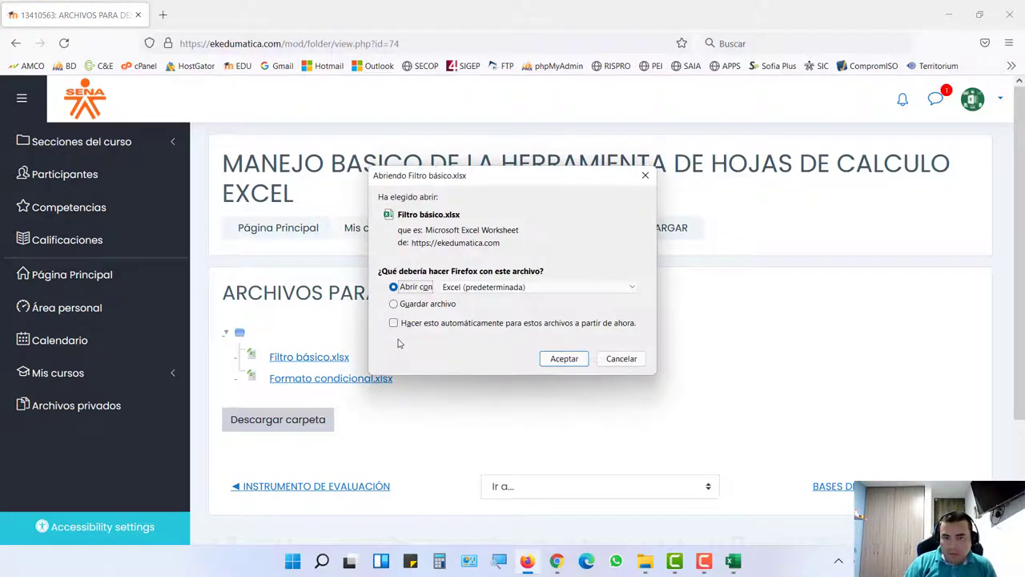
left_click(569, 360)
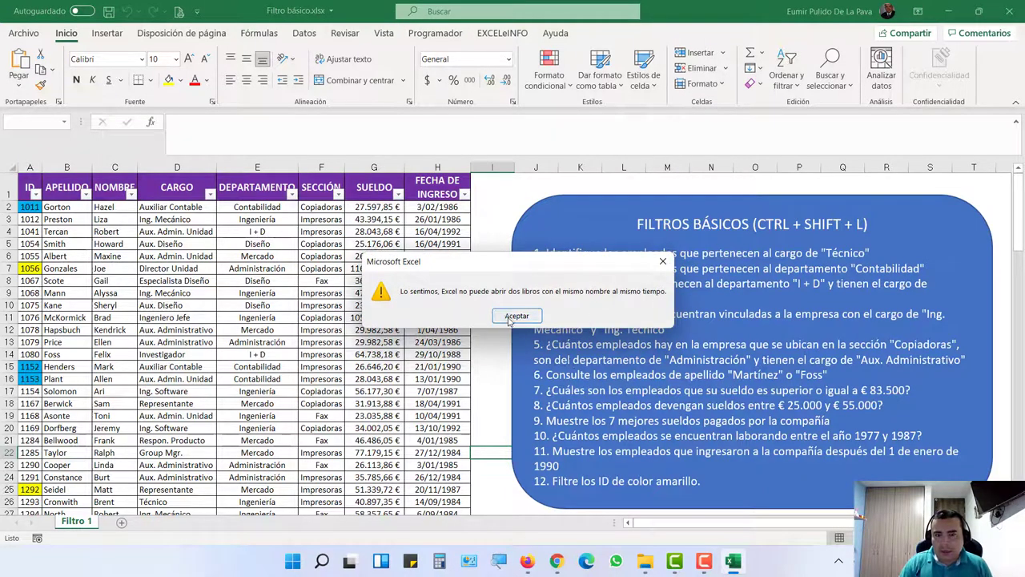
Dismiss Excel's warning that two workbooks with the same name cannot be open.
left_click(515, 316)
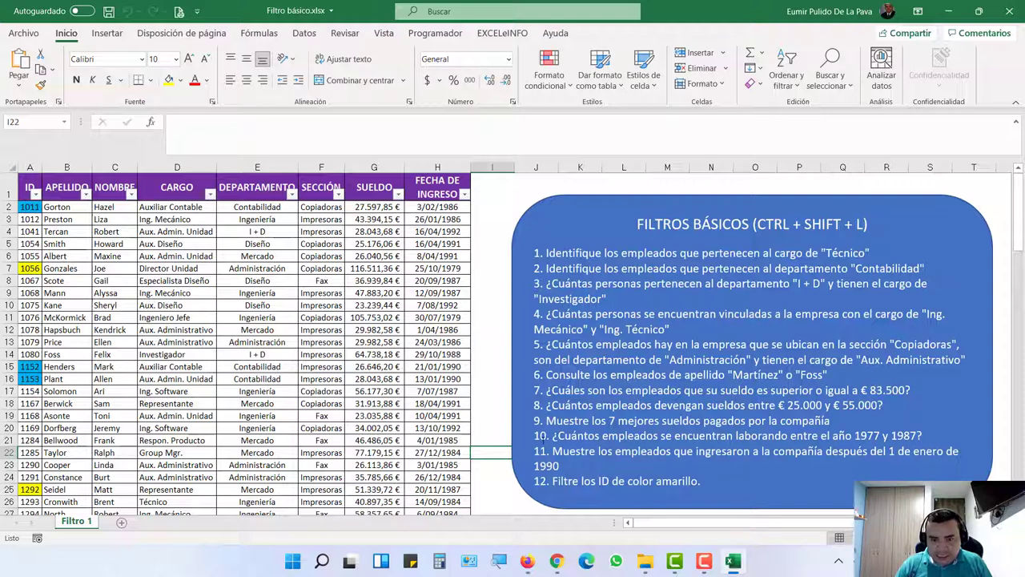
Highlight question 10 on 1977–1987 hires and select the FECHA DE INGRESO column.
left_click_drag(534, 435, 926, 433)
scroll(661, 428, "down", 1)
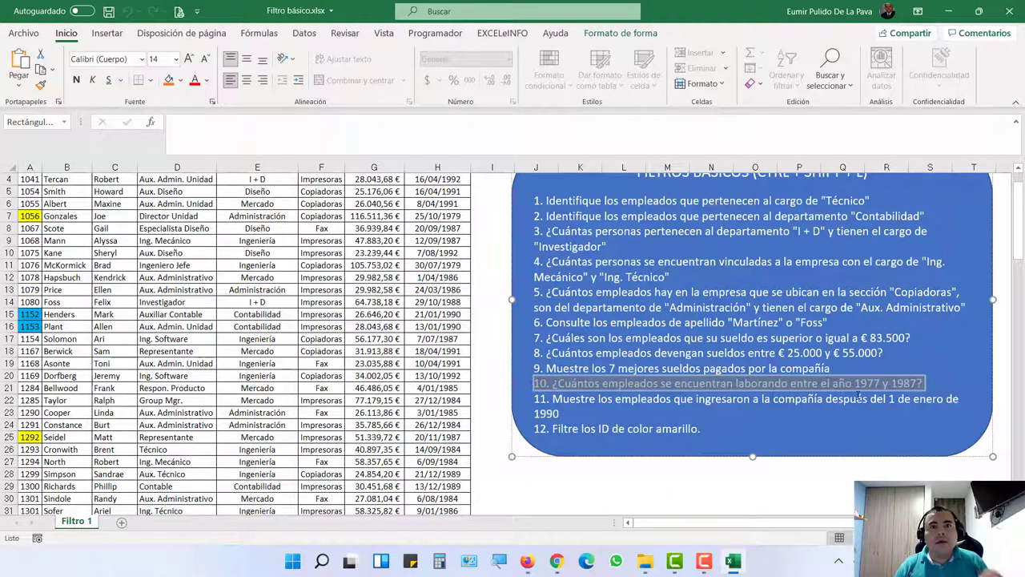
scroll(538, 405, "up", 1)
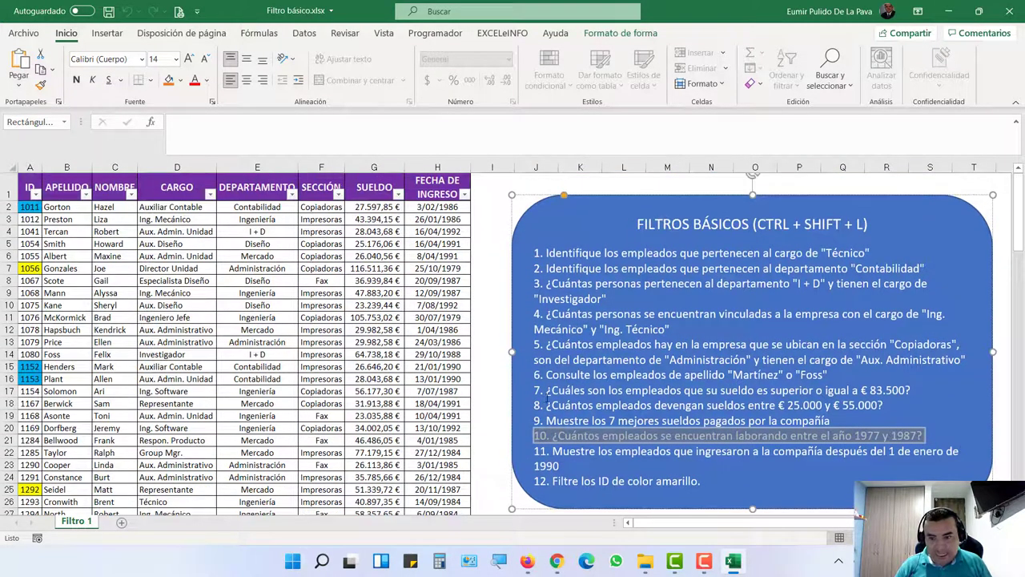
left_click(437, 175)
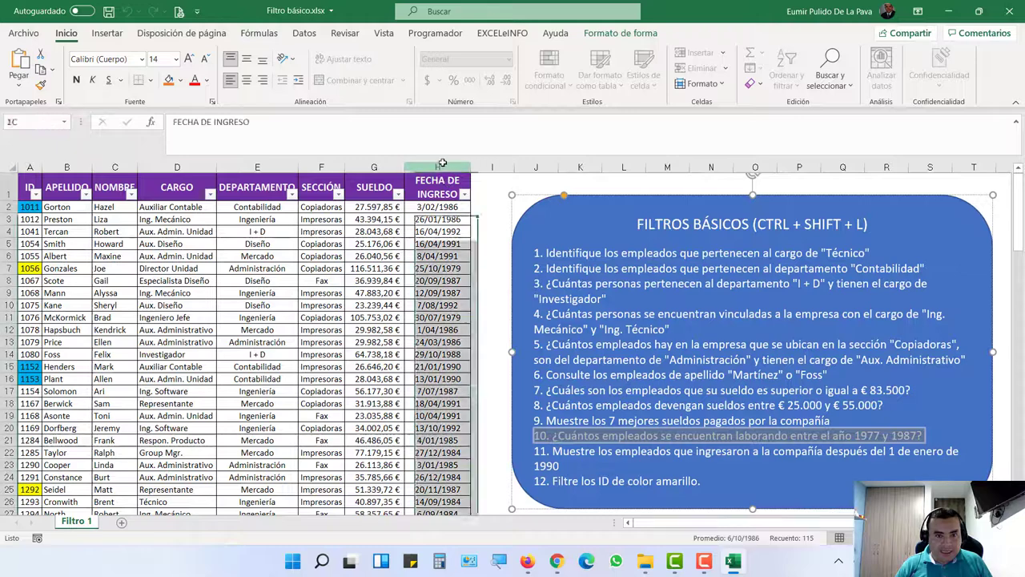
left_click(437, 175)
Turn on Windows Magnifier at 200% over the spreadsheet.
left_click(498, 561)
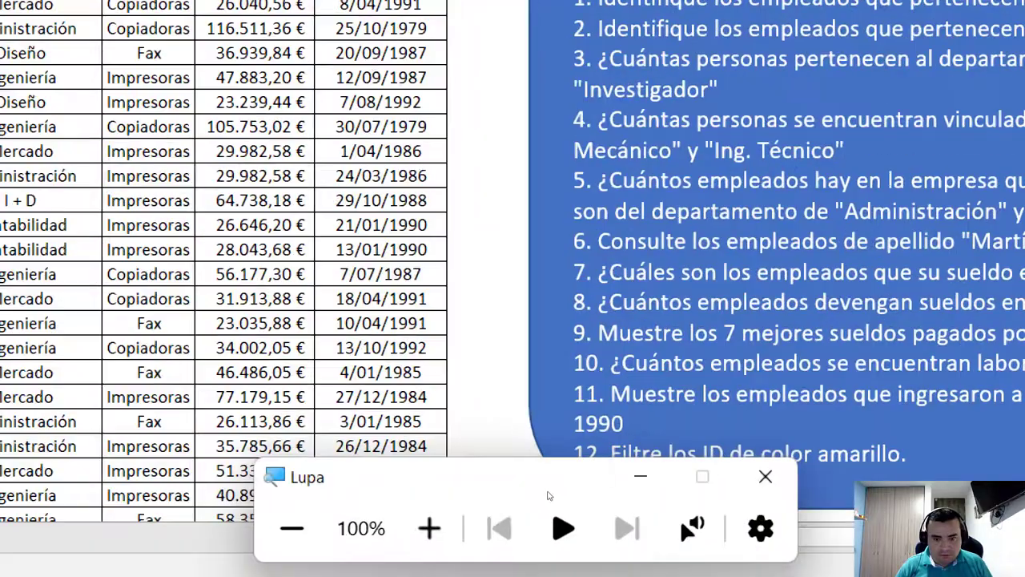
left_click(462, 518)
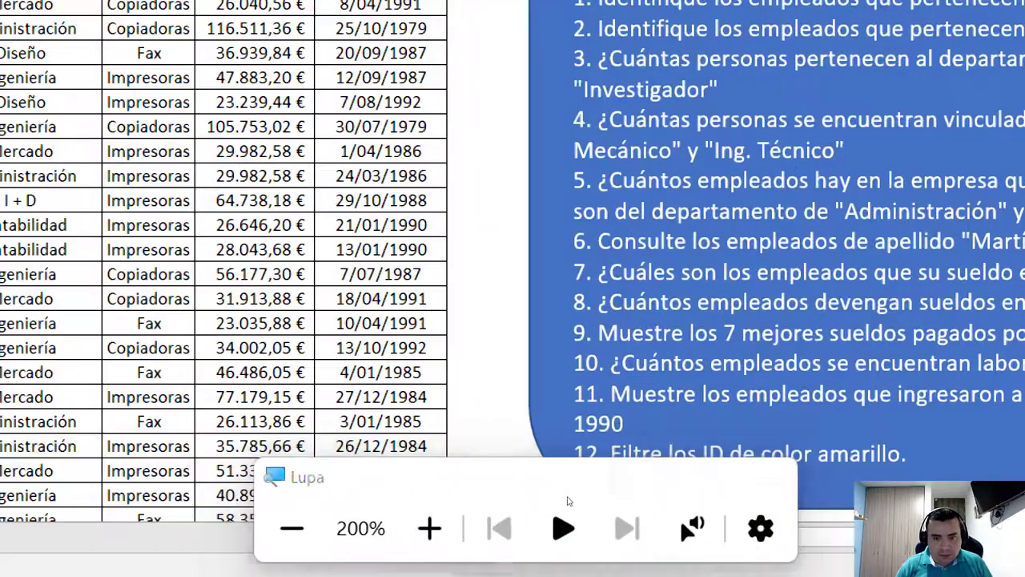
left_click(435, 182)
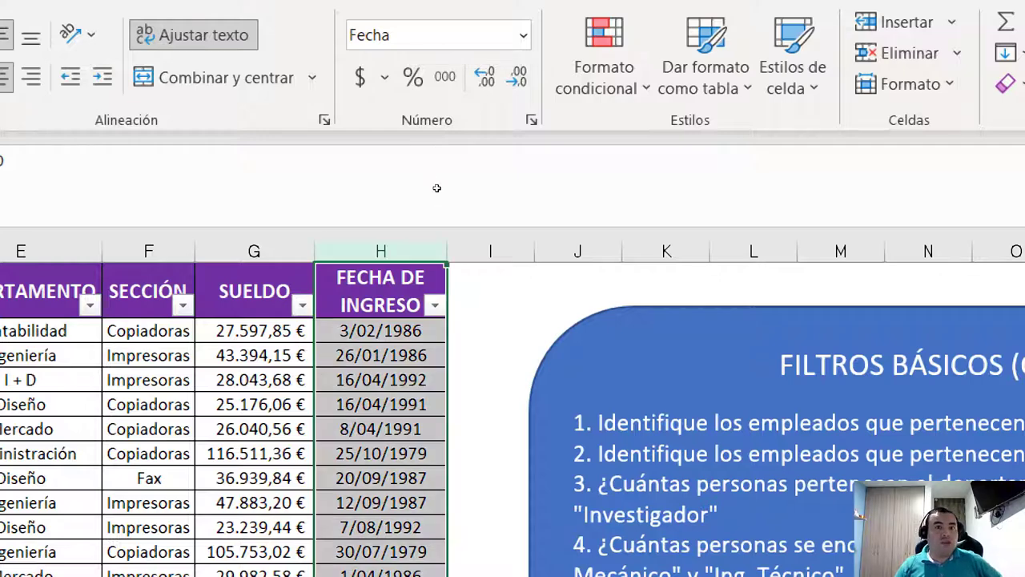
Choose Filtros de fecha > Entre... from the FECHA DE INGRESO filter dropdown.
key("alt+Down")
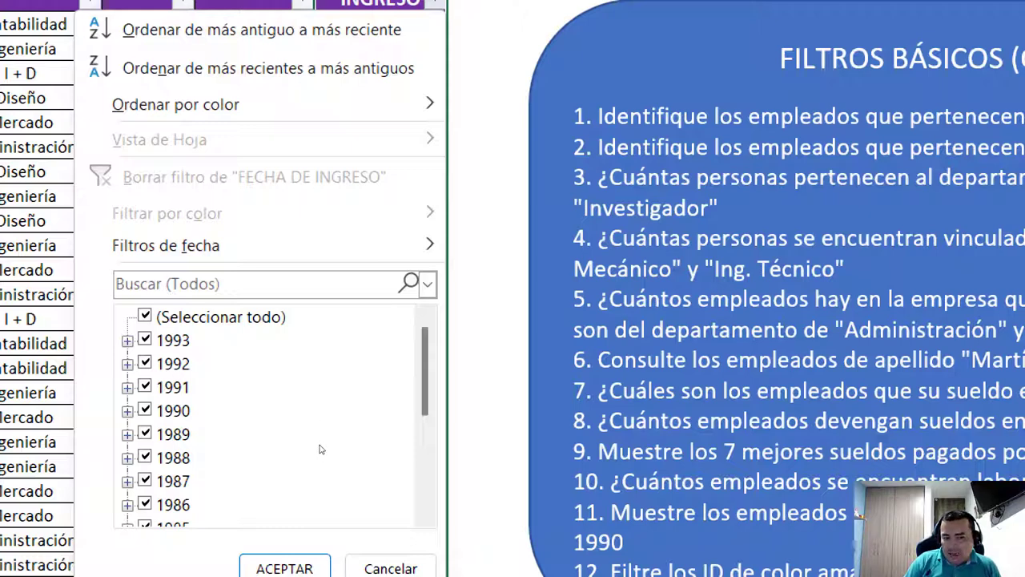
scroll(461, 395, "down", 2)
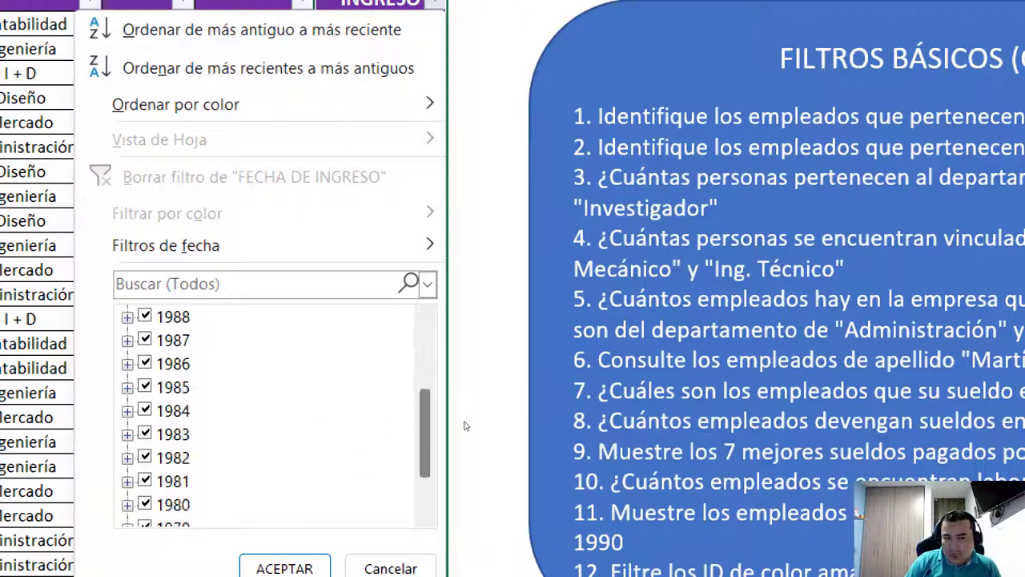
scroll(464, 425, "down", 1)
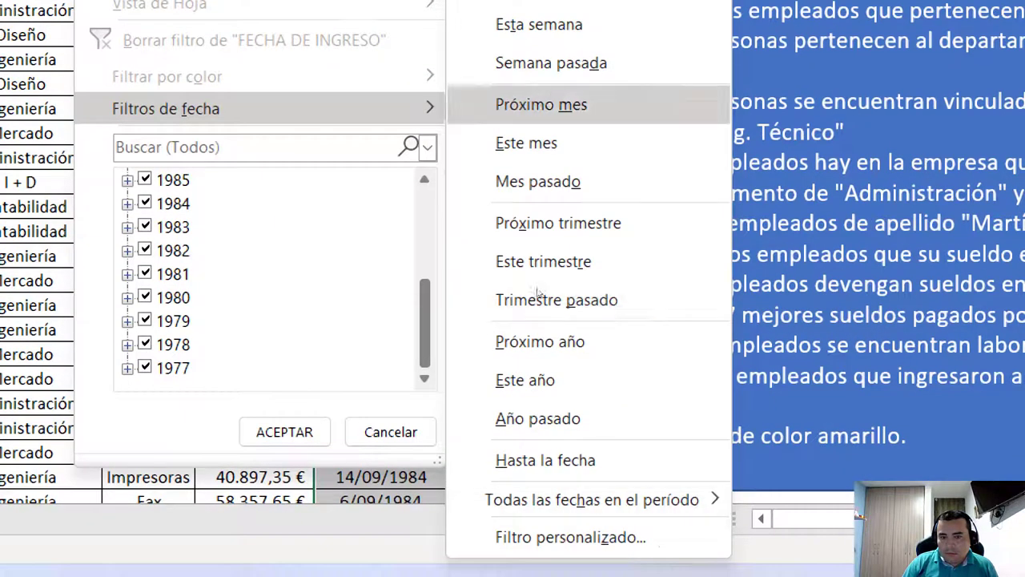
key("Up")
key("Up")
key("Return")
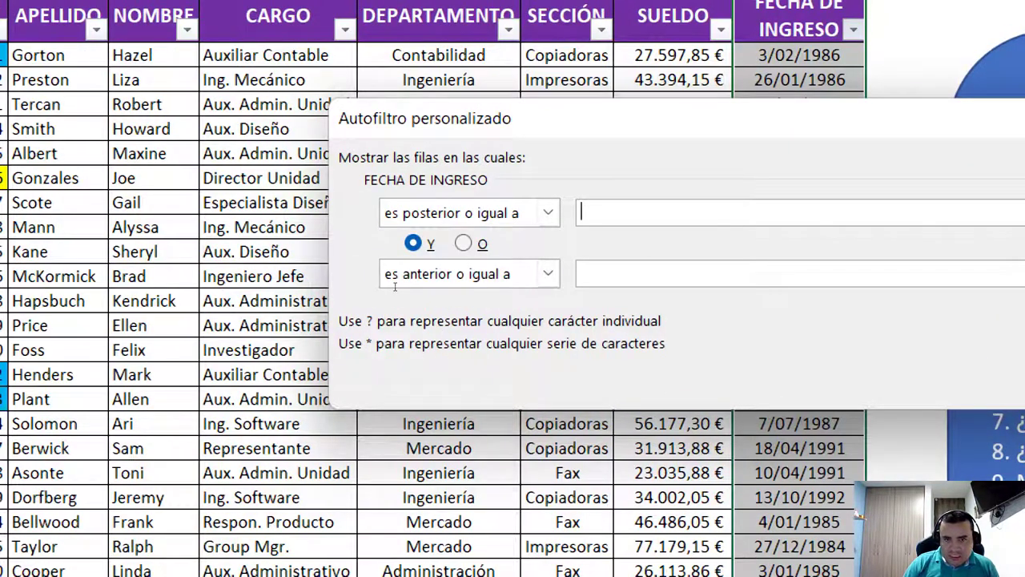
Filter FECHA DE INGRESO to hire dates between 01/01/1977 and 31/12/1987.
type("01/")
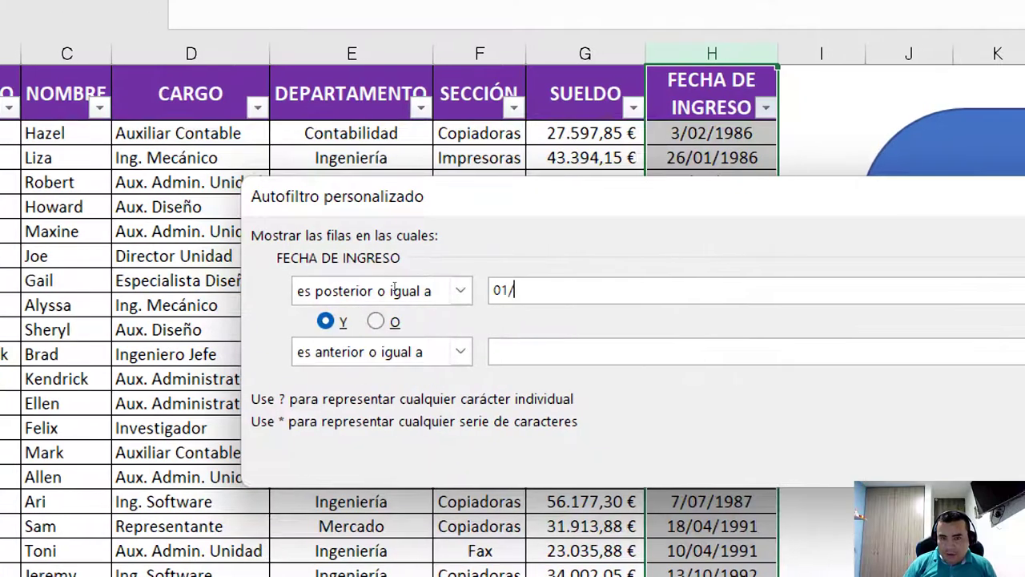
type("01/1977")
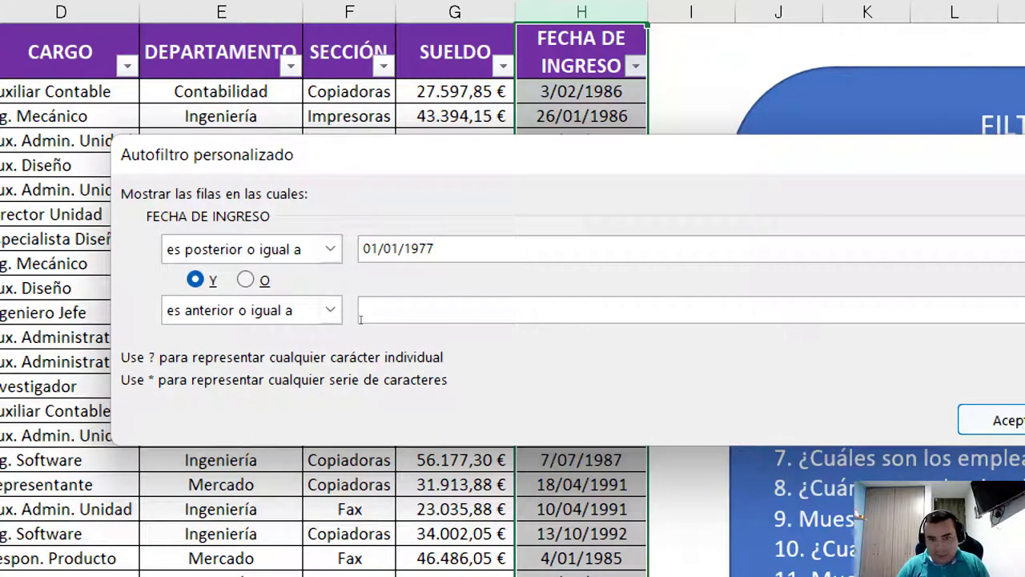
left_click(361, 310)
type("31")
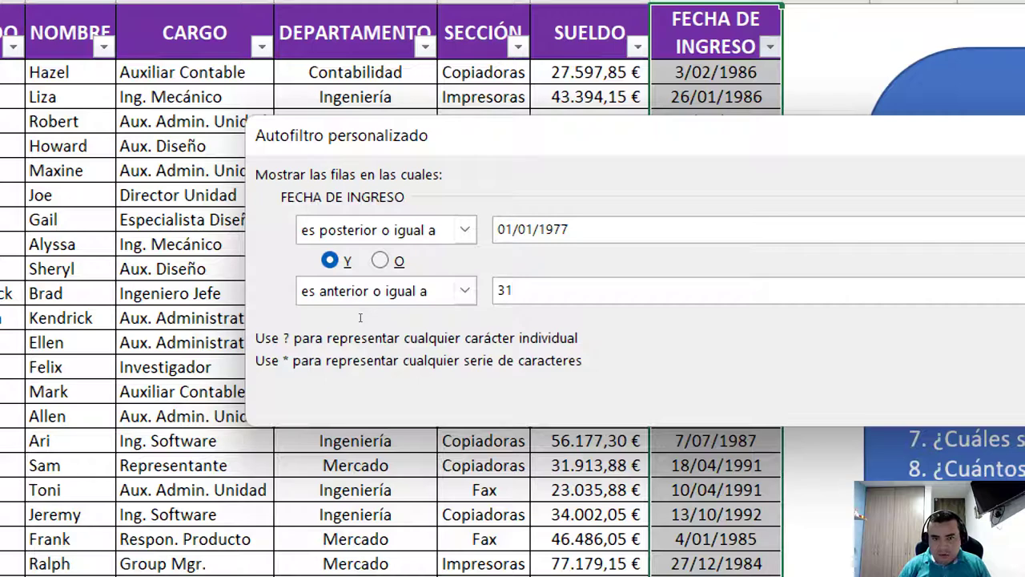
type("/12/")
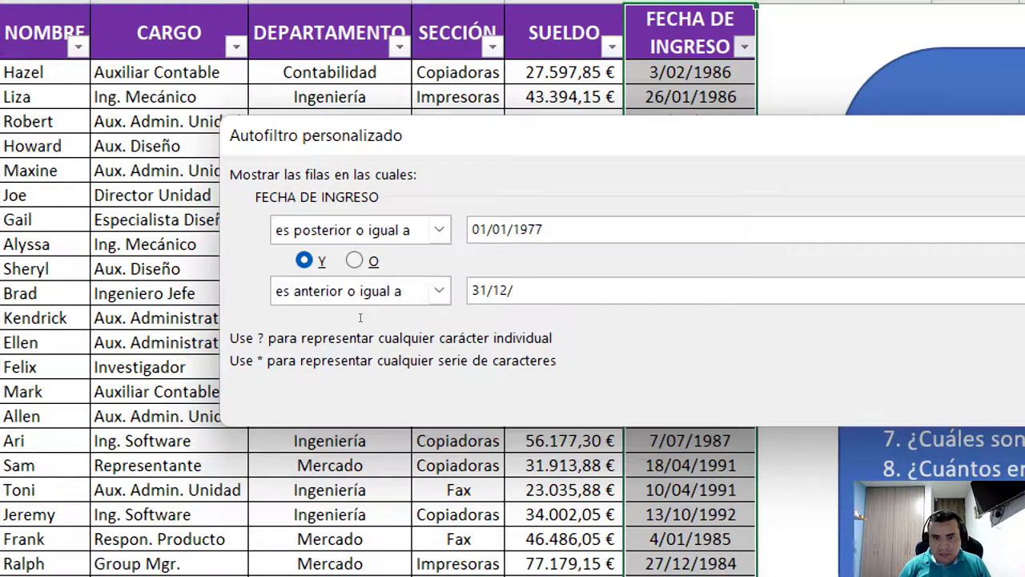
type("1987")
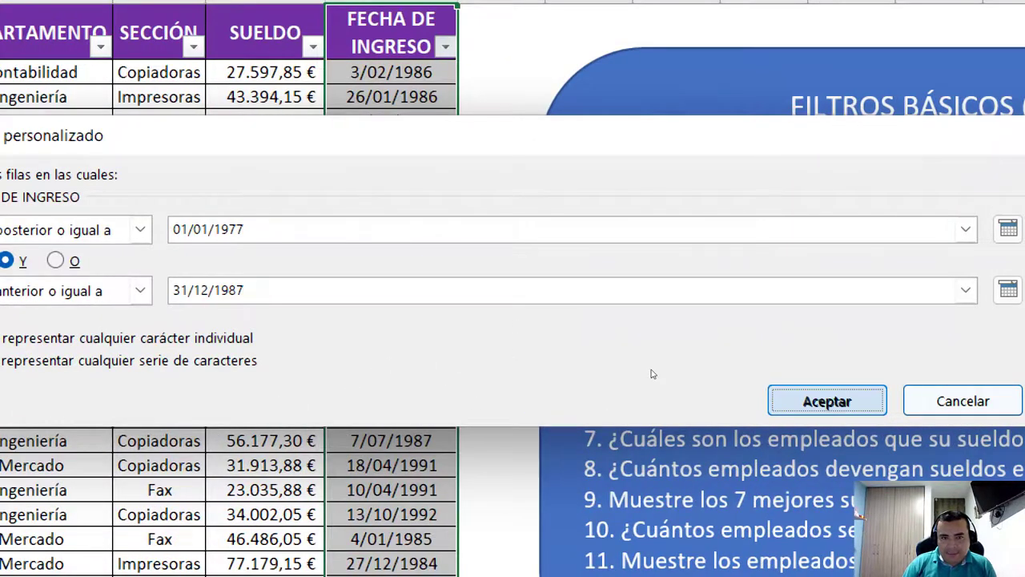
key("Return")
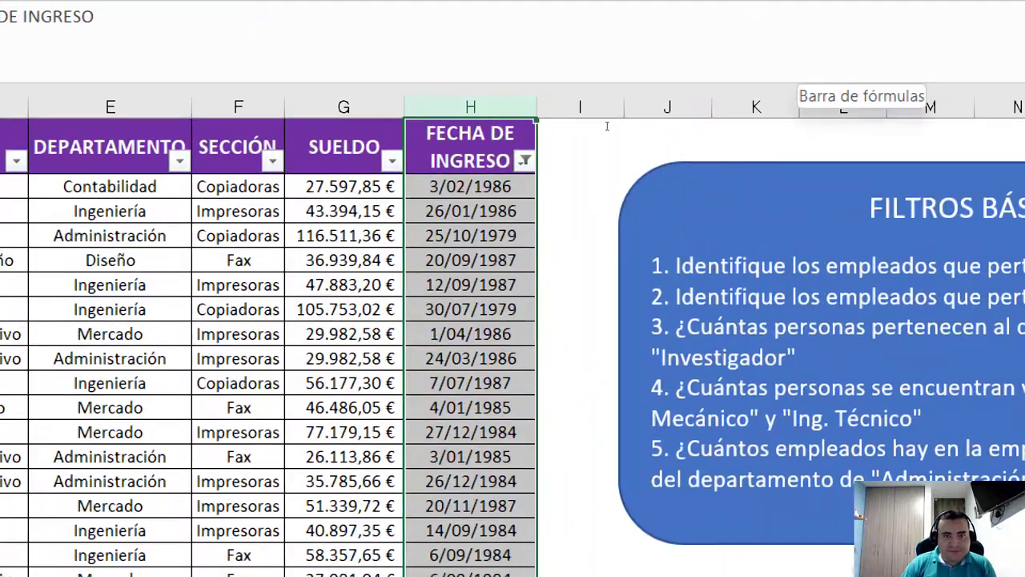
key("alt+Down")
Clear the date range filter and refilter FECHA DE INGRESO to dates after 01-01-1990.
key("Down")
key("Down")
key("Down")
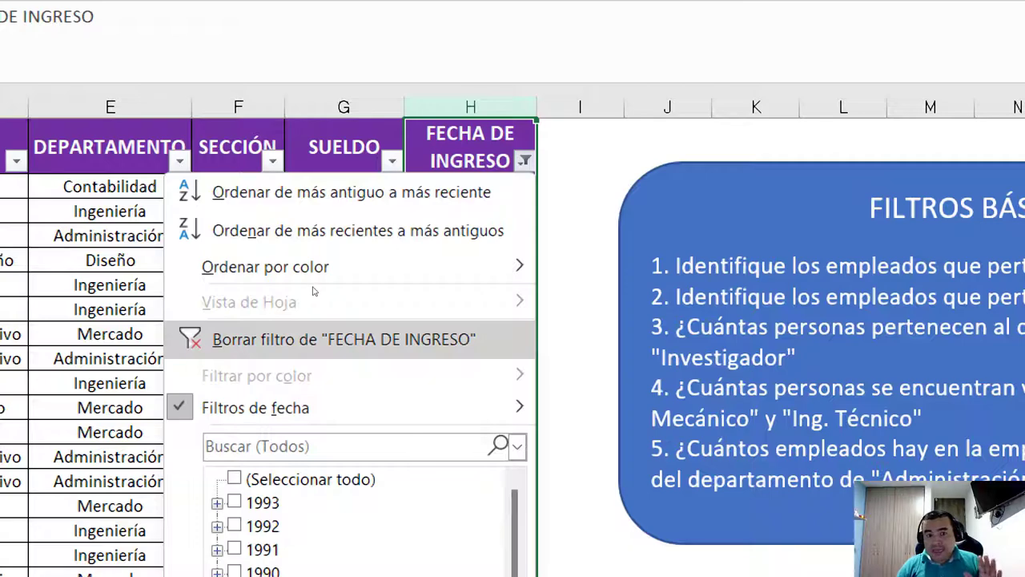
key("Return")
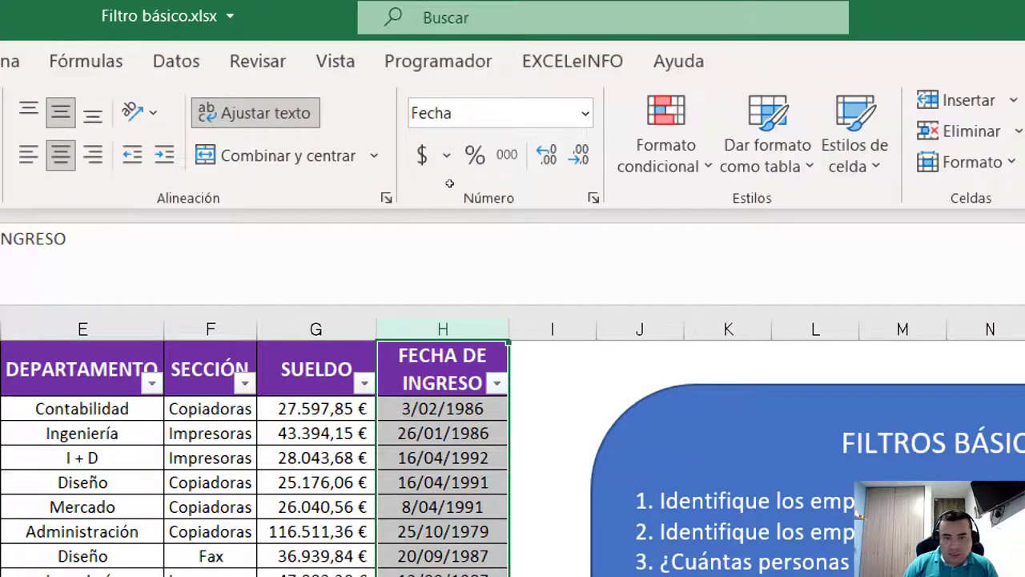
left_click(497, 383)
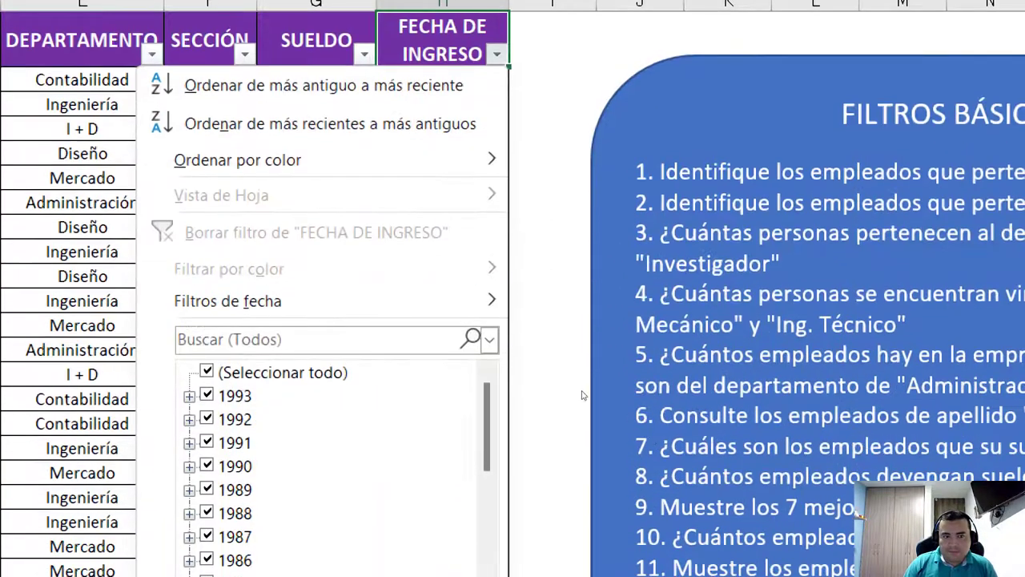
mouse_move(431, 318)
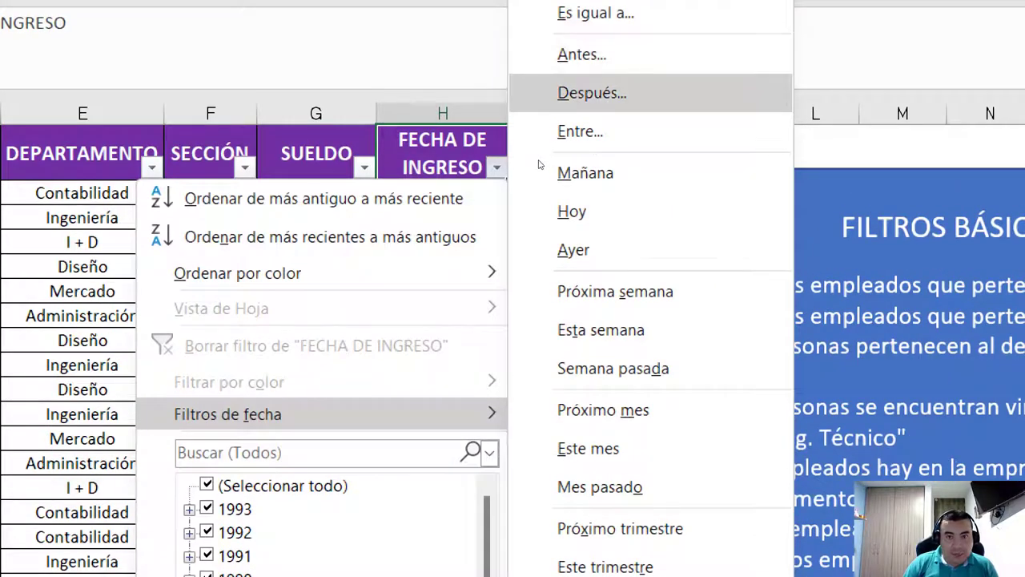
left_click(592, 93)
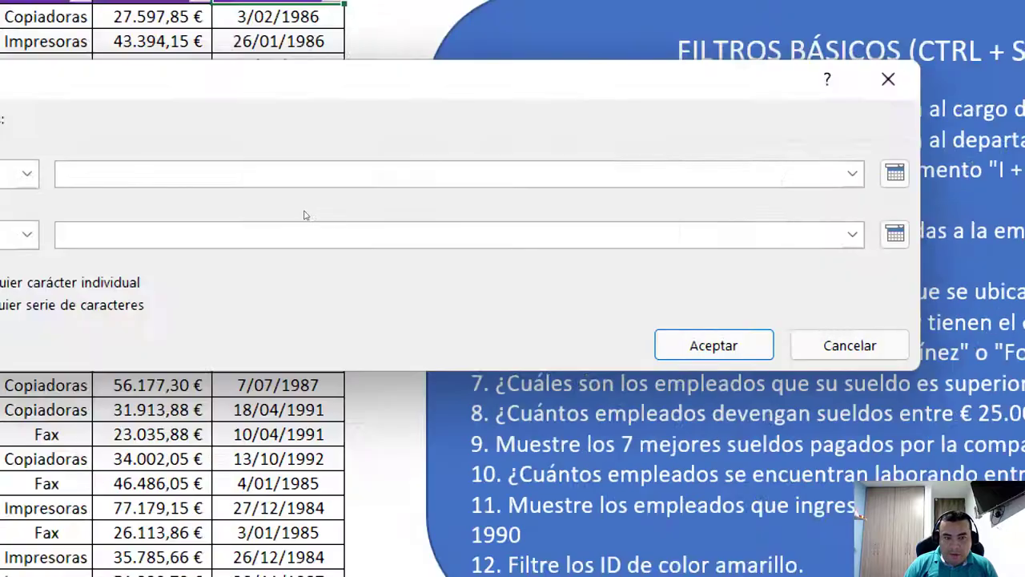
type("01-")
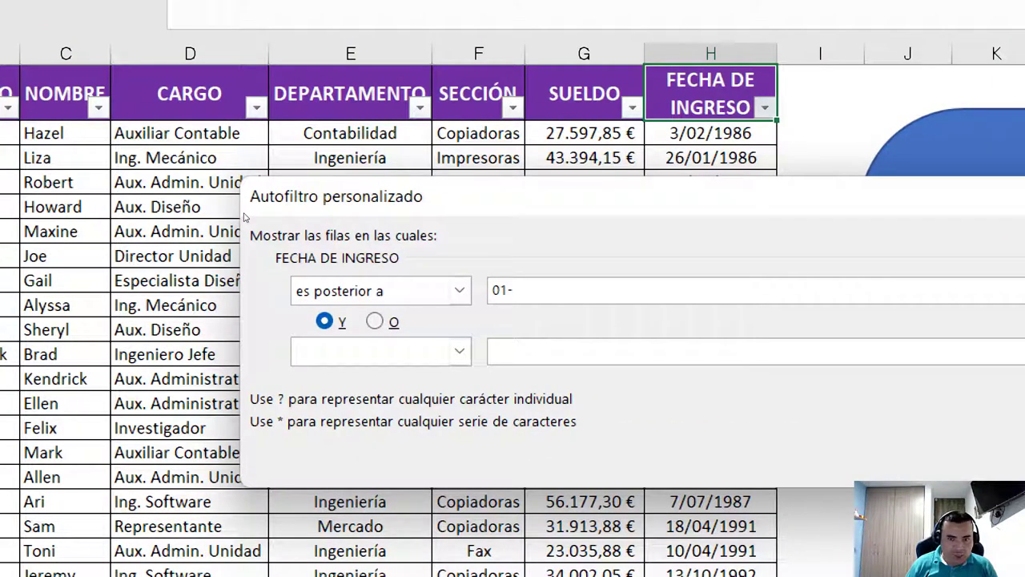
type("01-199")
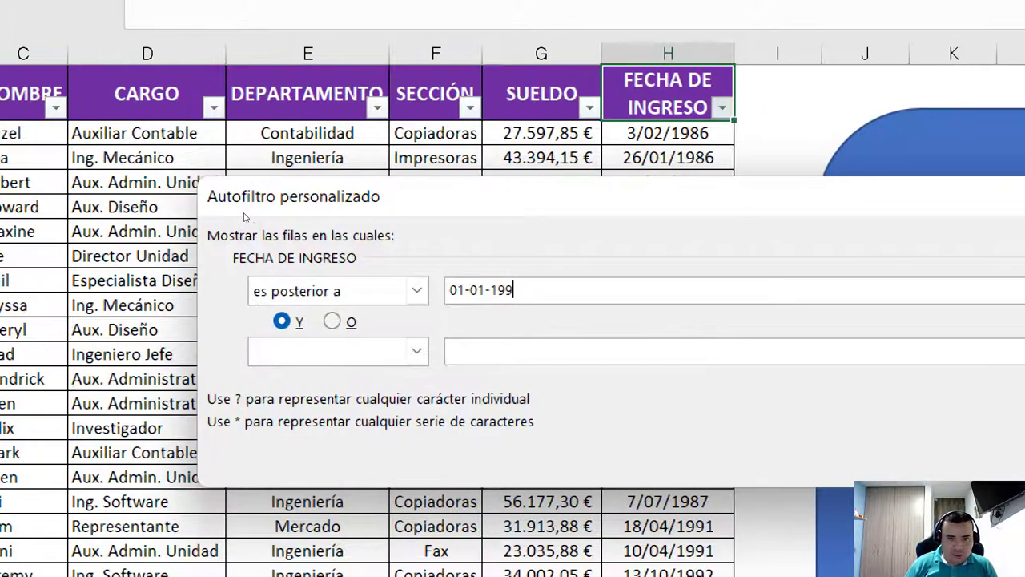
type("0")
key("Return")
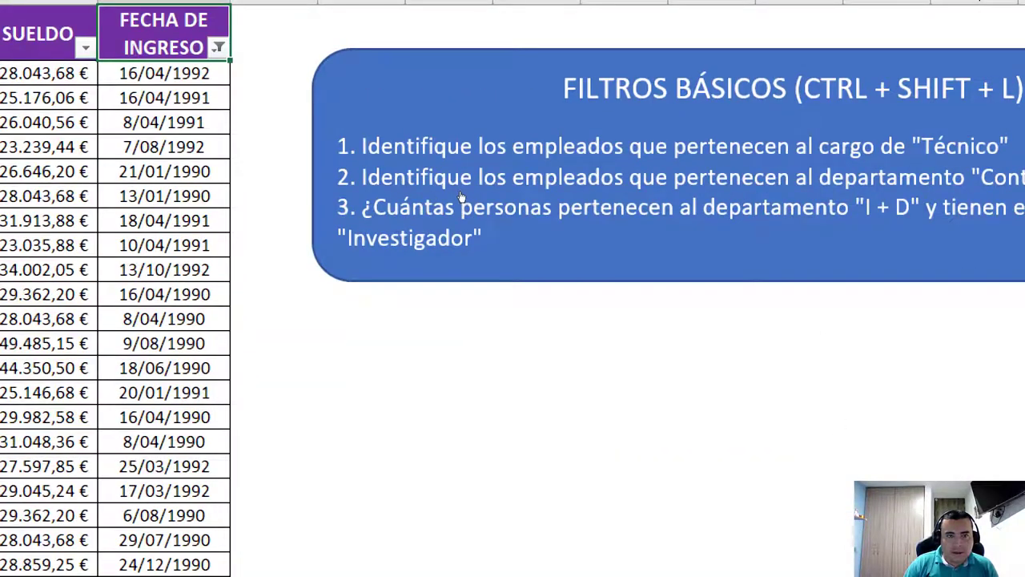
Undo the after-1990 date filter and scroll back to the table's top-left.
key("alt+Down")
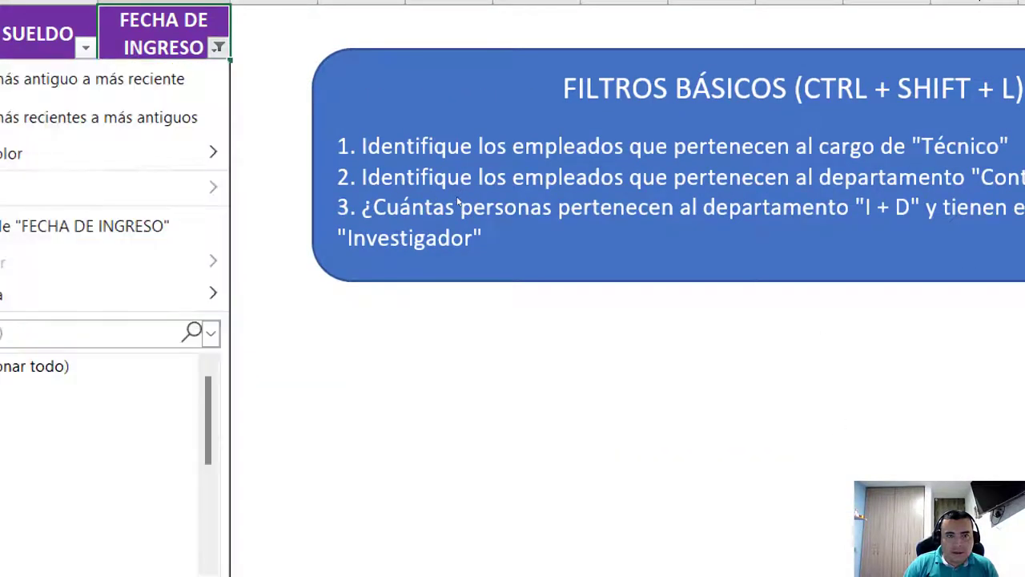
key("Escape")
key("ctrl+z")
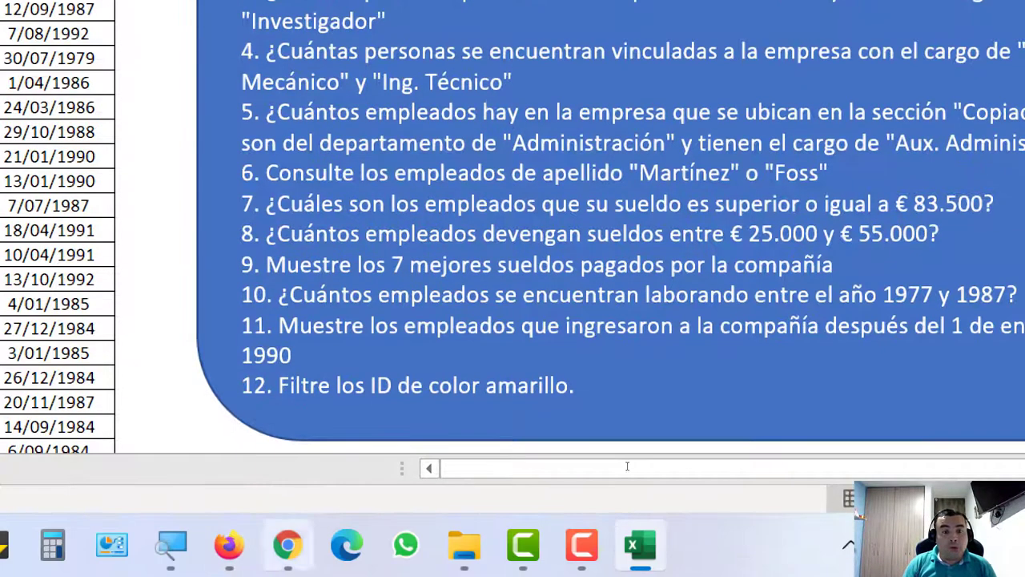
scroll(530, 439, "left", 10)
scroll(512, 288, "up", 3)
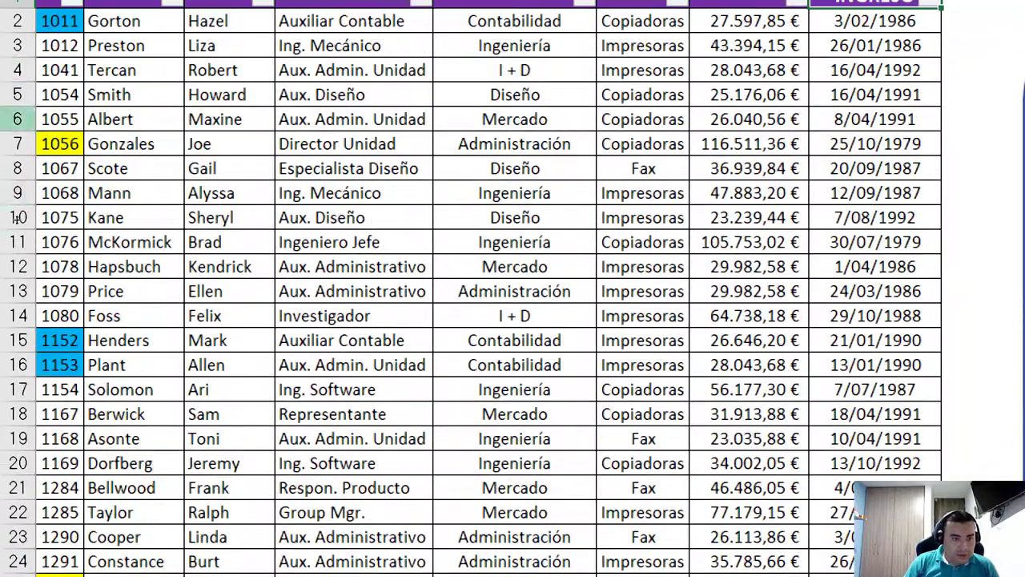
scroll(8, 160, "up", 2)
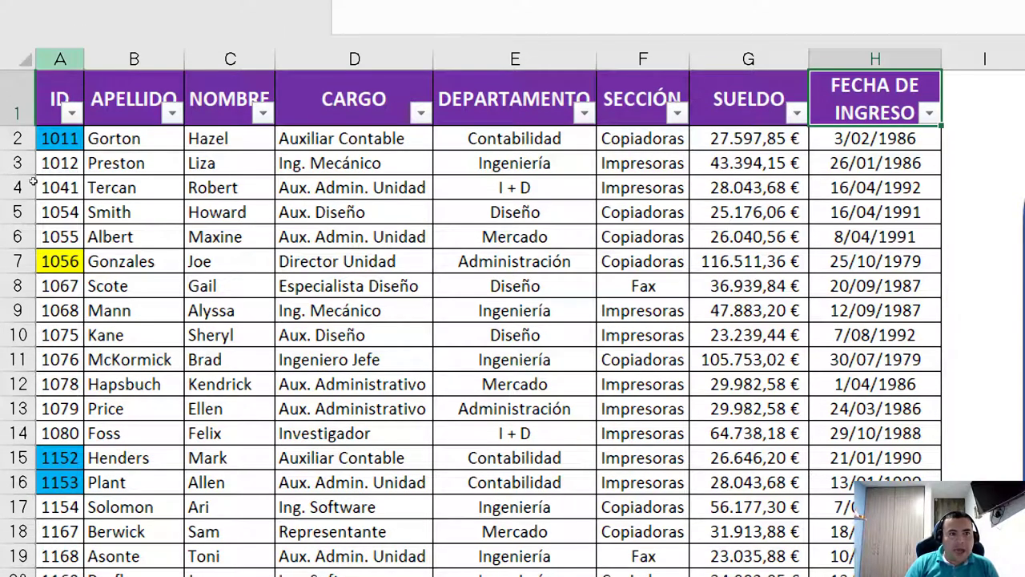
Filter the ID column by yellow cell colour, then clear the ID filter.
left_click(71, 113)
mouse_move(44, 314)
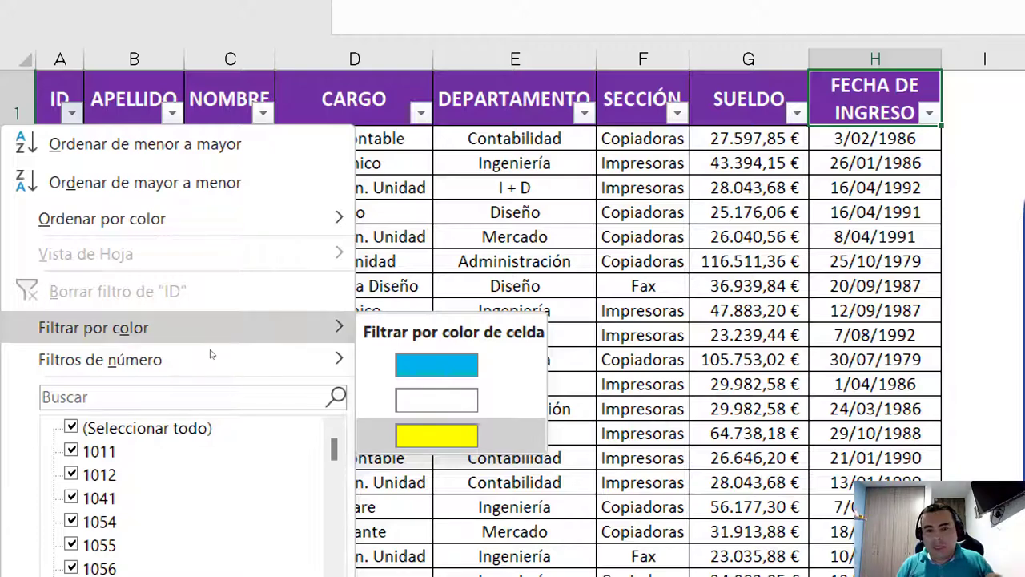
key("Escape")
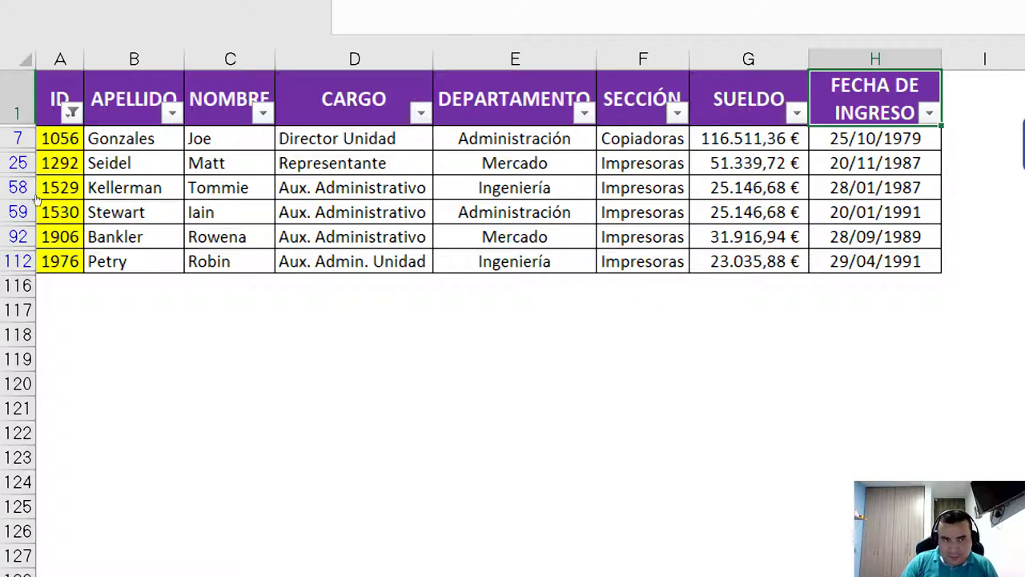
left_click(46, 291)
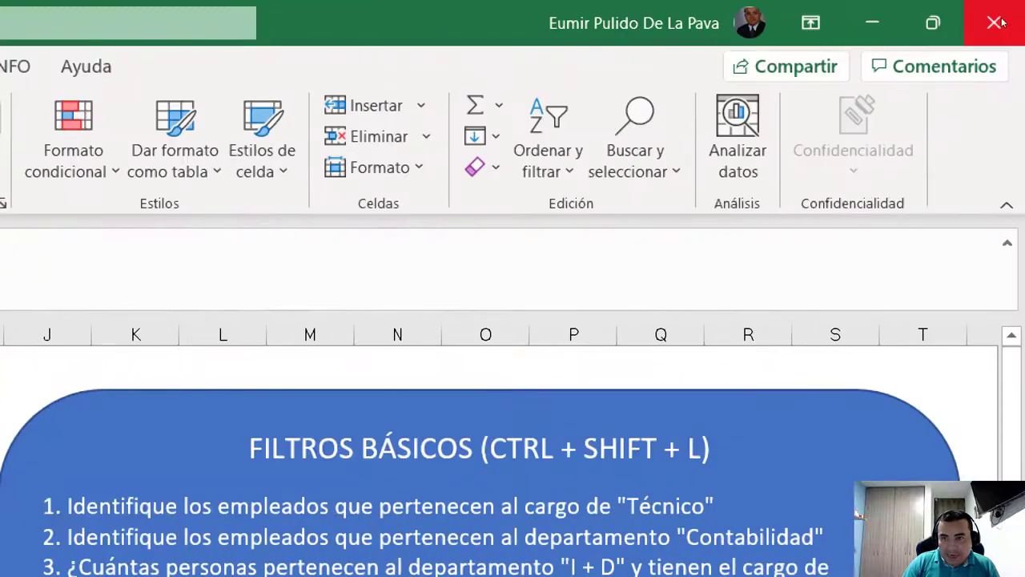
Close the workbook without saving and return to the Moodle course sections.
left_click(1002, 23)
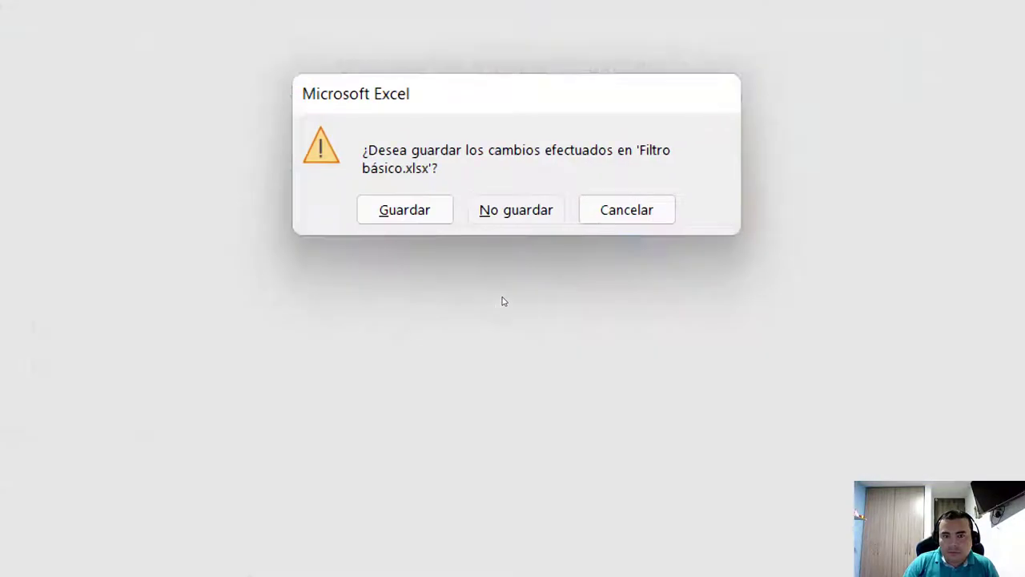
left_click(516, 209)
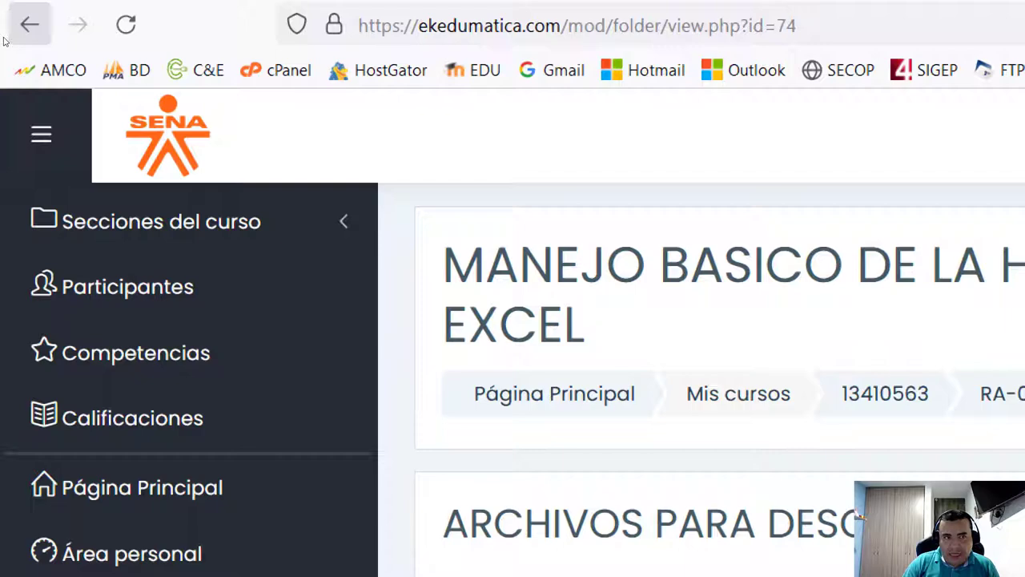
left_click(6, 40)
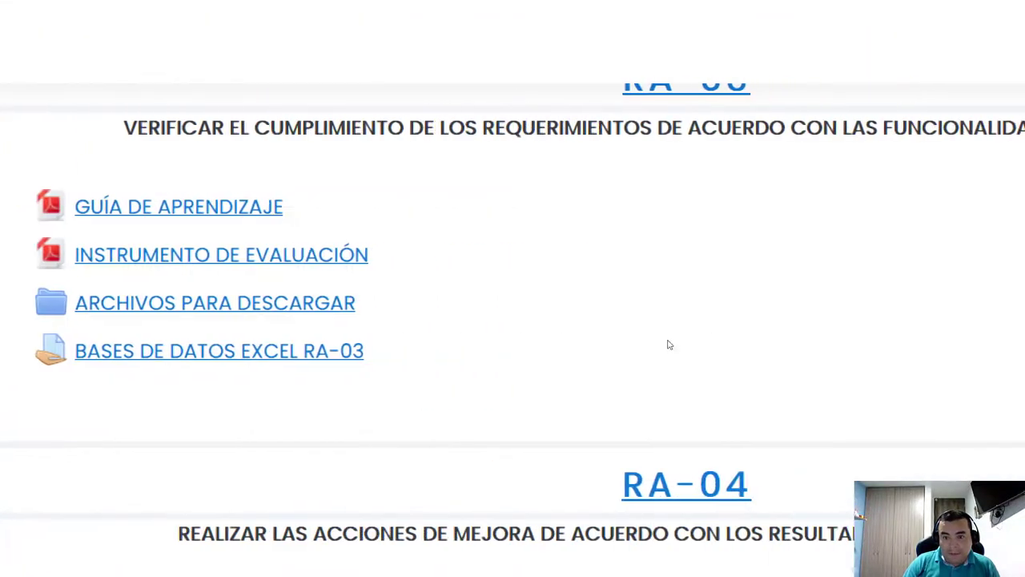
scroll(620, 382, "down", 4)
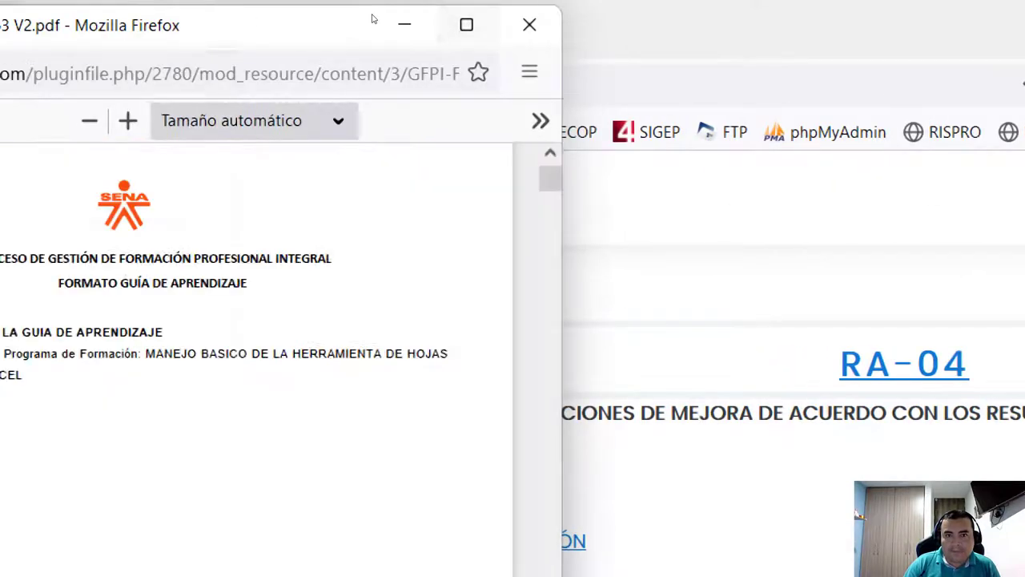
Maximize the RA-04 guide and highlight the Imágenes…Captura de pantalla tool list.
double_click(373, 19)
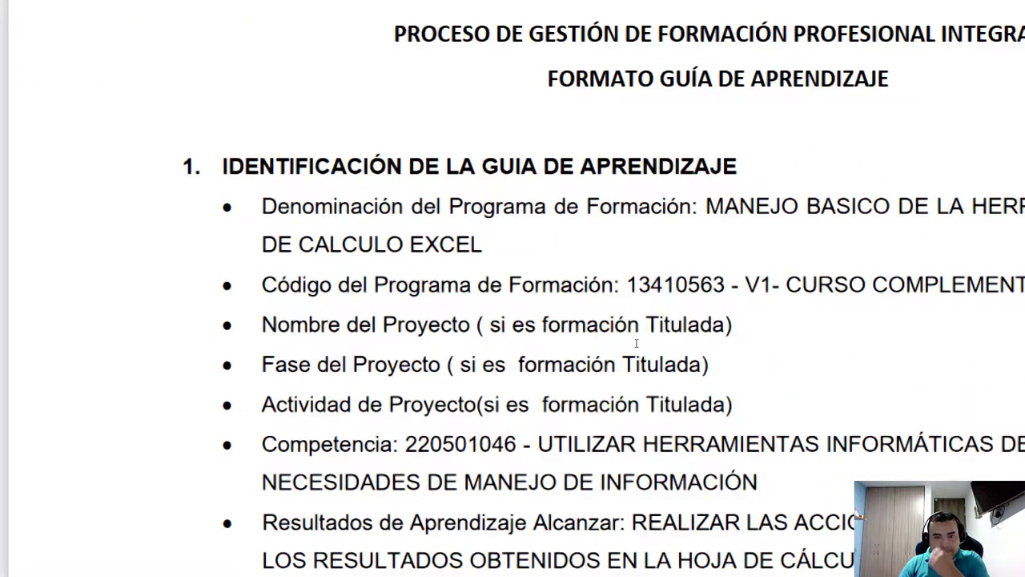
scroll(636, 343, "down", 5)
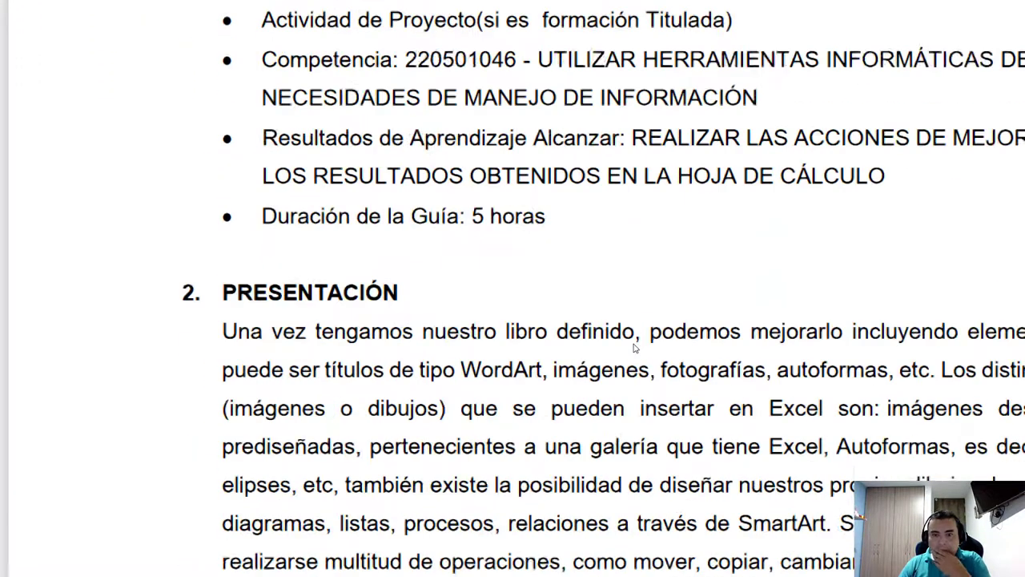
scroll(636, 343, "down", 5)
scroll(636, 342, "down", 3)
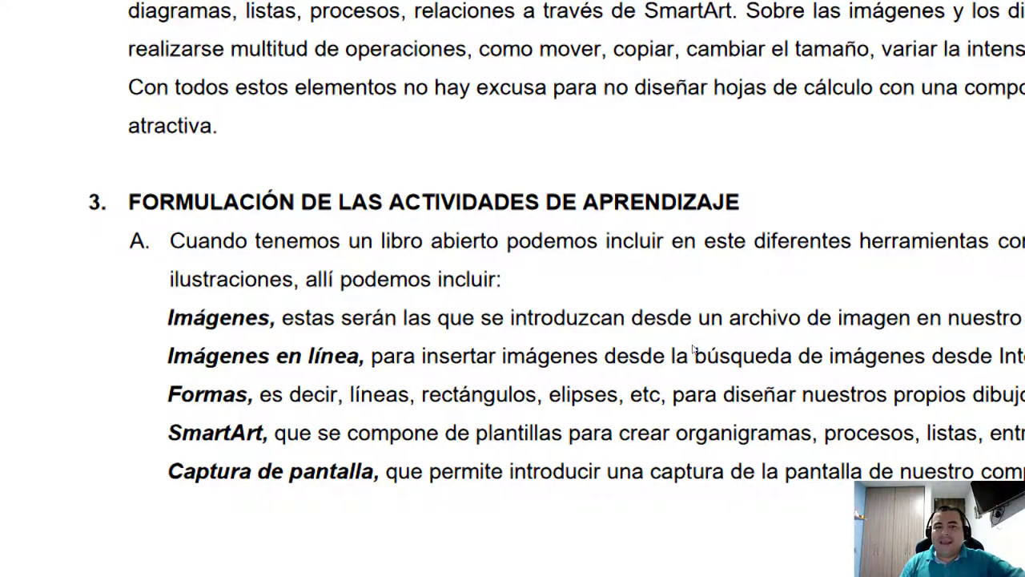
scroll(665, 368, "down", 3)
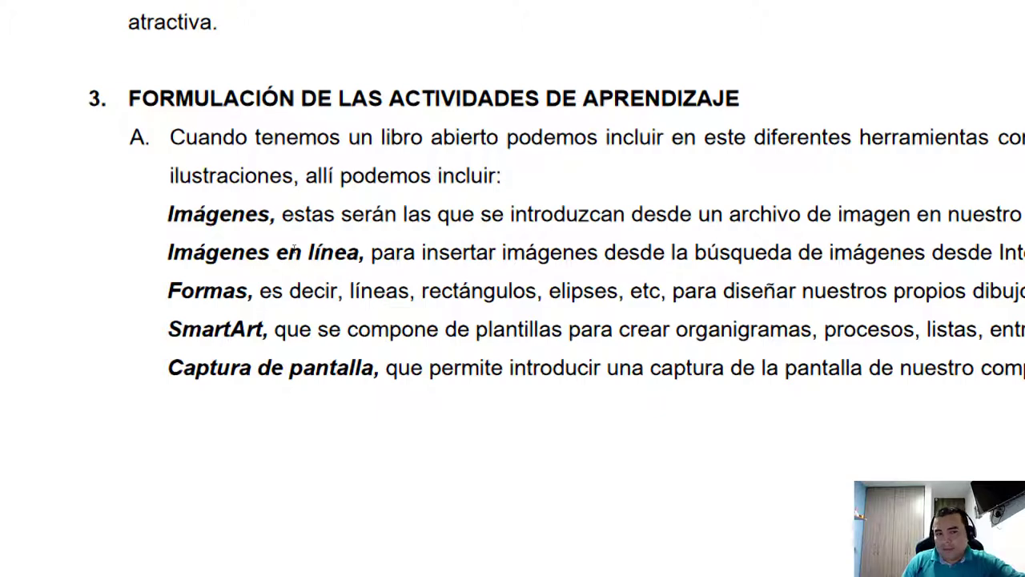
left_click_drag(167, 214, 398, 368)
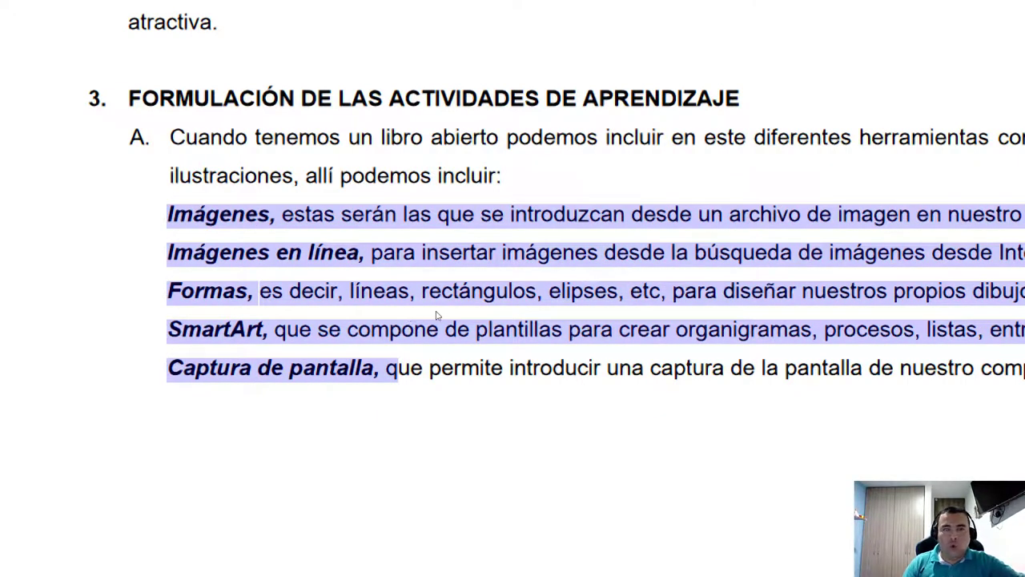
Scroll through the image, shape and SmartArt exercises down to section IV.
scroll(514, 397, "down", 3)
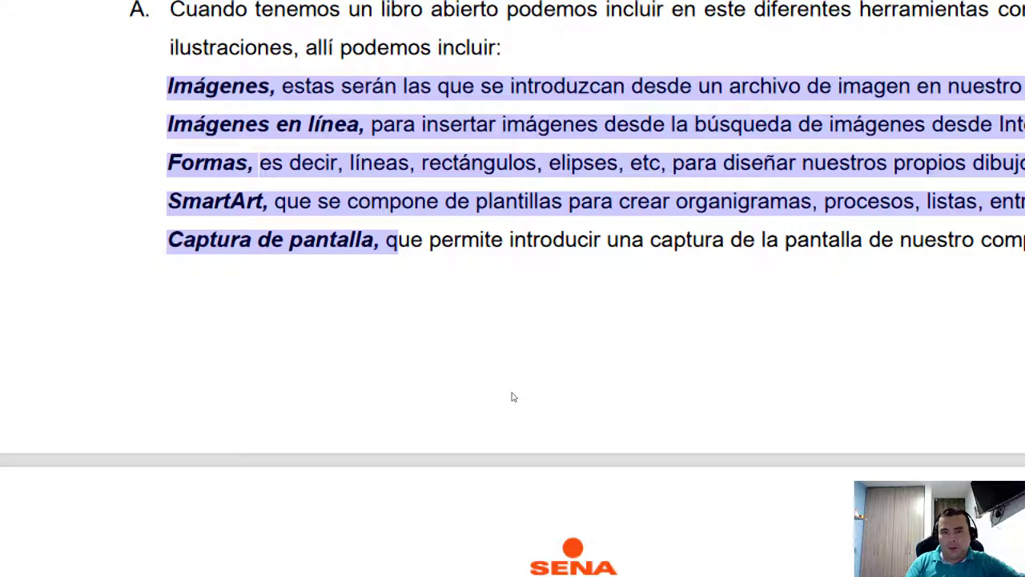
scroll(549, 382, "down", 9)
scroll(550, 382, "down", 6)
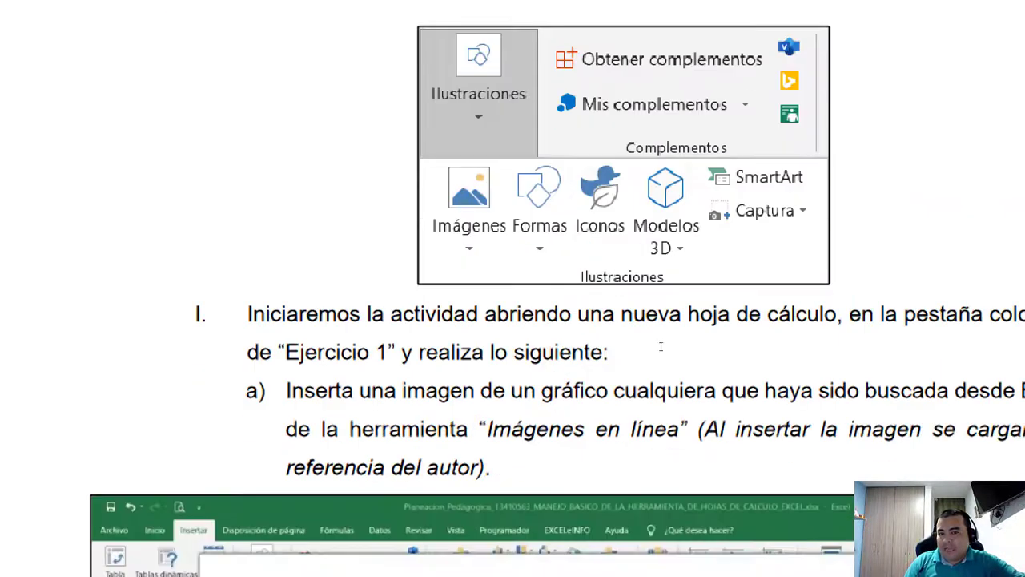
scroll(741, 233, "right", 1)
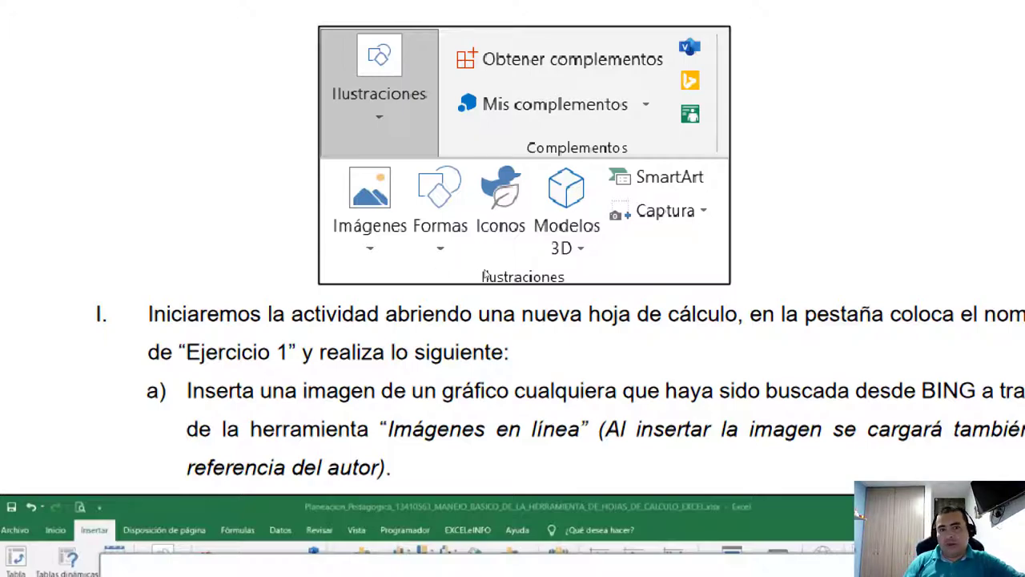
scroll(454, 290, "down", 2)
scroll(455, 287, "down", 6)
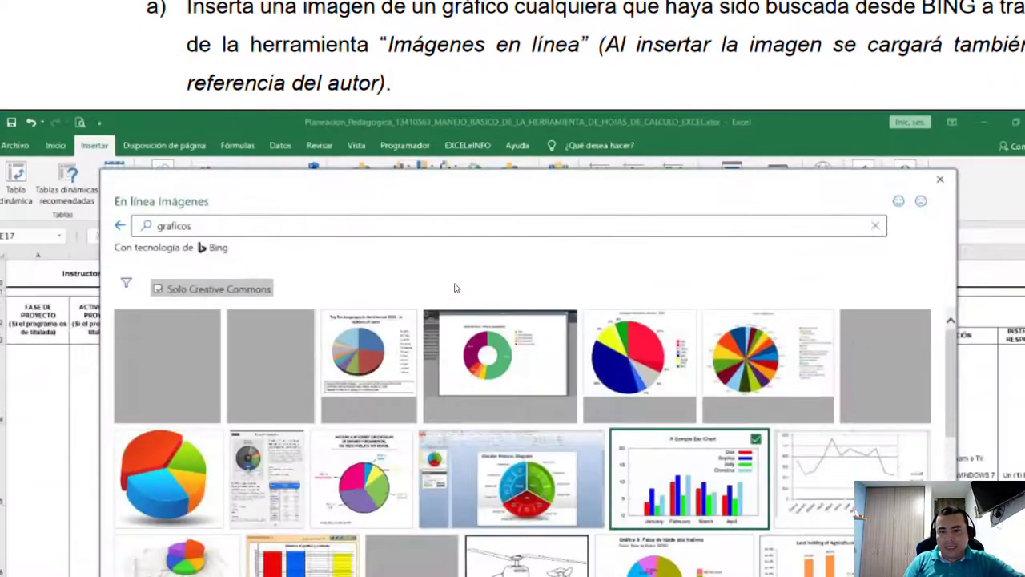
scroll(454, 287, "left", 2)
scroll(433, 321, "down", 2)
scroll(408, 346, "down", 5)
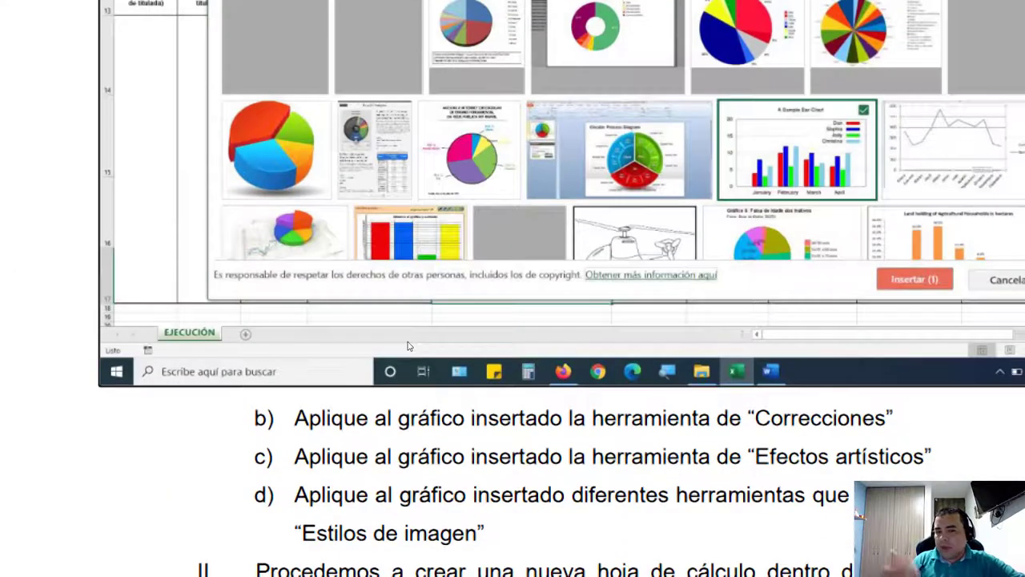
scroll(398, 349, "up", 1)
scroll(544, 186, "up", 4)
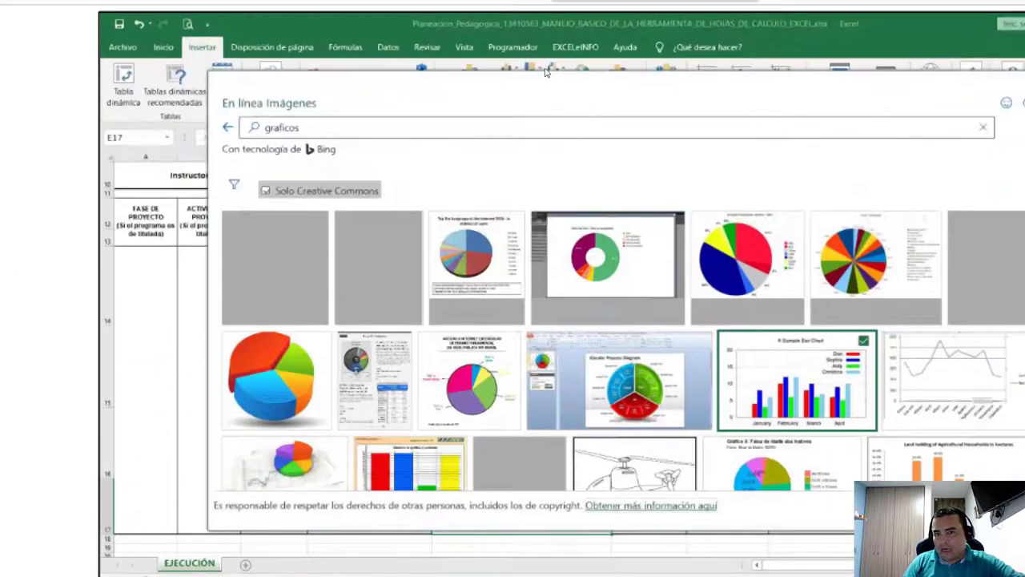
scroll(503, 73, "up", 1)
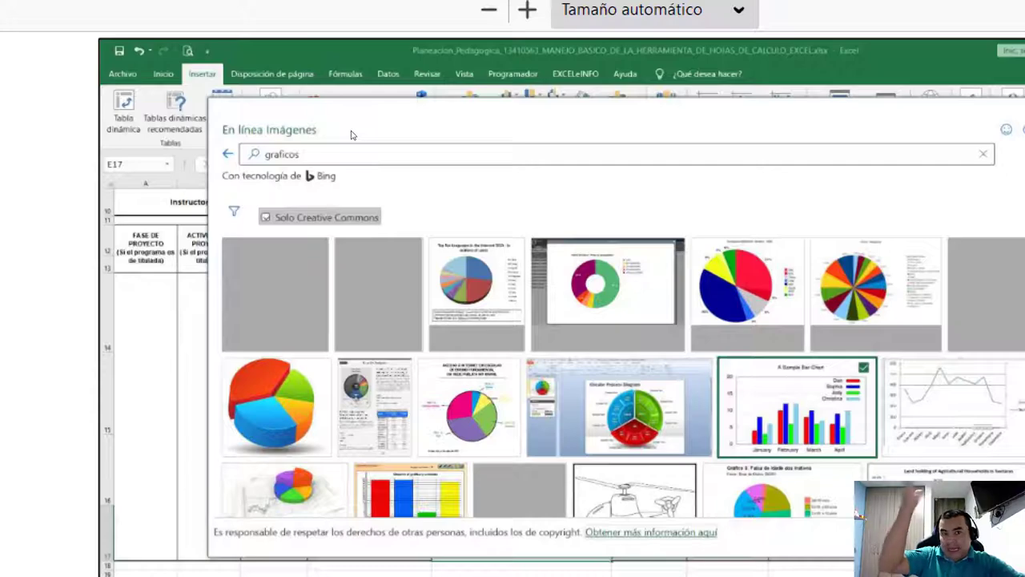
scroll(445, 267, "down", 4)
scroll(533, 233, "down", 4)
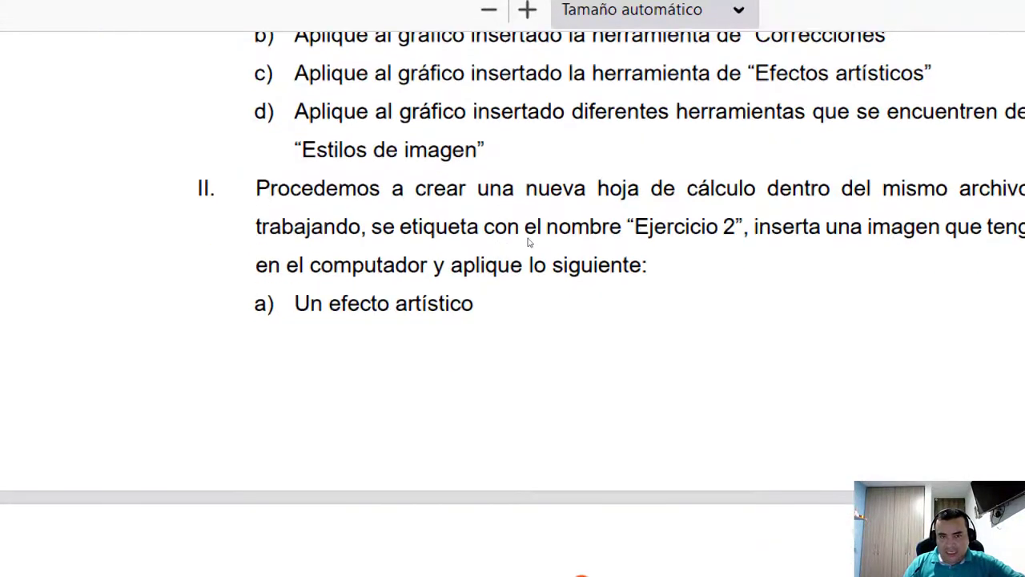
scroll(533, 233, "down", 3)
scroll(534, 233, "down", 1)
scroll(553, 257, "down", 5)
scroll(555, 258, "down", 3)
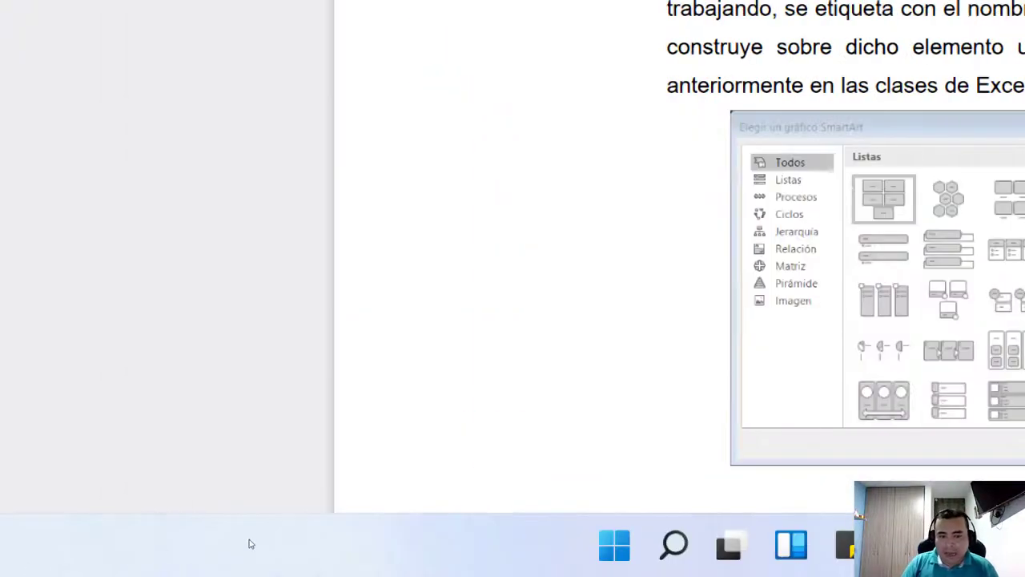
Launch Excel from the Start menu and create a blank workbook.
key("super")
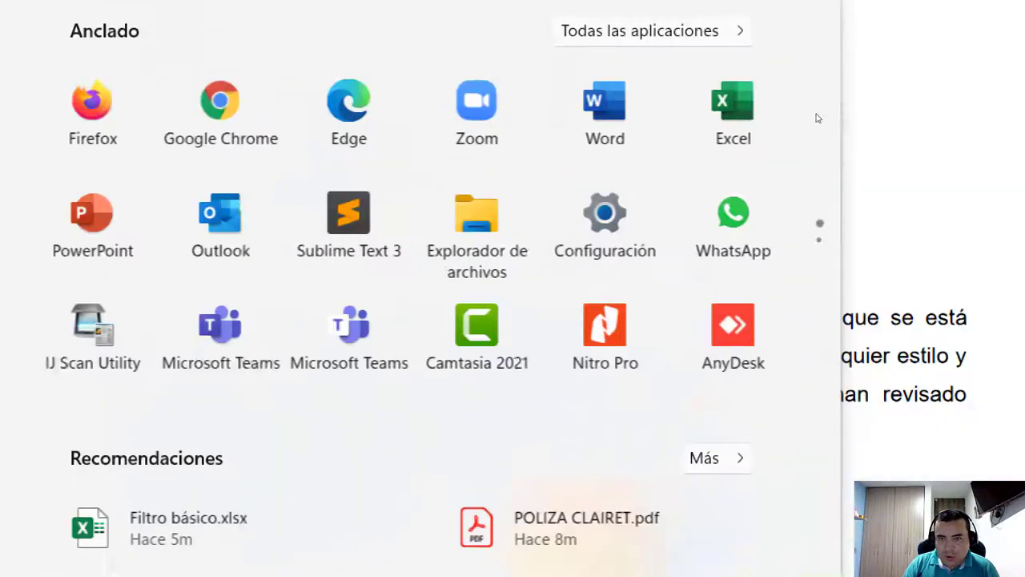
left_click(686, 154)
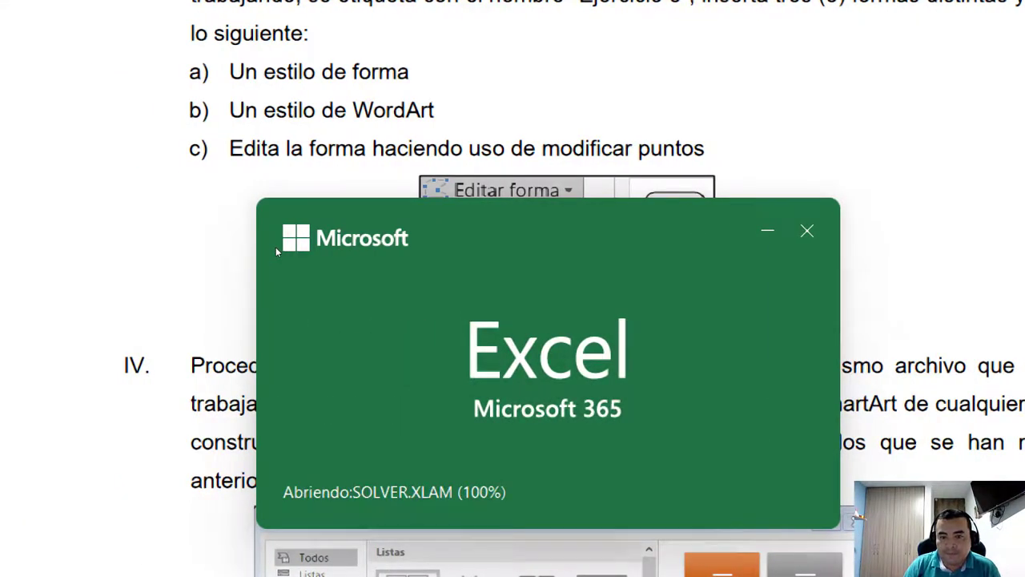
key("Return")
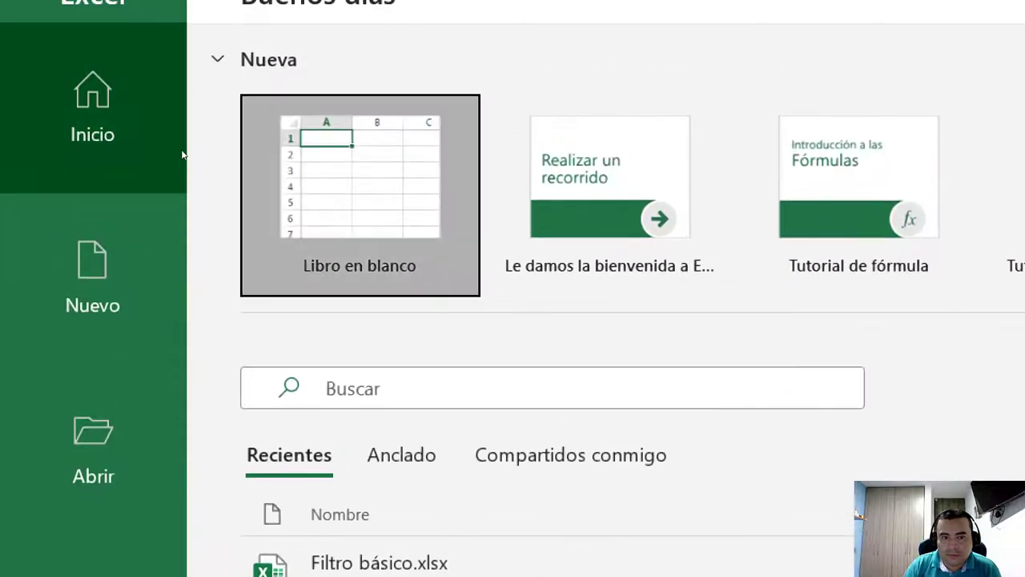
Open the Ilustraciones dropdown on the Insertar tab.
key("alt+b")
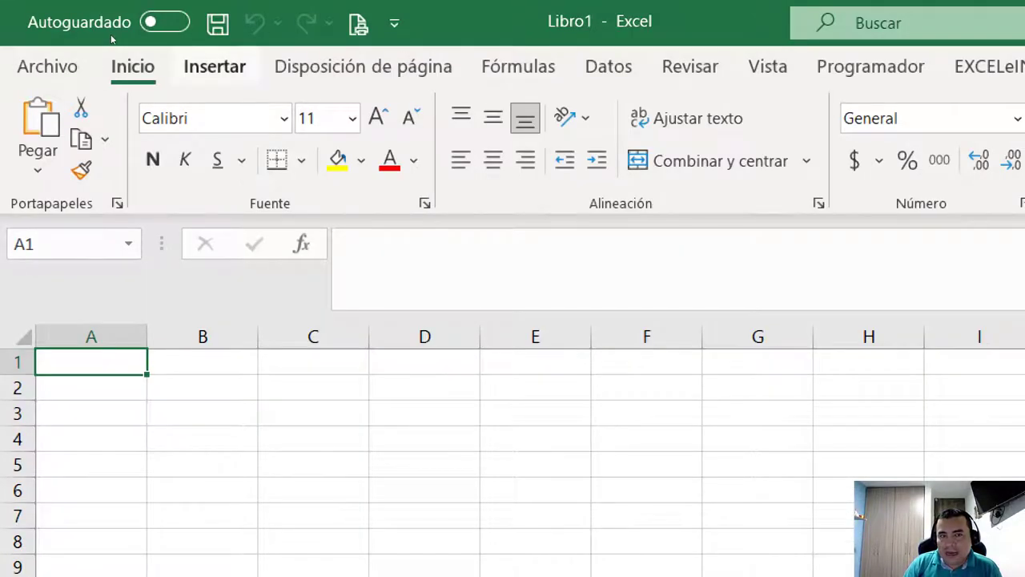
key("Tab")
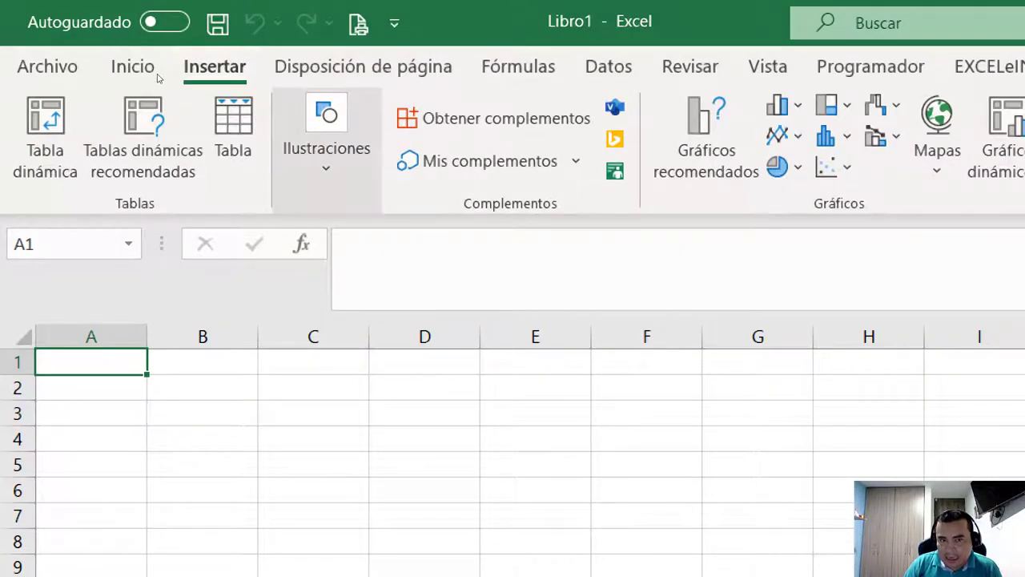
key("Return")
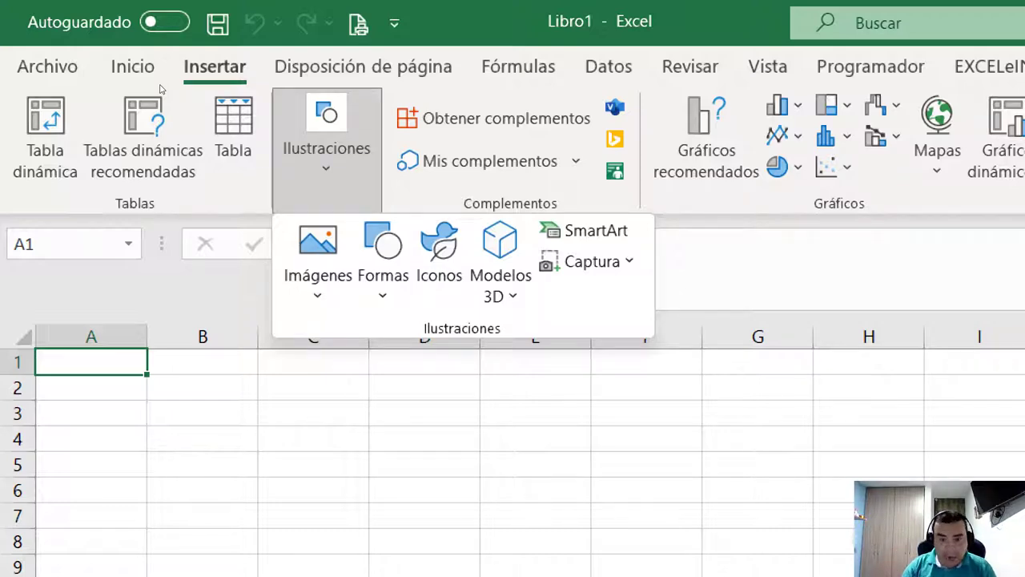
Move across Iconos and Imágenes in the Ilustraciones menu to show the picture sources.
key("Right")
key("Right")
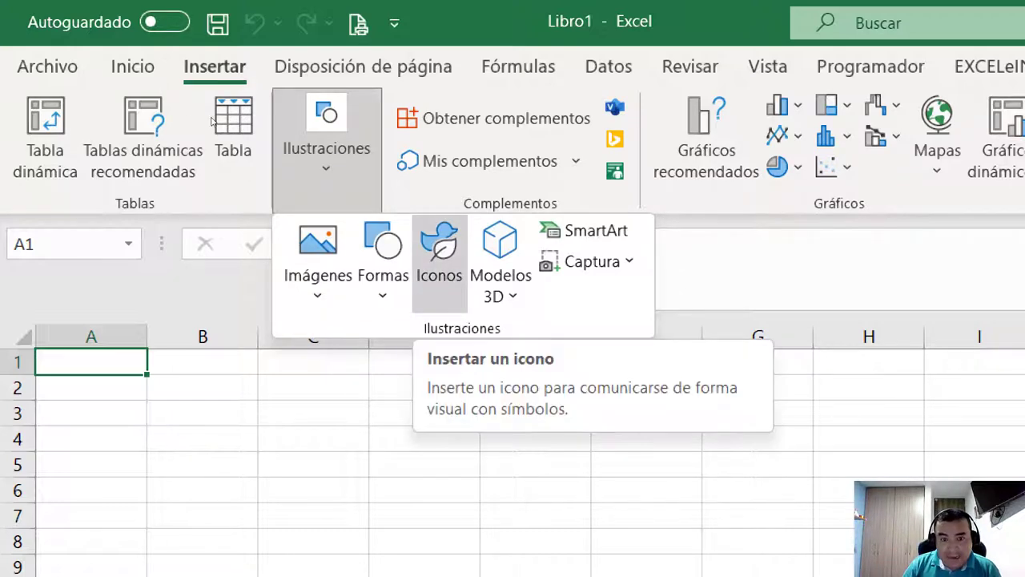
key("Right")
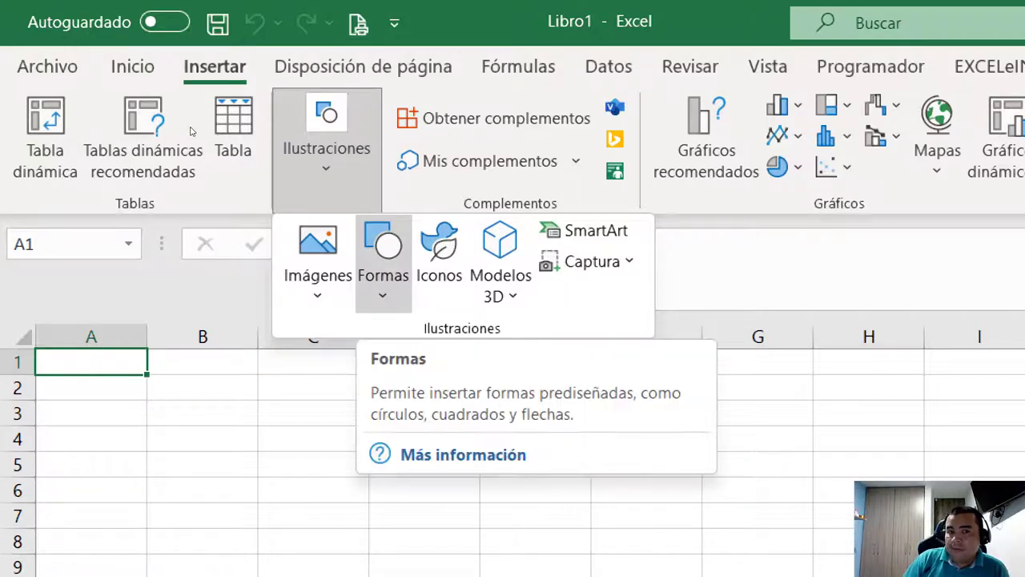
key("Left")
key("Return")
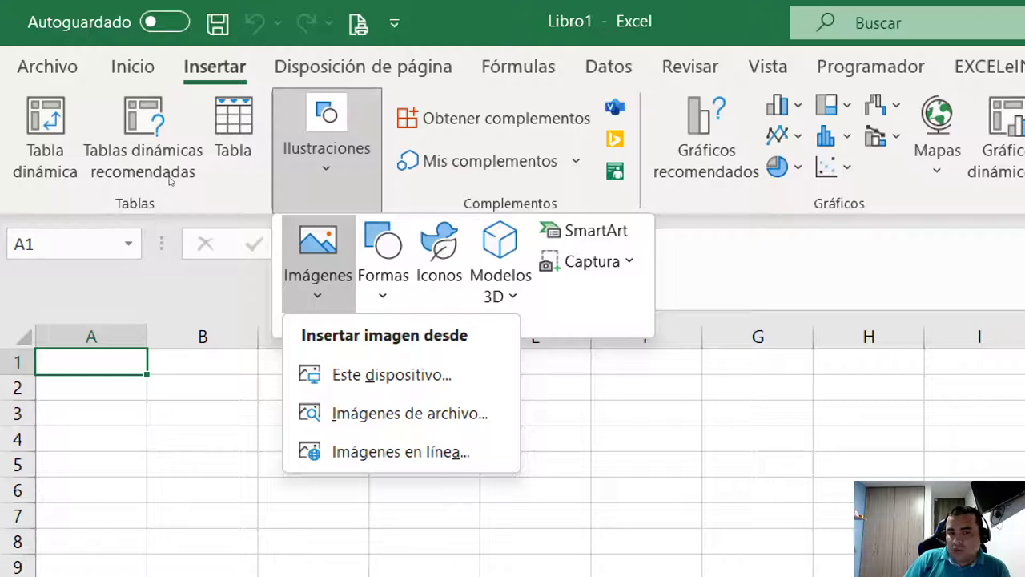
Open the Formas gallery and step through the recently used shapes.
key("Down")
key("Right")
key("Return")
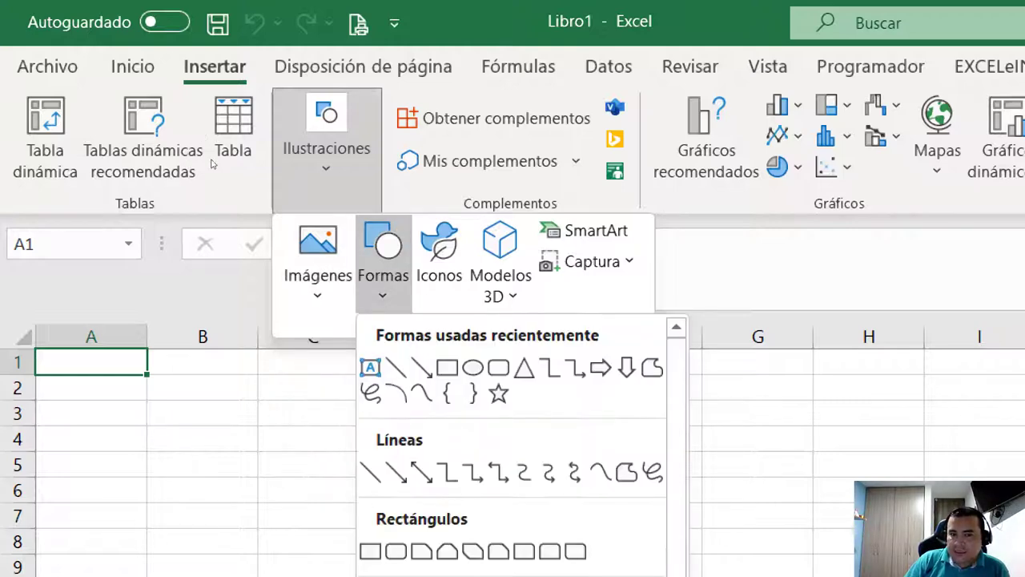
key("Down")
key("Right")
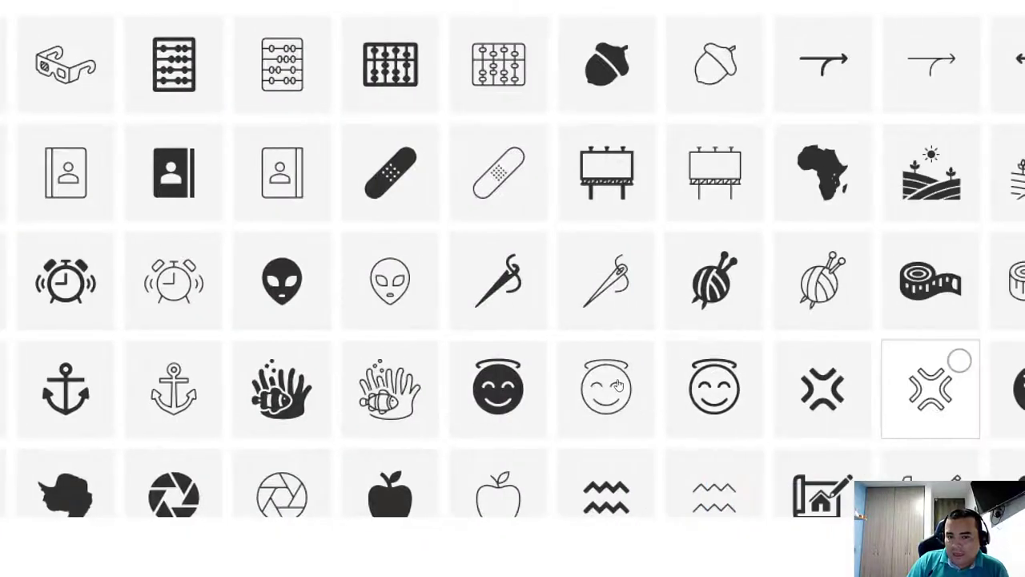
Insert the solid avocado, baby, outline number 1 and outline backpack icons together.
scroll(451, 403, "down", 2)
scroll(481, 384, "down", 2)
scroll(607, 346, "down", 5)
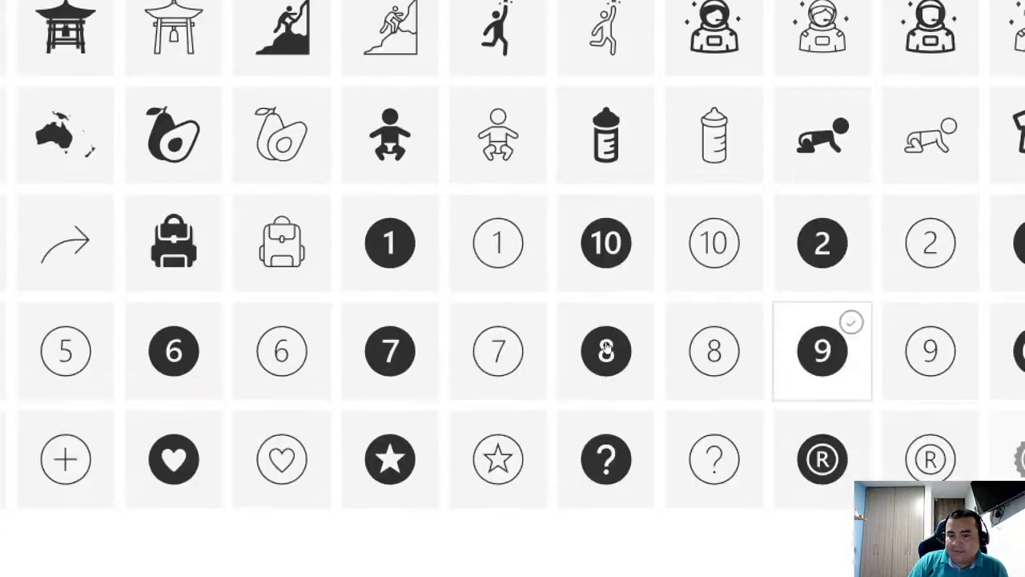
left_click(184, 137)
left_click(390, 134)
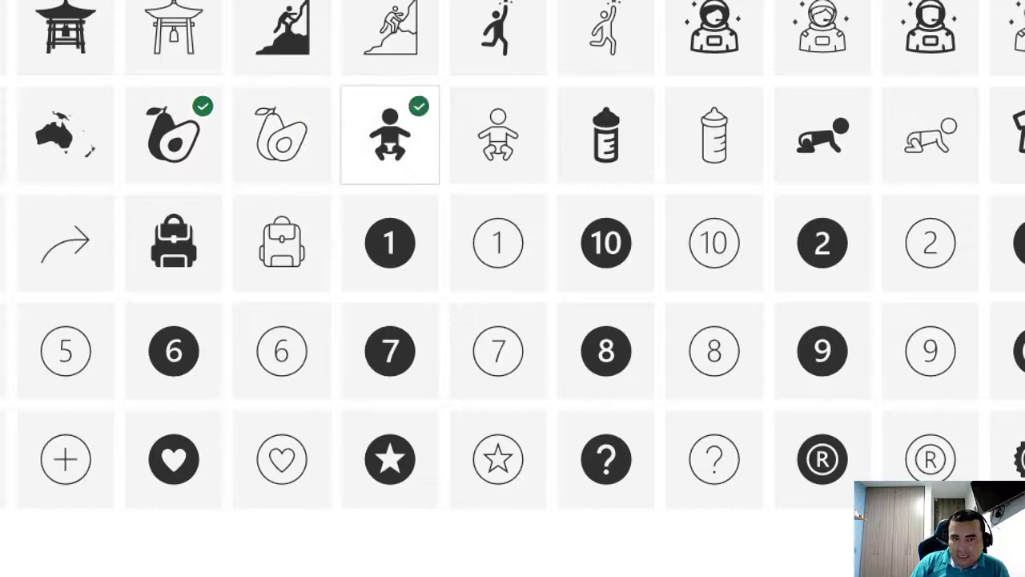
left_click(450, 288)
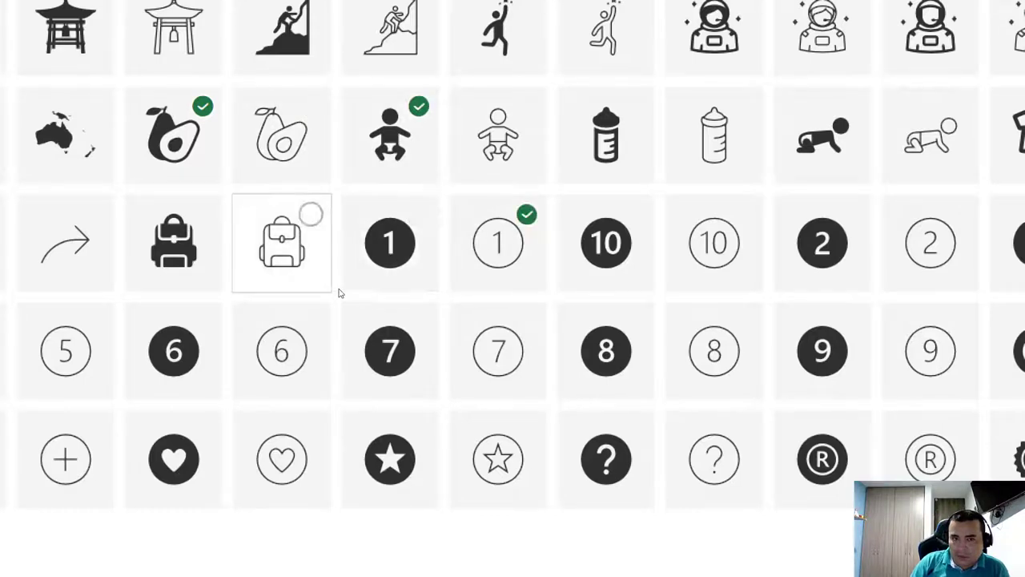
left_click(330, 290)
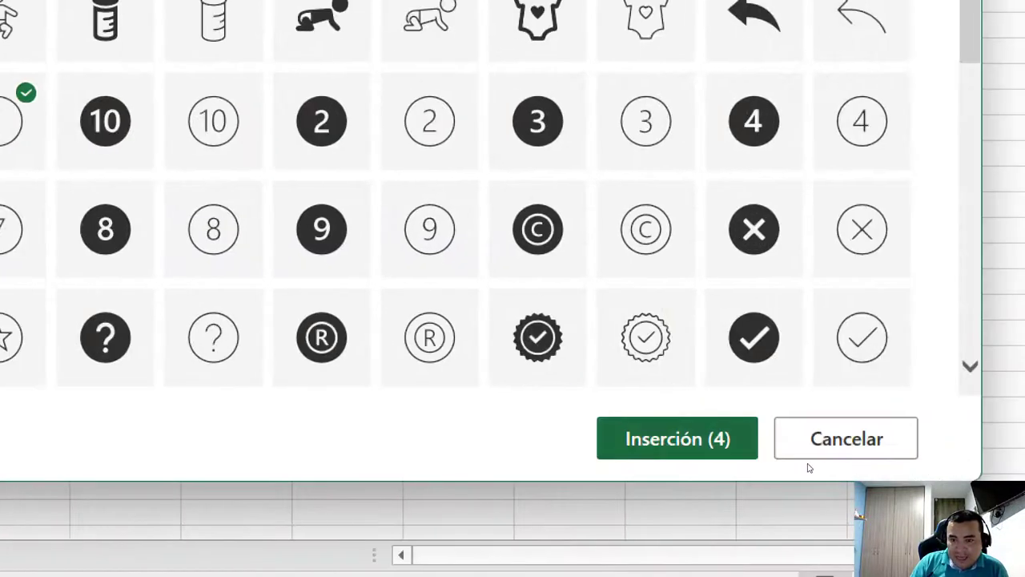
left_click(997, 439)
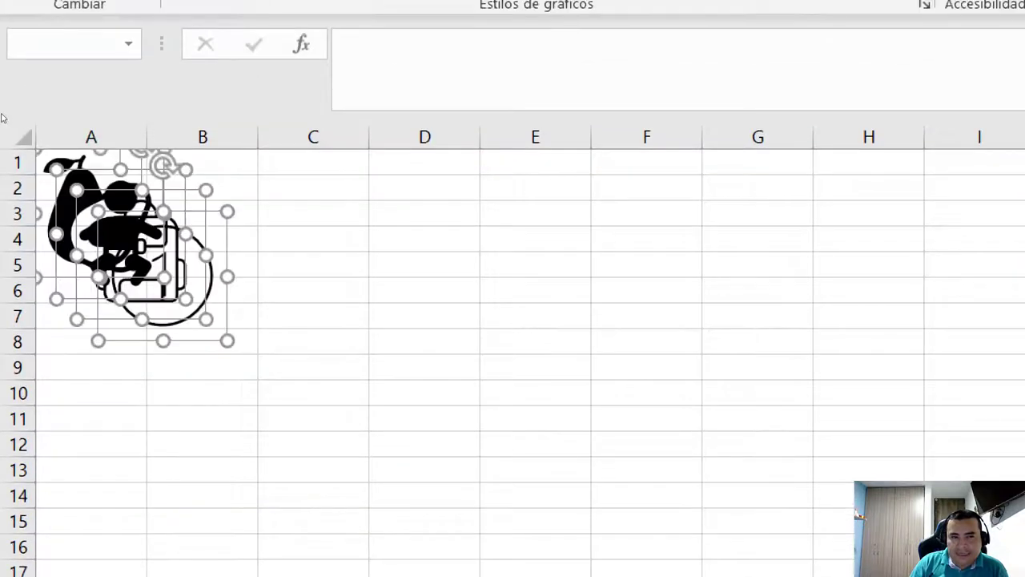
Spread the icons out: circled 1 to E3:F9, backpack to D, baby to B9:C13, avocado to A3:B7.
left_click(312, 316)
left_click_drag(200, 301, 618, 339)
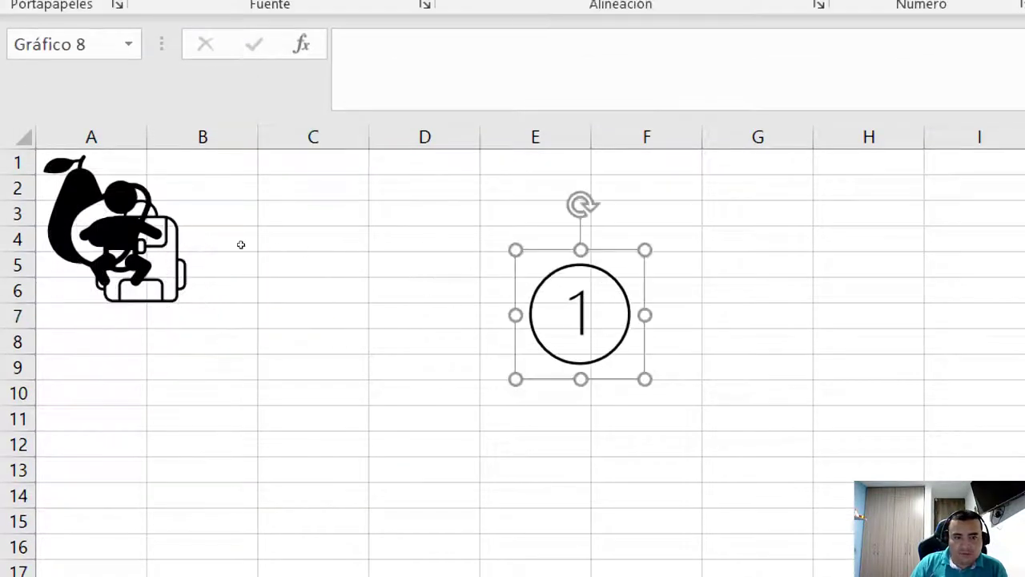
left_click_drag(58, 237, 336, 222)
left_click_drag(45, 229, 193, 410)
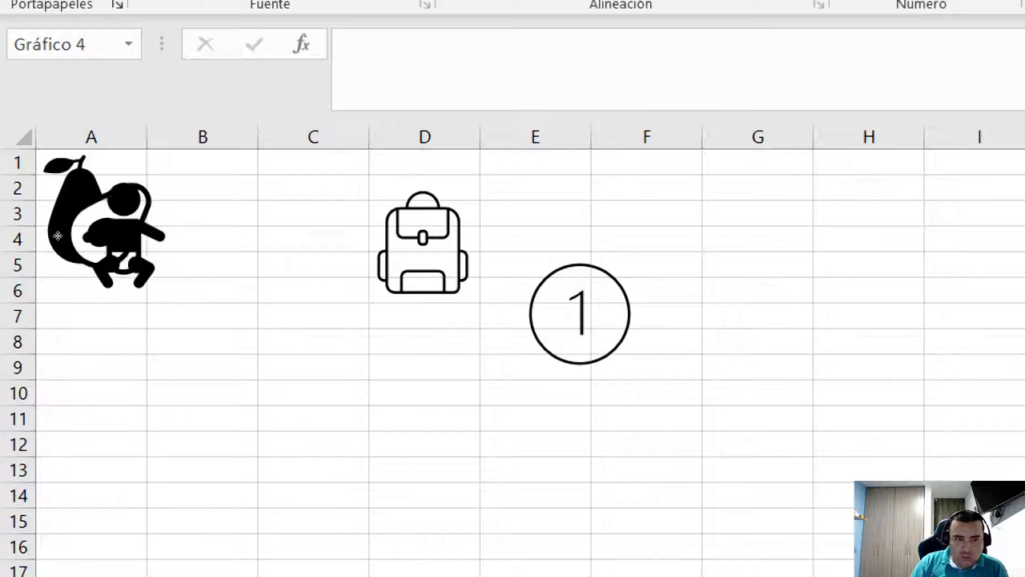
left_click_drag(70, 254, 129, 305)
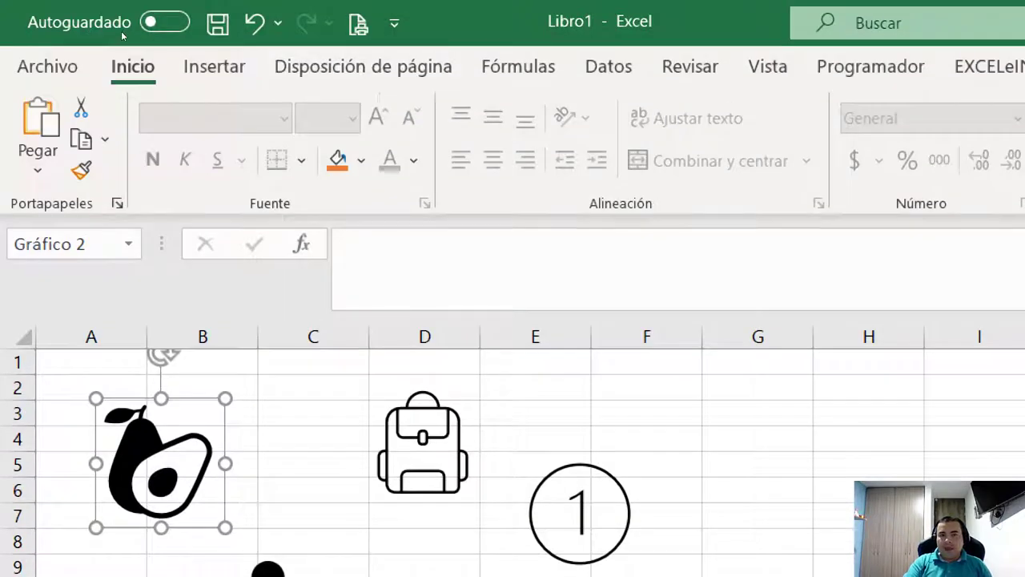
left_click(214, 66)
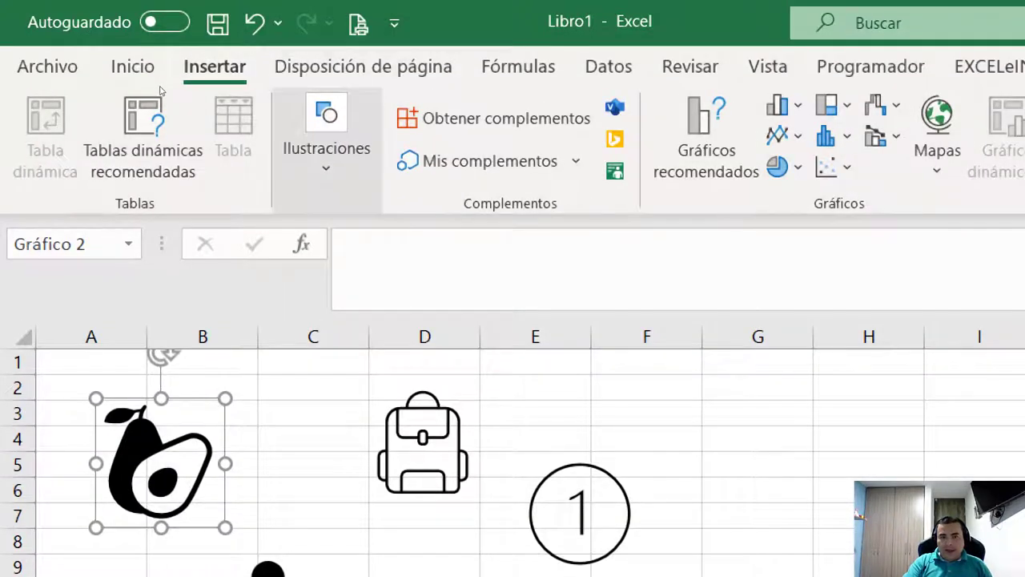
Try inserting a 3D model from this device, then cancel the file picker.
left_click(327, 136)
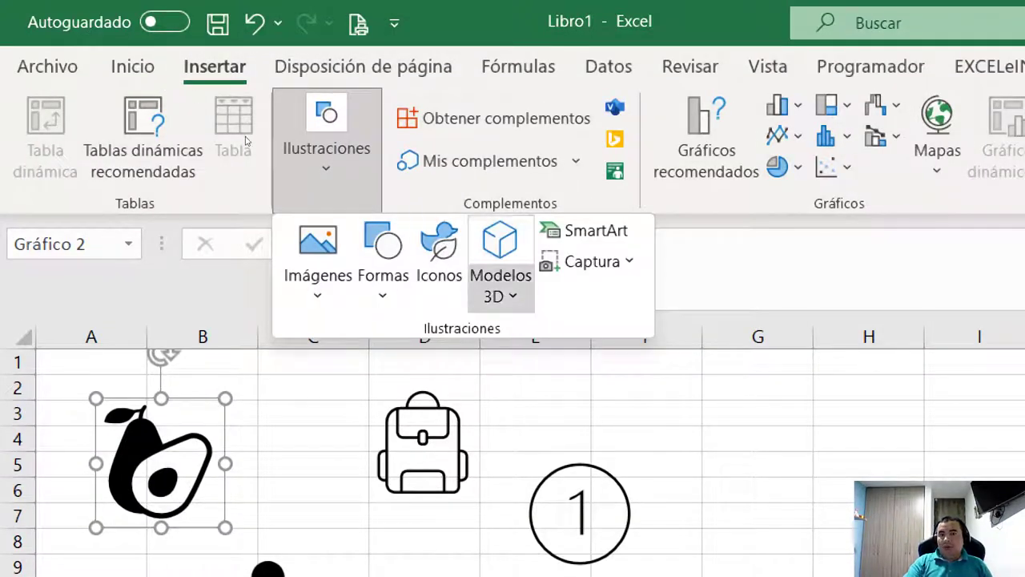
key("Return")
key("Down")
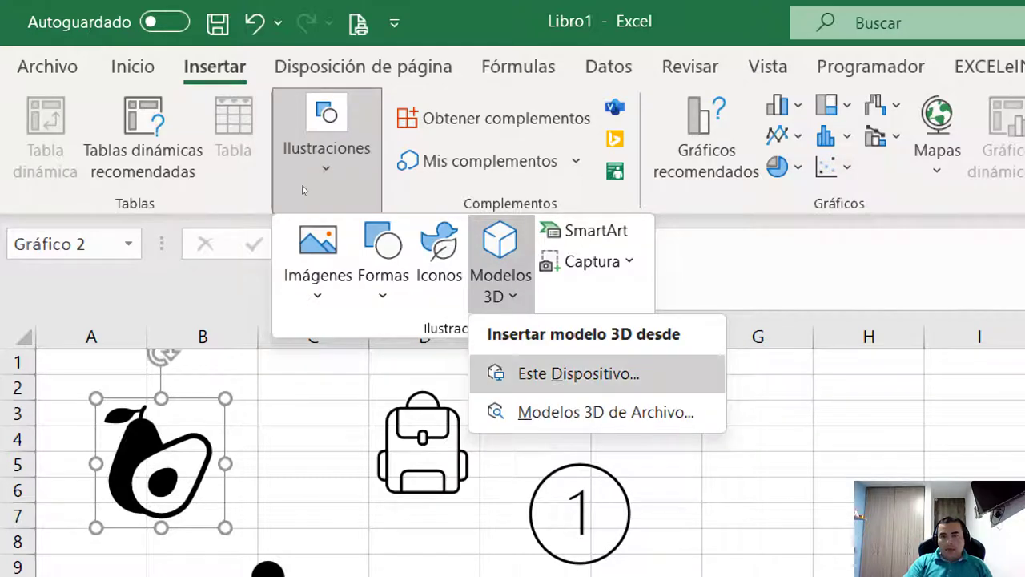
key("Return")
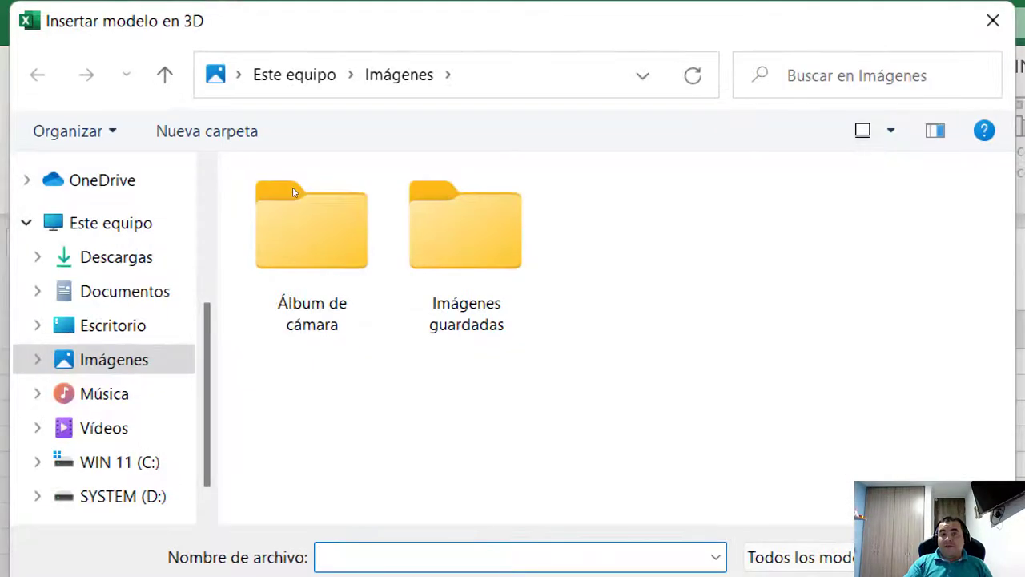
key("Escape")
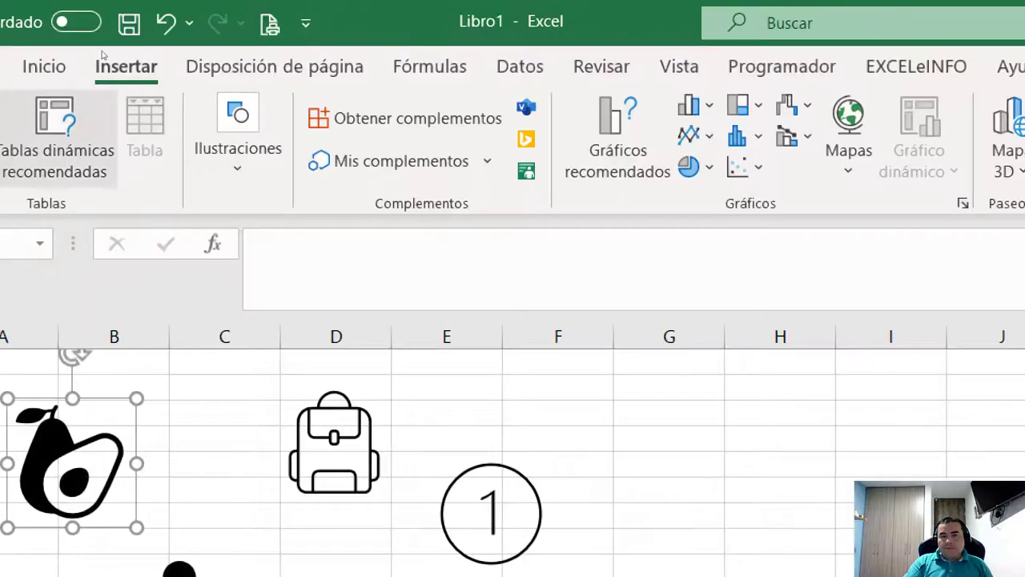
Open the online Modelos 3D library listing the stock model categories.
left_click(238, 140)
key("Right")
key("Down")
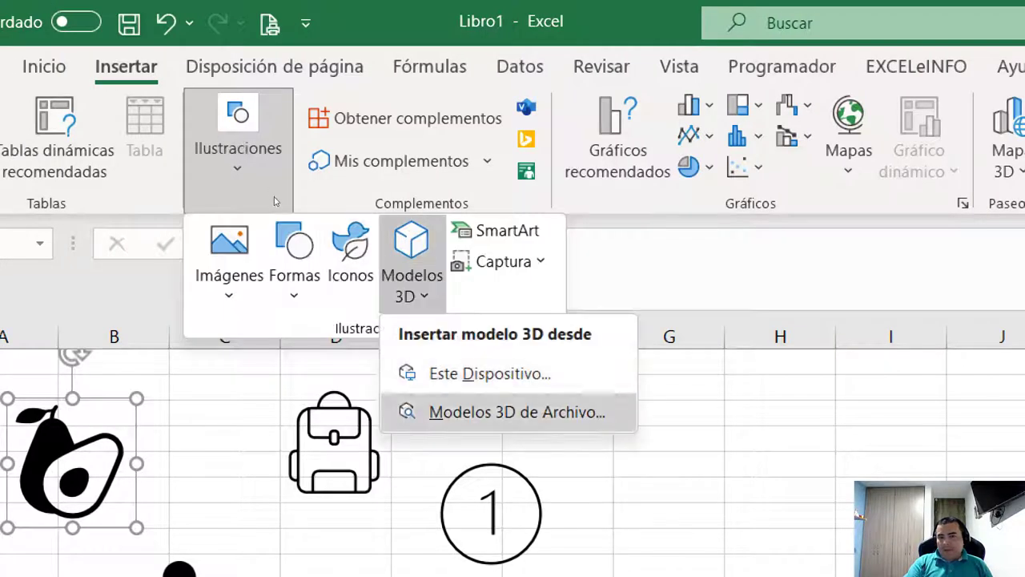
key("Escape")
key("Escape")
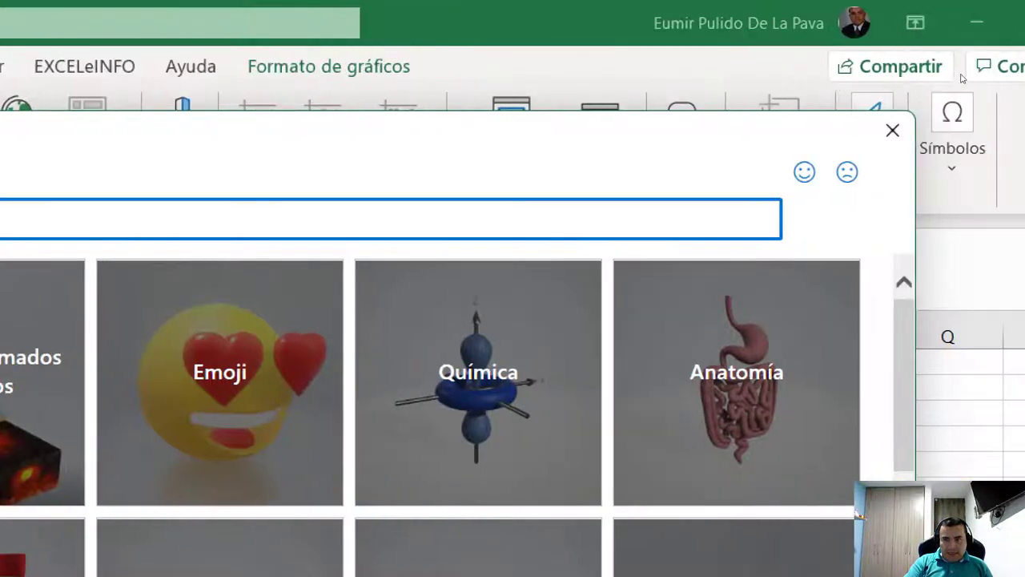
left_click(892, 131)
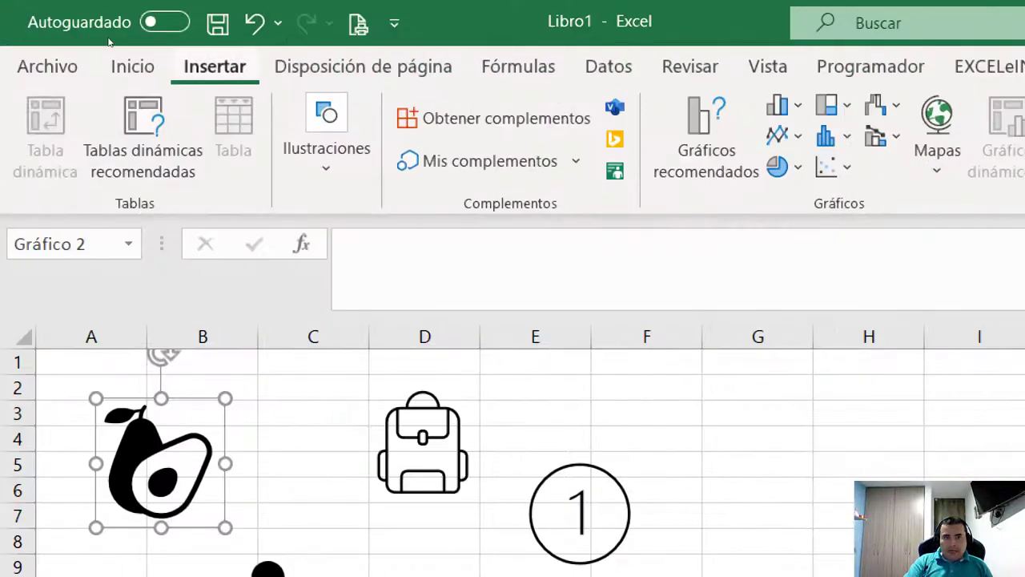
left_click(327, 148)
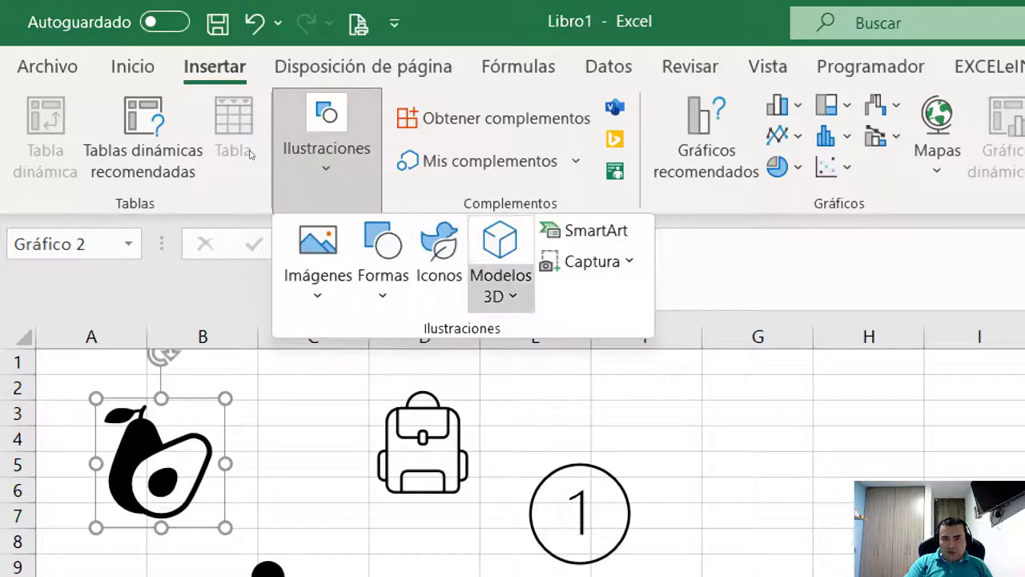
left_click(501, 275)
key("Down")
key("Down")
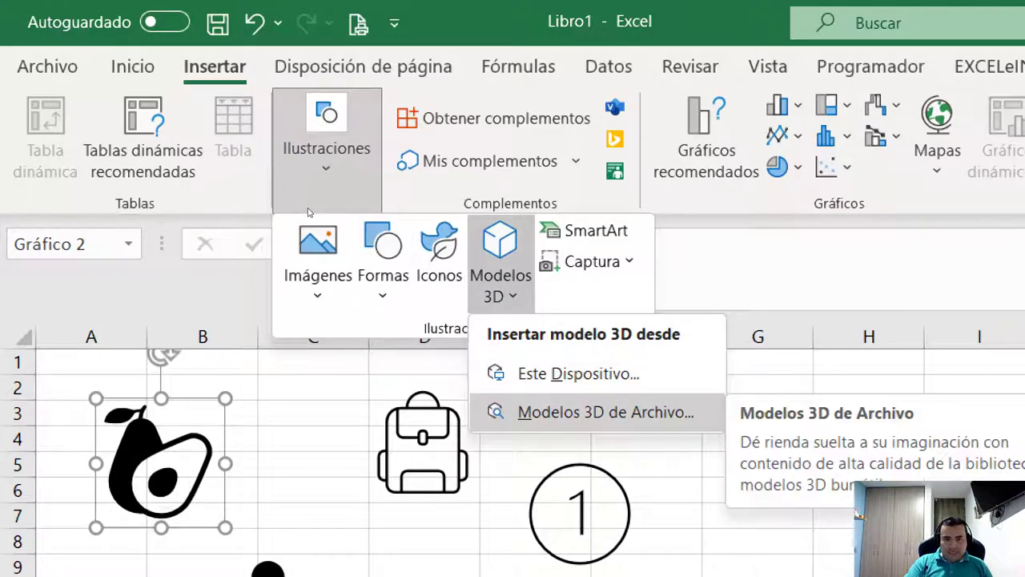
key("Return")
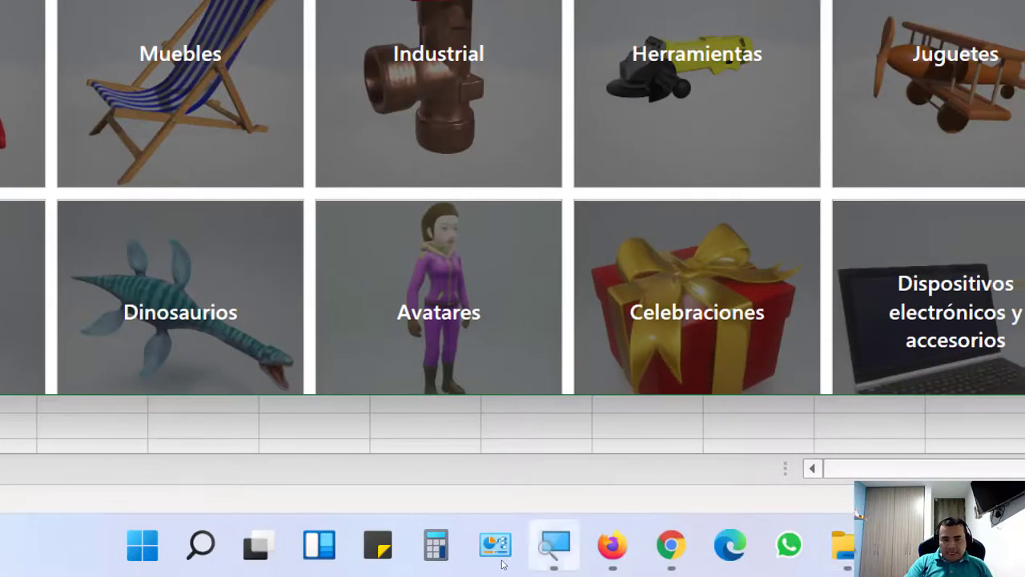
Reduce the screen magnification to see the whole 3D model library.
left_click(553, 544)
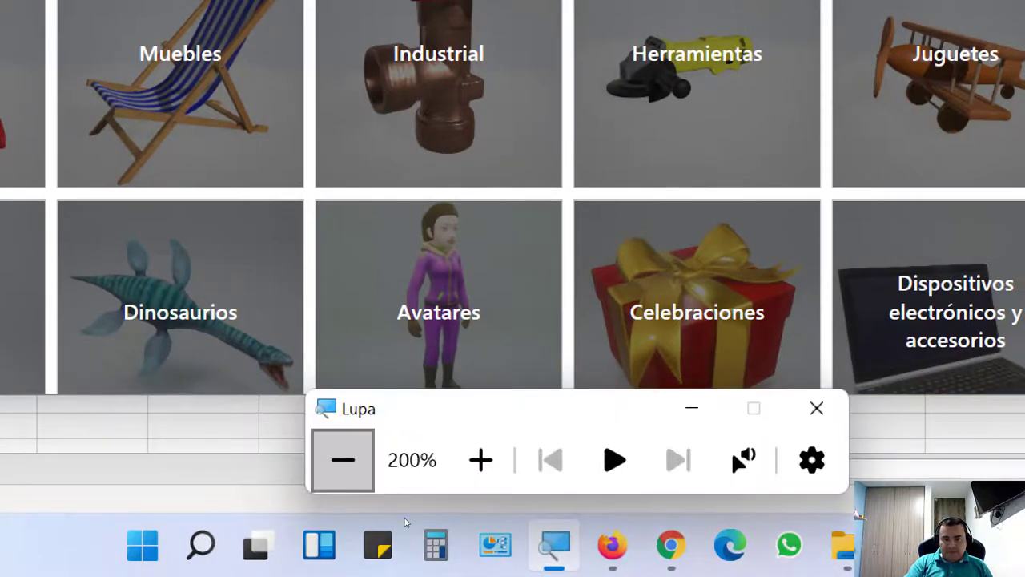
left_click(343, 460)
scroll(675, 308, "down", 3)
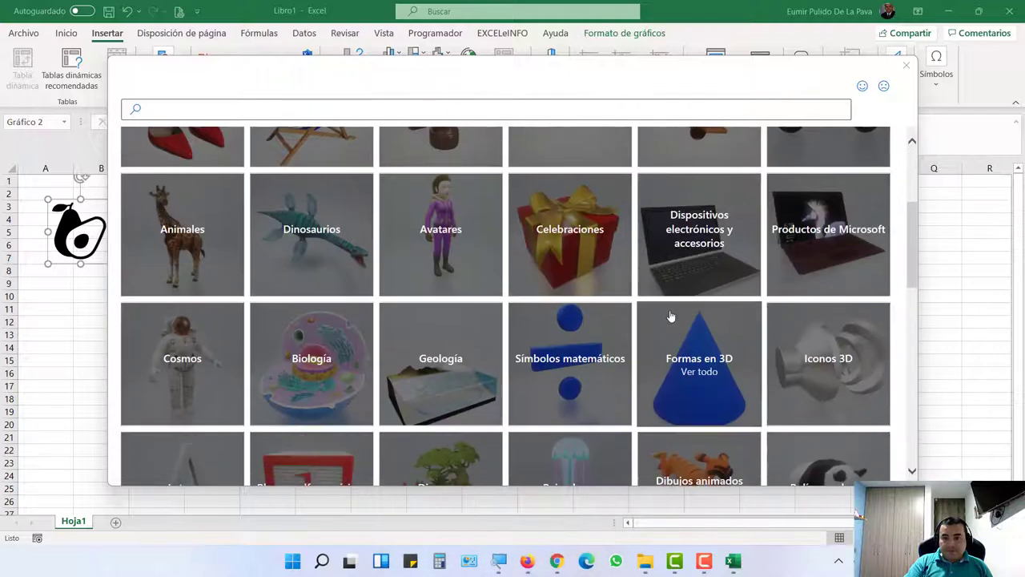
scroll(673, 313, "down", 3)
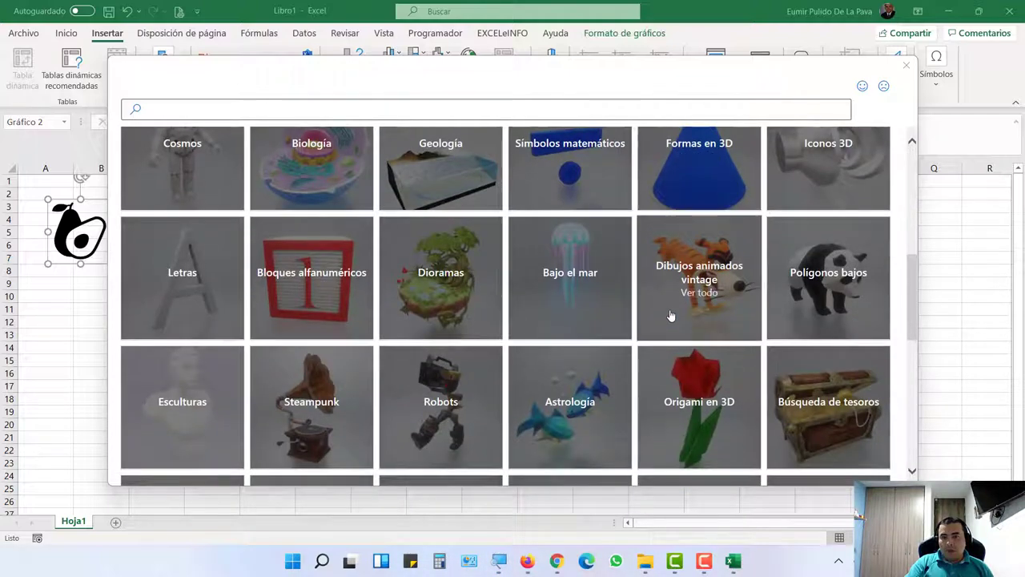
scroll(670, 314, "up", 2)
scroll(669, 316, "down", 1)
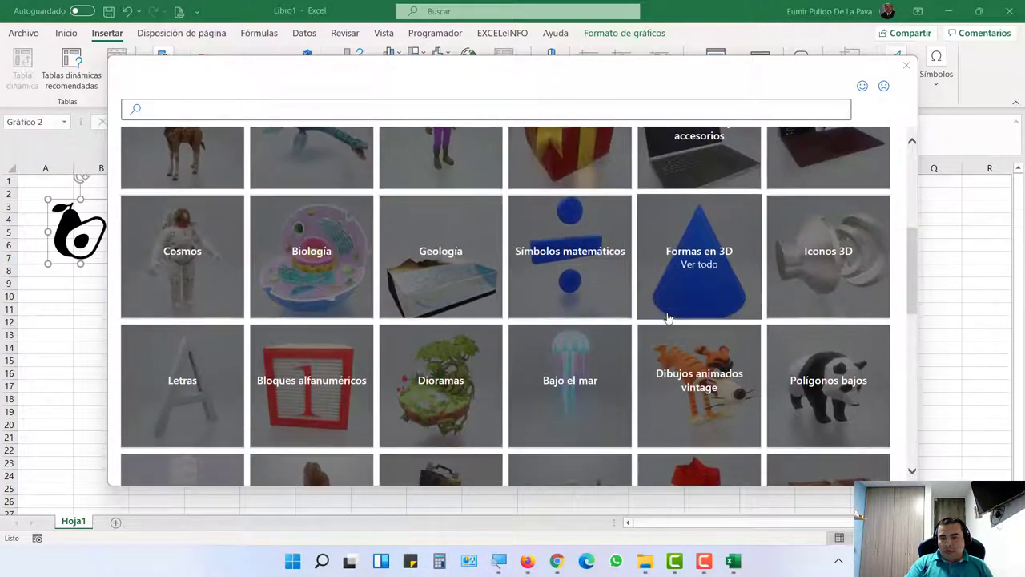
Open the Formas en 3D category and select the pale green polyhedron.
left_click(739, 257)
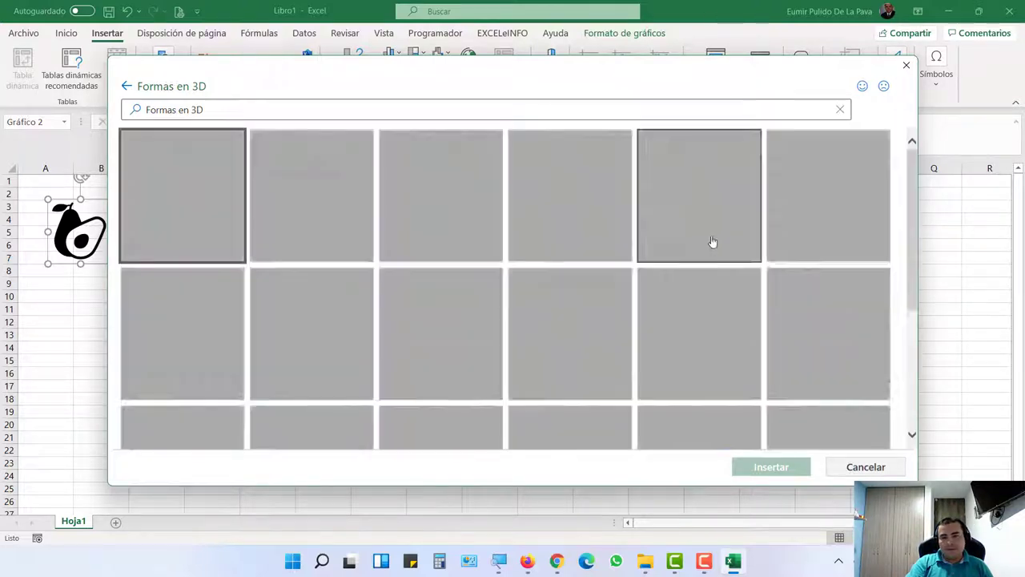
scroll(711, 246, "down", 2)
scroll(711, 246, "down", 1)
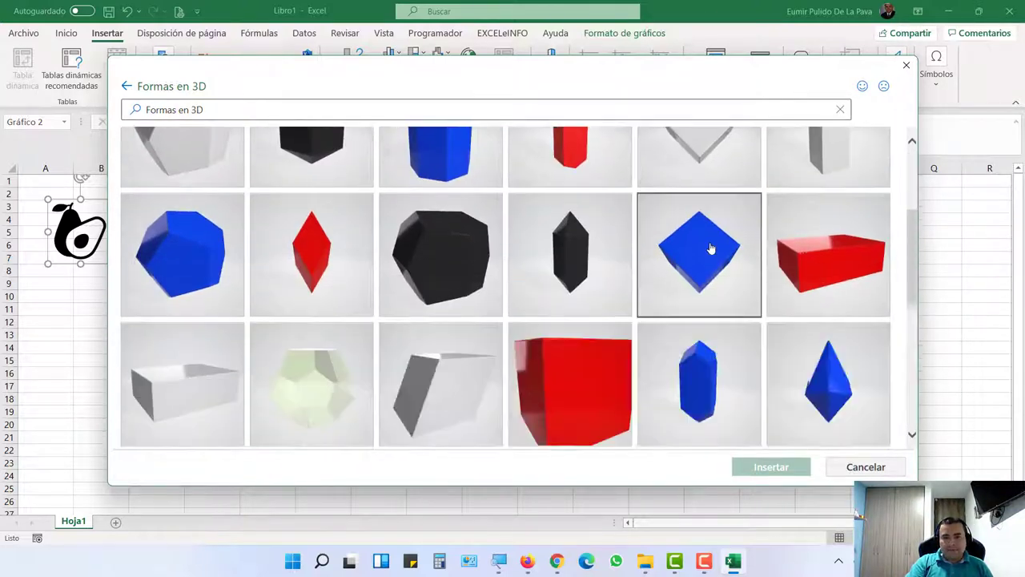
left_click(331, 396)
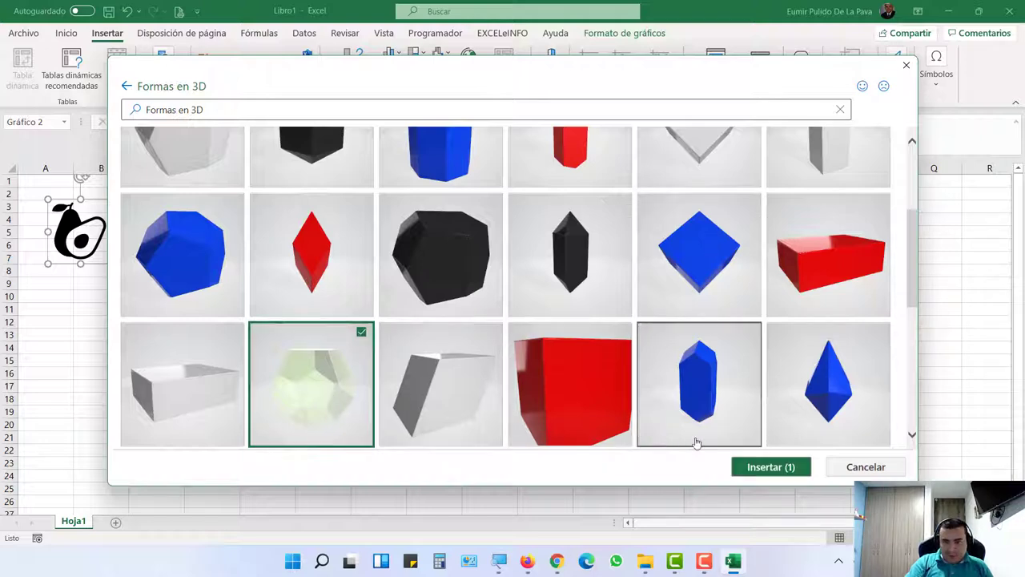
Insert the polyhedron model and move it up to around cell H5.
left_click(771, 468)
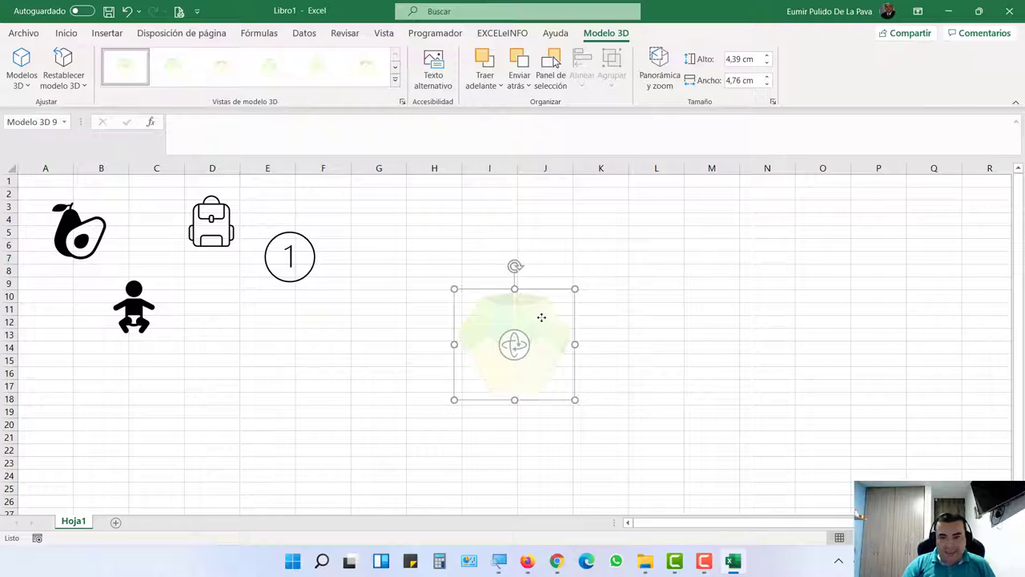
left_click_drag(541, 318, 463, 215)
left_click(498, 561)
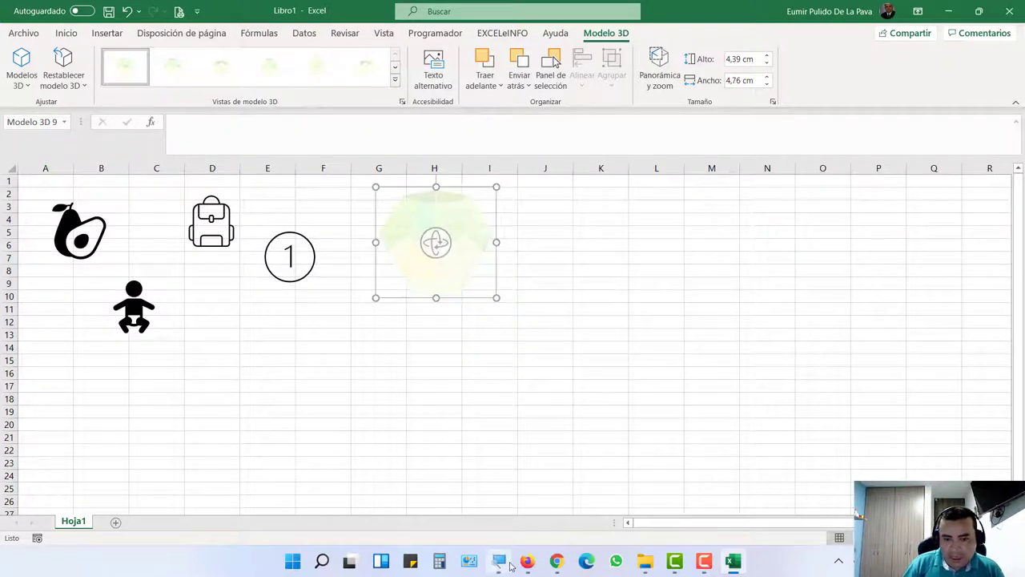
left_click(460, 518)
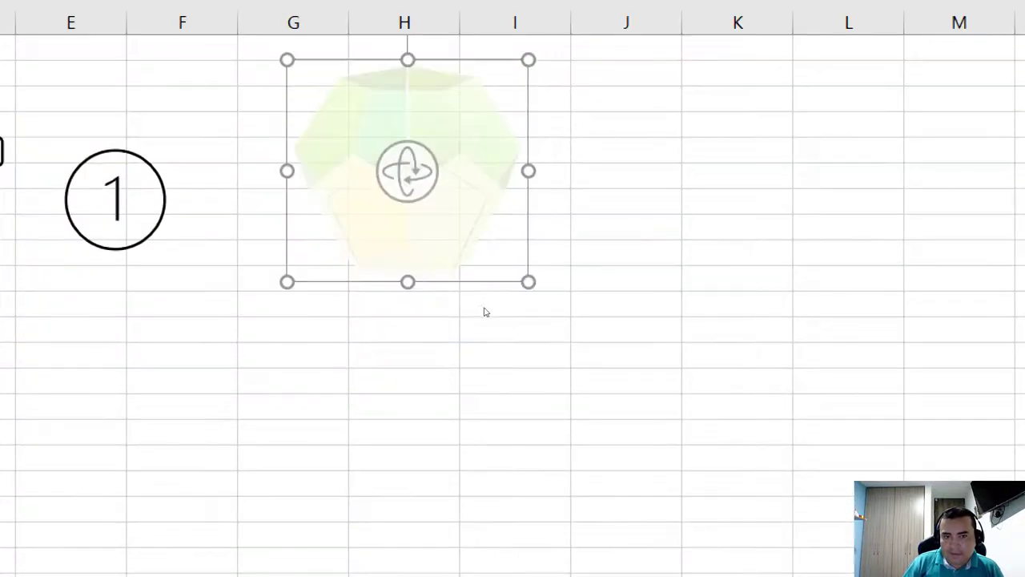
Enlarge the polyhedron and rotate it to a new 3D angle.
left_click_drag(498, 299, 531, 345)
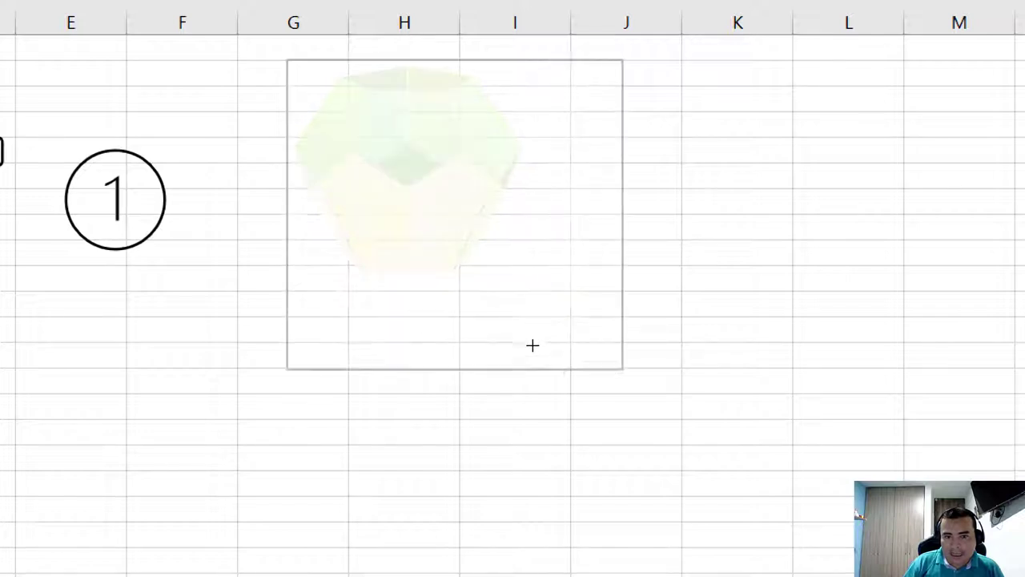
mouse_move(460, 254)
left_mouse_down()
mouse_move(463, 288)
mouse_move(430, 345)
mouse_move(533, 428)
mouse_move(516, 298)
mouse_move(467, 228)
mouse_move(400, 233)
mouse_move(400, 252)
left_mouse_up()
mouse_move(474, 264)
left_mouse_down()
mouse_move(473, 339)
mouse_move(536, 344)
mouse_move(568, 319)
left_mouse_up()
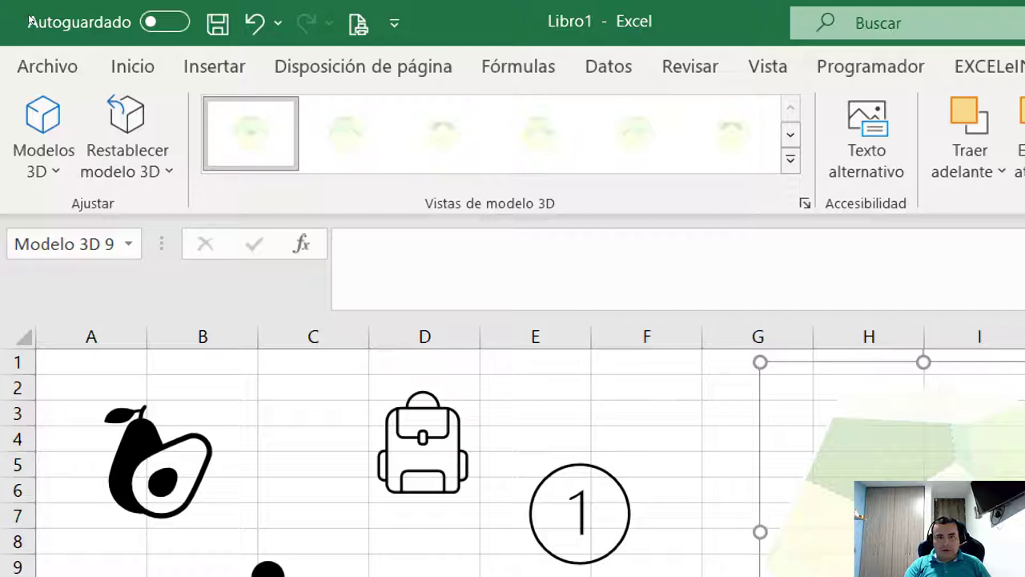
left_click(215, 66)
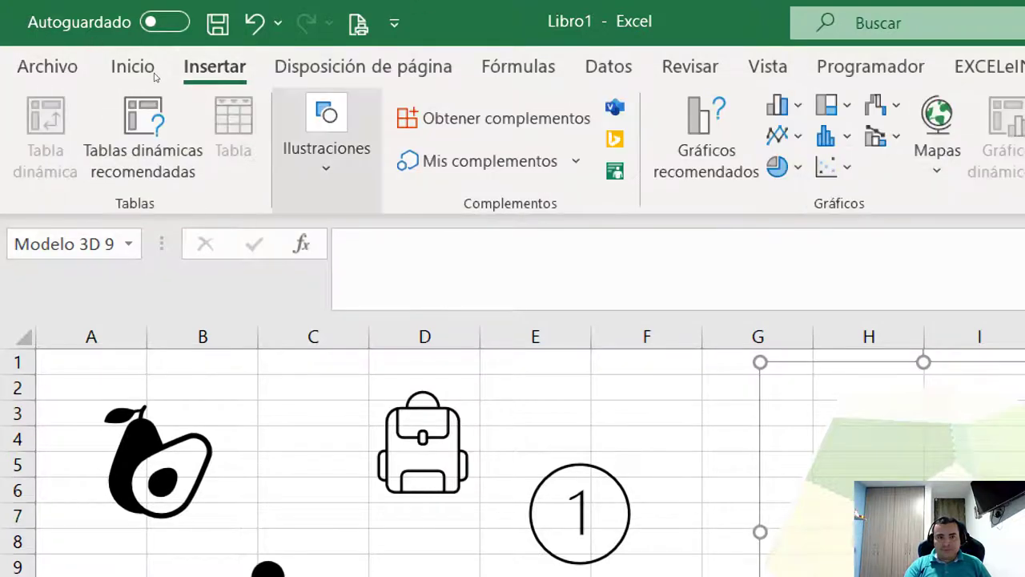
From the online 3D library's Animales category, insert the brown sloth model.
left_click(327, 149)
left_click(501, 276)
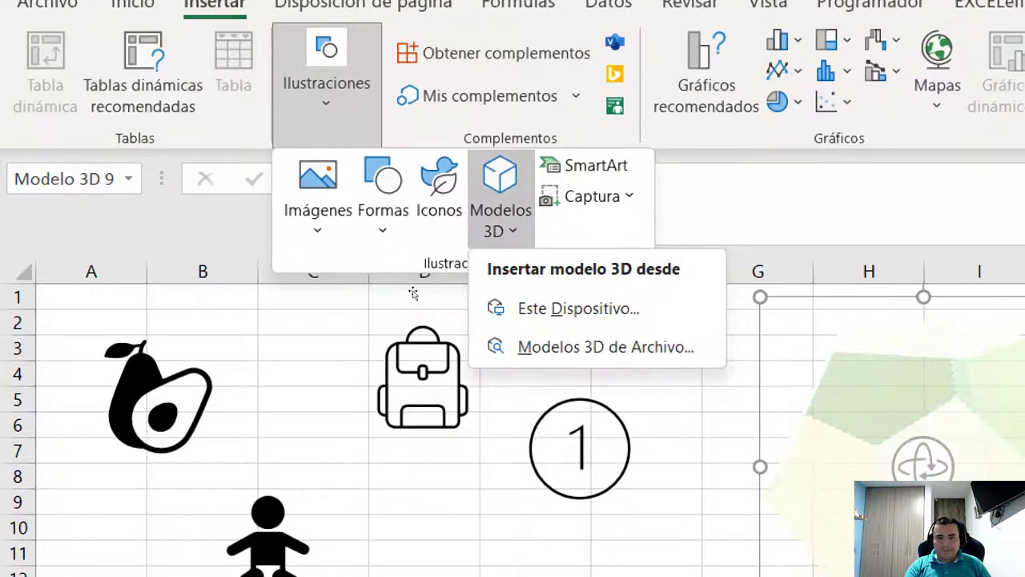
left_click(585, 347)
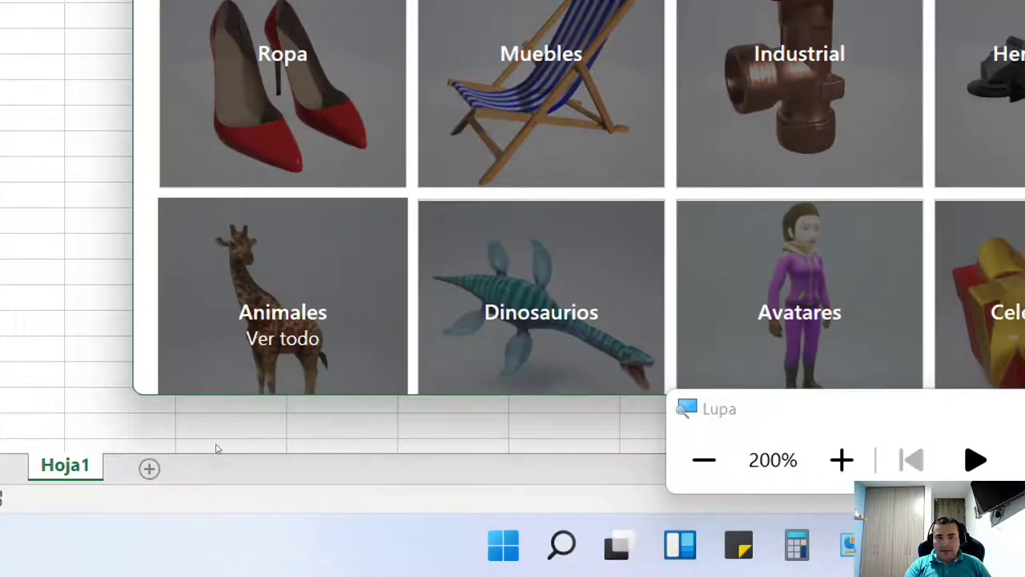
left_click(276, 321)
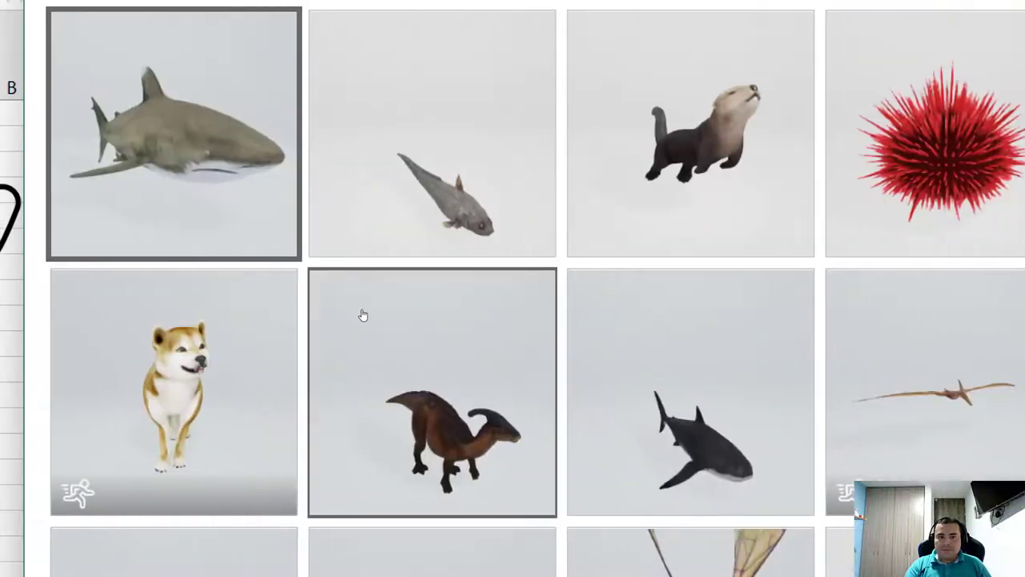
scroll(363, 316, "down", 5)
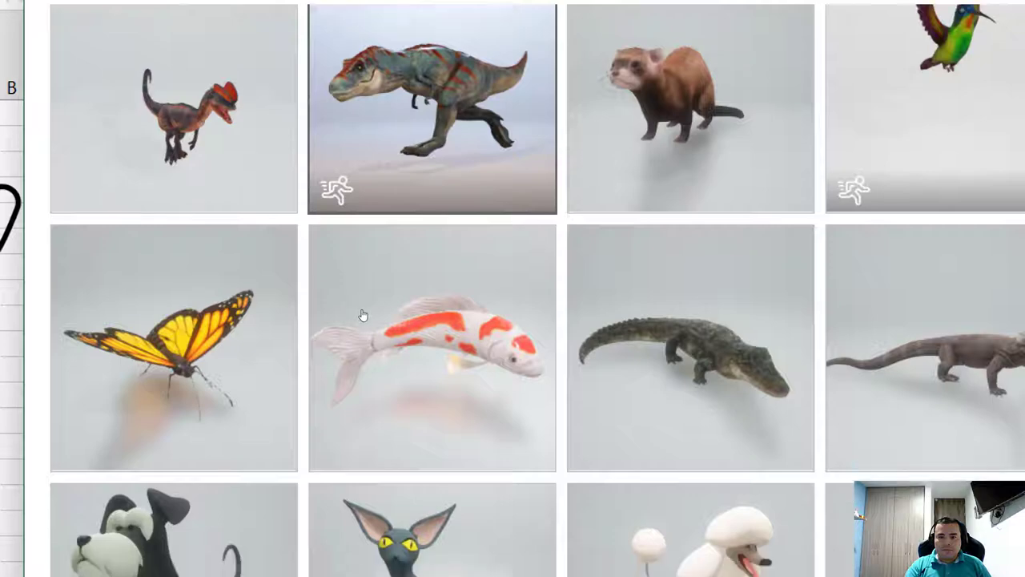
scroll(362, 315, "down", 3)
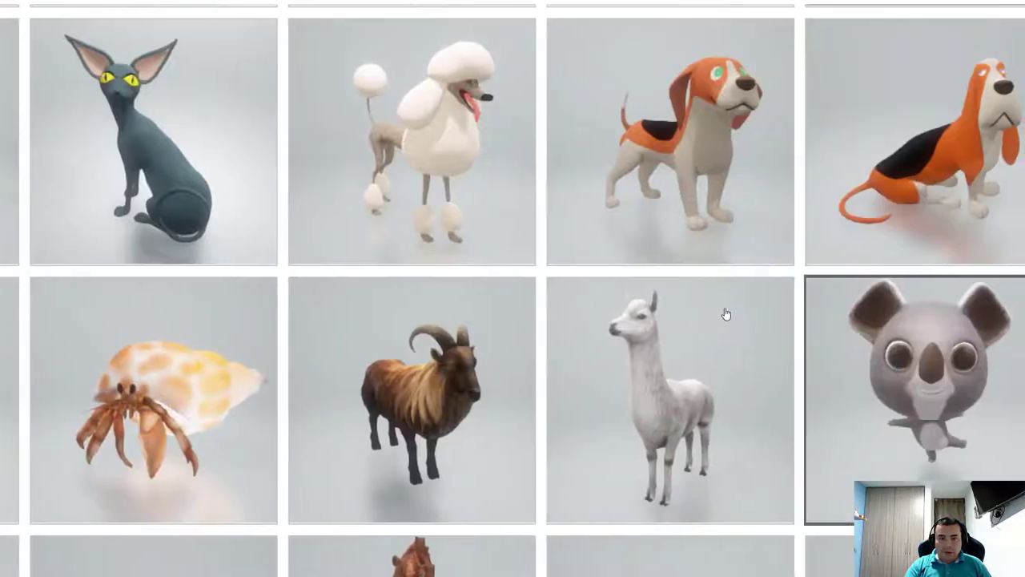
scroll(728, 332, "down", 3)
scroll(728, 332, "down", 2)
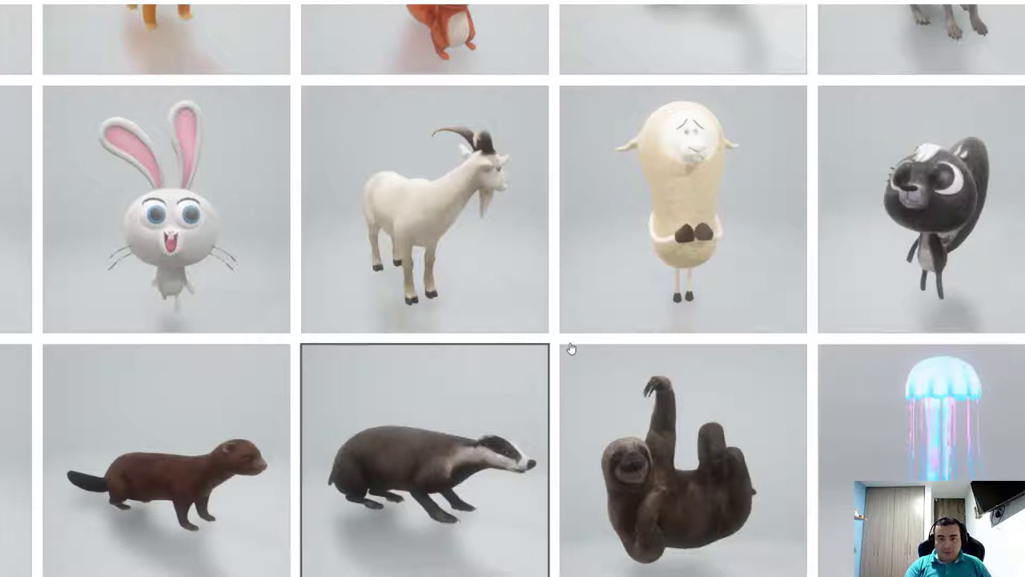
left_click(622, 354)
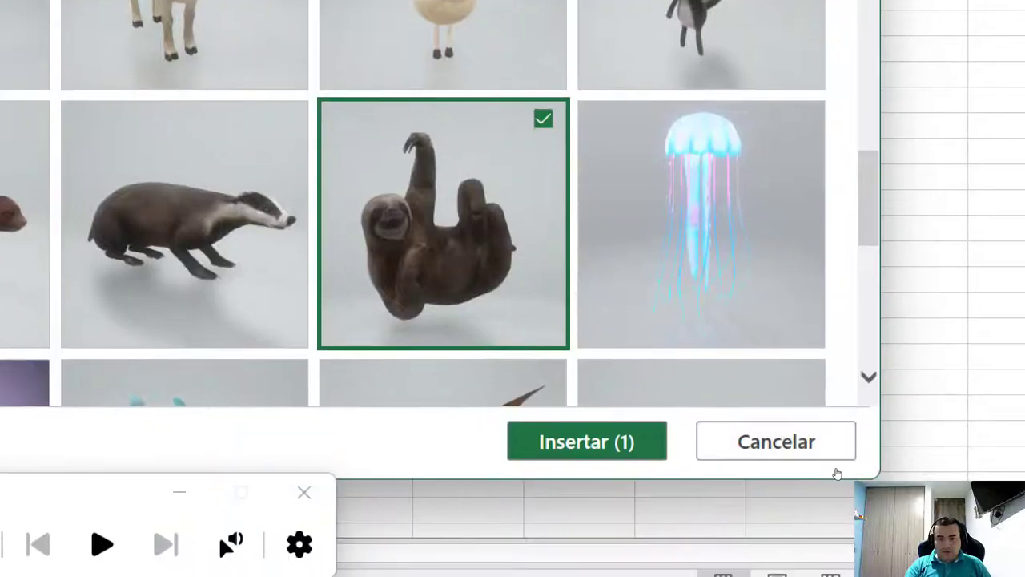
left_click(587, 441)
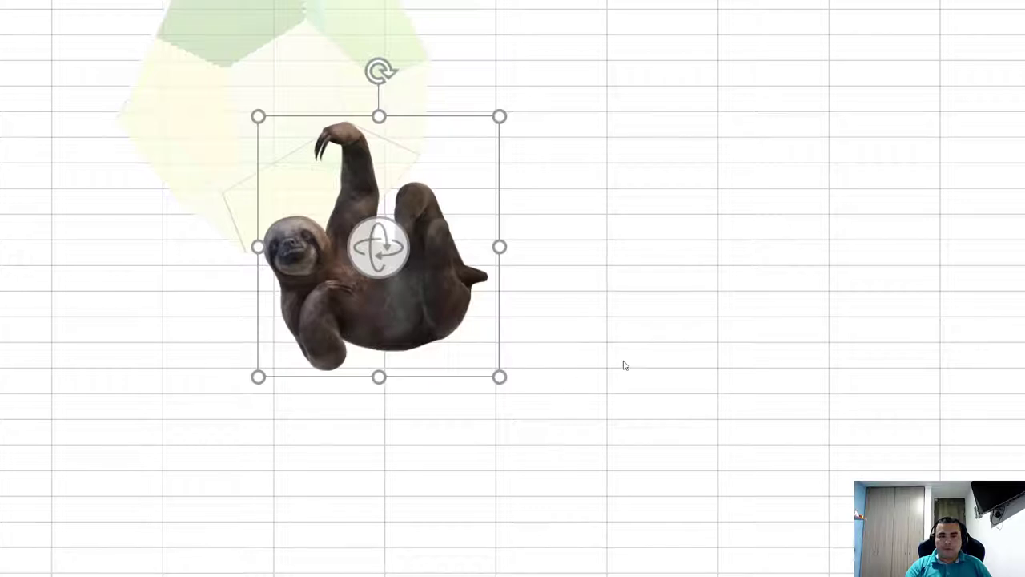
Drag the sloth away from the polyhedron to columns K–M and spin it to show its back.
left_click_drag(547, 387, 703, 304)
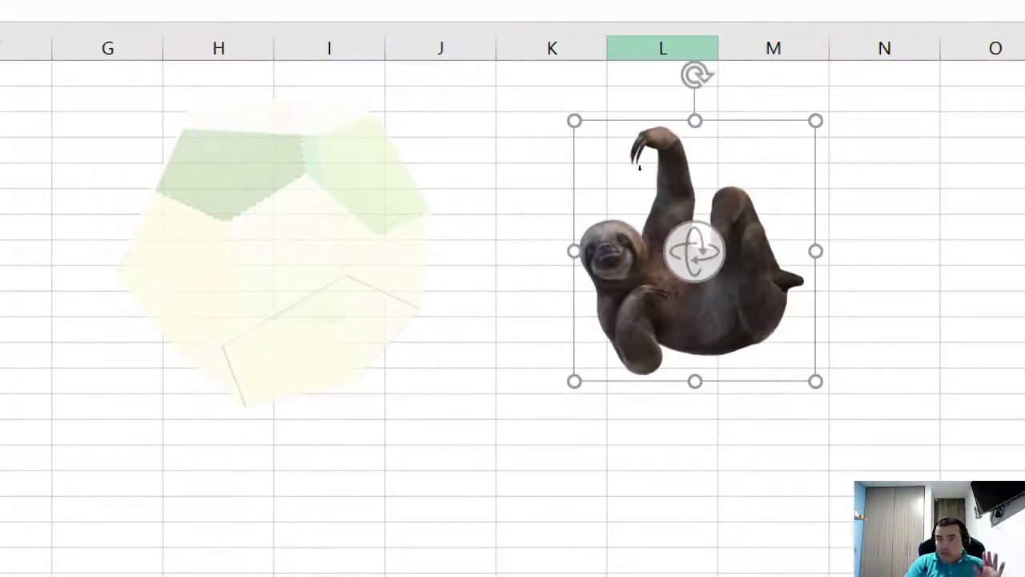
mouse_move(694, 250)
left_mouse_down()
mouse_move(694, 203)
mouse_move(675, 274)
mouse_move(693, 268)
mouse_move(636, 271)
mouse_move(657, 288)
mouse_move(671, 269)
mouse_move(688, 340)
left_mouse_up()
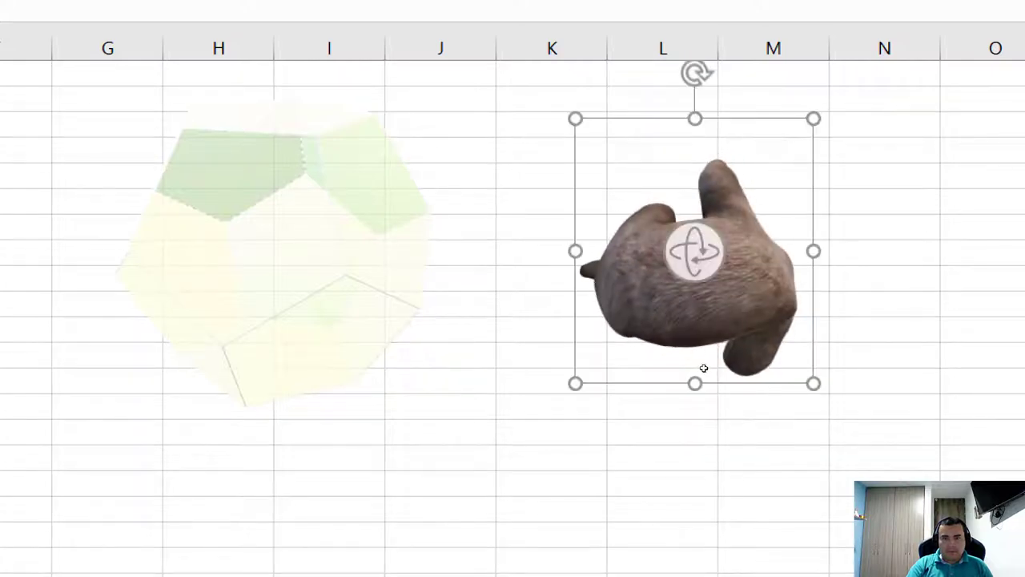
key("Escape")
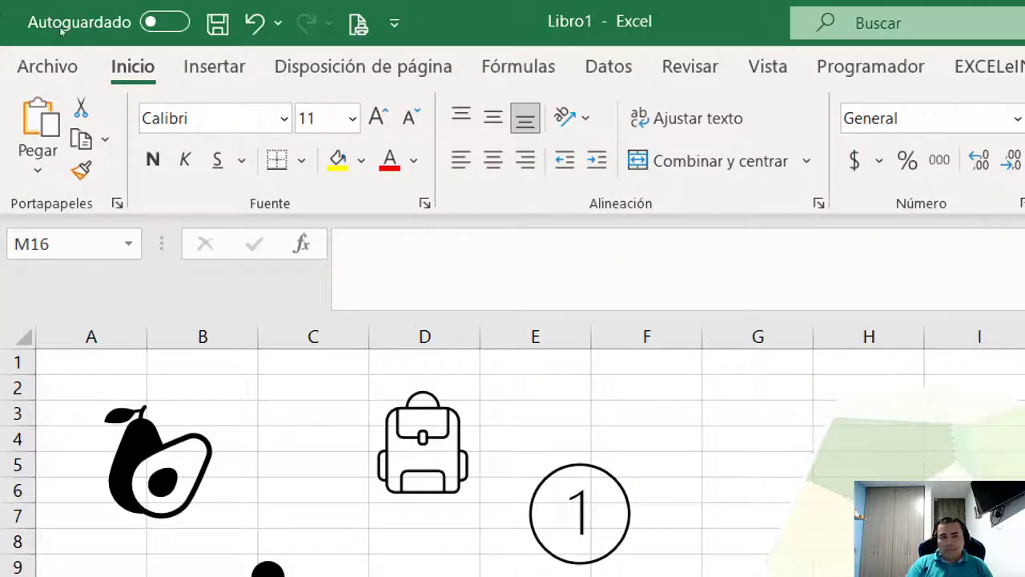
left_click(215, 67)
left_click(327, 149)
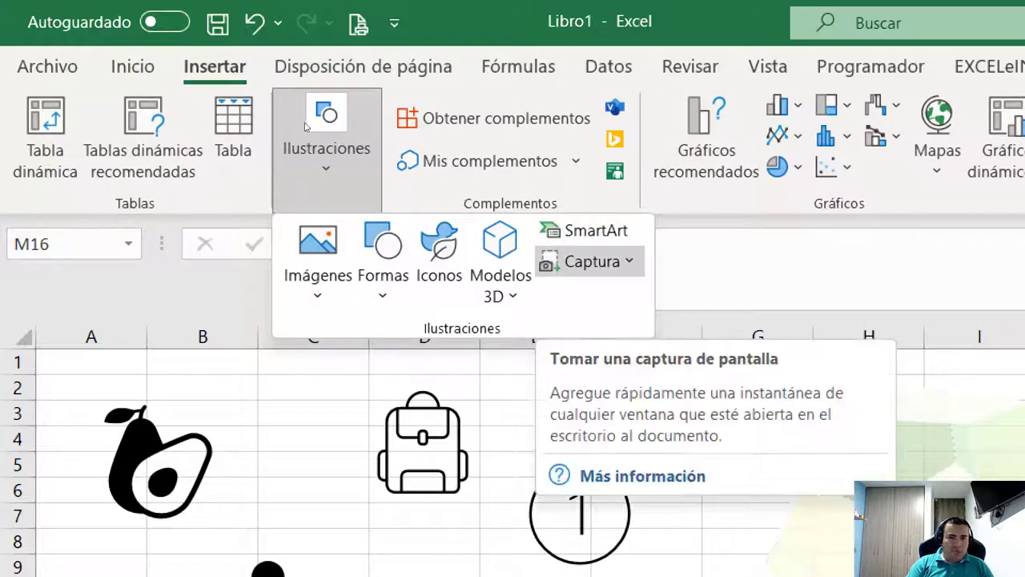
left_click(583, 231)
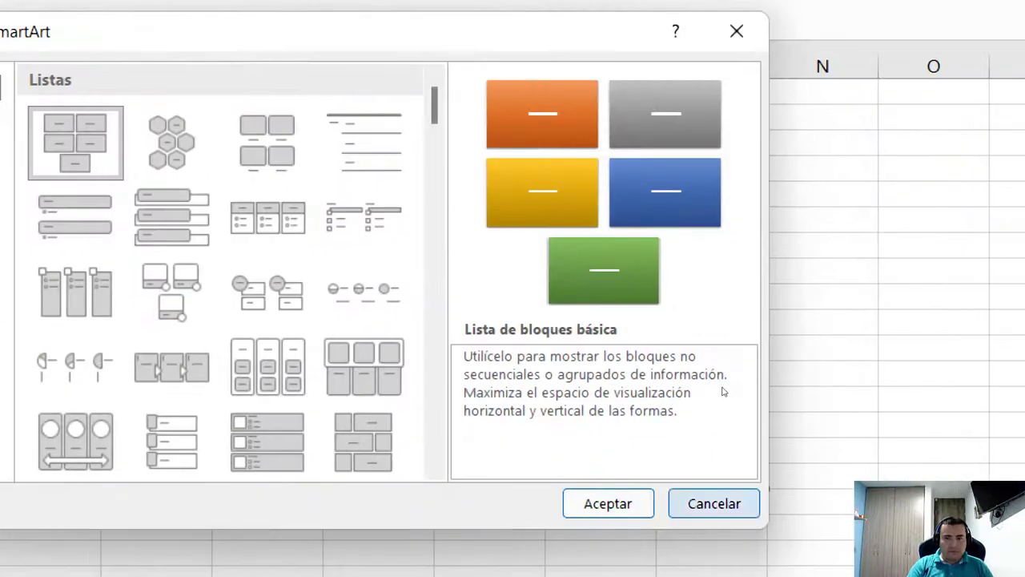
key("Escape")
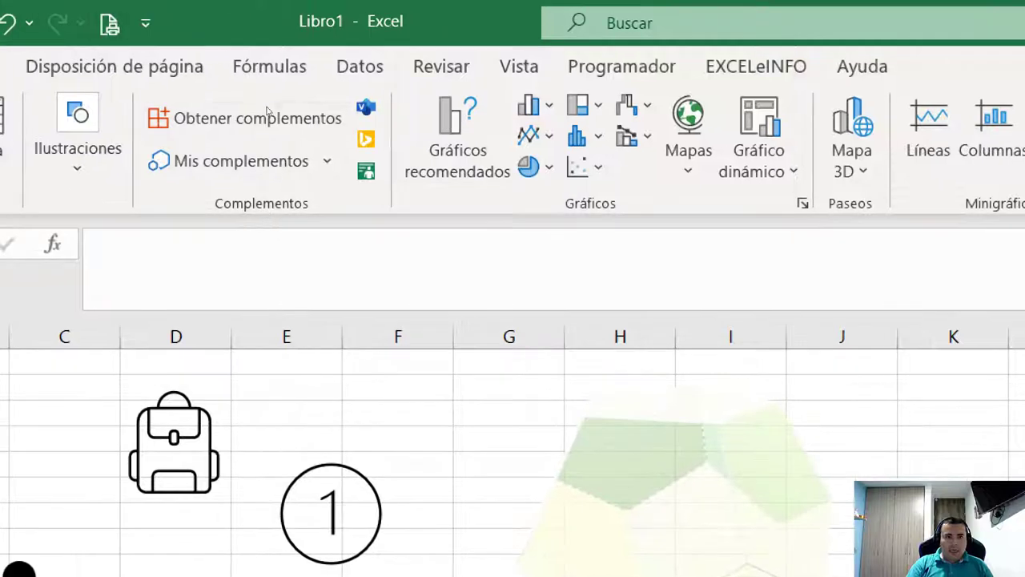
left_click(77, 132)
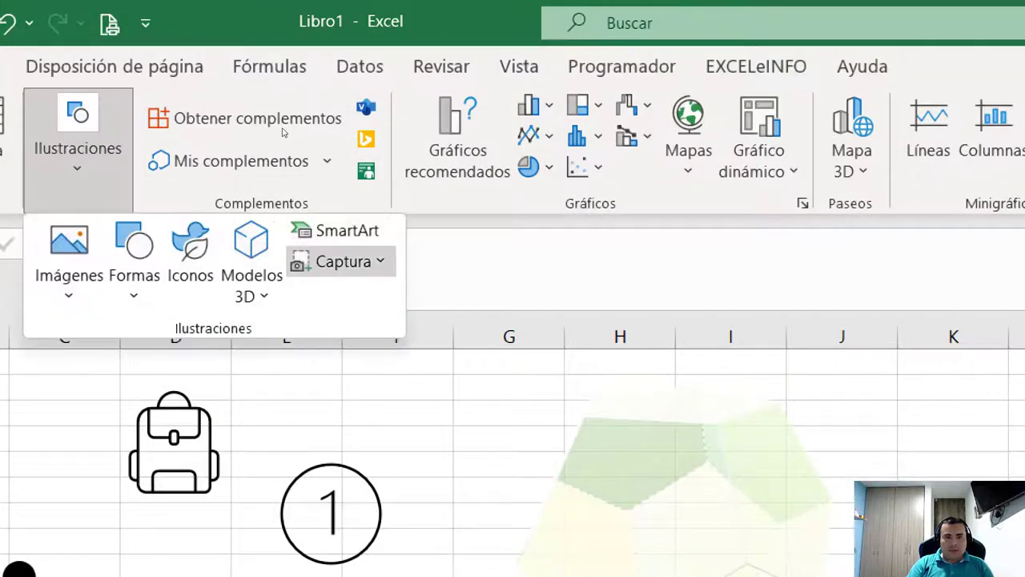
left_click(391, 193)
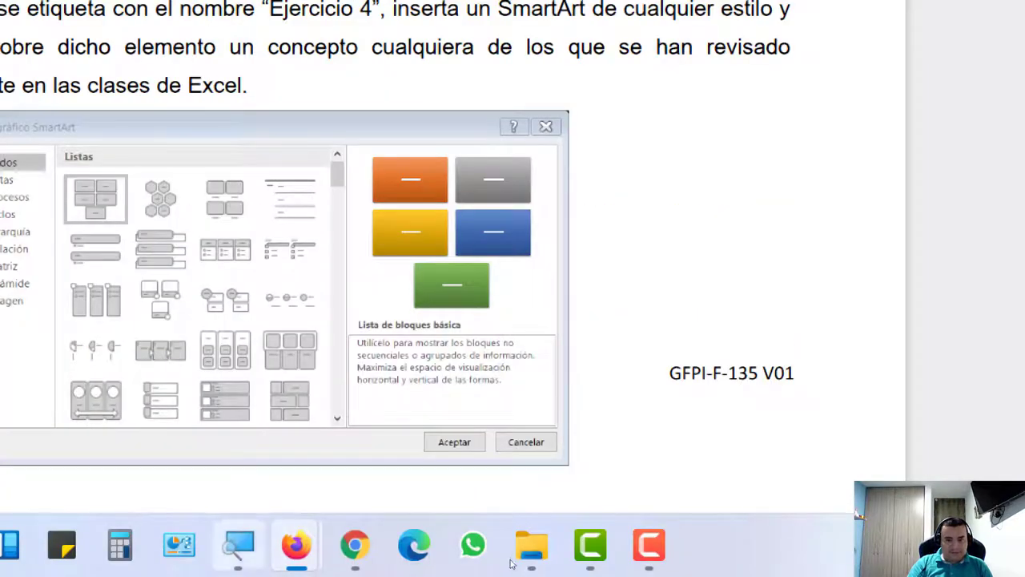
Zoom out and close the screen magnifier window.
left_click(239, 545)
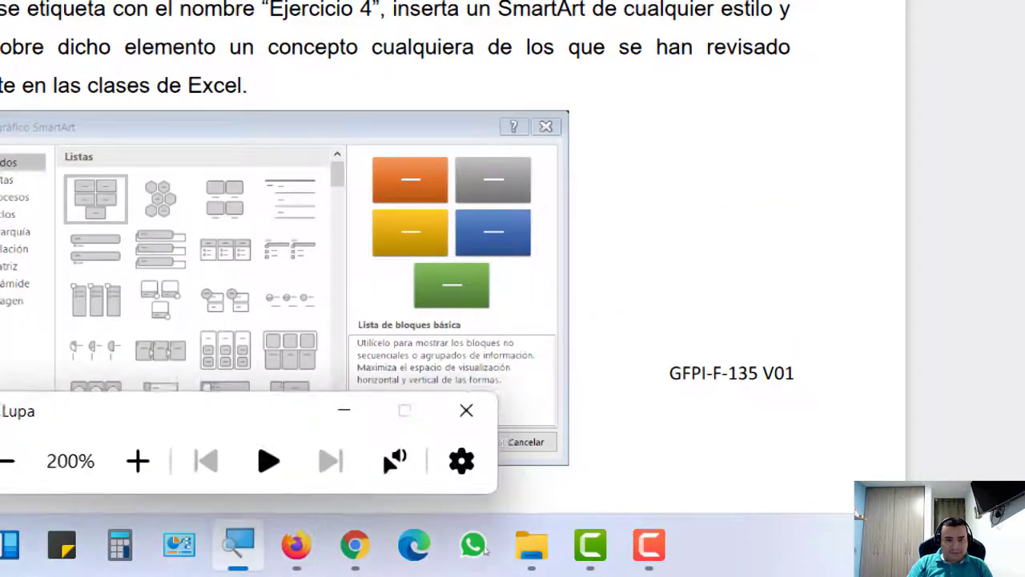
key("super+minus")
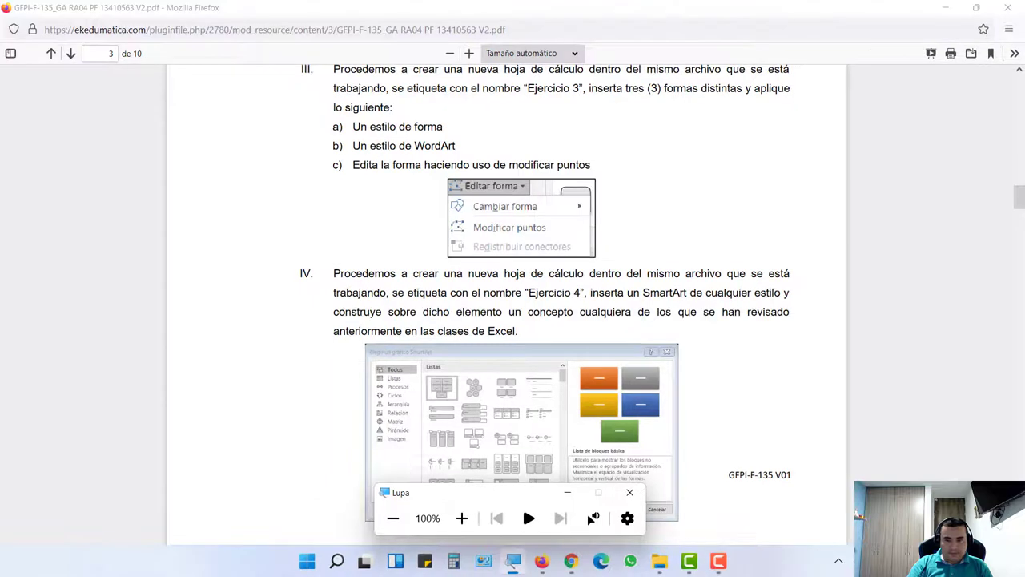
left_click(838, 561)
left_click(839, 561)
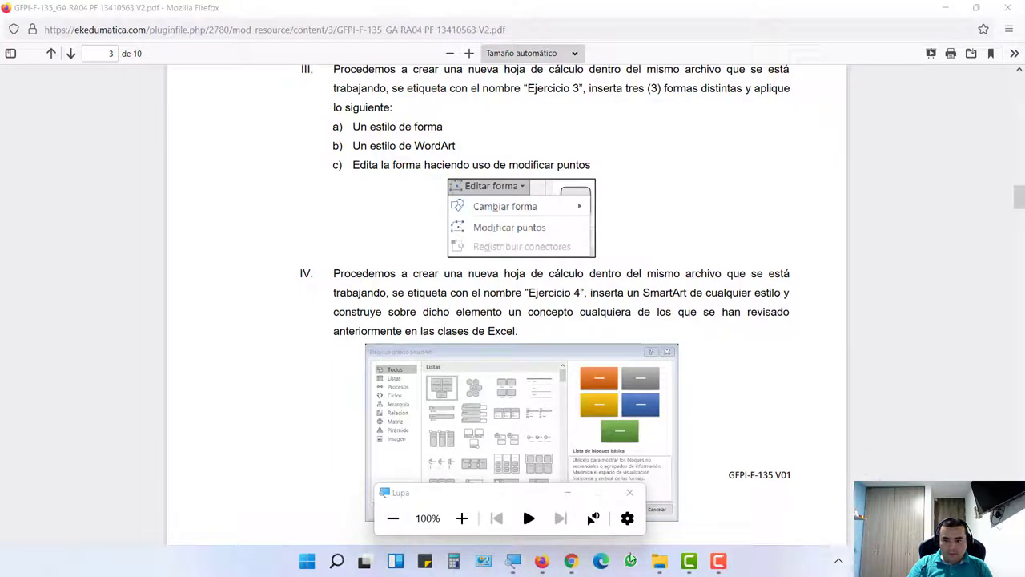
left_click(568, 492)
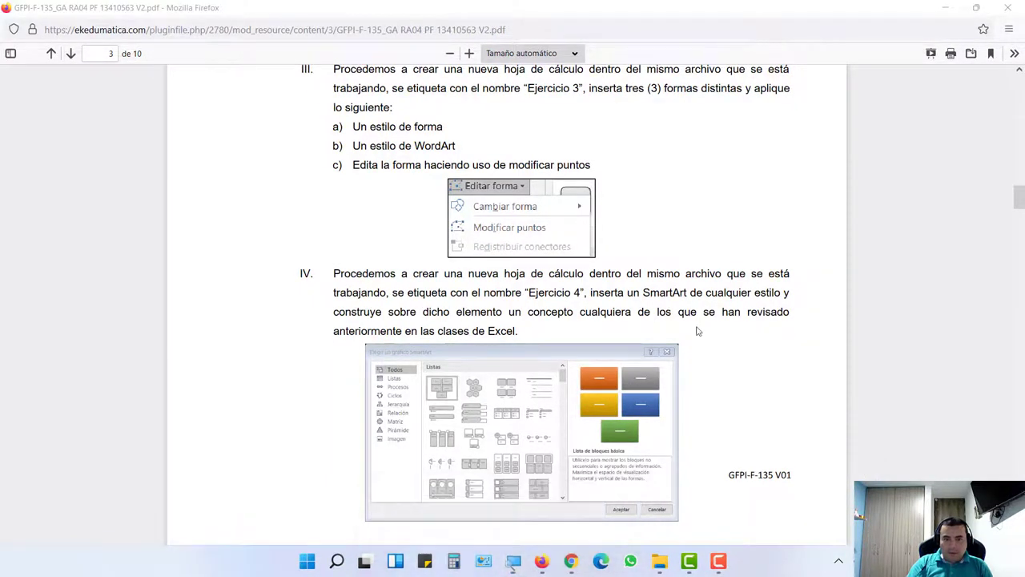
Scroll the PDF to page 5 and highlight the 'Proteger una Hoja' heading.
scroll(694, 325, "down", 5)
scroll(689, 327, "down", 4)
scroll(687, 330, "down", 4)
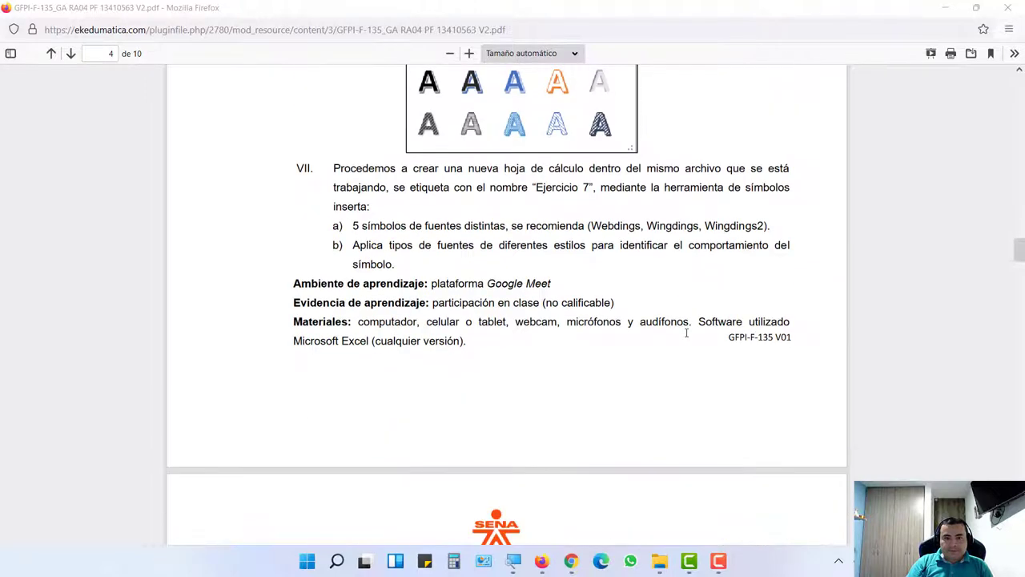
scroll(687, 338, "down", 4)
scroll(689, 340, "down", 5)
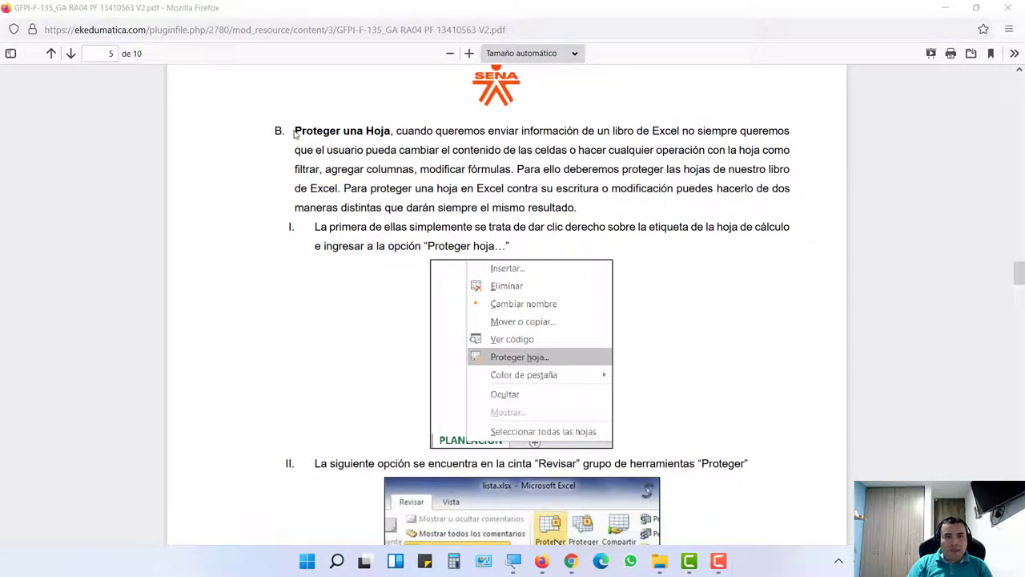
left_click_drag(295, 134, 381, 130)
left_click_drag(293, 136, 397, 133)
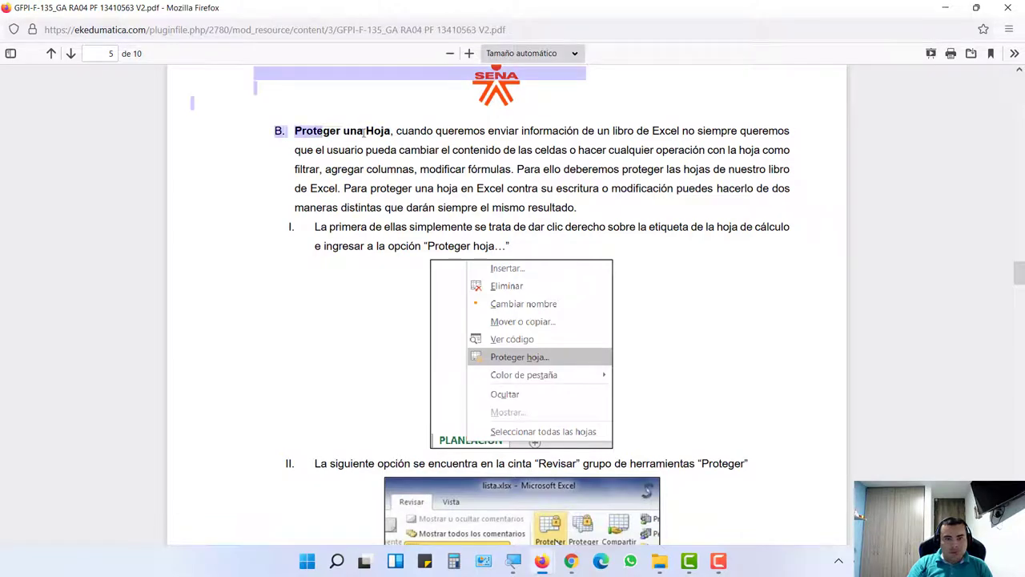
Zoom the PDF page to 200% and highlight 'Proteger una' in the heading.
left_click(470, 54)
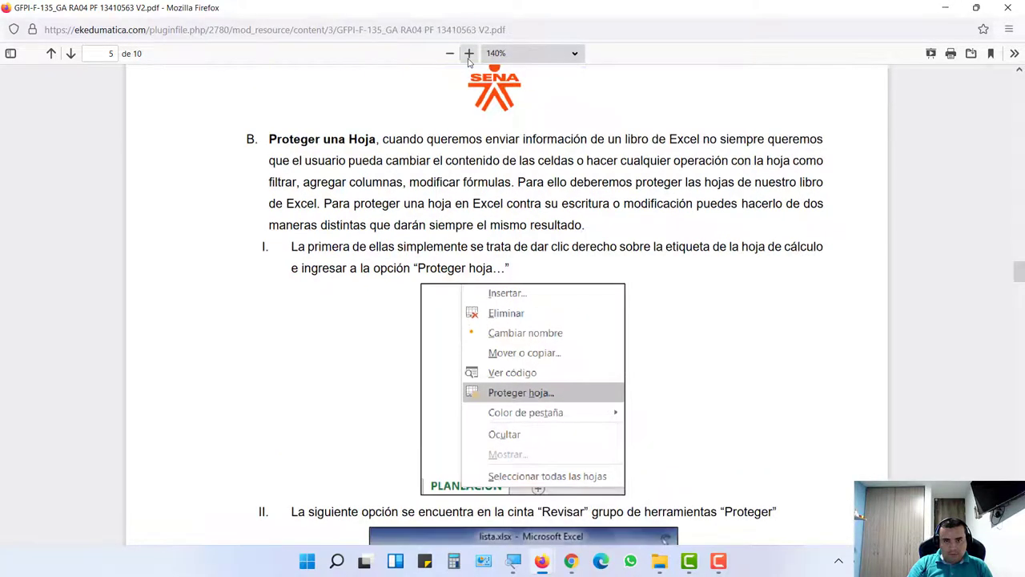
left_click(469, 53)
left_click(470, 53)
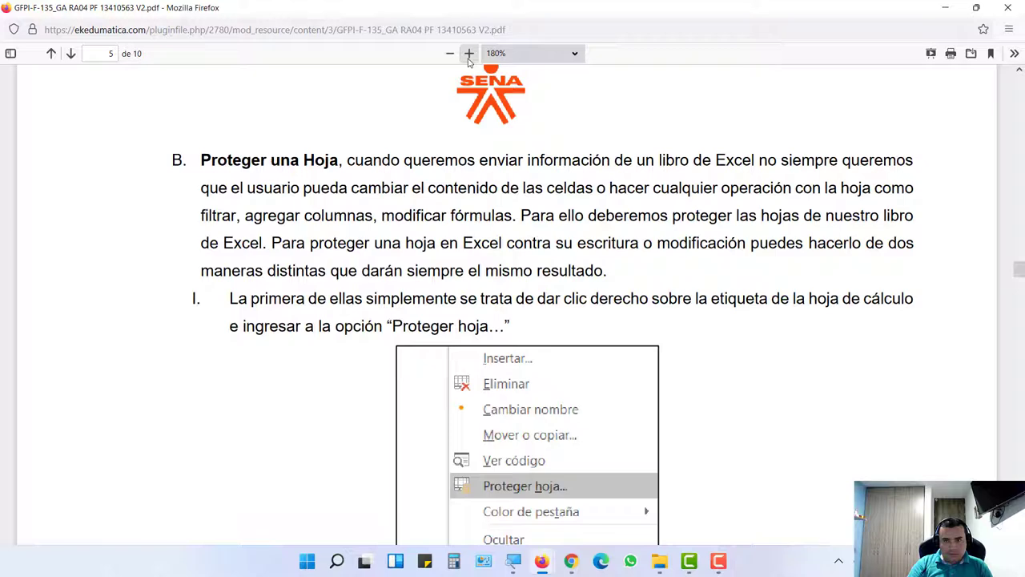
left_click(470, 54)
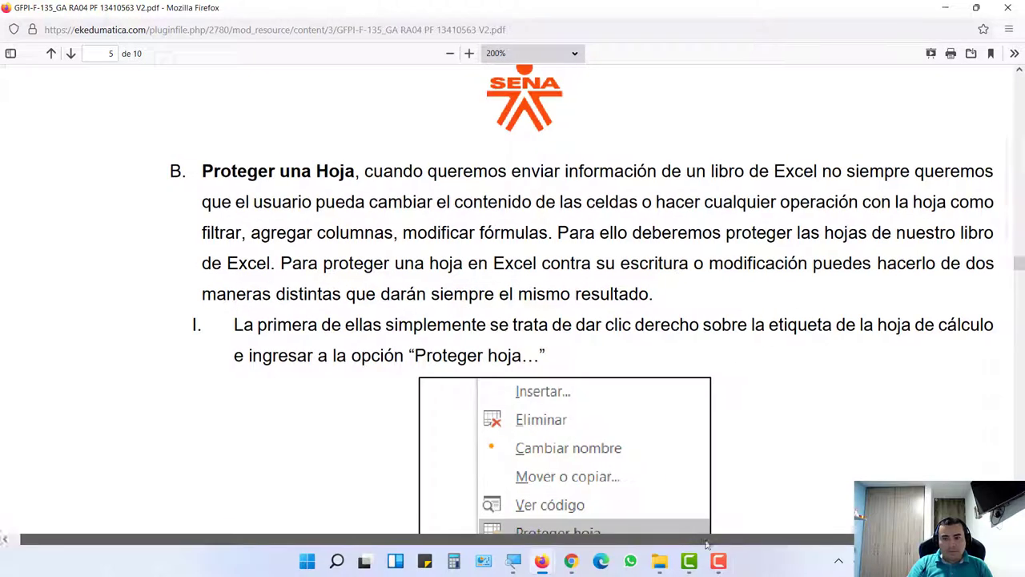
left_click_drag(707, 544, 777, 544)
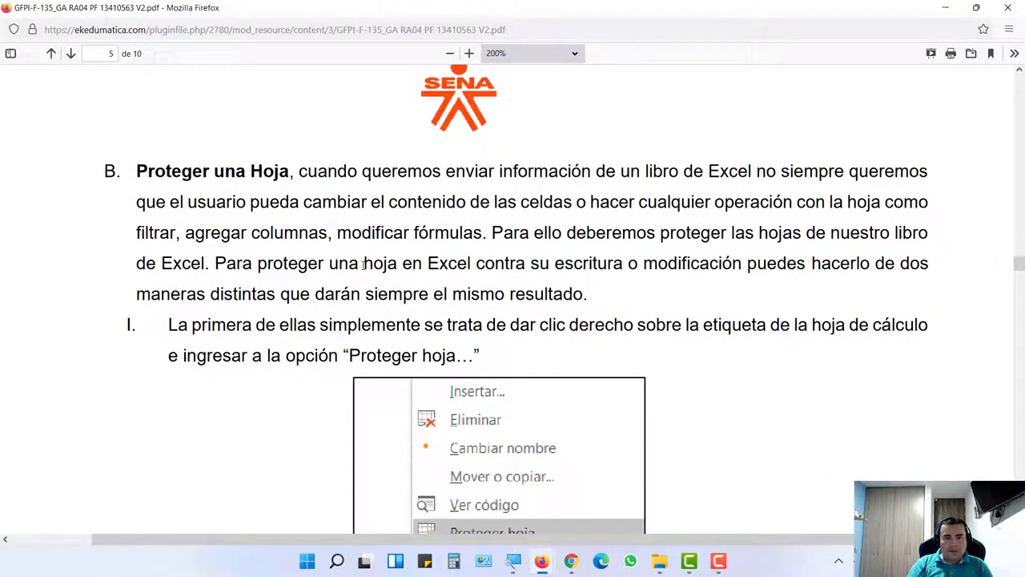
left_click_drag(147, 169, 247, 171)
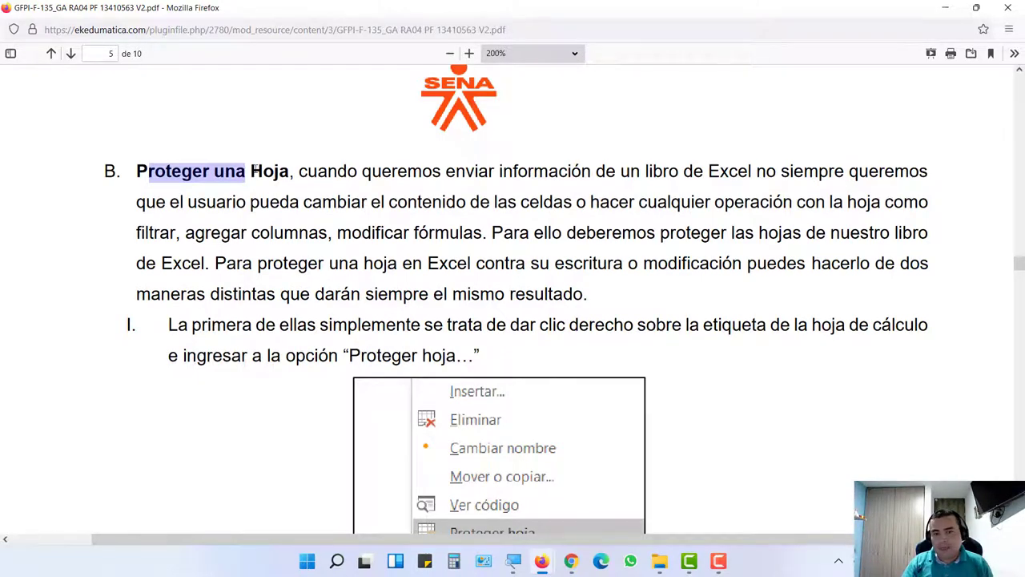
Scroll the guide down and highlight the file name 'Protección hoja'.
scroll(345, 161, "down", 3)
scroll(377, 176, "down", 3)
scroll(409, 197, "down", 4)
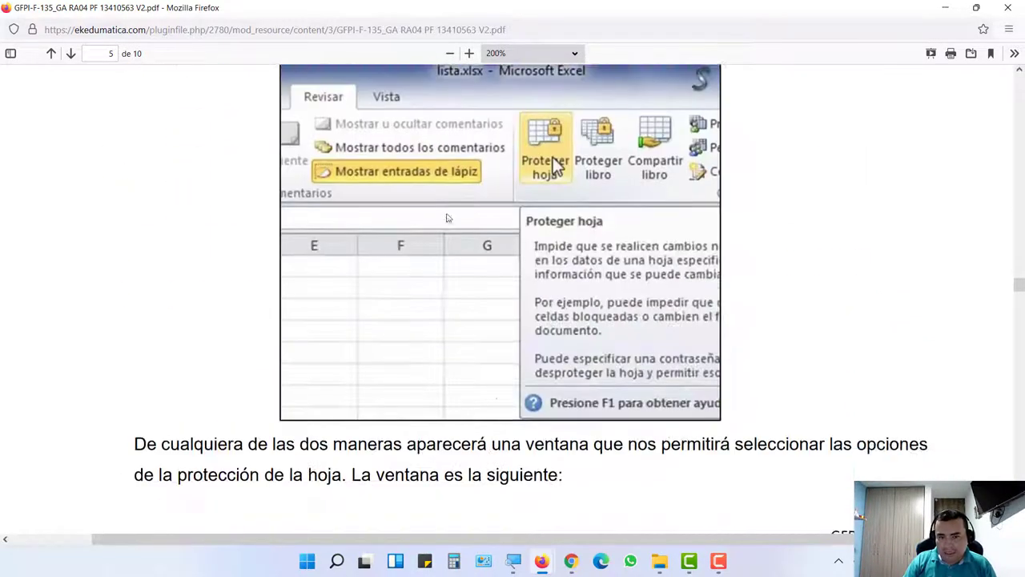
scroll(448, 218, "down", 4)
scroll(449, 217, "down", 5)
scroll(450, 217, "down", 4)
scroll(452, 216, "down", 2)
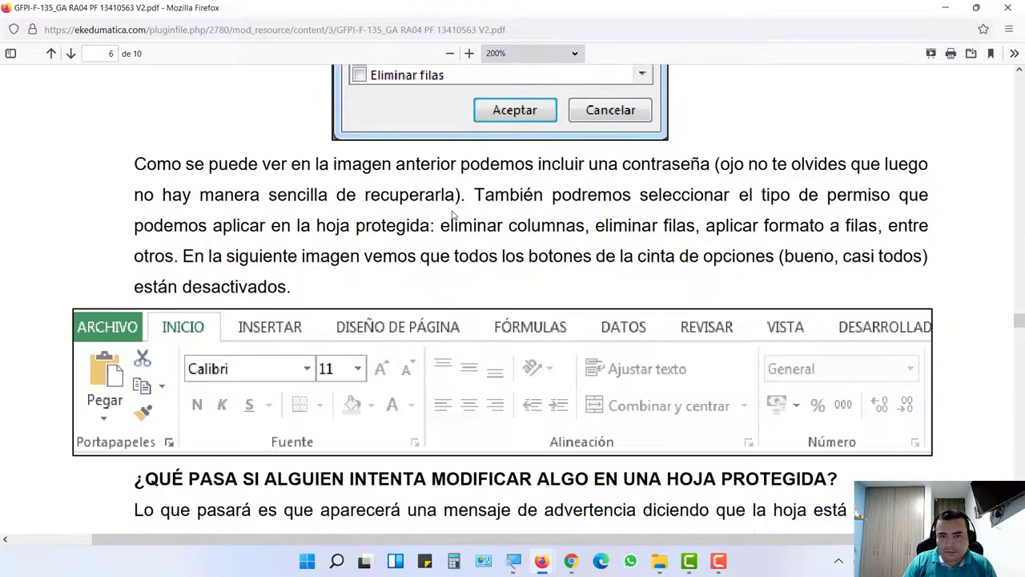
scroll(453, 216, "down", 5)
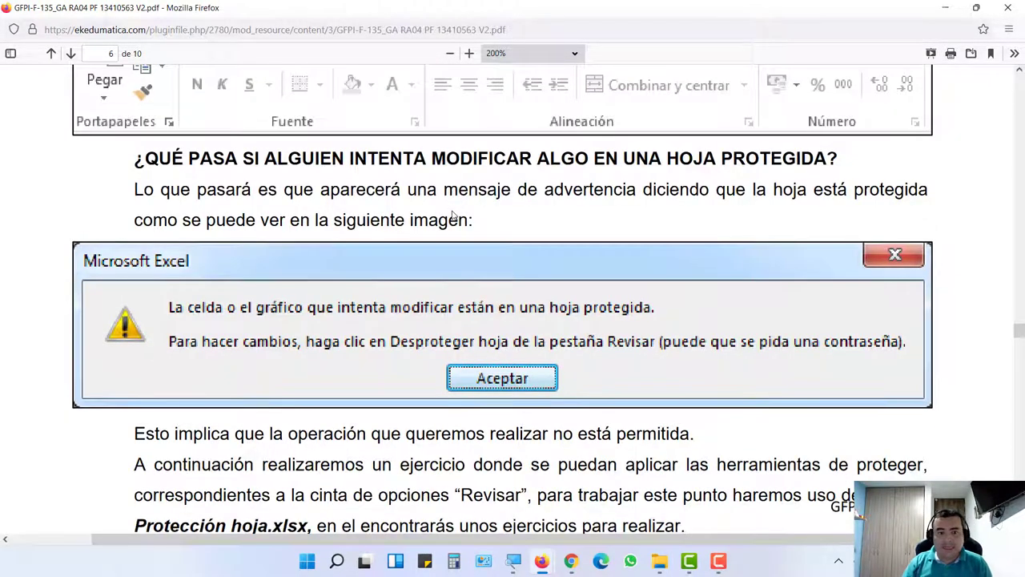
scroll(453, 214, "down", 4)
scroll(451, 218, "down", 4)
scroll(449, 224, "up", 1)
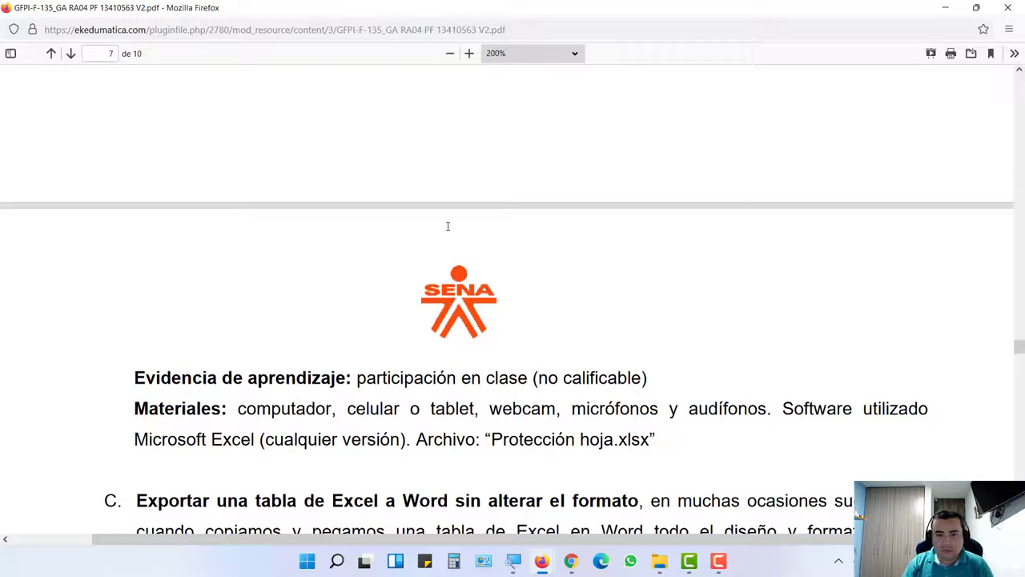
left_click_drag(492, 439, 607, 439)
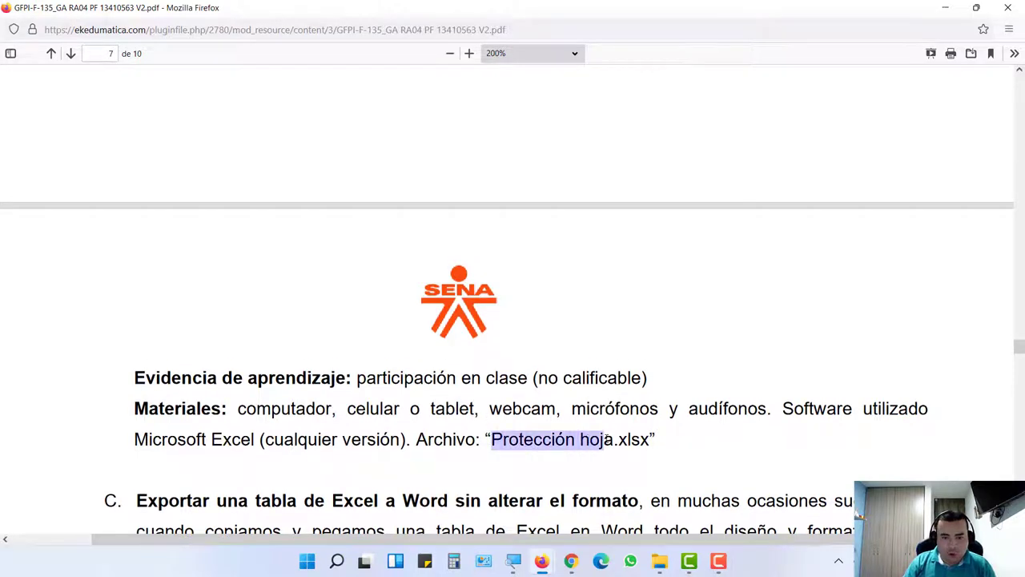
From Moodle's ARCHIVOS PARA DESCARGAR folder, open Protección hoja.xlsx with Excel.
mouse_move(544, 561)
left_click(475, 463)
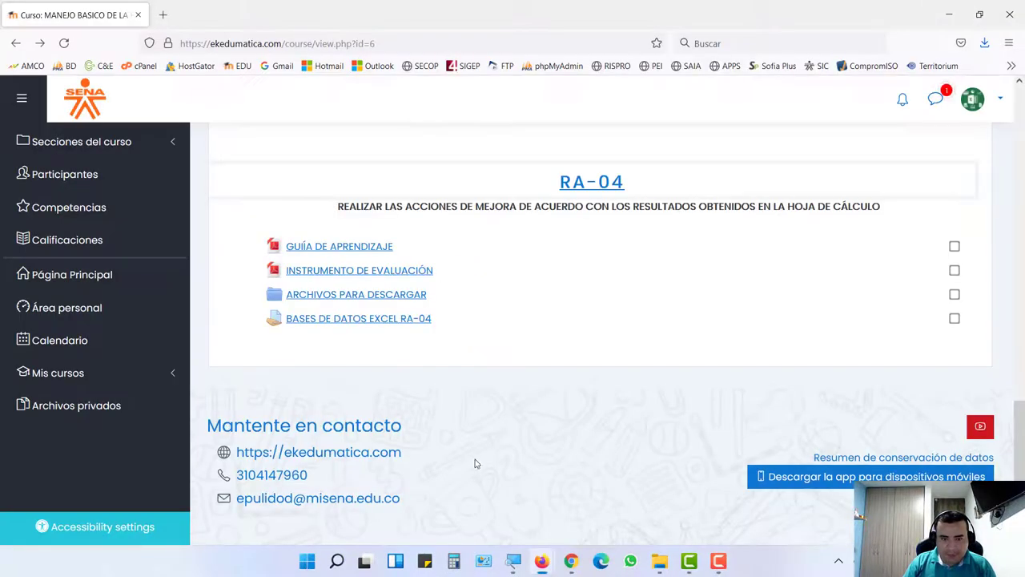
left_click(336, 296)
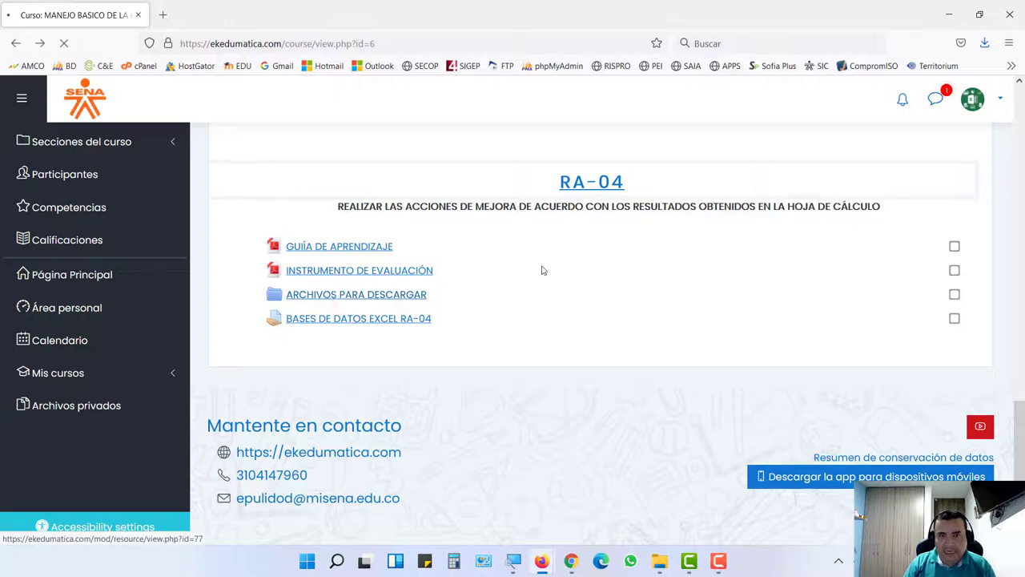
scroll(515, 275, "down", 3)
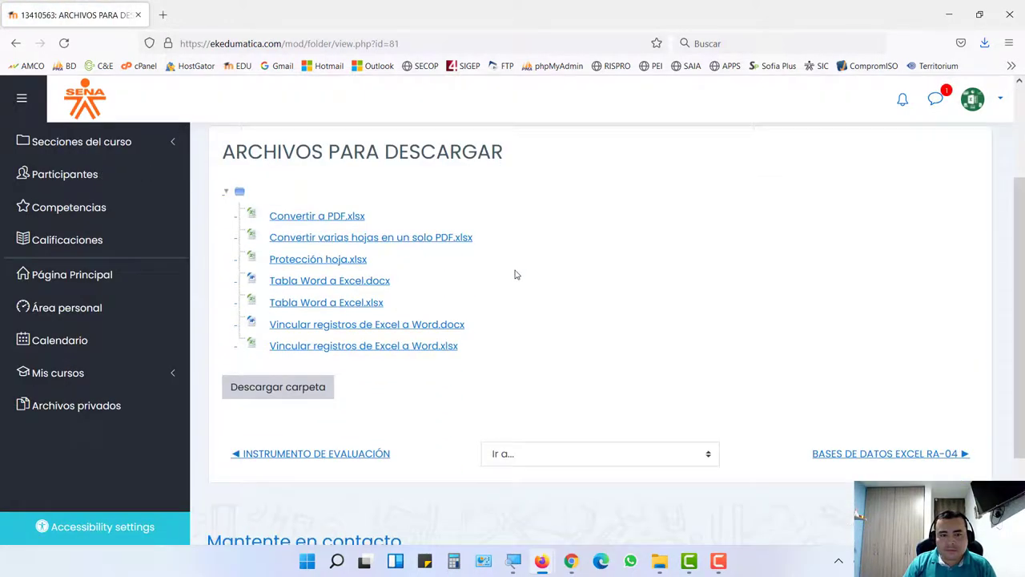
left_click(339, 259)
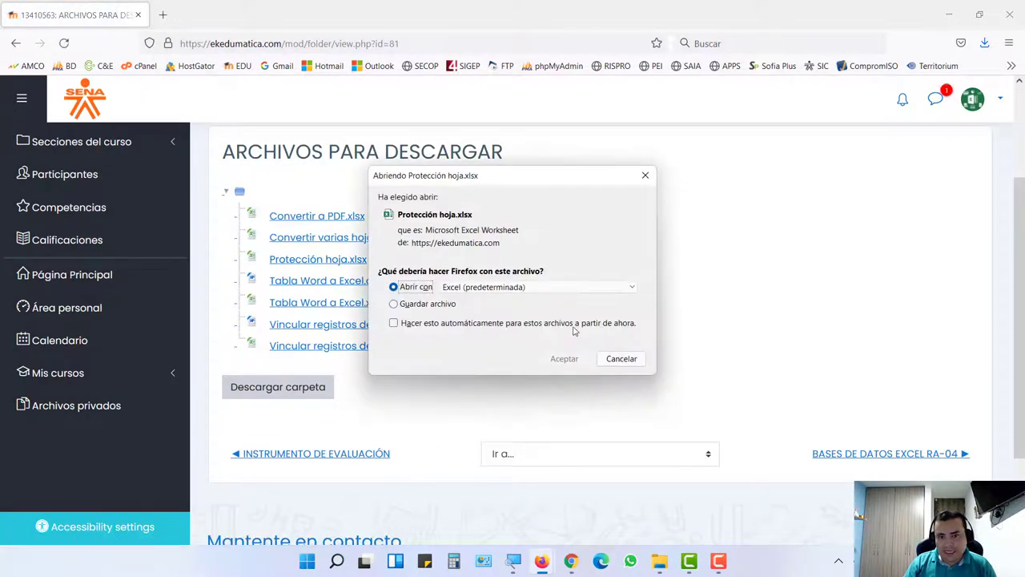
left_click(566, 358)
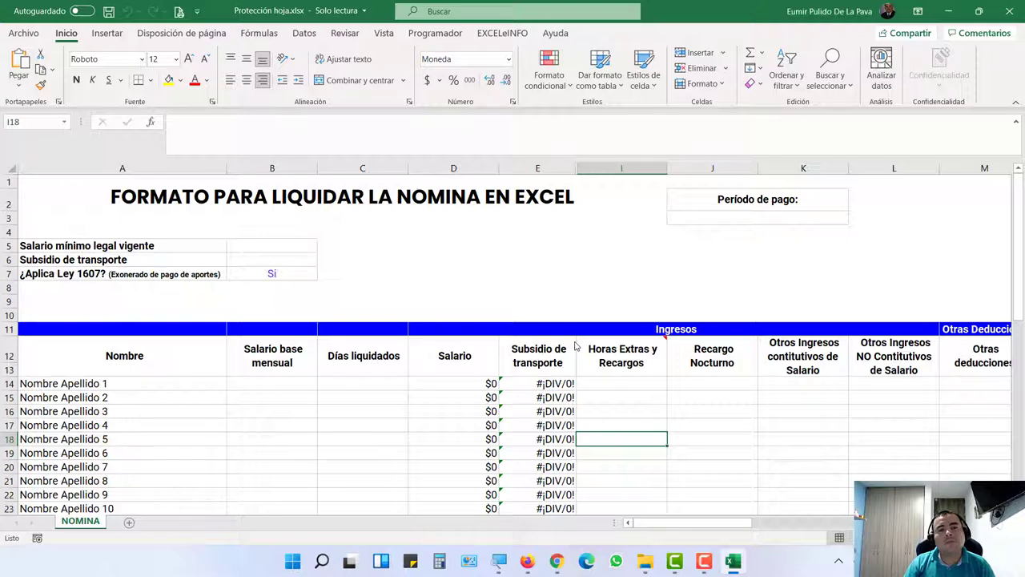
scroll(566, 264, "down", 1)
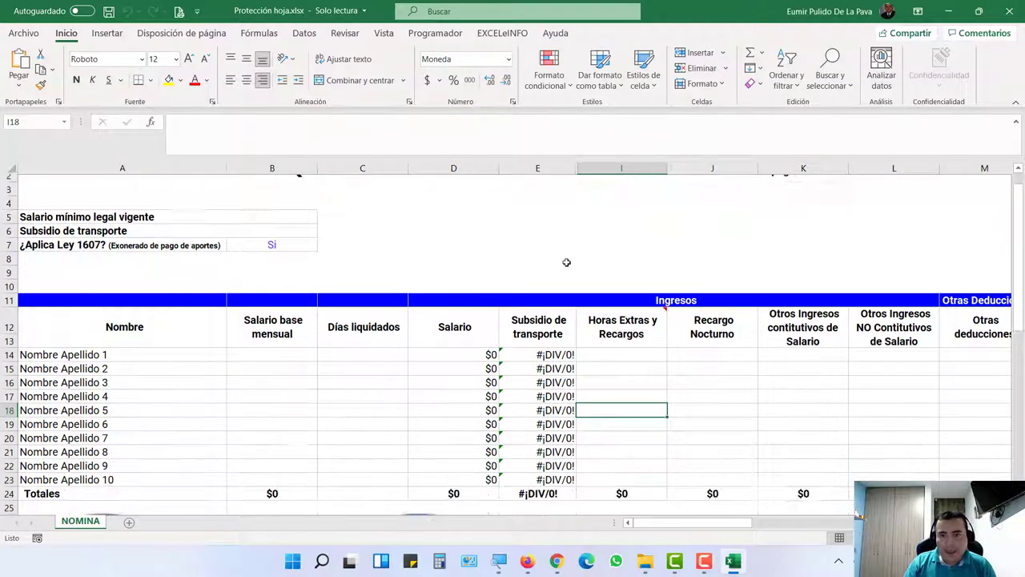
scroll(566, 263, "down", 1)
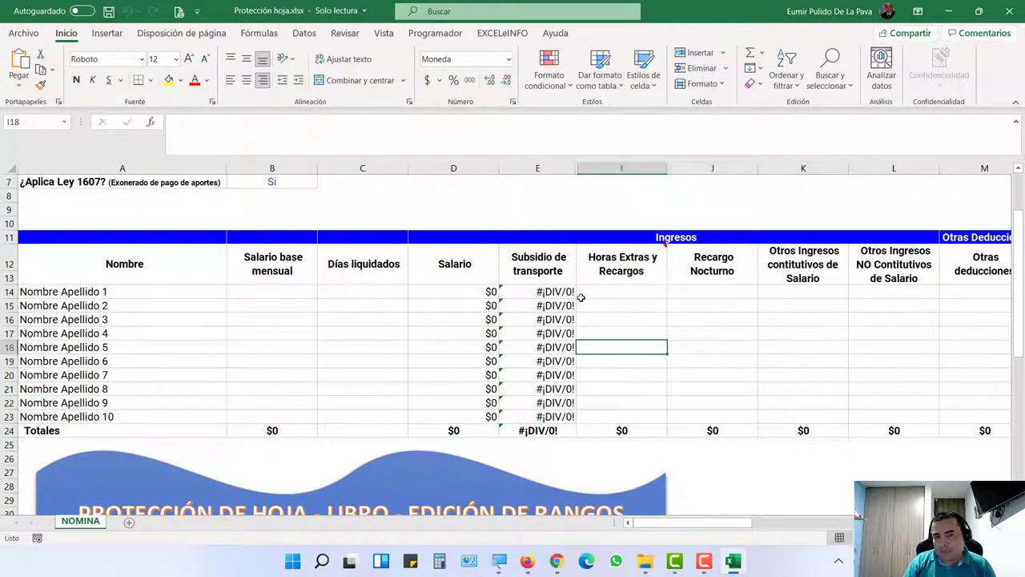
scroll(581, 297, "up", 2)
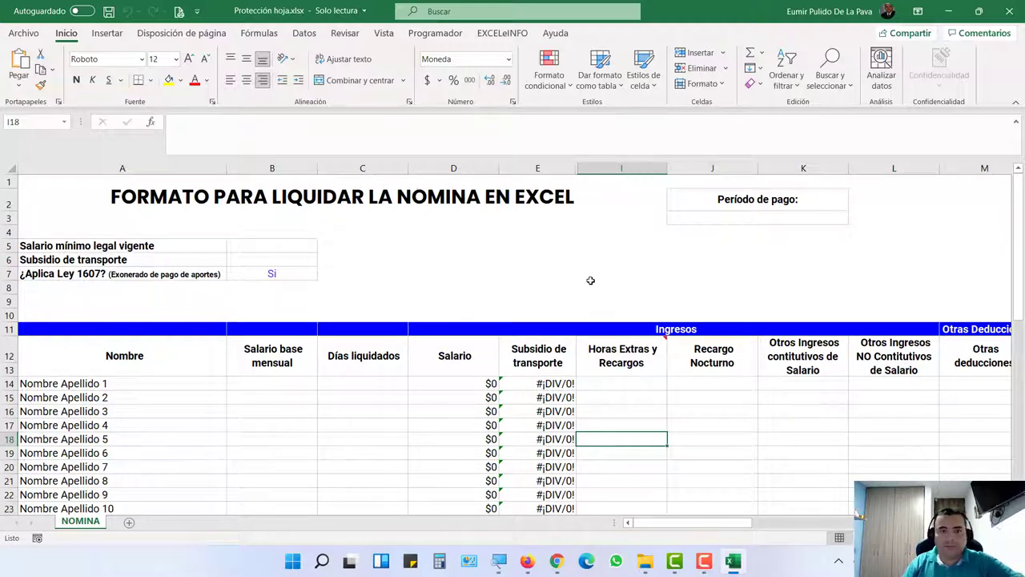
scroll(403, 306, "down", 2)
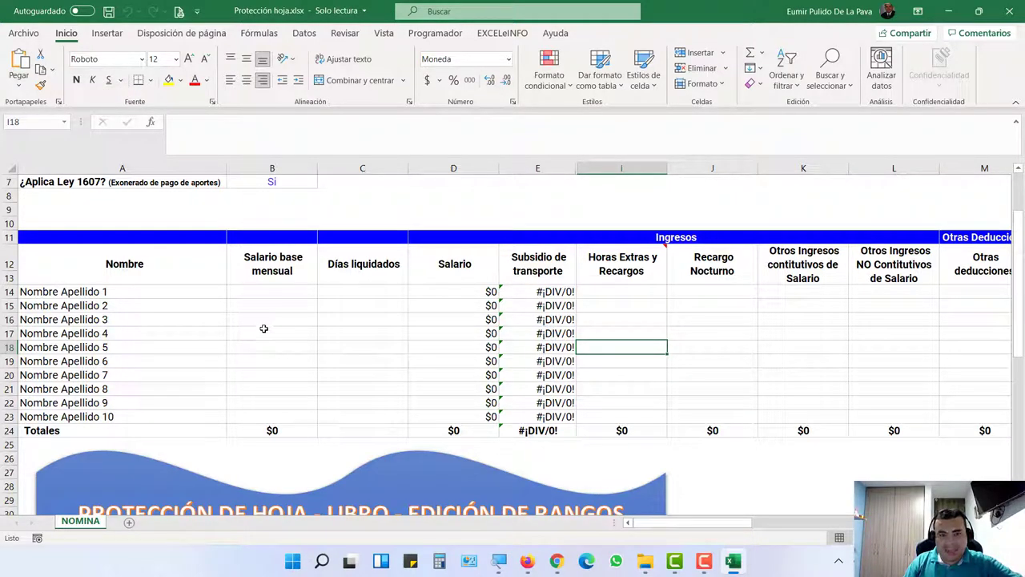
left_click(301, 430)
left_click(437, 291)
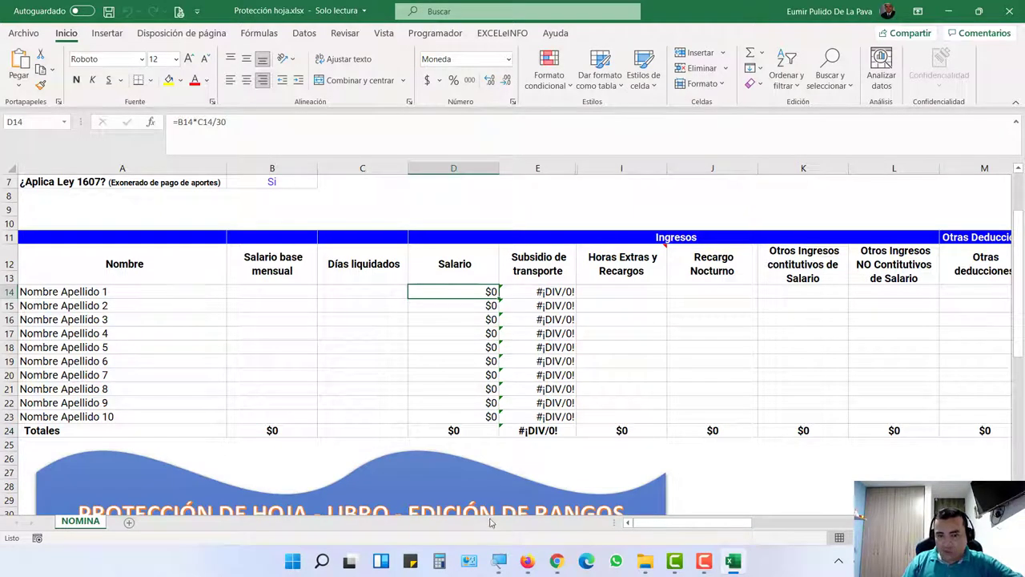
left_click(498, 560)
left_click(460, 517)
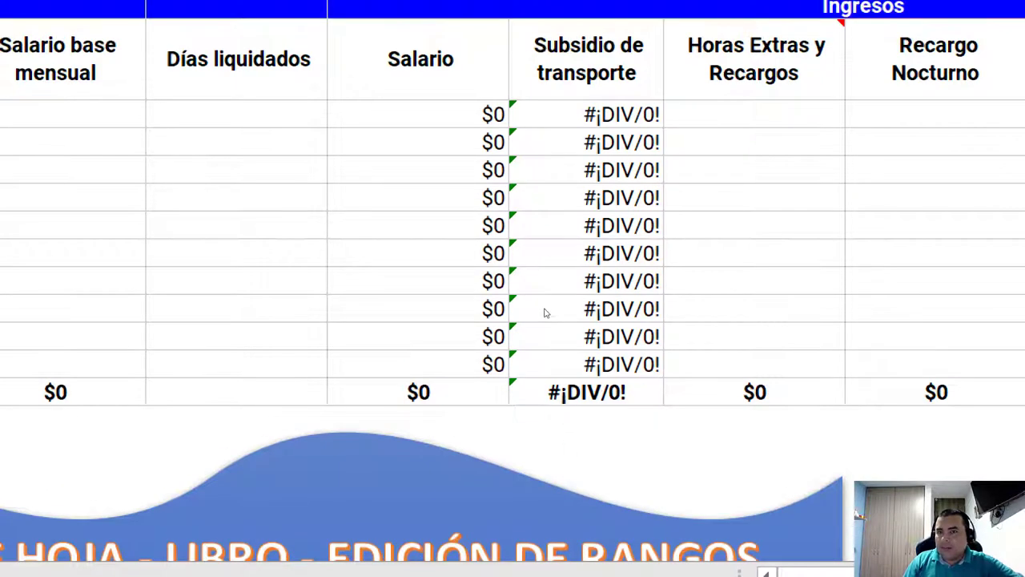
key("F2")
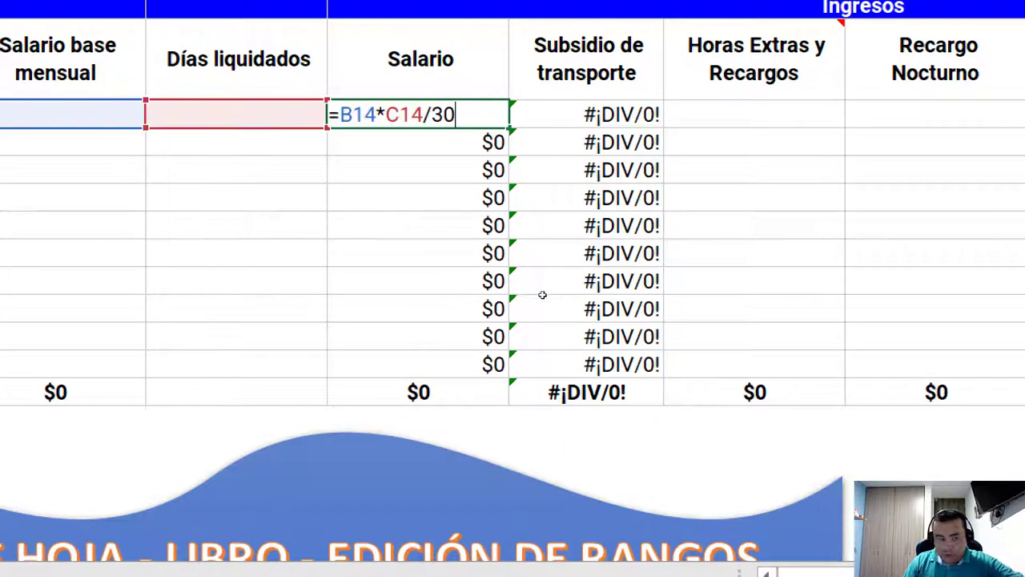
key("Tab")
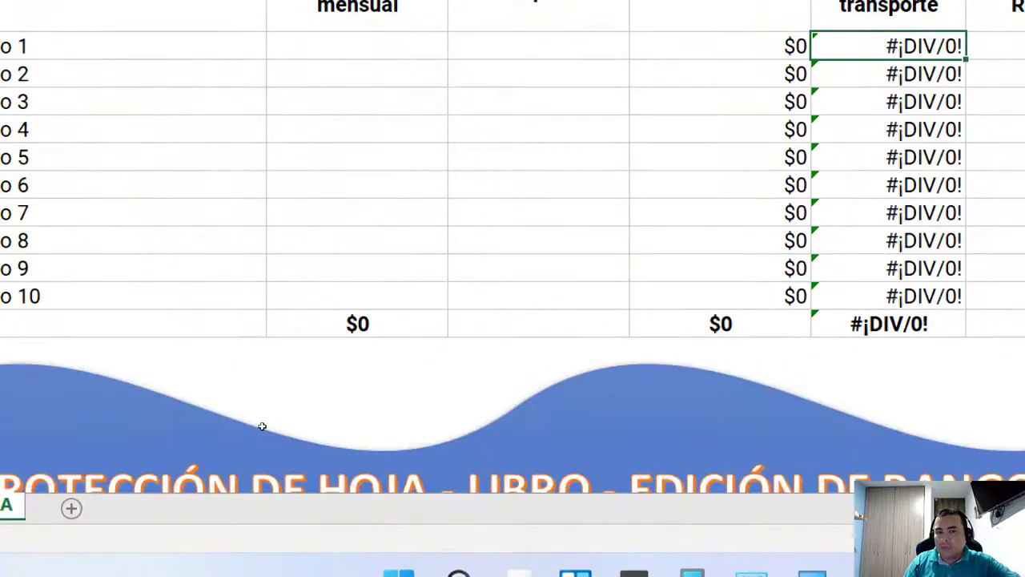
left_click(320, 329)
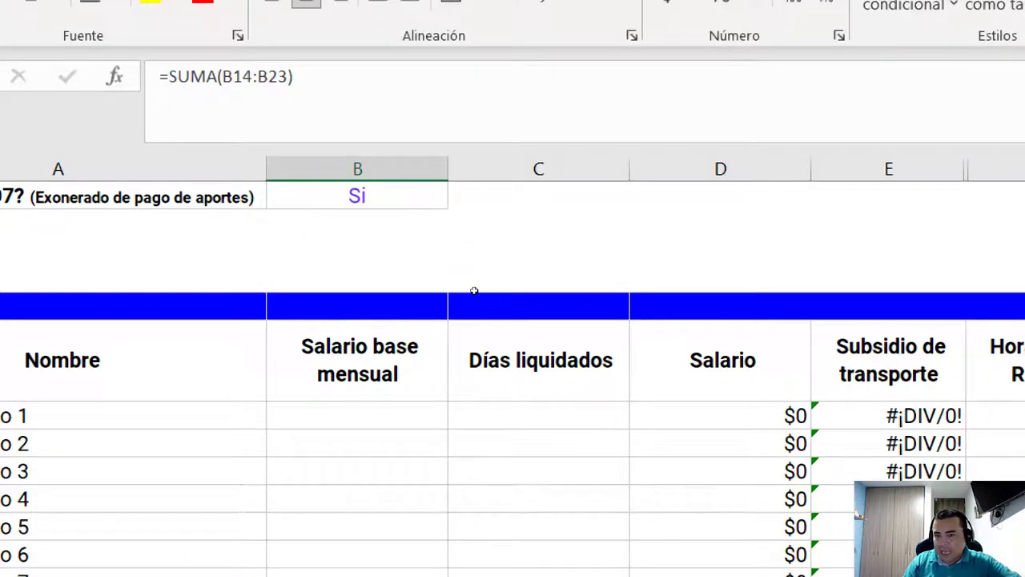
left_click(721, 415)
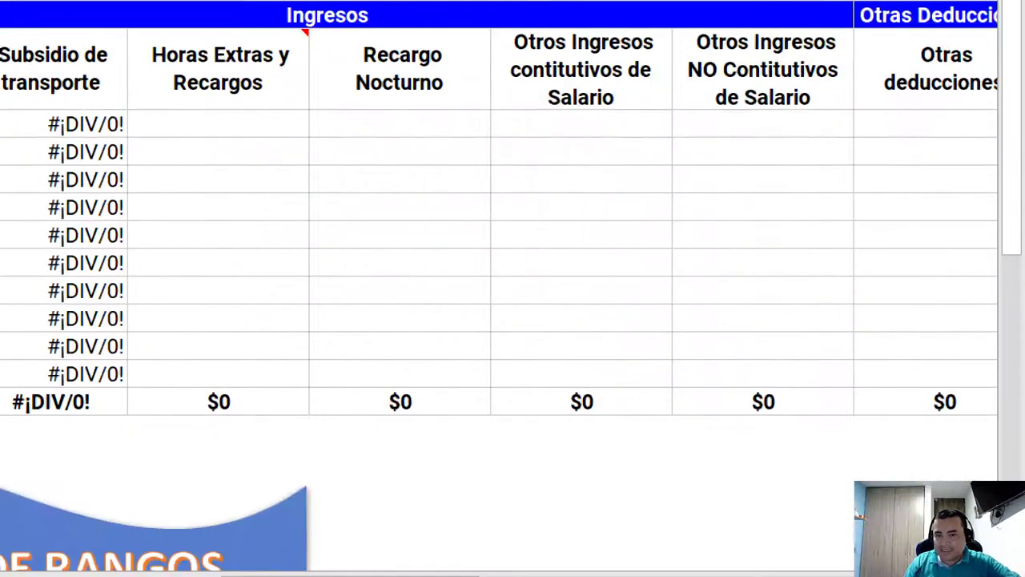
key("Right")
key("Right")
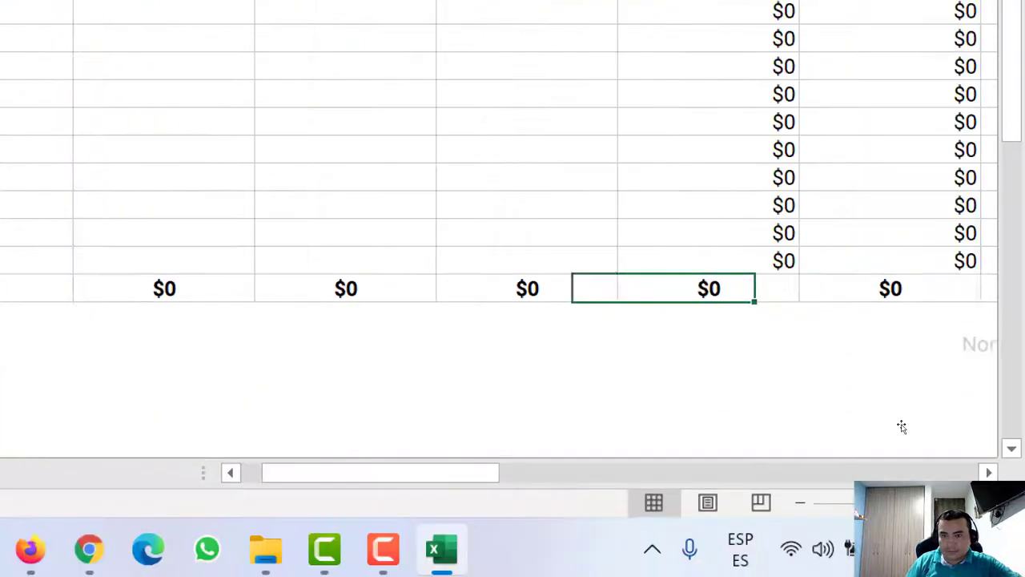
key("Right")
key("Right")
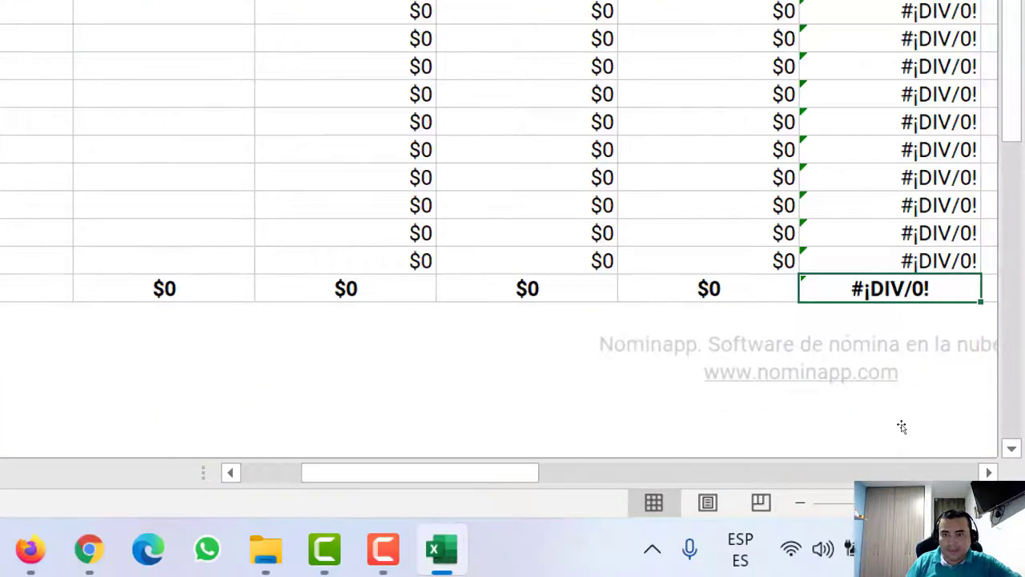
key("Right")
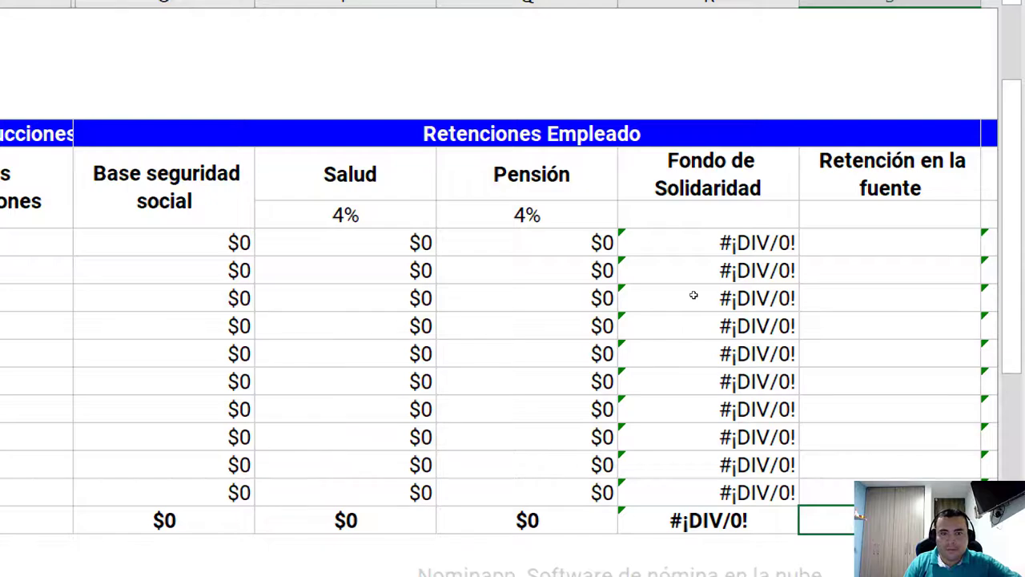
left_click(346, 243)
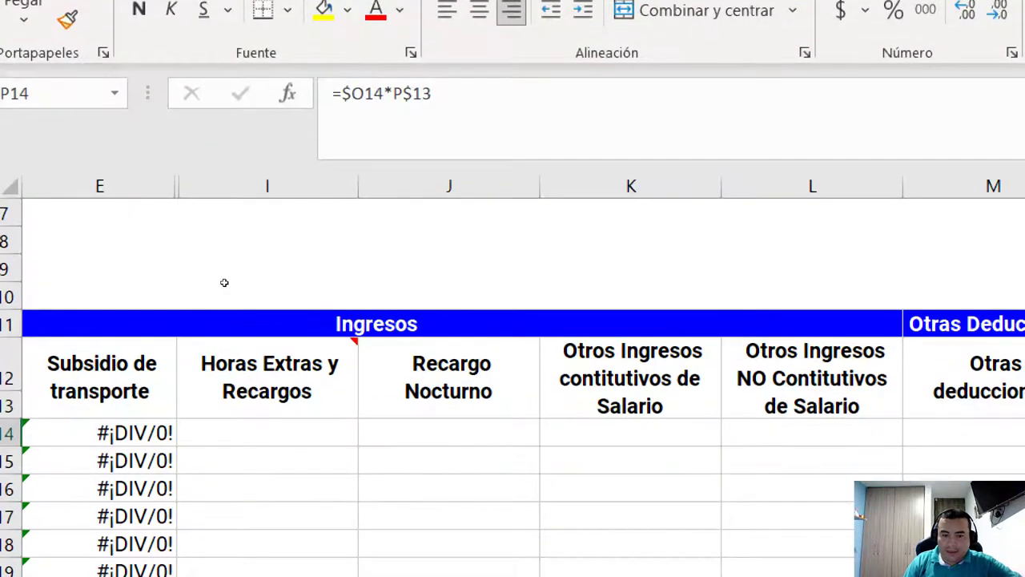
left_click(449, 463)
key("Left")
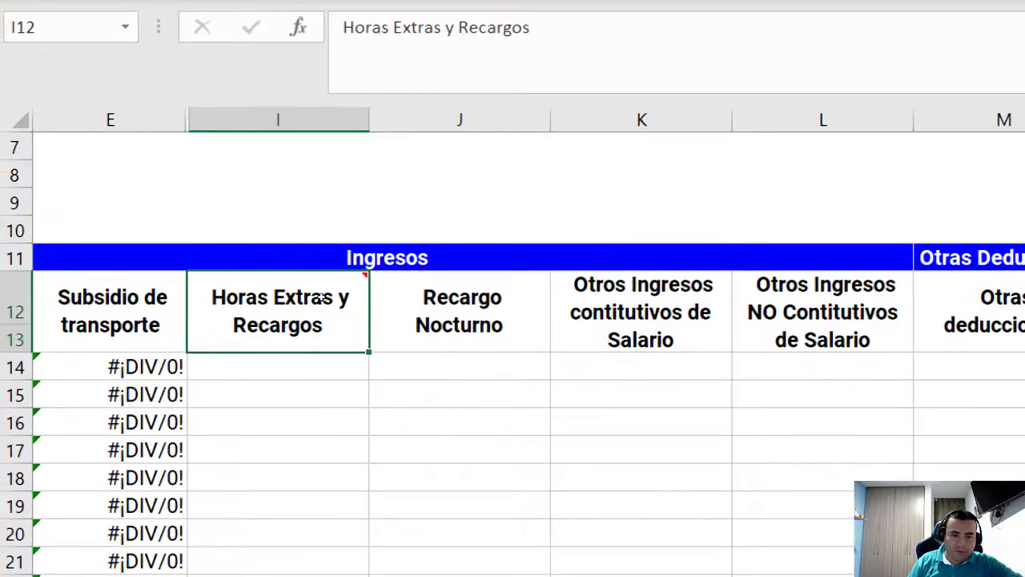
key("Left")
key("Left")
key("Left")
key("Left")
key("Left")
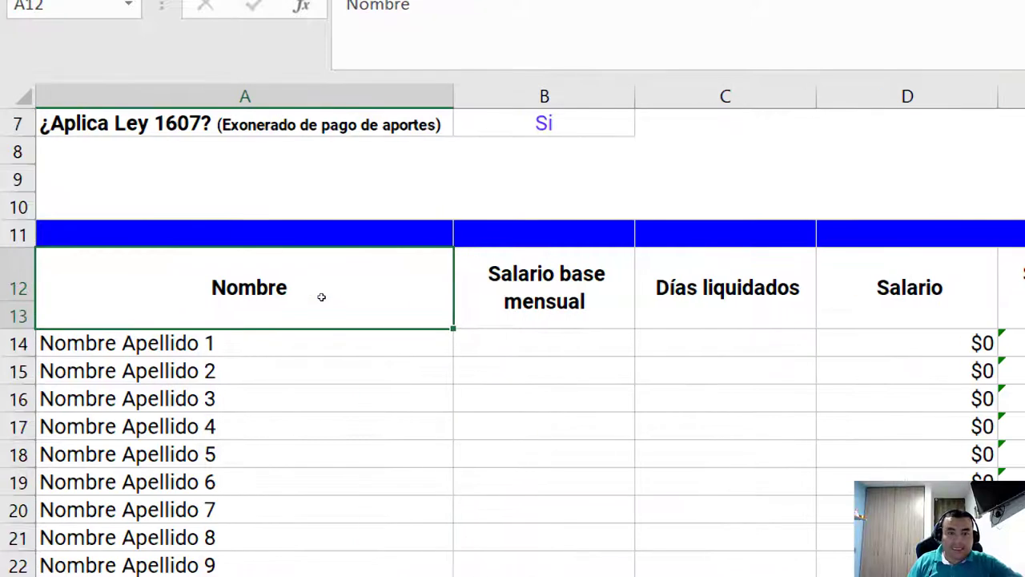
scroll(417, 326, "up", 2)
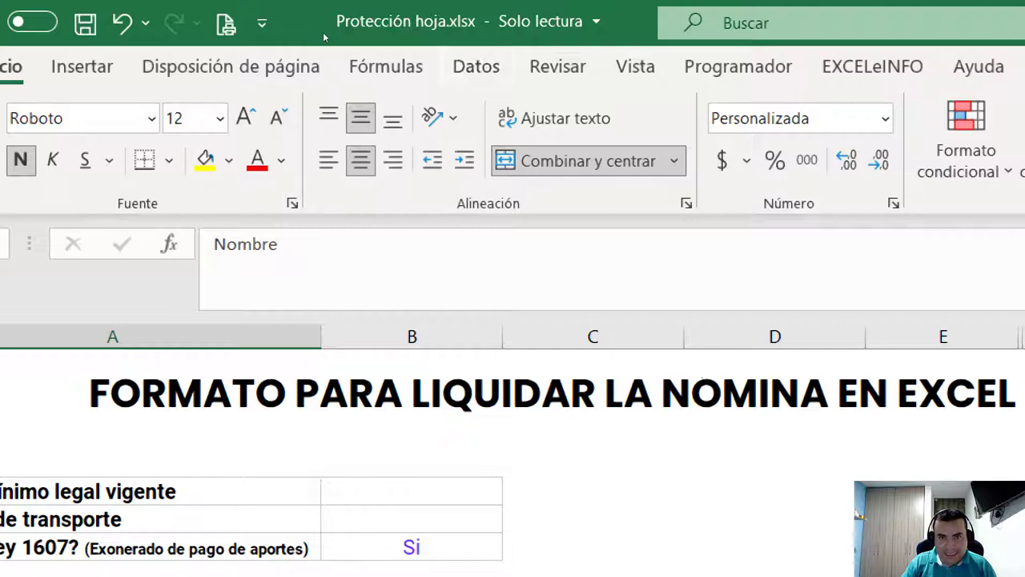
Switch to Revisar, dismiss the comments notice, and select rows 1 through 14.
key("Right")
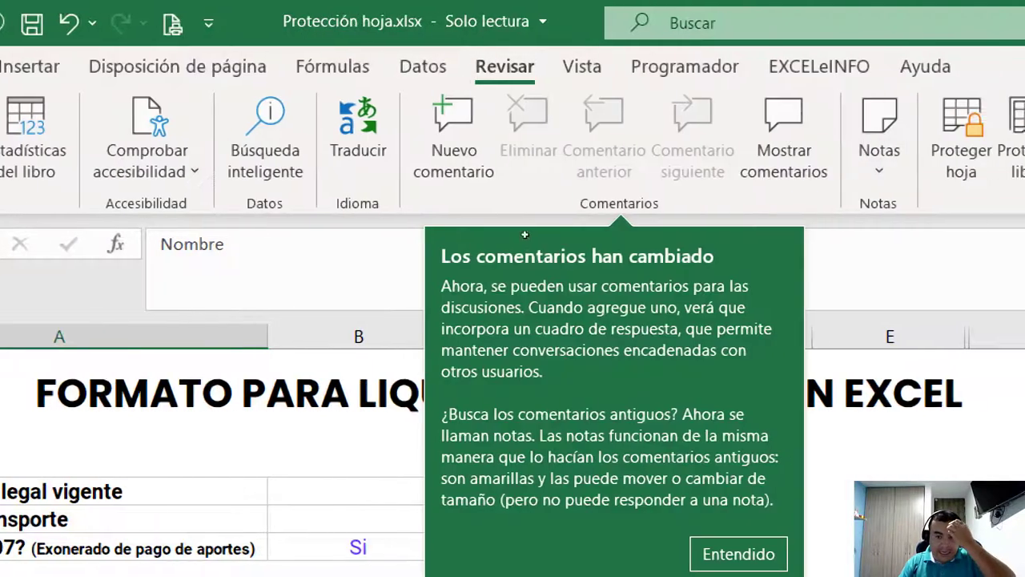
key("Escape")
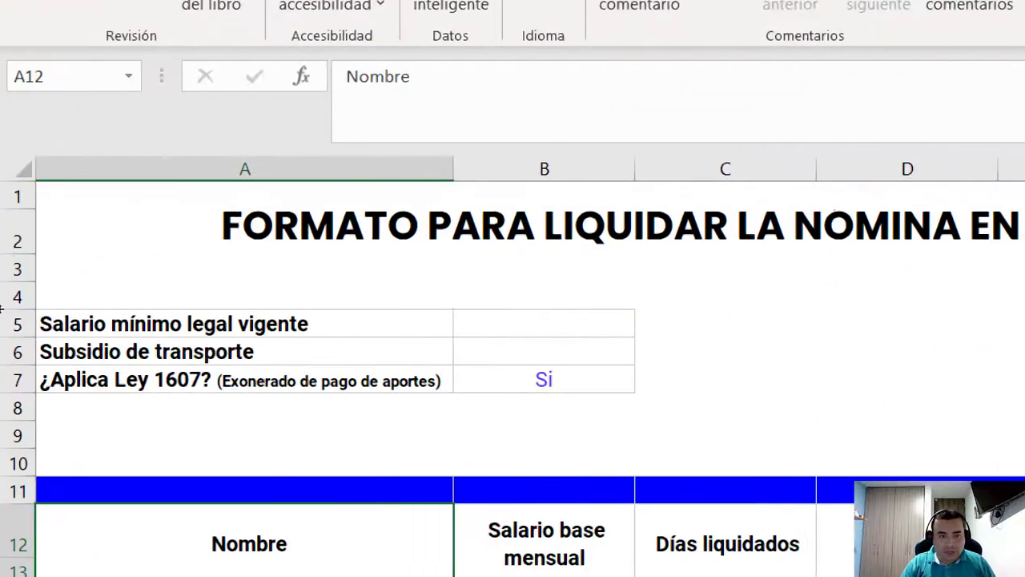
left_click_drag(27, 181, 499, 380)
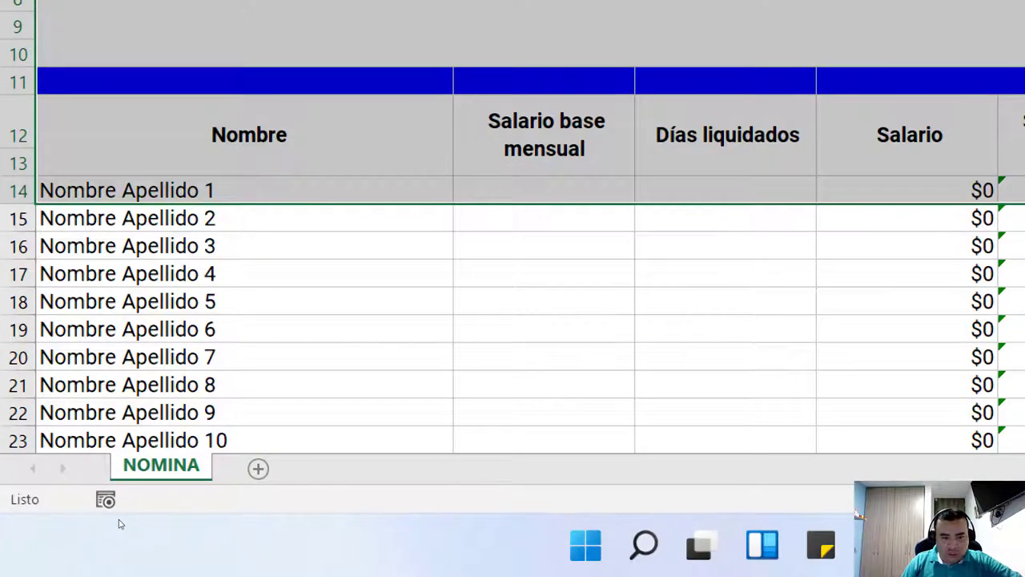
Add two blank sheets, Hoja1 and Hoja2, to the workbook alongside NOMINA.
right_click(168, 465)
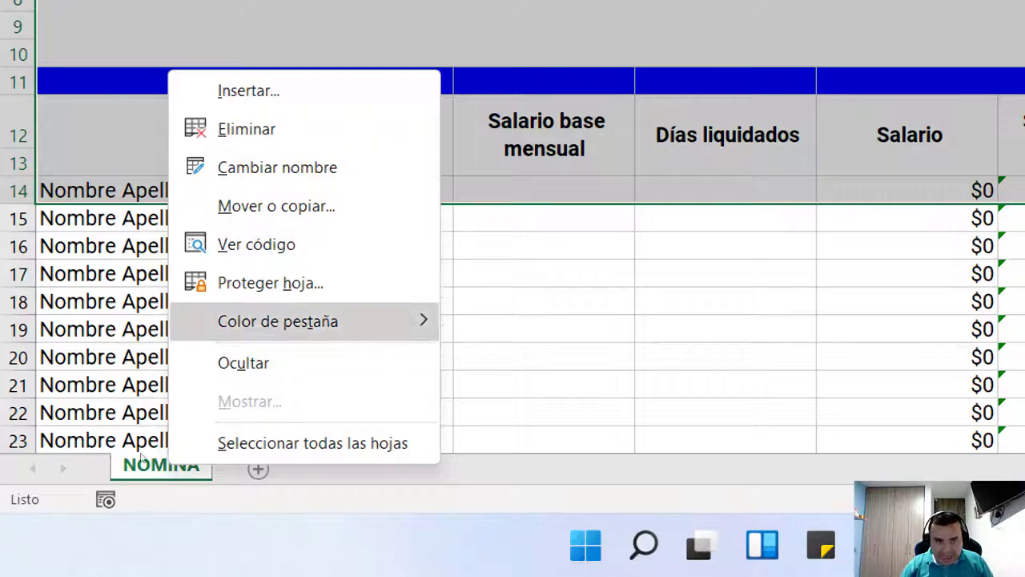
left_click(233, 528)
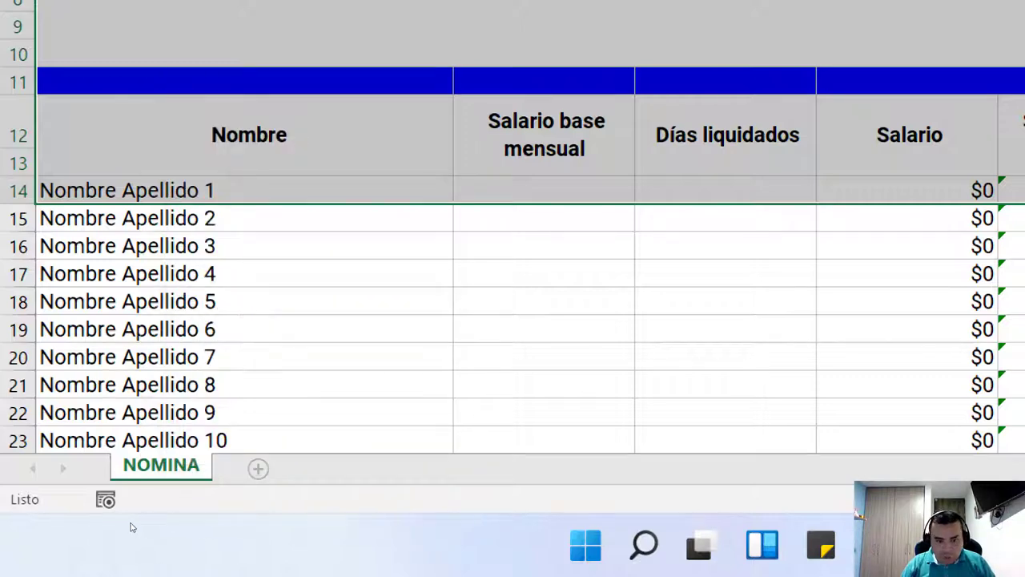
key("shift+F11")
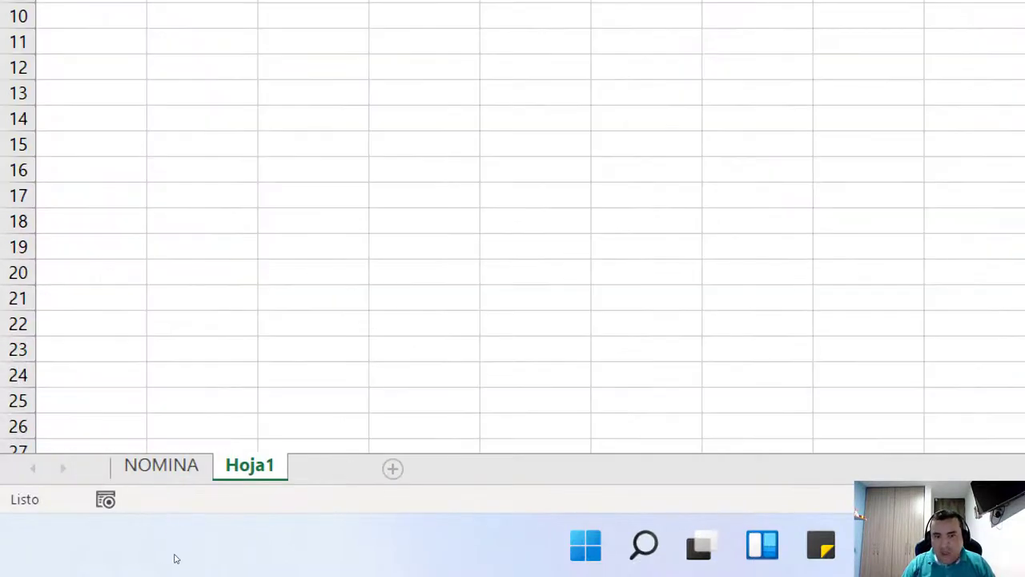
key("shift+F11")
Look through NOMINA, Hoja1 and Hoja2, then add a new sheet Hoja3.
key("ctrl+Page_Up")
key("ctrl+Page_Up")
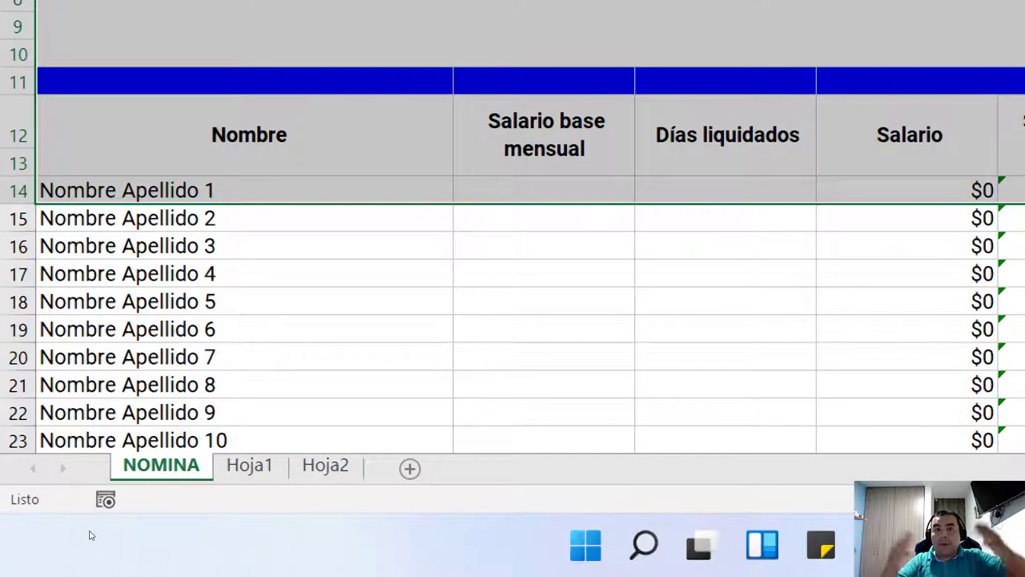
key("ctrl+shift+Page_Down")
key("ctrl+Page_Down")
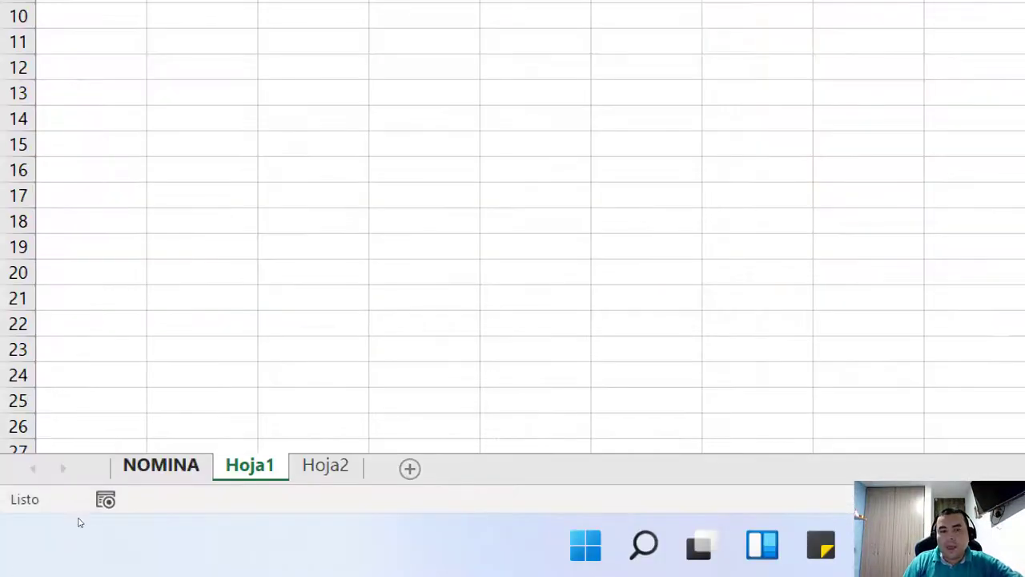
key("ctrl+Page_Up")
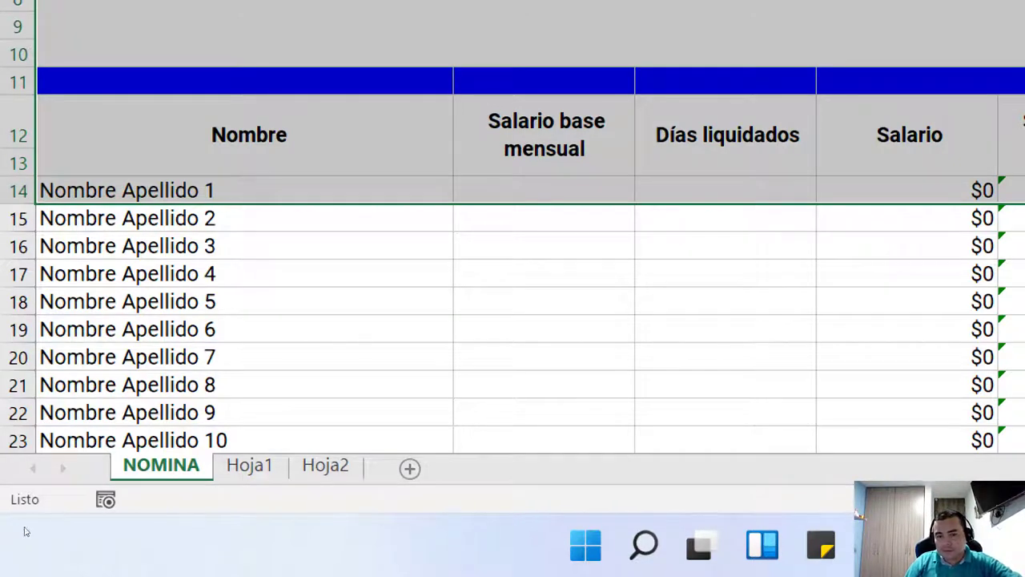
key("ctrl+Page_Down")
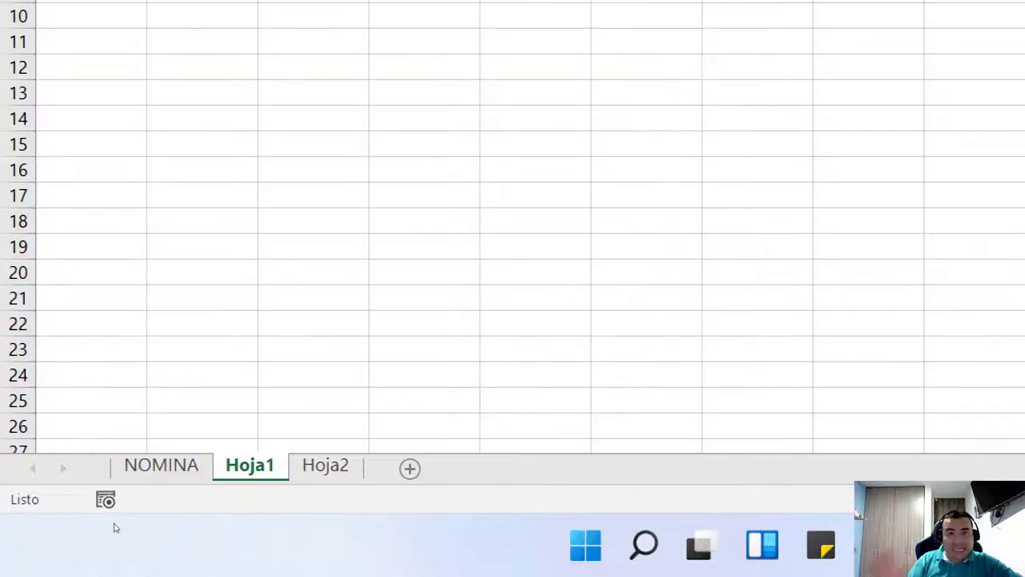
key("ctrl+Page_Down")
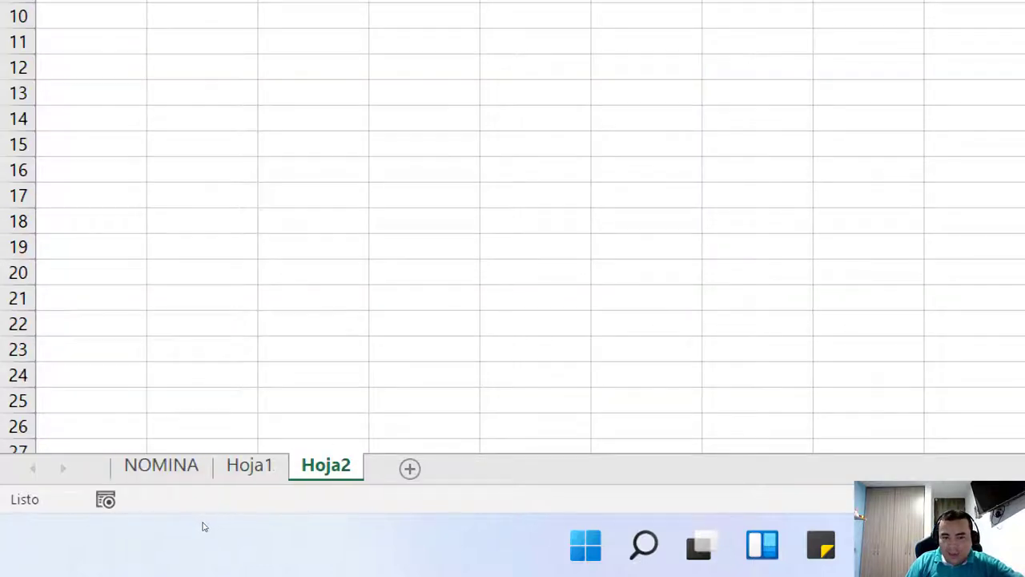
key("shift+F11")
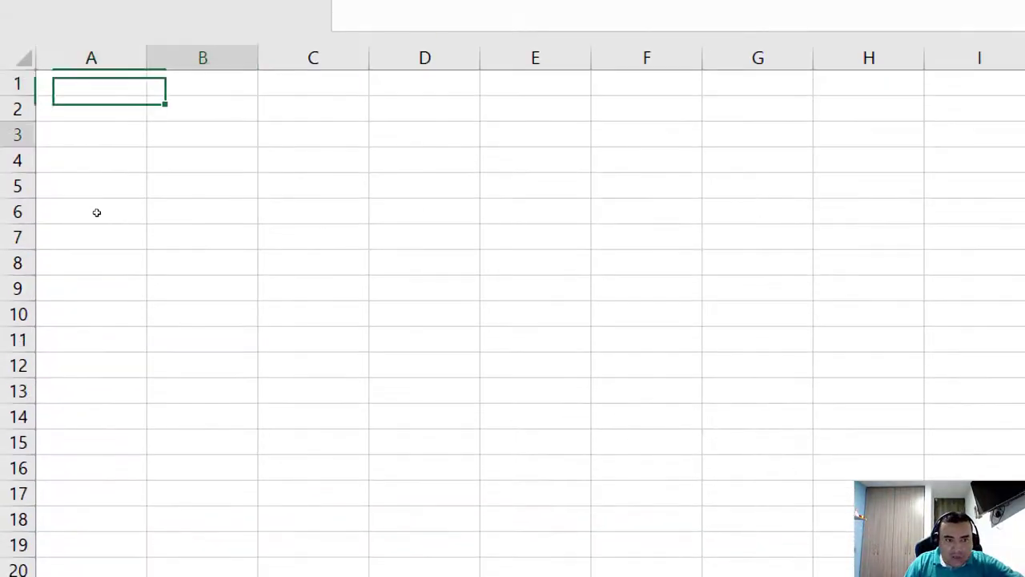
key("Right")
key("Right")
key("Down")
key("Down")
key("Down")
key("Right")
key("Right")
key("Down")
key("Down")
key("Down")
key("Right")
key("Right")
key("Right")
key("Down")
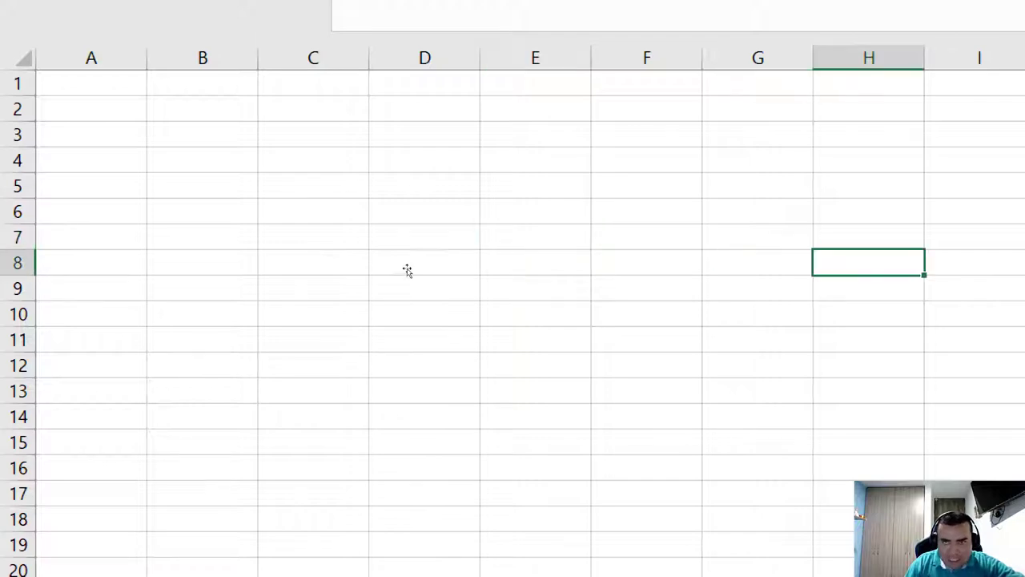
key("Left")
key("Down")
key("Left")
key("Left")
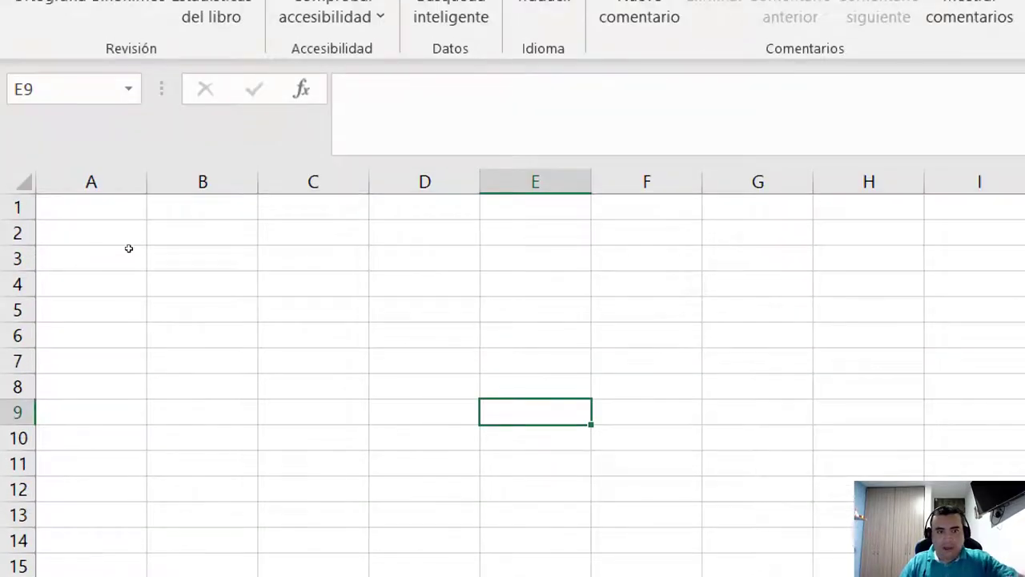
Enter sample text: sfsd in B6, sdf in B3 and ff in D5.
left_click(173, 298)
type("sfsd")
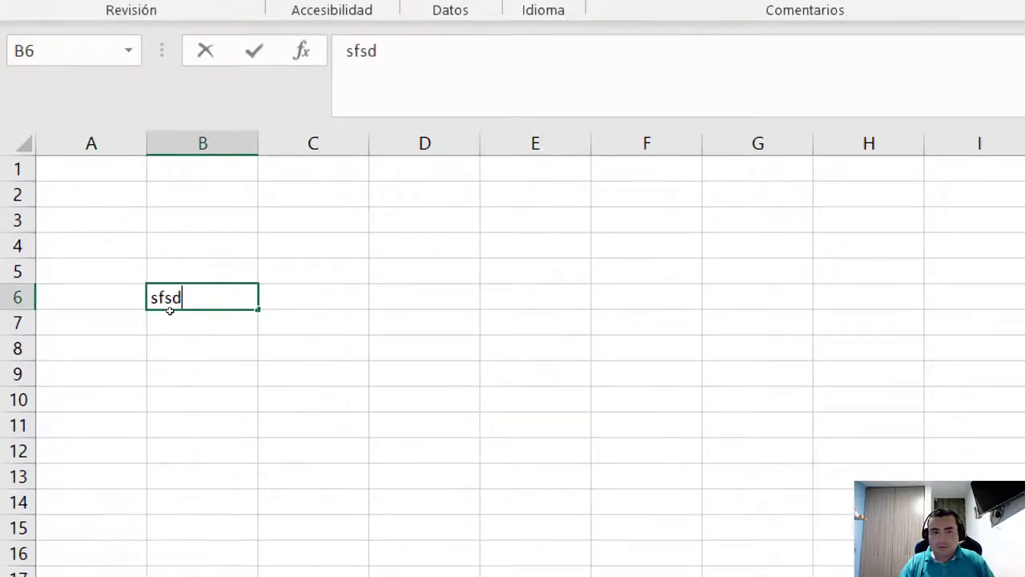
left_click(211, 226)
type("sdf")
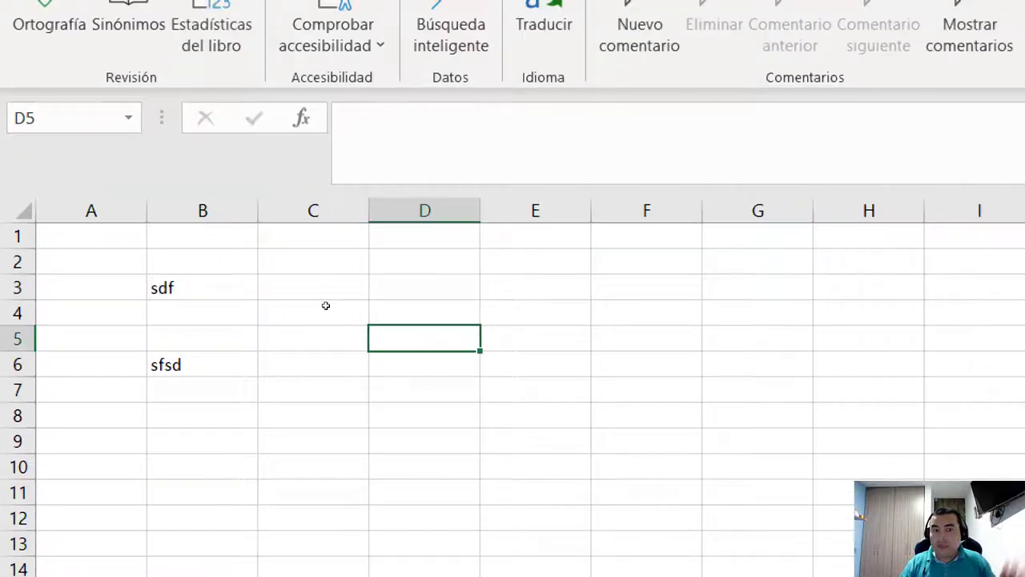
type("ff")
key("Return")
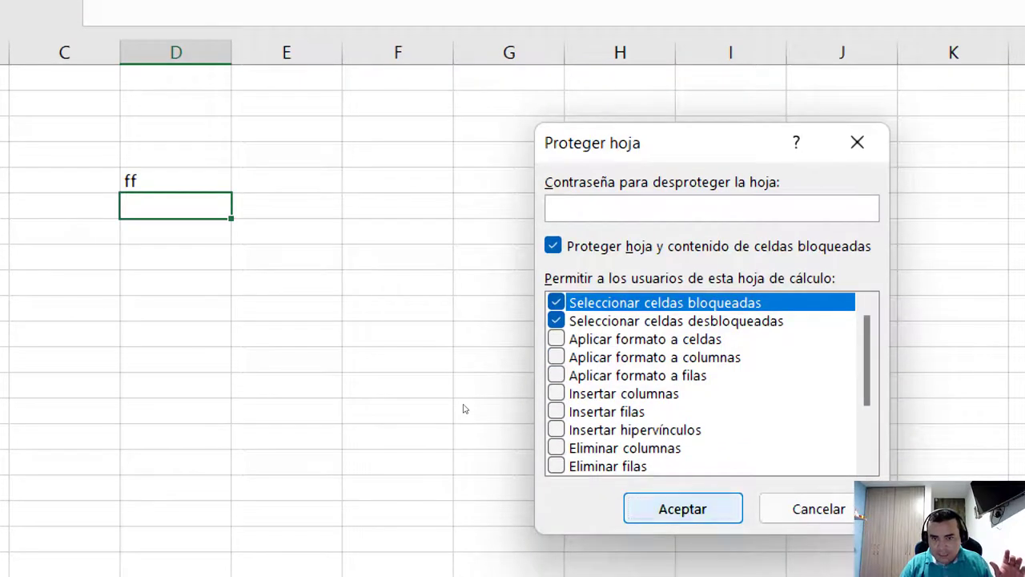
Protect Hoja3 with default options and confirm that deleting B3 is refused.
key("Return")
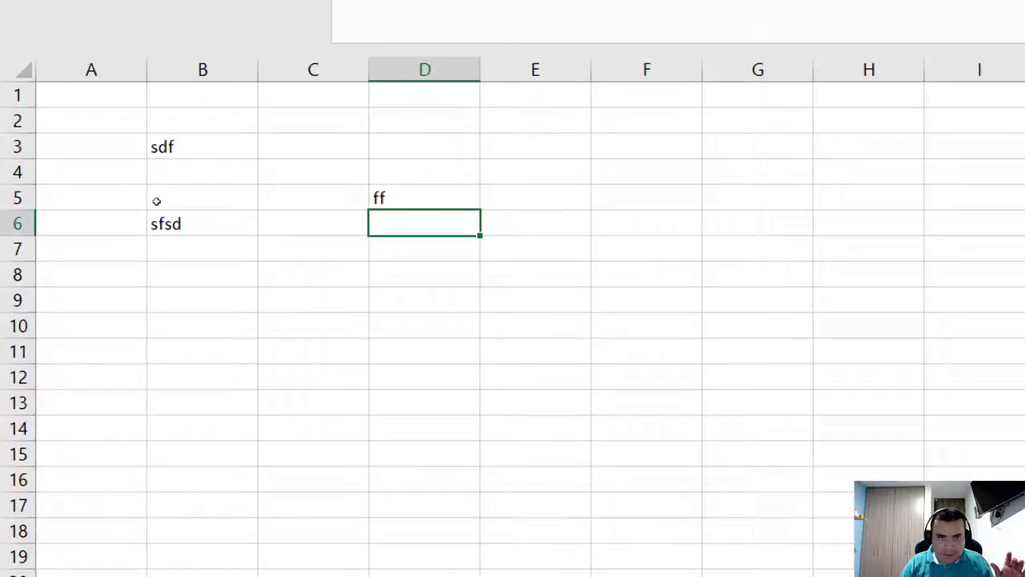
key("Up")
key("Up")
key("Up")
key("Left")
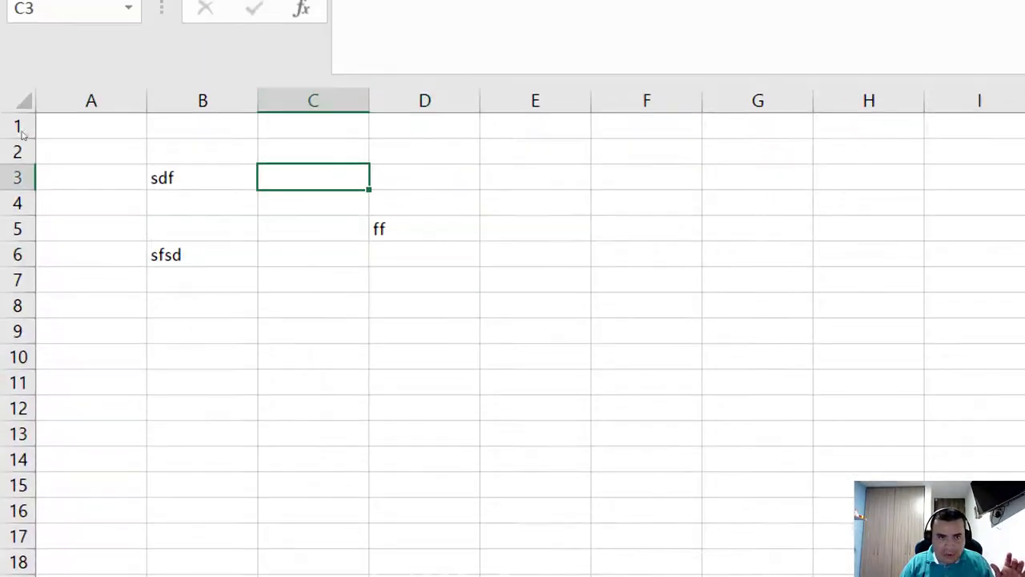
key("Left")
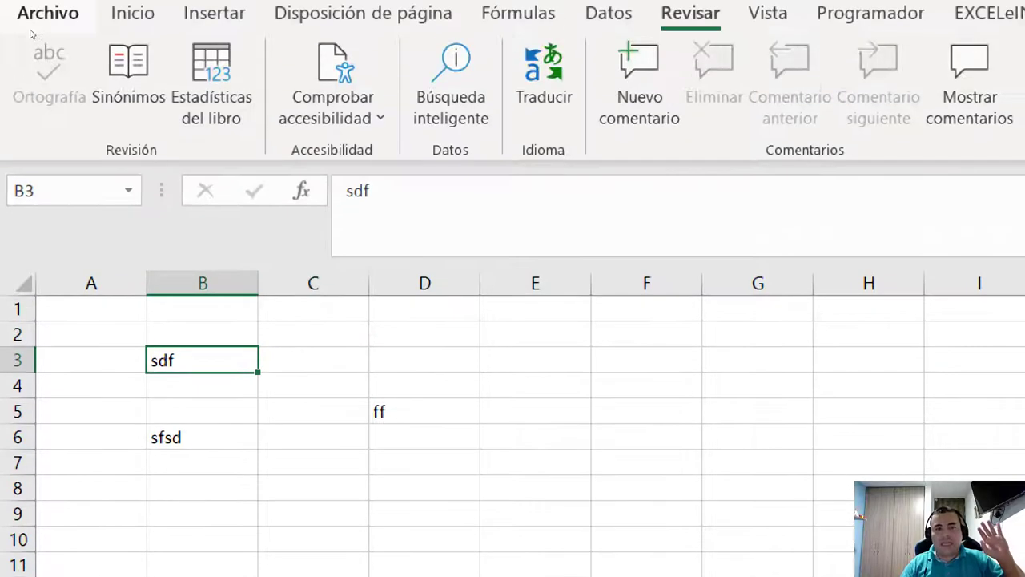
key("Delete")
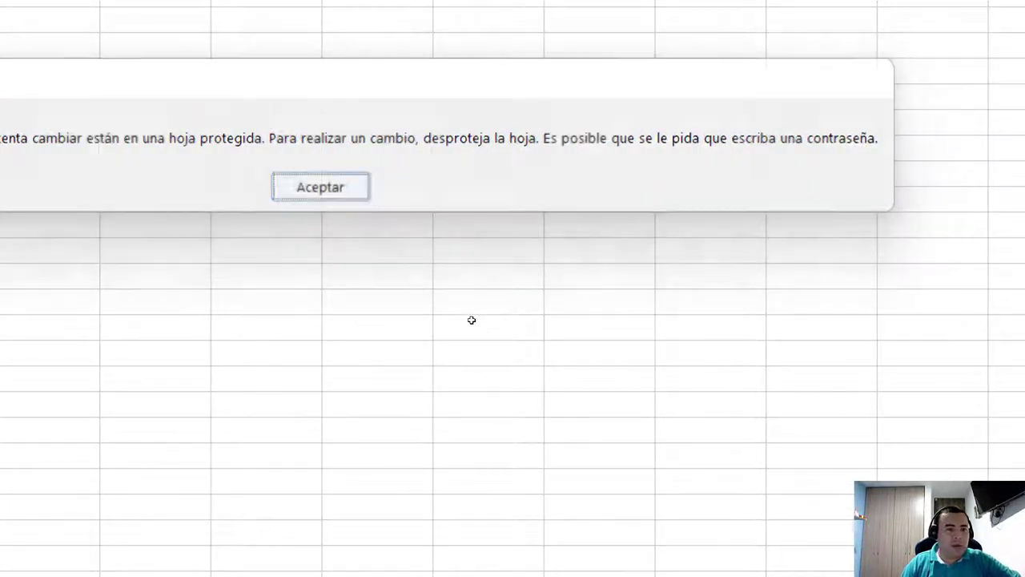
key("Return")
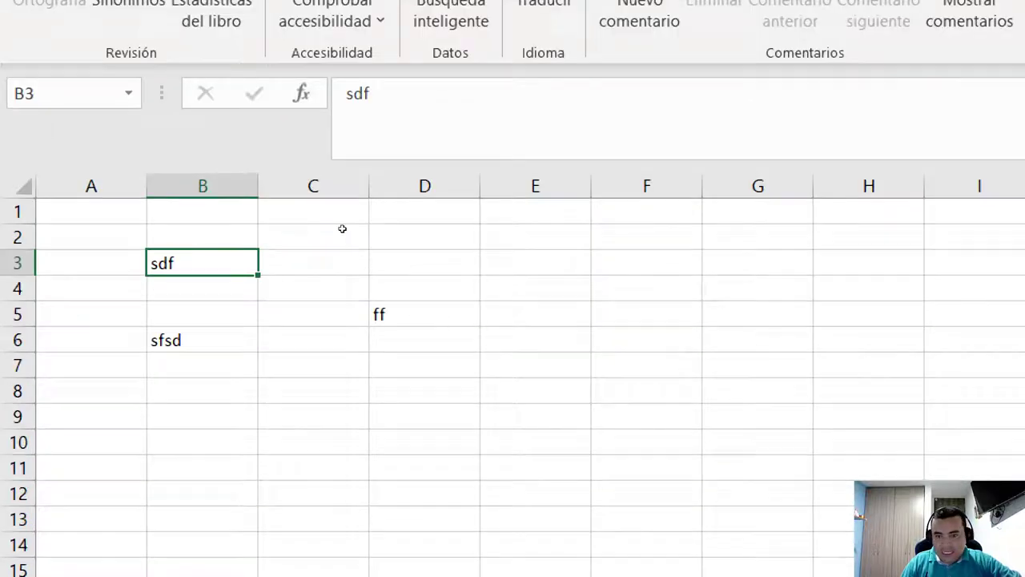
Try typing 's' in F3 and dismiss the protected-sheet warning.
key("Right")
key("Right")
key("Right")
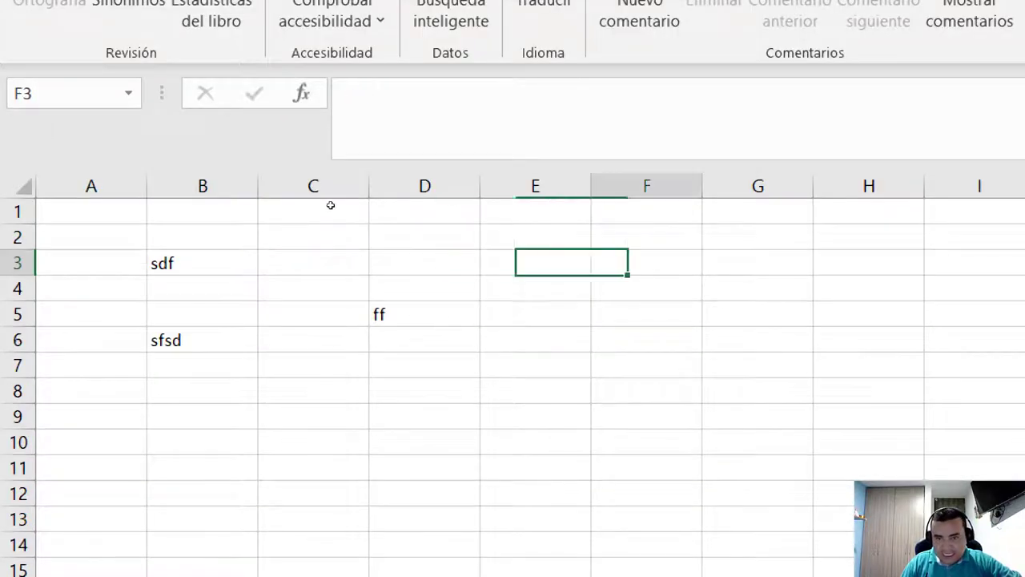
key("Right")
type("s")
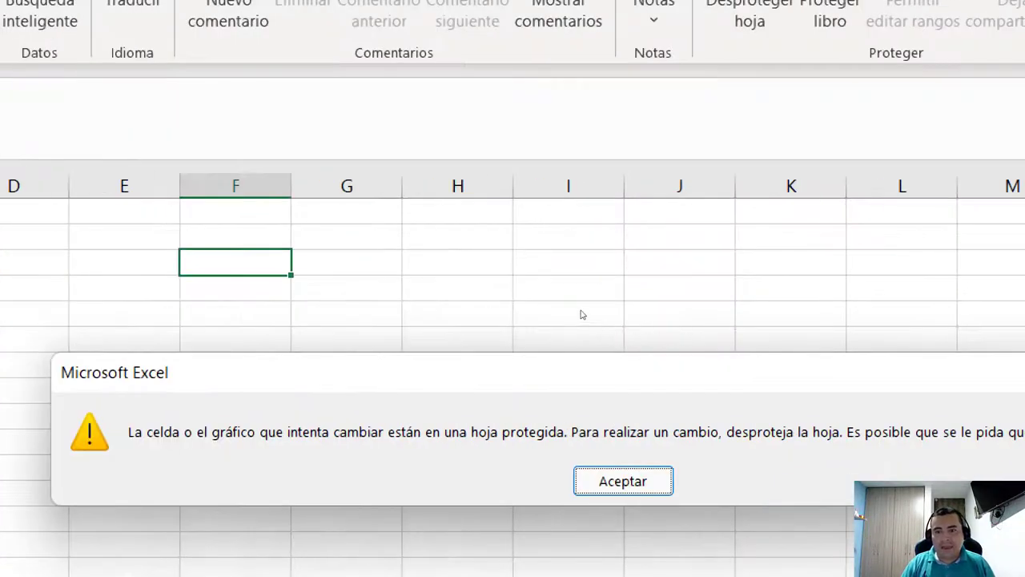
key("Return")
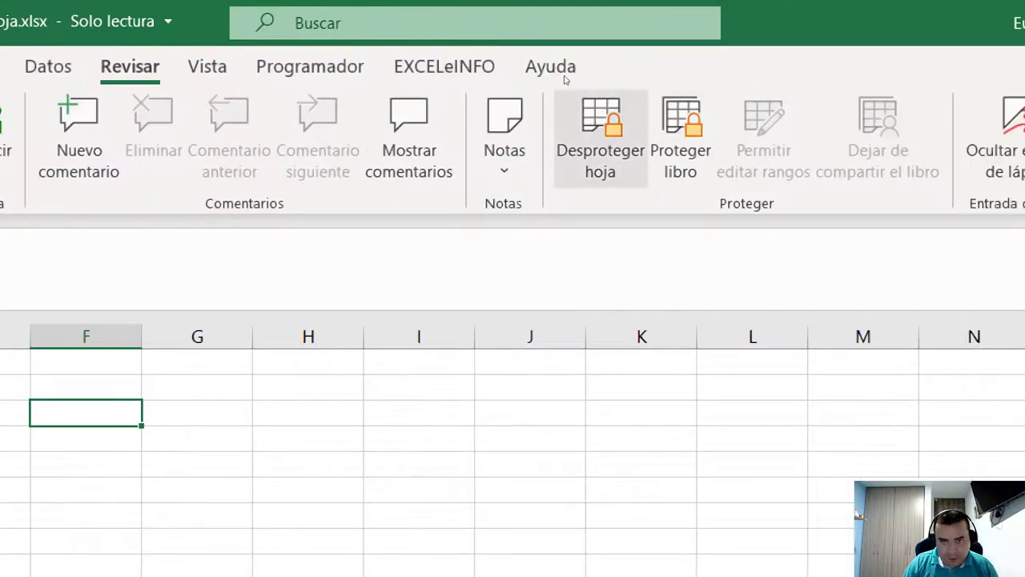
Unprotect Hoja3 and append ddd to B3, making it sdfddd.
left_click(567, 95)
key("ctrl+Left")
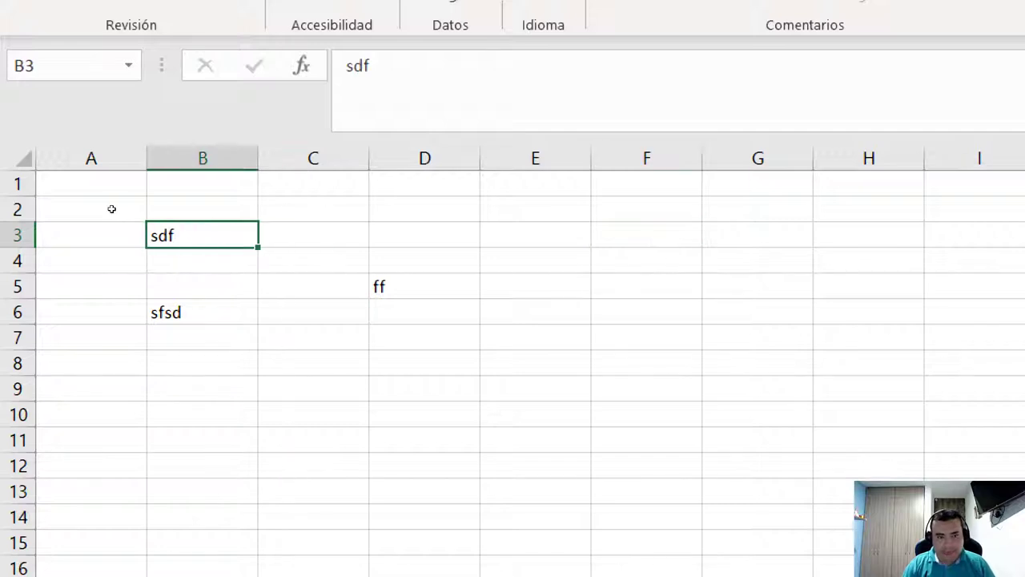
key("F2")
type("ddd")
key("Return")
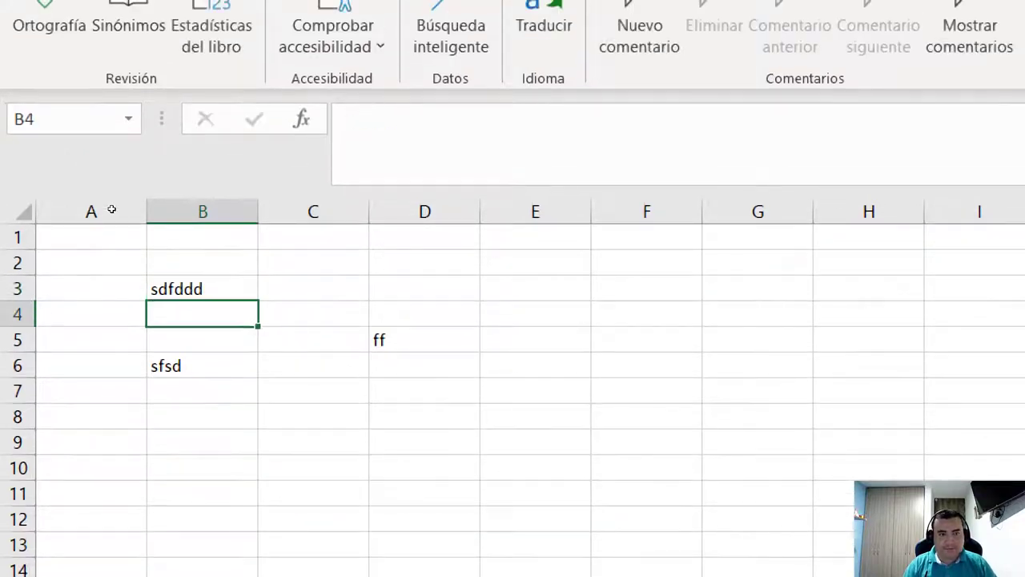
Change D5 to sdfsd, then return to NOMINA and select the pay period cell.
key("Right")
key("Right")
key("Down")
type("sdf")
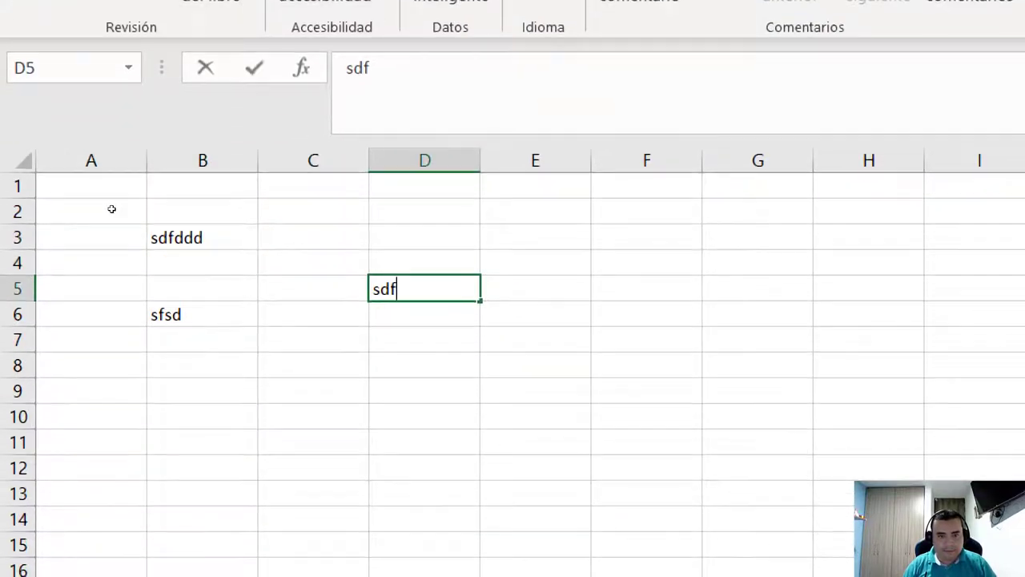
type("sd")
key("Return")
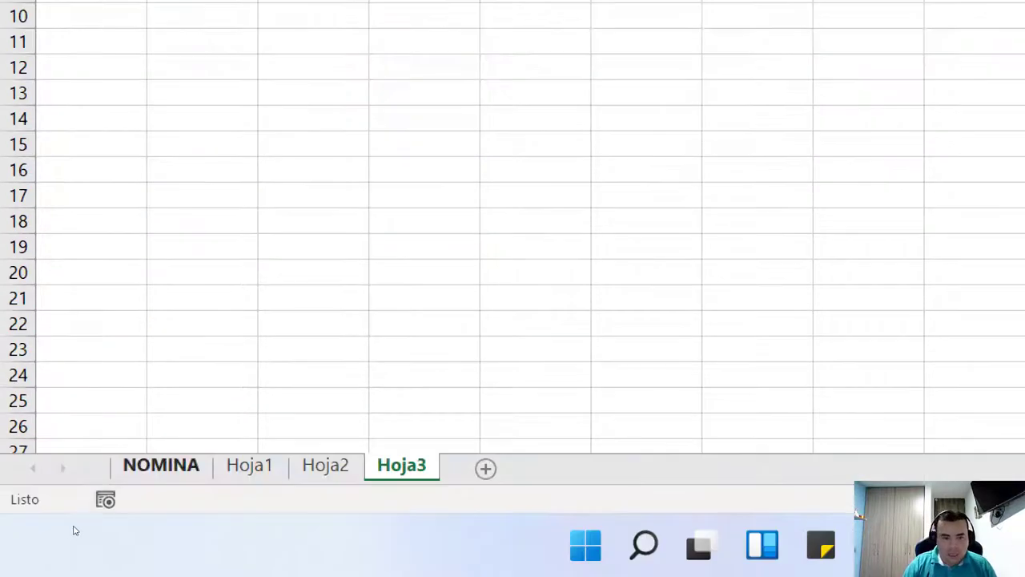
key("ctrl+Page_Up")
key("ctrl+Page_Up")
key("ctrl+Page_Up")
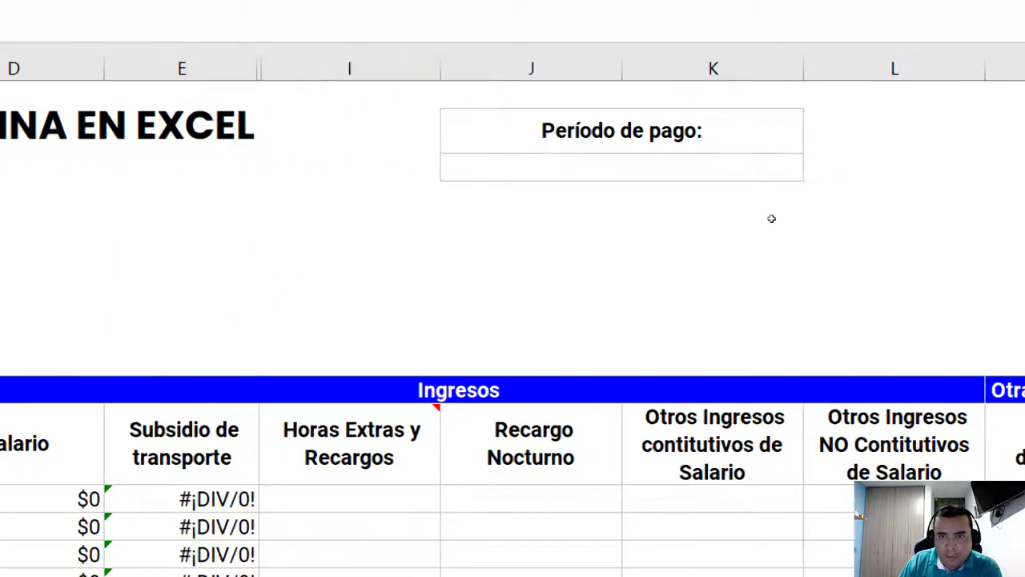
left_click(769, 169)
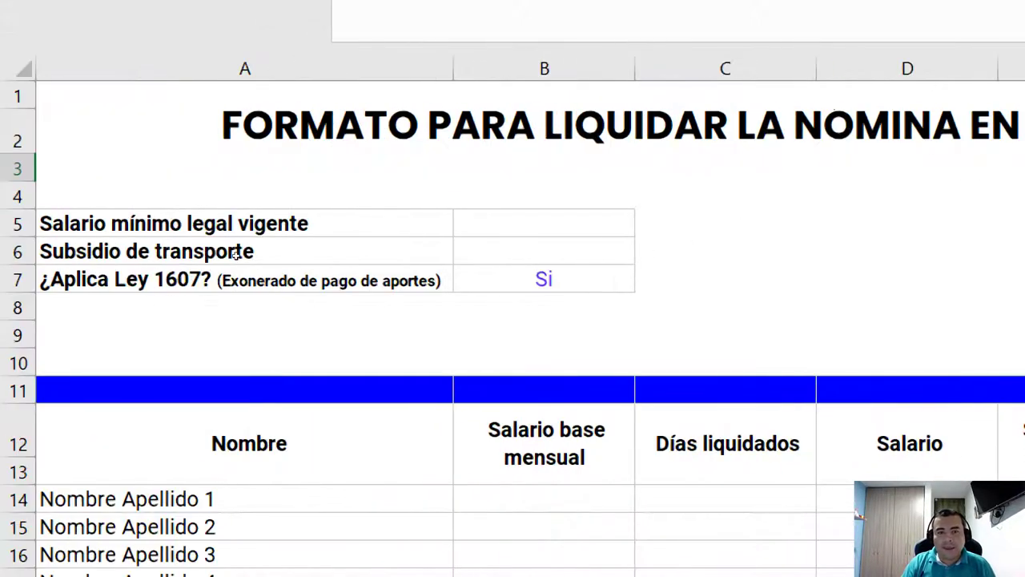
key("Tab")
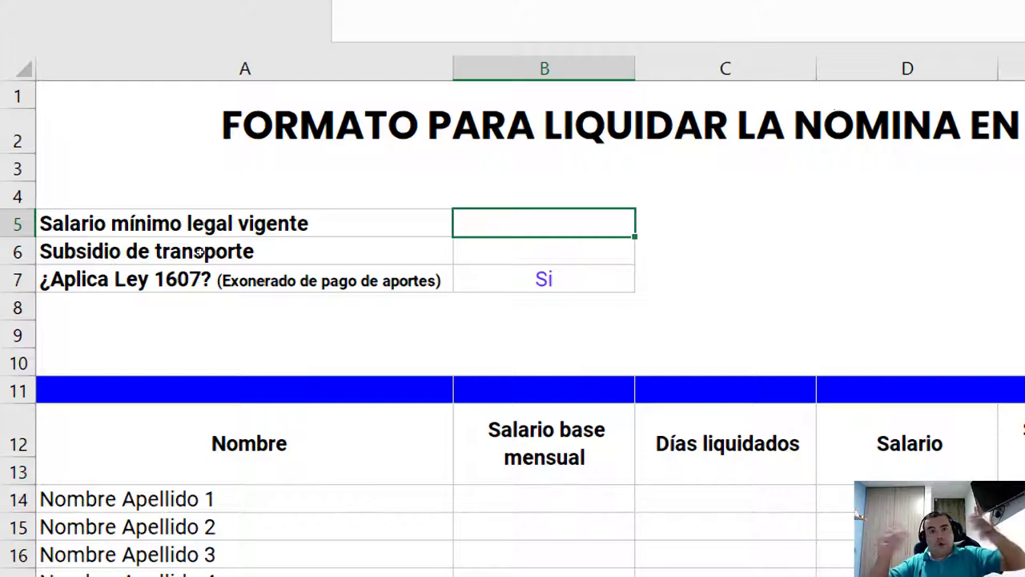
key("Down")
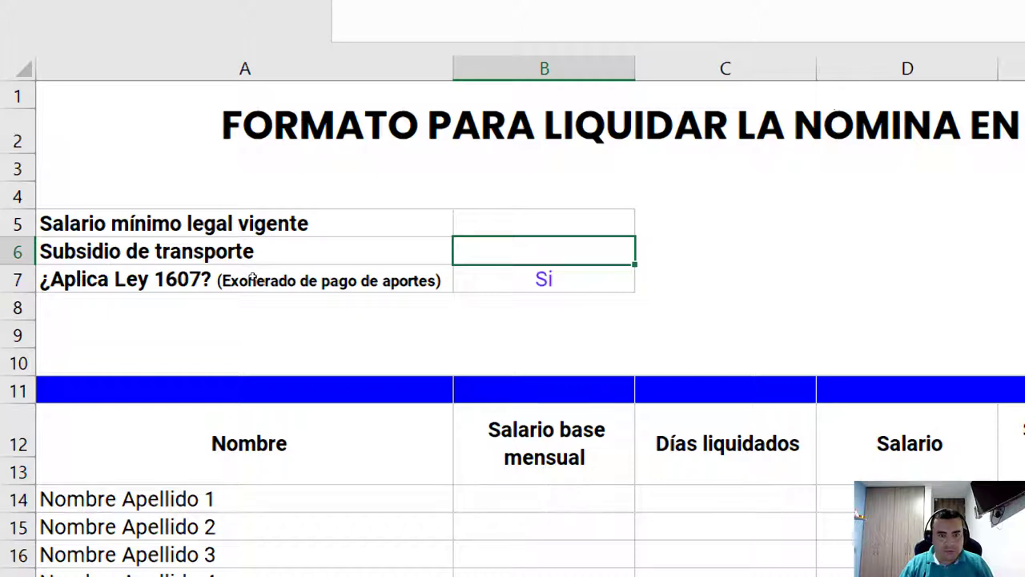
key("Down")
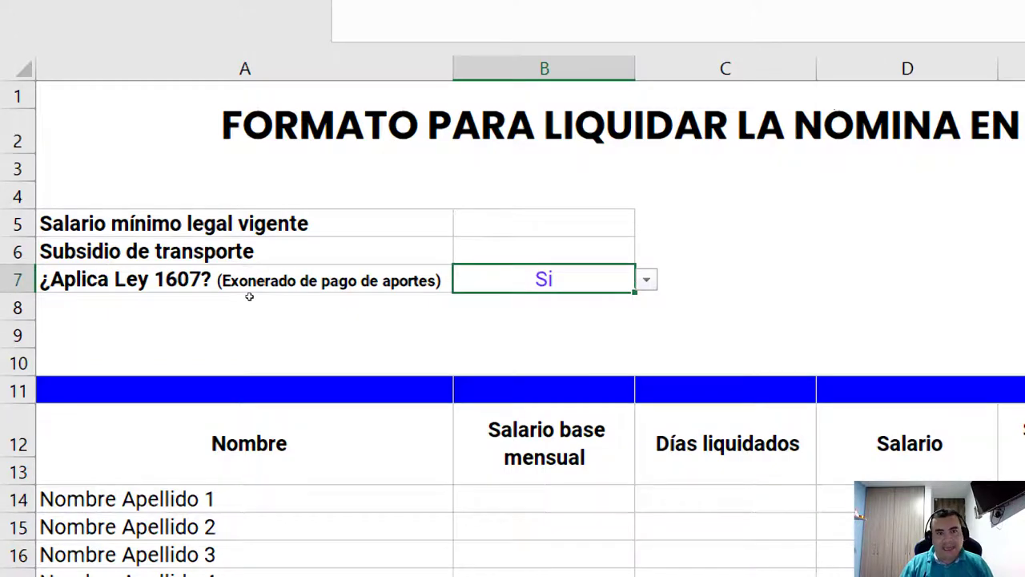
scroll(240, 372, "down", 2)
scroll(170, 298, "down", 1)
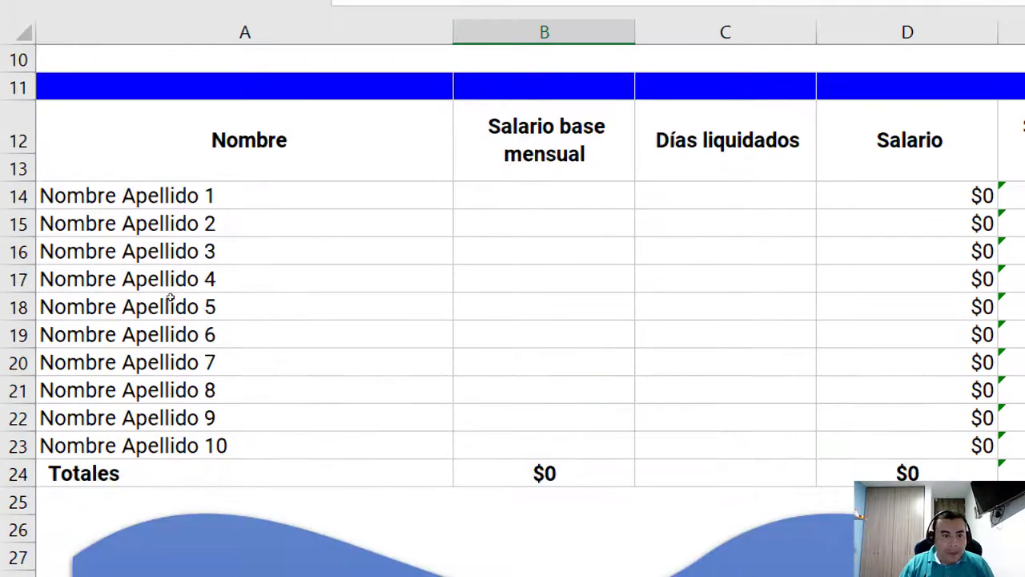
left_click_drag(144, 195, 144, 445)
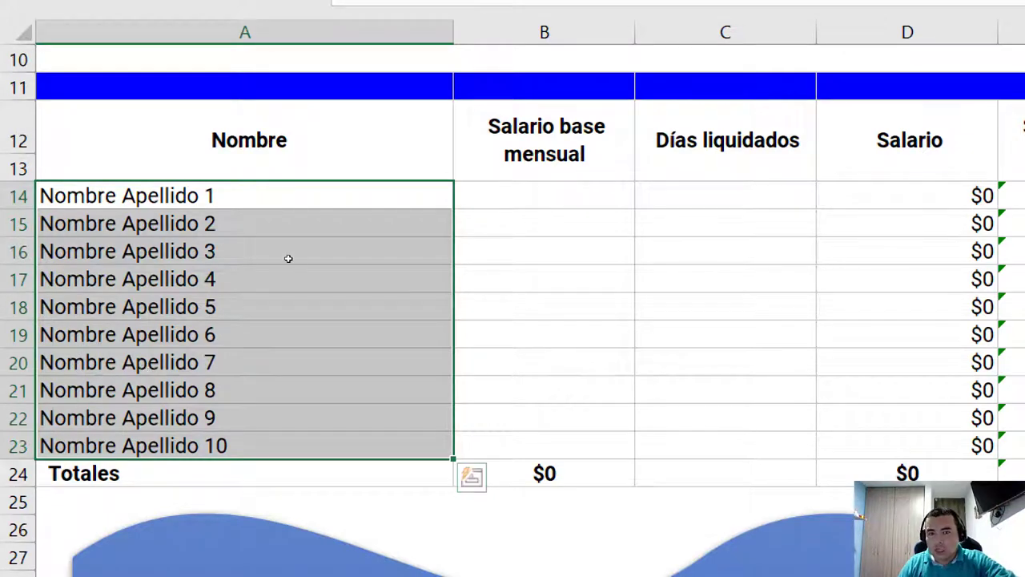
key("Right")
key("shift+Right")
key("shift+Down")
key("shift+Down")
key("shift+Down")
key("shift+Down")
key("shift+Down")
key("shift+Down")
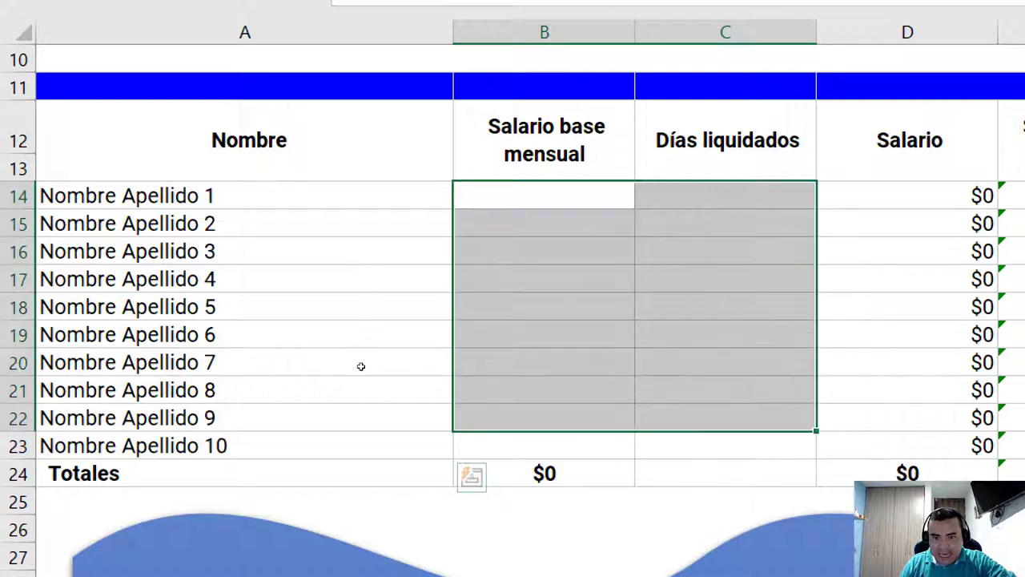
key("shift+Down")
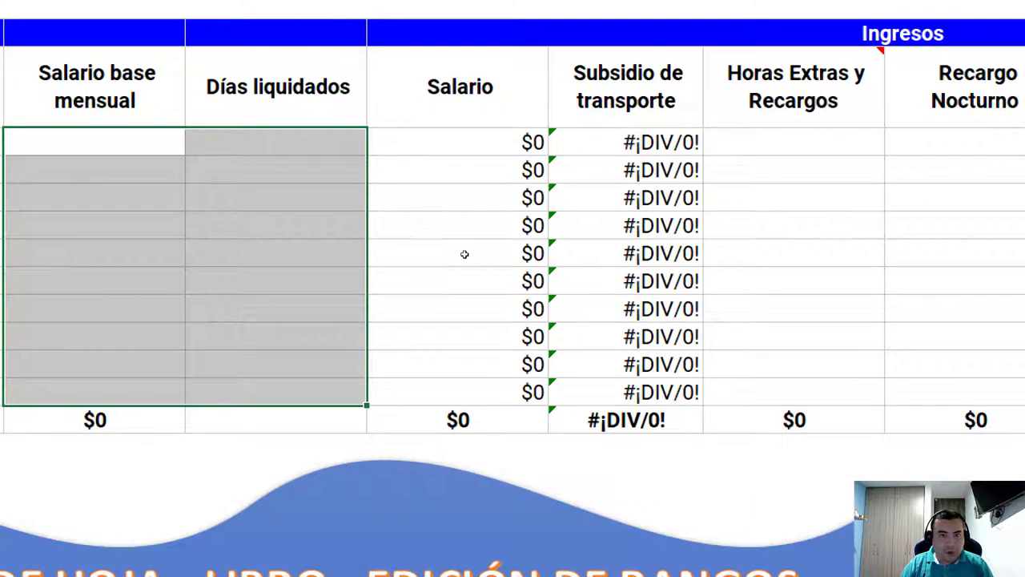
left_click_drag(460, 142, 548, 371)
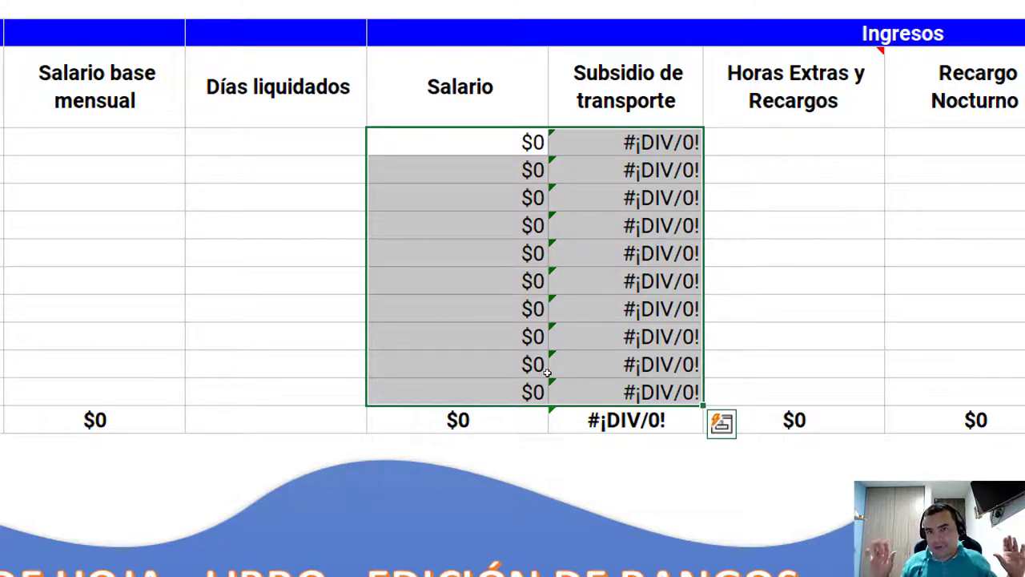
scroll(745, 339, "right", 1)
scroll(936, 355, "right", 2)
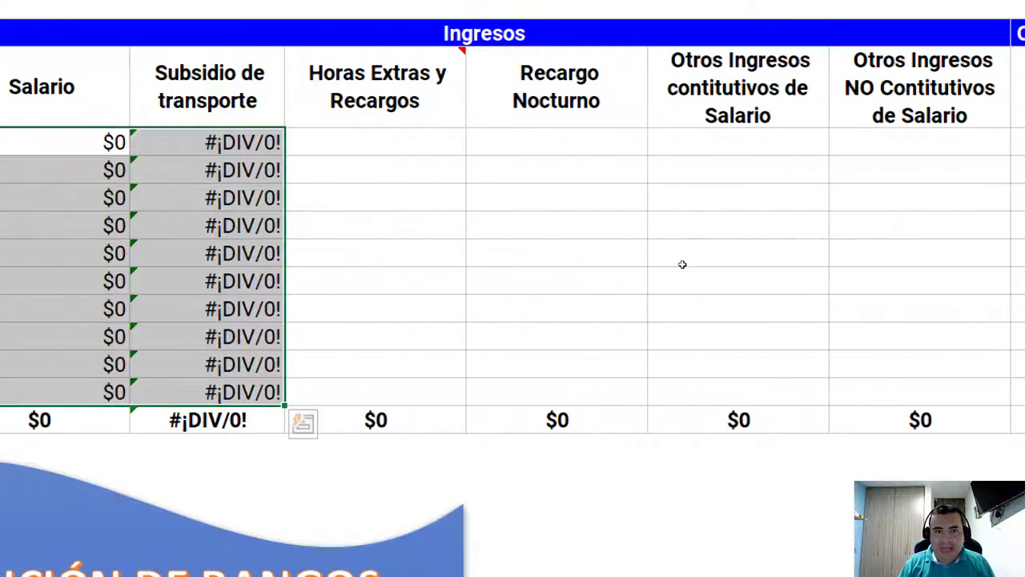
mouse_move(683, 264)
left_mouse_down()
mouse_move(961, 273)
mouse_move(188, 274)
left_mouse_up()
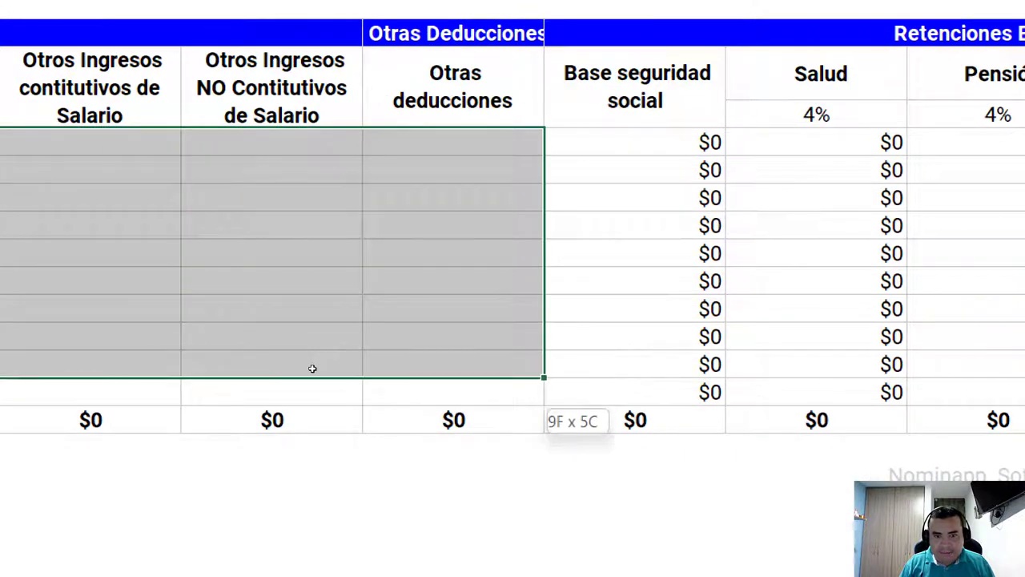
left_click_drag(188, 275, 48, 301)
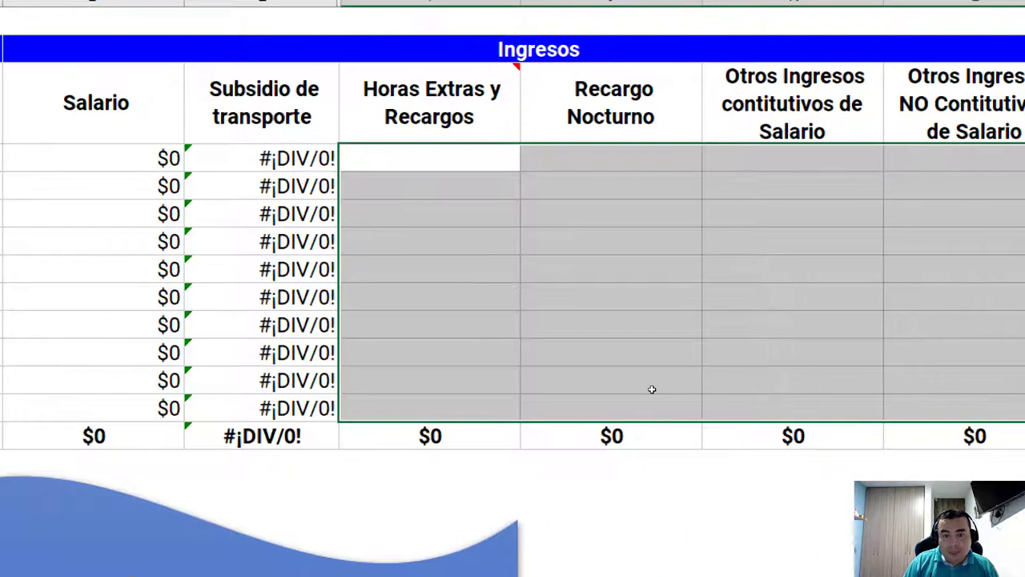
left_click_drag(430, 436, 887, 400)
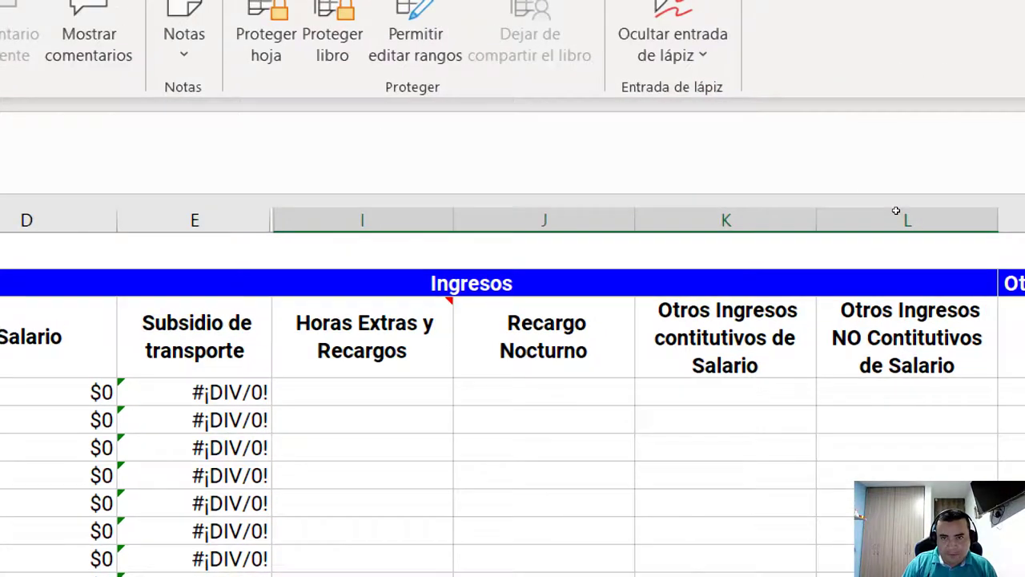
Select the pay period and B5:B7 inputs, then the employee name, salary and days cells.
scroll(849, 198, "up", 3)
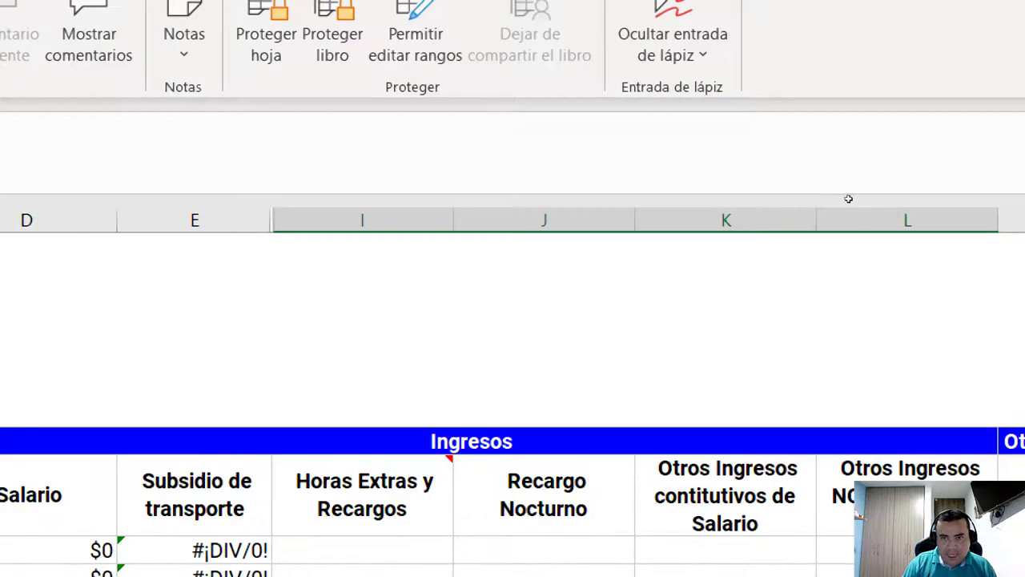
key("Up")
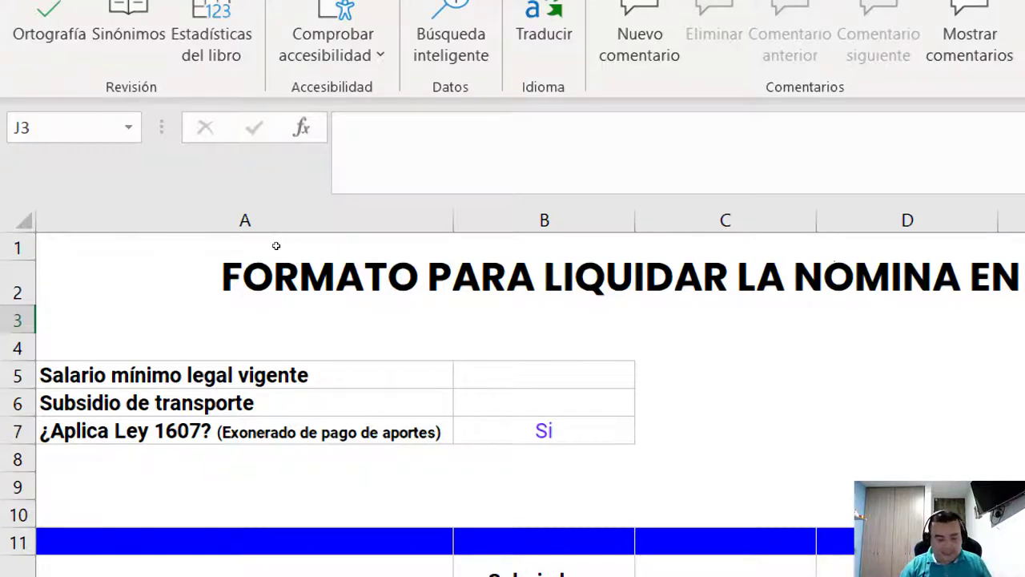
left_click_drag(544, 375, 544, 431)
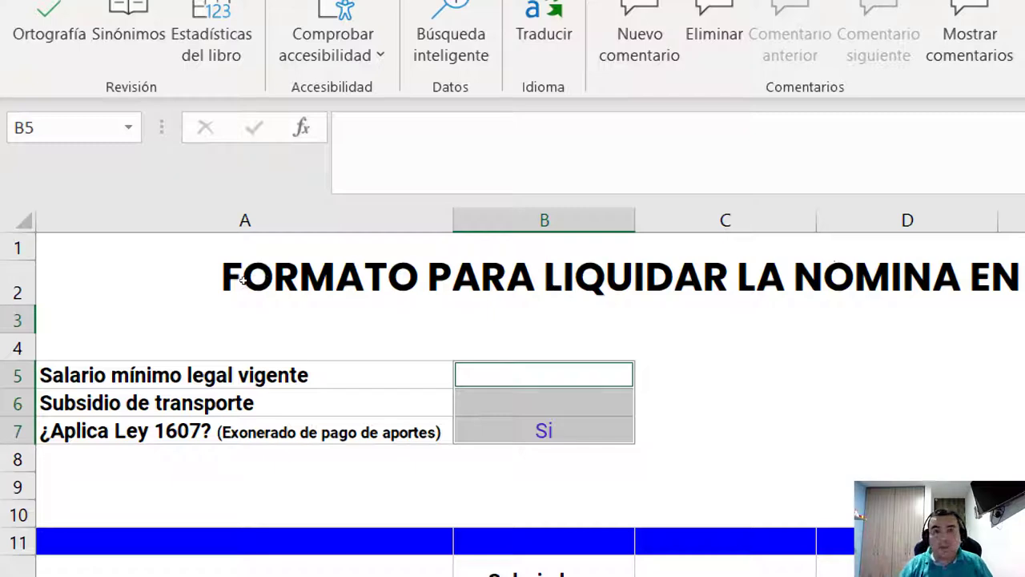
scroll(184, 298, "down", 3)
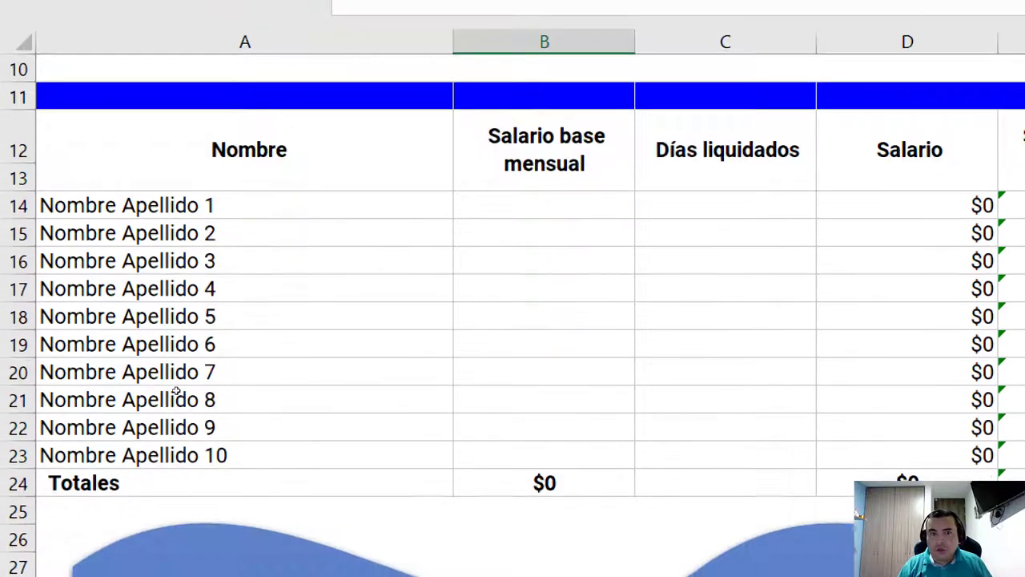
mouse_move(149, 207)
left_mouse_down()
mouse_move(351, 310)
mouse_move(351, 455)
left_mouse_up()
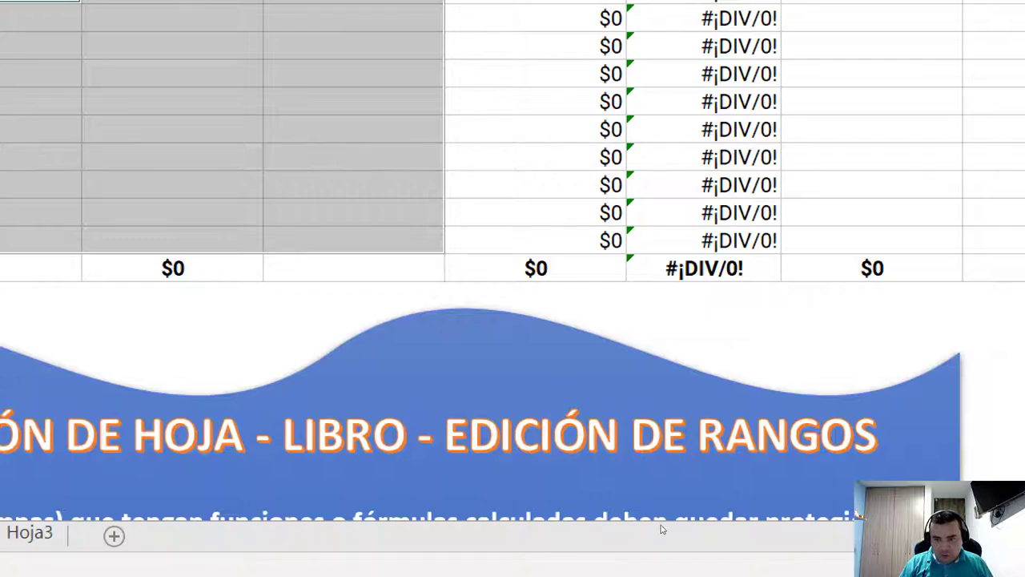
left_click_drag(662, 529, 755, 552)
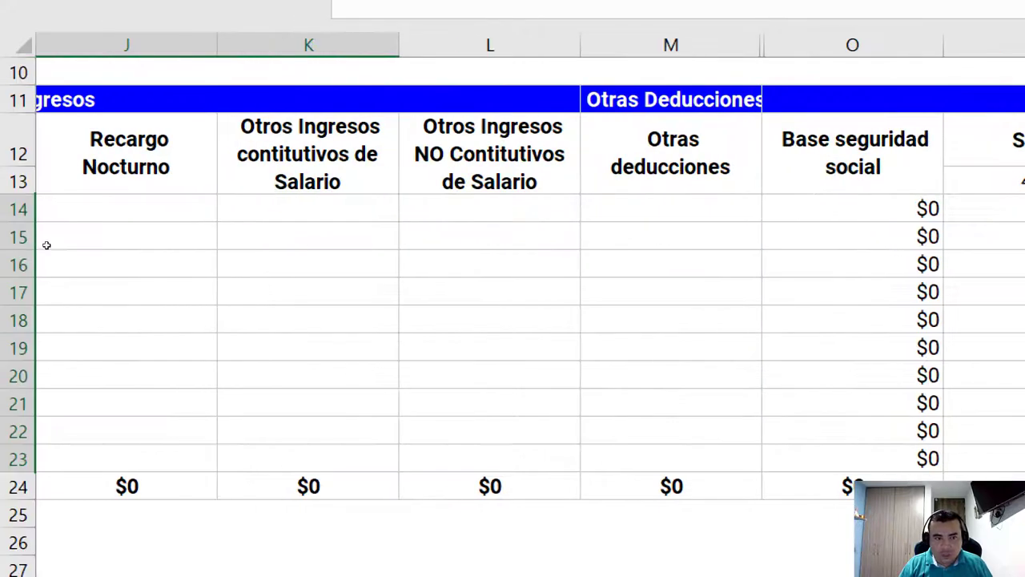
key("shift+BackSpace")
Extend the selection to row 23, adding the Horas Extras y Recargos column and B5:B7.
mouse_move(89, 254)
left_mouse_down()
mouse_move(533, 318)
mouse_move(350, 365)
left_mouse_up()
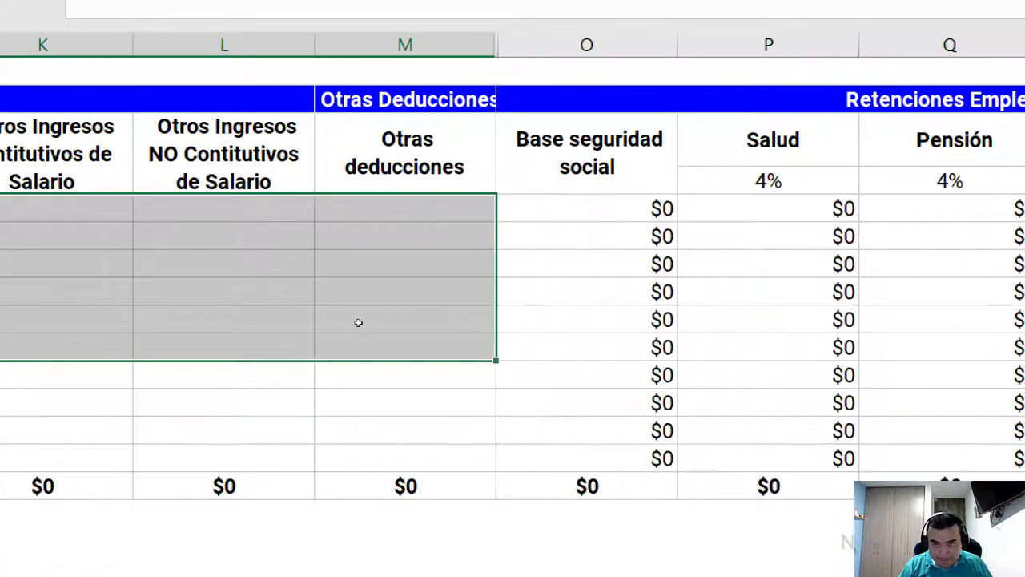
key("shift+Down")
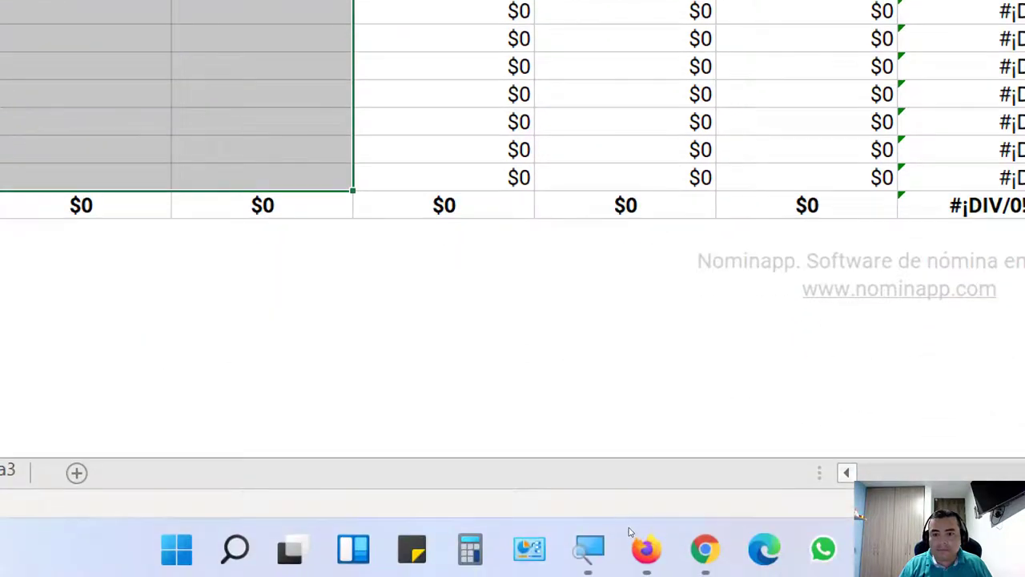
scroll(630, 531, "left", 1)
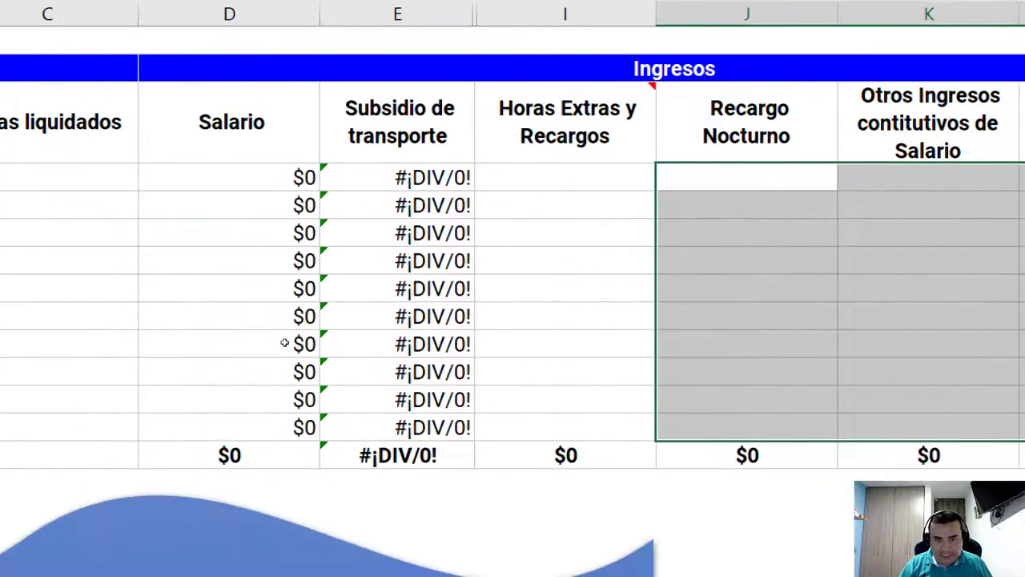
left_click_drag(565, 178, 565, 427)
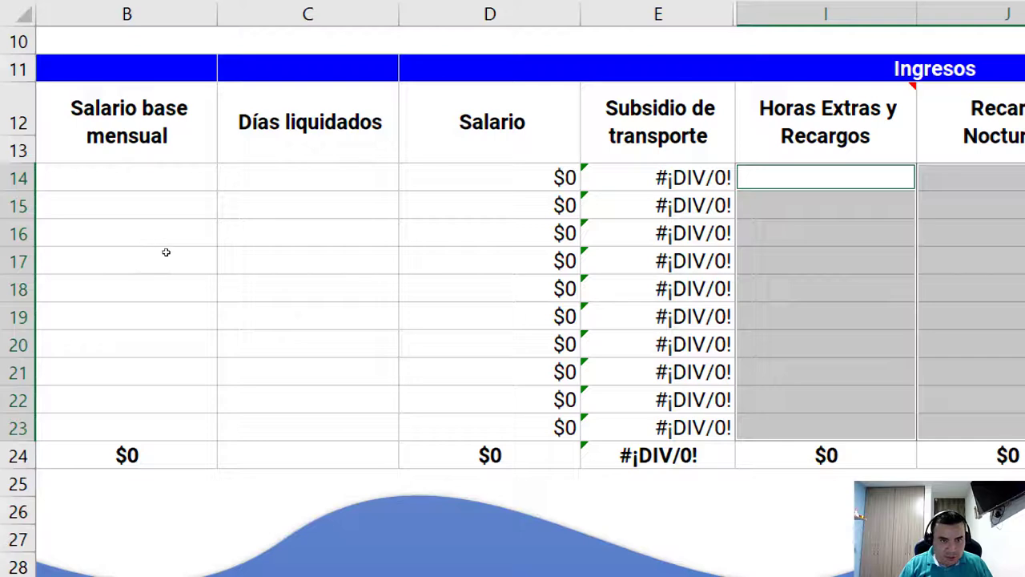
left_click_drag(308, 177, 192, 371)
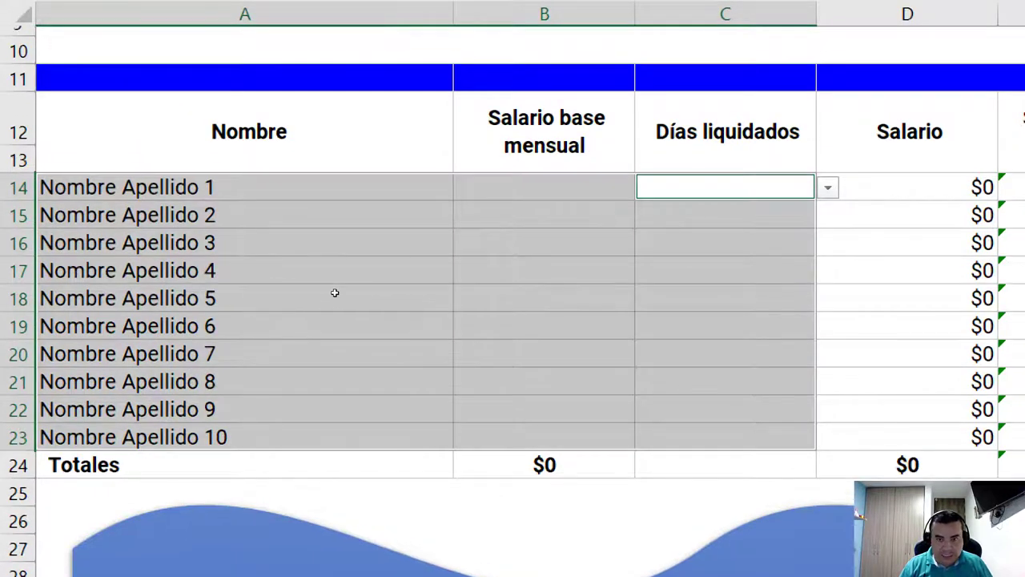
scroll(334, 293, "up", 3)
left_click_drag(544, 169, 544, 224)
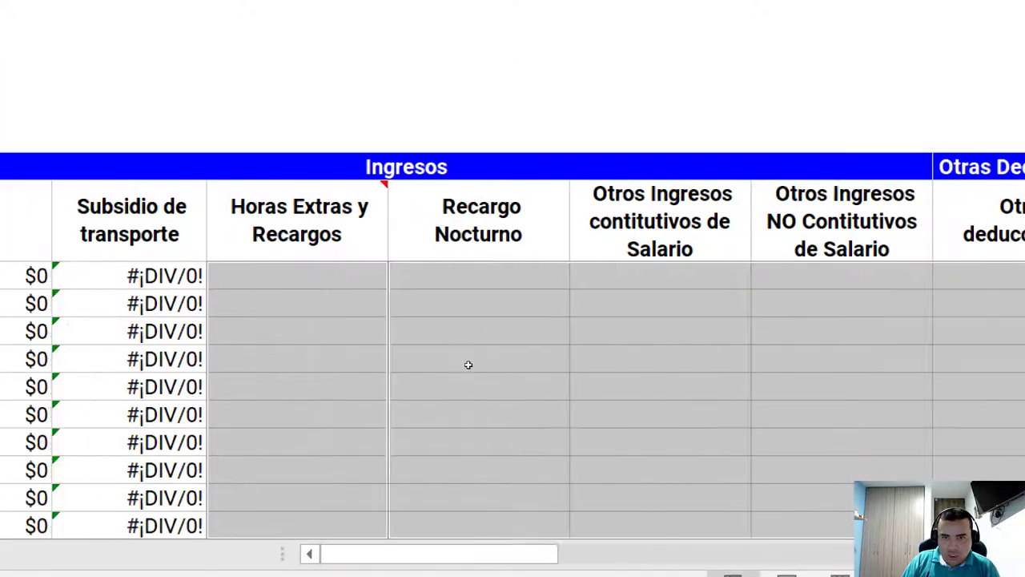
scroll(467, 364, "left", 10)
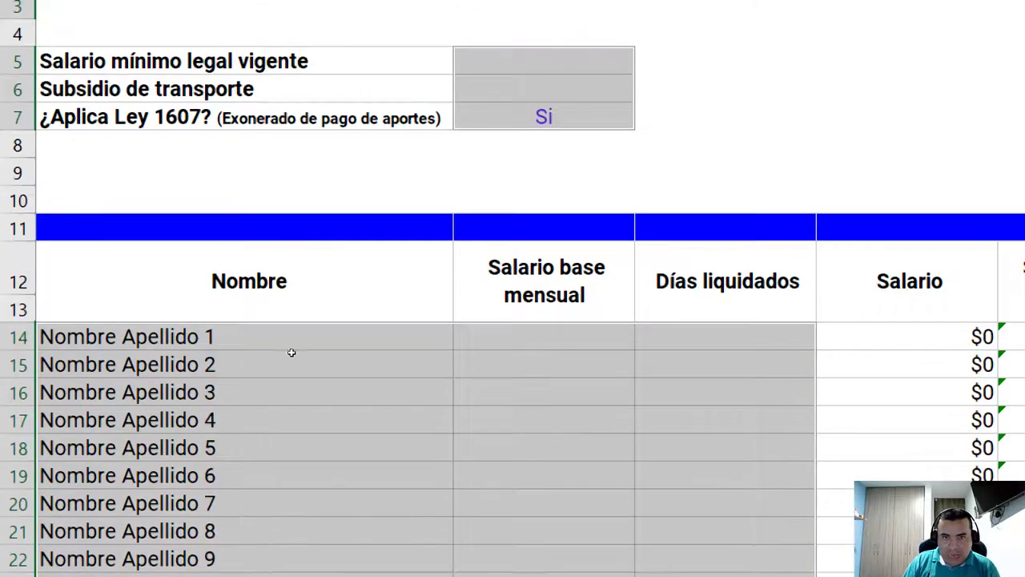
Clear Bloqueada on the Proteger page of Formato de celdas for the selected input cells.
key("shift+F10")
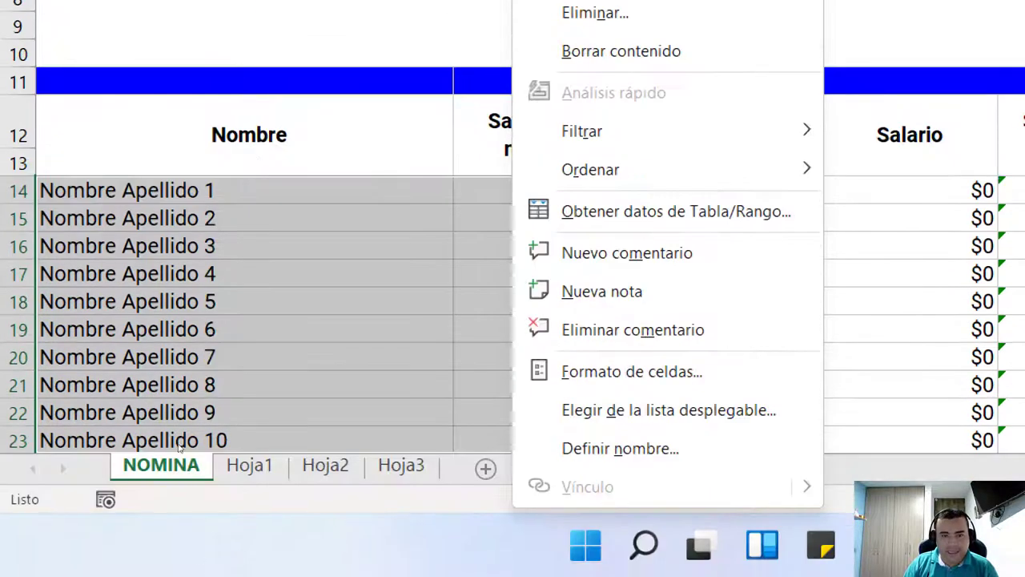
key("shift+F10")
key("Up")
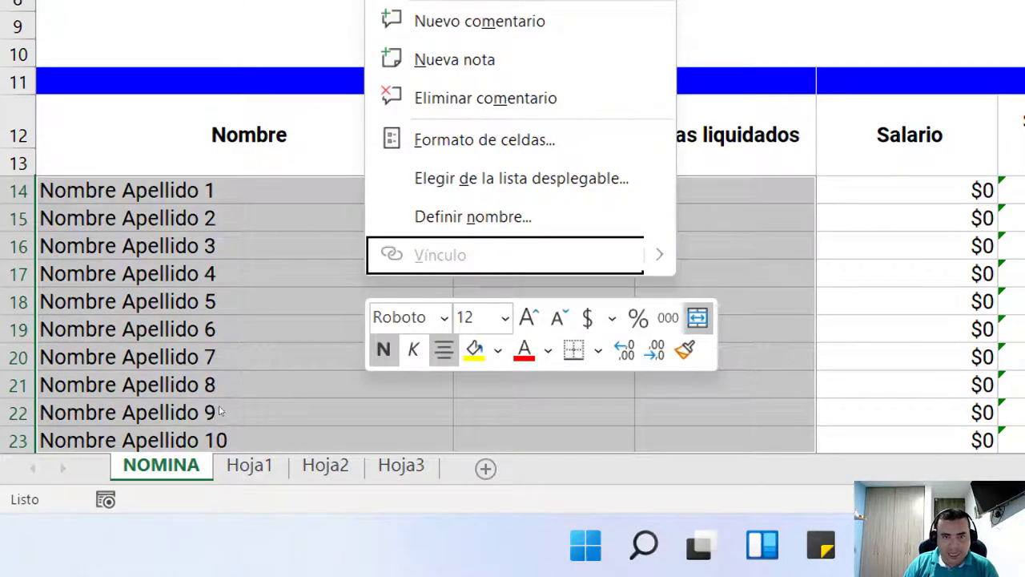
key("Up")
key("Up")
key("Up")
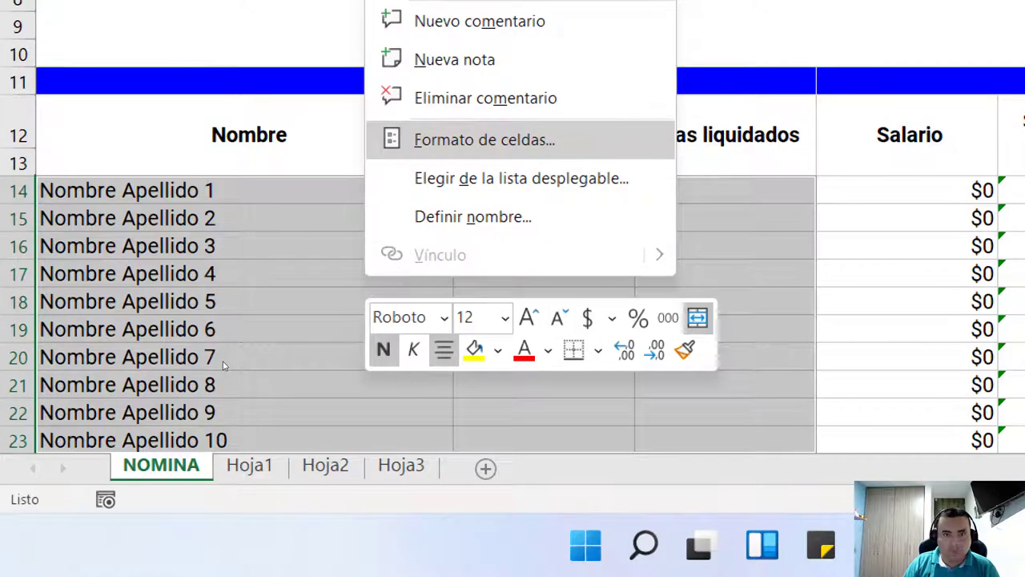
key("Return")
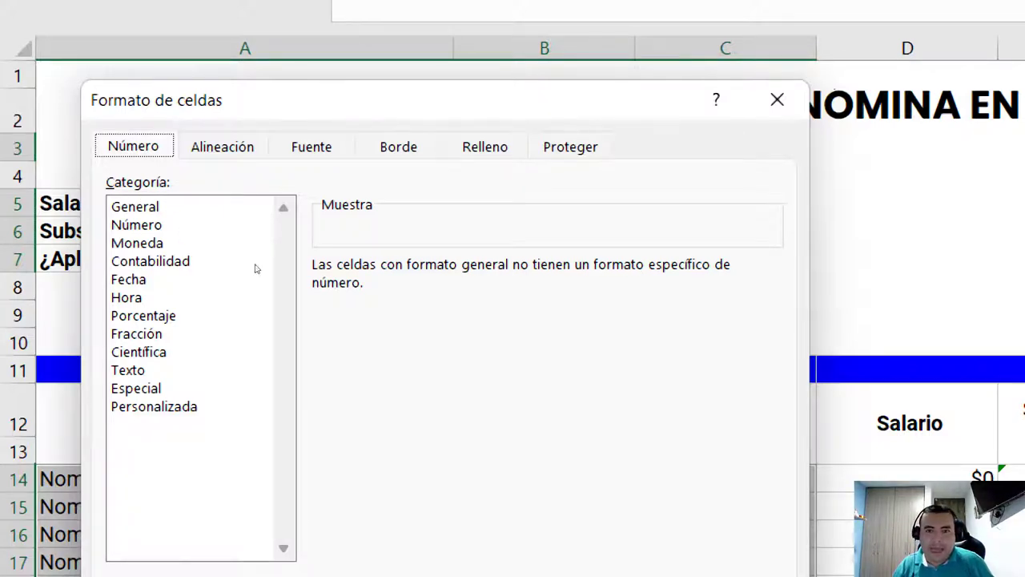
key("ctrl+shift+Tab")
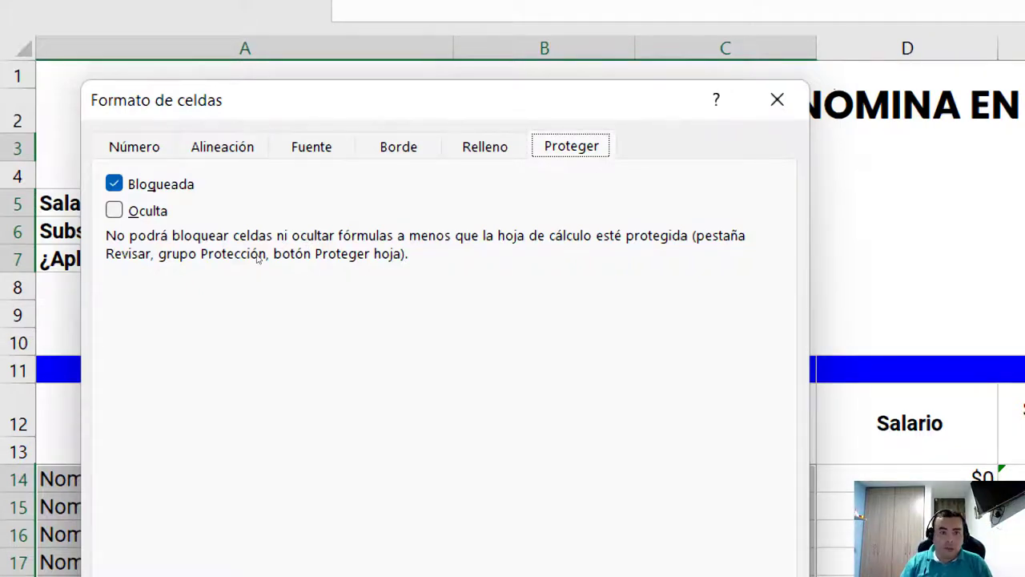
key("alt+q")
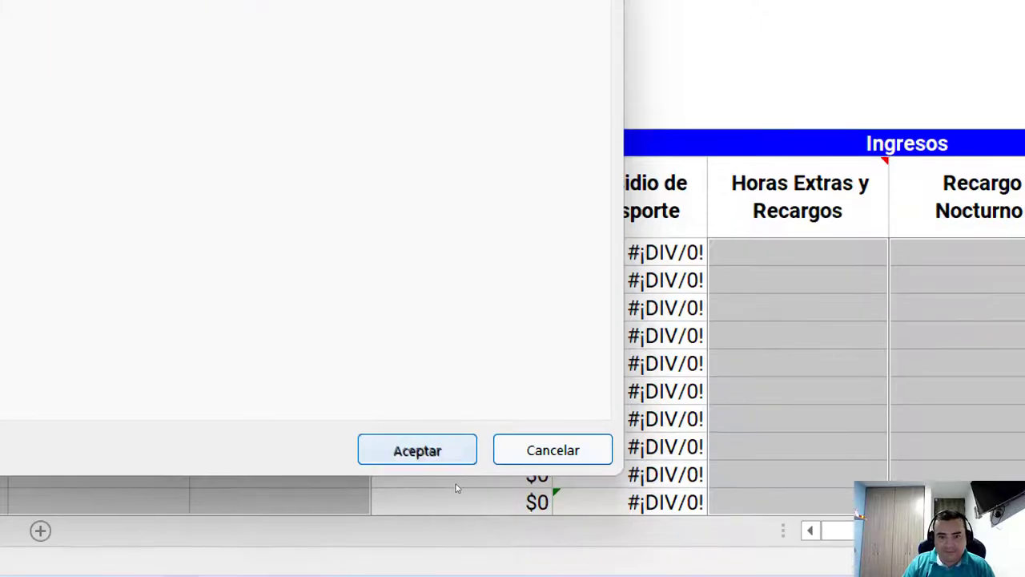
left_click(457, 457)
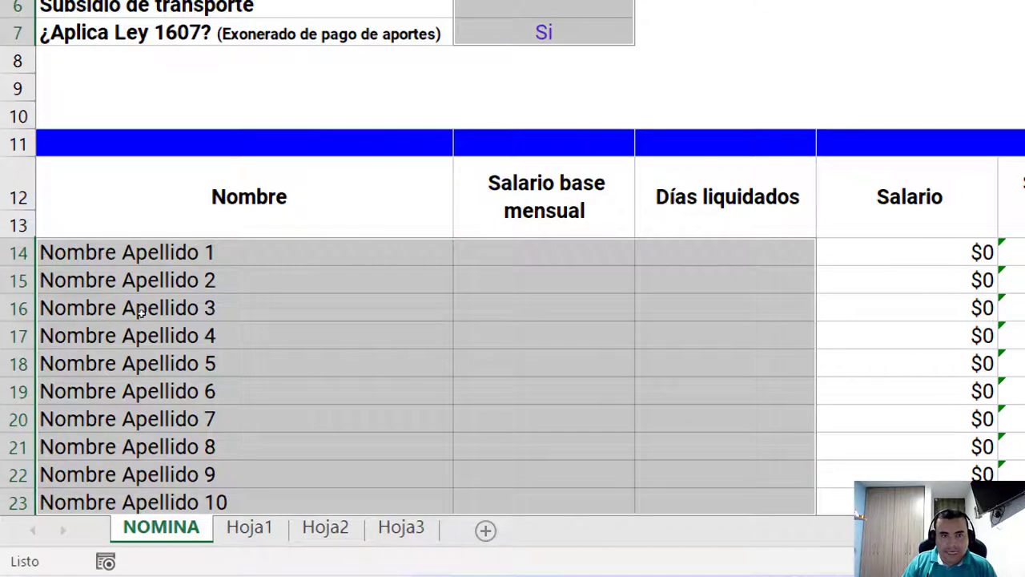
key("Up")
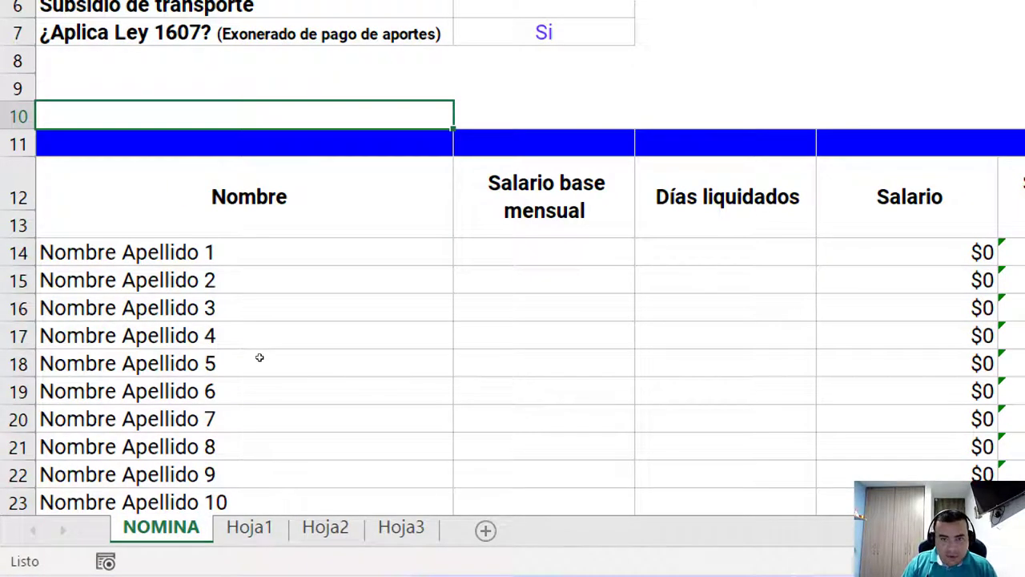
key("Down")
key("Down")
key("Right")
key("Delete")
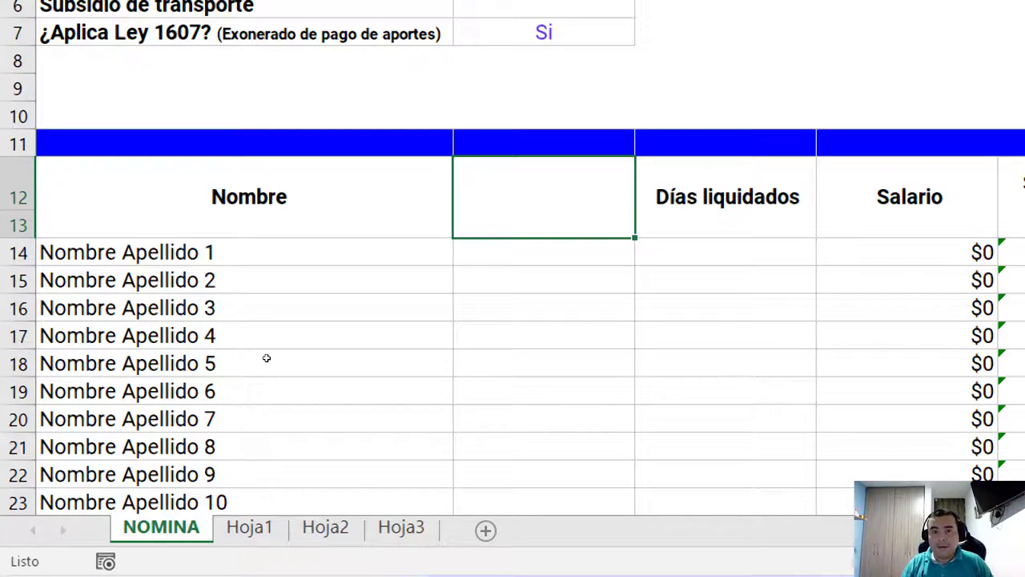
key("Up")
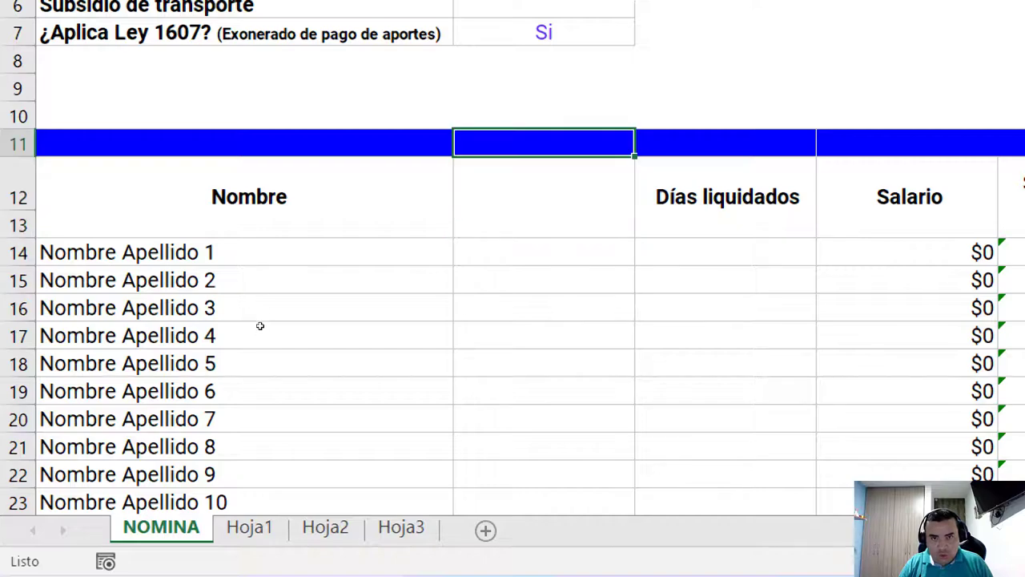
left_click(132, 66)
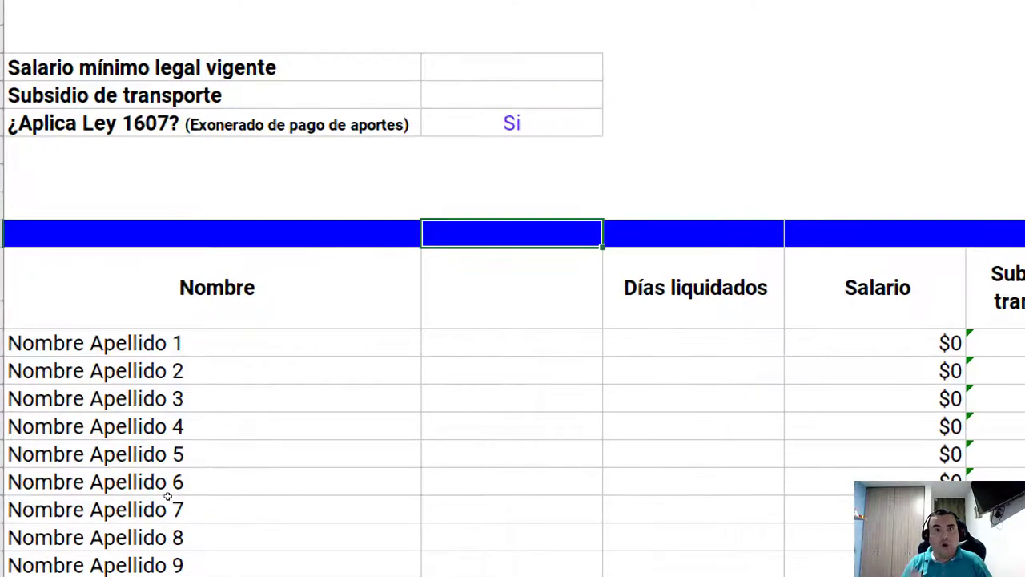
key("Down")
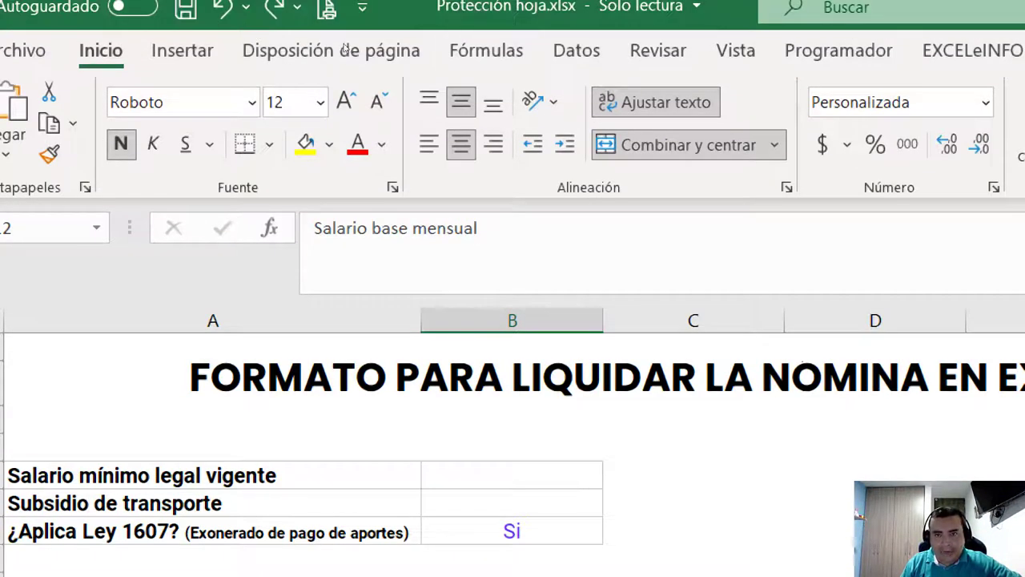
Bring up the Proteger hoja dialog from the Revisar ribbon for the NOMINA sheet.
key("alt+r")
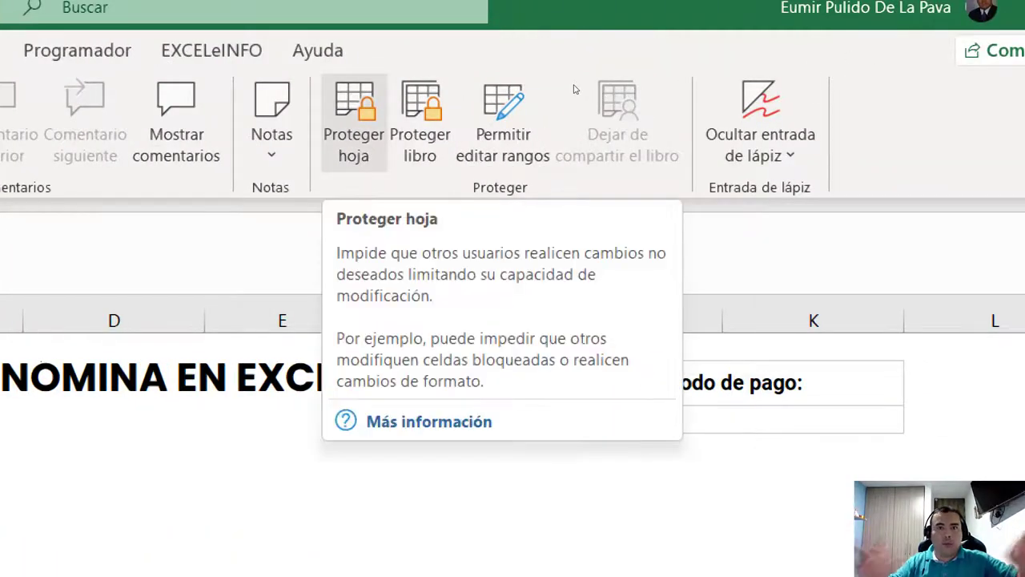
left_click(353, 120)
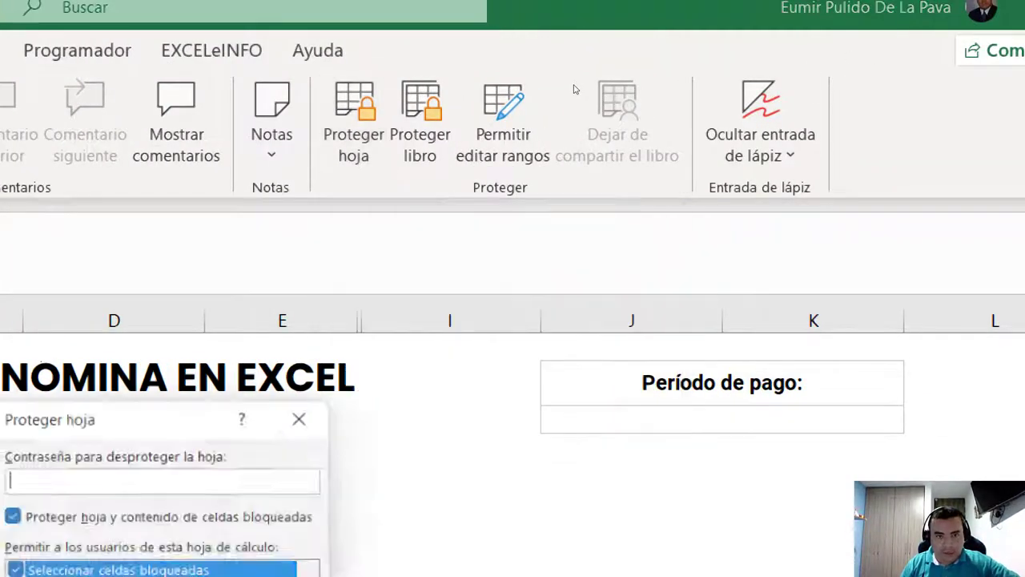
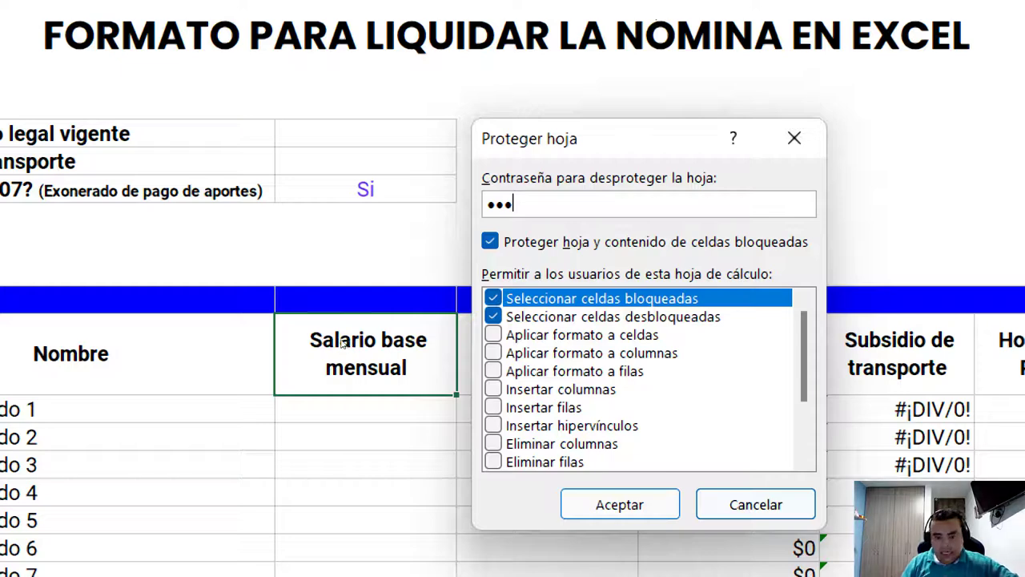
Leave only the two 'Seleccionar celdas' permissions checked, with Delete columns toggled back off.
key("Tab")
key("Tab")
key("space")
key("Down")
key("space")
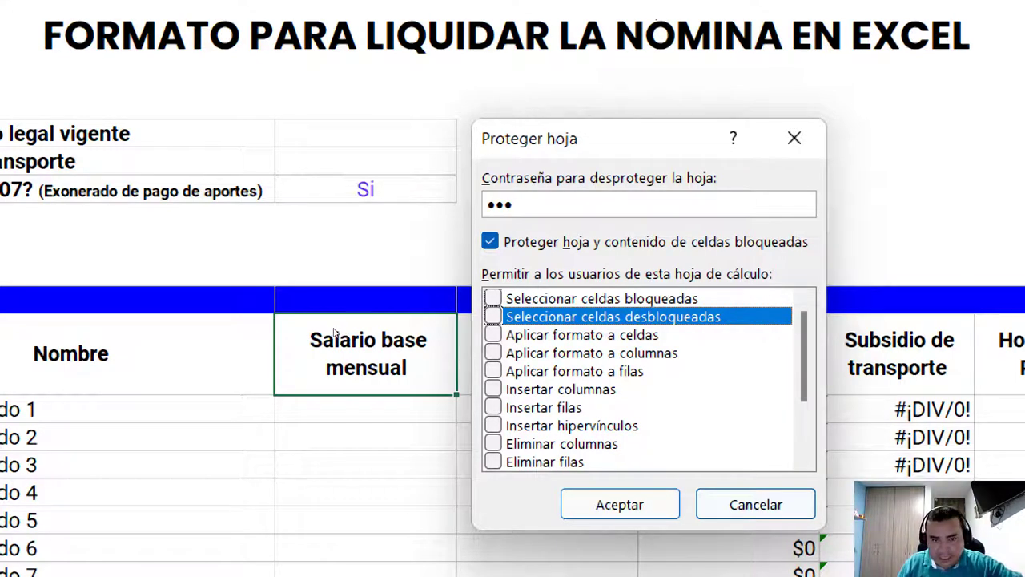
key("Up")
key("space")
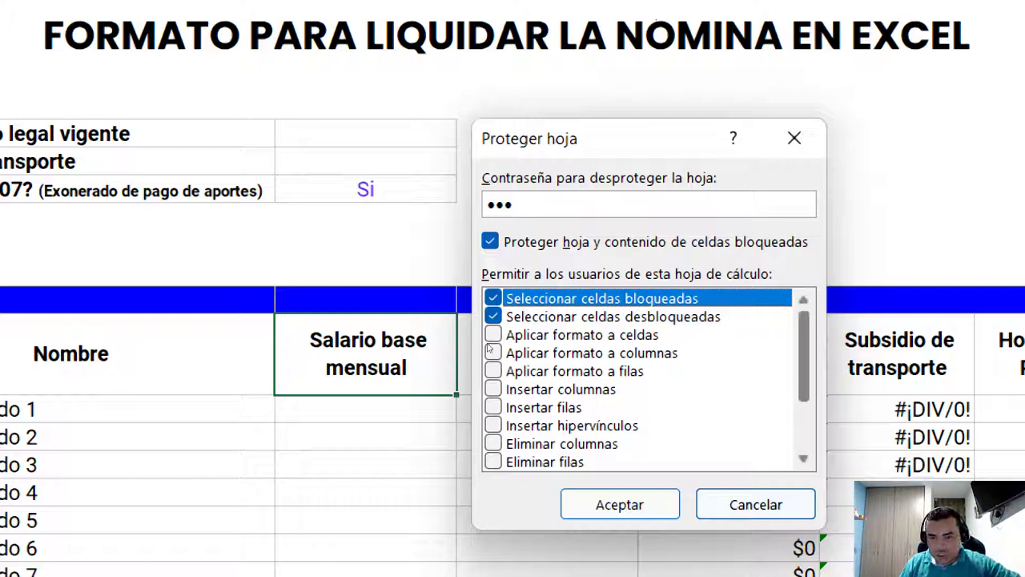
scroll(490, 349, "down", 1)
scroll(492, 381, "down", 1)
scroll(491, 382, "up", 2)
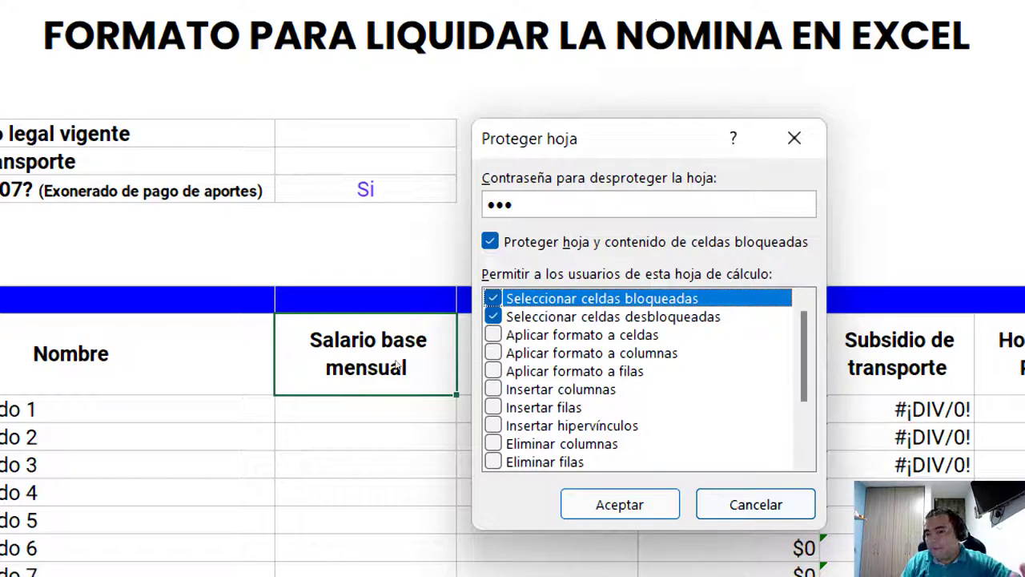
scroll(396, 365, "down", 1)
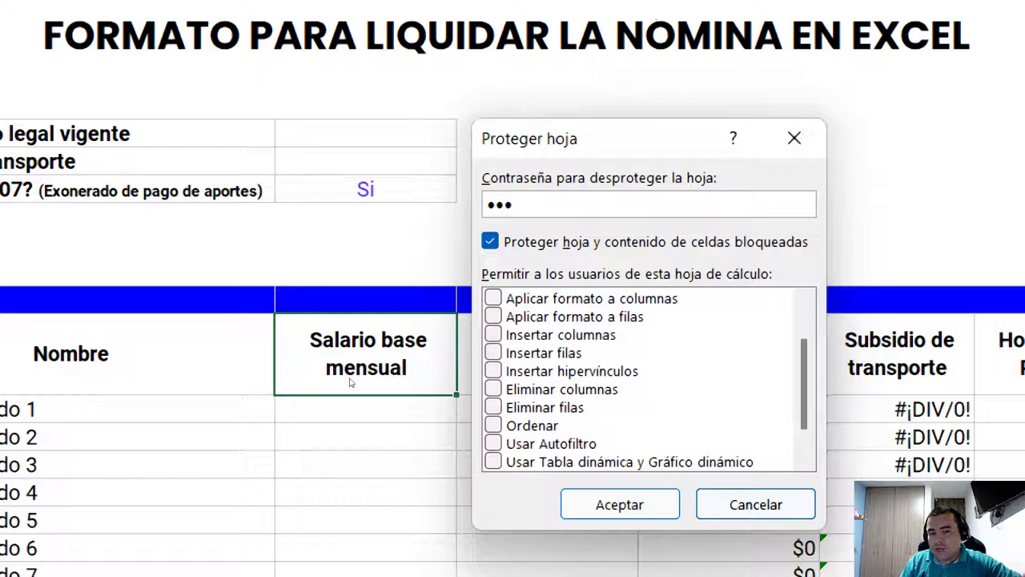
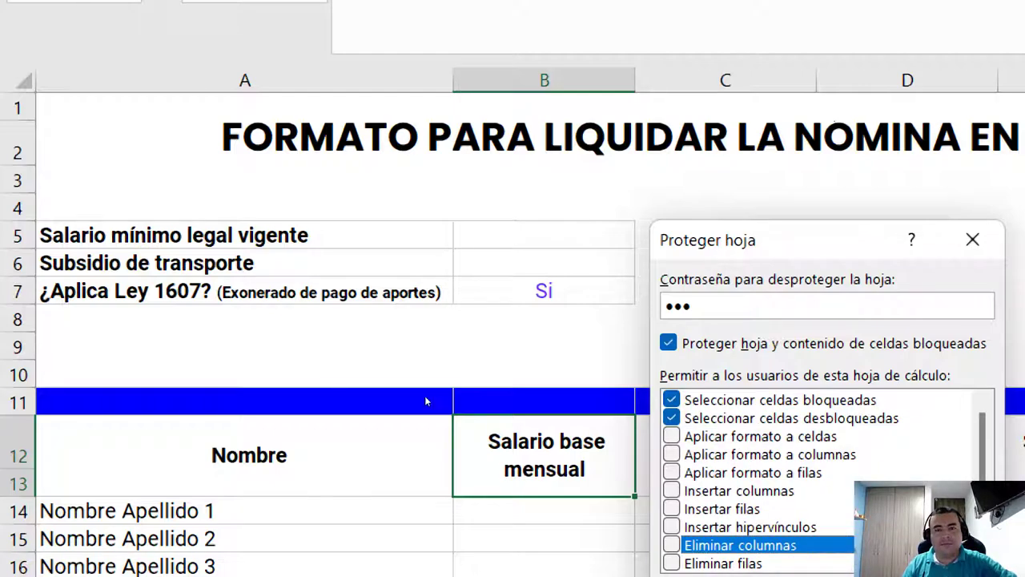
Accept the settings and re-enter the password to protect the sheet.
key("Return")
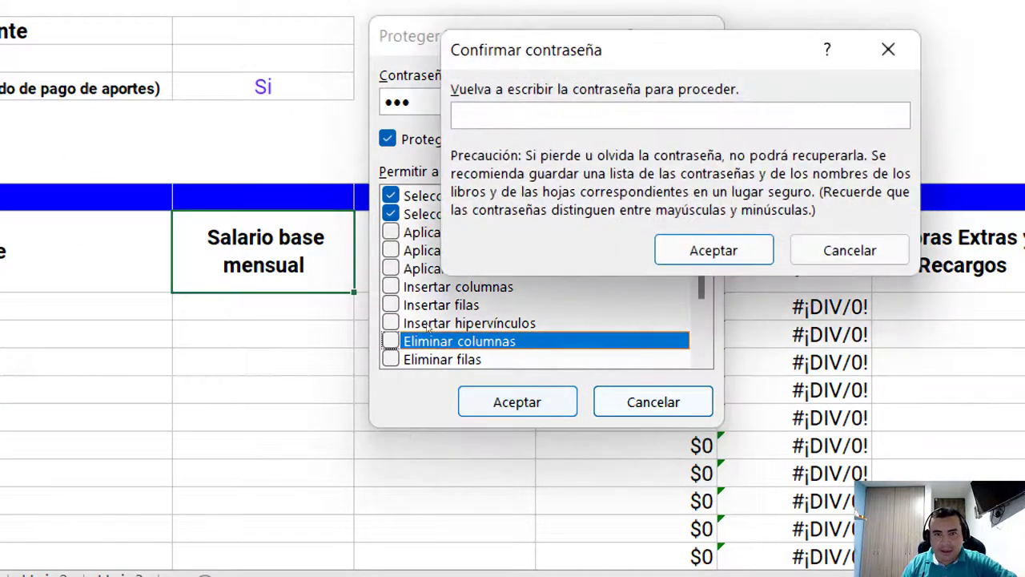
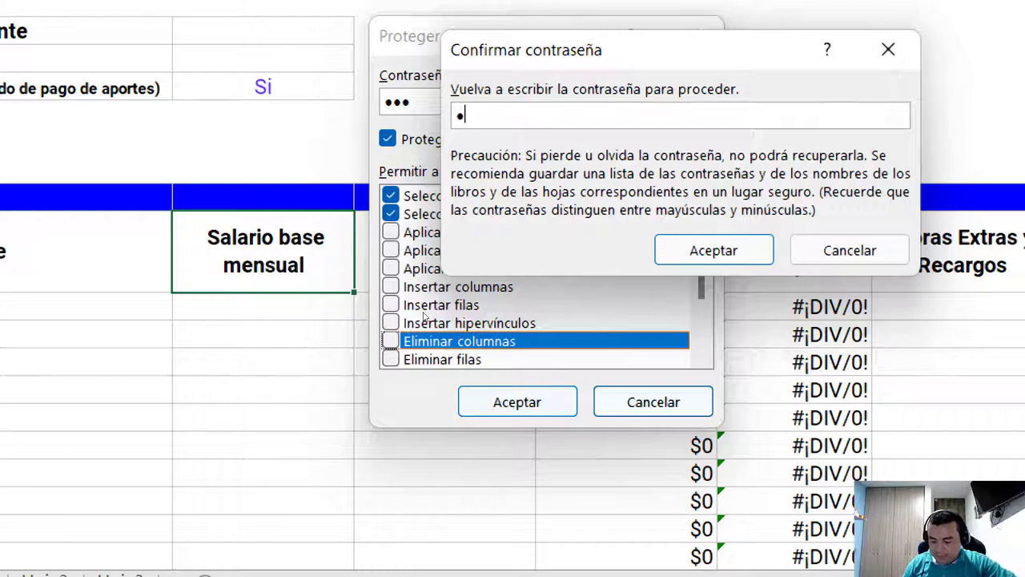
key("Return")
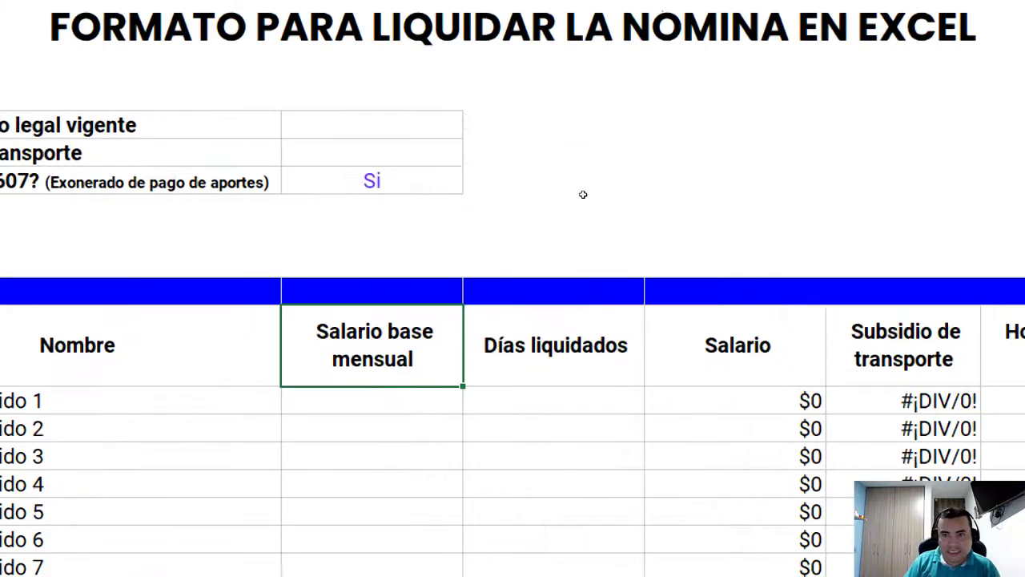
Try deleting the Período de pago heading, triggering the protected-sheet warning.
key("Up")
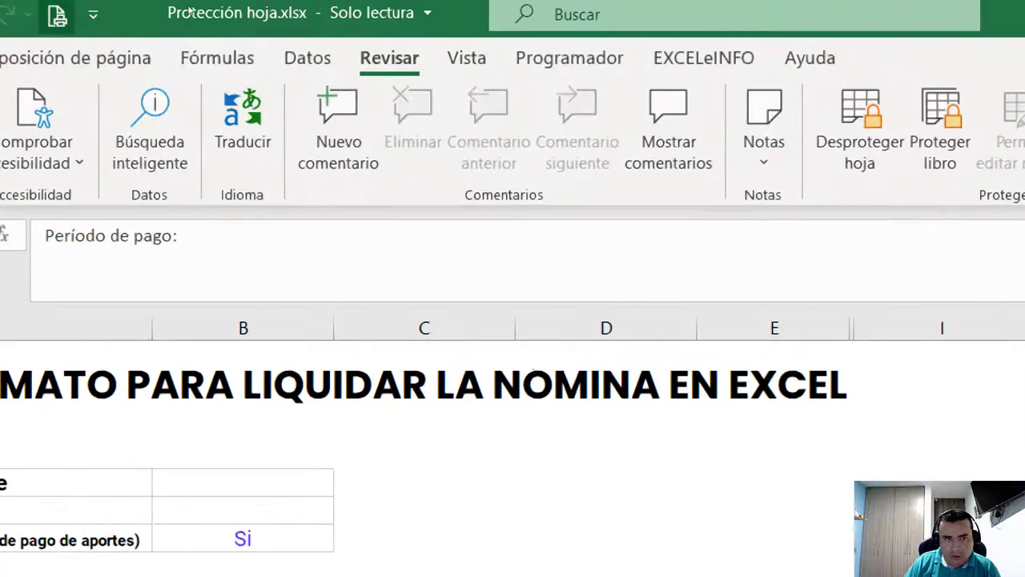
left_click(70, 58)
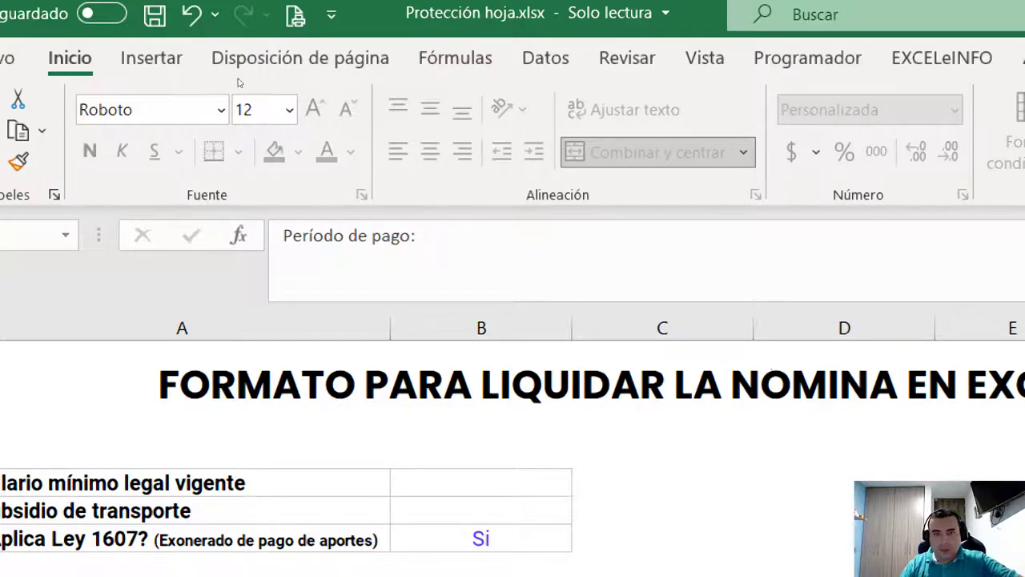
key("alt+h")
key("f")
key("s")
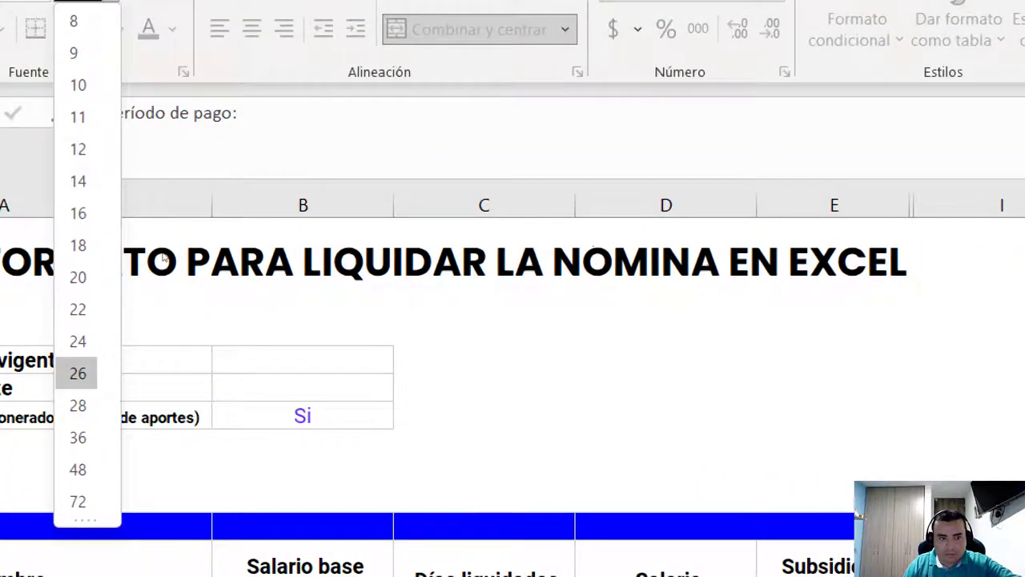
key("Escape")
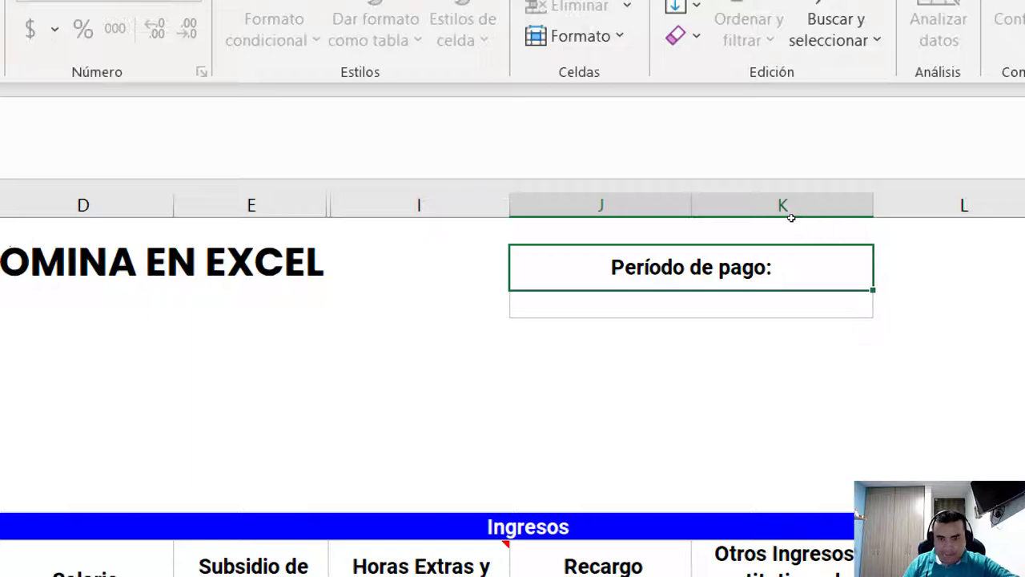
key("Delete")
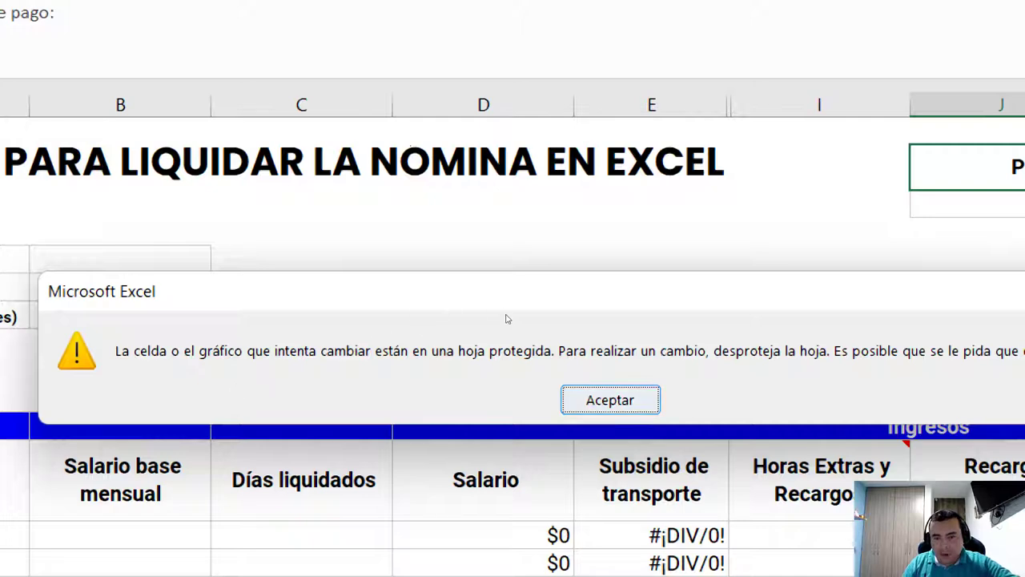
Enter Enero as payment period, 908572 minimum wage and 106.500 transport subsidy.
key("Return")
left_click(791, 213)
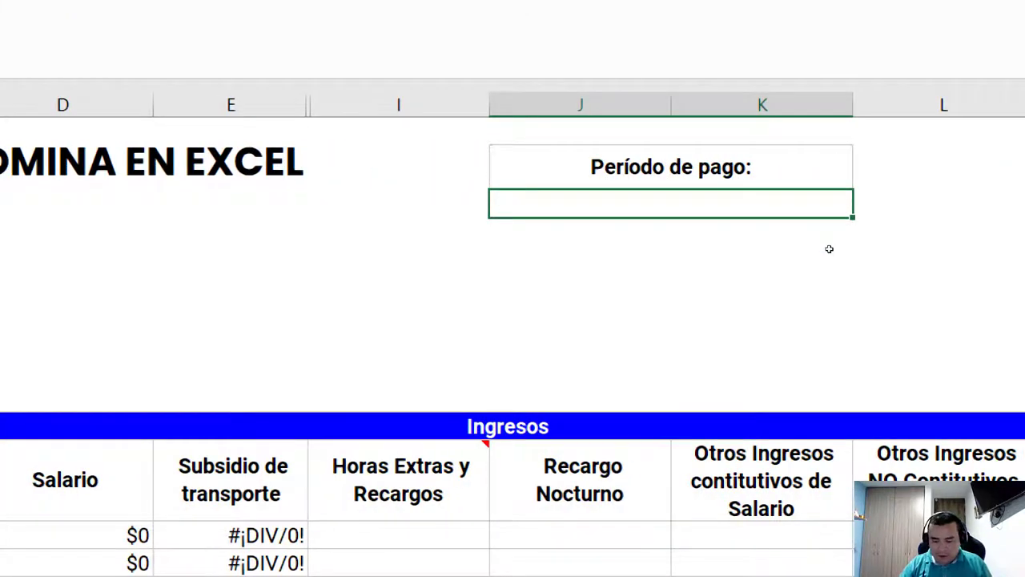
type("Enero")
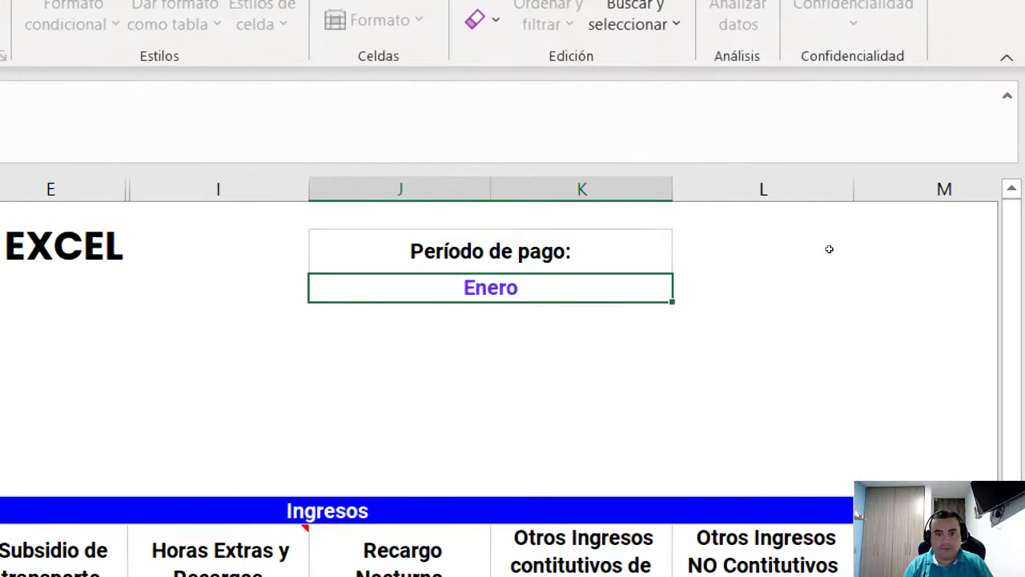
key("Return")
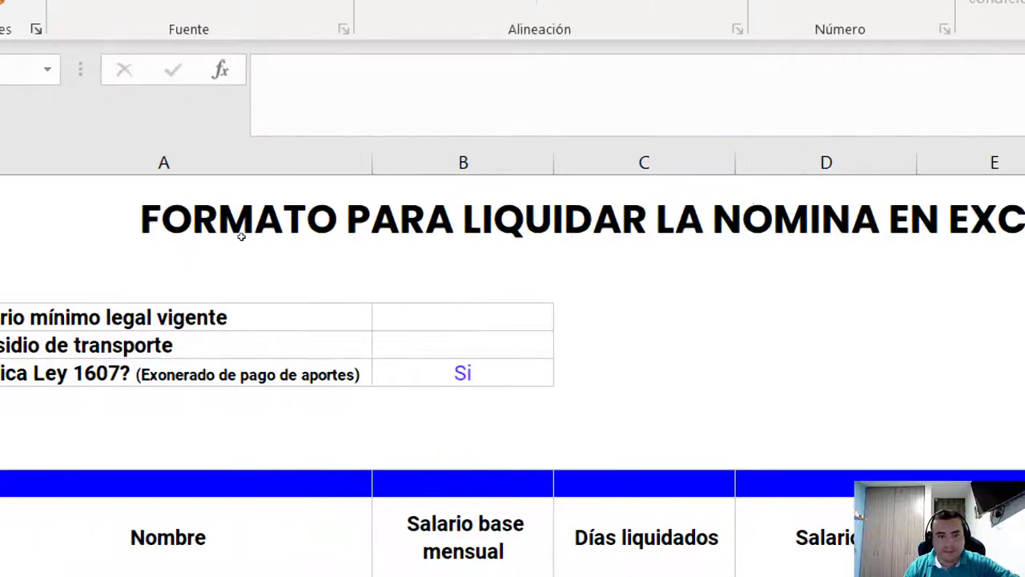
left_click(463, 316)
type("9")
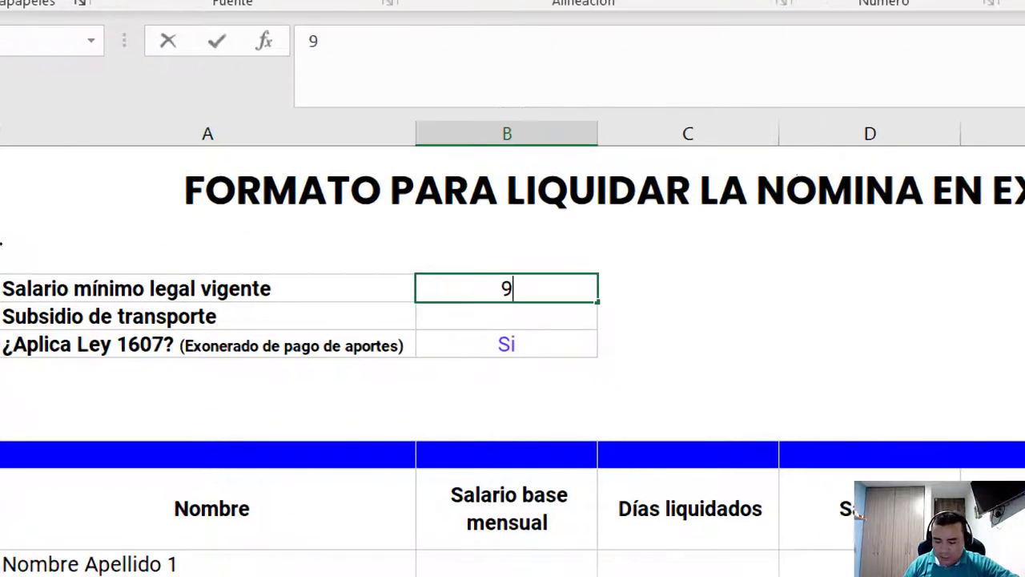
type("08572")
key("Return")
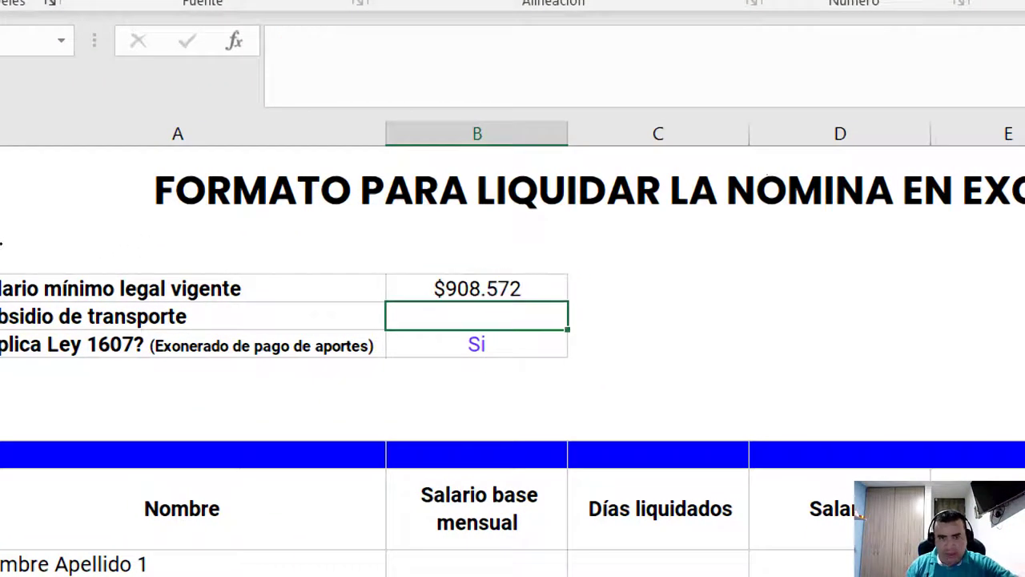
type("106")
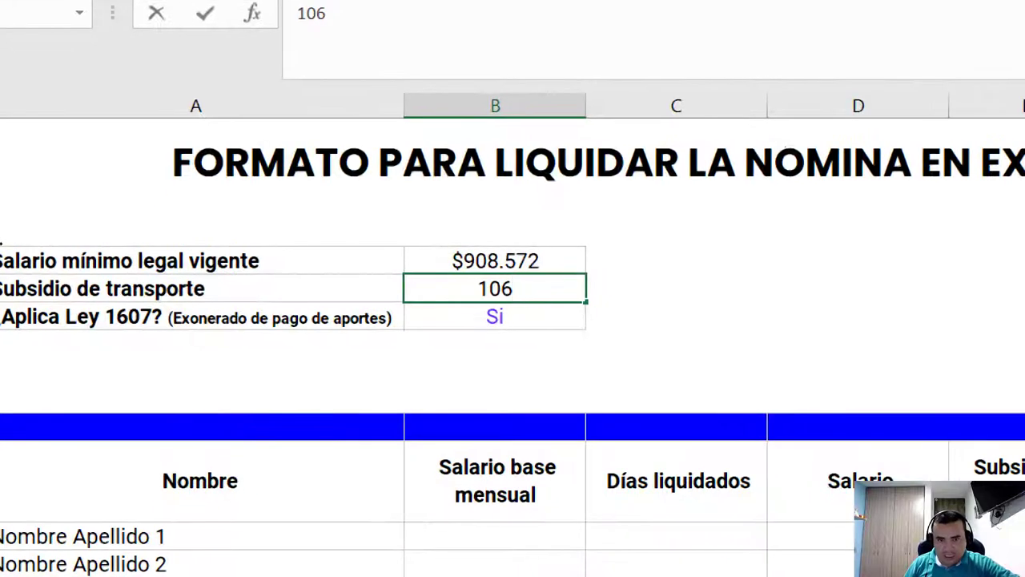
type(".500")
key("Return")
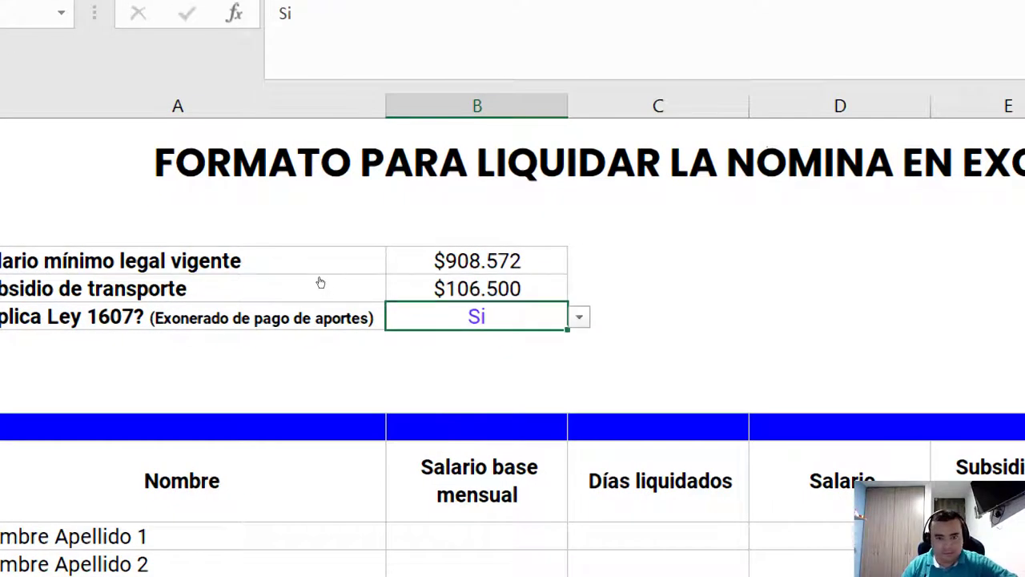
Switch Ley 1607 to No and back to Si, then confirm label A7 is locked.
key("alt+Down")
key("Return")
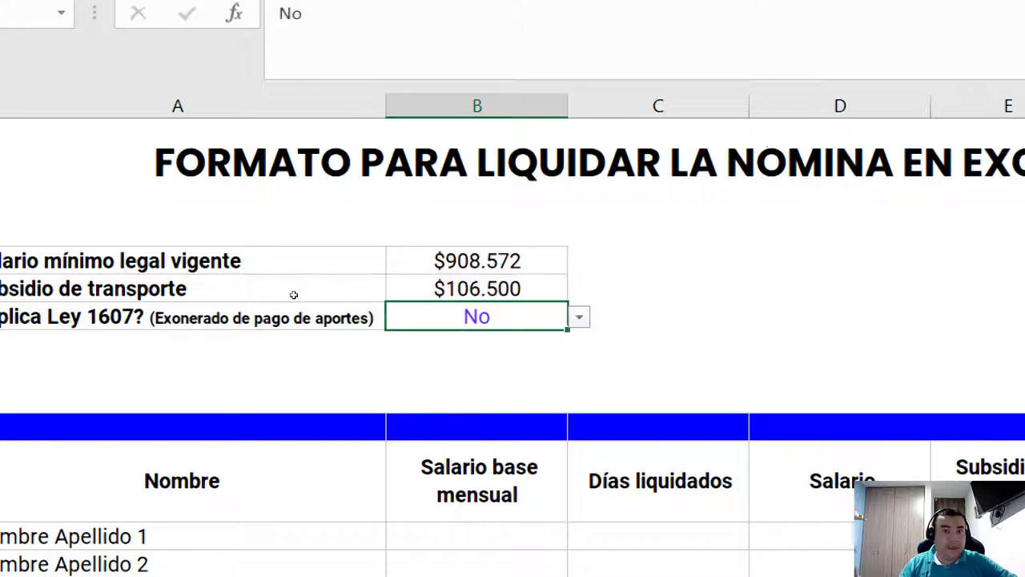
key("alt+Down")
key("Up")
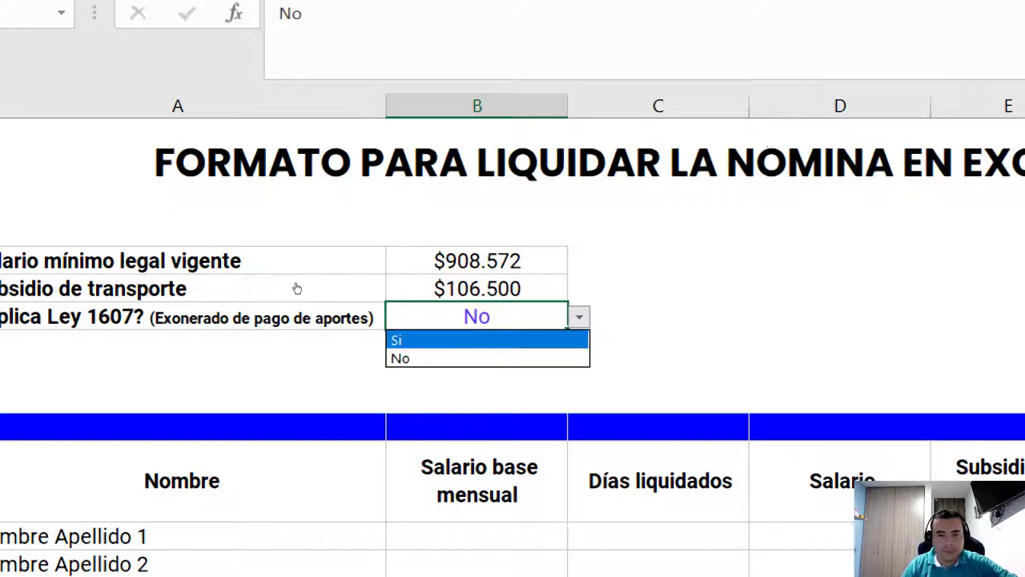
key("Return")
key("Left")
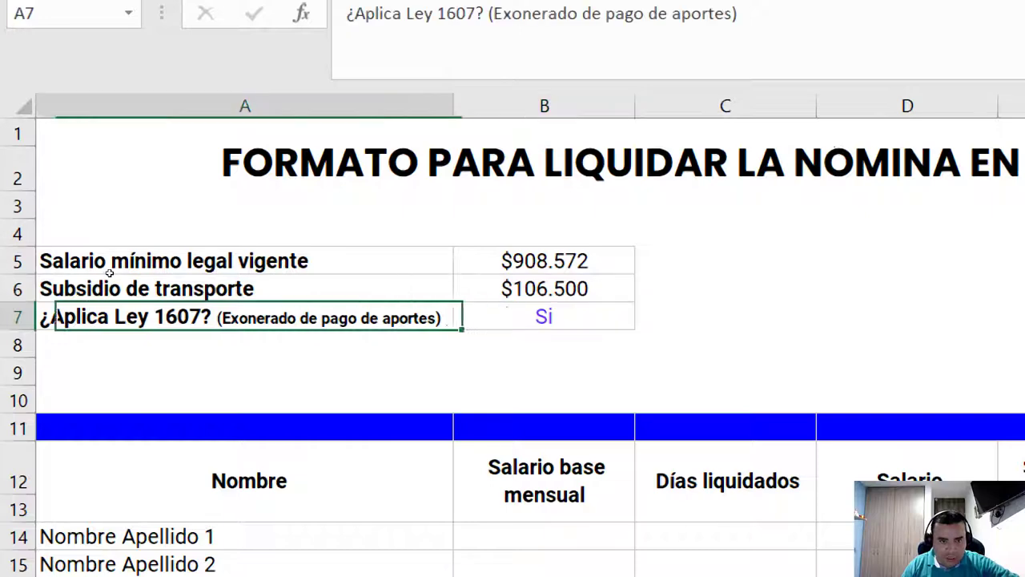
key("Delete")
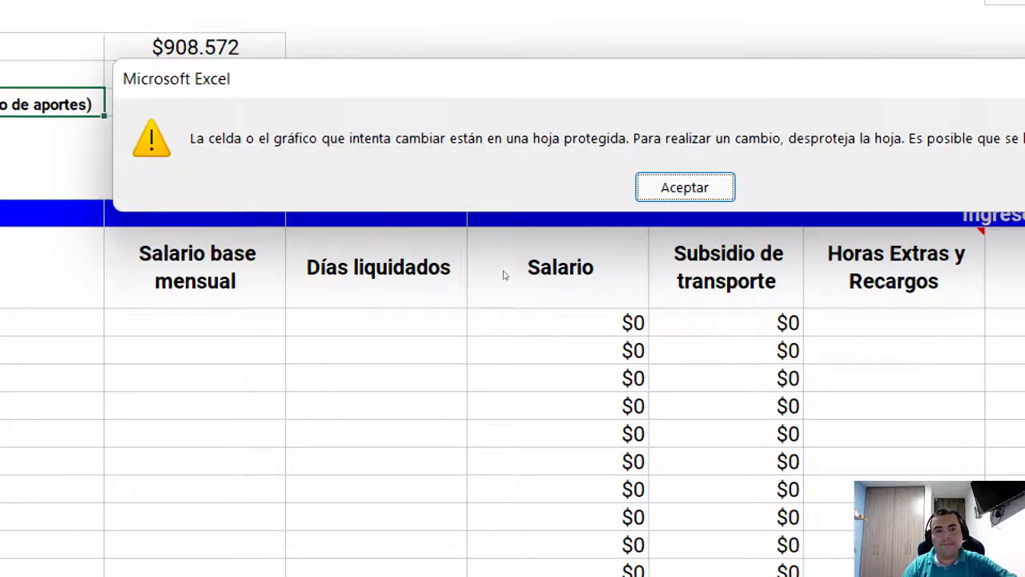
key("Return")
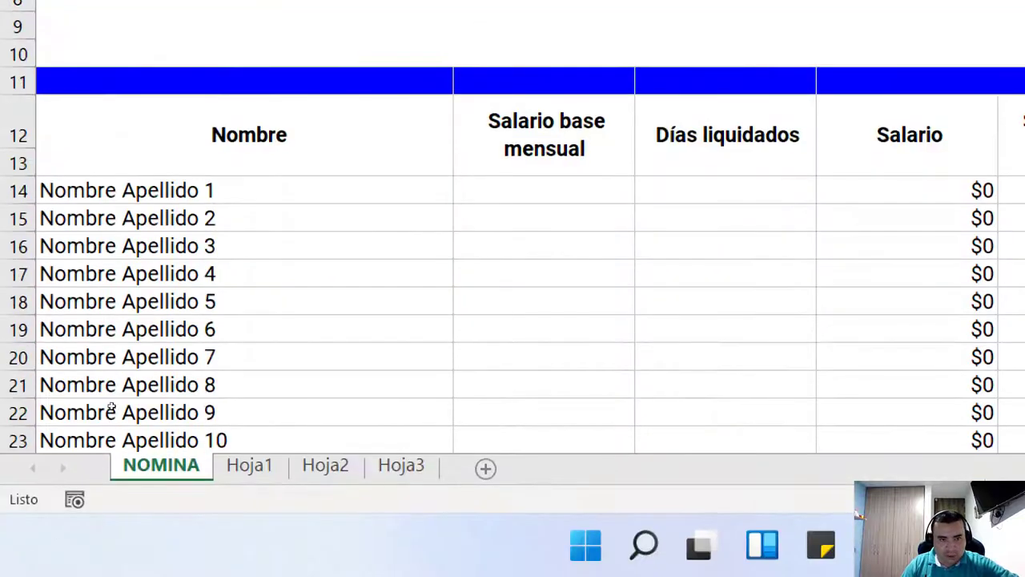
Replace the sample employee names with aa and bb.
key("Down")
key("Down")
key("Down")
key("shift+Down")
key("shift+Down")
key("shift+Down")
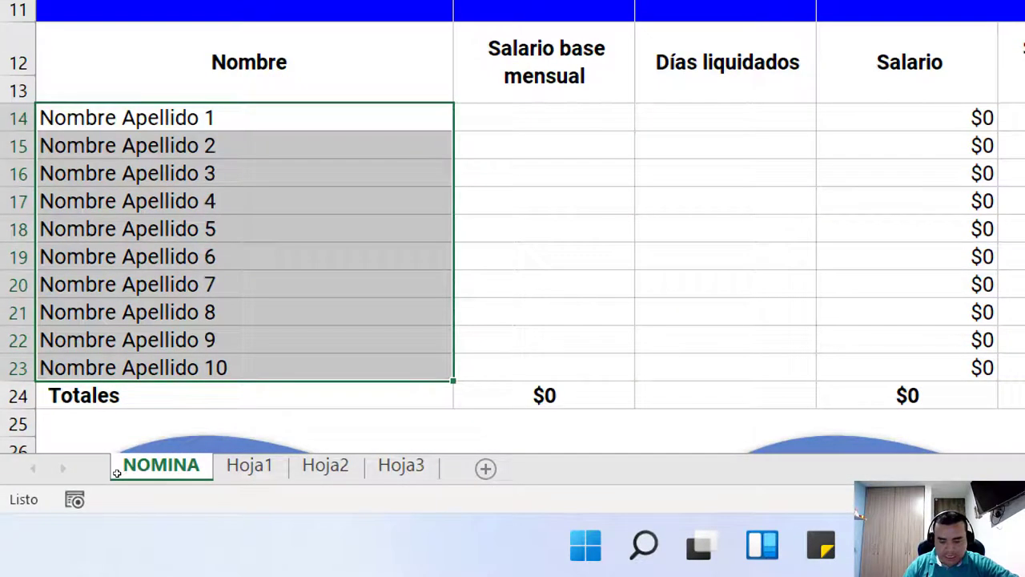
key("Delete")
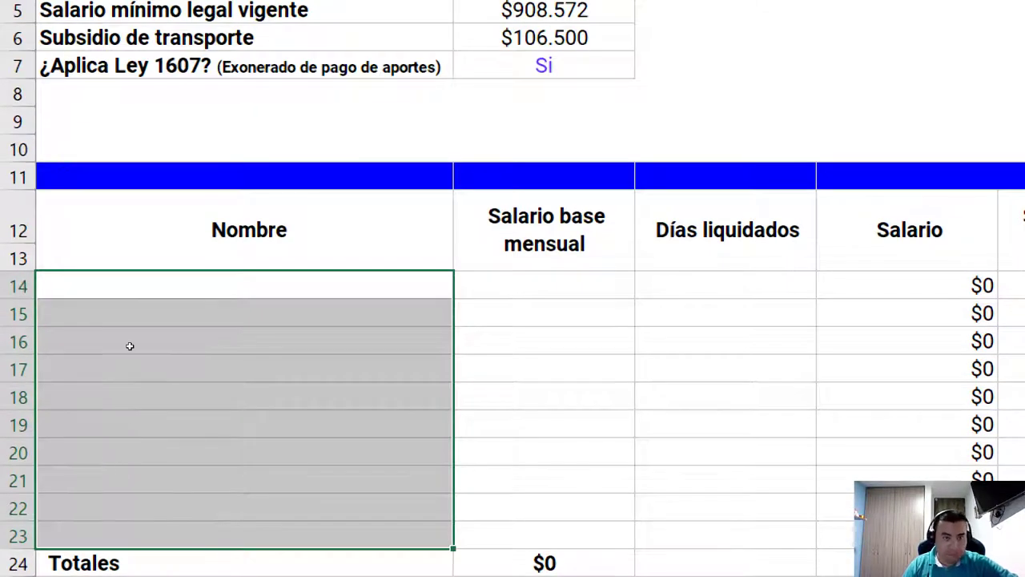
key("Left")
type("aa")
key("Return")
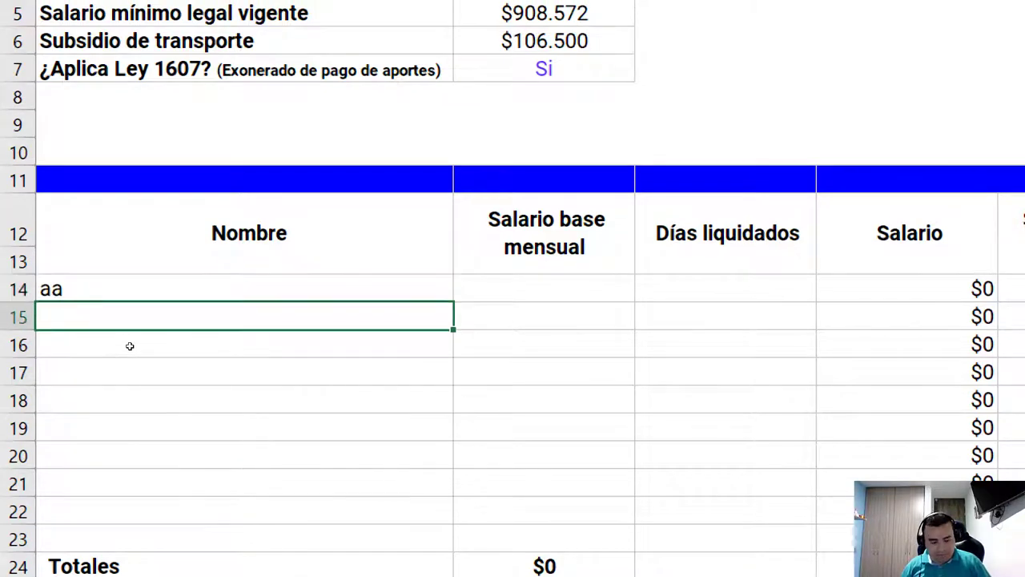
type("b")
type("b")
key("Return")
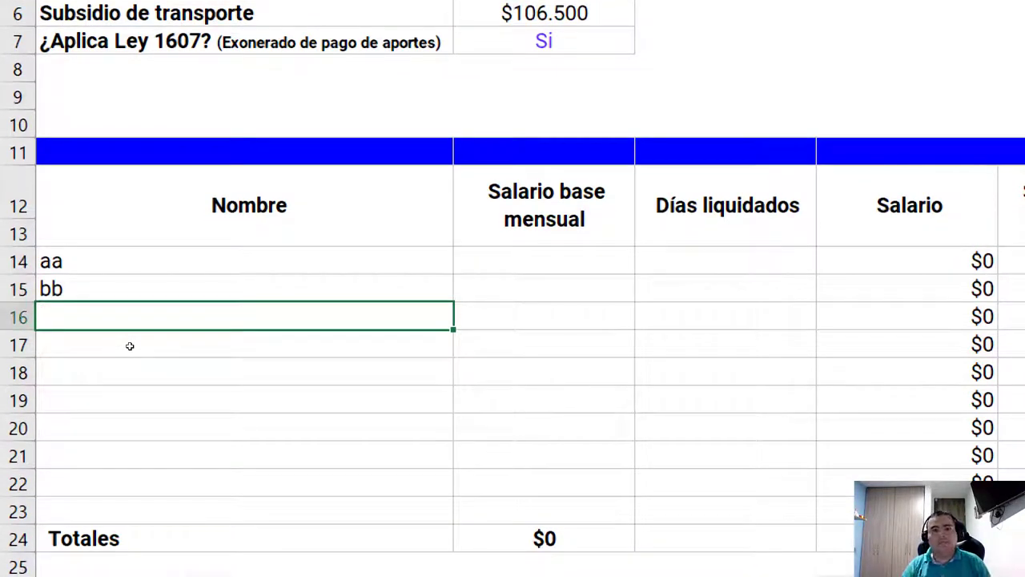
Give employee aa a 1.500.000 base salary and 15 days worked.
key("Up")
key("Up")
key("Right")
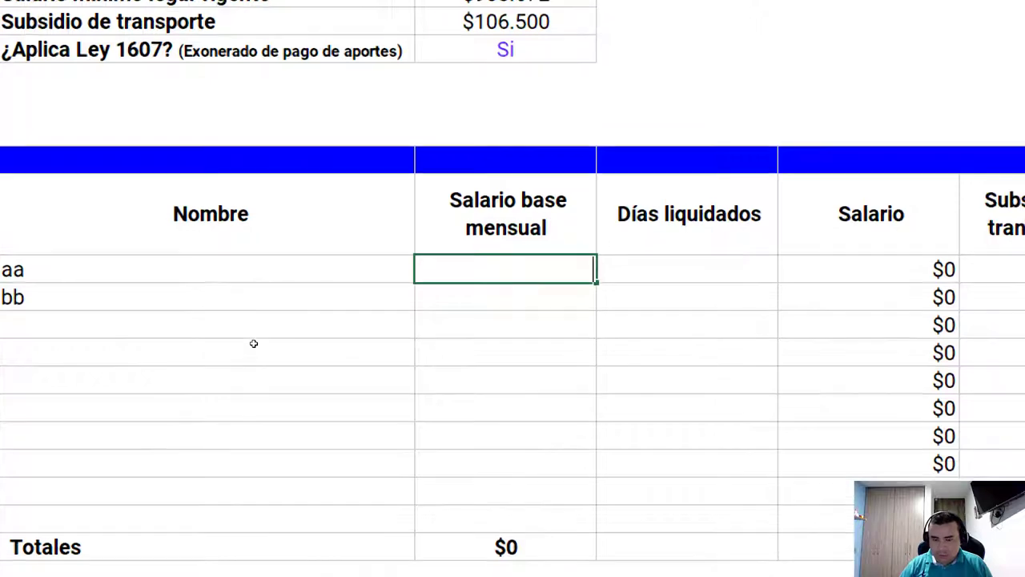
type("1.500.")
type("00000")
key("Return")
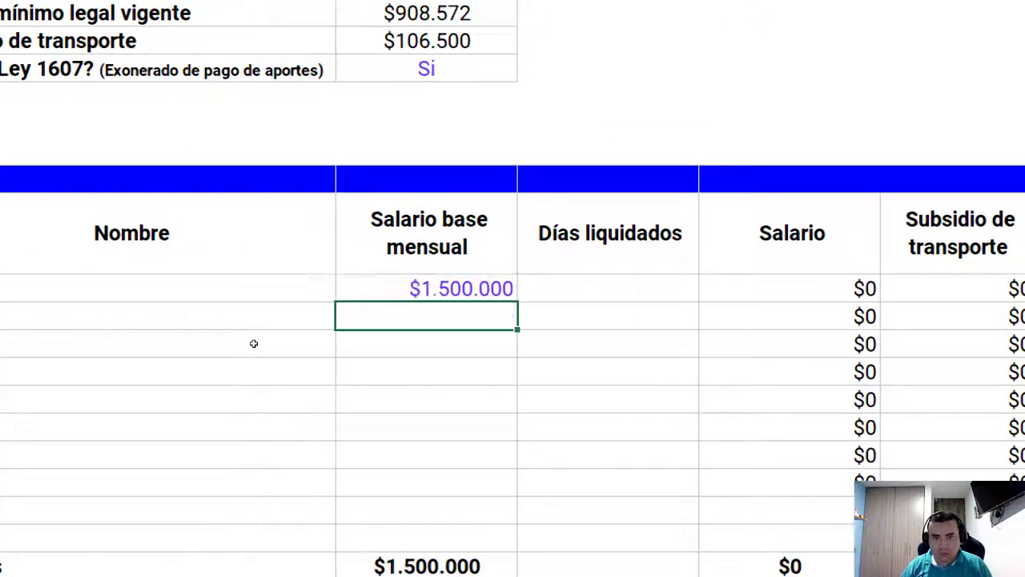
key("Up")
key("Right")
scroll(721, 355, "right", 5)
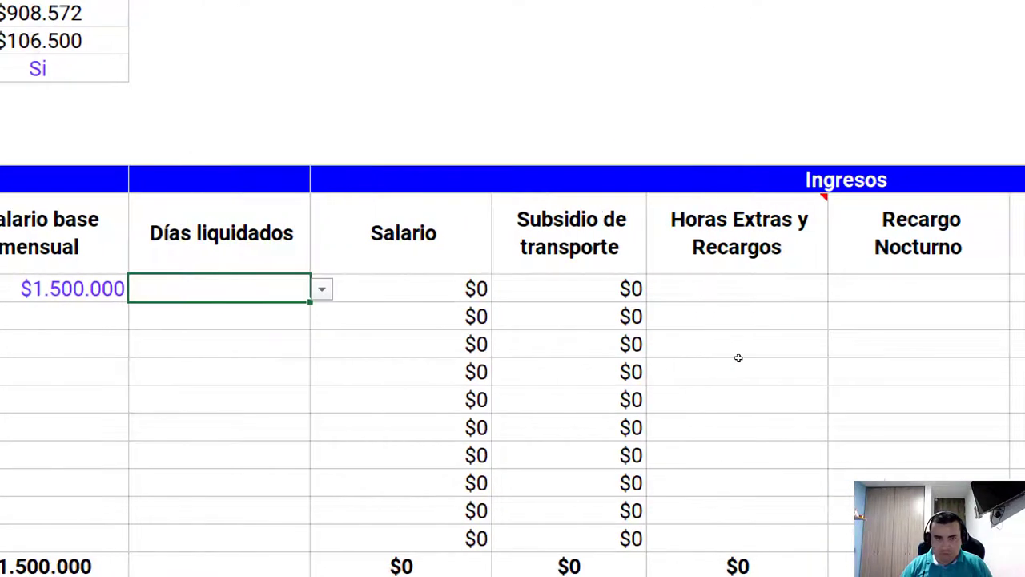
type("15")
key("Return")
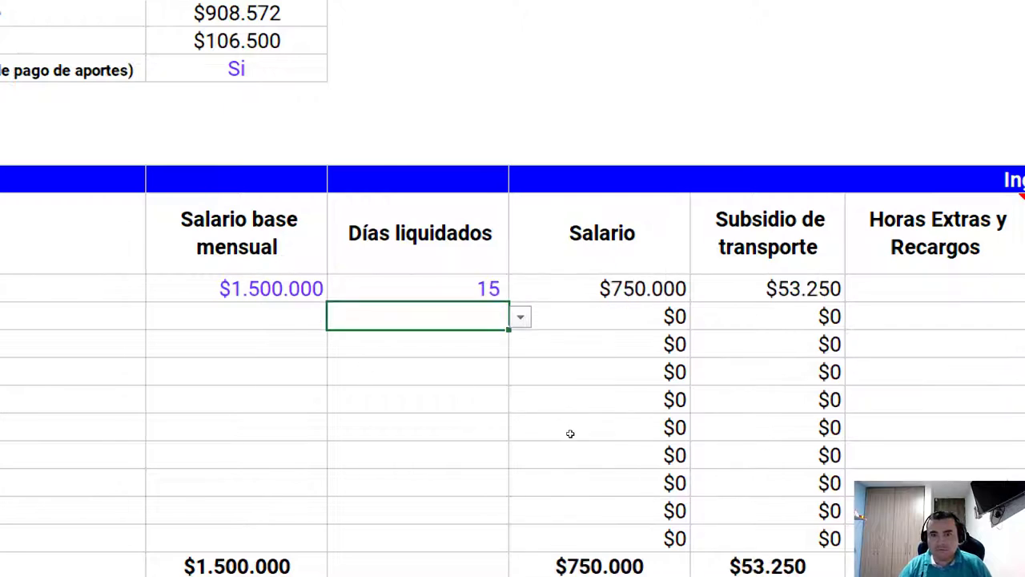
Try overwriting a protected Base seguridad social formula and dismiss the warning.
scroll(548, 354, "right", 5)
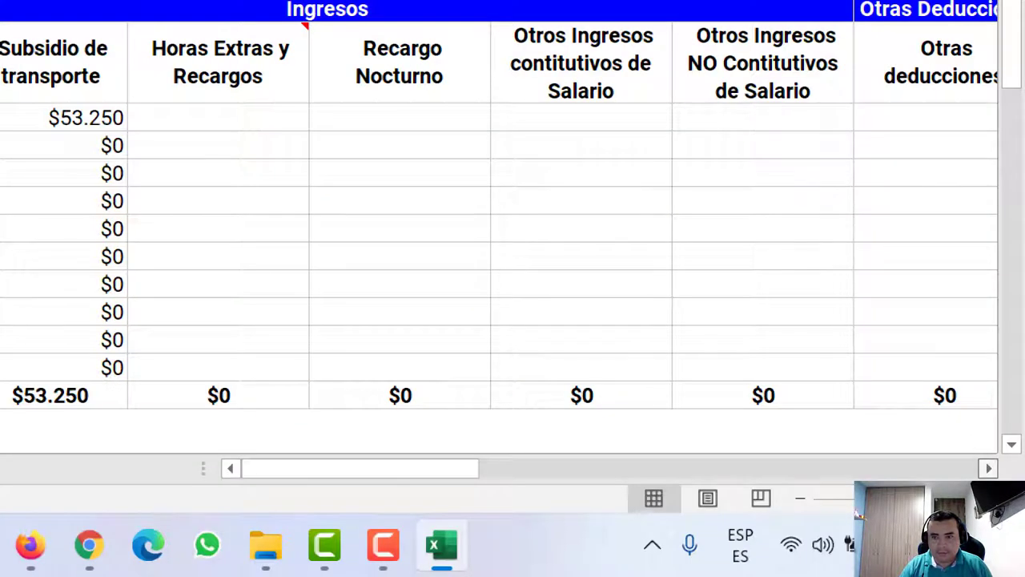
scroll(499, 227, "right", 2)
scroll(499, 226, "right", 1)
scroll(500, 227, "right", 1)
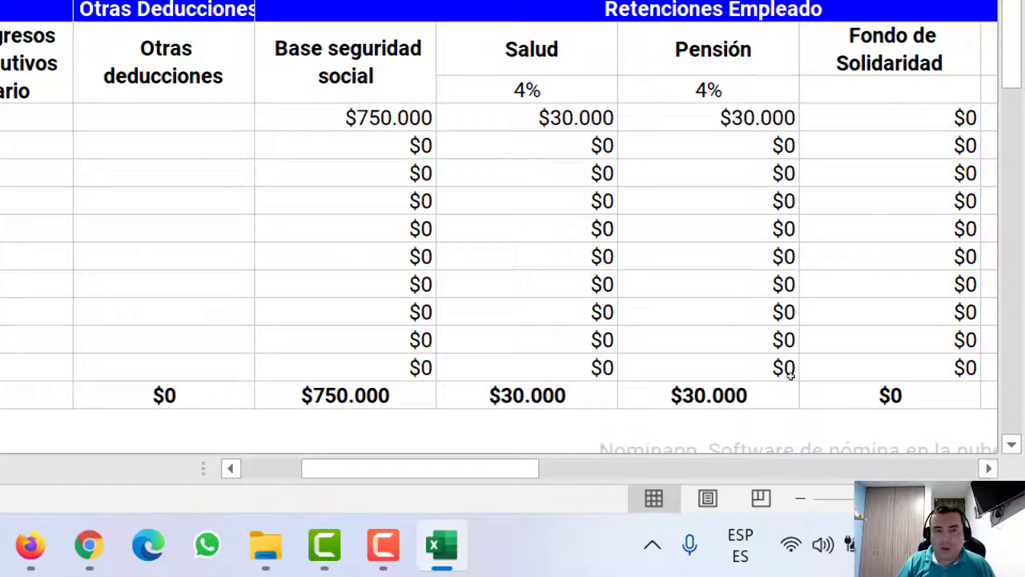
key("ctrl+z")
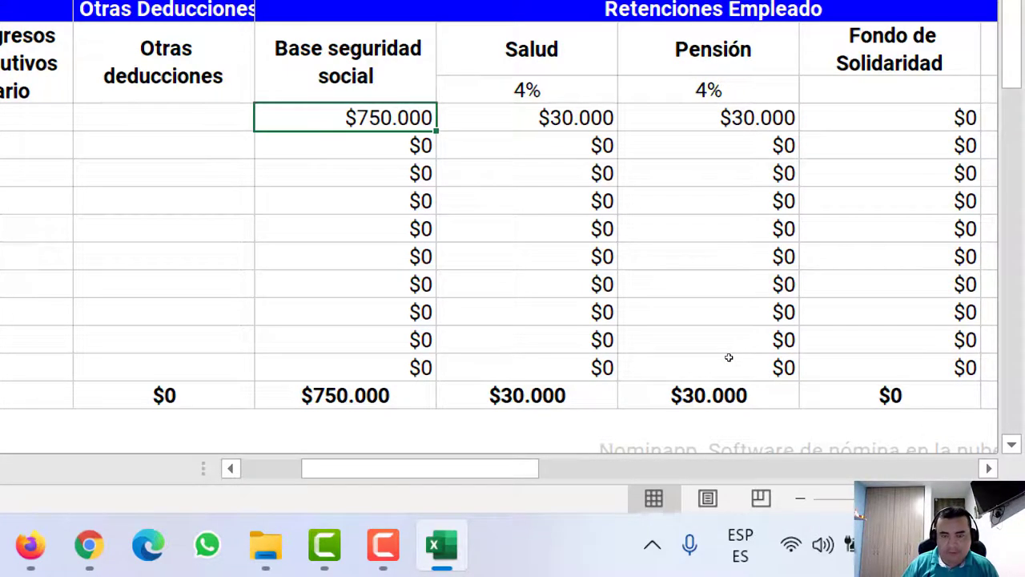
key("Delete")
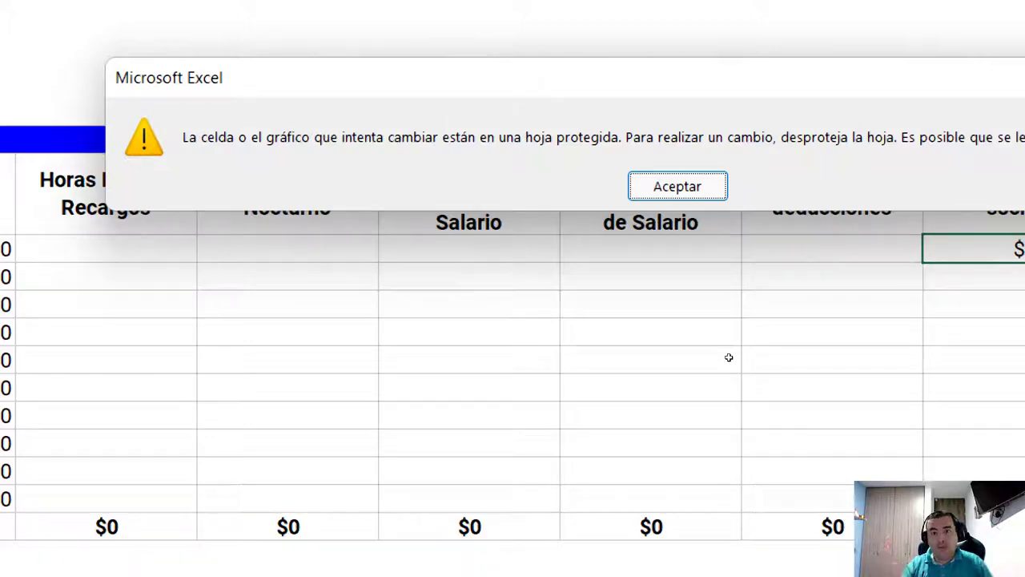
key("Return")
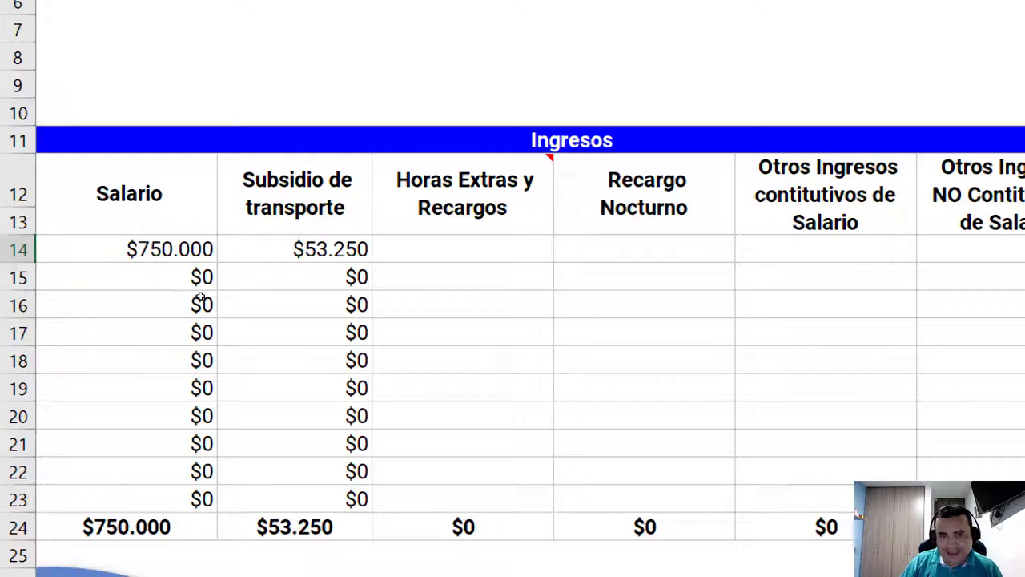
key("Up")
key("Up")
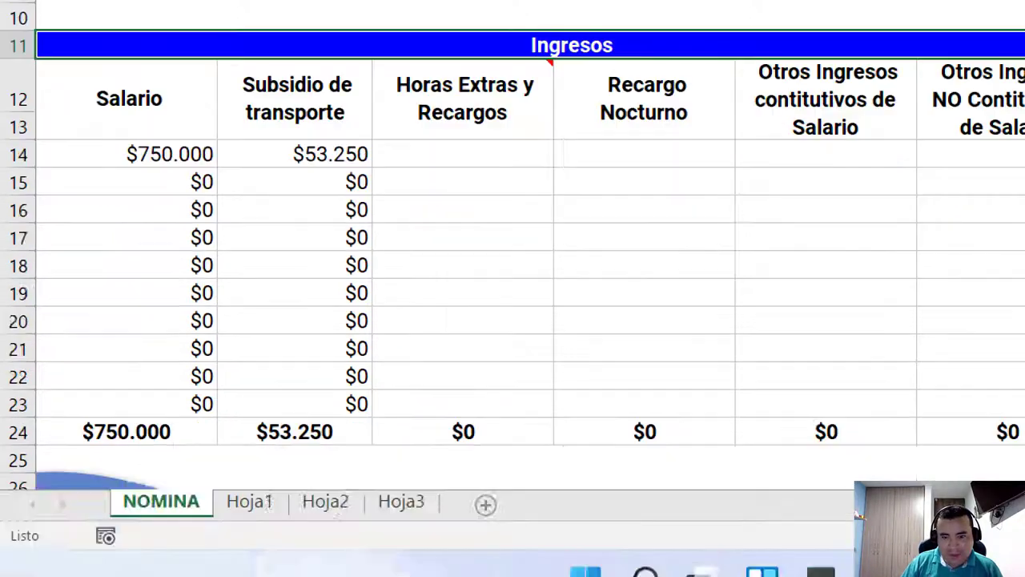
left_click_drag(609, 468, 637, 529)
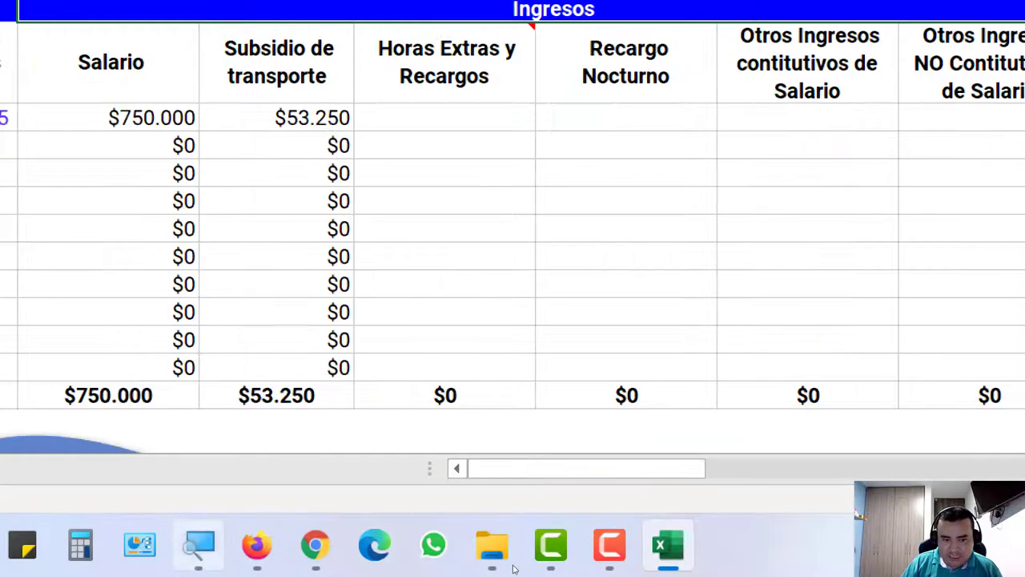
left_click(200, 545)
left_click(50, 460)
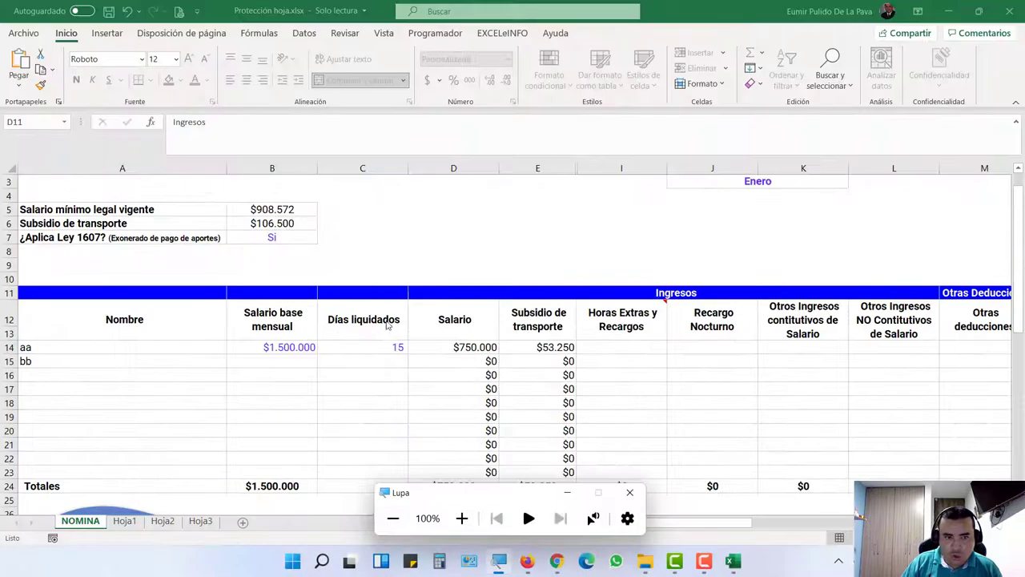
Unprotect the payroll sheet using its password.
left_click(213, 294)
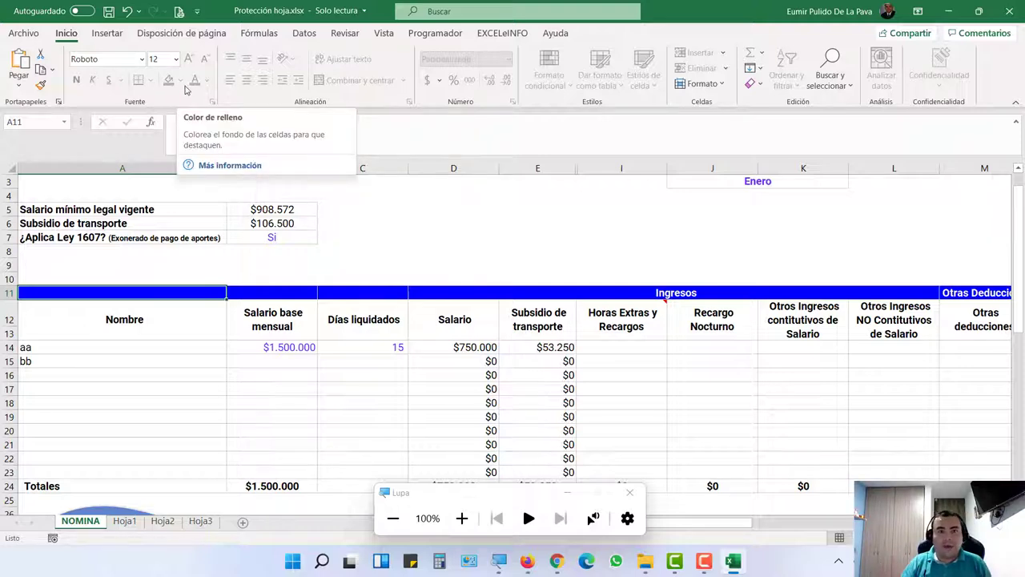
left_click(344, 33)
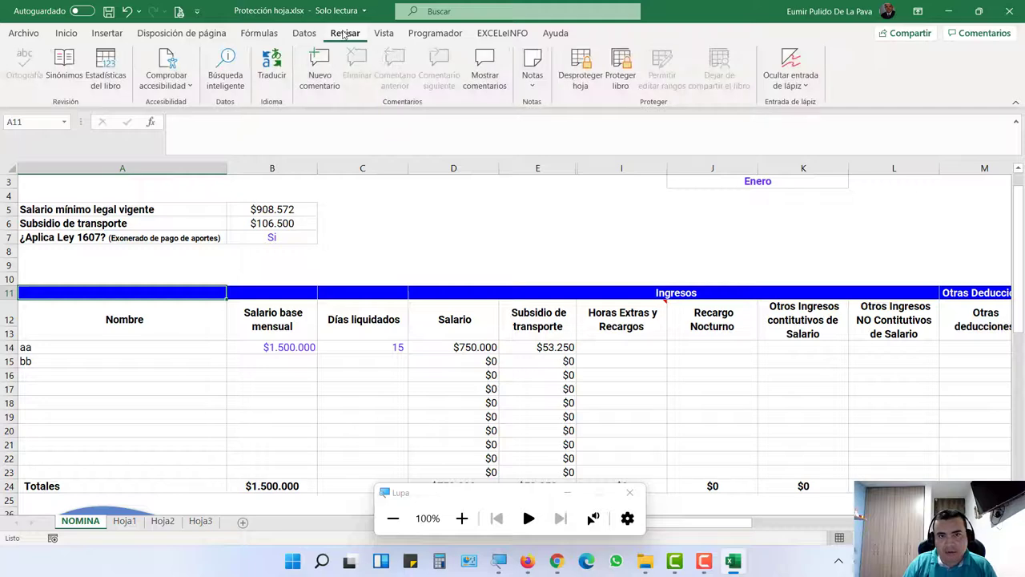
left_click(564, 77)
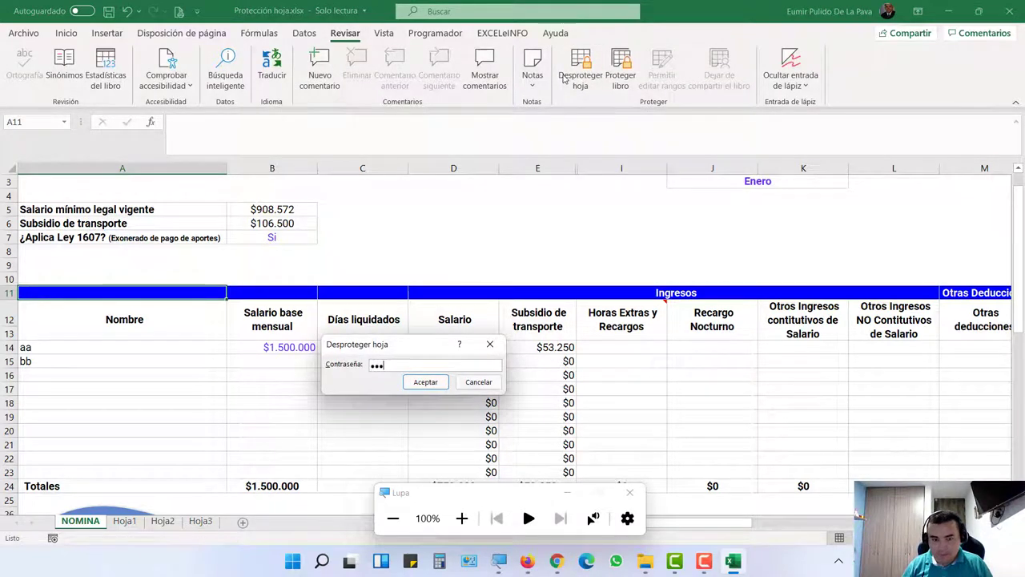
key("Return")
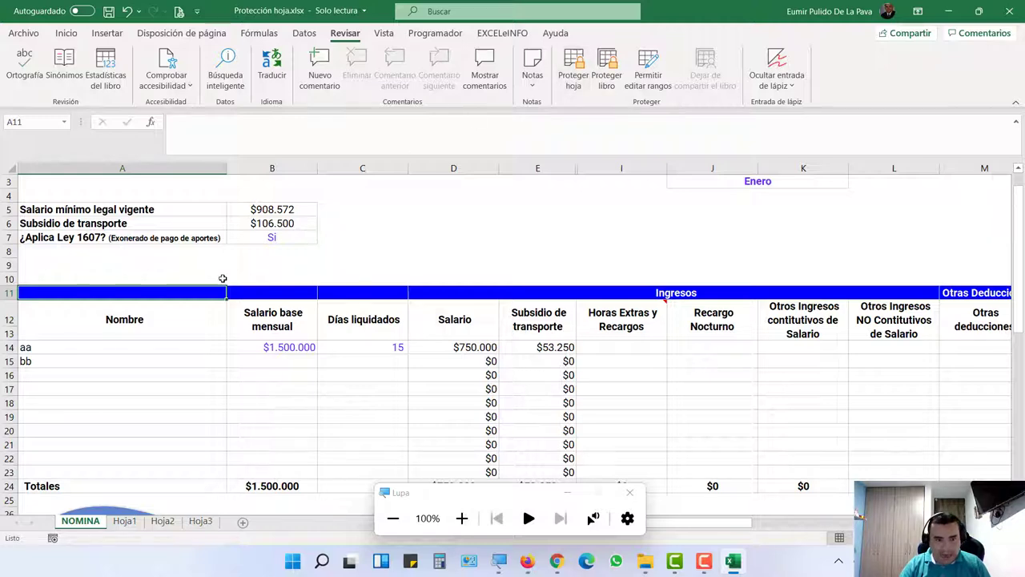
Fill the row 11 header band through column AC with purple.
left_click_drag(208, 290, 1022, 287)
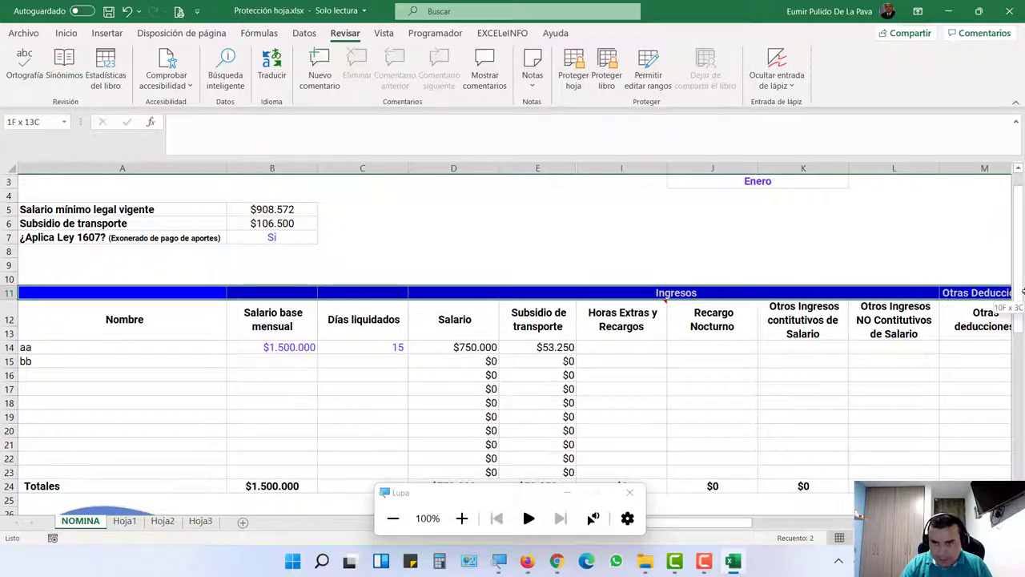
left_click_drag(1022, 287, 761, 293)
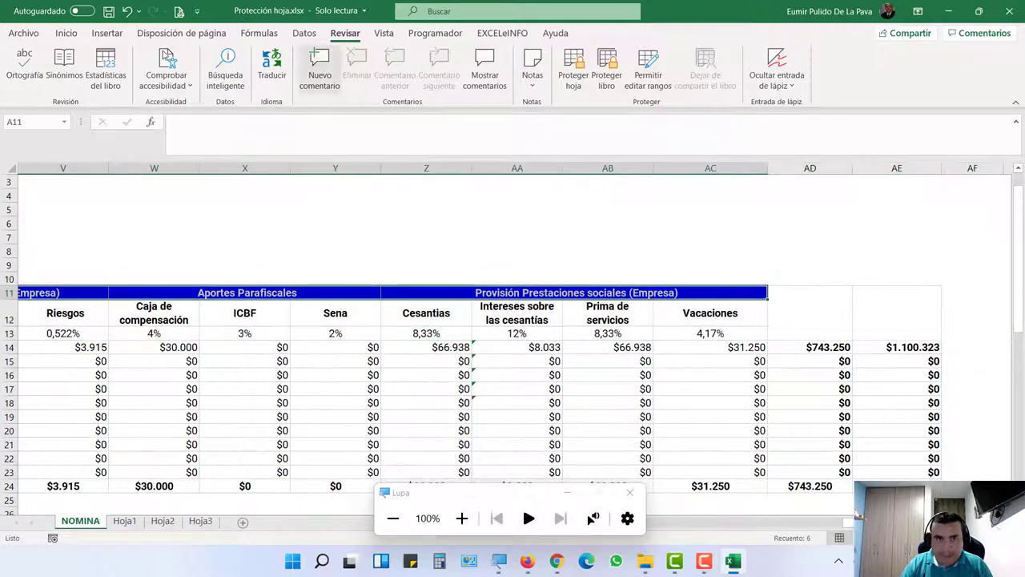
left_click(66, 33)
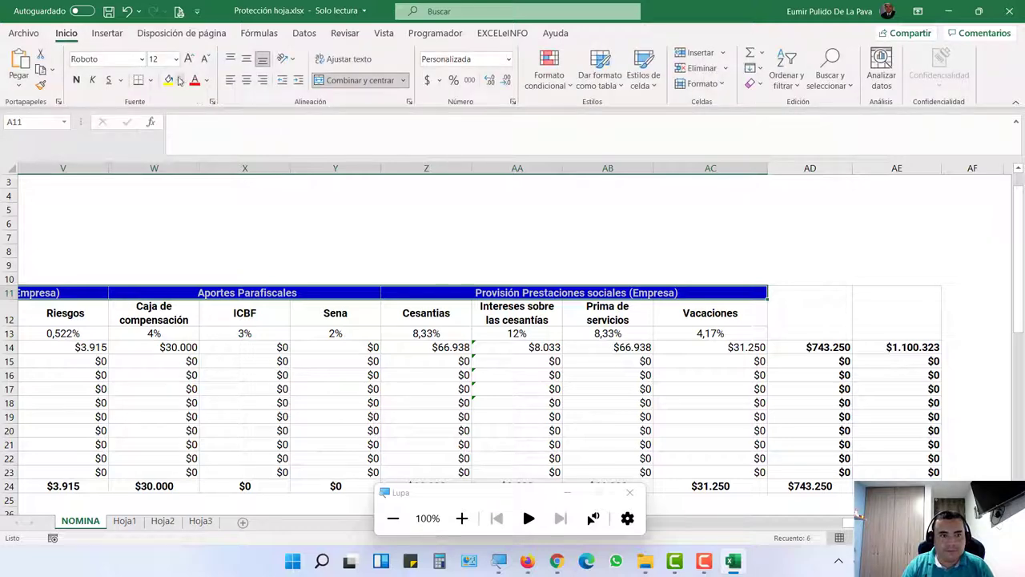
left_click(180, 80)
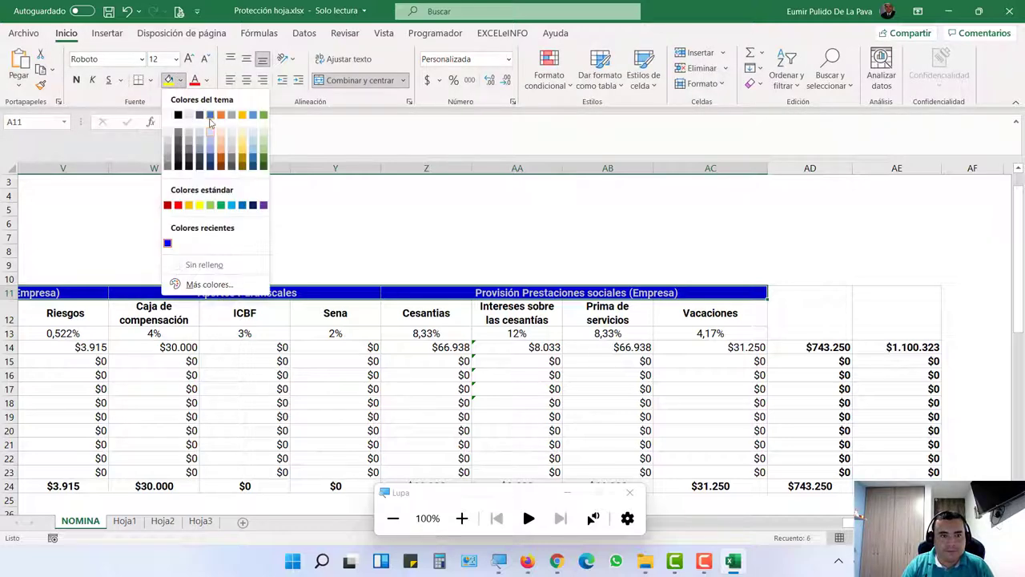
left_click(263, 206)
scroll(577, 356, "left", 10)
left_click(167, 306)
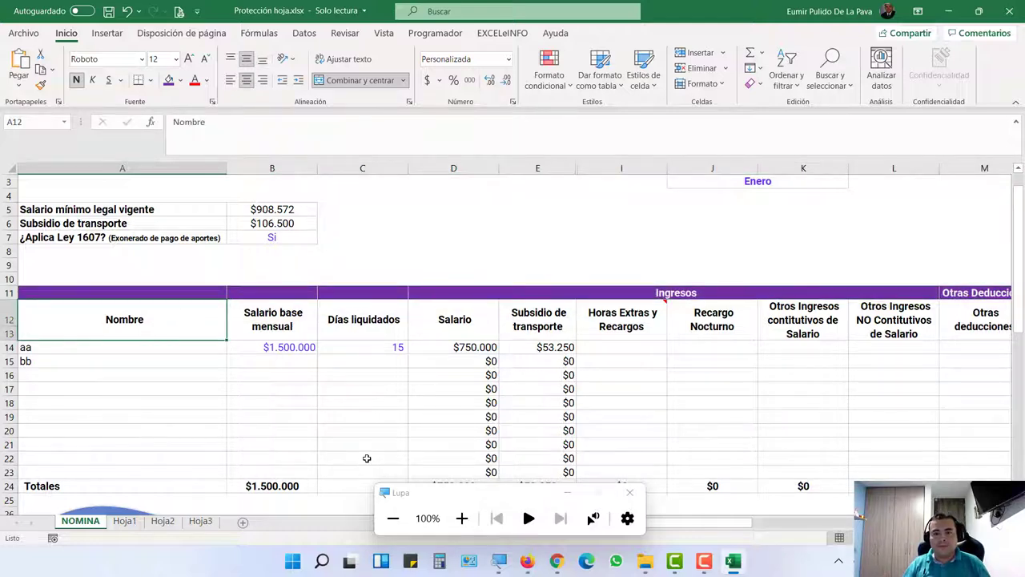
scroll(375, 445, "down", 3)
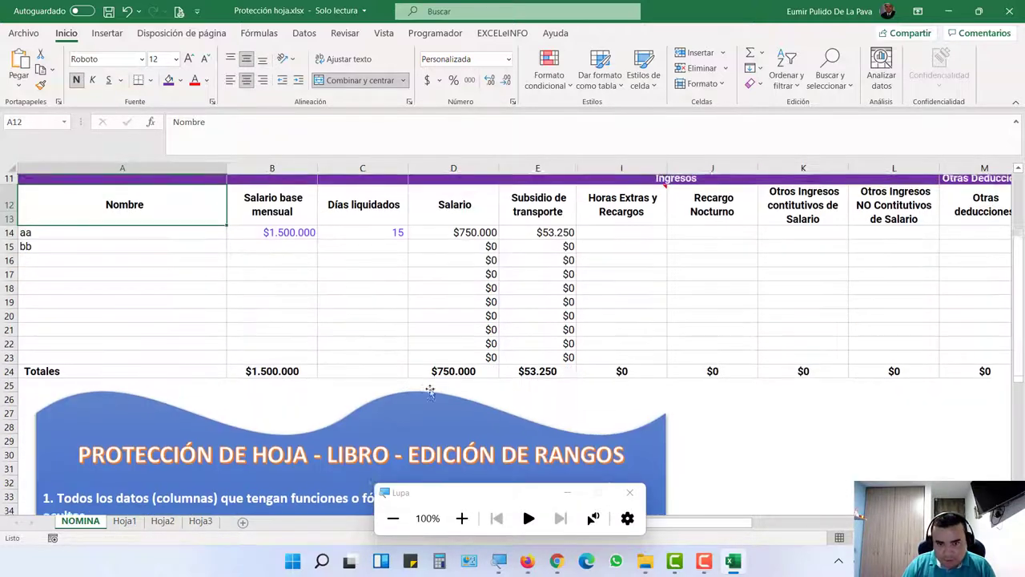
scroll(721, 193, "up", 2)
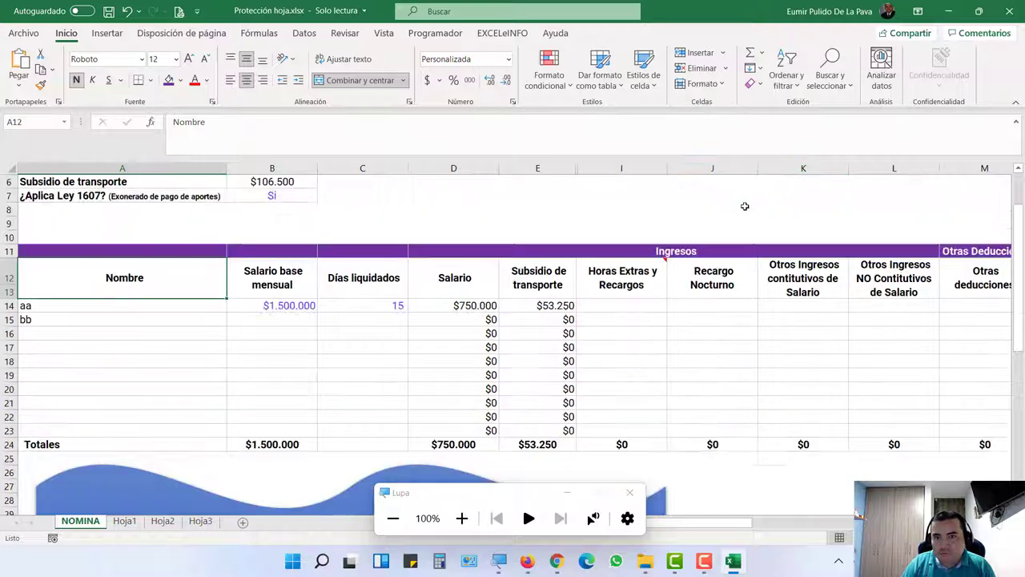
Insert a new column J headed Préstamos before Recargo Nocturno.
right_click(715, 169)
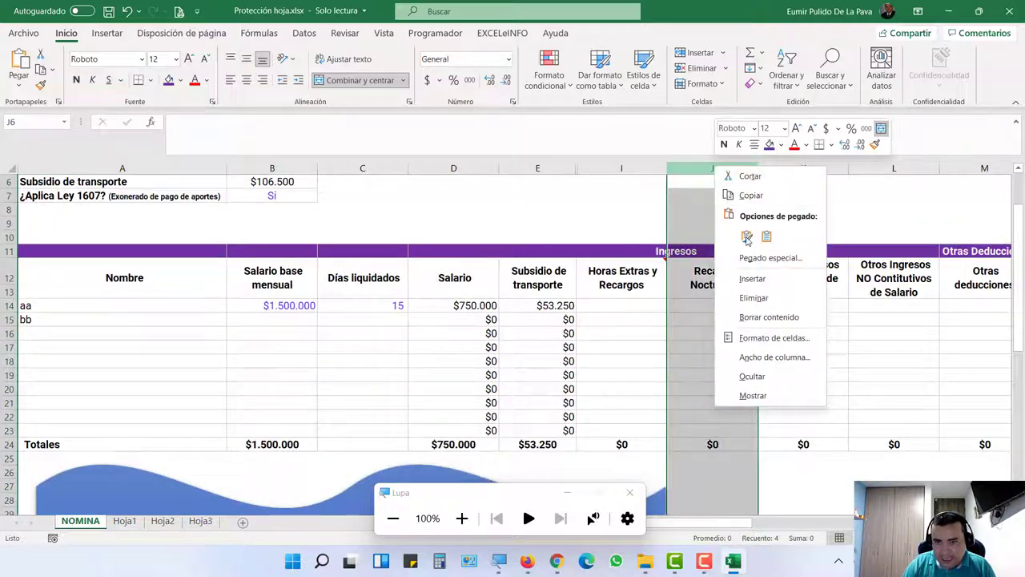
left_click(753, 278)
left_click(699, 296)
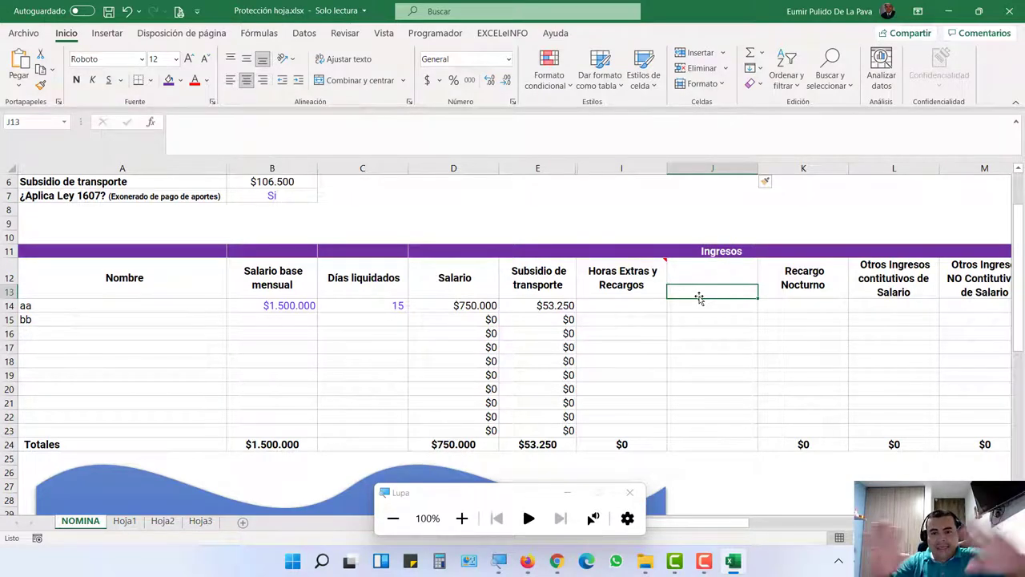
left_click(713, 277)
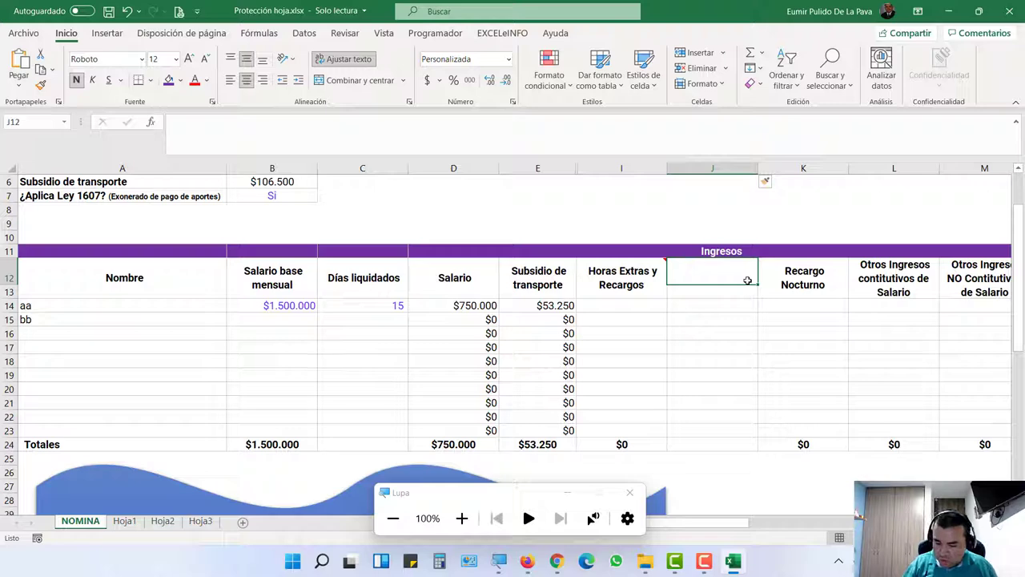
type("Pré")
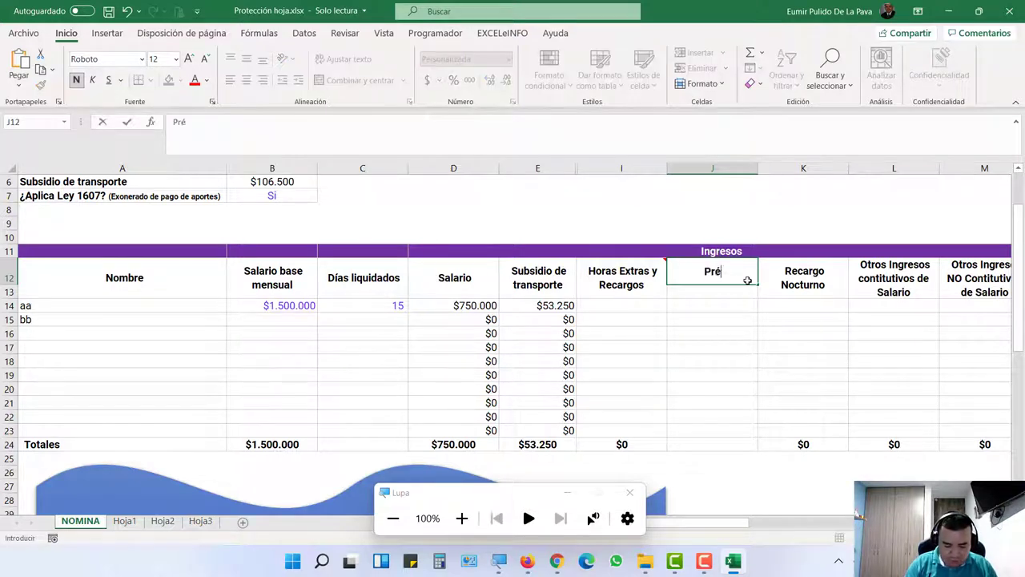
type("stamos")
key("Return")
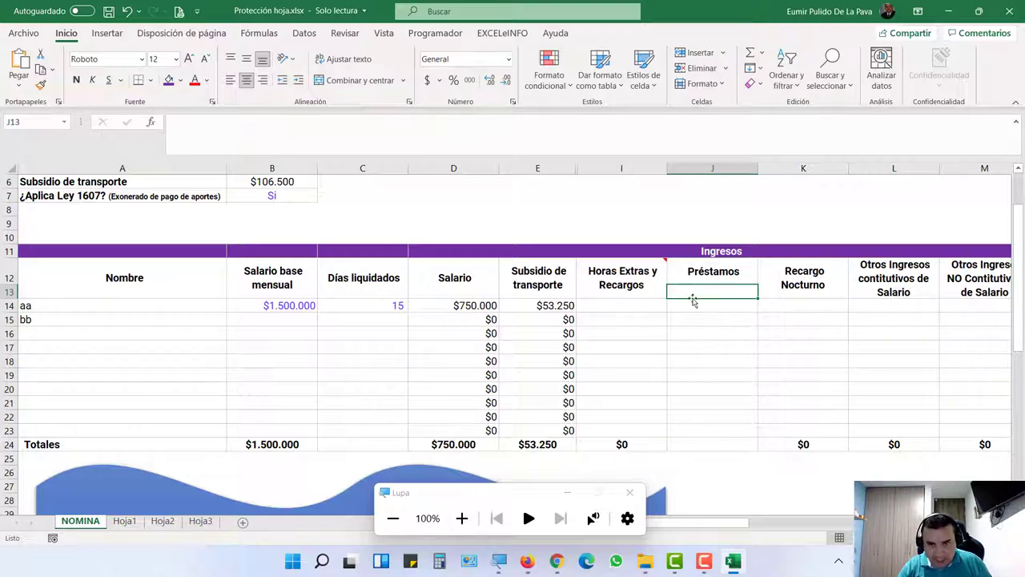
Toggle the Bloqueada setting off for cells J13:J23.
left_click_drag(693, 293, 708, 439)
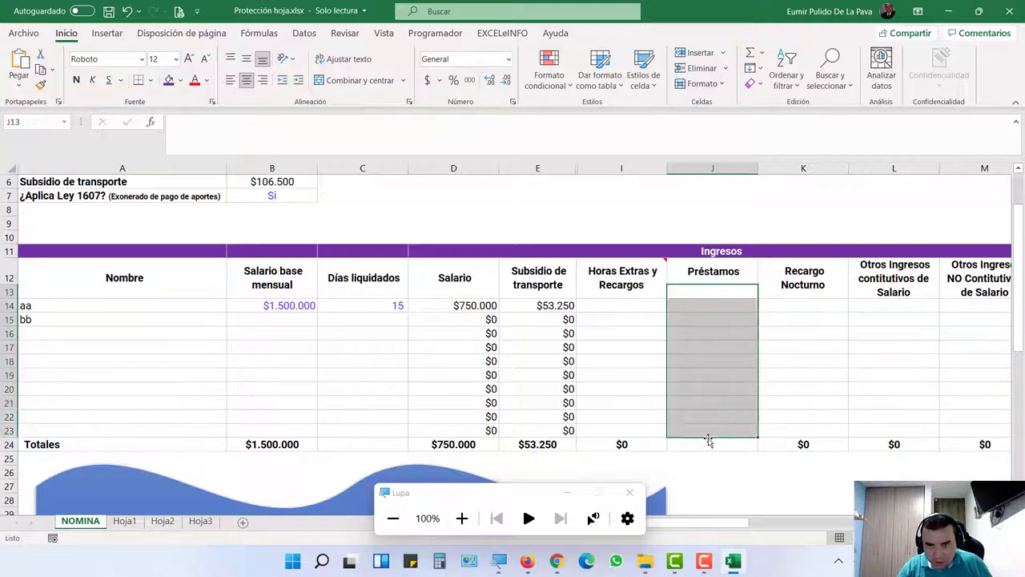
right_click(715, 383)
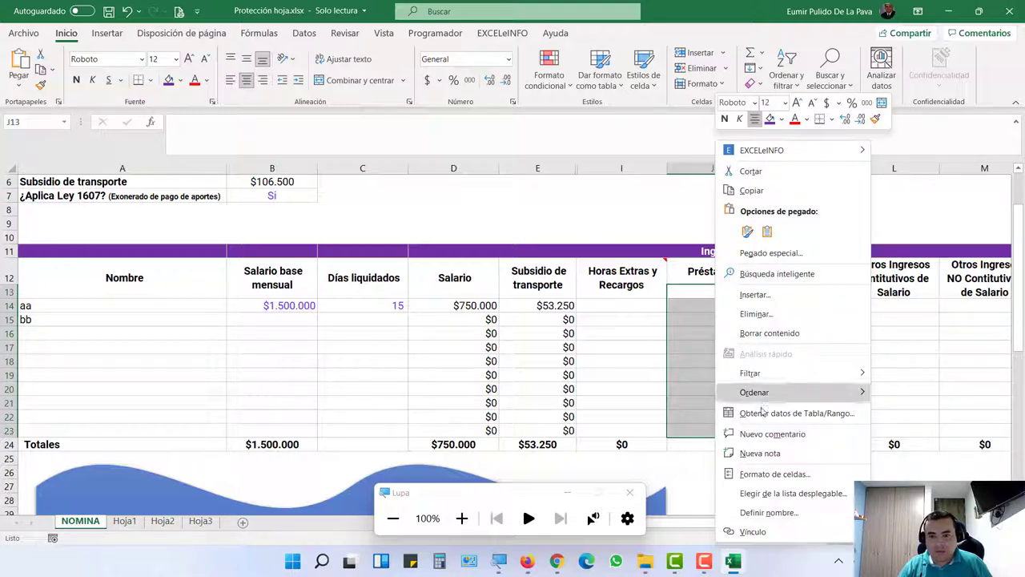
left_click(759, 475)
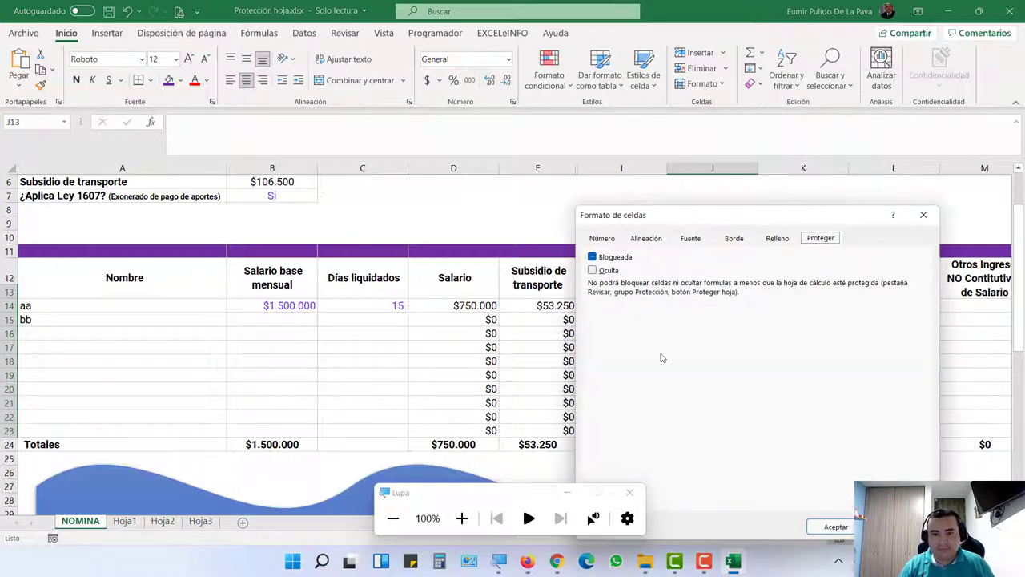
left_click(594, 257)
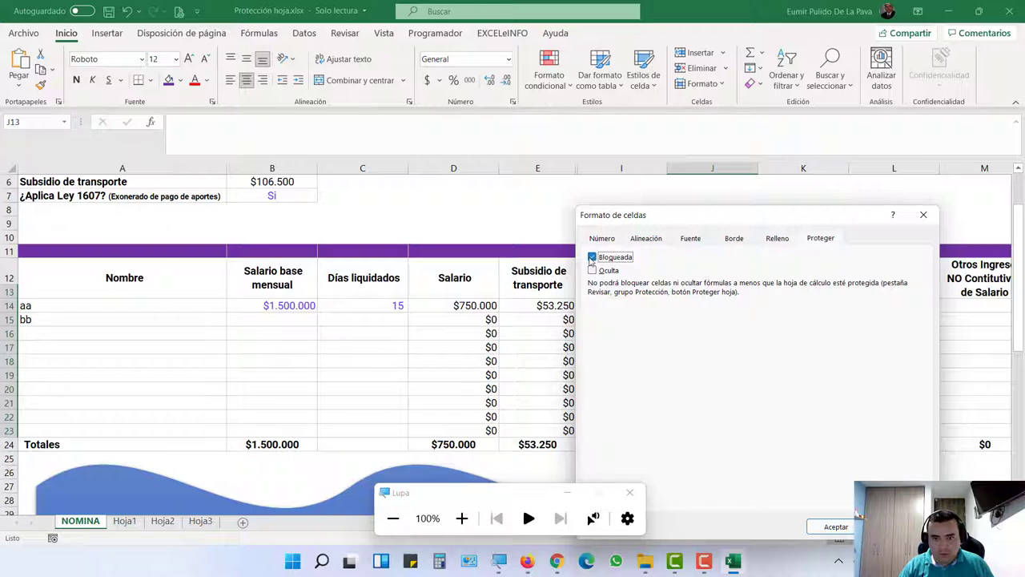
left_click(835, 526)
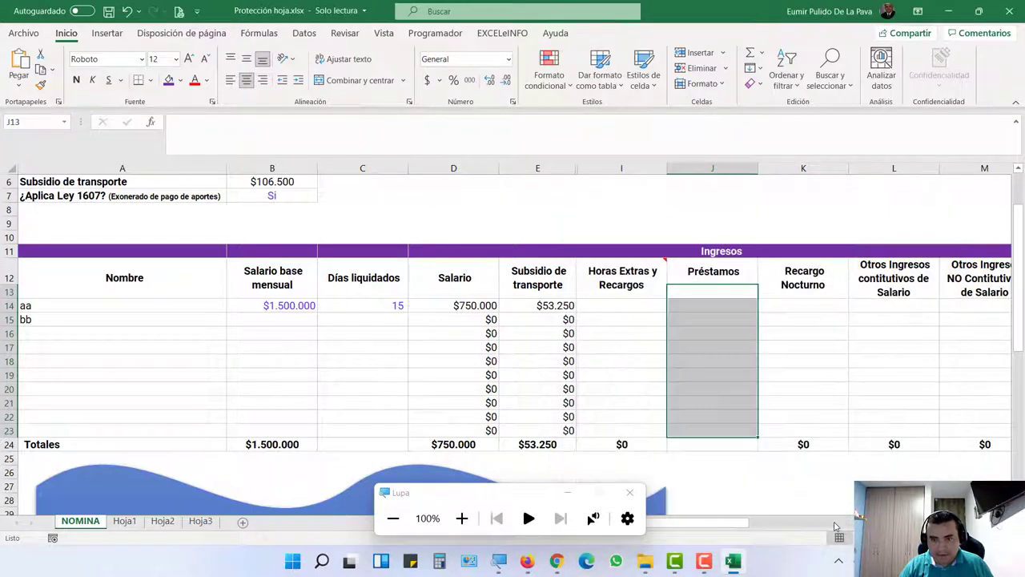
Protect the NOMINA sheet with a password, confirming it.
left_click(344, 33)
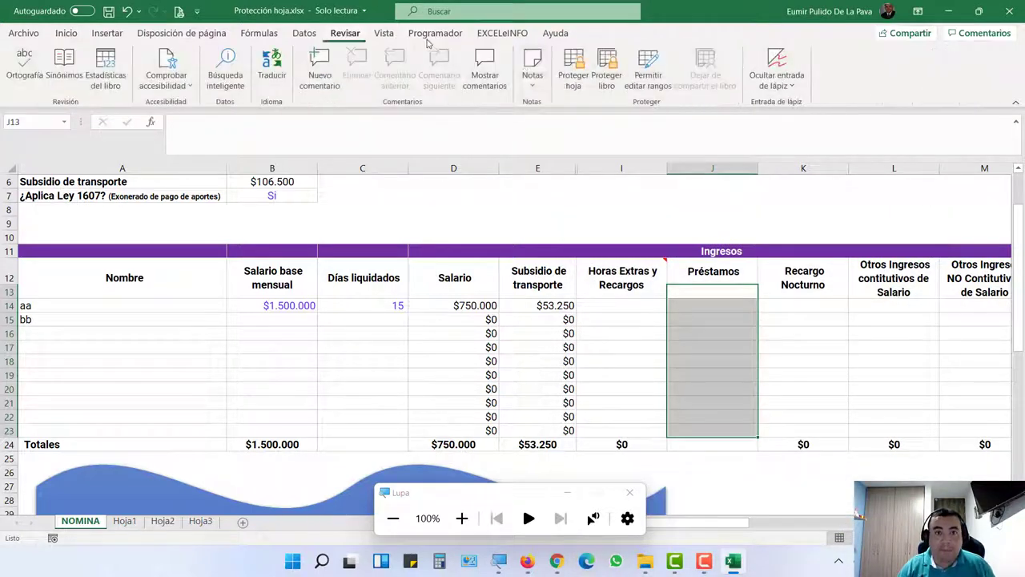
left_click(566, 80)
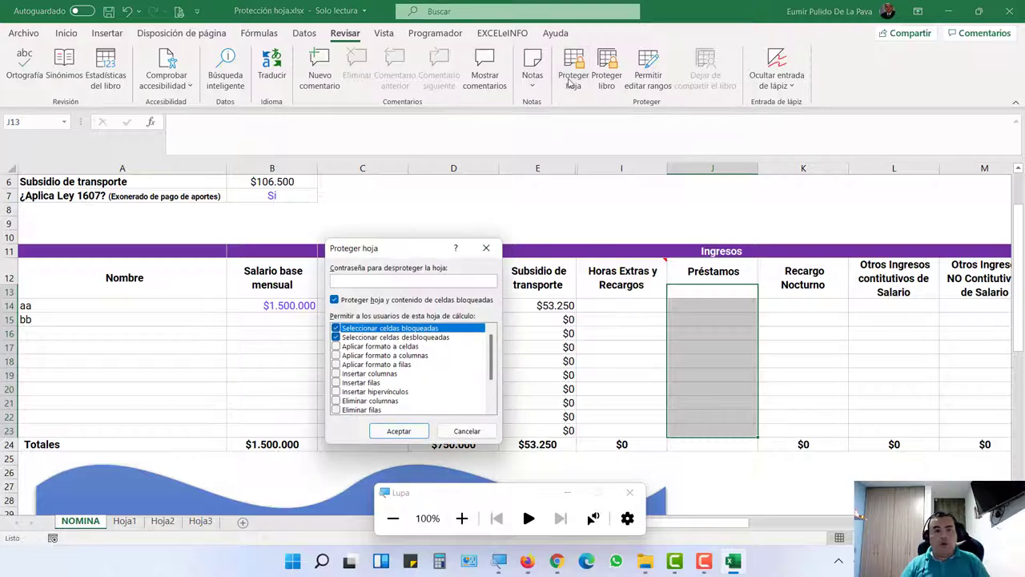
type("3")
key("Return")
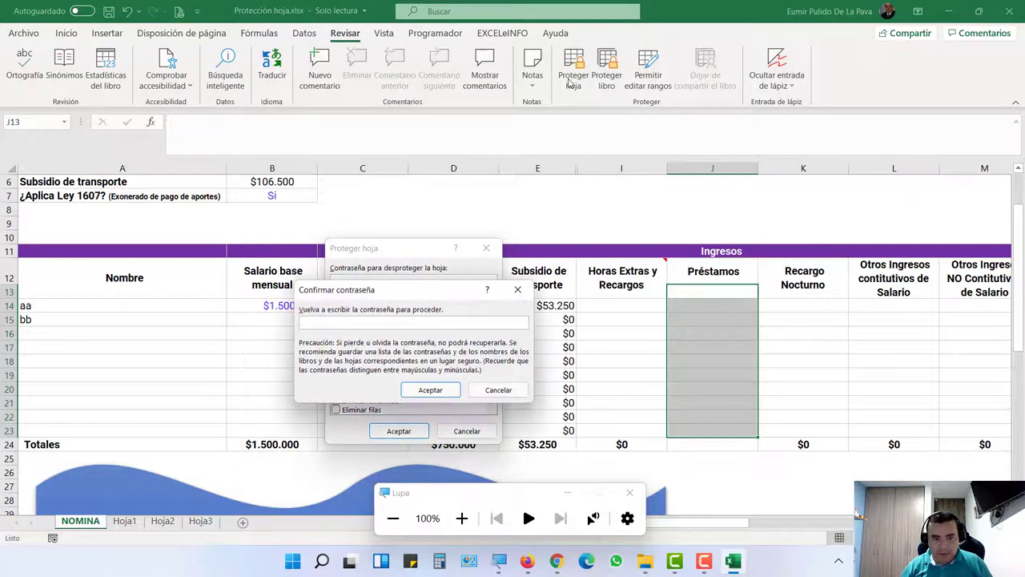
type("3")
key("Return")
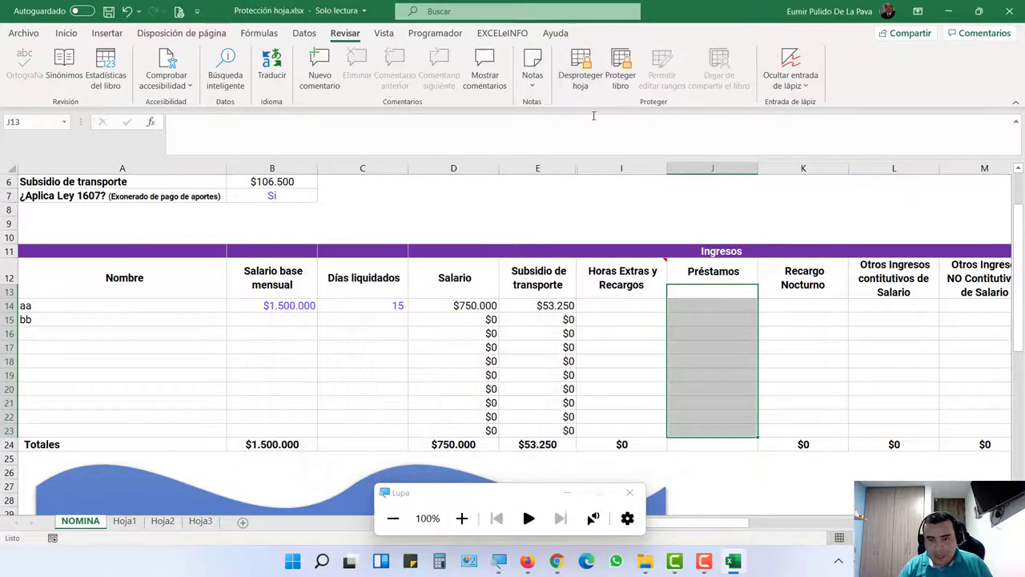
Confirm header J12 stays locked, then enter 564 in J14 and asd in J15.
left_click(710, 314)
left_click(704, 280)
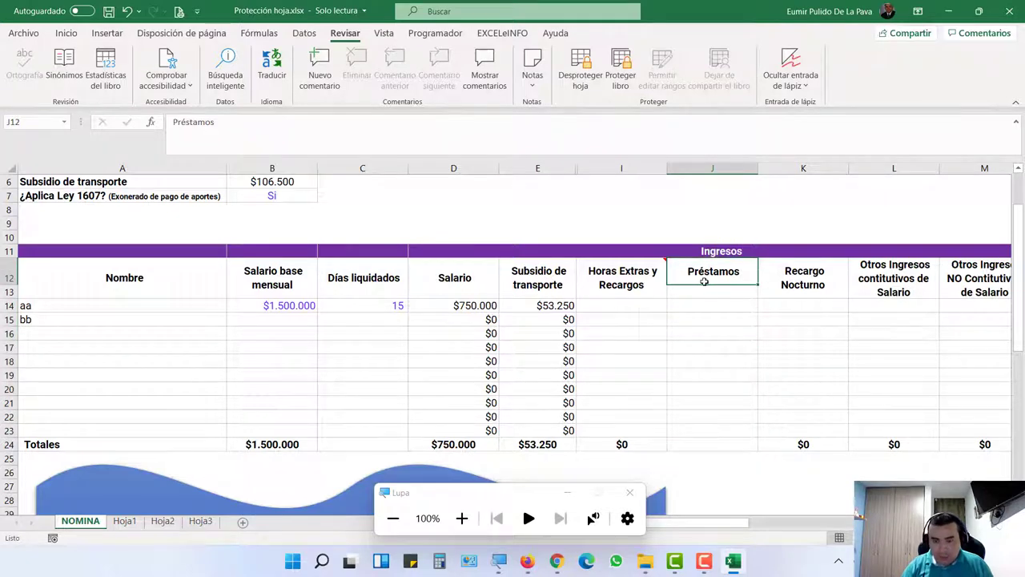
double_click(704, 281)
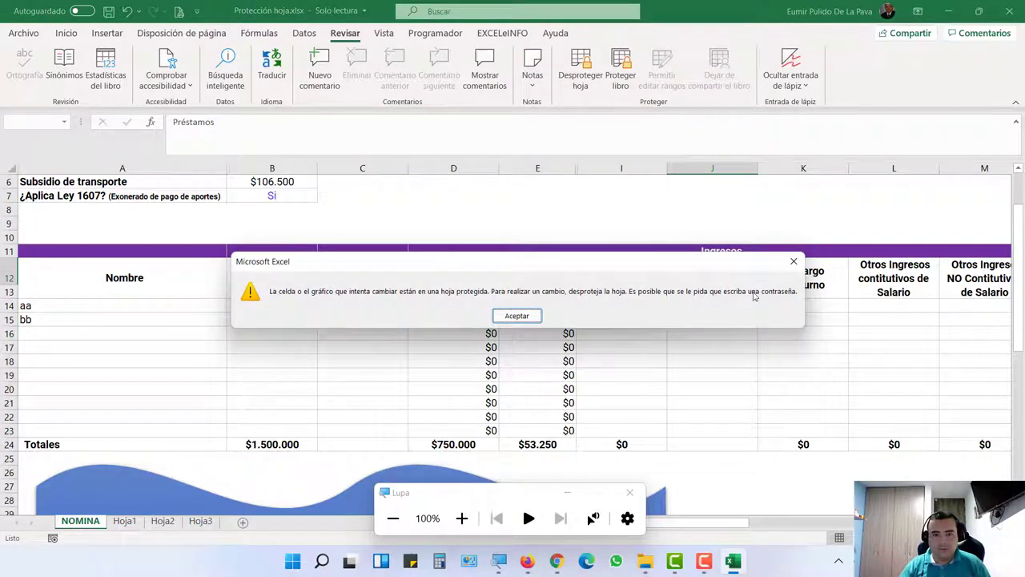
left_click(517, 315)
left_click(678, 305)
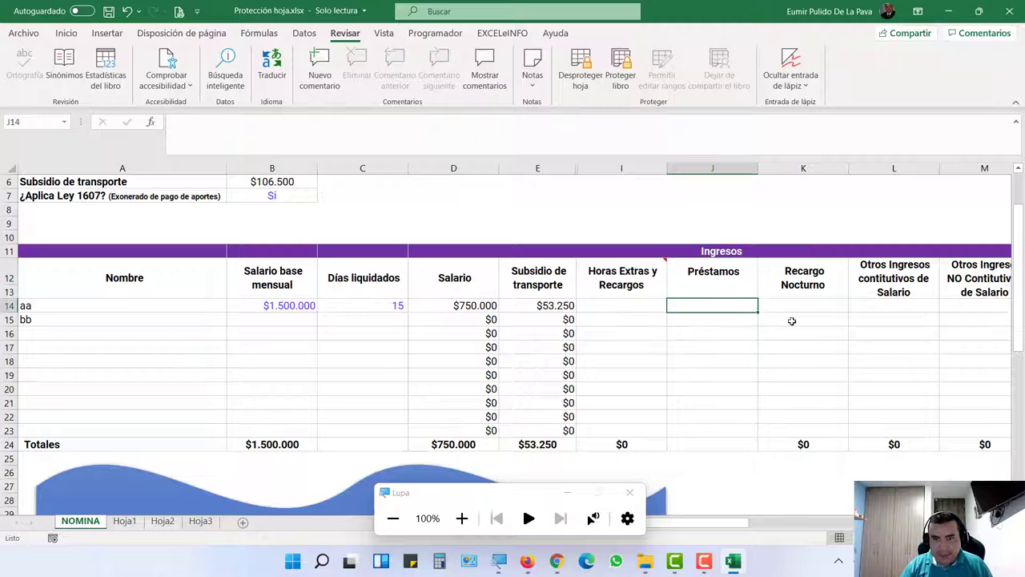
type("564")
key("Return")
type("asd")
key("Return")
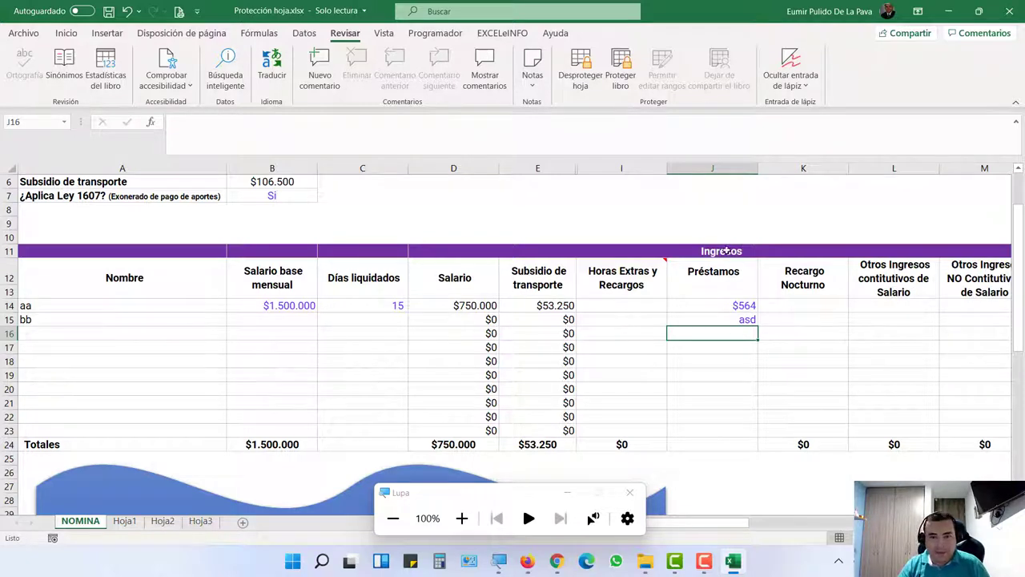
Glance at Hoja1 and Hoja3, then bring up the NOMINA tab's menu.
left_click(124, 520)
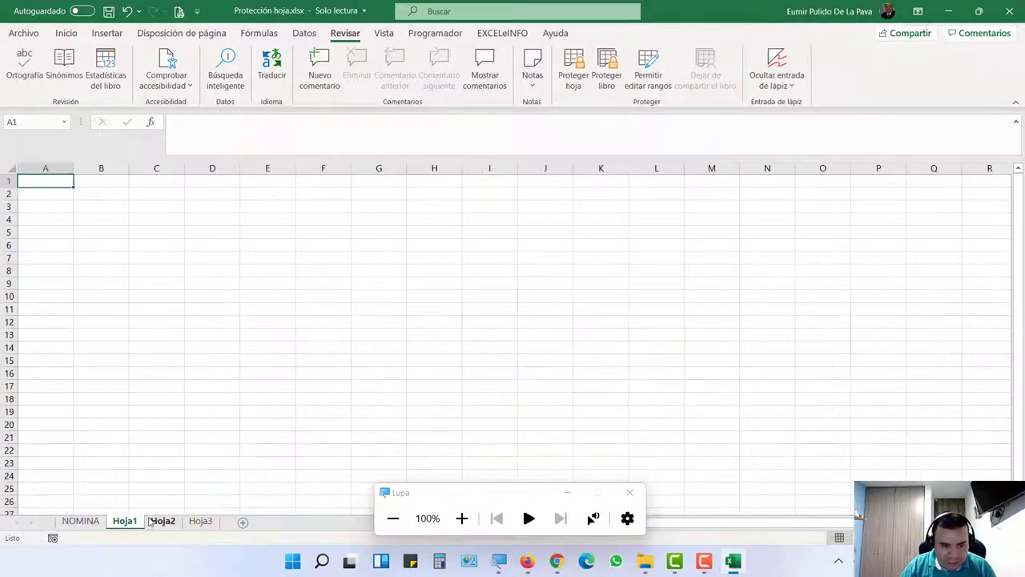
left_click(201, 521)
left_click(84, 520)
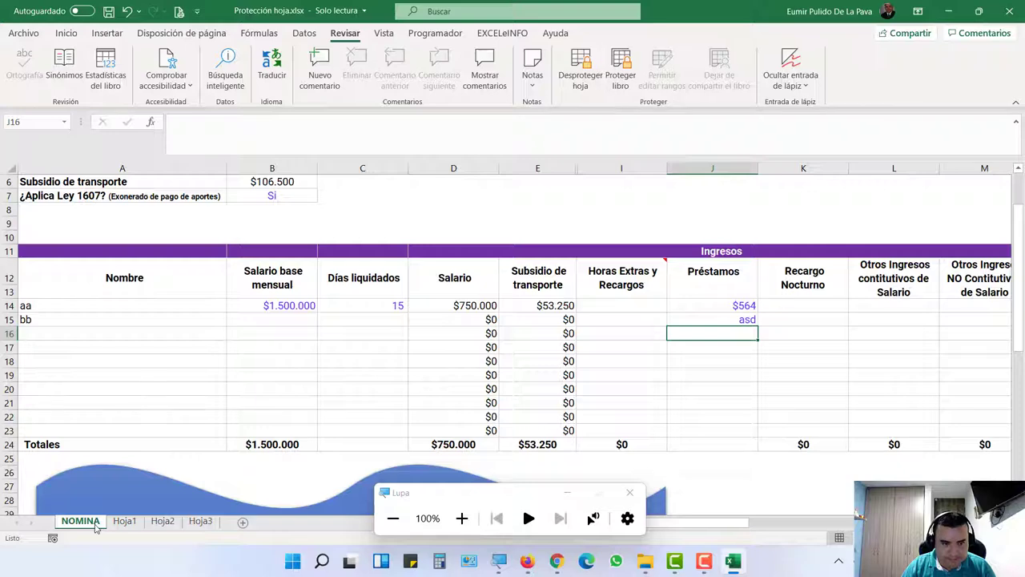
right_click(96, 523)
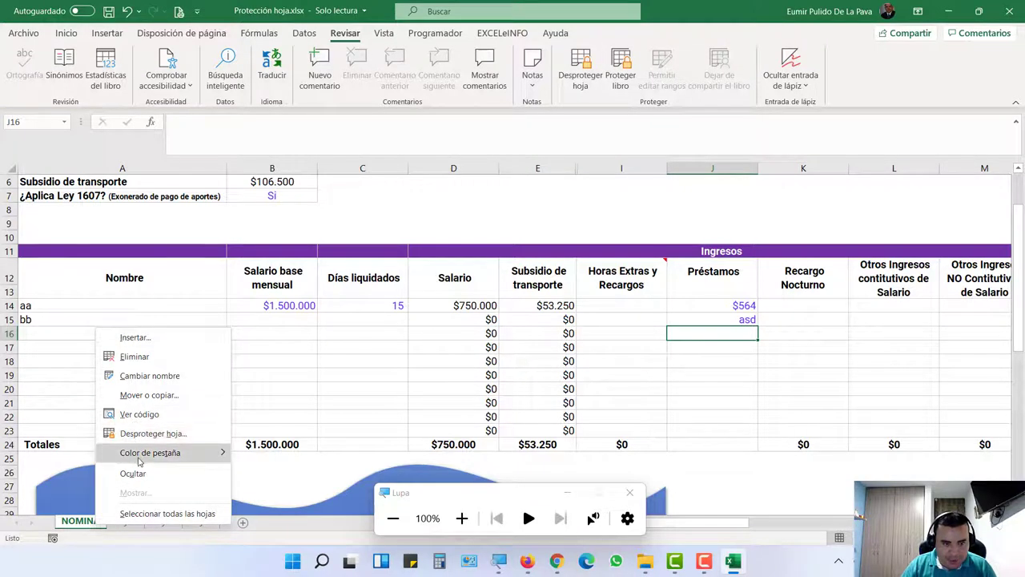
Colour the NOMINA tab green, Hoja1 red and Hoja2 light blue, returning to NOMINA.
mouse_move(140, 455)
left_click(290, 452)
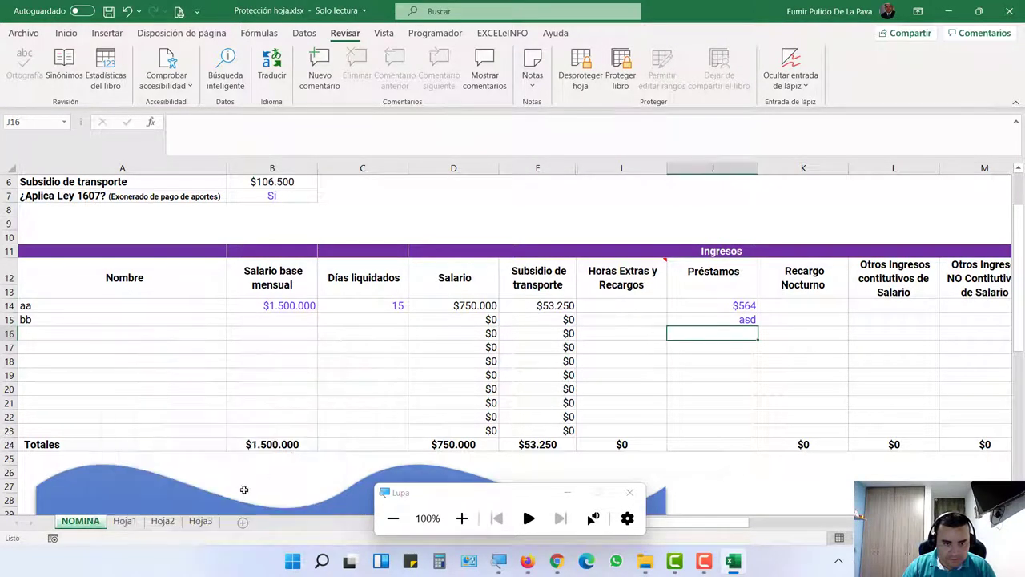
right_click(128, 522)
mouse_move(232, 453)
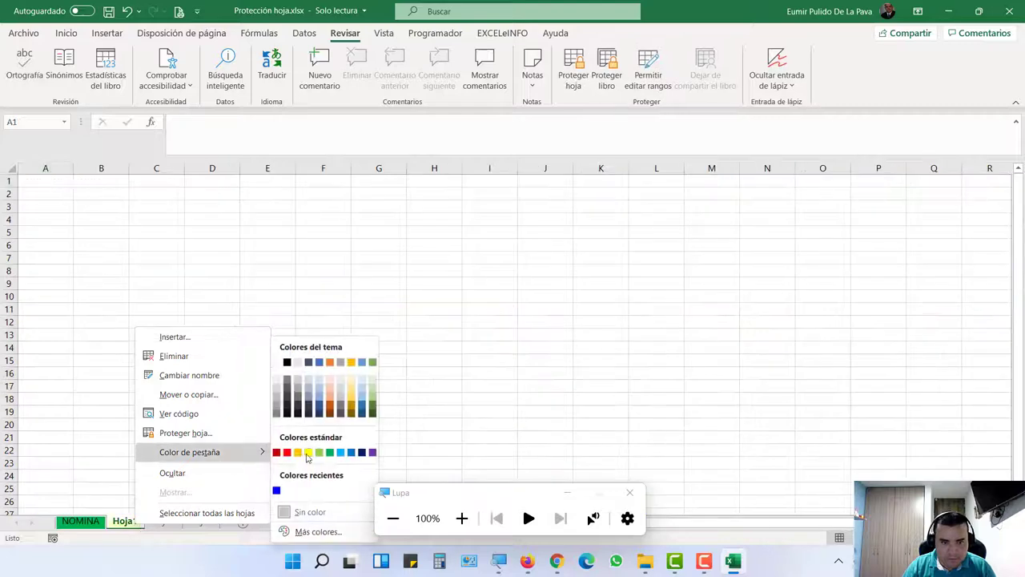
left_click(288, 454)
right_click(171, 521)
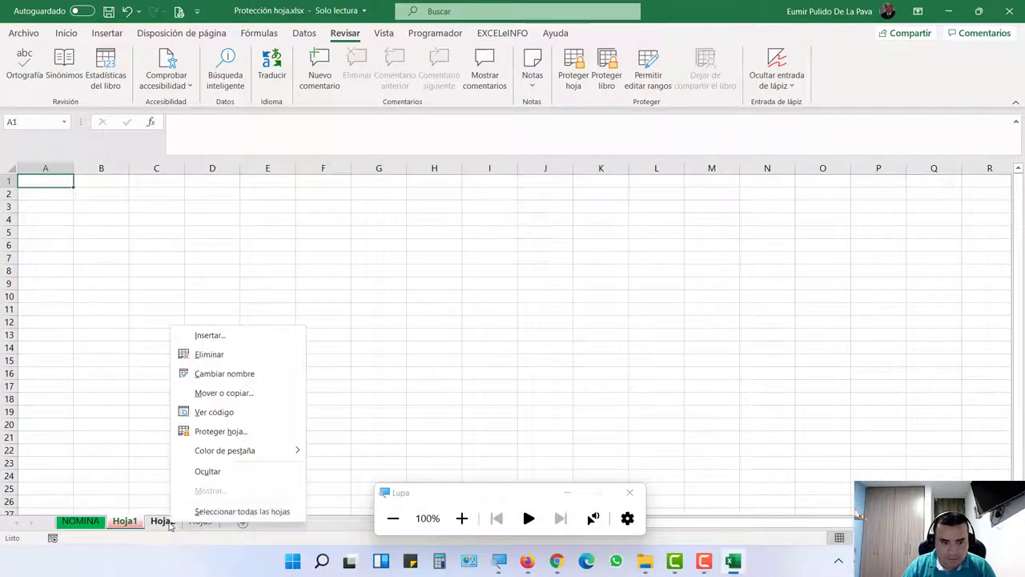
mouse_move(236, 460)
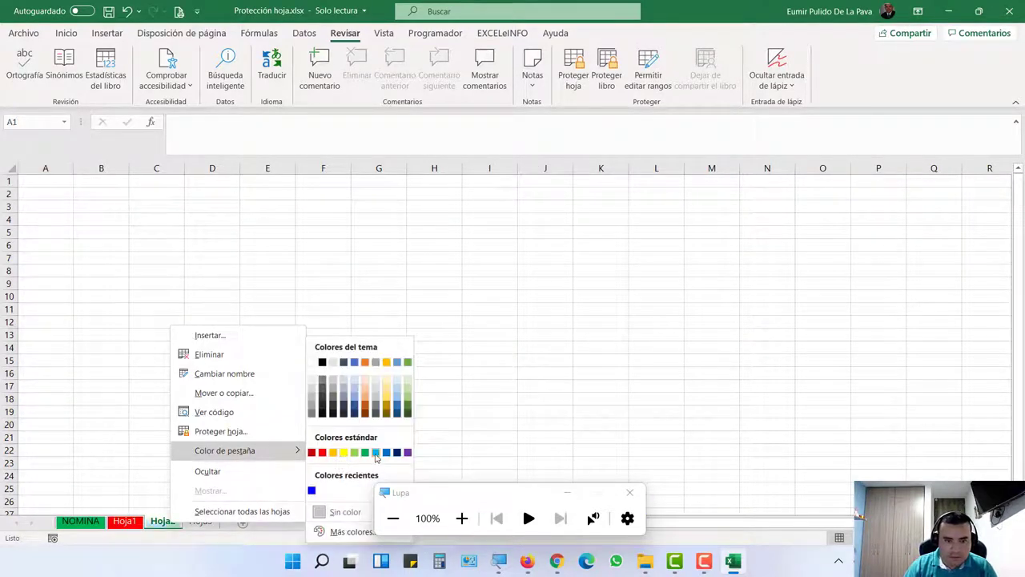
left_click(376, 453)
left_click(193, 449)
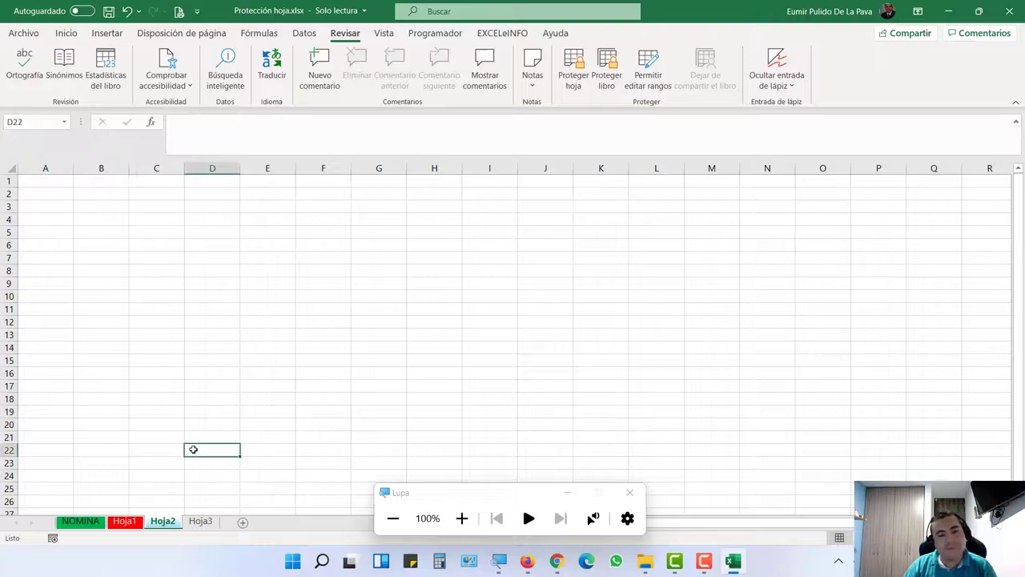
left_click(80, 521)
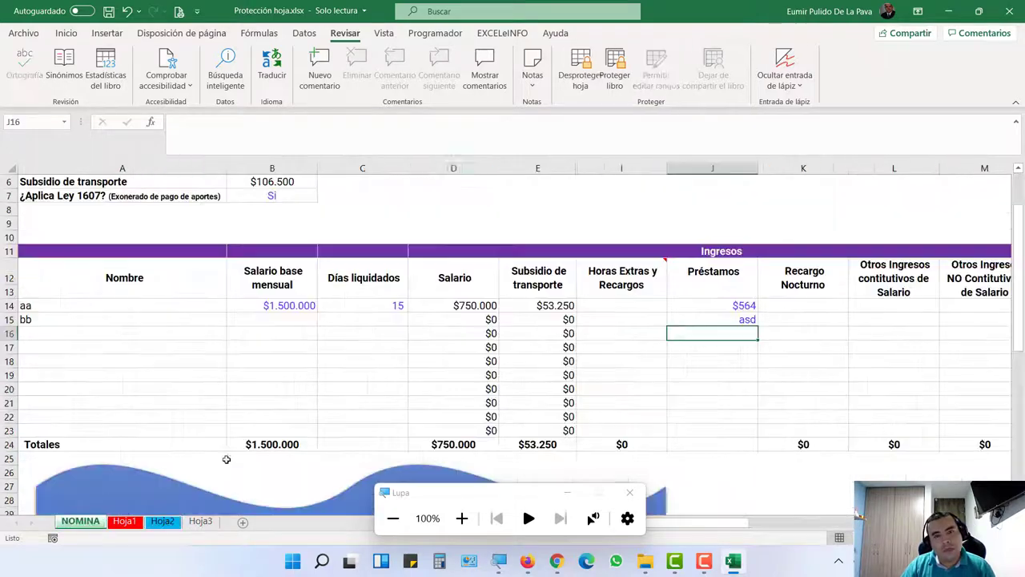
Lock the workbook structure with a password, confirming it in the second prompt.
left_click(619, 72)
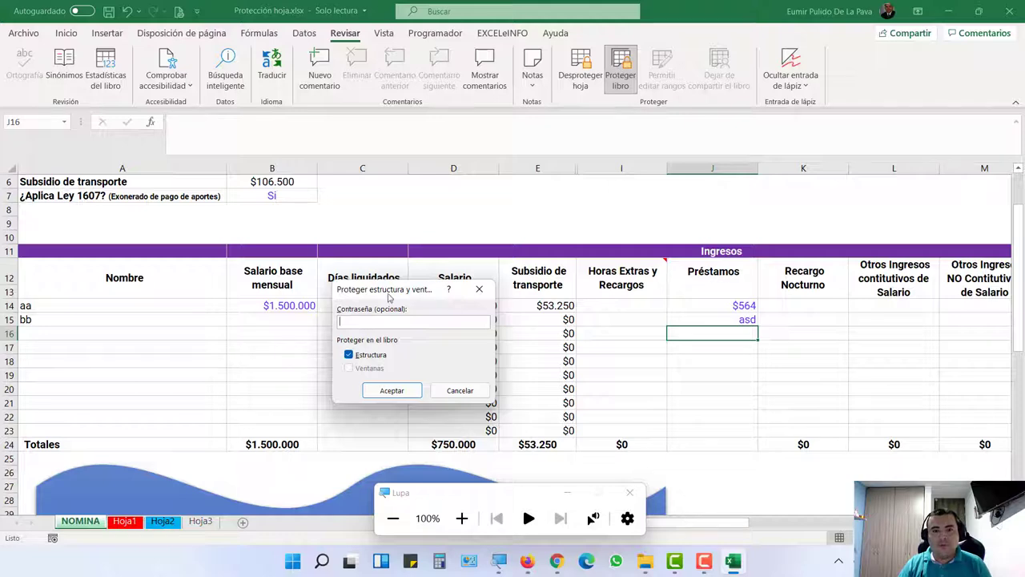
left_click_drag(382, 287, 438, 192)
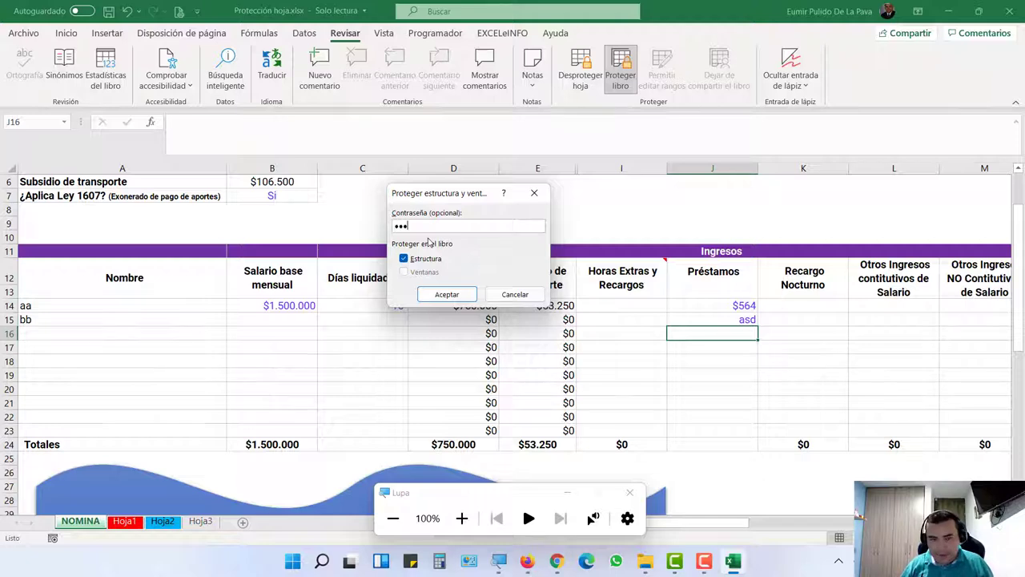
key("Return")
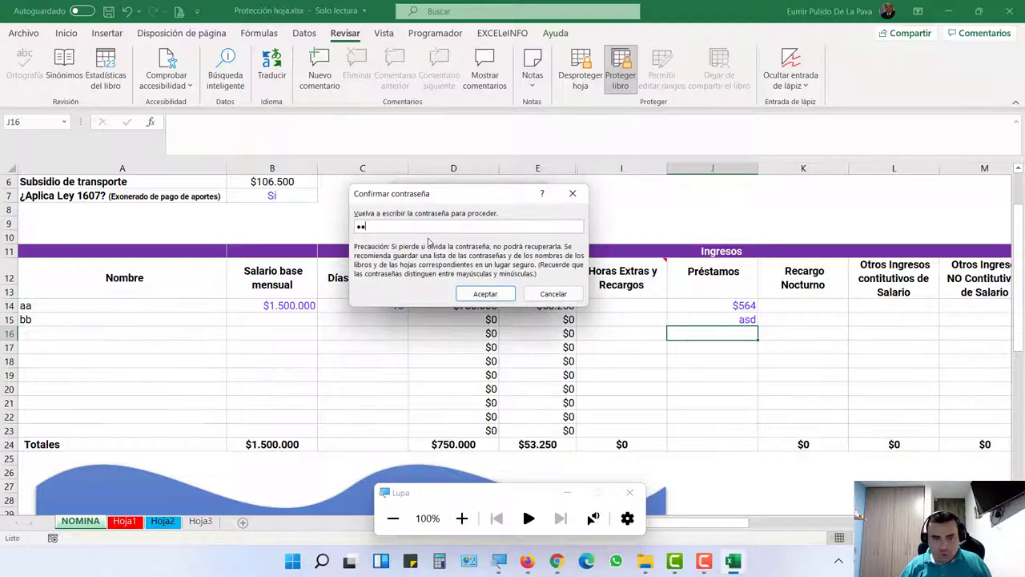
type("3")
key("Return")
left_click(376, 290)
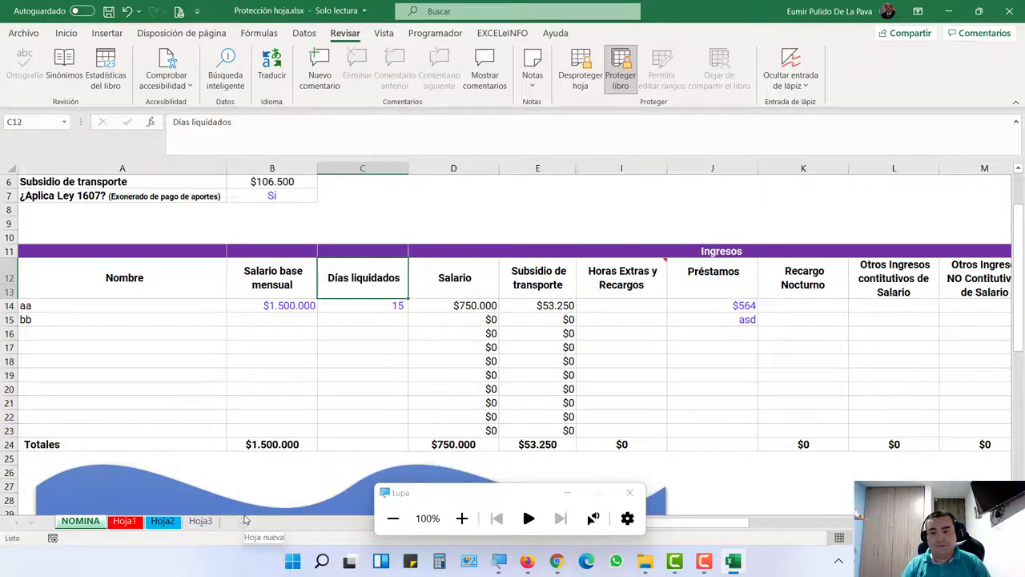
scroll(246, 505, "up", 1)
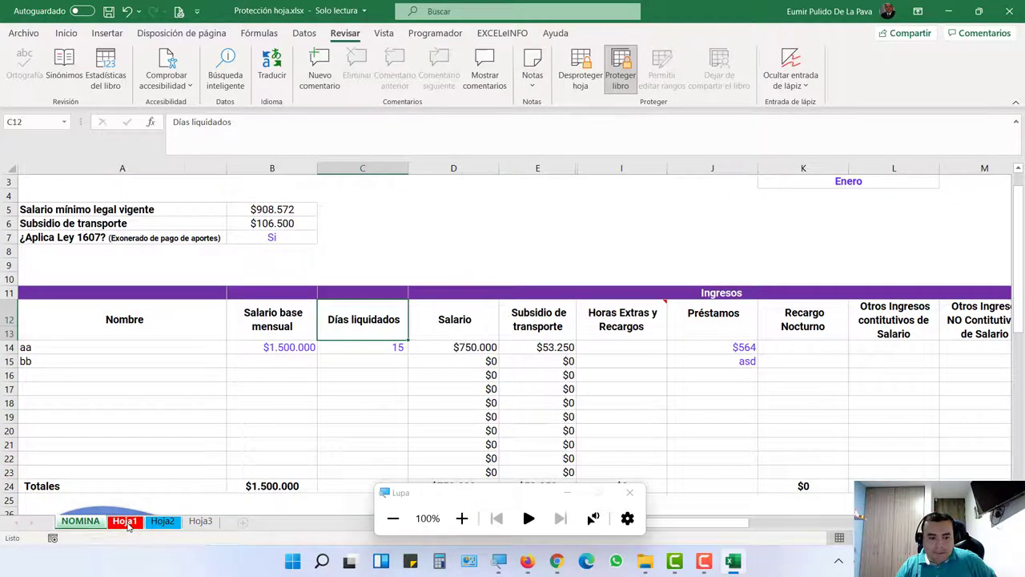
right_click(129, 522)
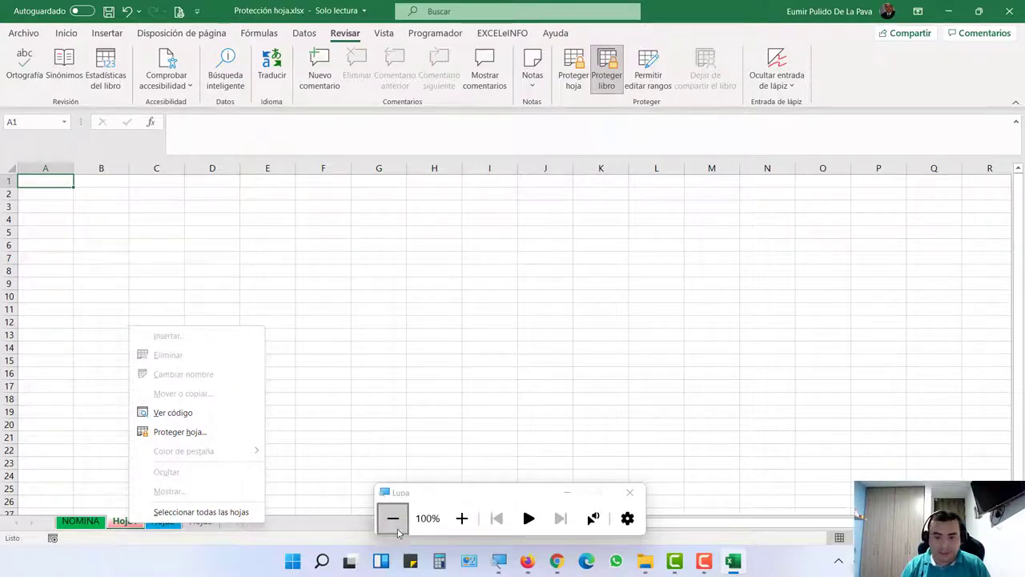
left_click(568, 493)
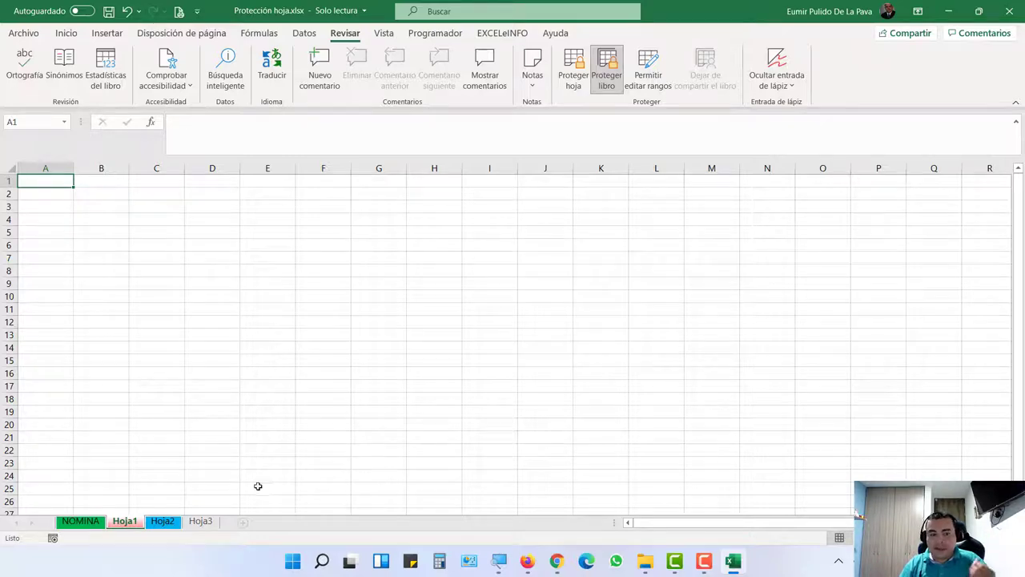
left_click(93, 522)
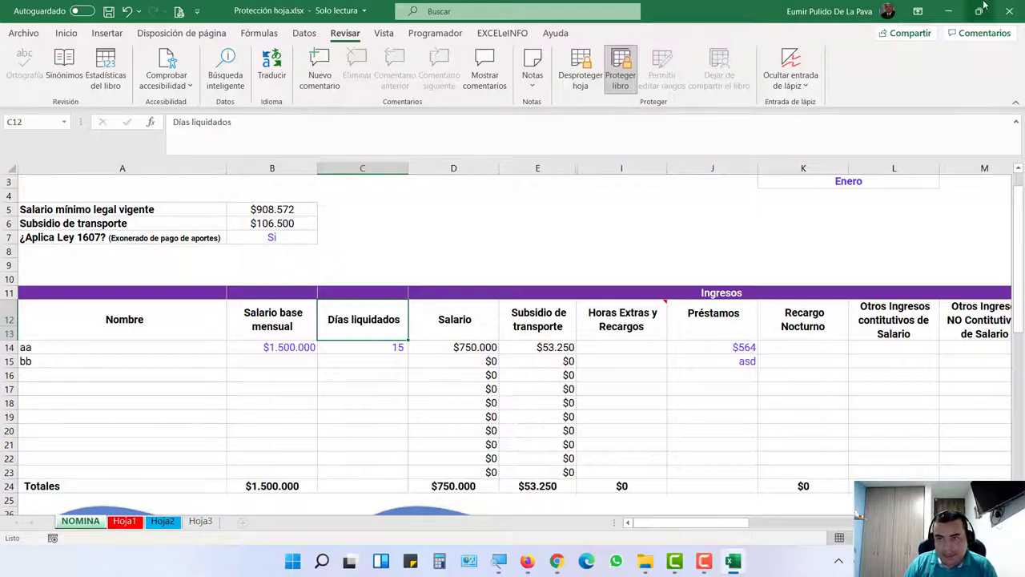
Close the Protección hoja workbook without saving and bring the Firefox PDF guide forward.
left_click(1009, 15)
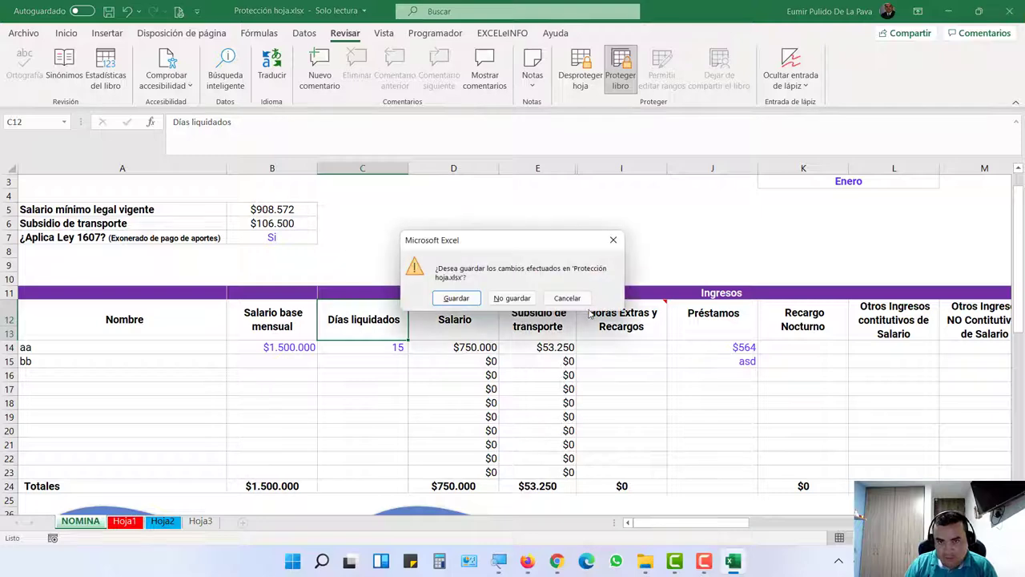
left_click(515, 297)
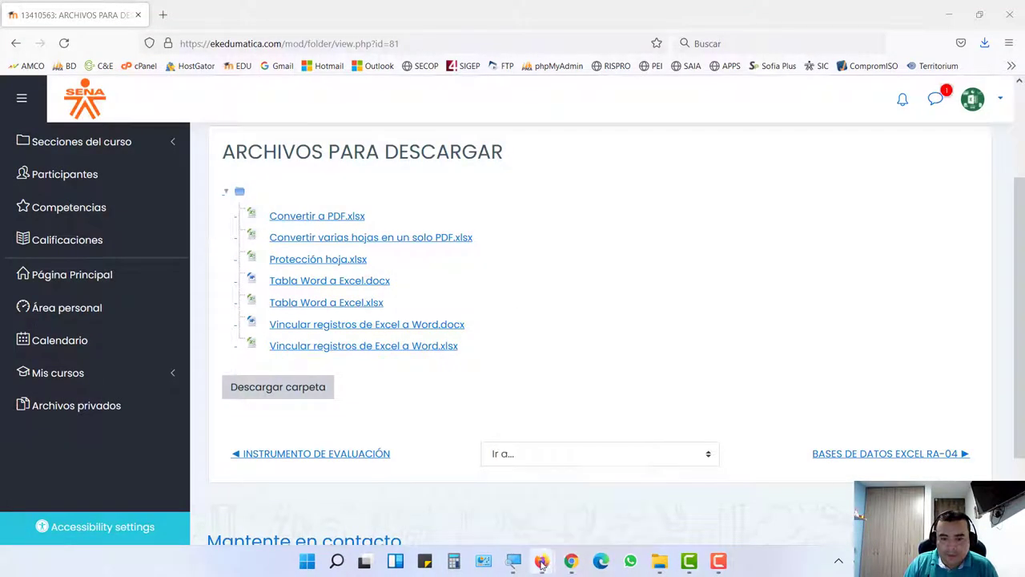
mouse_move(542, 561)
left_click(580, 489)
Scroll to the guide's section C on exporting Excel tables to Word and highlight its paragraphs.
scroll(629, 345, "down", 3)
scroll(628, 337, "down", 3)
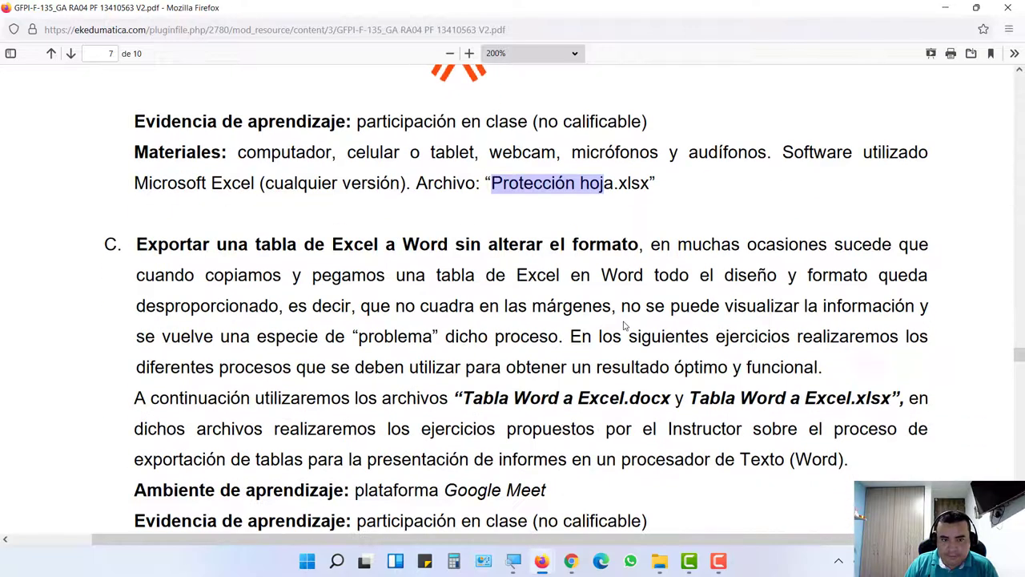
scroll(626, 329, "down", 2)
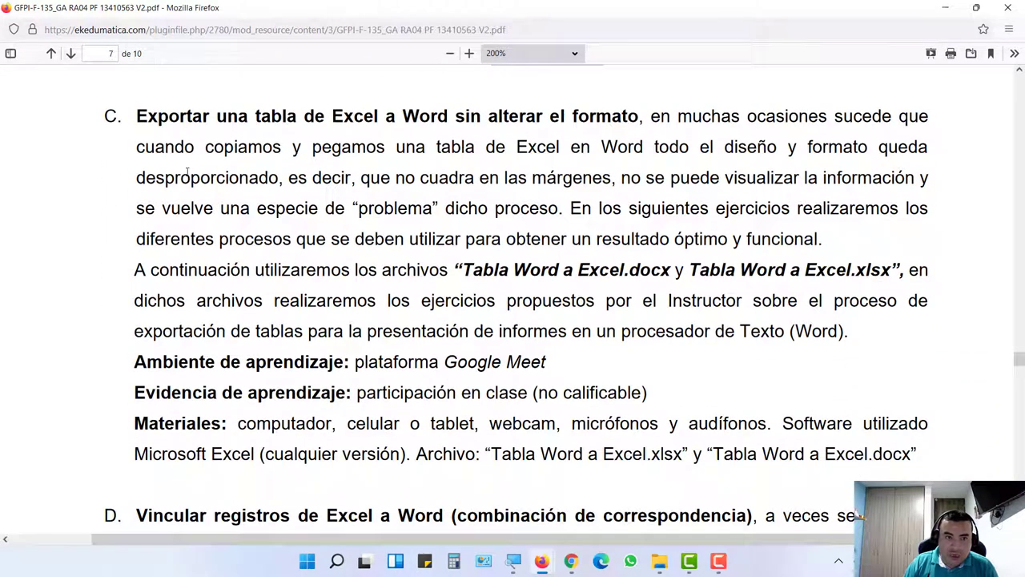
left_click_drag(136, 116, 932, 462)
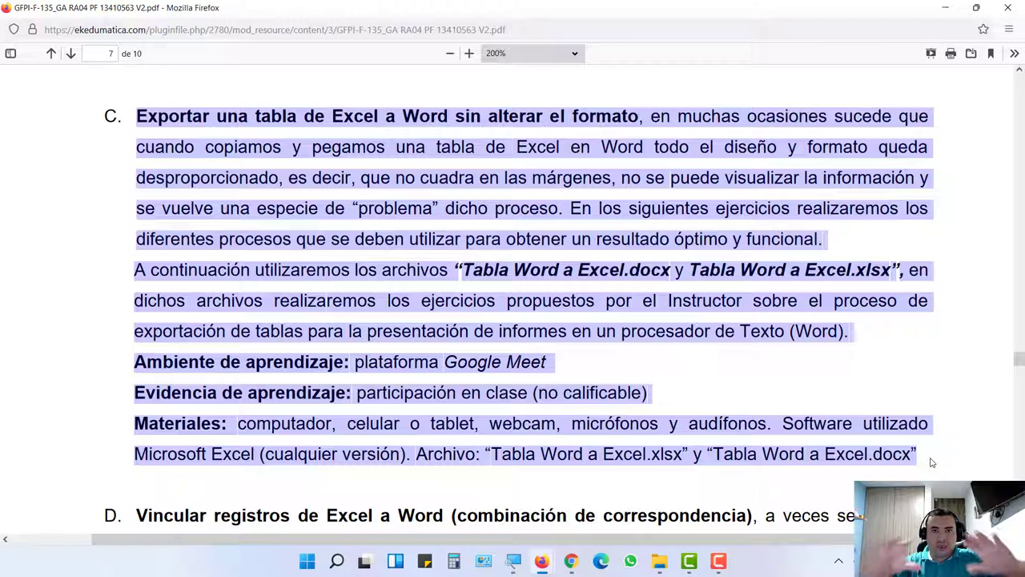
left_click(757, 386)
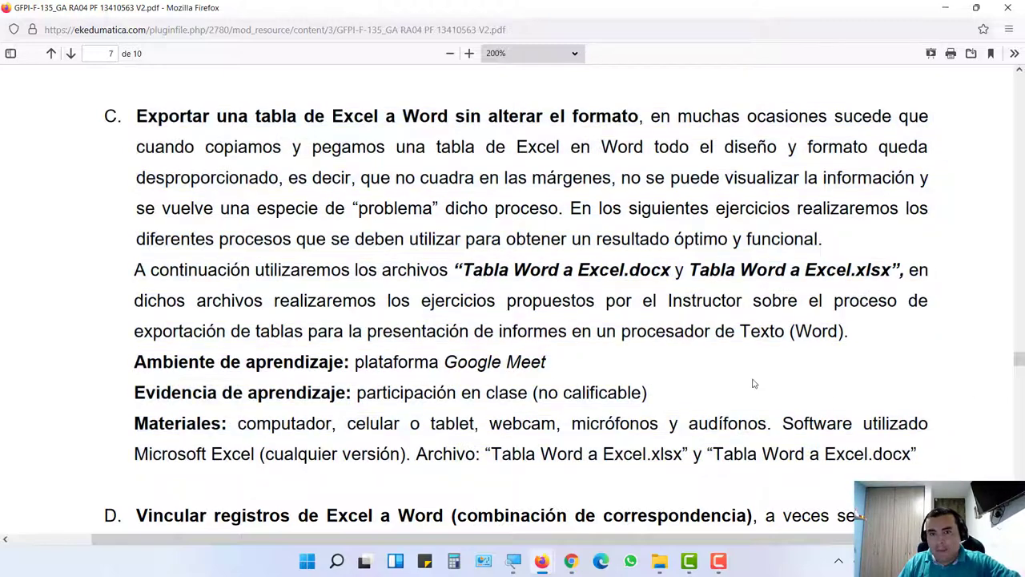
triple_click(463, 277)
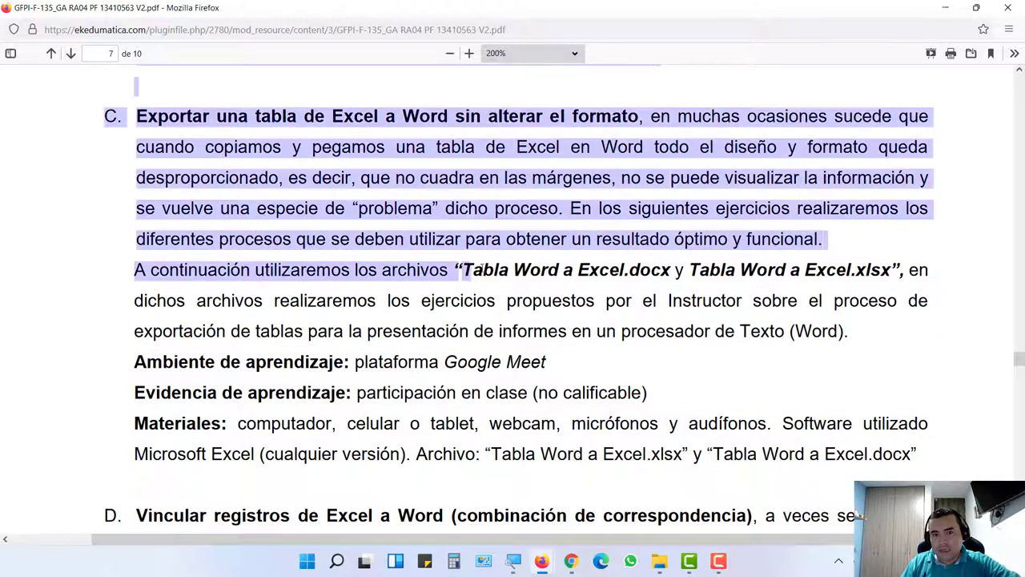
left_click(526, 270)
left_click_drag(499, 269, 895, 273)
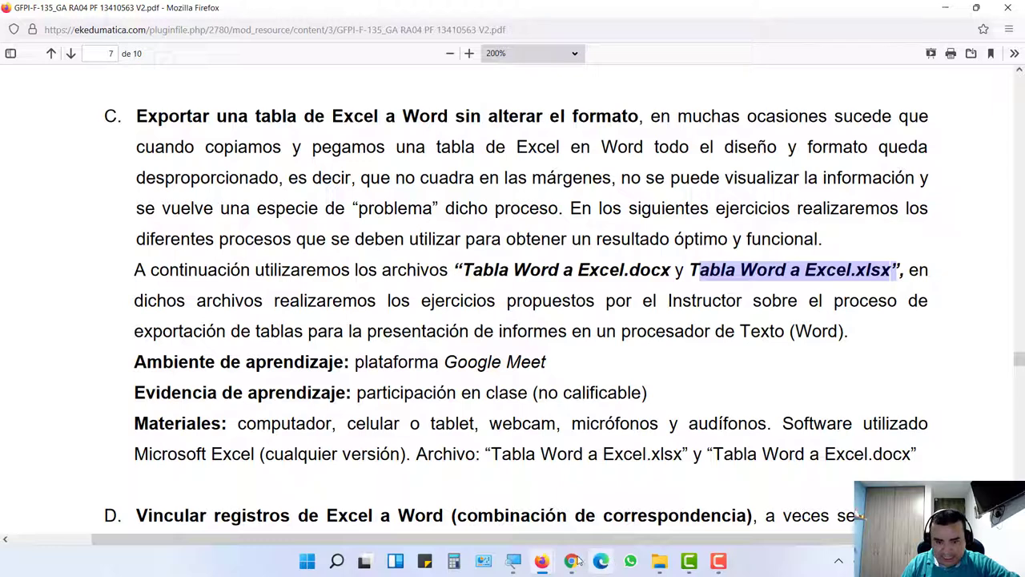
Save Tabla Word a Excel.docx from the course downloads page to the desktop.
mouse_move(542, 560)
left_click(461, 485)
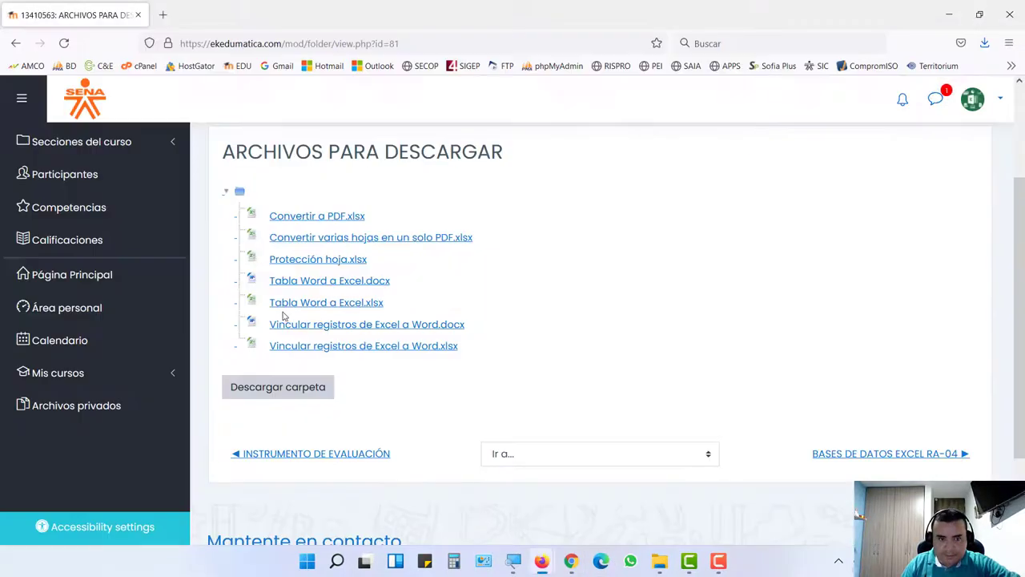
left_click(311, 281)
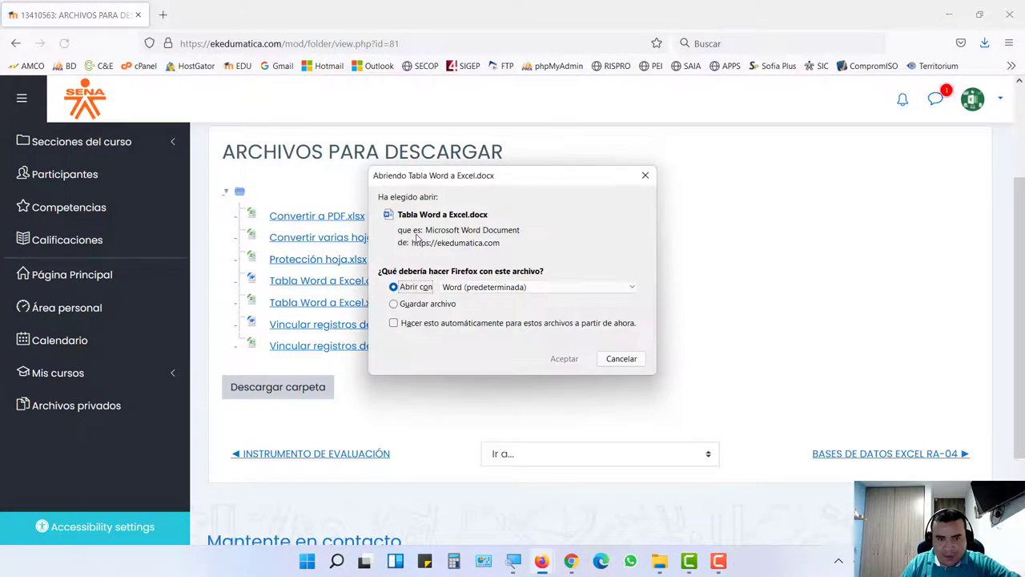
left_click(393, 304)
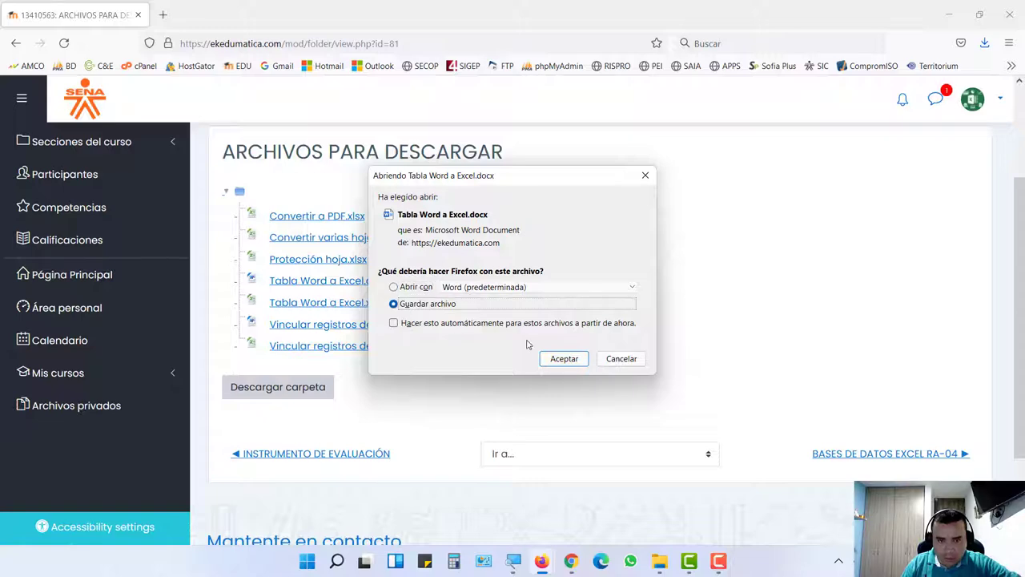
left_click(564, 358)
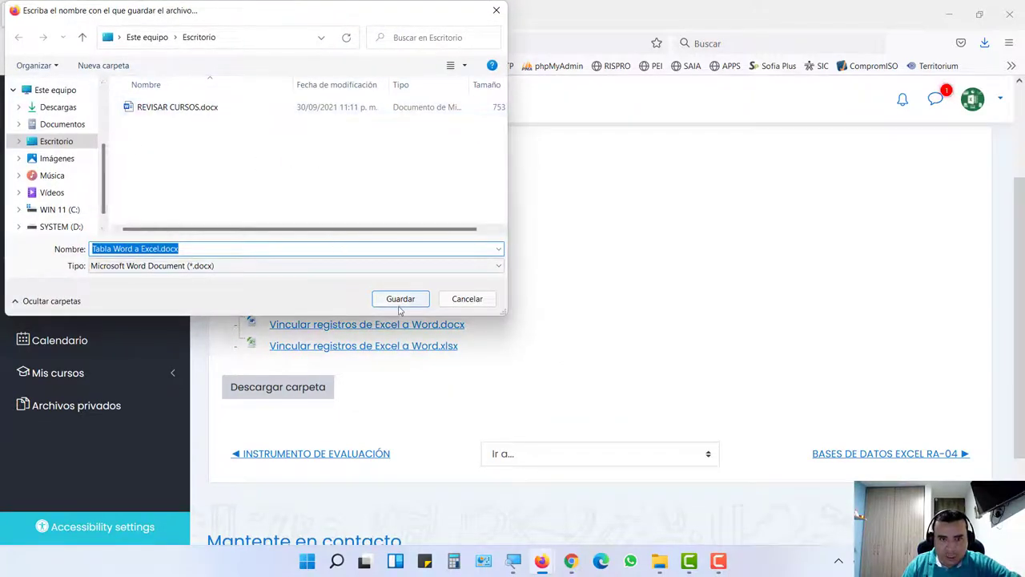
left_click(400, 299)
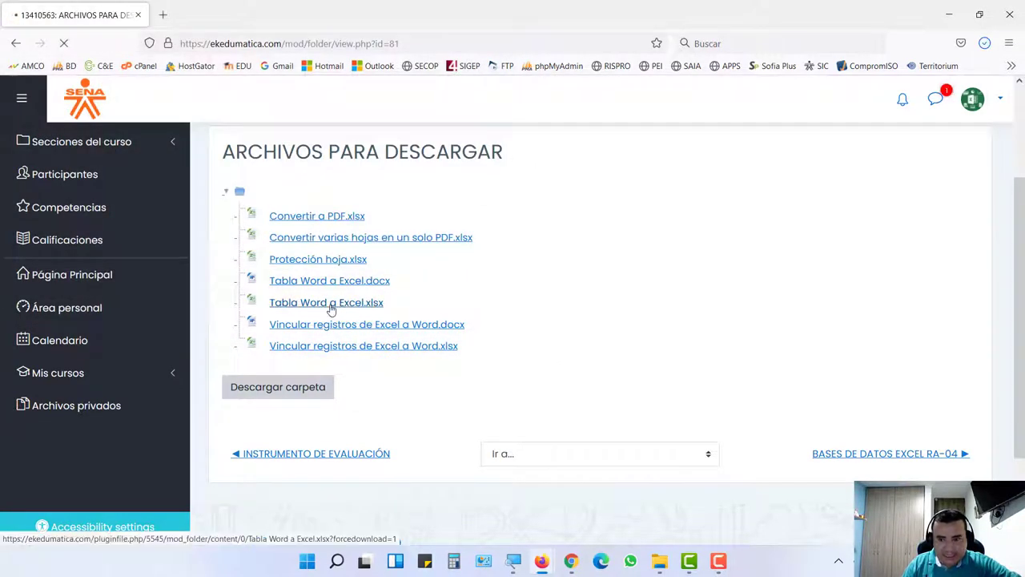
Save Tabla Word a Excel.xlsx to the desktop as well.
left_click(331, 304)
left_click(403, 307)
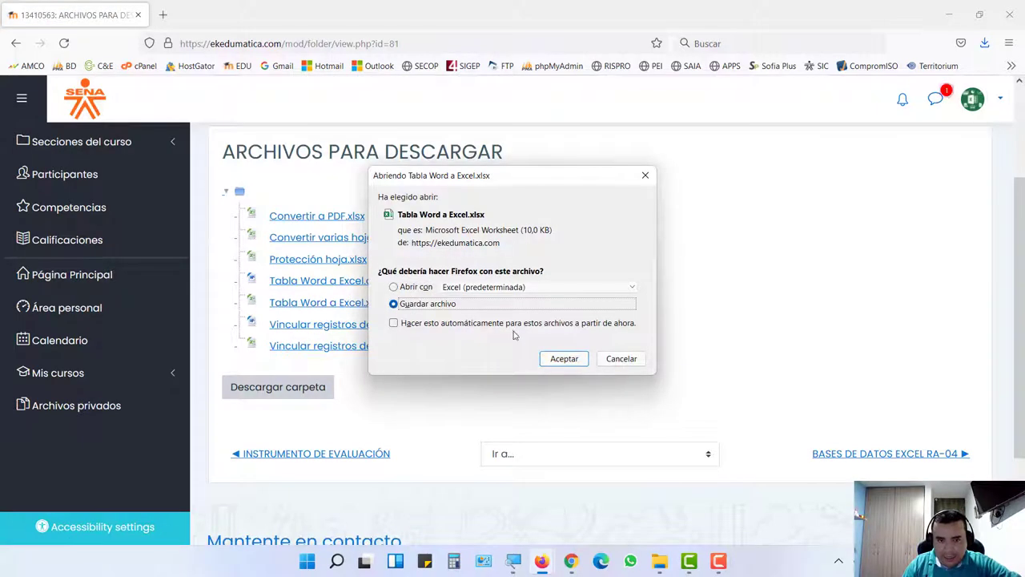
left_click(564, 358)
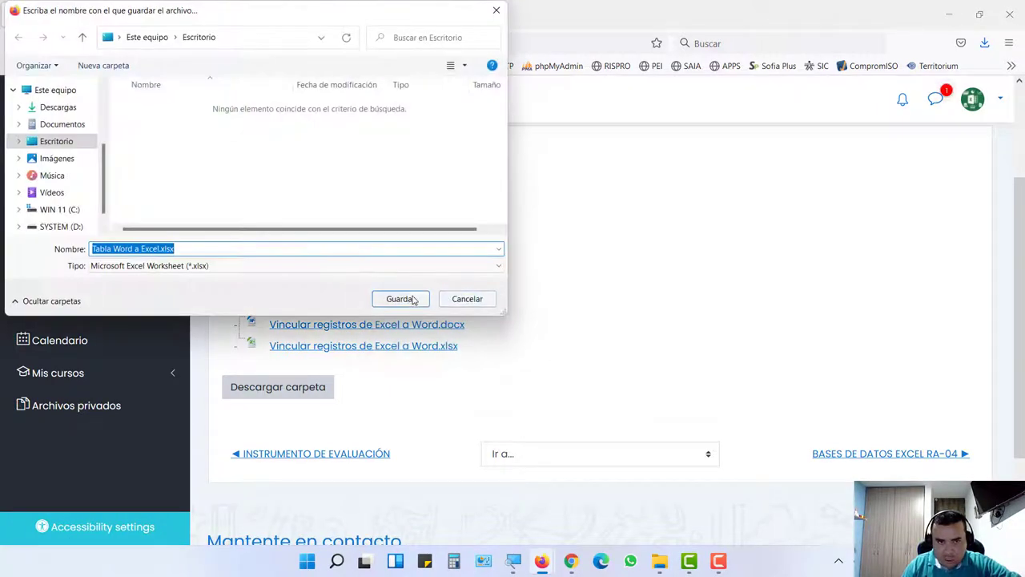
left_click(407, 298)
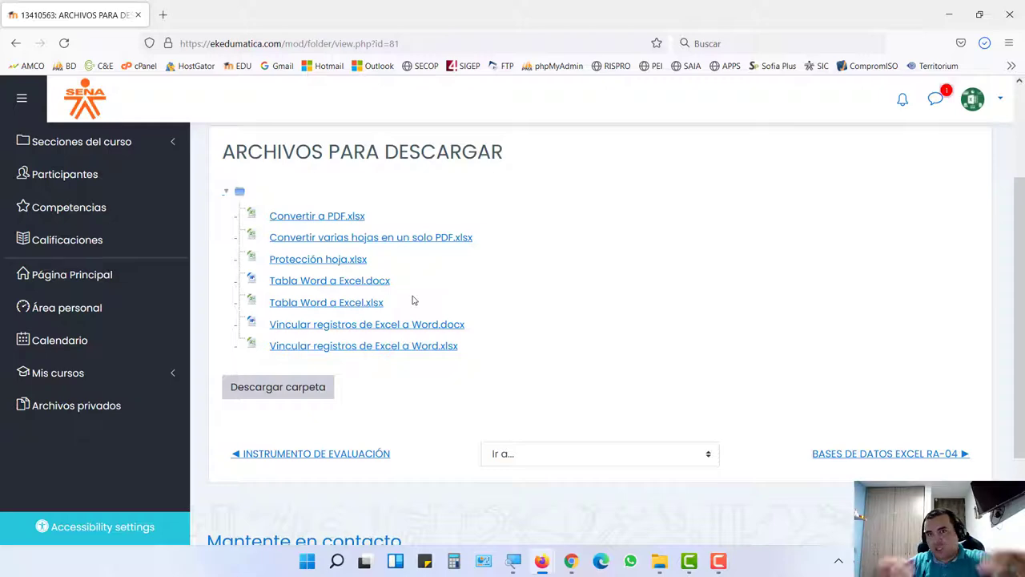
Minimise Firefox and open Tabla Word a Excel.xlsx, scrolling back to column A of the JULIO sheet.
scroll(513, 320, "down", 3)
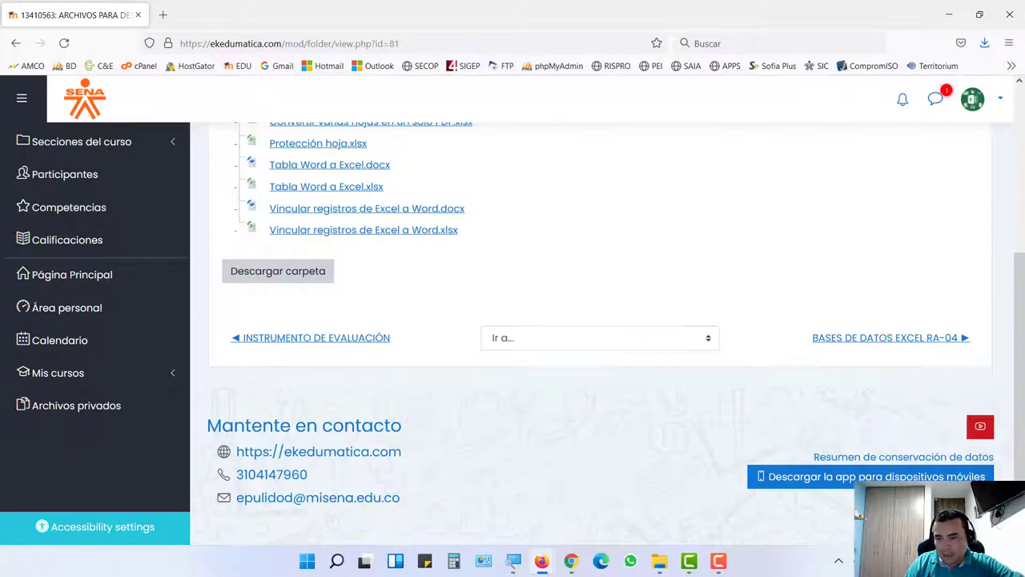
key("super+d")
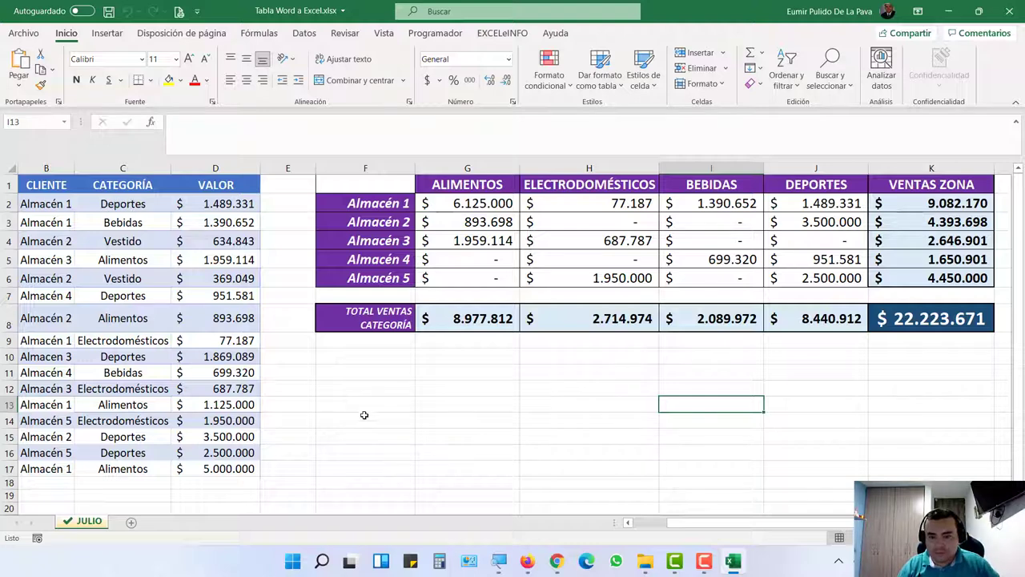
left_click_drag(705, 526, 637, 526)
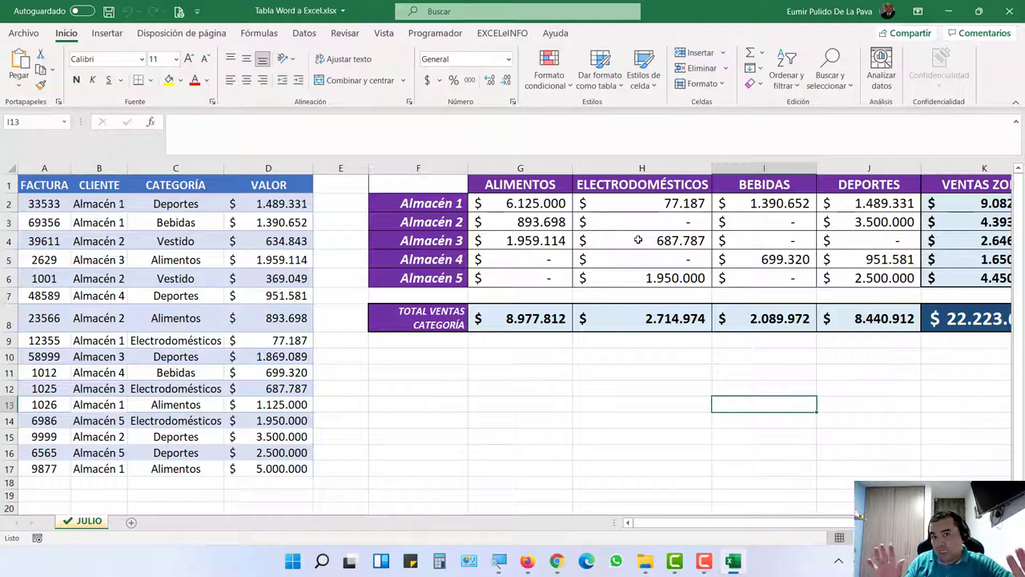
Minimise the workbook and open Tabla Word a Excel.docx from the desktop.
left_click(733, 561)
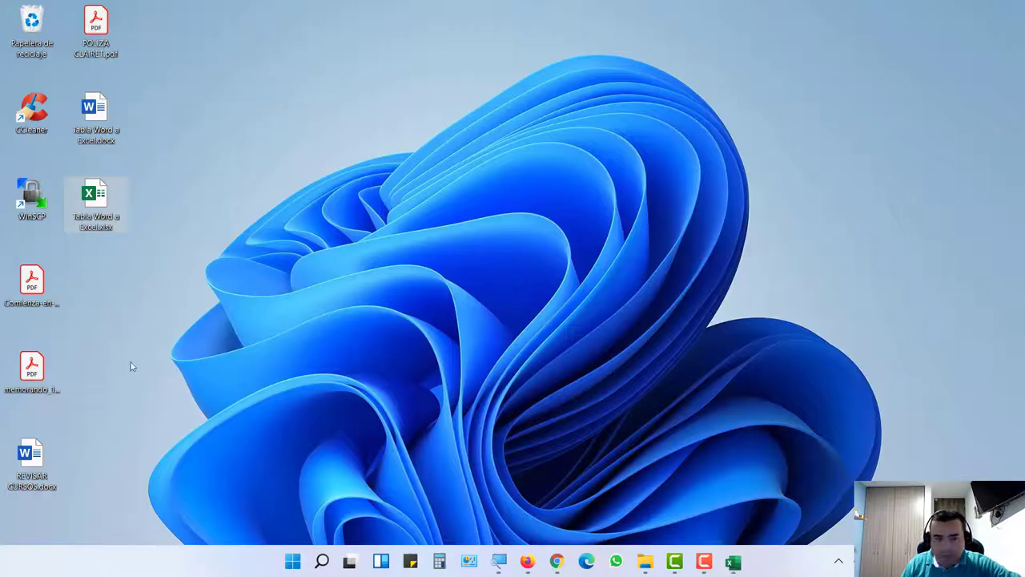
double_click(99, 124)
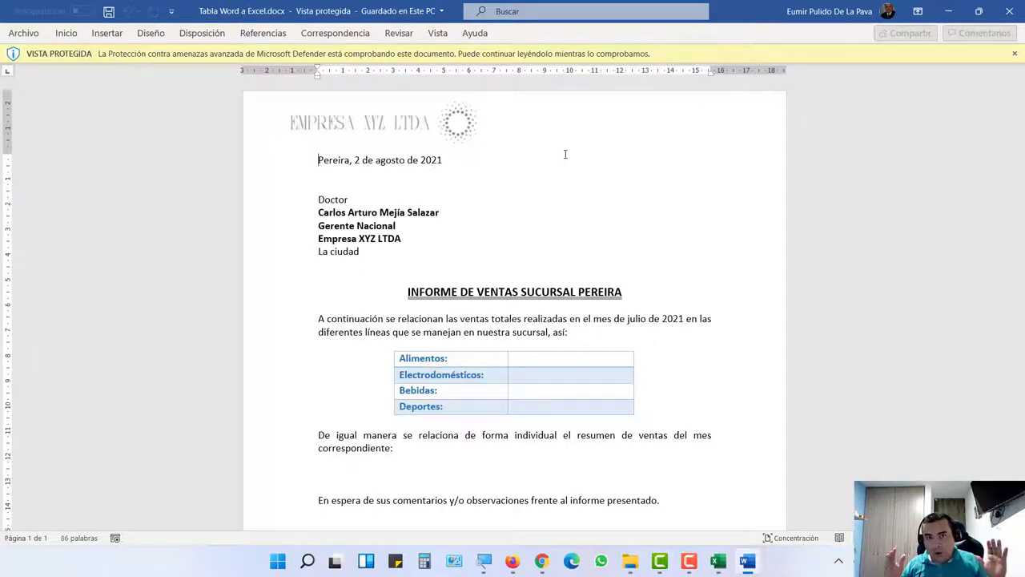
key("alt")
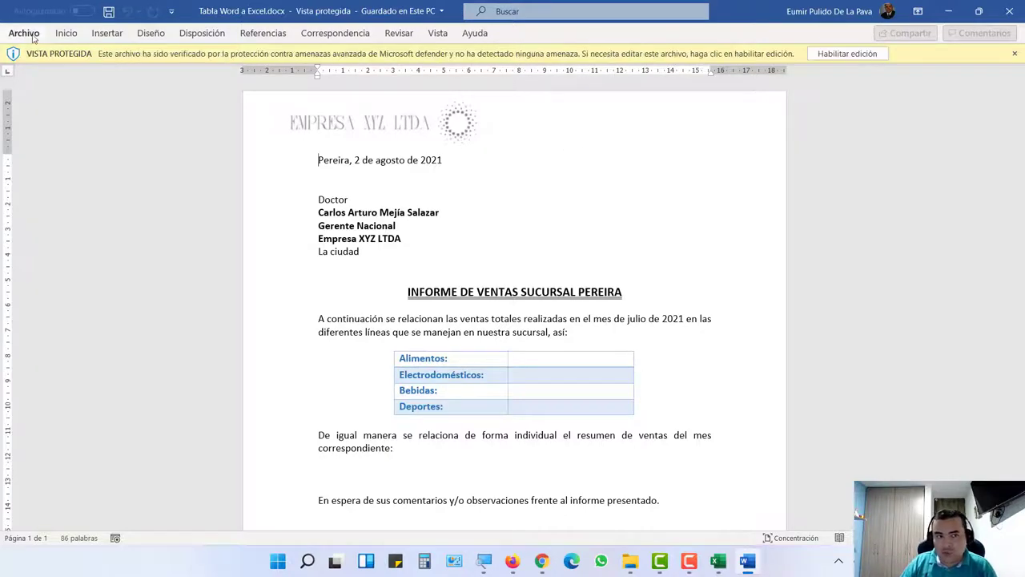
key("Return")
key("Escape")
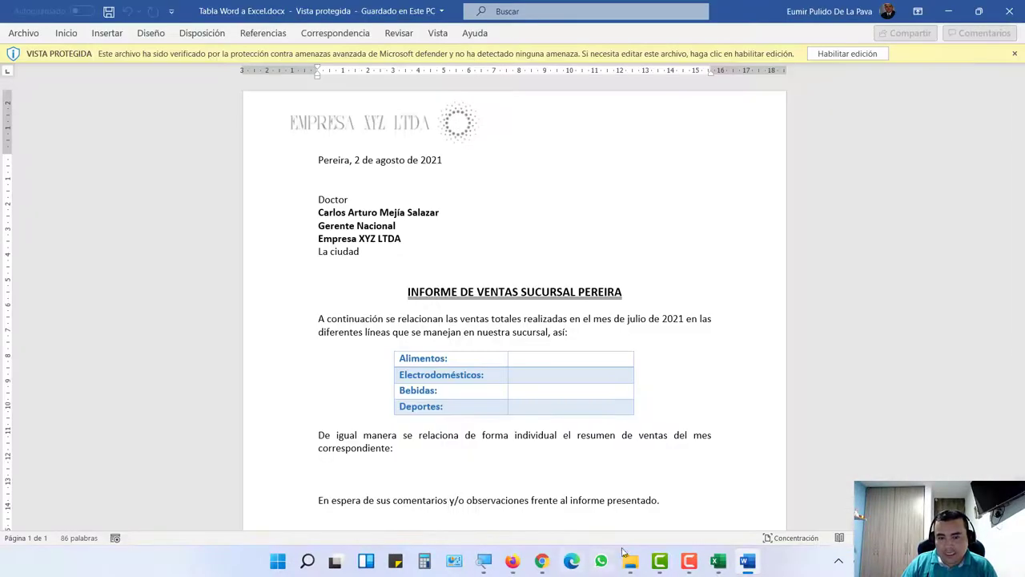
Compare with the workbook, highlight the date, recipient and title lines, then enable editing.
mouse_move(718, 560)
left_click(742, 455)
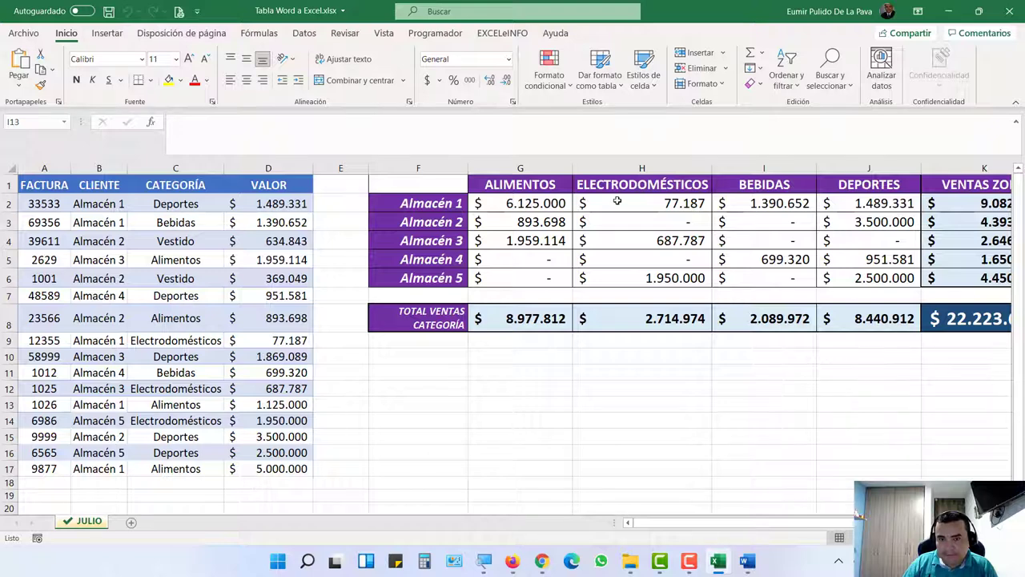
left_click(746, 561)
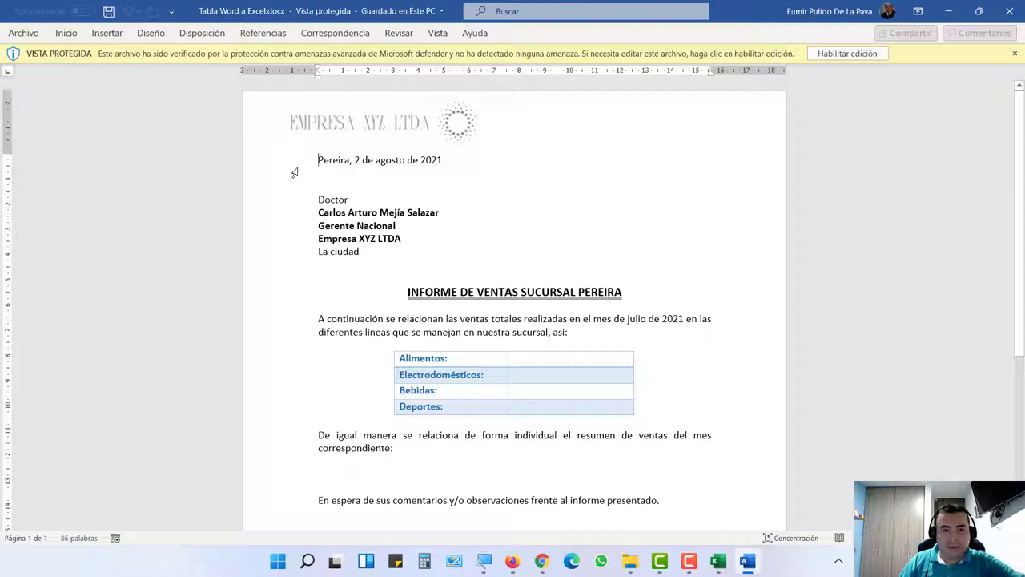
left_click_drag(294, 160, 288, 244)
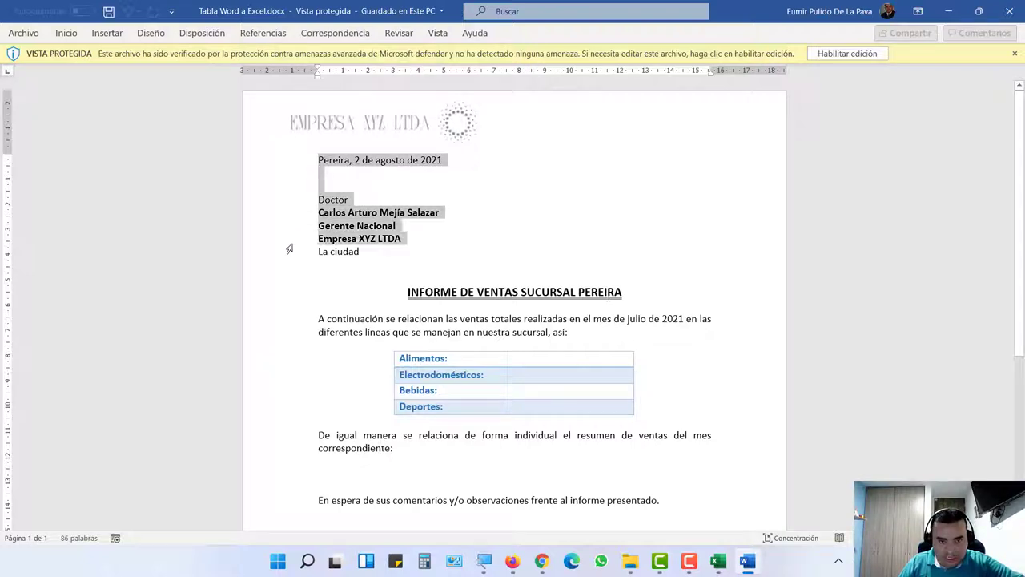
left_click_drag(284, 292, 275, 318)
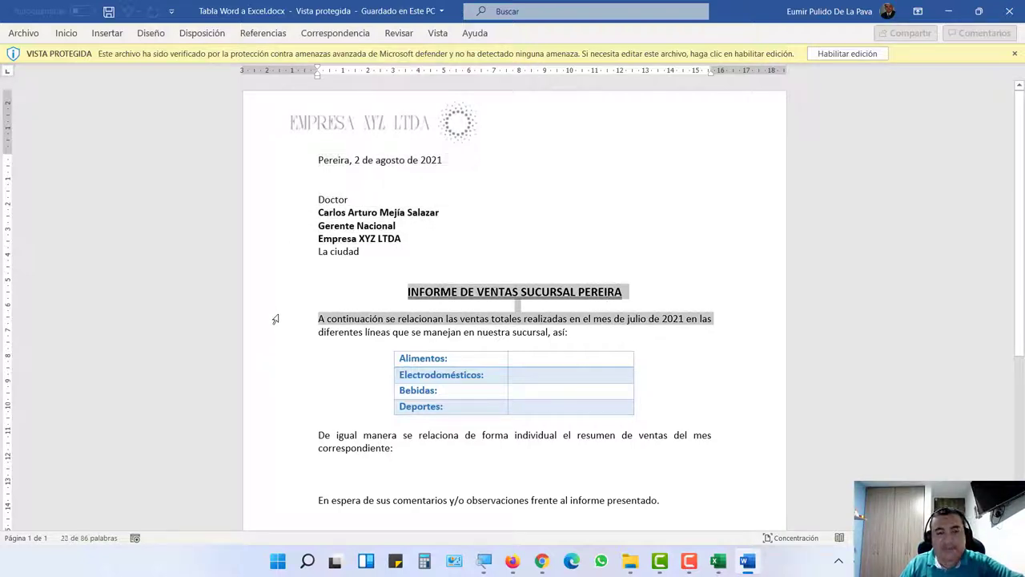
left_click(848, 53)
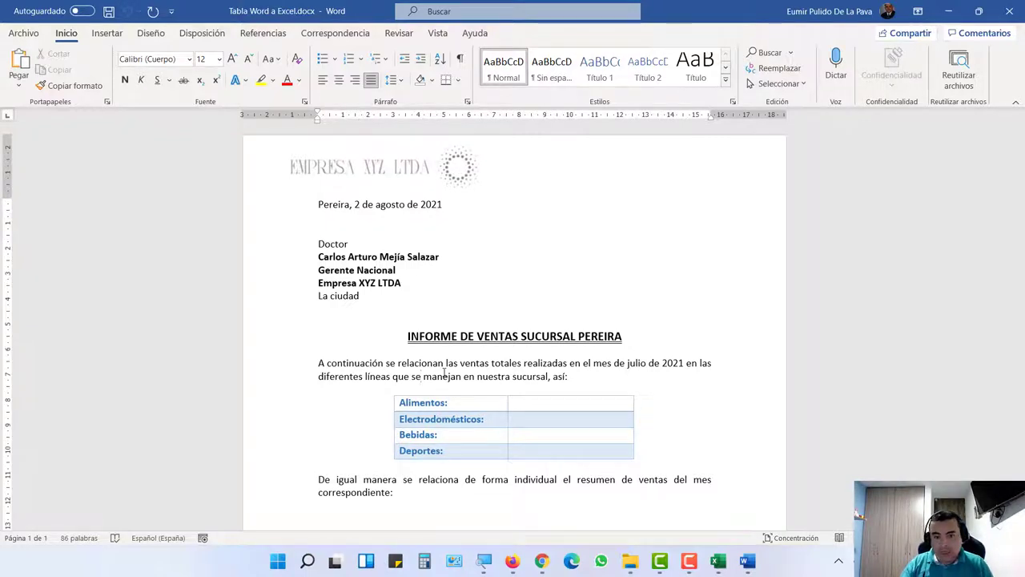
Click into Word's category table, then review the ALIMENTOS through DEPORTES totals in the workbook.
scroll(445, 373, "down", 3)
left_click(568, 346)
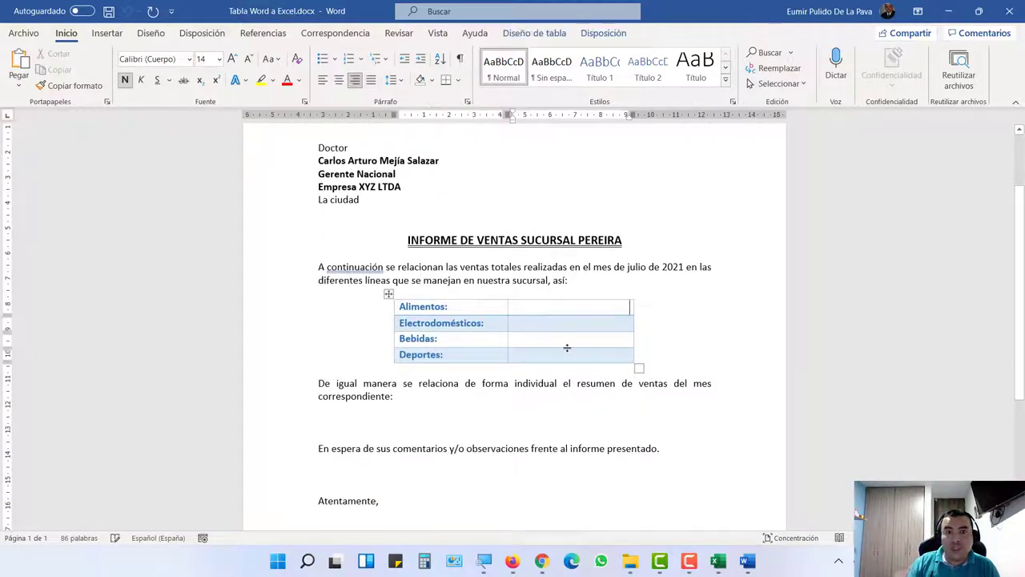
left_click(725, 567)
left_click(503, 328)
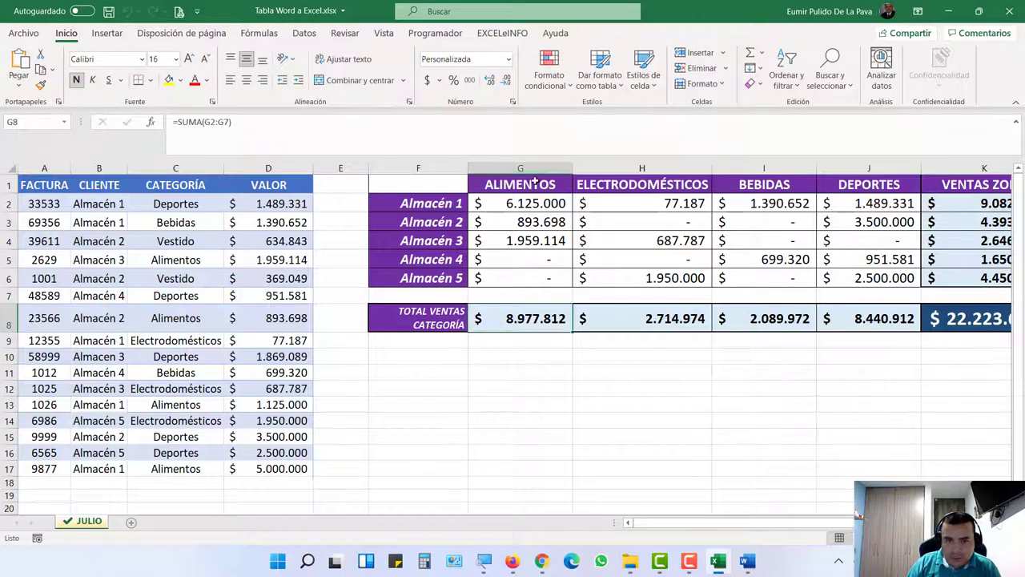
left_click(535, 168)
left_click(669, 166)
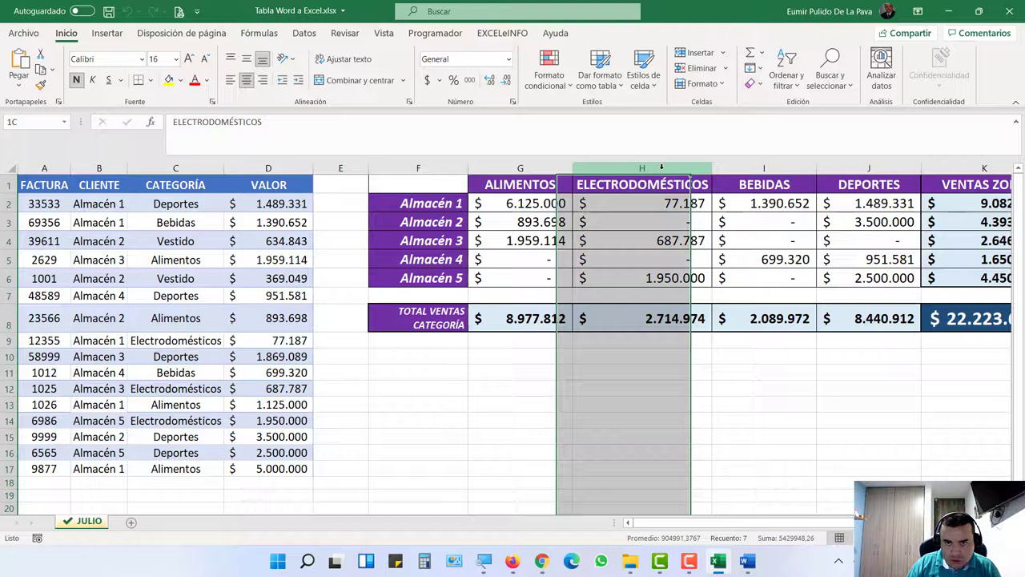
left_click(767, 165)
left_click(840, 165)
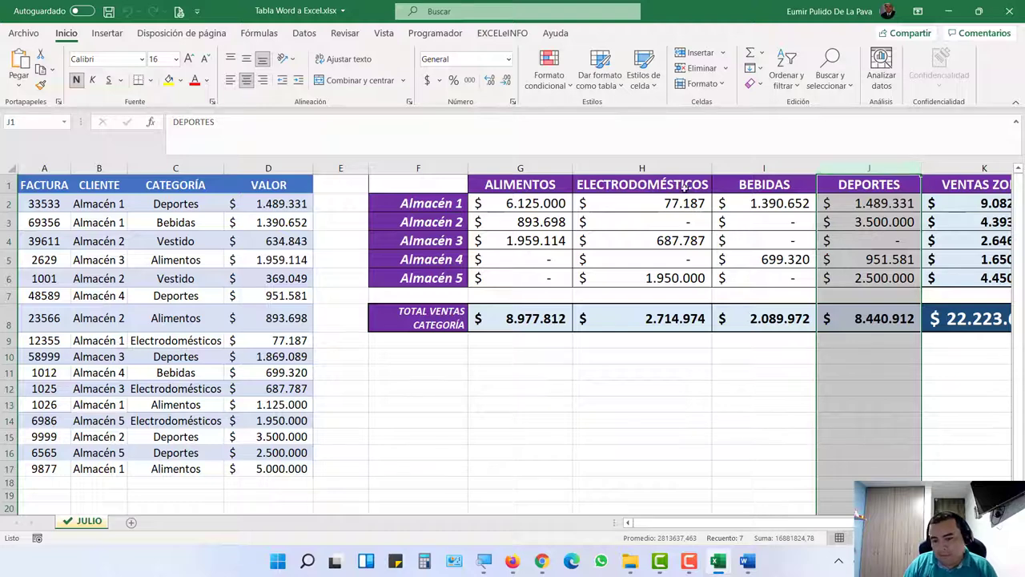
Back in the report, place the cursor on the blank line under 'correspondiente:'.
left_click(747, 561)
scroll(563, 353, "down", 1)
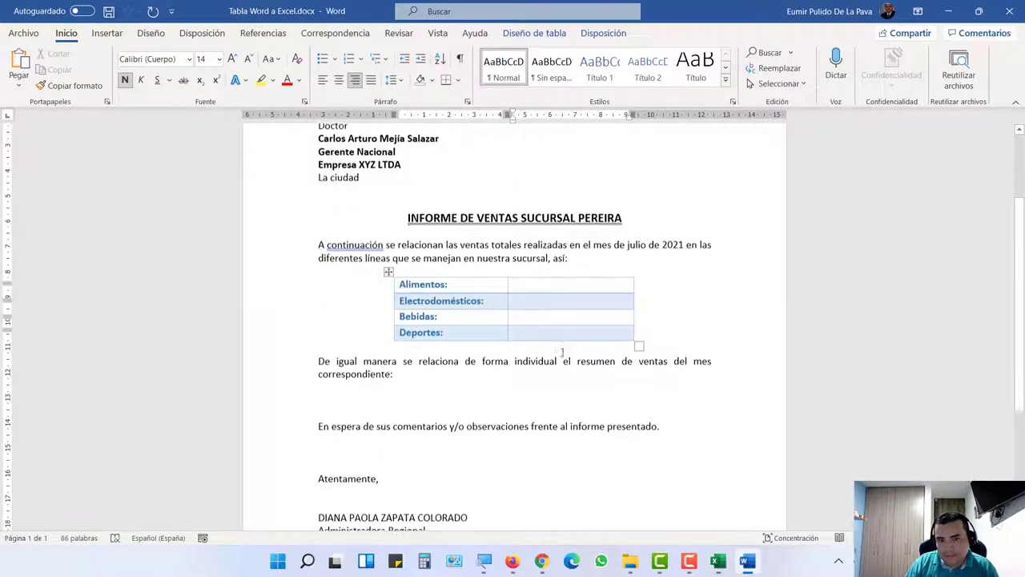
scroll(563, 352, "down", 2)
left_click(349, 300)
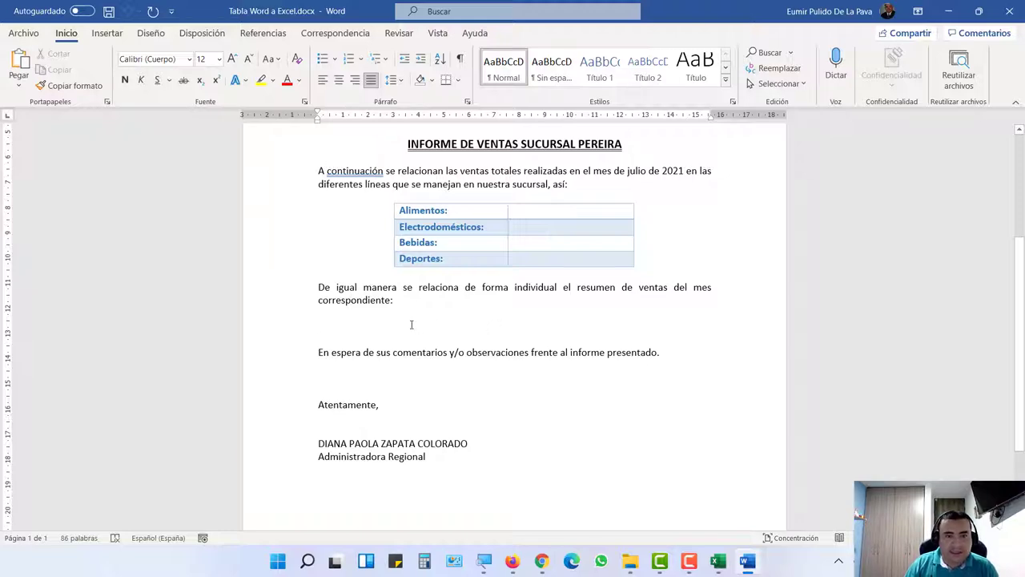
Give the TOTAL VENTAS CATEGORÍA row F8:K8 a thick outside border.
left_click(720, 562)
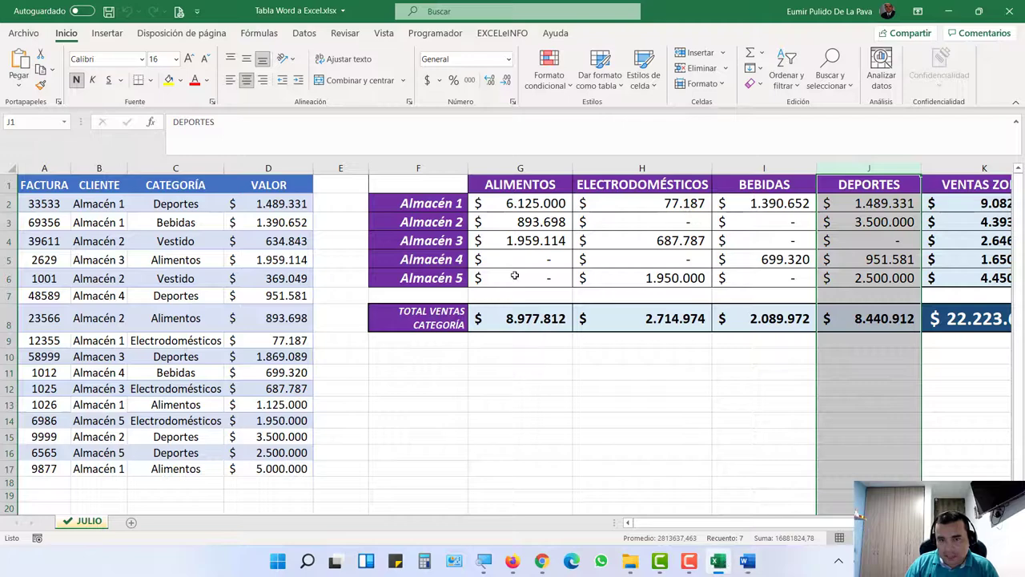
mouse_move(418, 188)
left_mouse_down()
mouse_move(815, 255)
mouse_move(833, 272)
left_mouse_up()
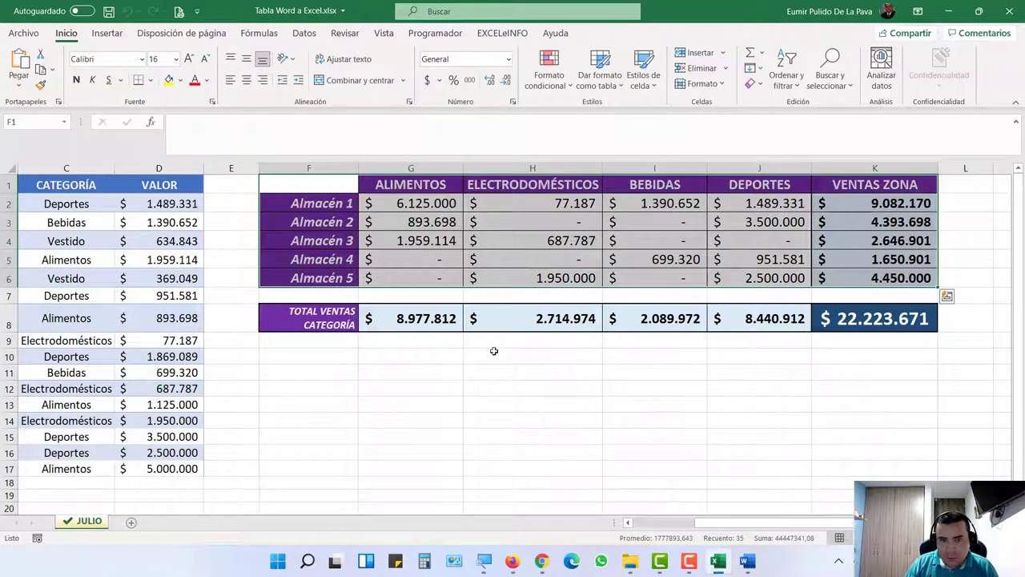
left_click_drag(344, 324, 874, 319)
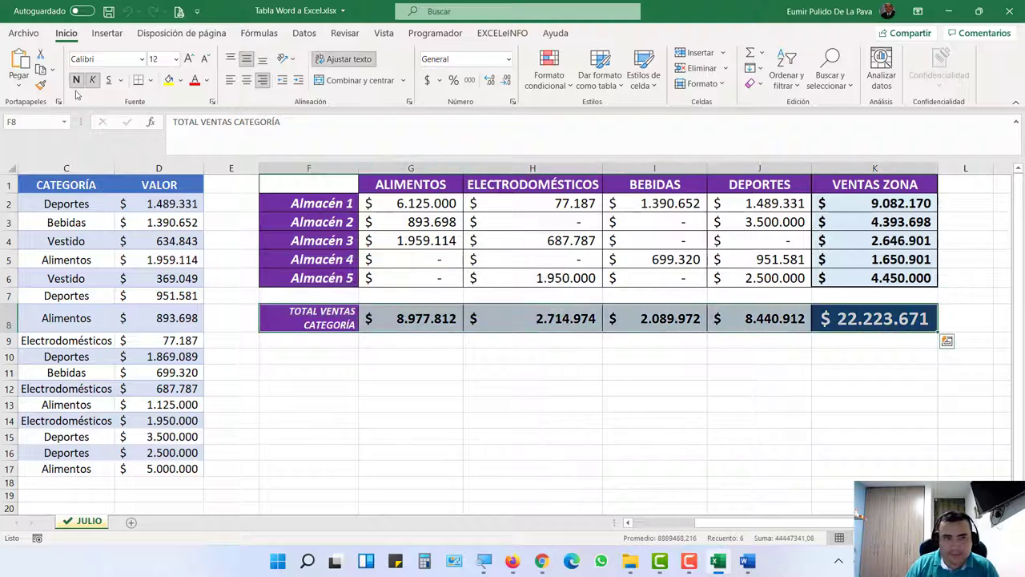
left_click(149, 80)
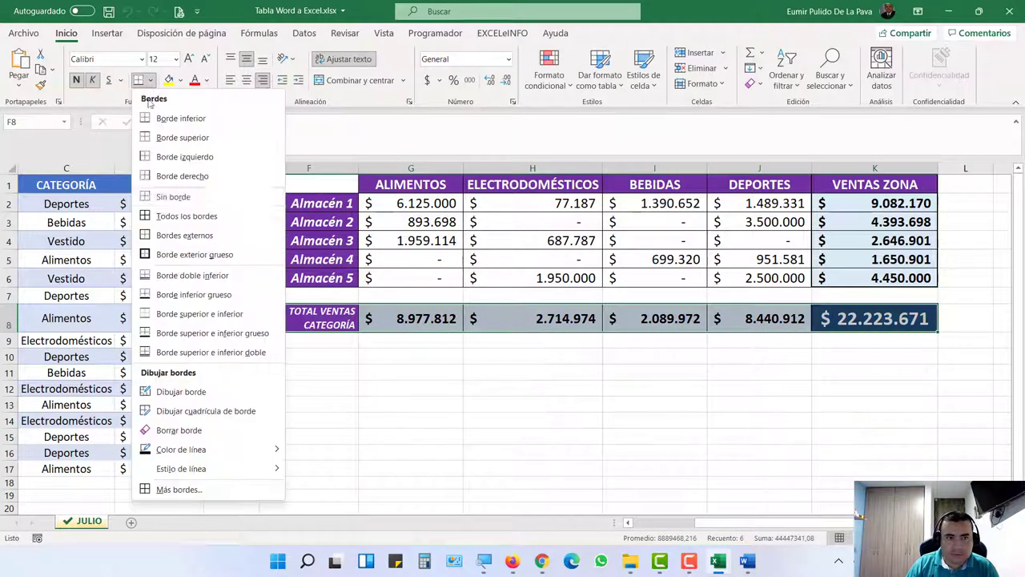
left_click(161, 261)
left_click(525, 397)
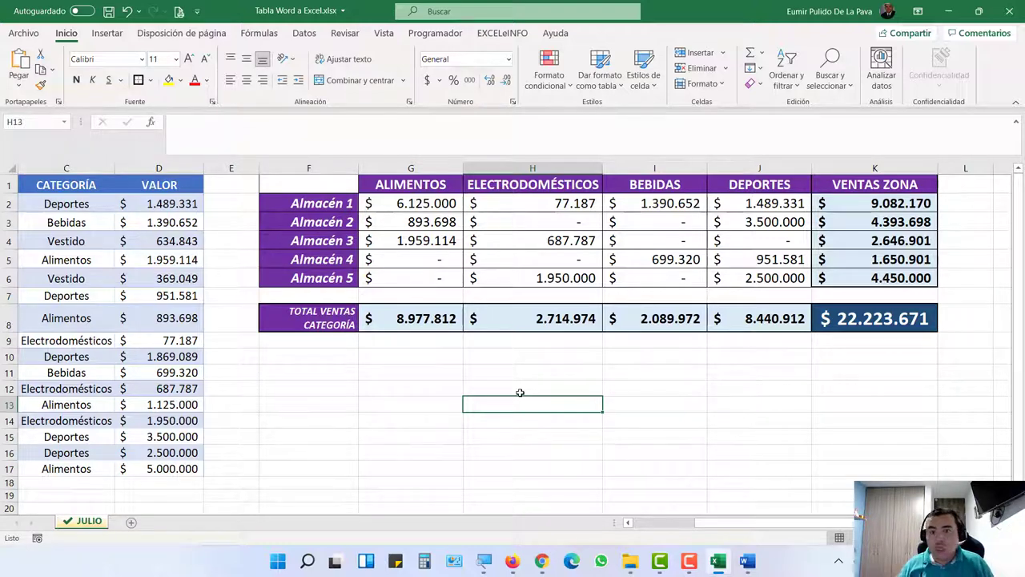
Copy the warehouse sales table F1:K6 for pasting into the Word report.
key("alt+Tab")
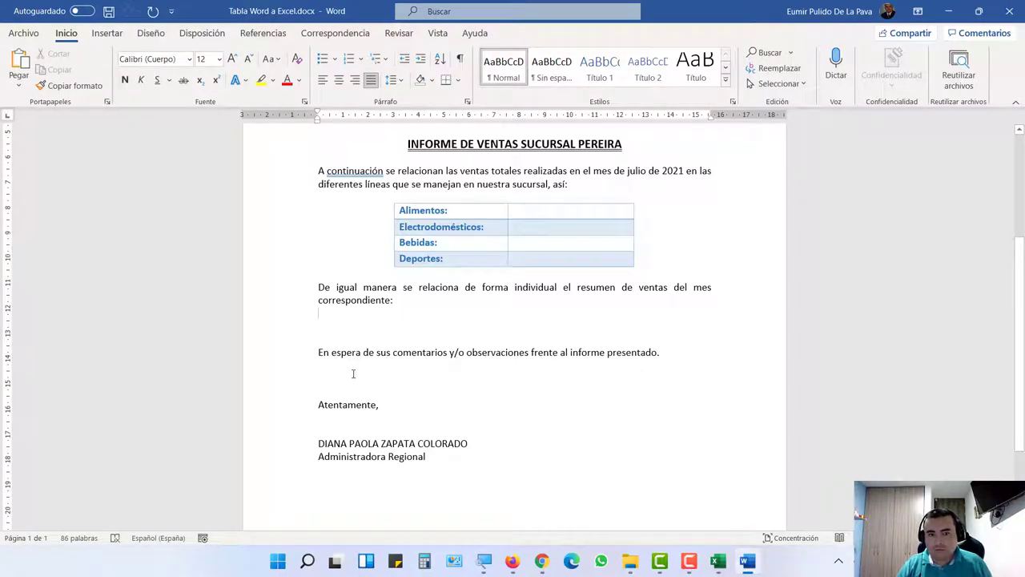
key("alt+Tab")
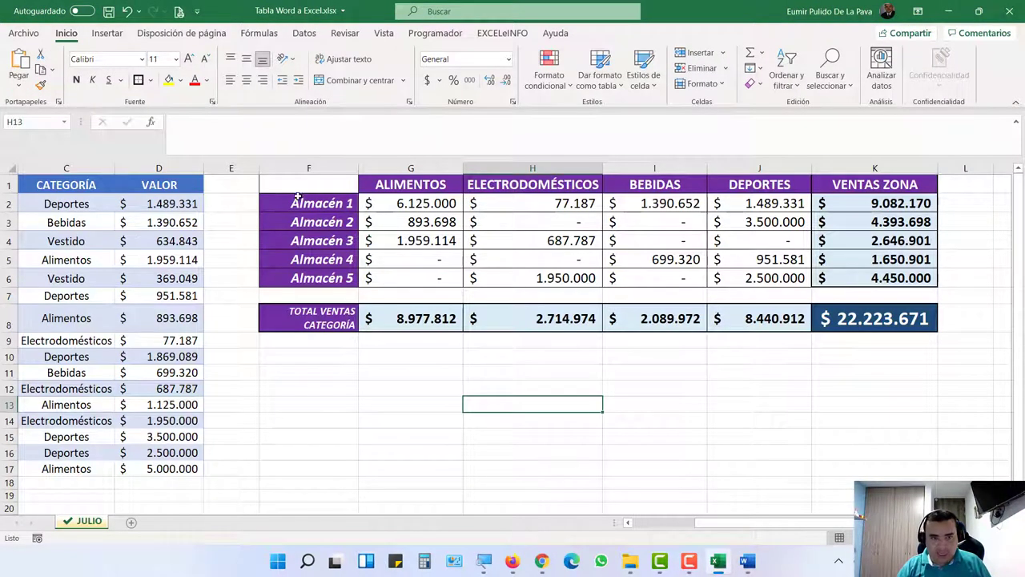
left_click_drag(297, 193, 869, 281)
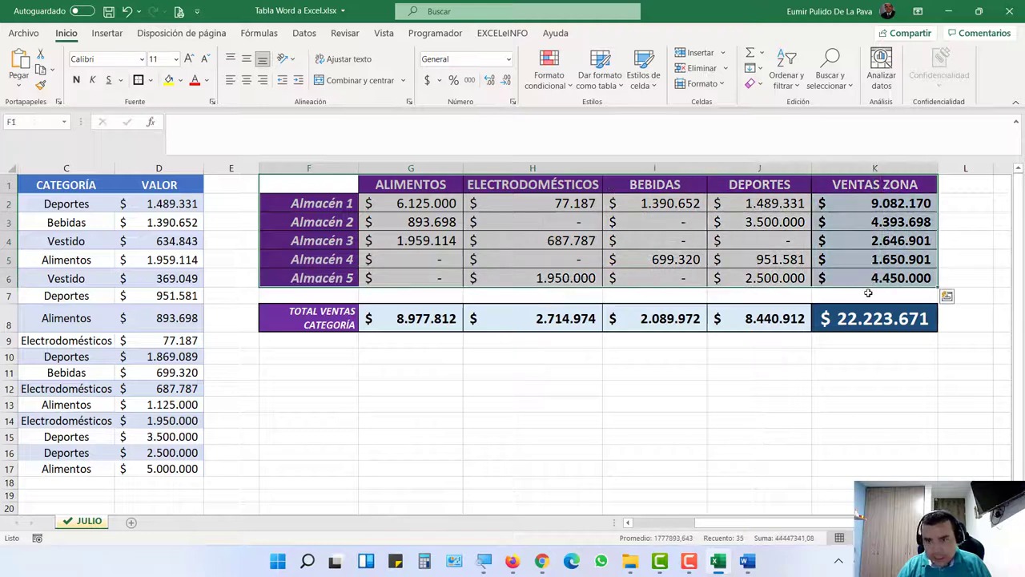
key("ctrl+c")
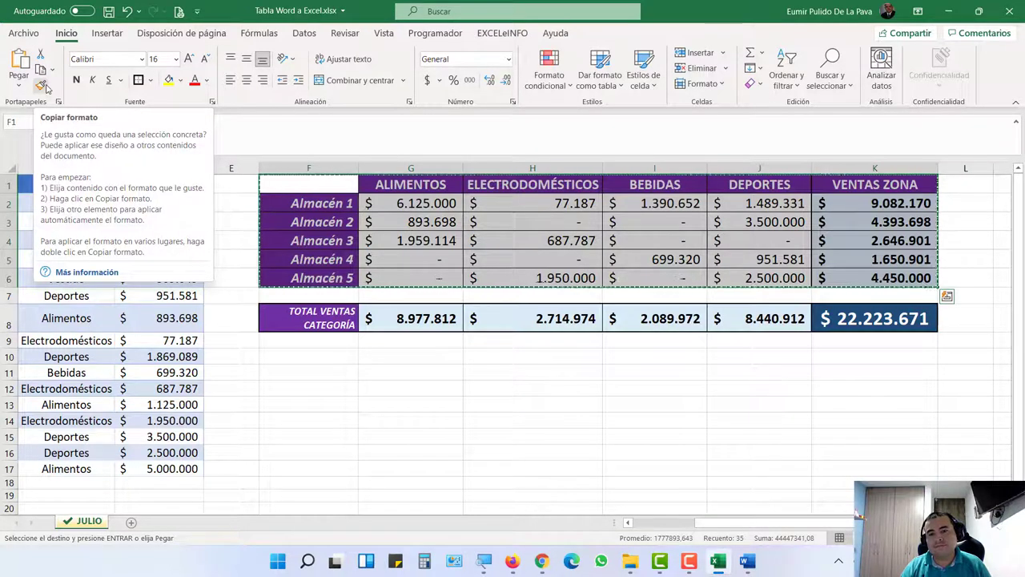
key("alt+Tab")
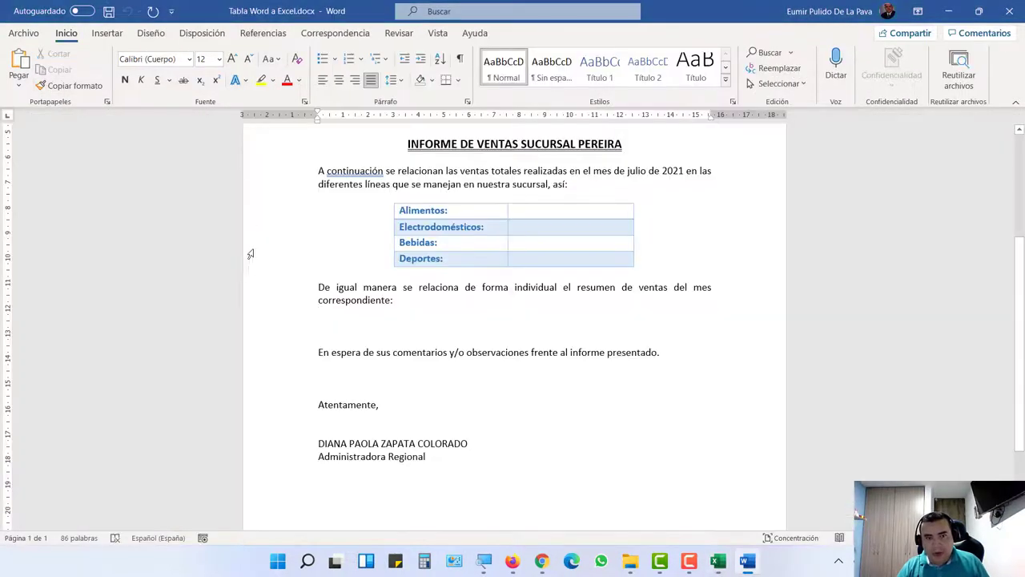
Paste the Excel sales table under 'correspondiente:' and shrink its font size by four steps.
left_click(20, 61)
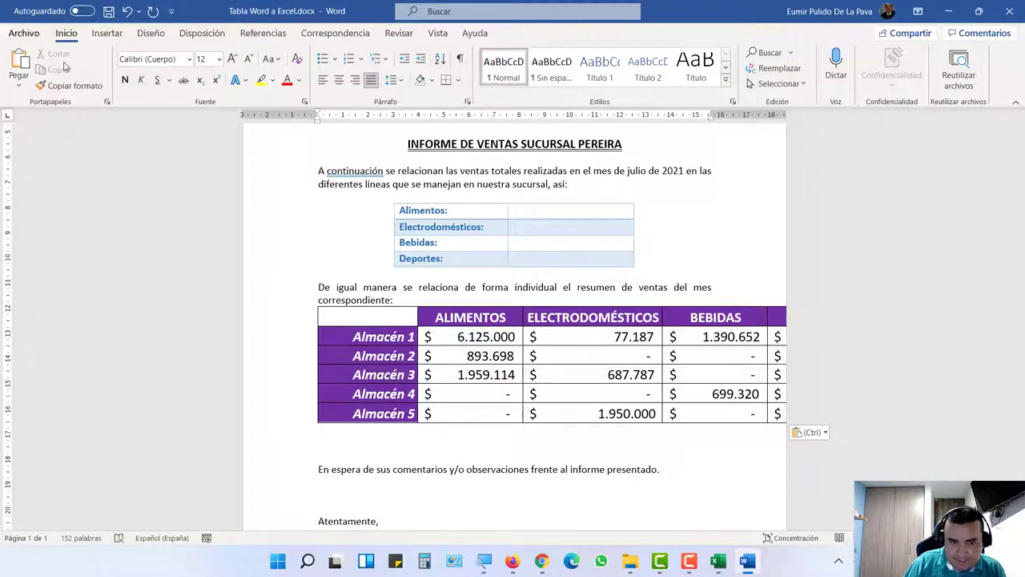
left_click_drag(350, 317, 481, 356)
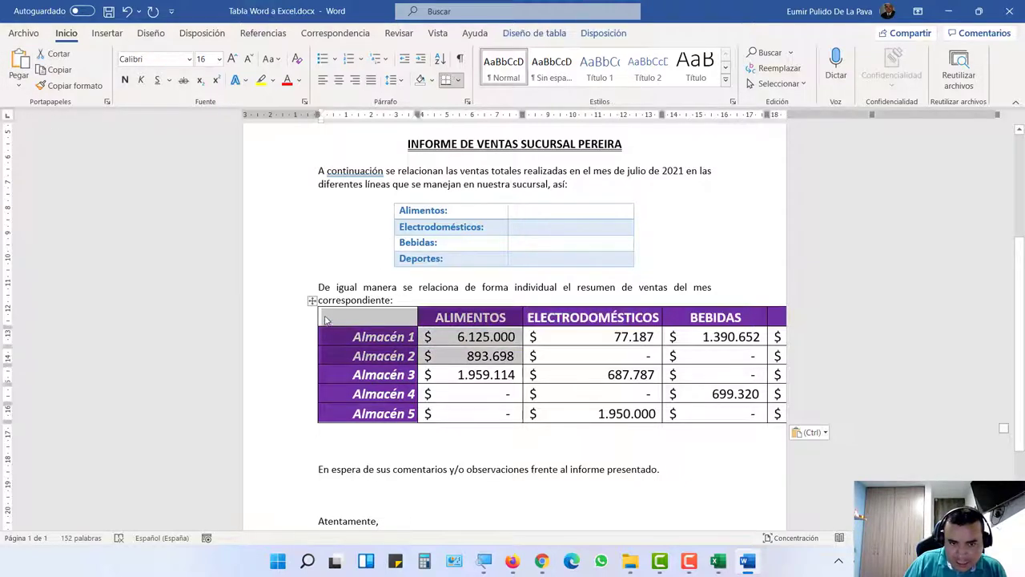
left_click(312, 301)
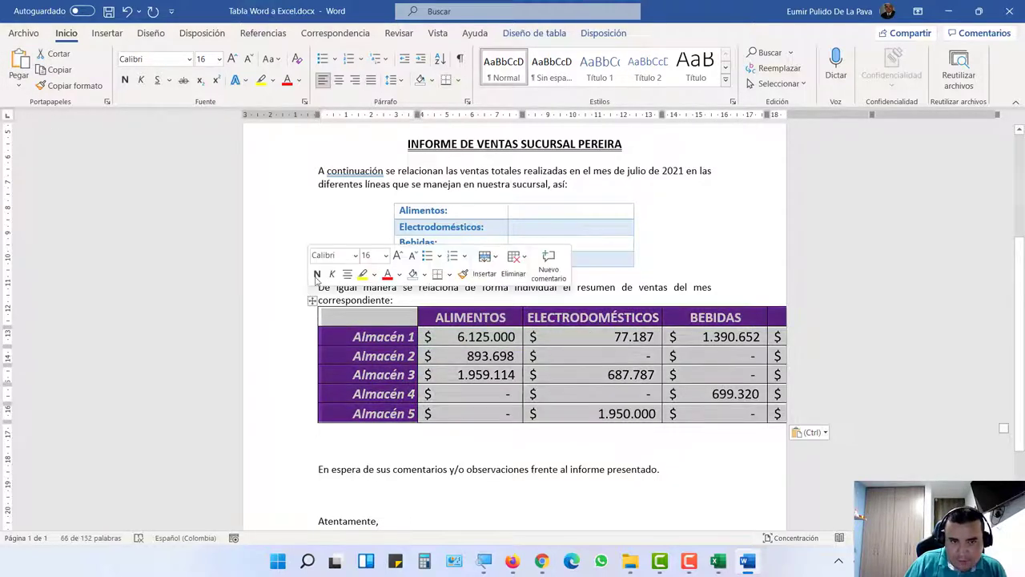
left_click(248, 62)
left_click(248, 61)
left_click(249, 61)
left_click(248, 62)
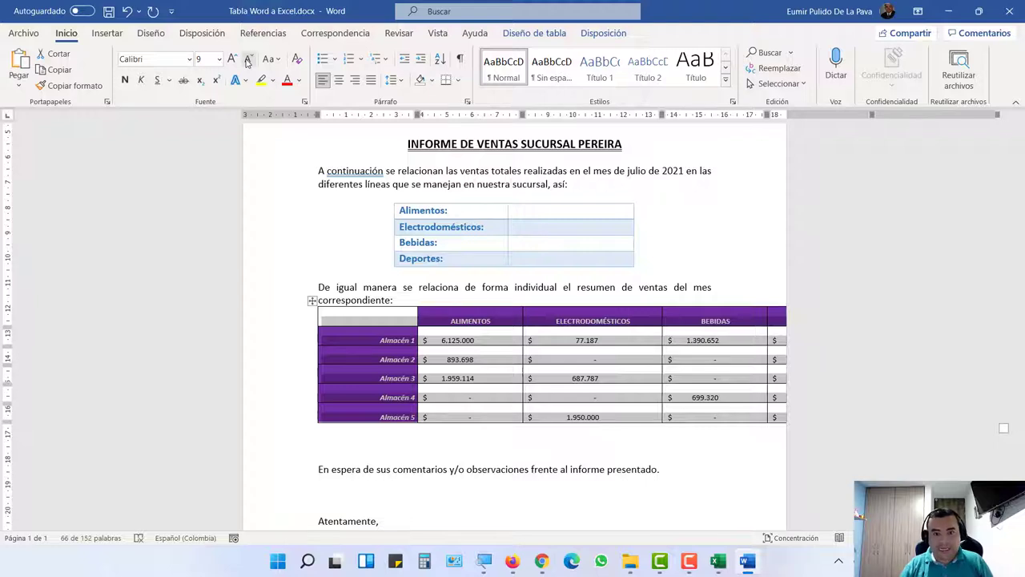
Narrow the ALIMENTOS and ELECTRODOMÉSTICOS columns, widening ELECTRODOMÉSTICOS and BEBIDAS.
left_click(532, 398)
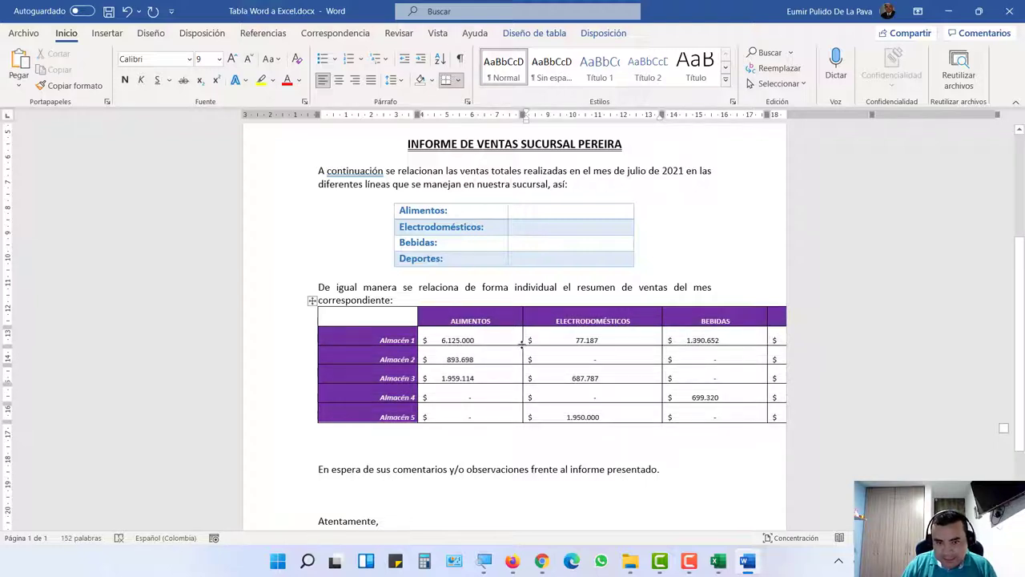
left_click_drag(520, 338, 481, 337)
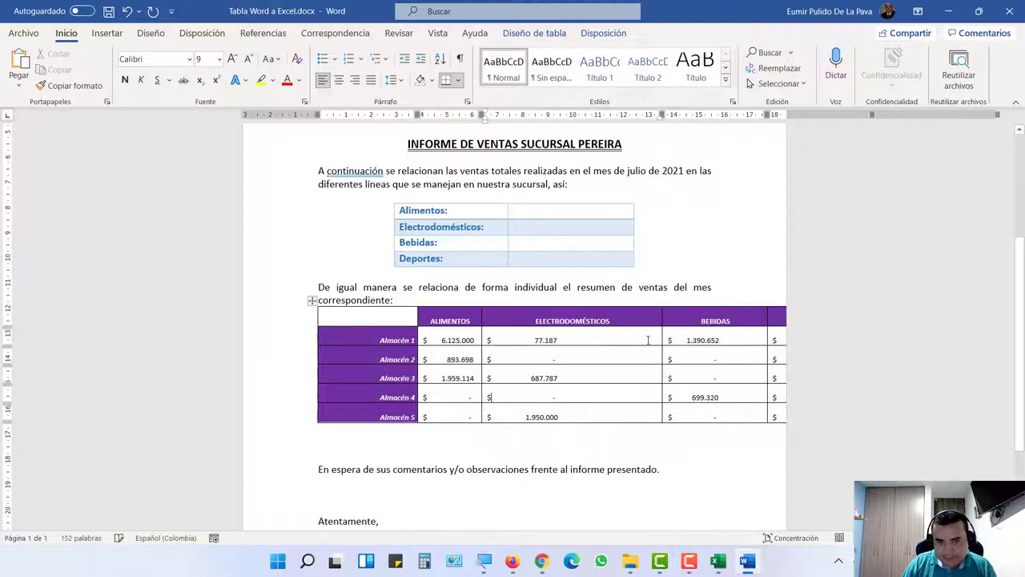
left_click(660, 320)
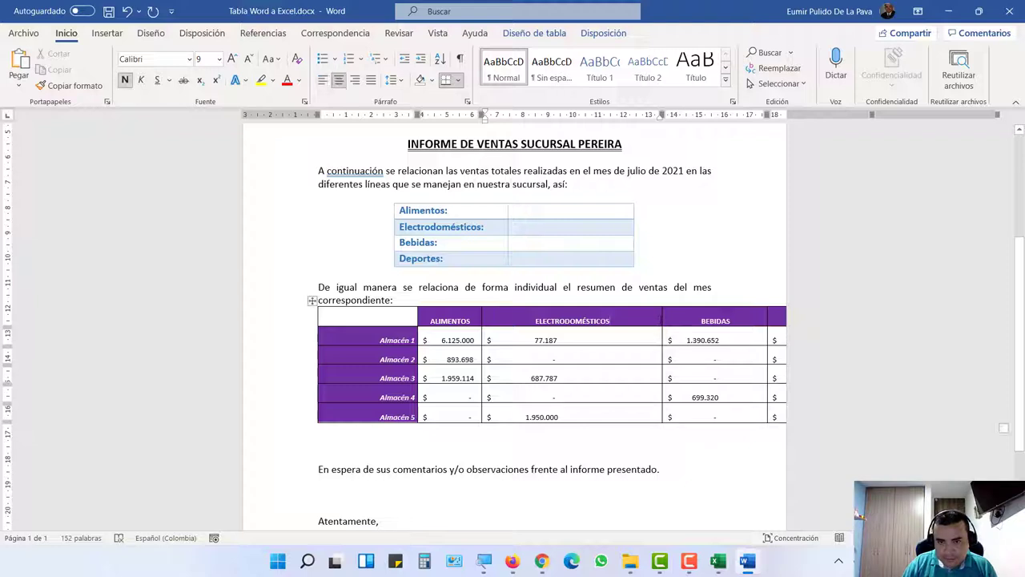
left_click_drag(662, 318, 544, 309)
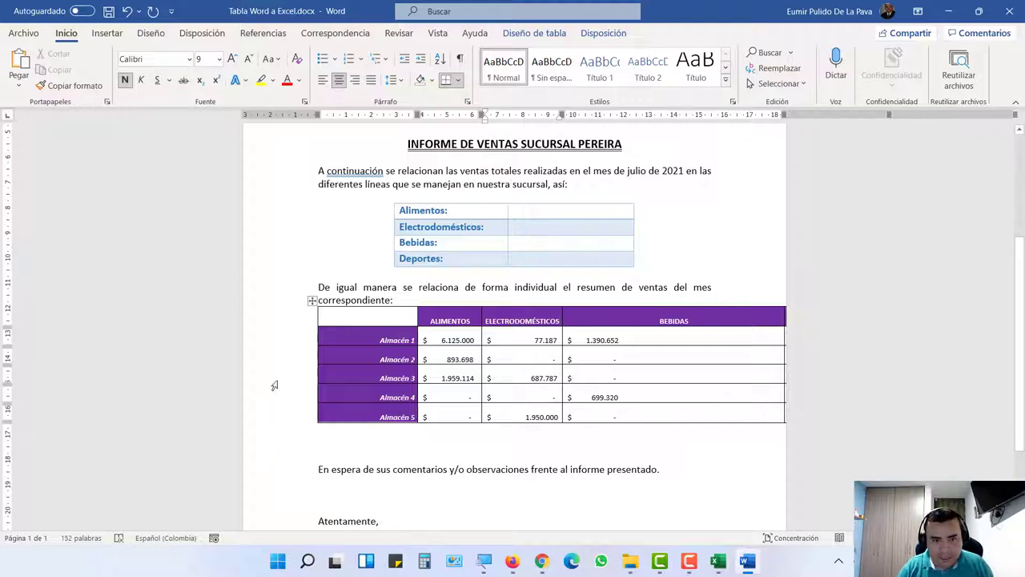
Delete the entire pasted purple warehouse sales table with Eliminar tabla.
left_click(311, 302)
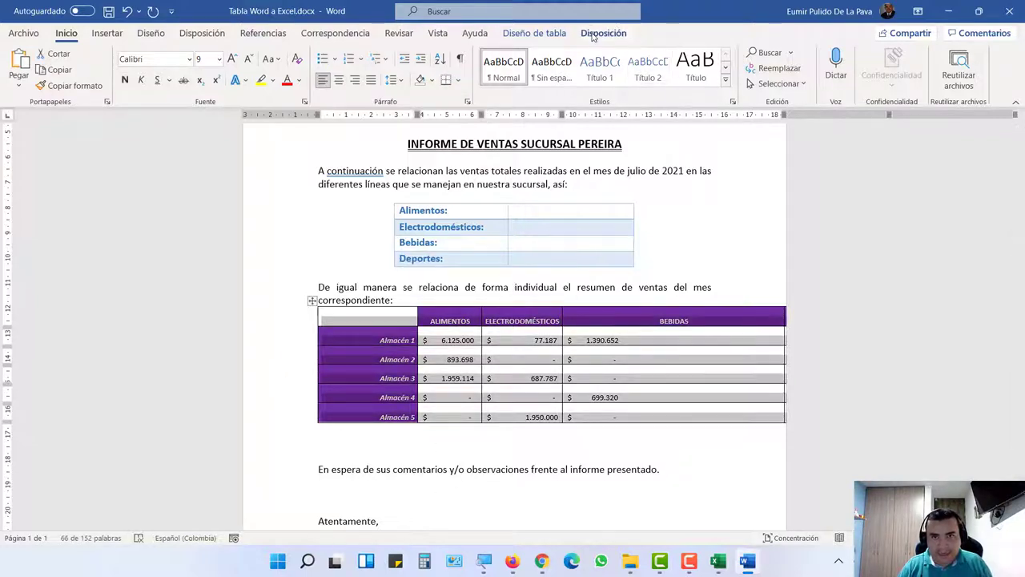
left_click(603, 33)
left_click(177, 74)
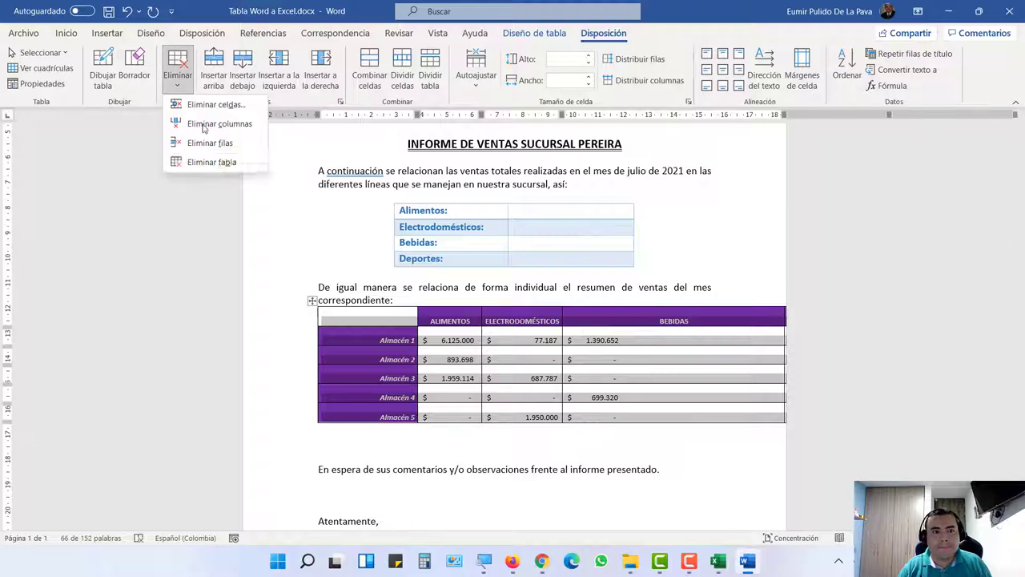
left_click(214, 167)
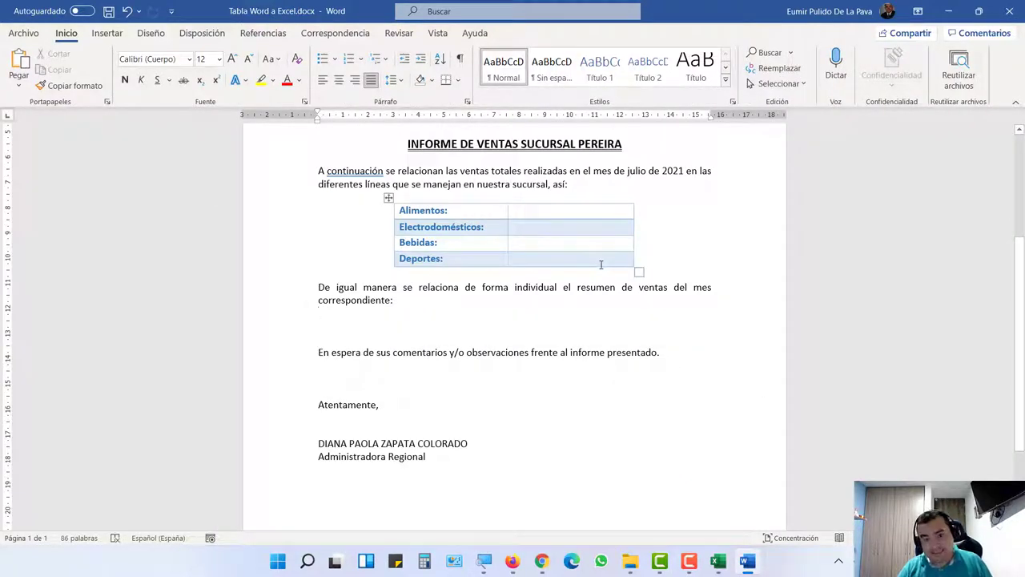
Copy the ALIMENTOS total $8.977.812 from cell G8 and place the cursor in Word's Alimentos value cell.
key("alt+Tab")
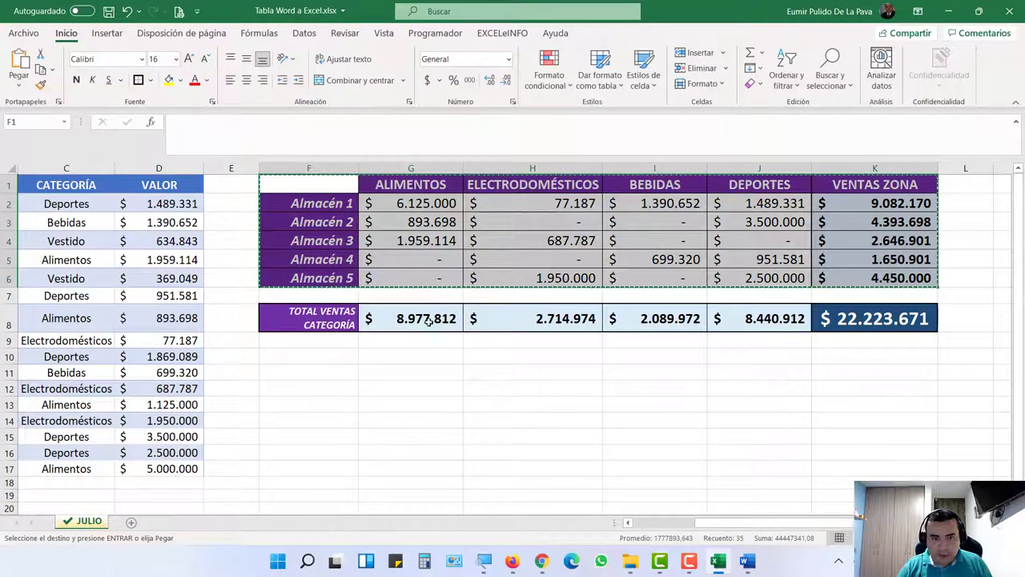
left_click(428, 320)
key("ctrl+c")
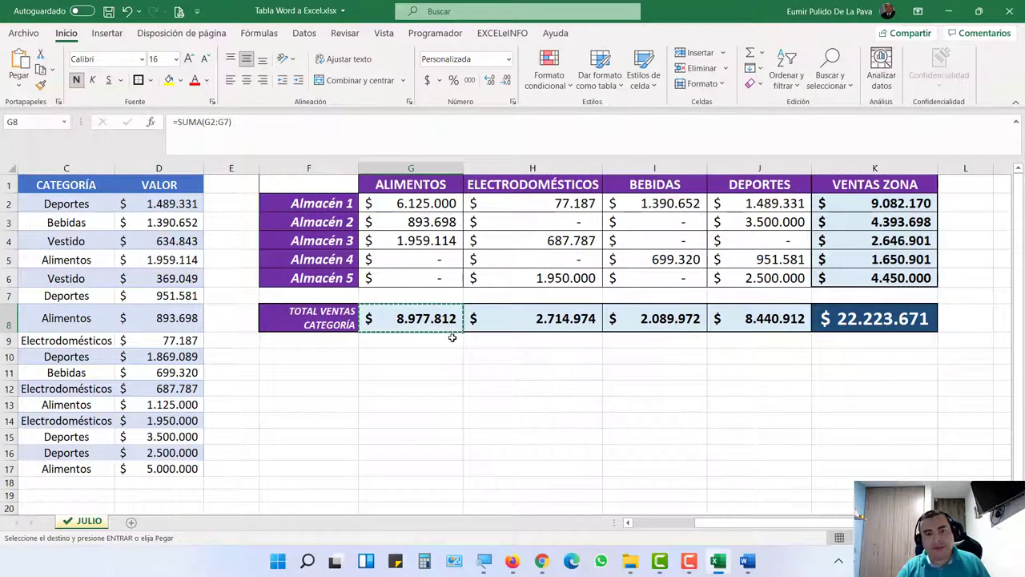
key("alt+Tab")
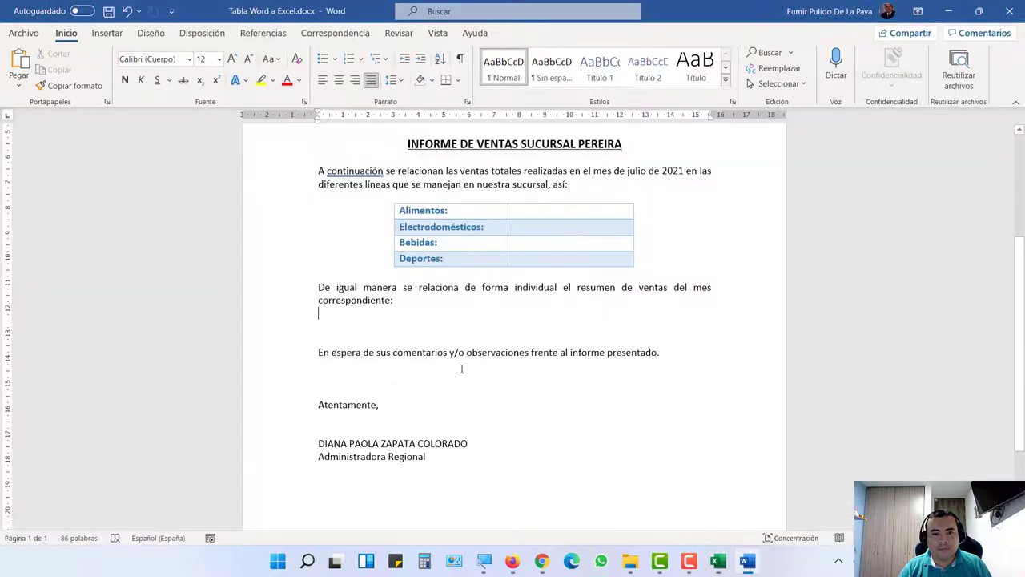
left_click(591, 212)
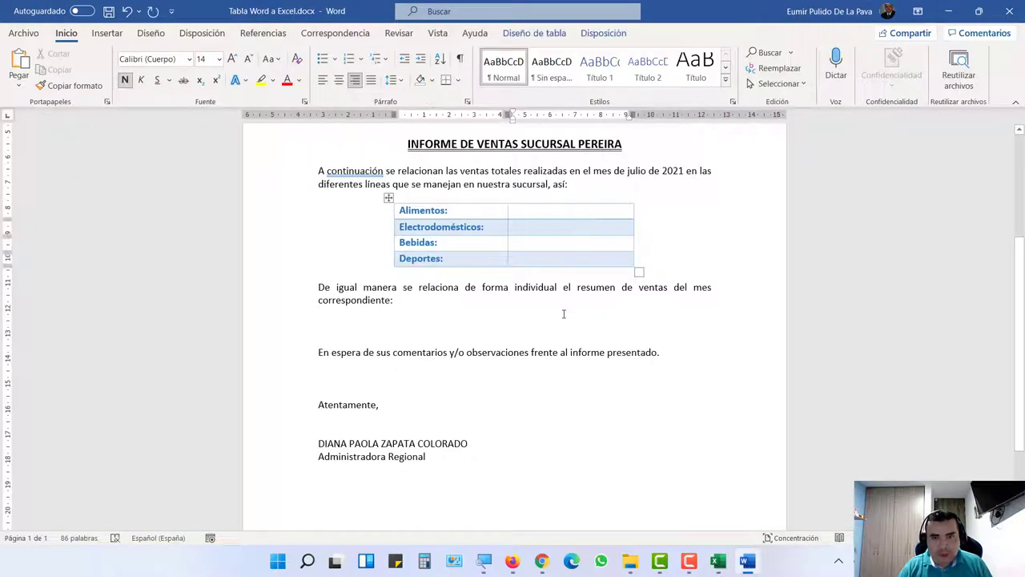
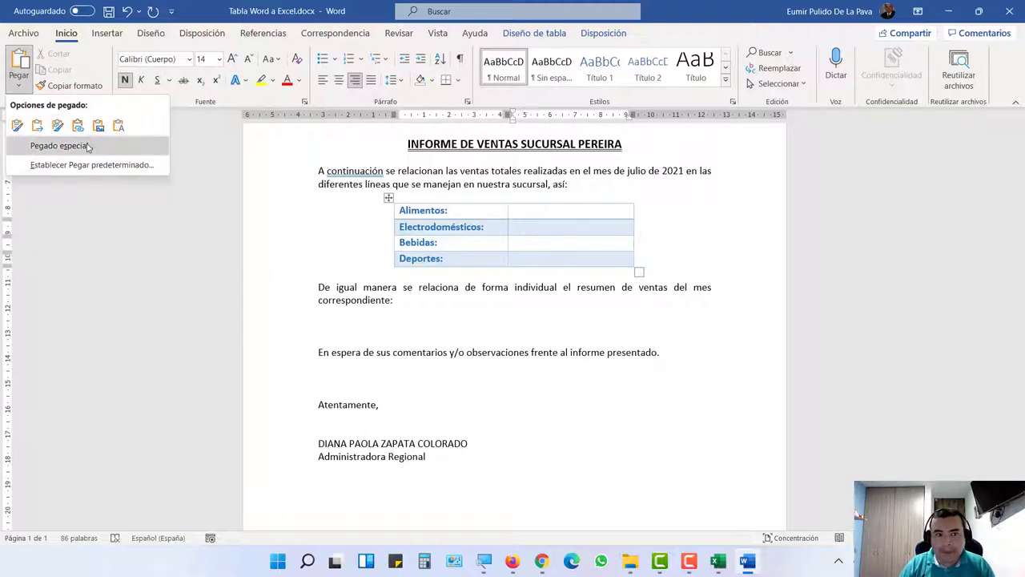
Paste the copied Excel total $ 8.977.812 into the Alimentos cell as linked unformatted text.
left_click(61, 145)
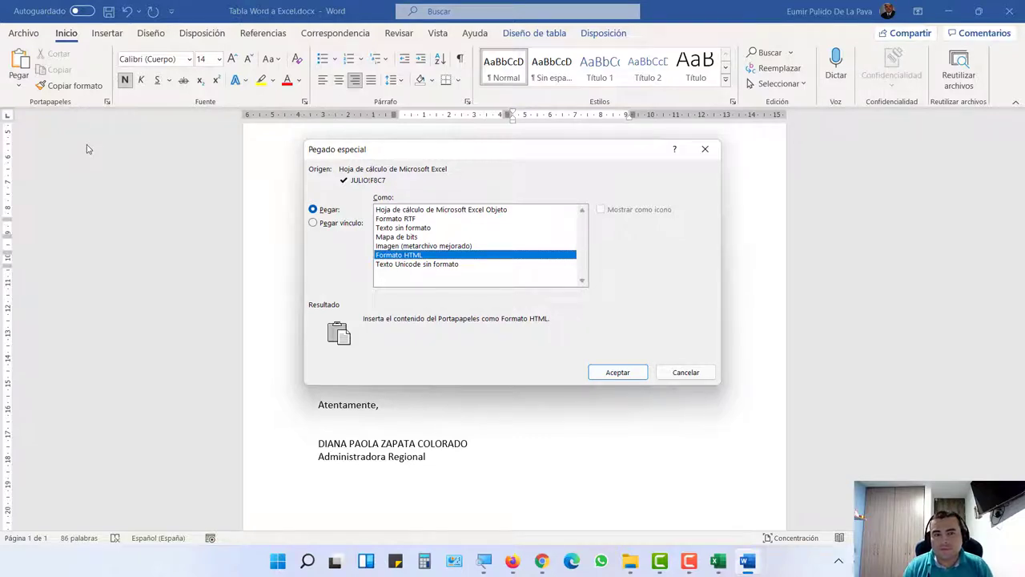
left_click(483, 561)
left_click(462, 517)
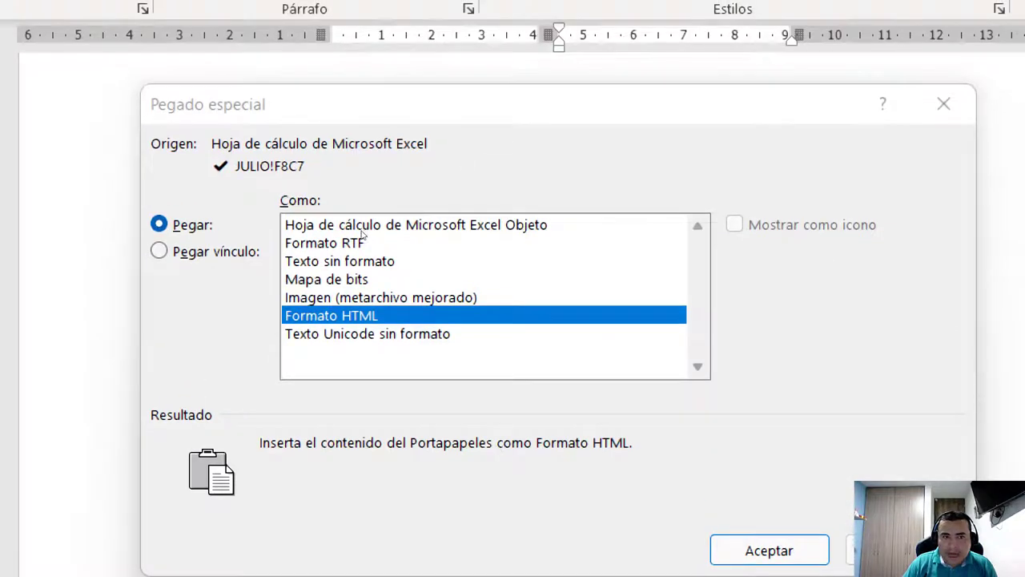
key("alt+v")
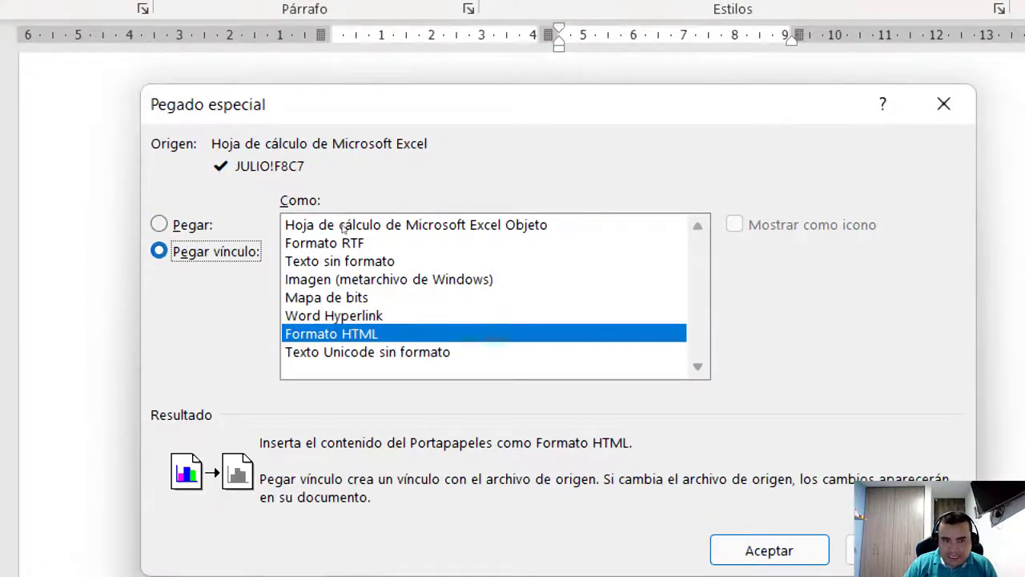
key("Tab")
key("t")
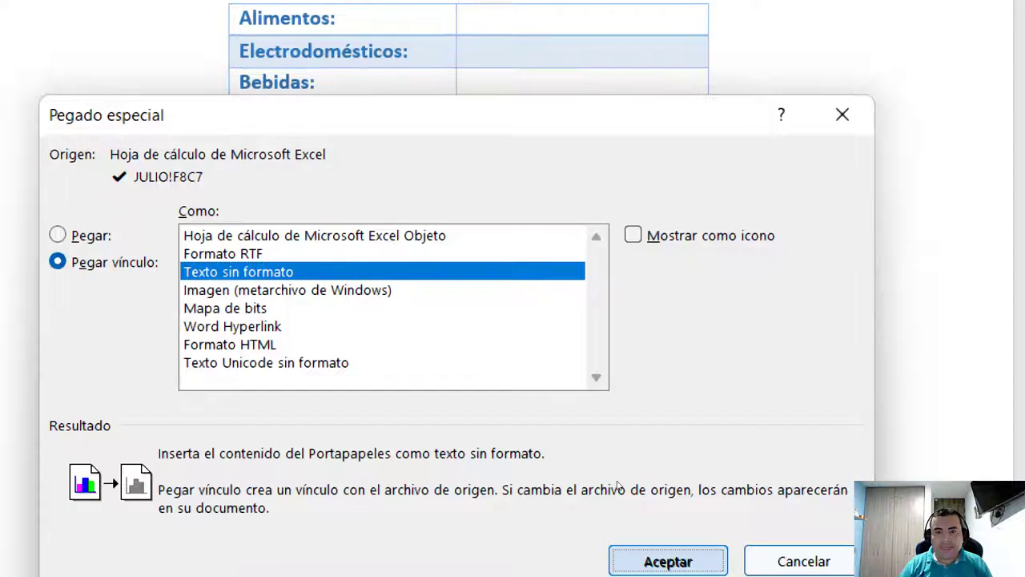
left_click(668, 563)
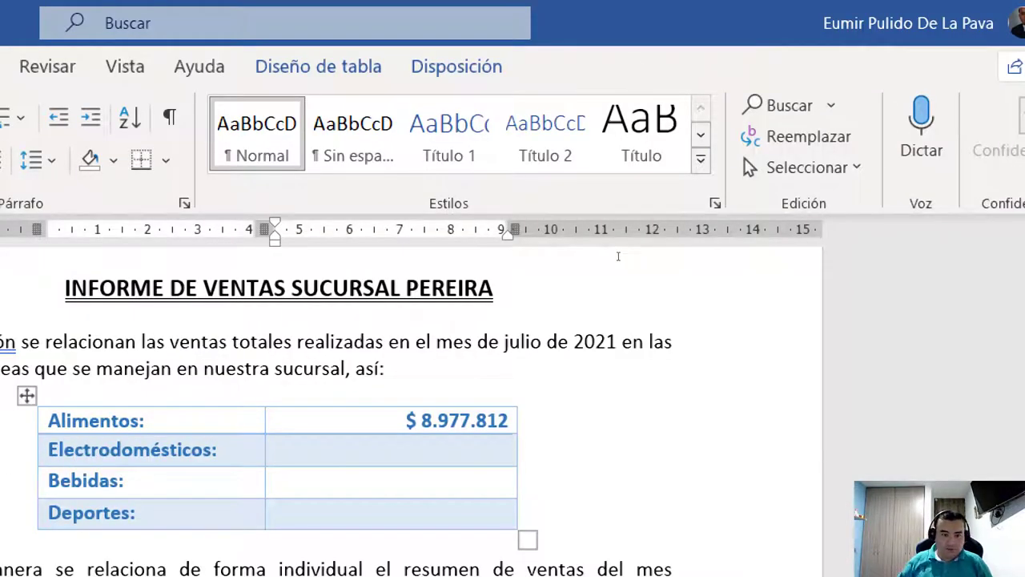
Copy the Electrodomésticos total 2.714.974 from the Excel workbook.
key("Down")
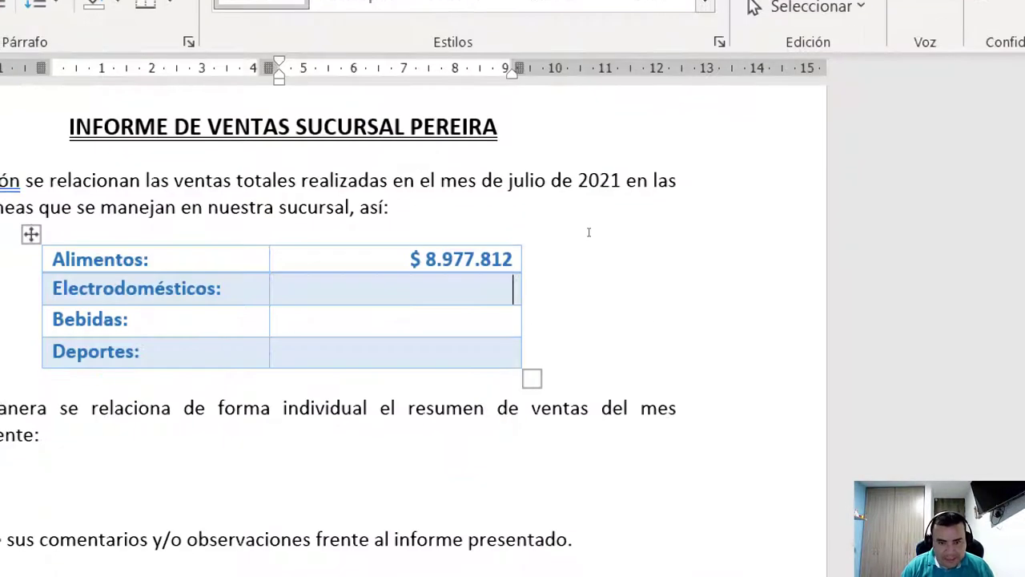
key("alt+Tab")
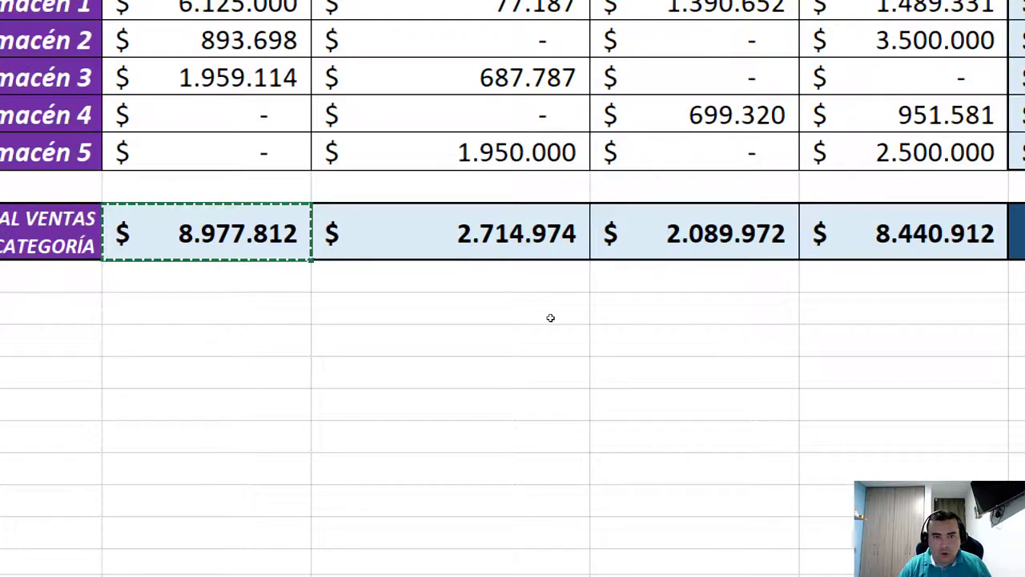
key("Right")
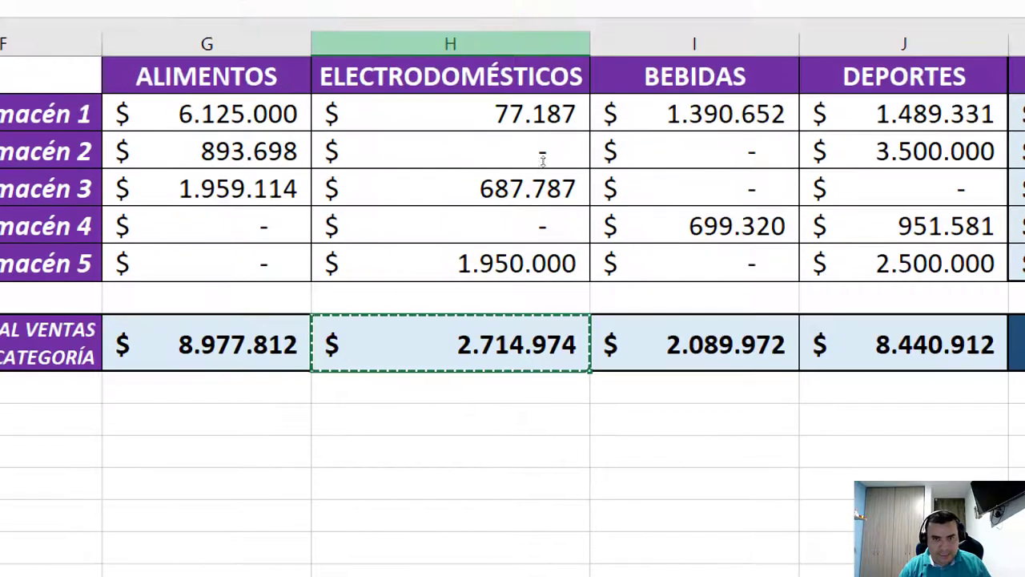
key("ctrl+c")
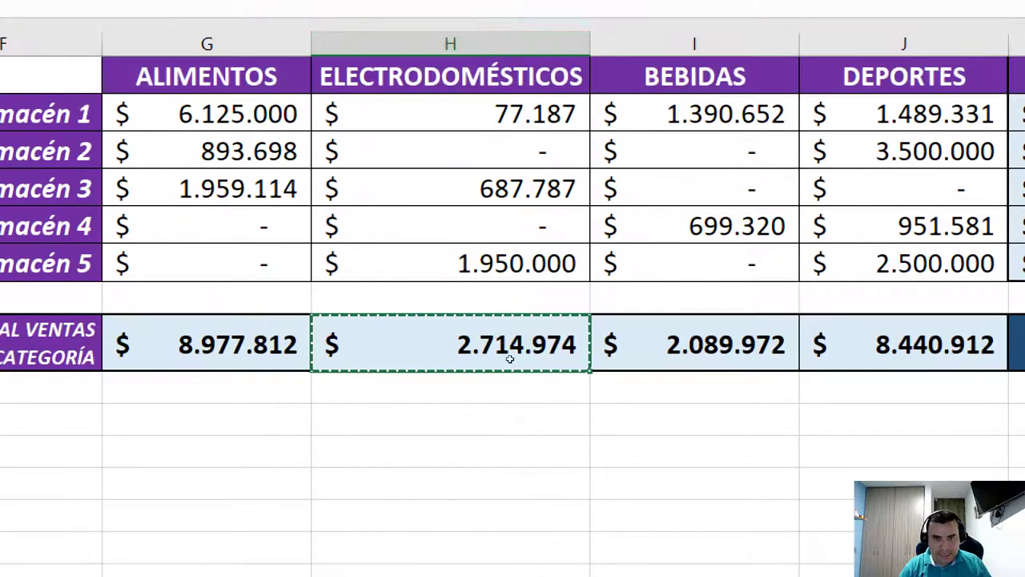
key("alt+Tab")
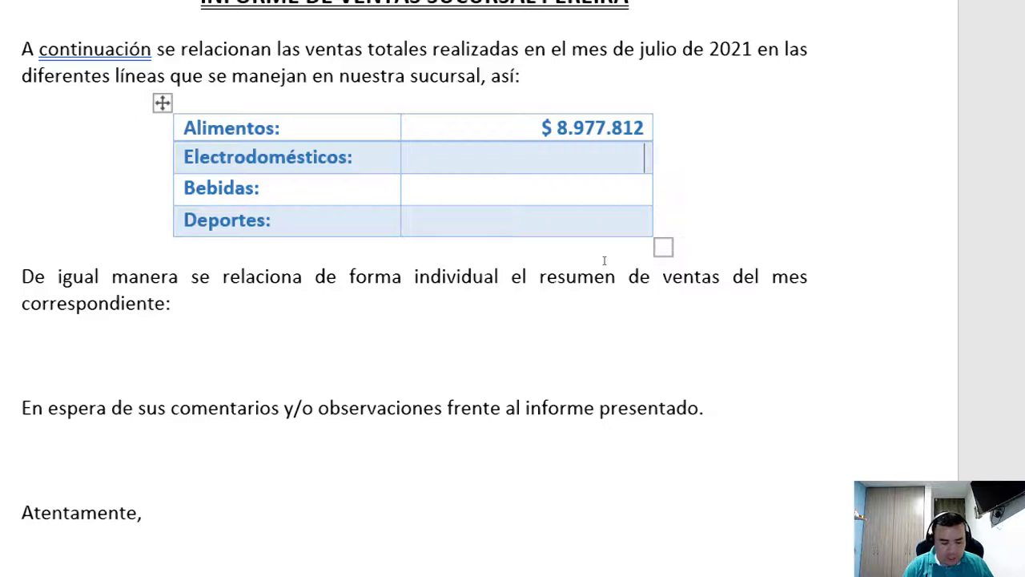
Paste it into Word's Electrodomésticos amount cell as a linked unformatted-text value.
key("ctrl+alt+s")
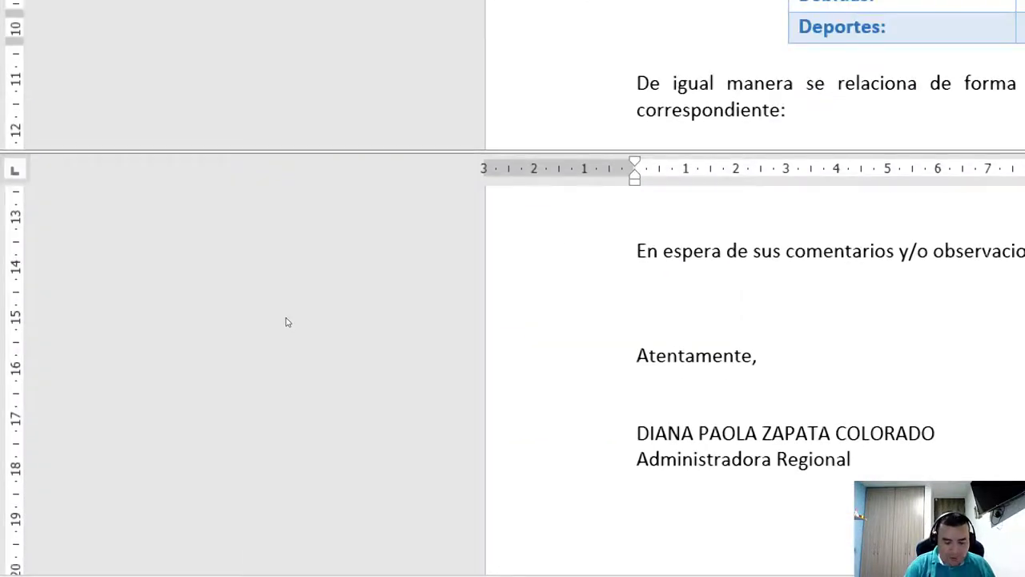
key("ctrl+alt+s")
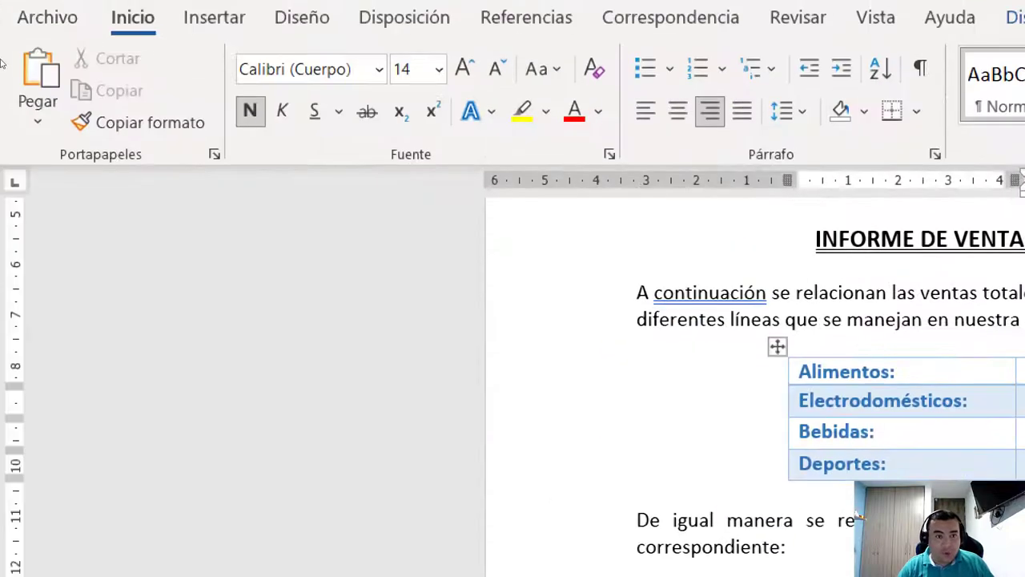
left_click(16, 94)
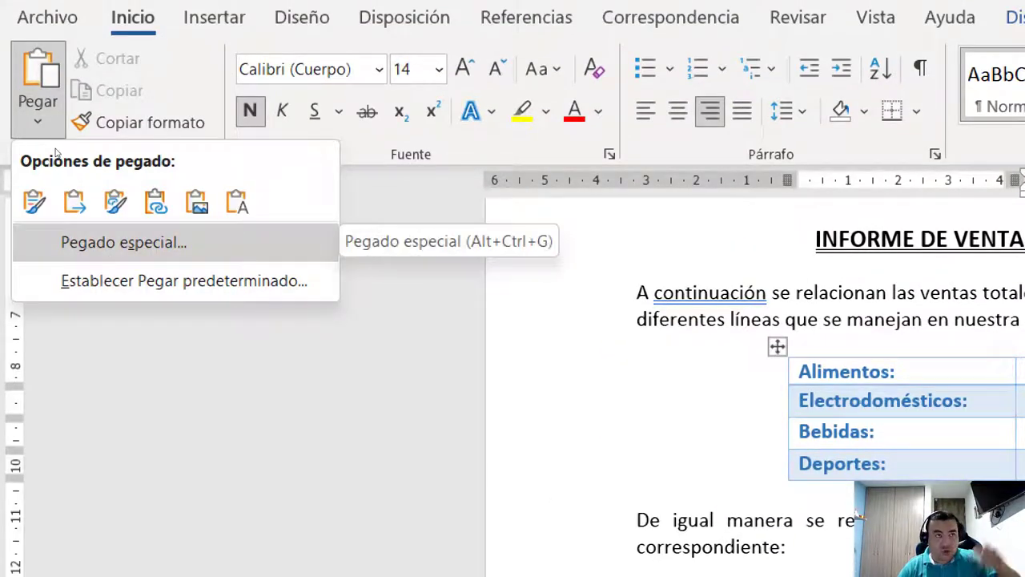
left_click(328, 244)
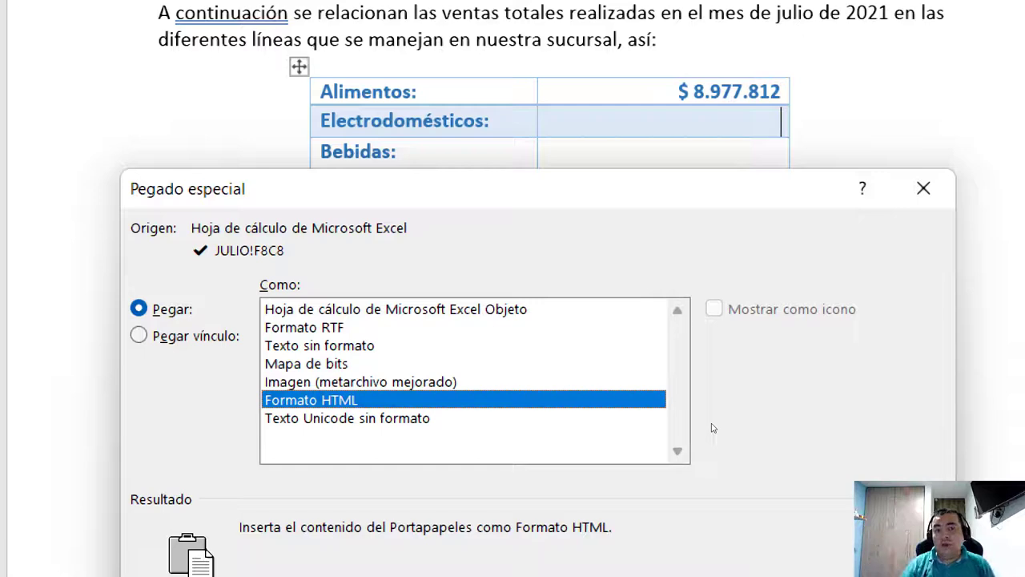
key("alt+e")
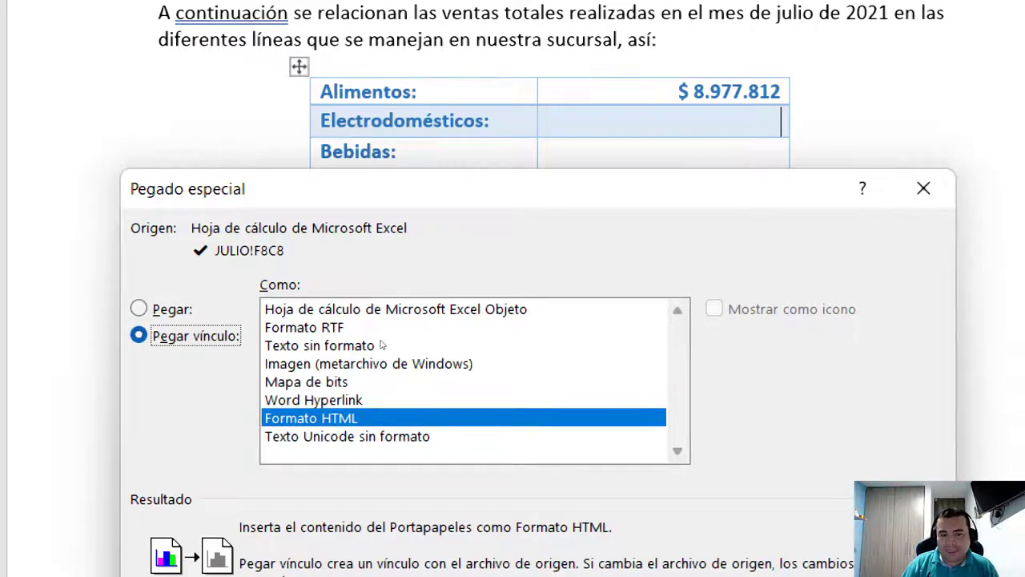
left_click(393, 345)
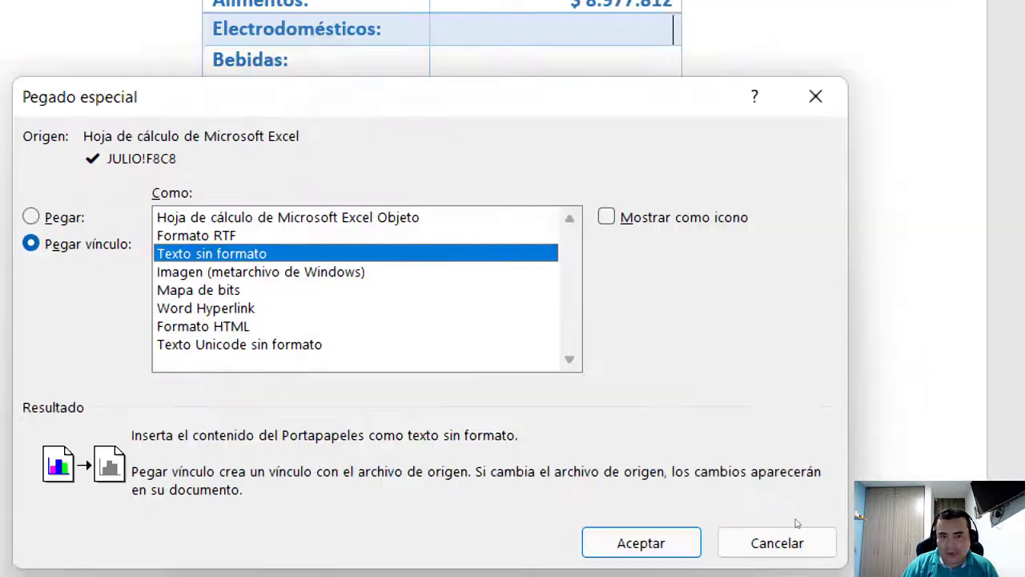
key("Return")
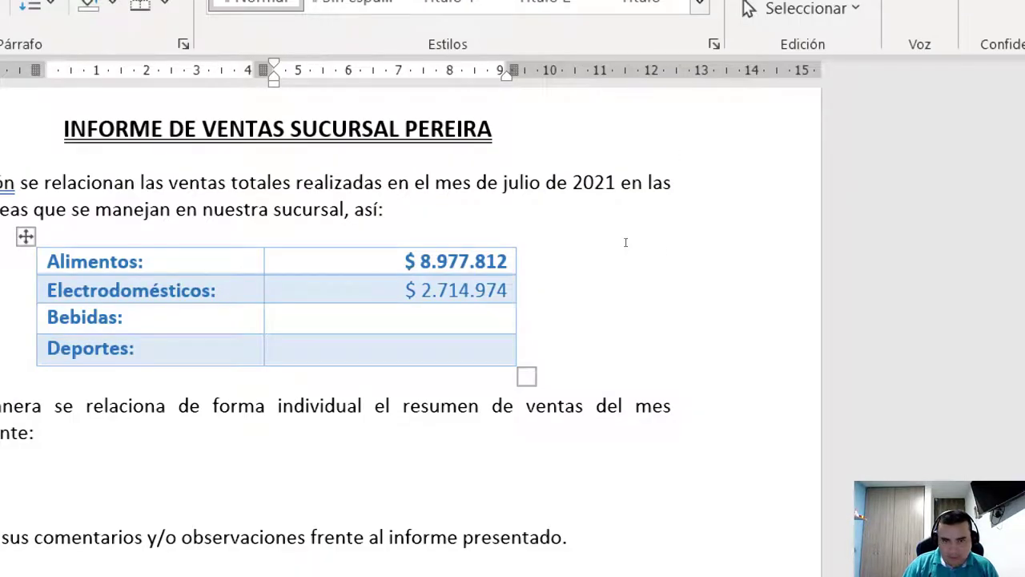
key("Down")
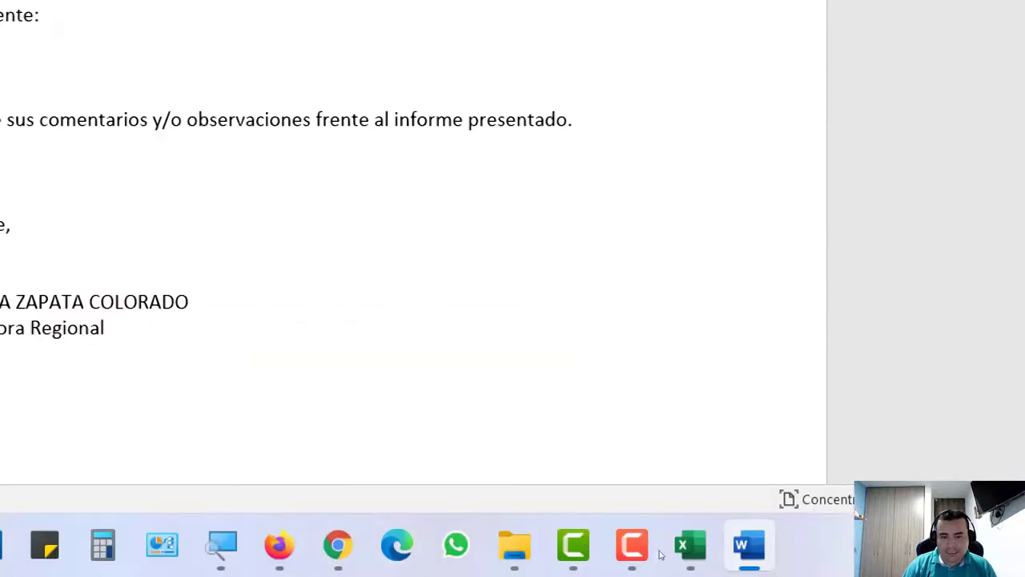
Copy the Bebidas total 2.089.972 from Excel and paste it into Word as a linked value.
left_click(689, 546)
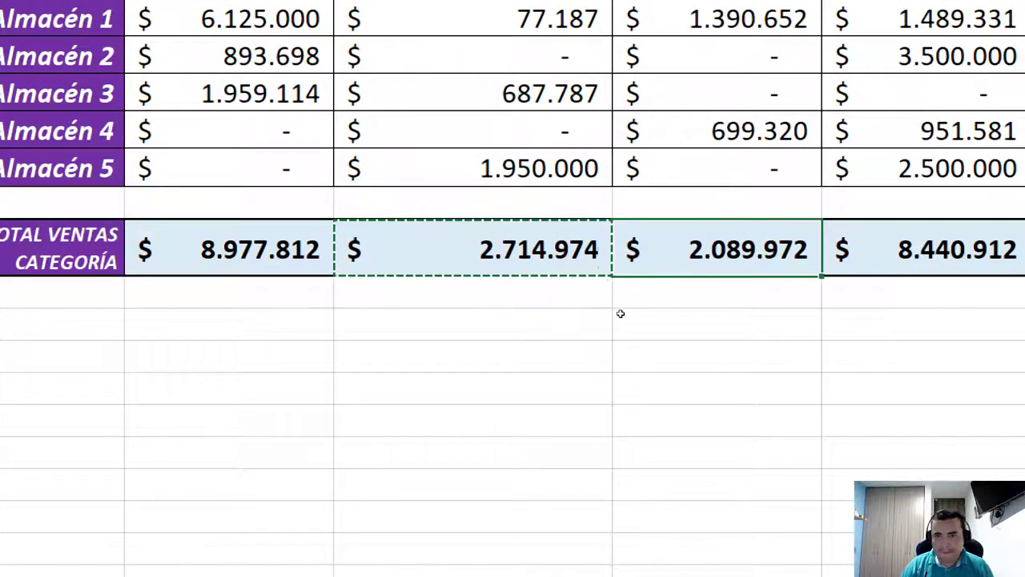
key("ctrl+c")
key("alt+Tab")
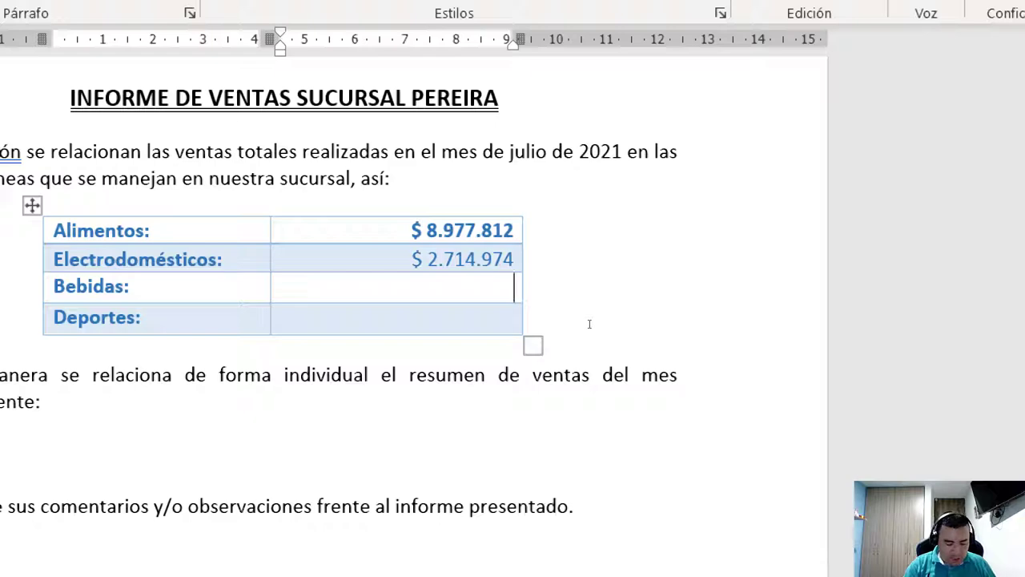
key("ctrl+shift+g")
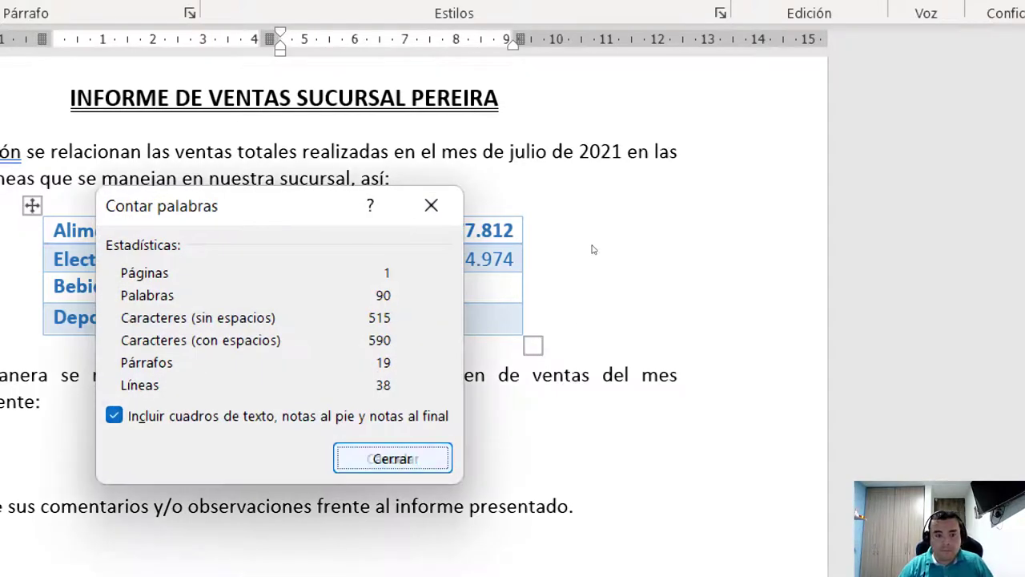
key("Escape")
left_click(48, 156)
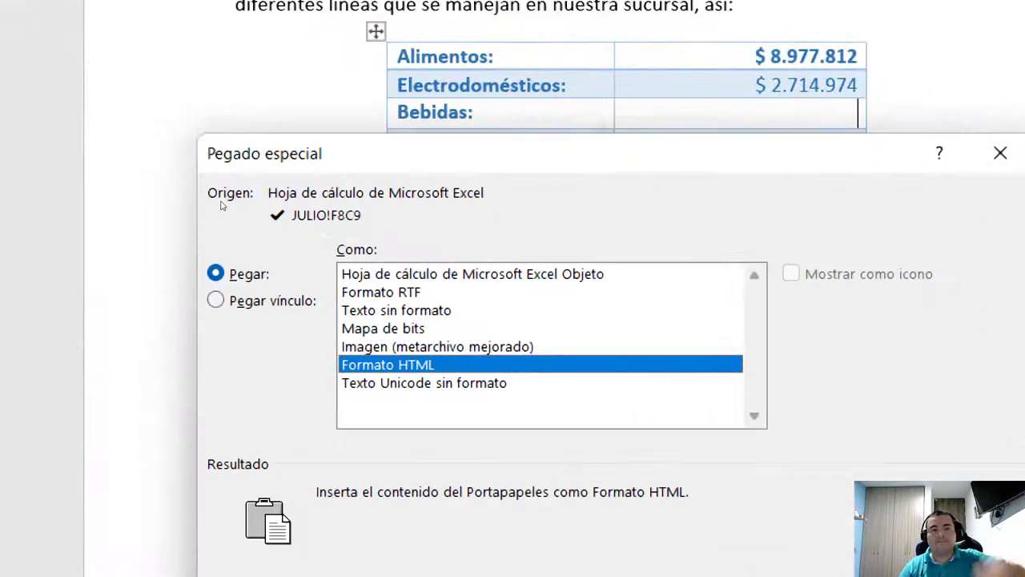
left_click(304, 303)
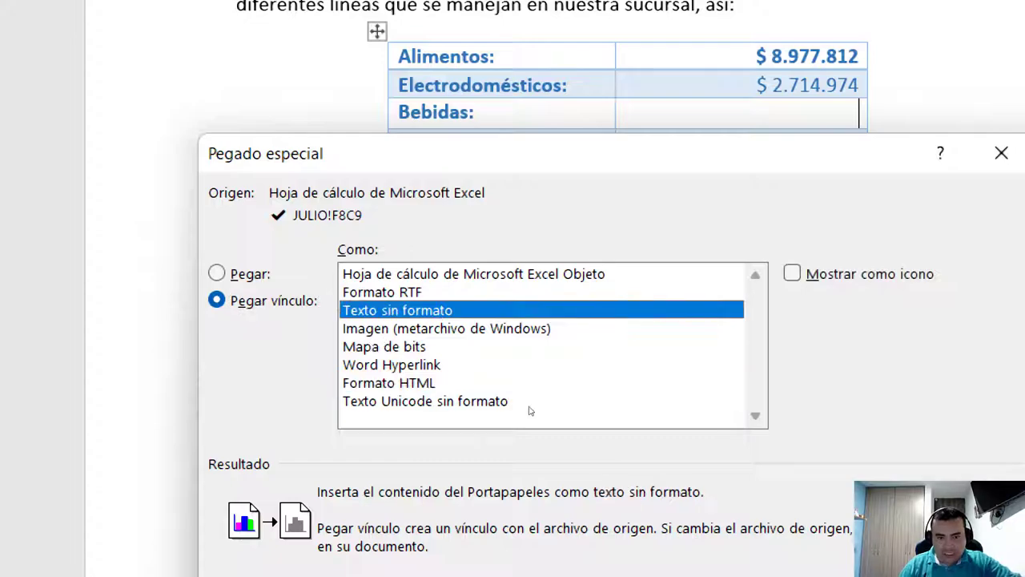
key("Return")
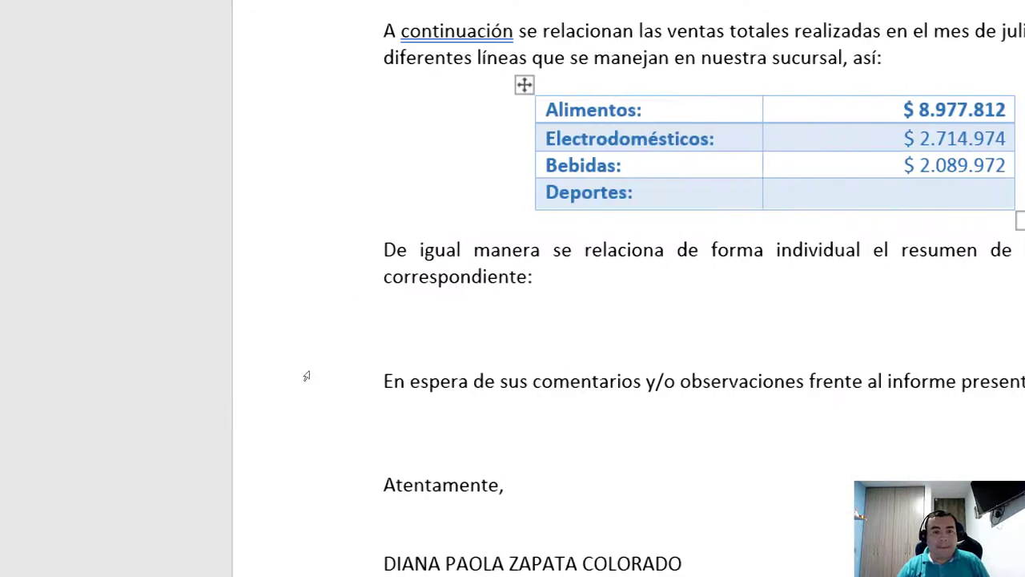
left_click(329, 318)
Copy the store sales summary table from column F to column K in Excel.
key("shift+F10")
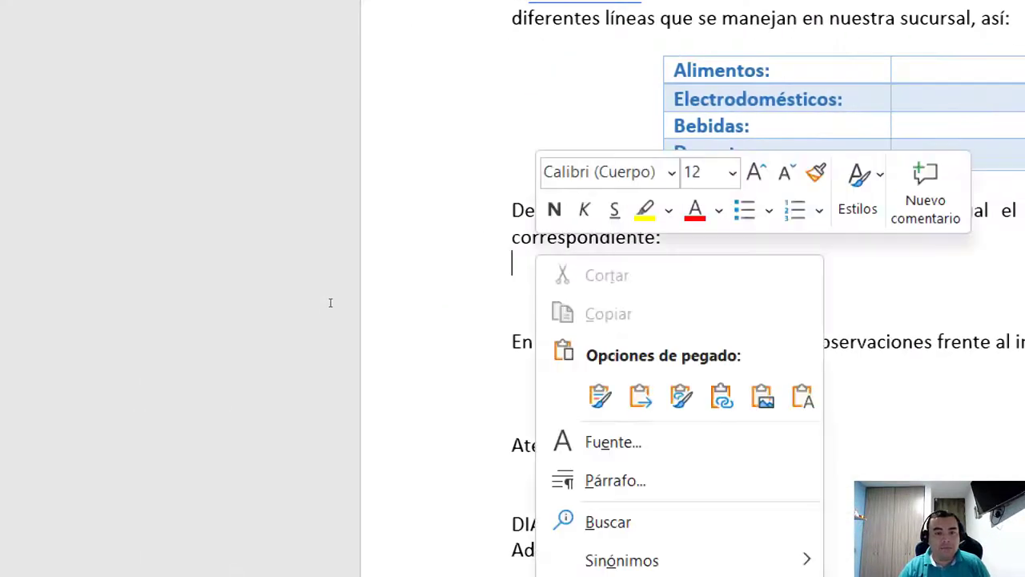
key("Escape")
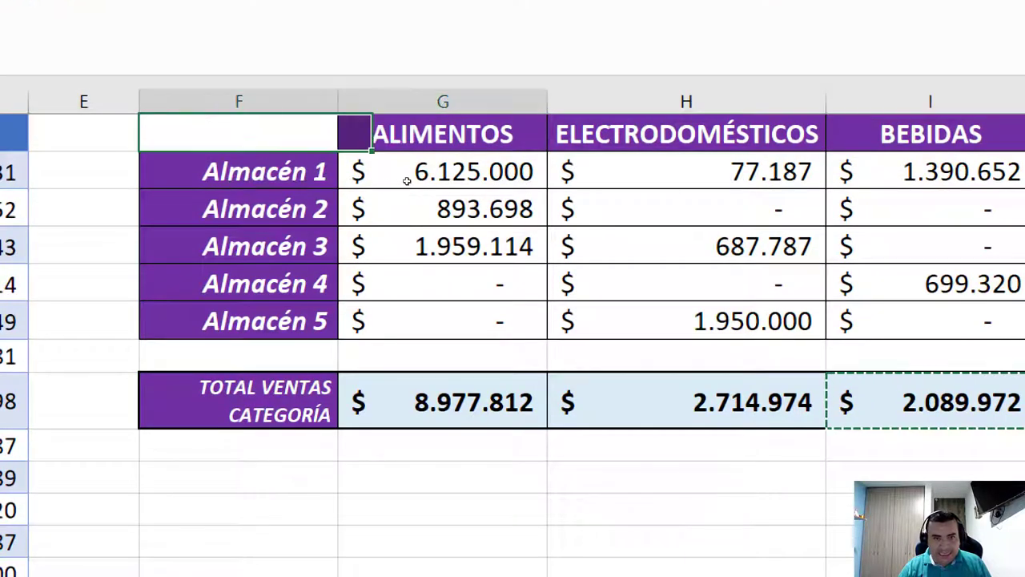
left_click_drag(407, 181, 854, 282)
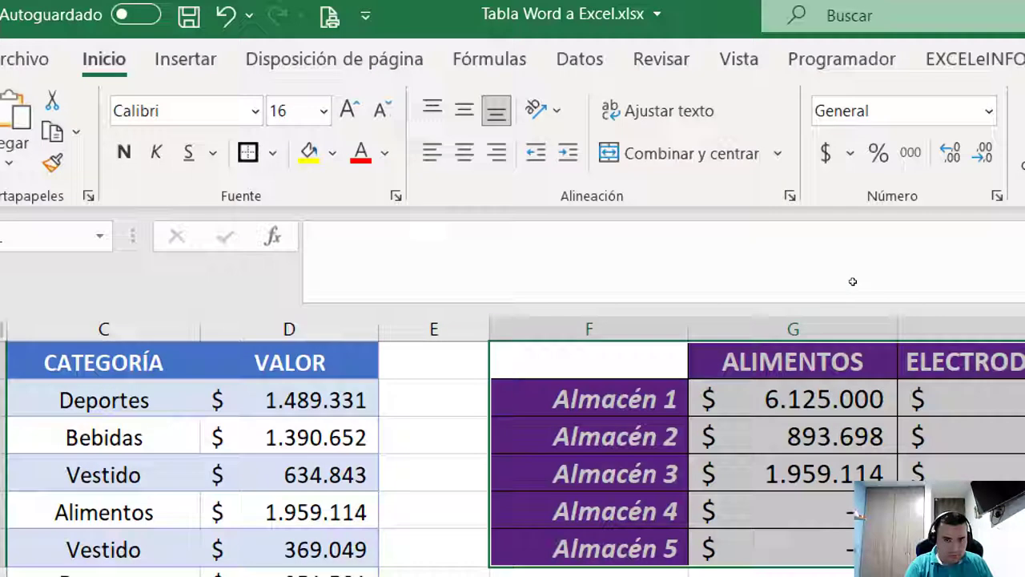
key("ctrl+c")
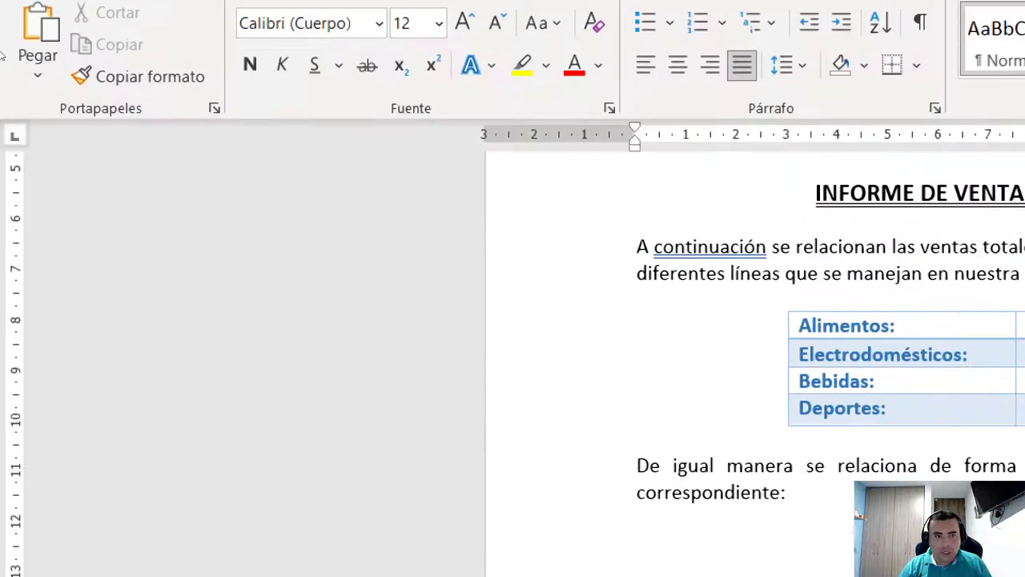
Paste it below 'correspondiente:' as an embedded Microsoft Excel worksheet object.
left_click(36, 85)
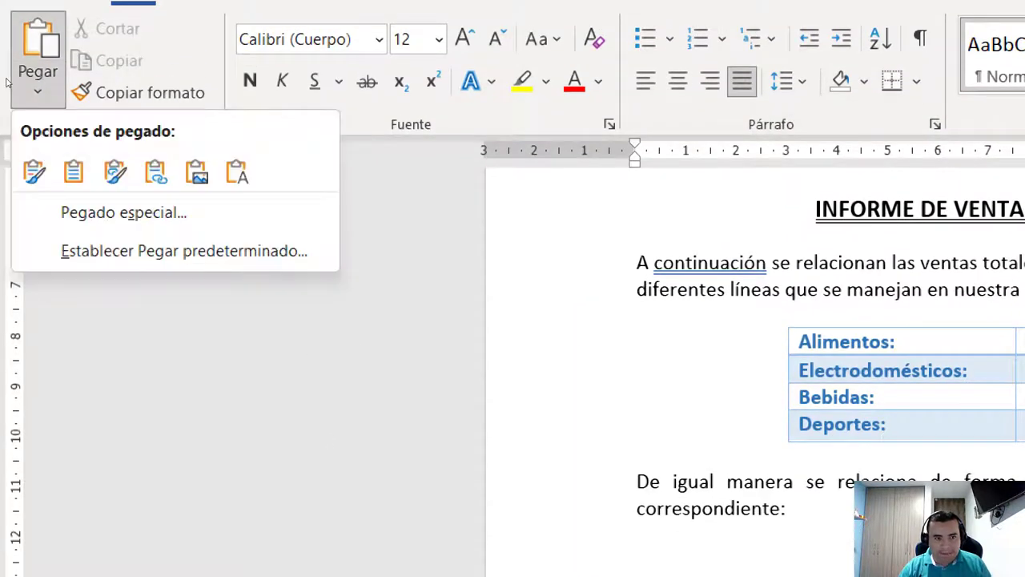
key("e")
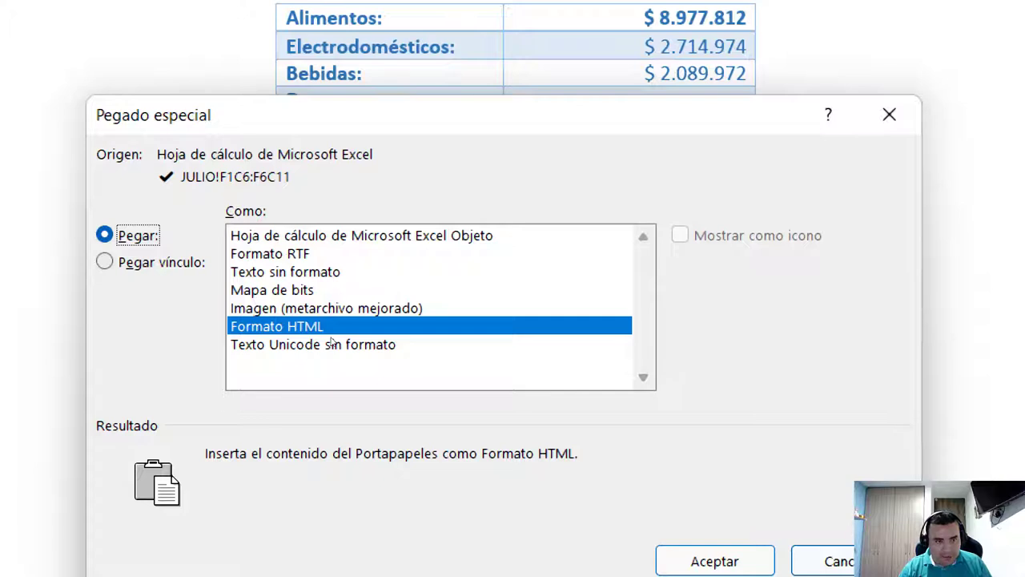
key("Home")
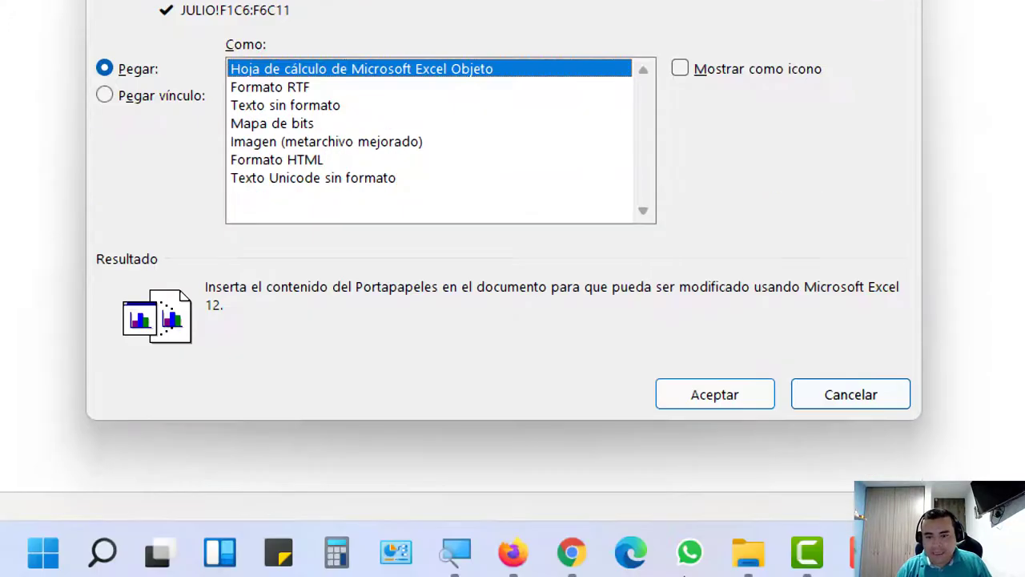
key("Return")
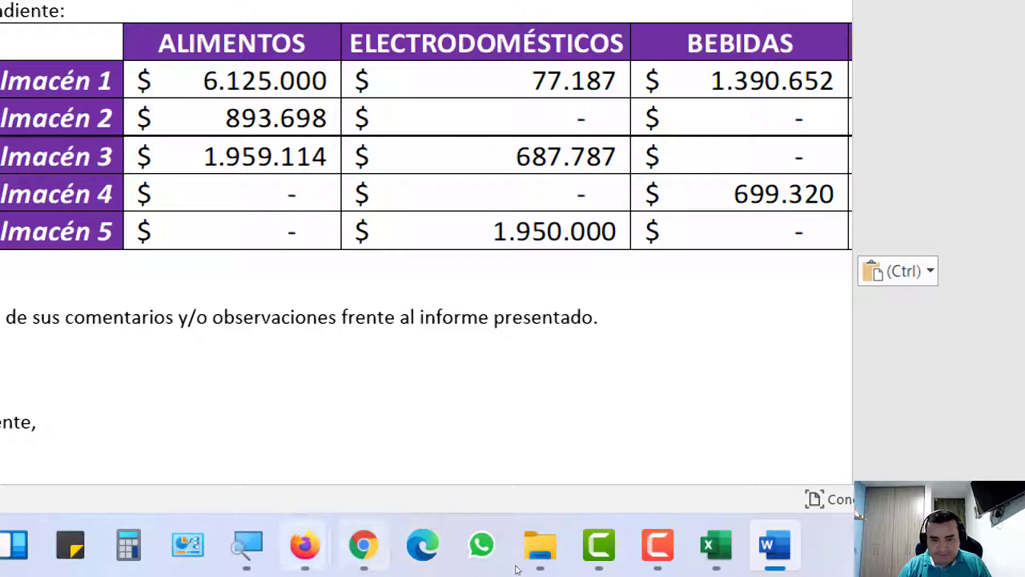
left_click(247, 544)
Scale the embedded sales table down until the DEPORTES and VENTAS ZONA columns fit within the margins.
key("super+minus")
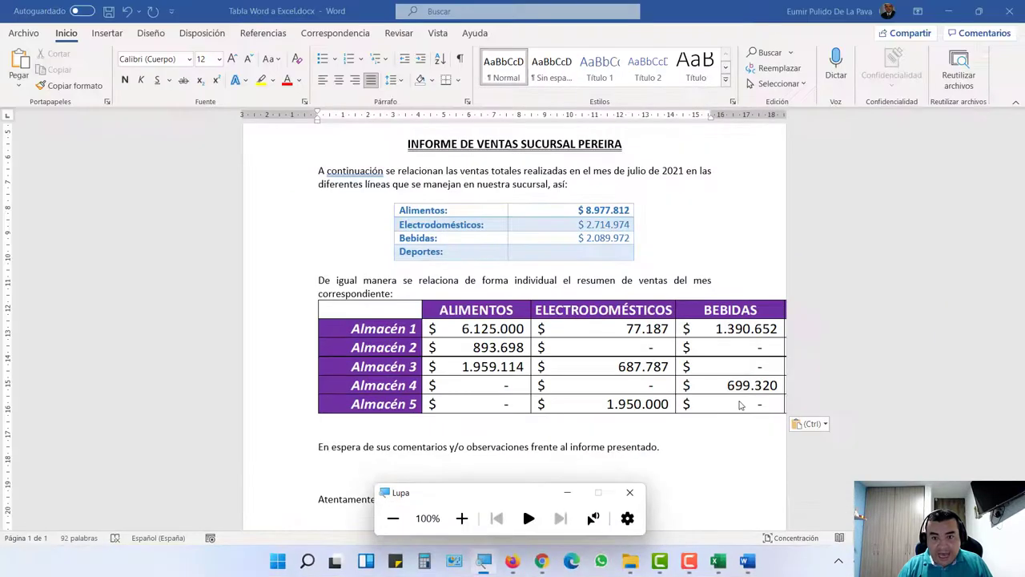
left_click(730, 374)
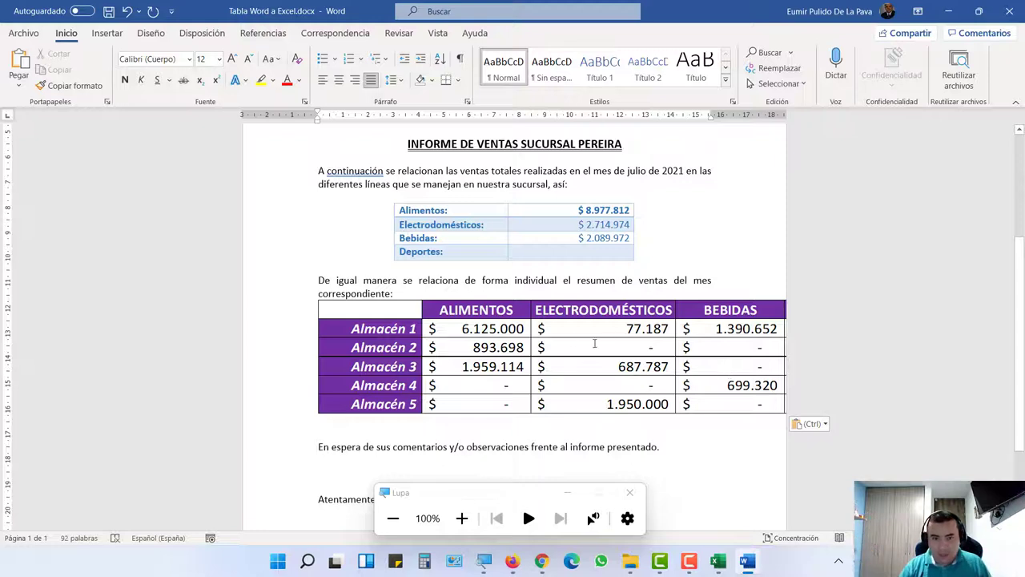
left_click(391, 306)
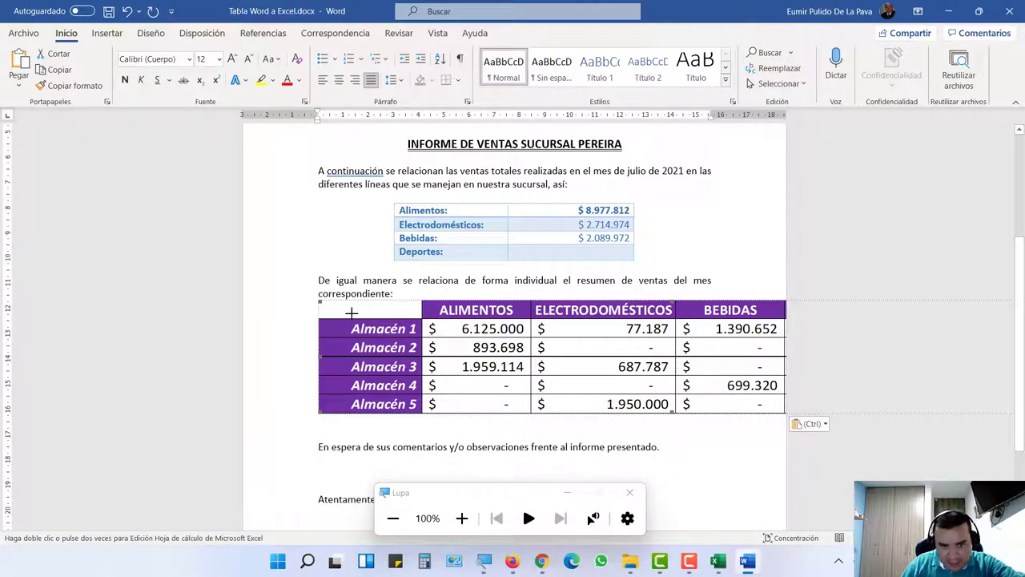
left_click_drag(351, 312, 430, 348)
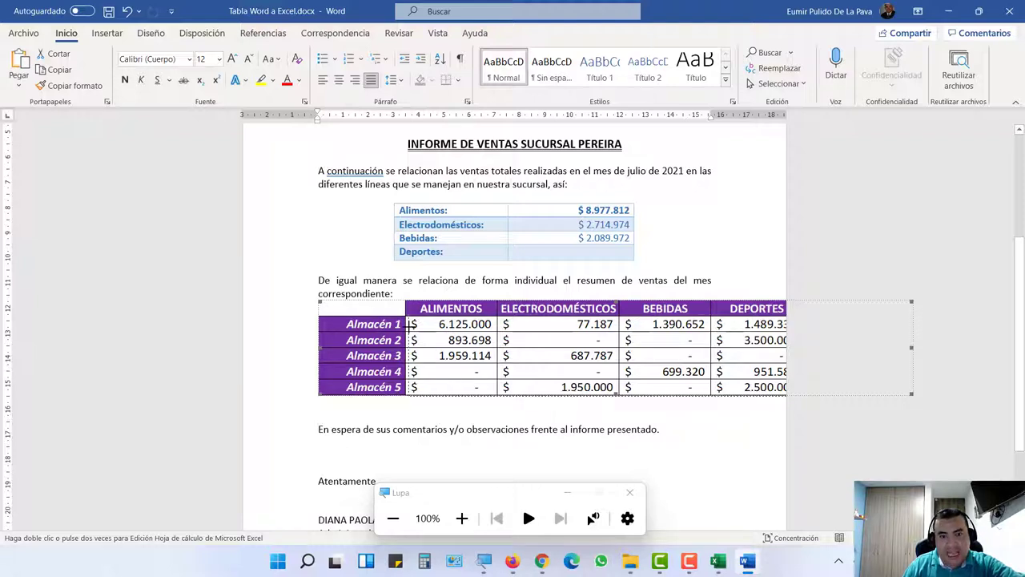
left_click_drag(368, 313, 410, 329)
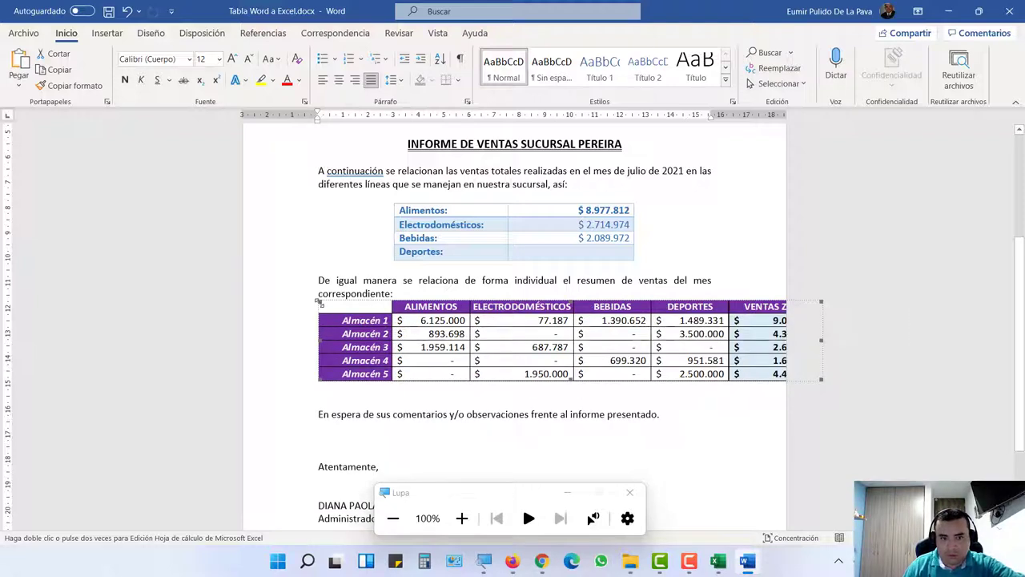
left_click_drag(324, 305, 360, 329)
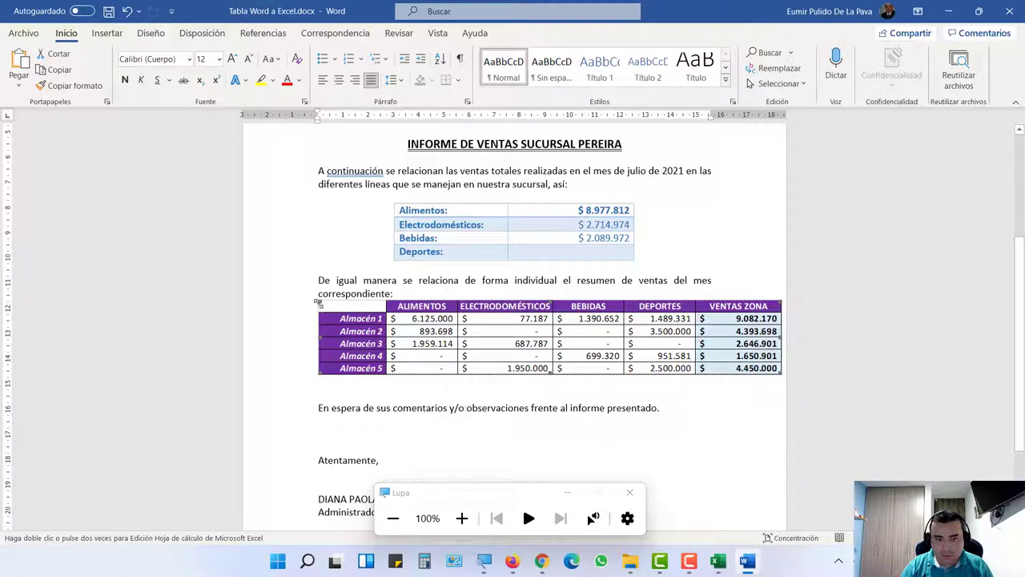
left_click_drag(318, 302, 342, 318)
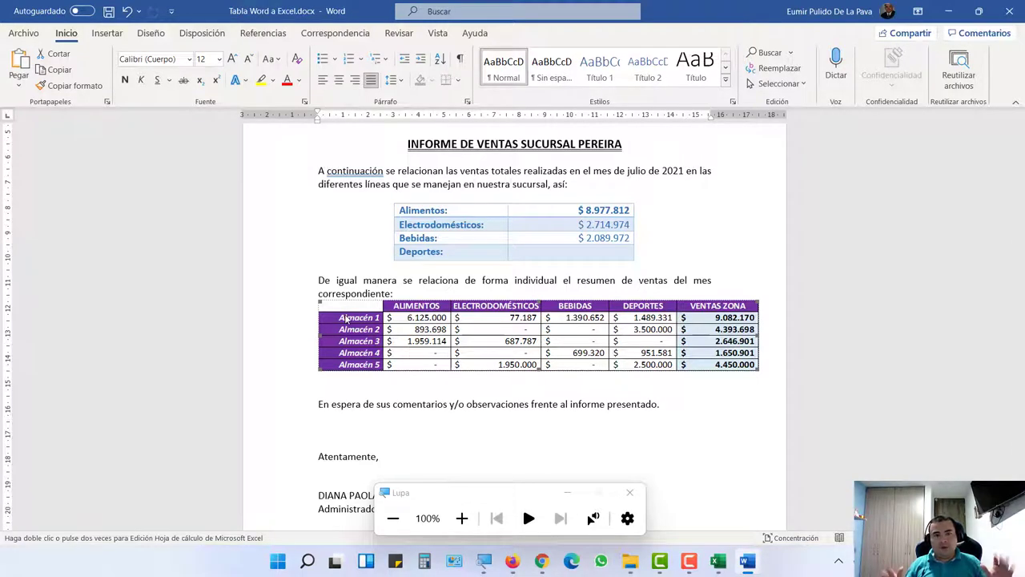
key("super+plus")
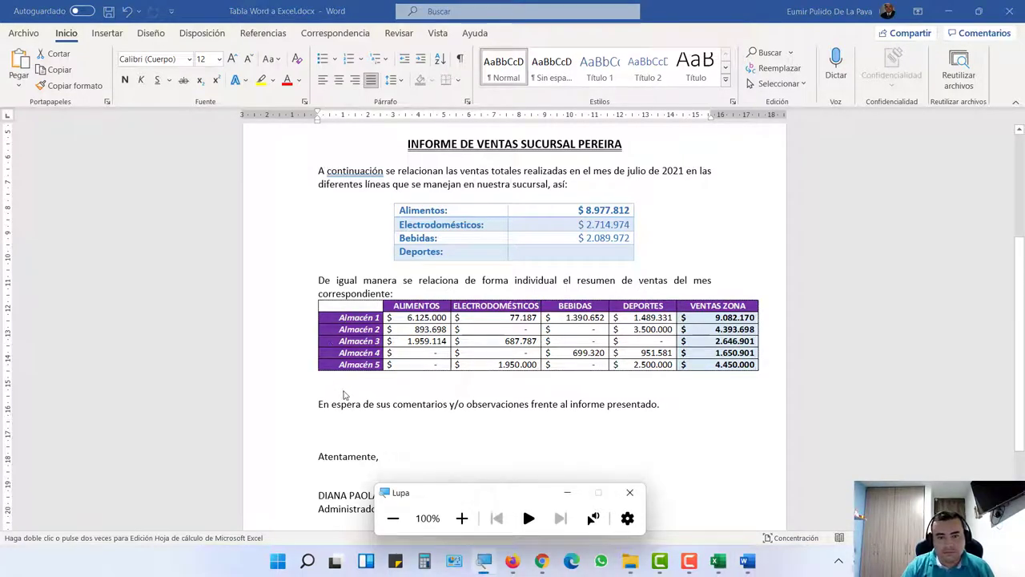
left_click(627, 403)
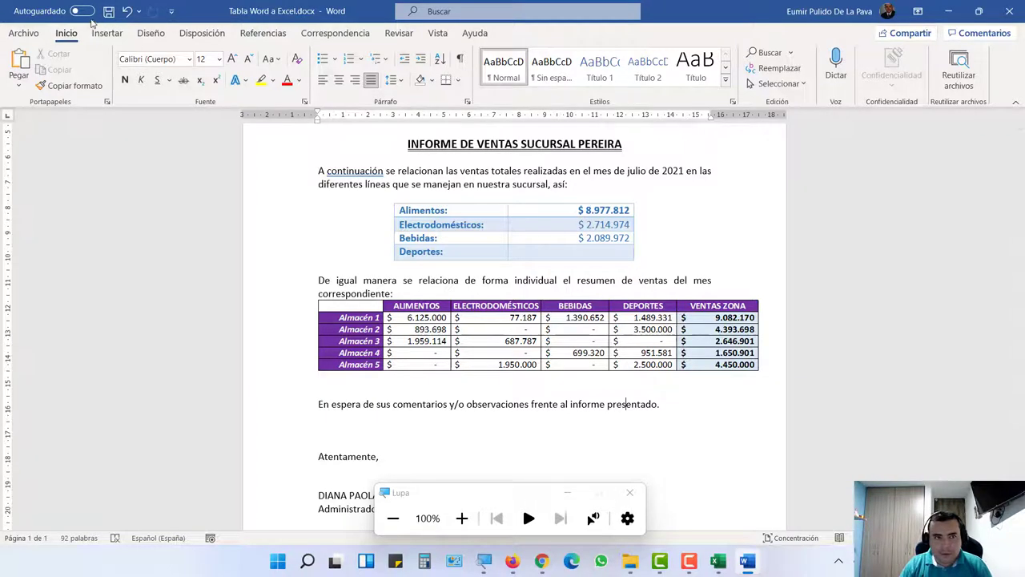
Add row 18 with invoice 98798, client Almacén 5, category Bebidas and value 1.000.000.
left_click(1010, 11)
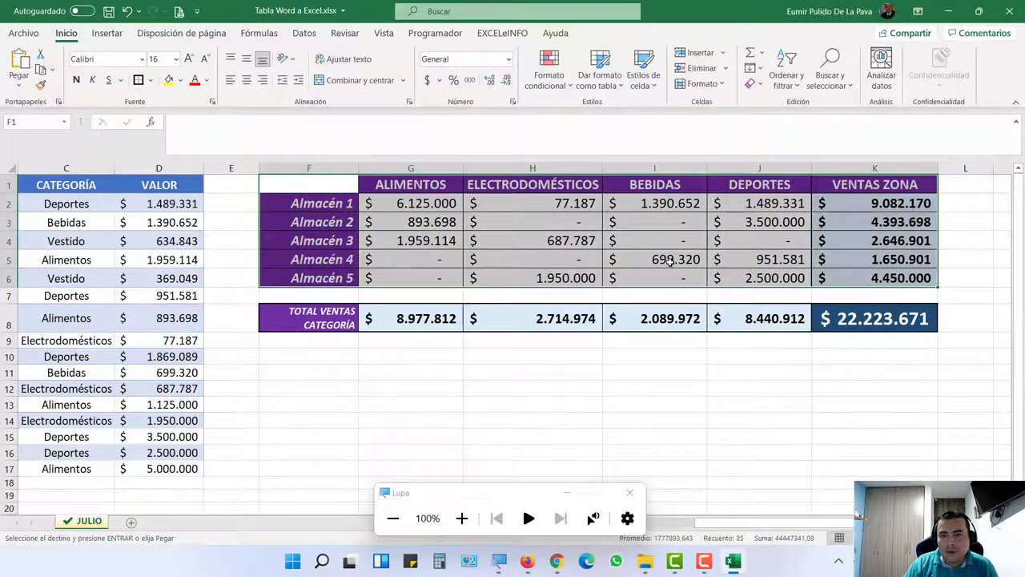
left_click(674, 261)
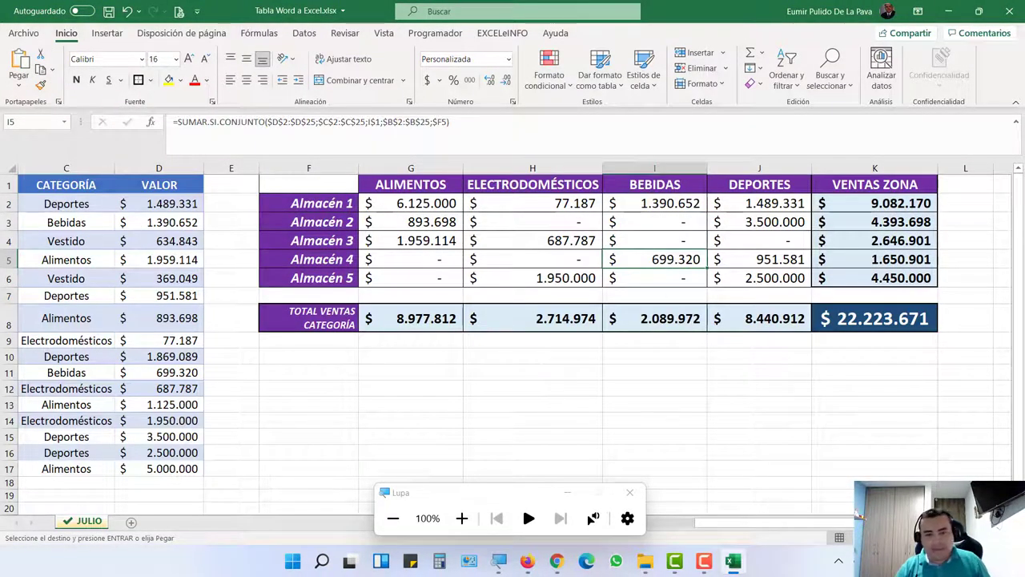
left_click_drag(709, 522, 535, 520)
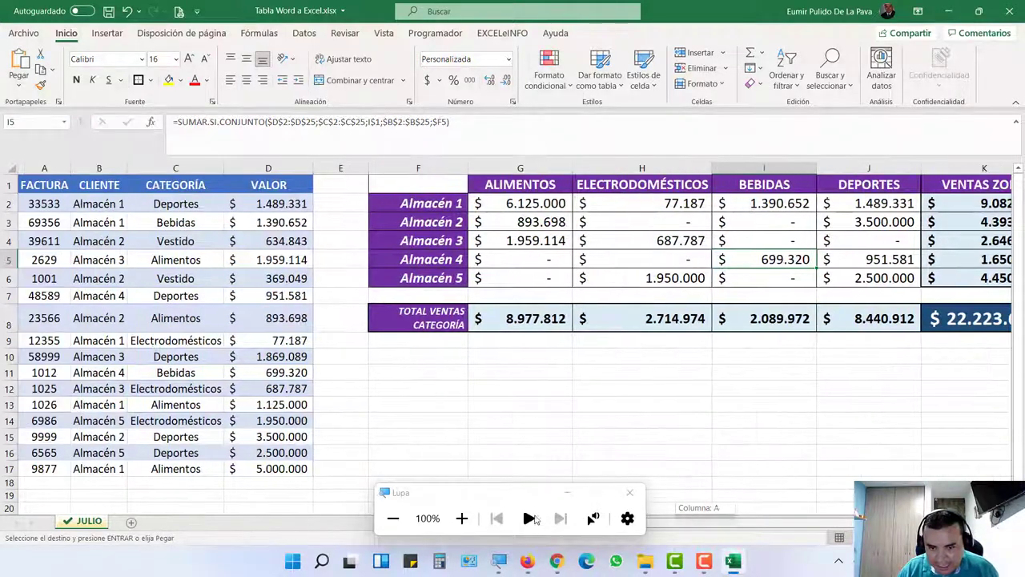
left_click(62, 481)
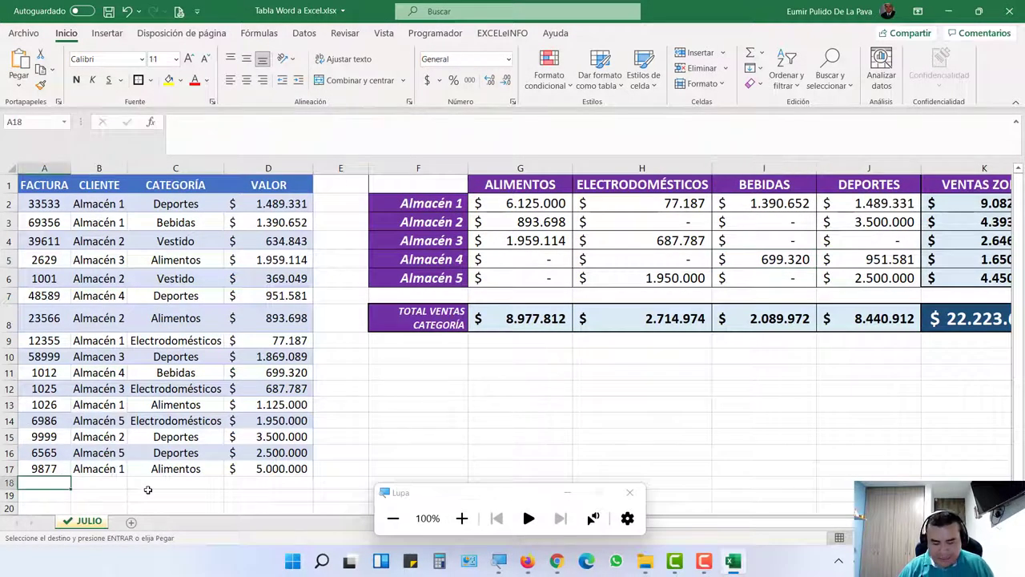
type("98798")
key("Tab")
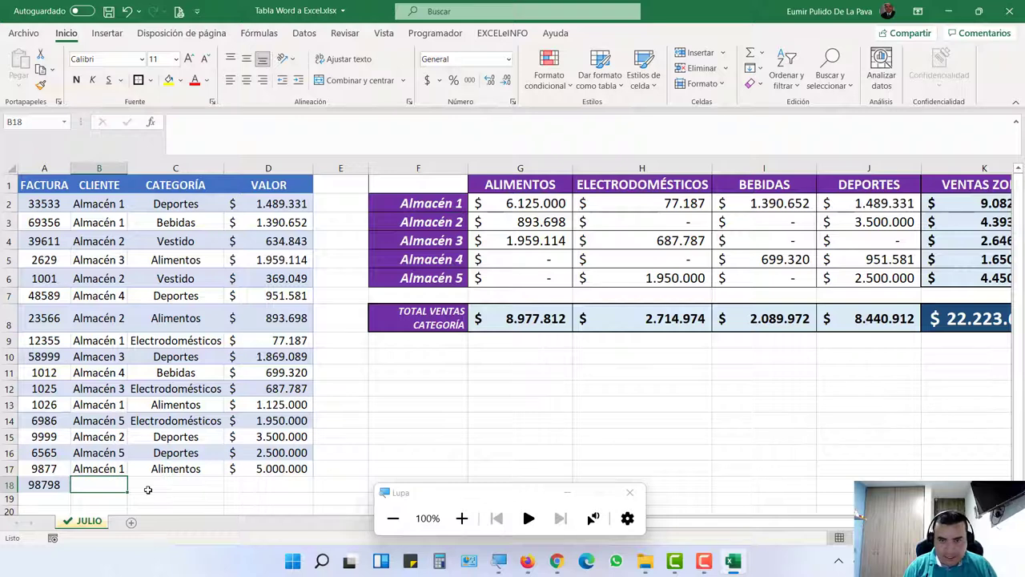
type("Almac")
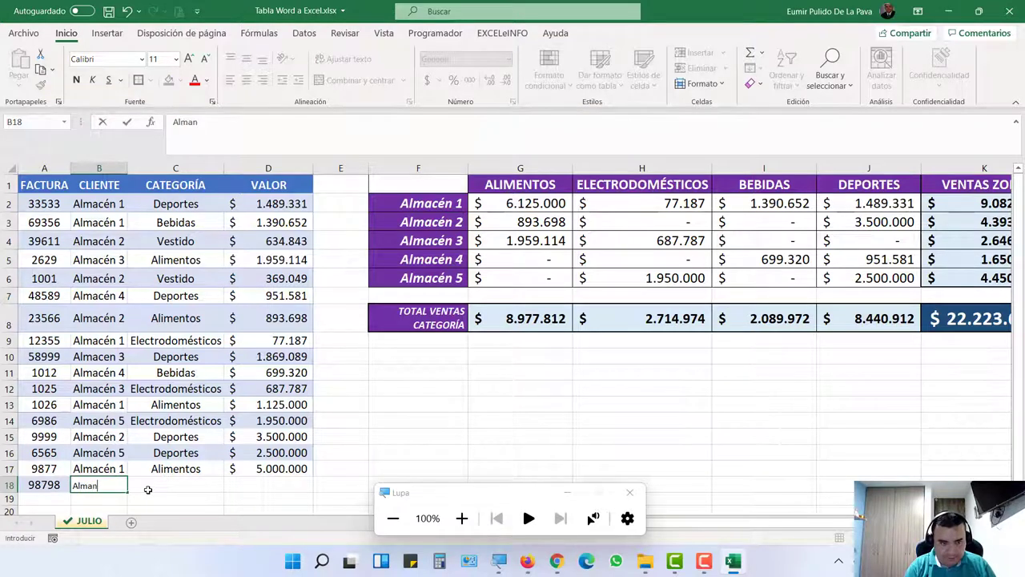
type("enm")
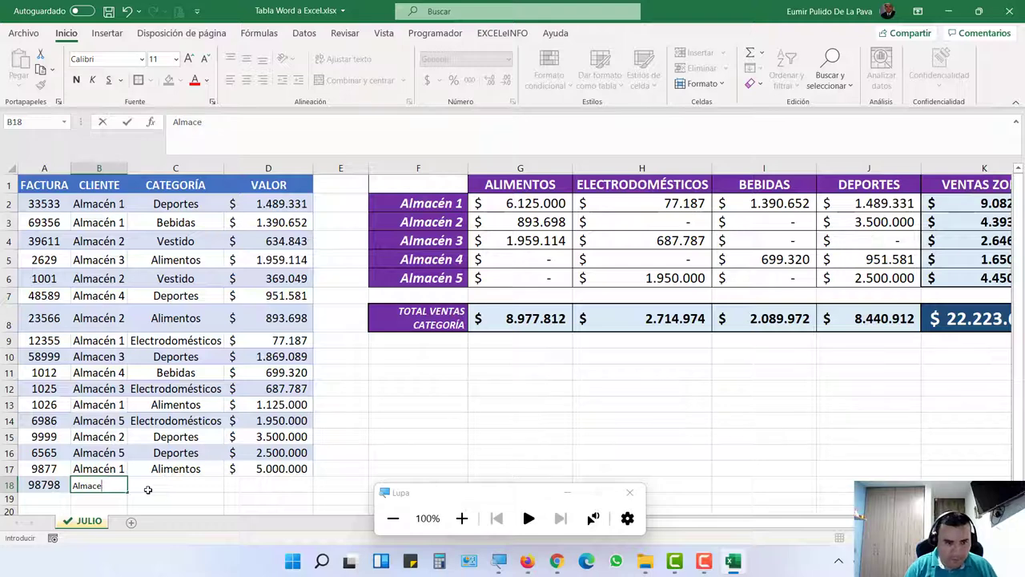
key("BackSpace")
key("BackSpace")
key("BackSpace")
type("lmac")
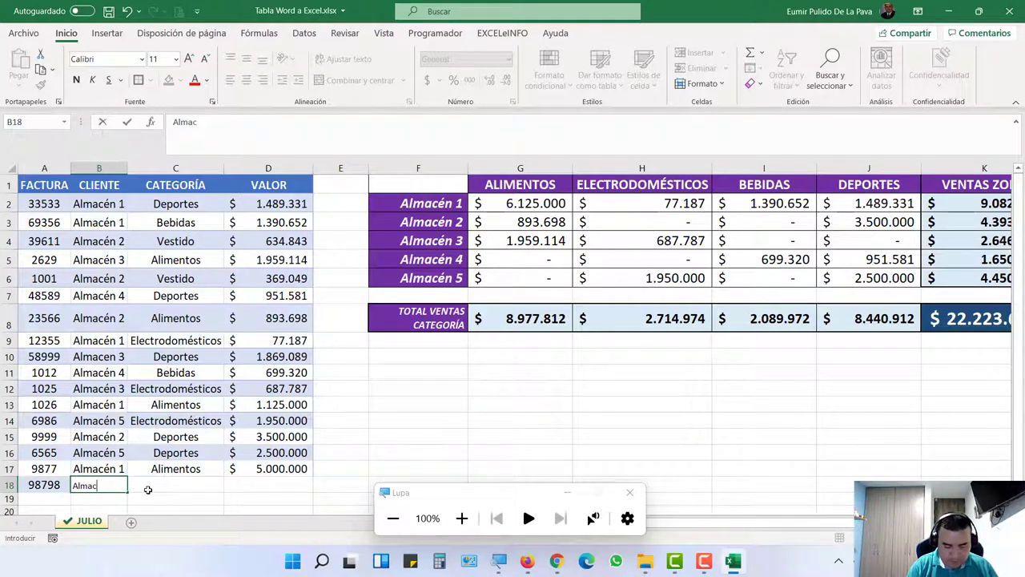
left_click(148, 490)
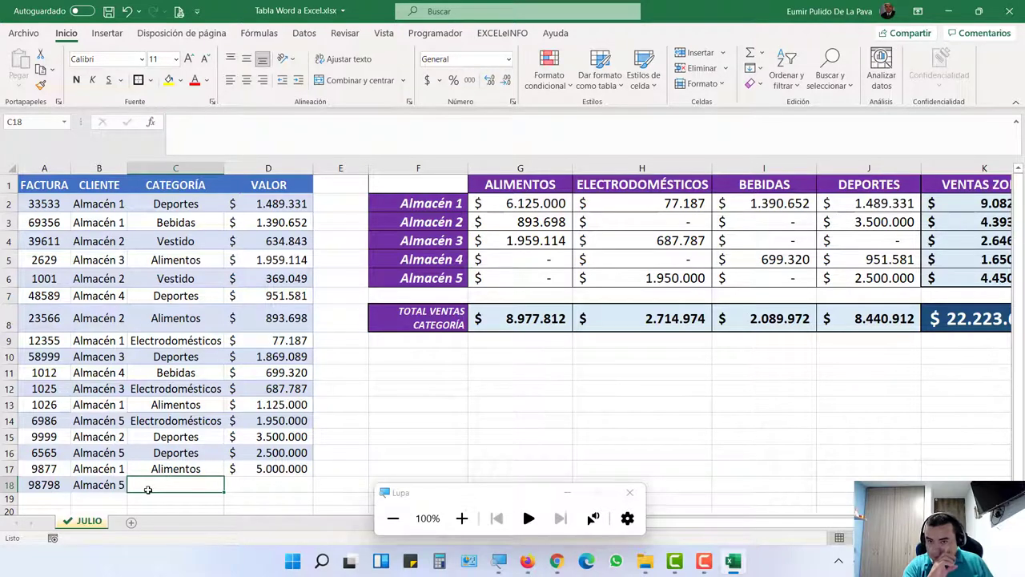
type("Bebidas")
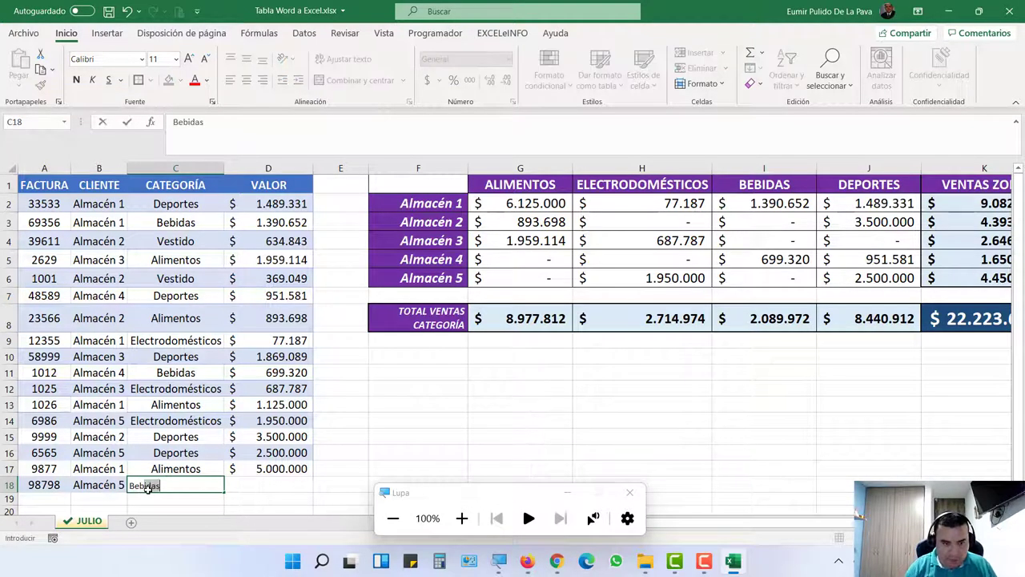
key("Tab")
type("1")
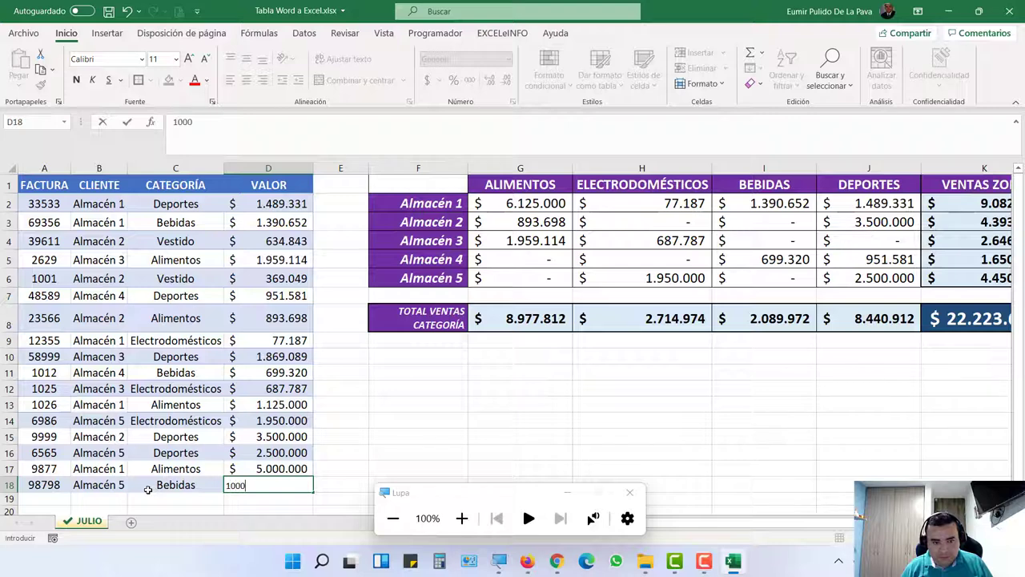
key("Return")
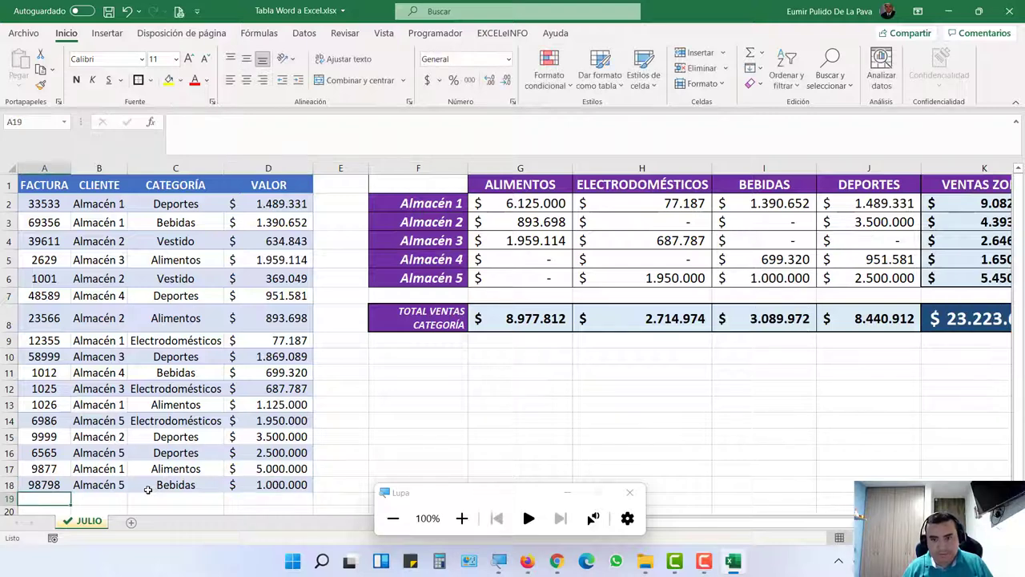
Check the updated Almacén 5 summary totals, then save the workbook and close Excel.
left_click_drag(949, 282, 493, 278)
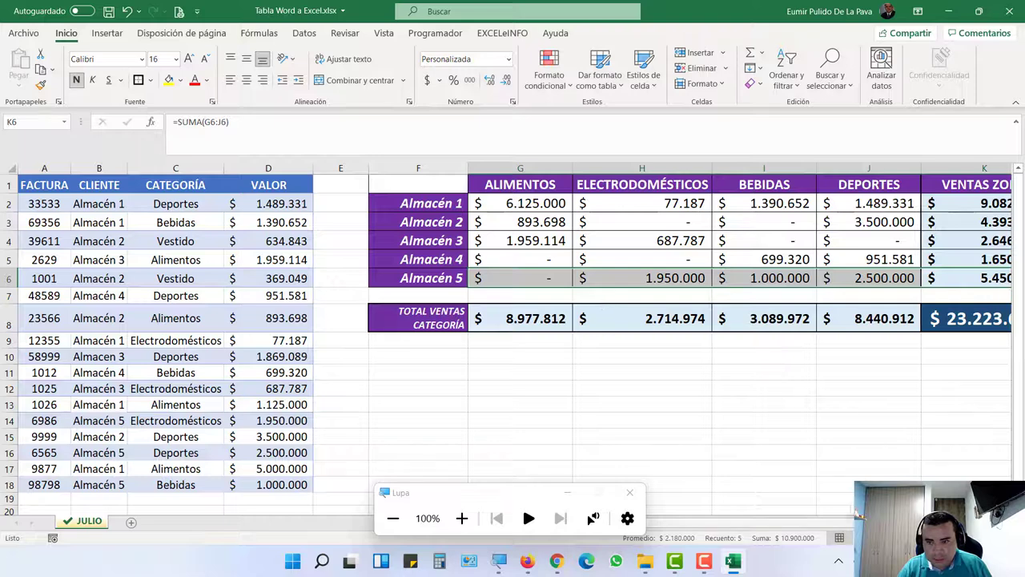
scroll(512, 321, "right", 1)
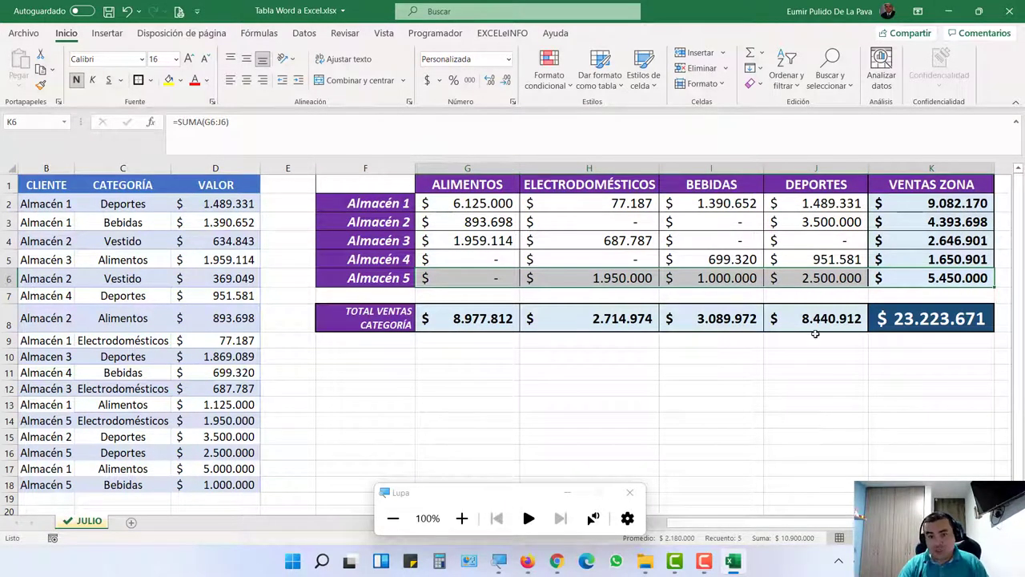
left_click(400, 186)
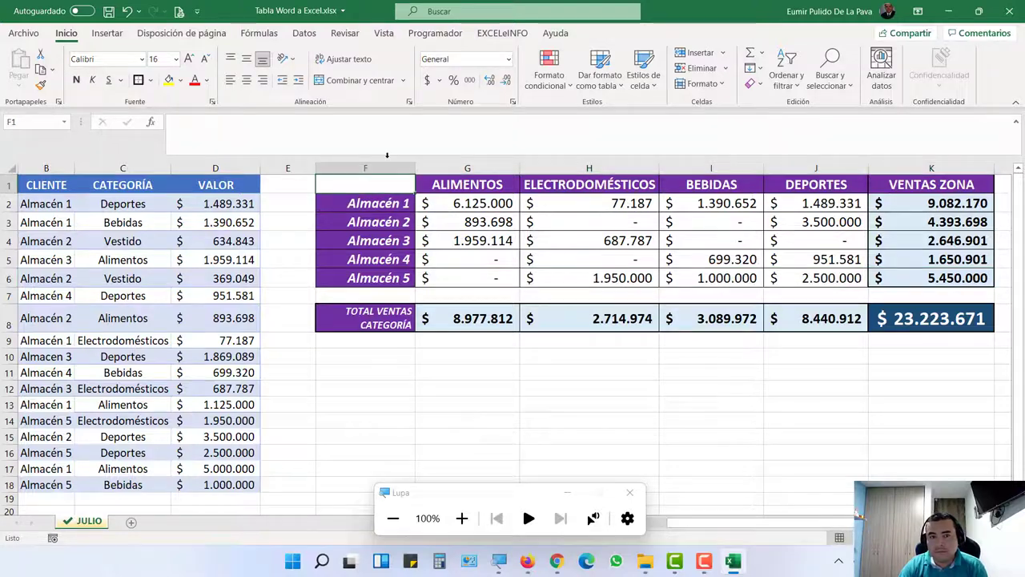
left_click(108, 11)
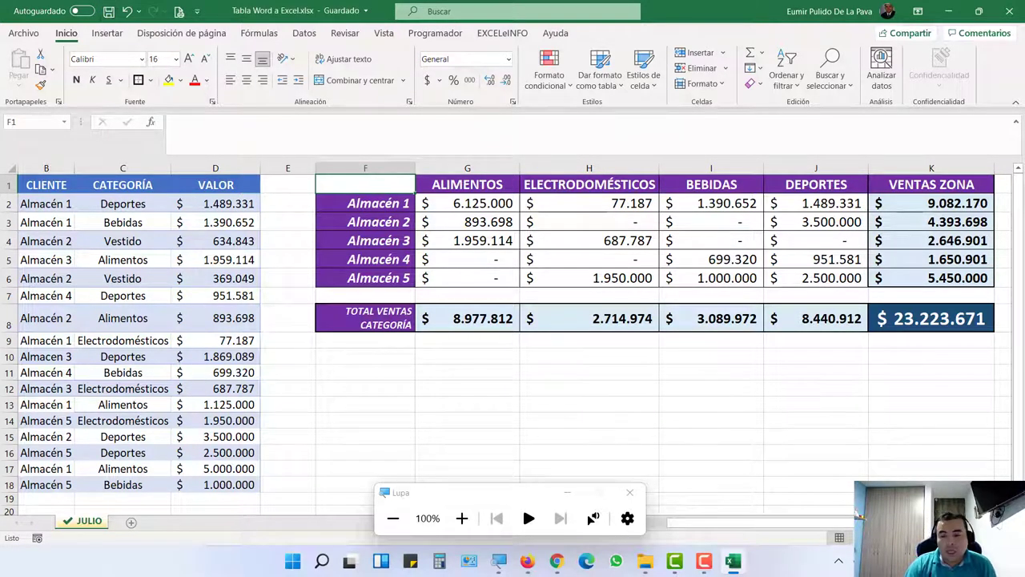
key("super+d")
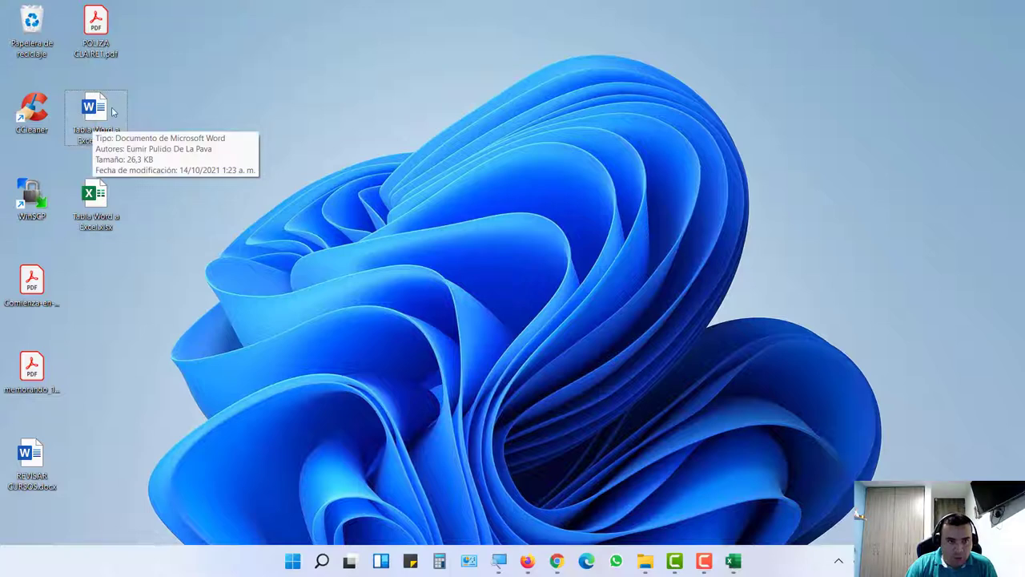
Reopen Tabla Word a Excel.docx and enable editing of the protected letter.
double_click(102, 113)
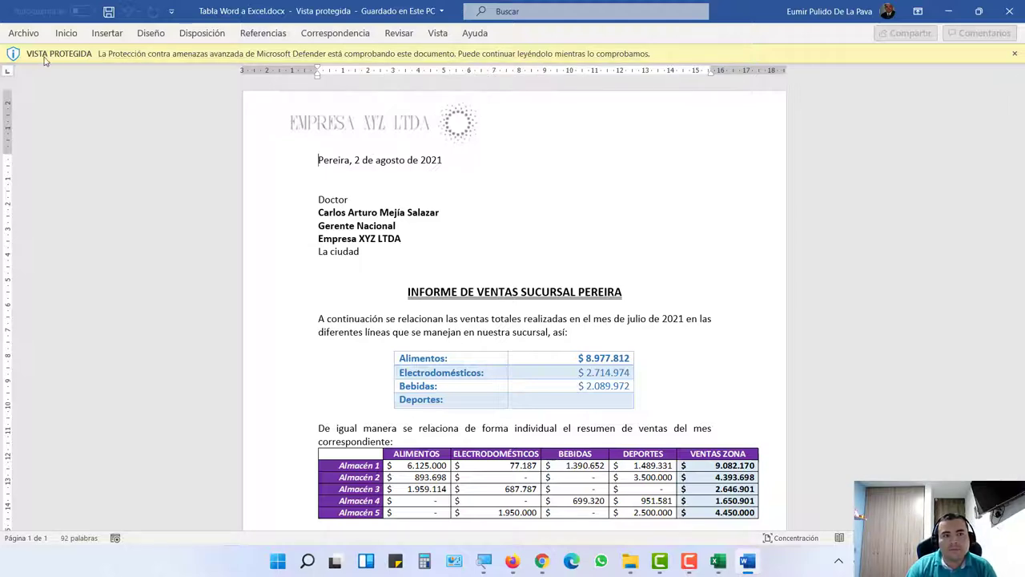
left_click(24, 33)
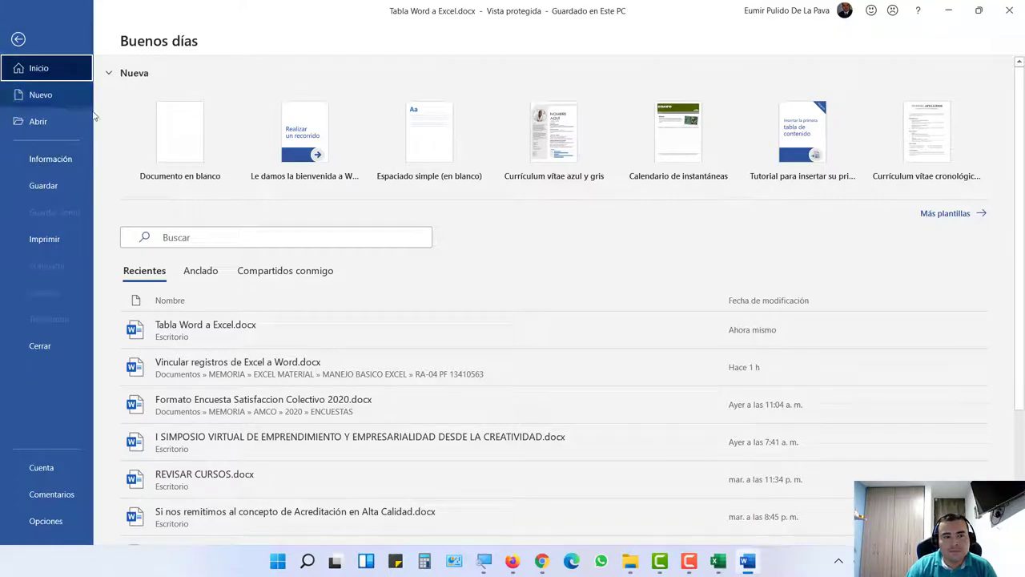
left_click(140, 148)
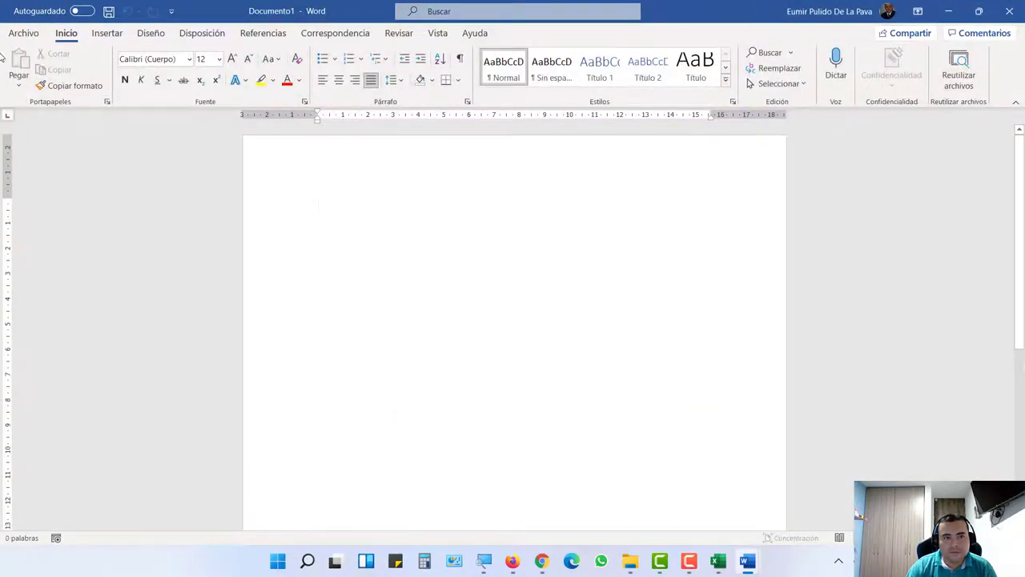
mouse_move(747, 561)
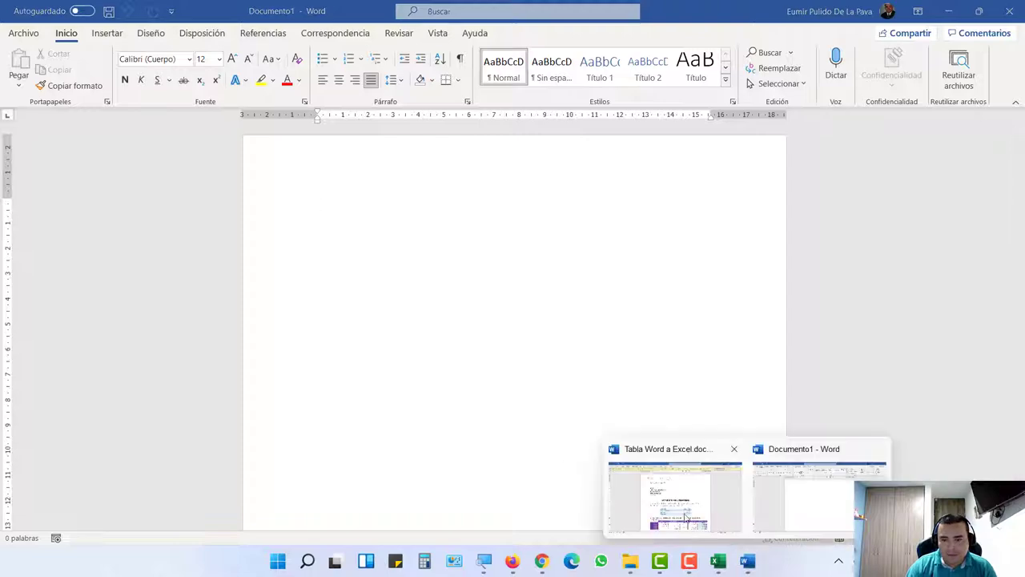
left_click(665, 493)
left_click(847, 54)
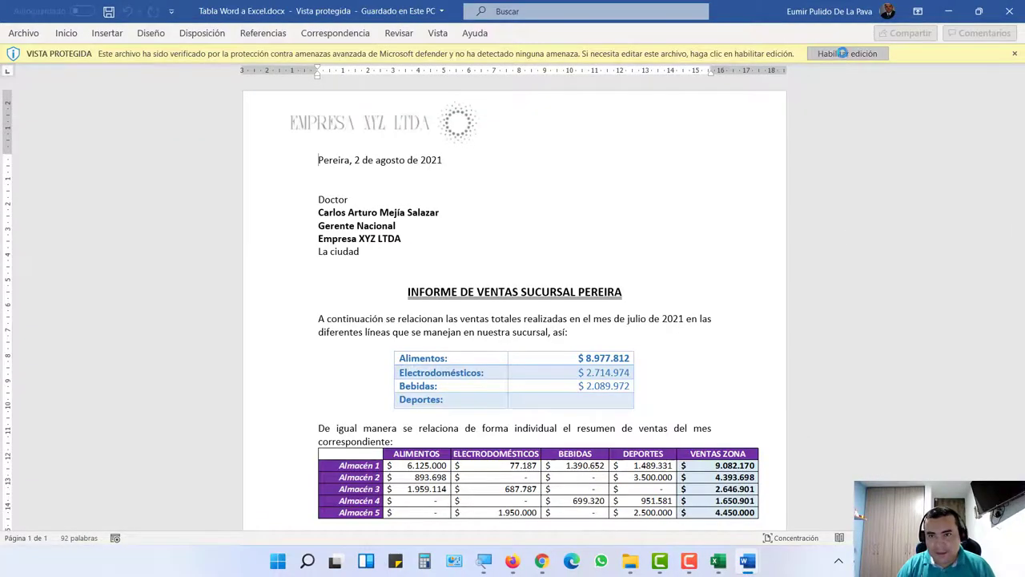
Delete the old embedded sales table from the letter.
scroll(630, 175, "down", 2)
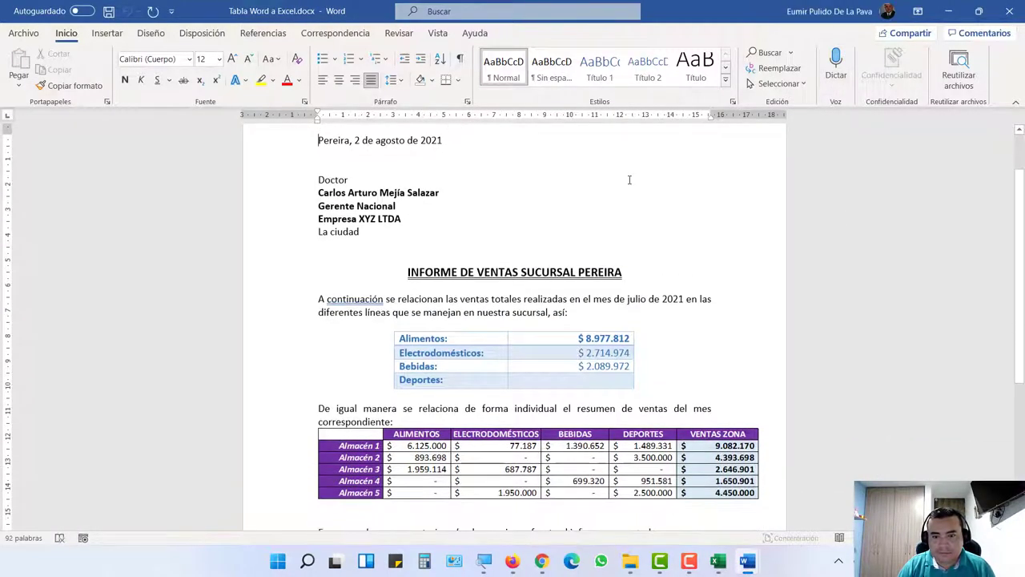
scroll(607, 238, "down", 1)
scroll(597, 337, "down", 4)
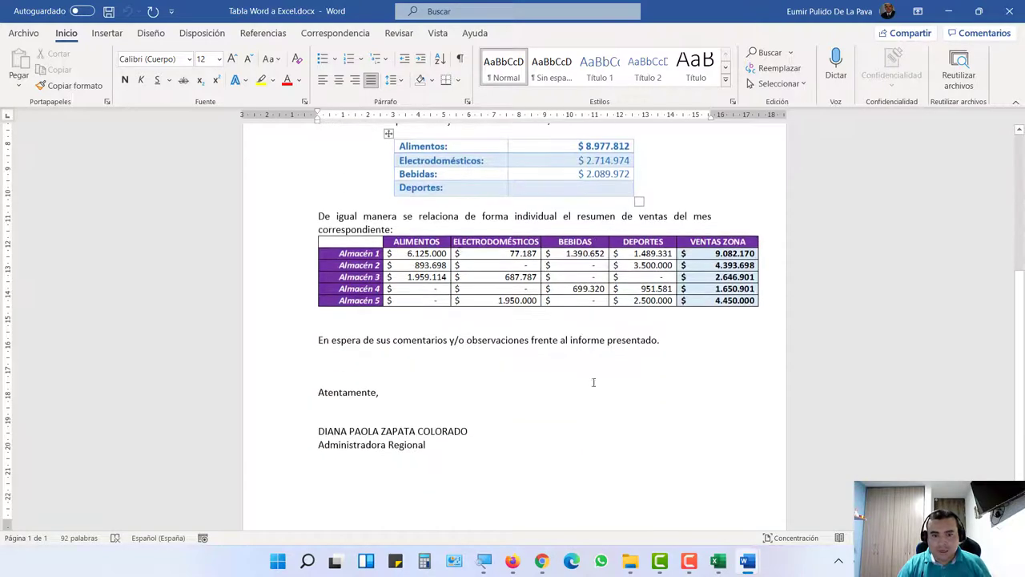
left_click(454, 254)
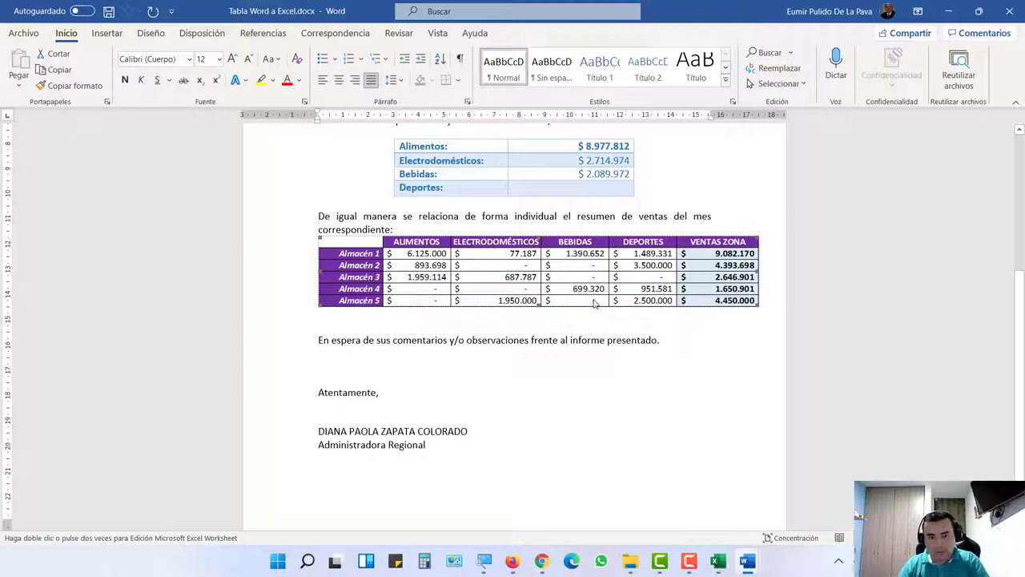
key("ctrl+x")
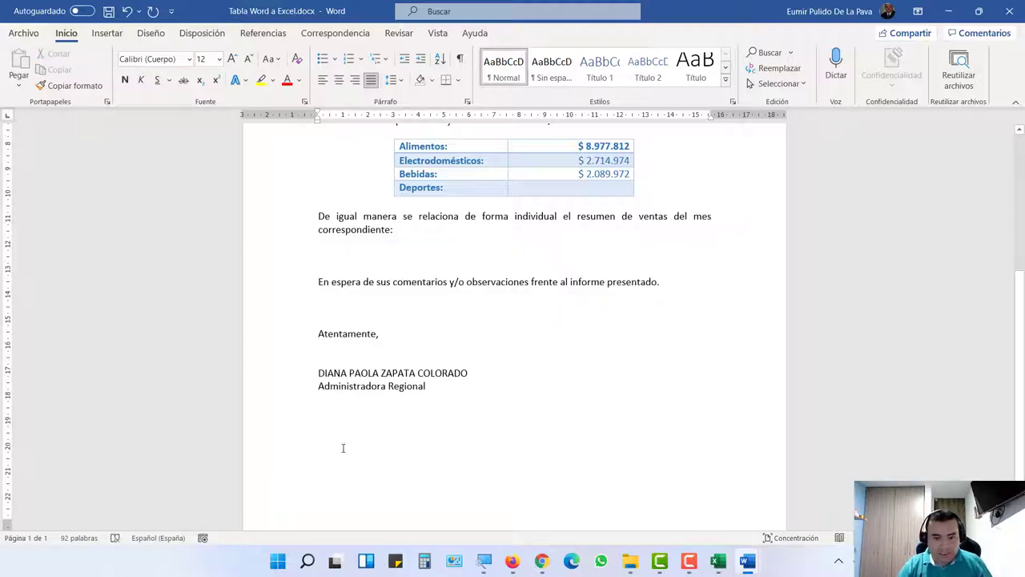
key("ctrl+n")
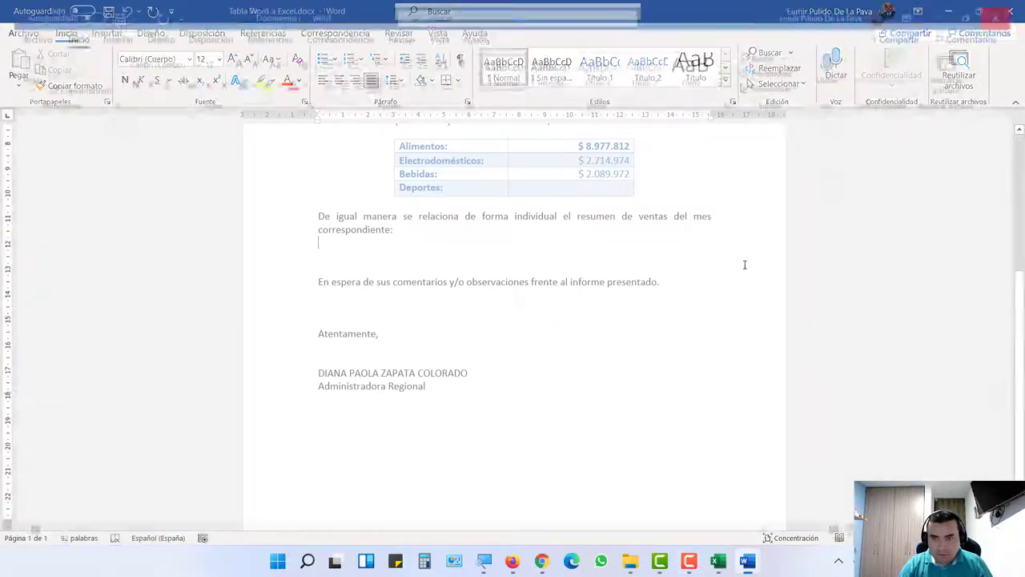
Copy the updated summary table with its totals from the Excel workbook.
left_click(742, 563)
left_click(718, 562)
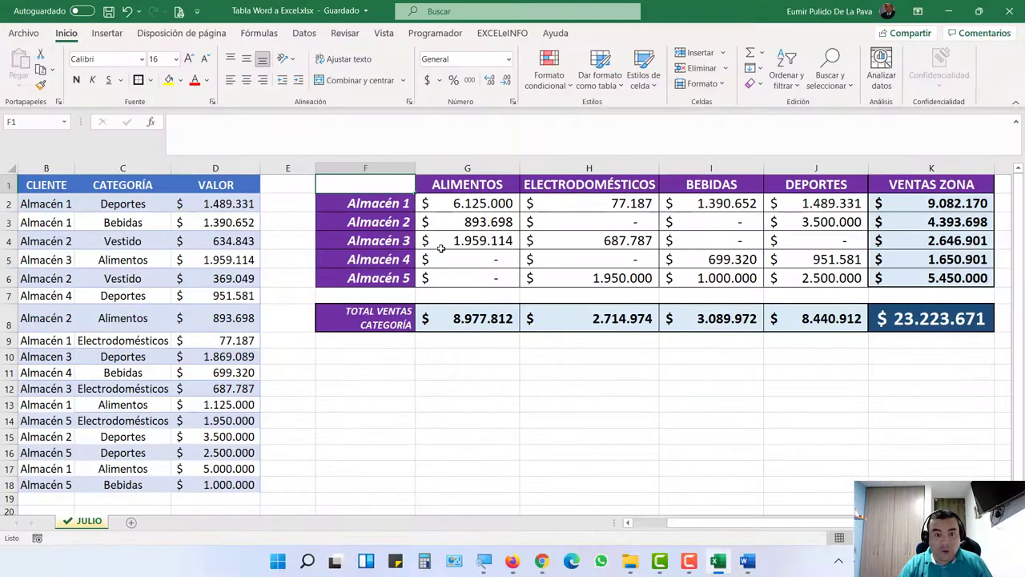
key("ctrl+v")
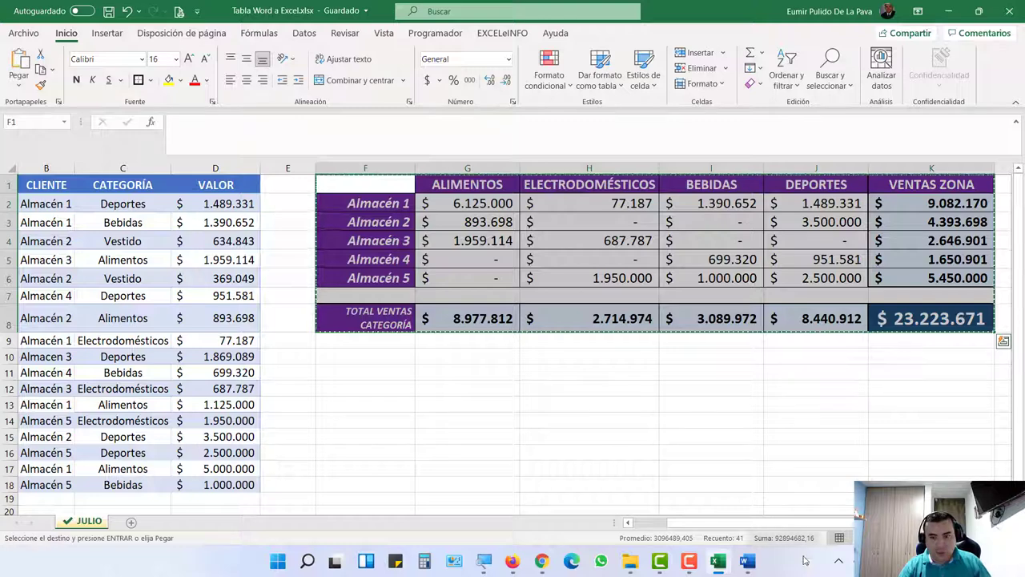
left_click(748, 562)
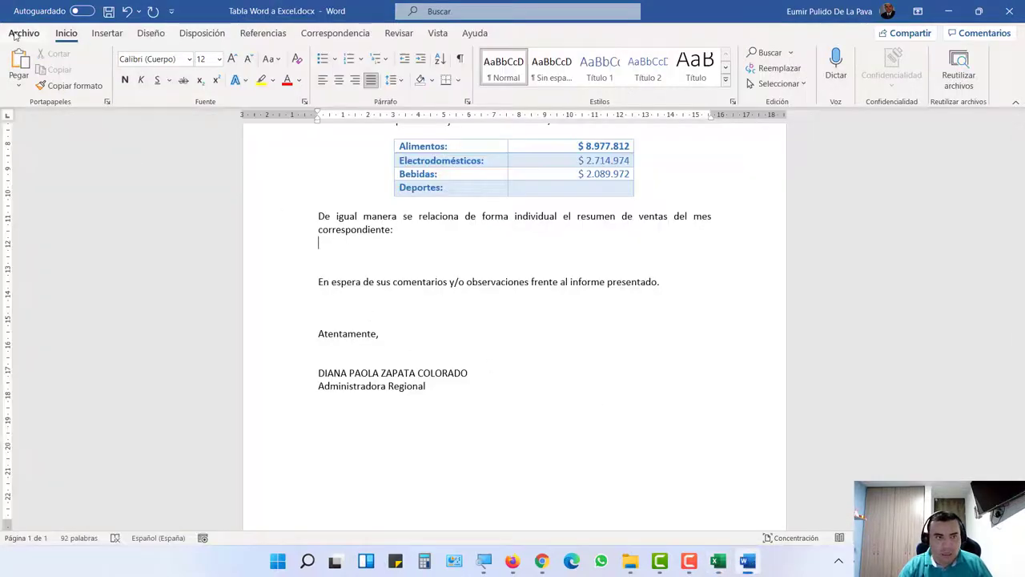
Paste the updated table as a linked Excel worksheet object, then close Word.
left_click(19, 81)
left_click(47, 142)
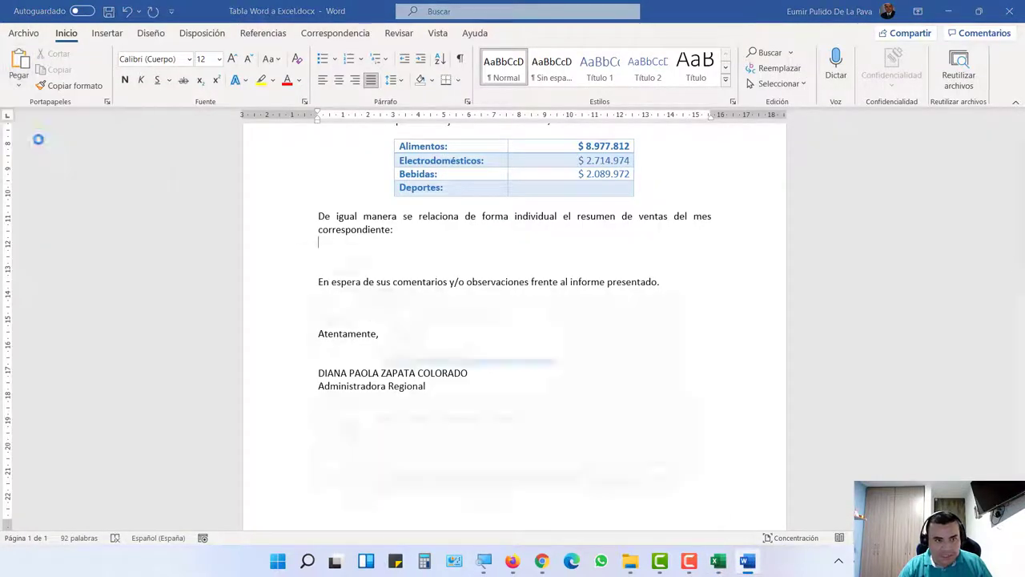
left_click(325, 334)
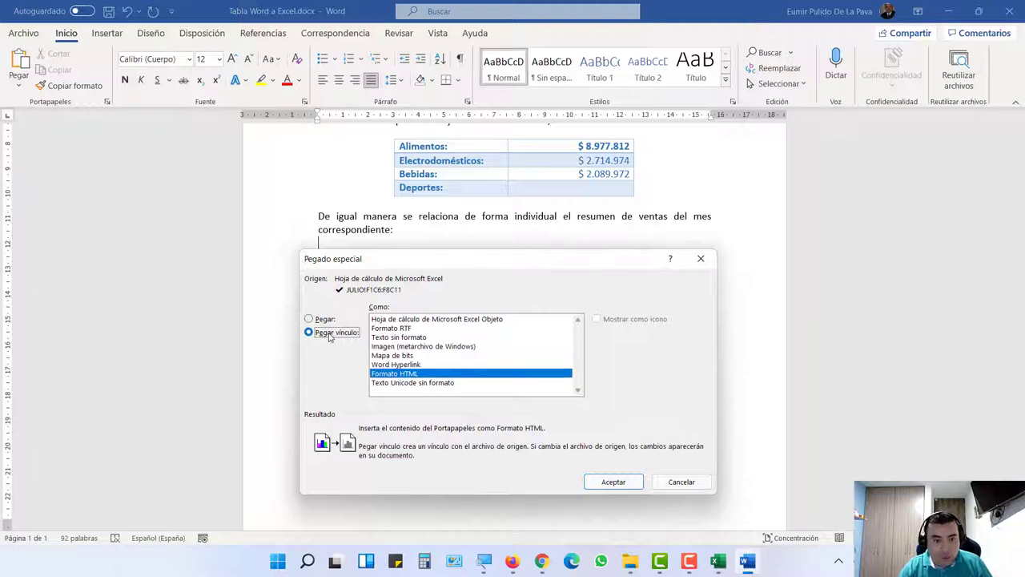
left_click(429, 320)
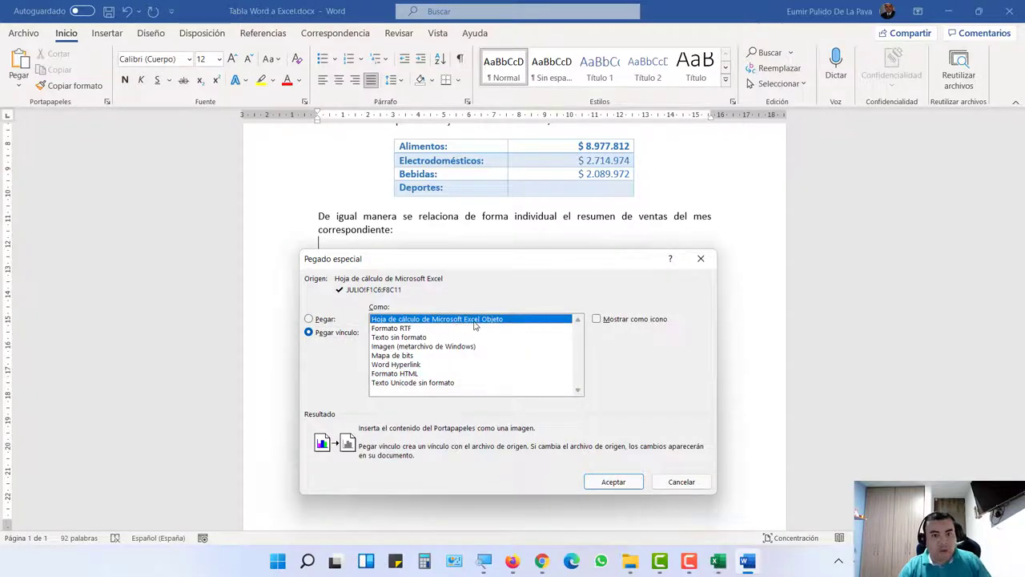
left_click(317, 320)
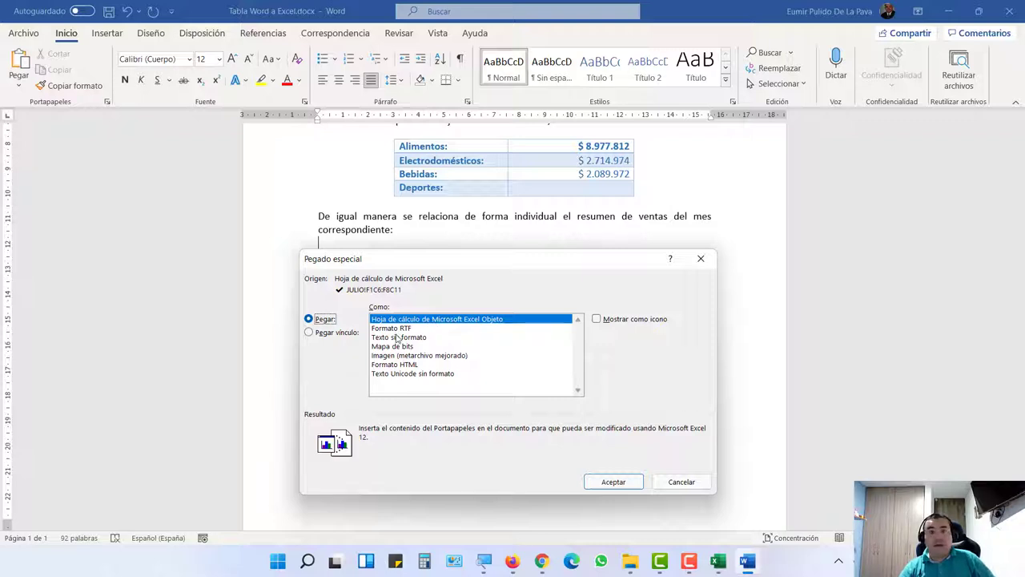
left_click(337, 333)
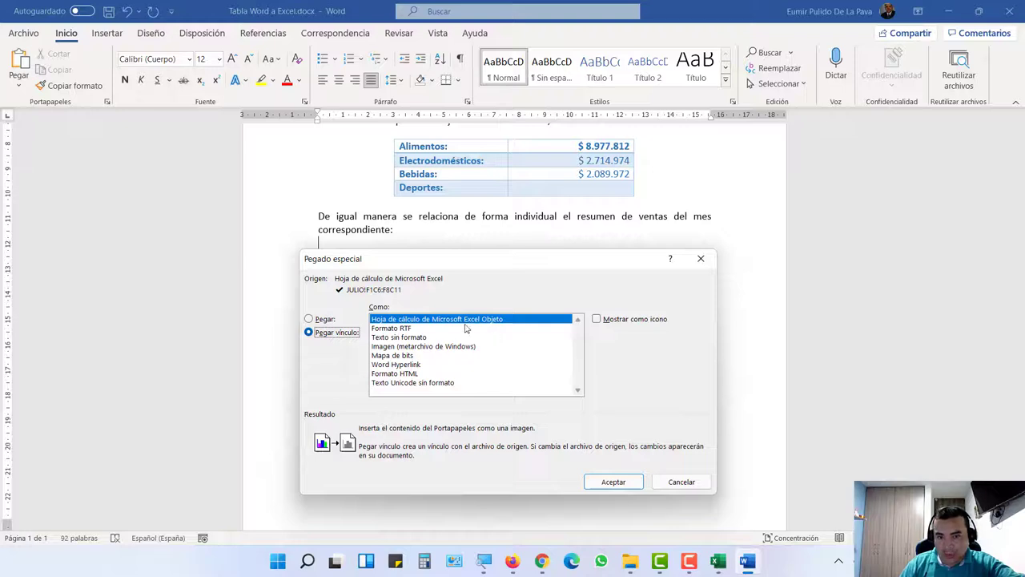
left_click(614, 481)
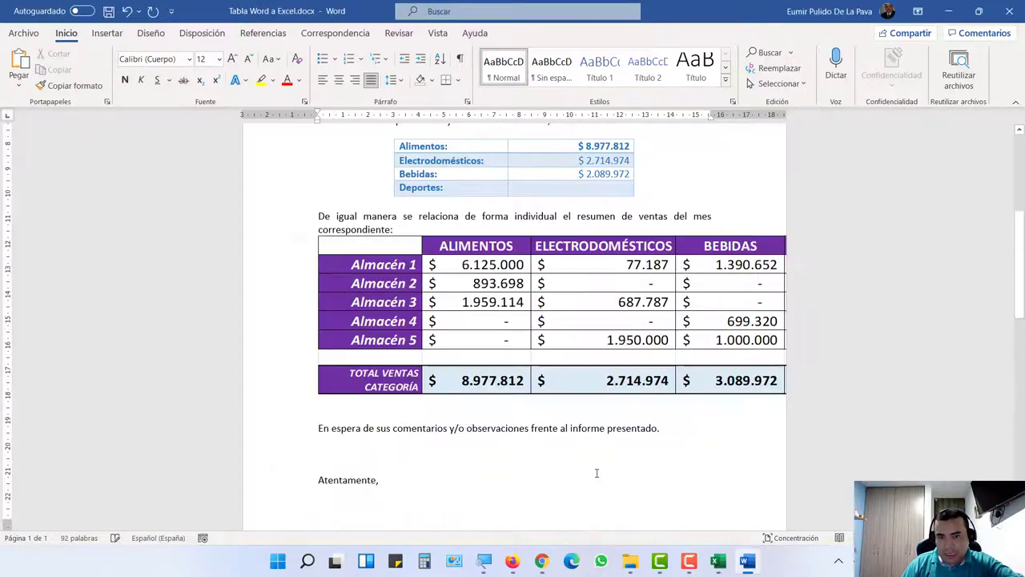
left_click(362, 245)
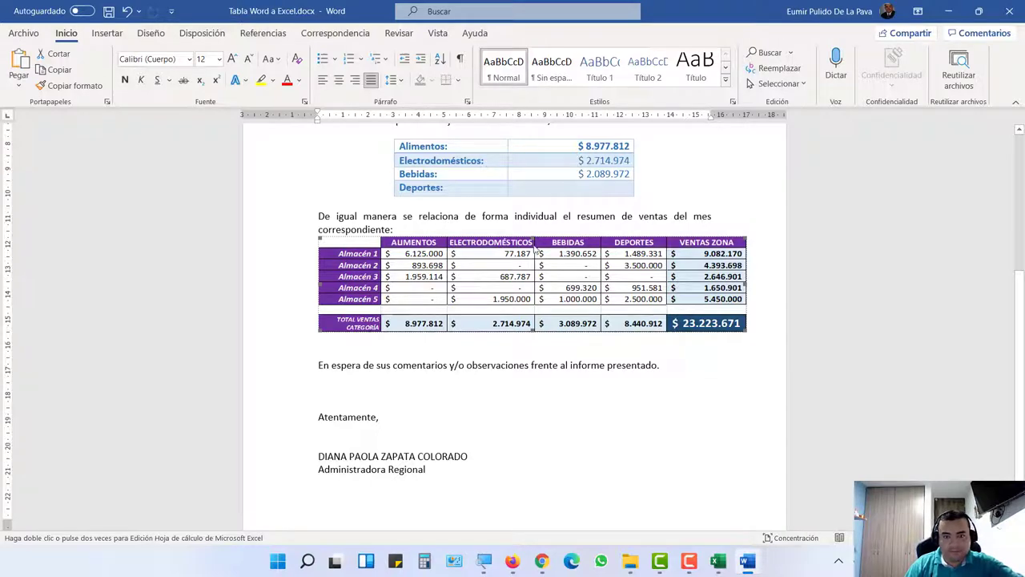
left_click(1023, 6)
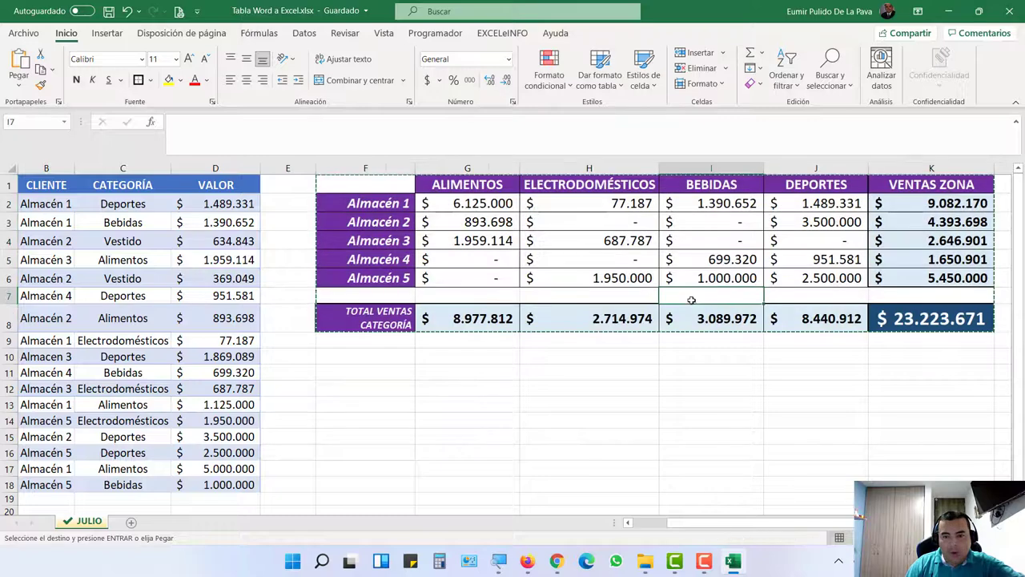
Enter row 19 with invoice 35321, client Almacen 1, Electrodomésticos and value 1.000.000.
scroll(170, 409, "left", 1)
scroll(170, 409, "down", 2)
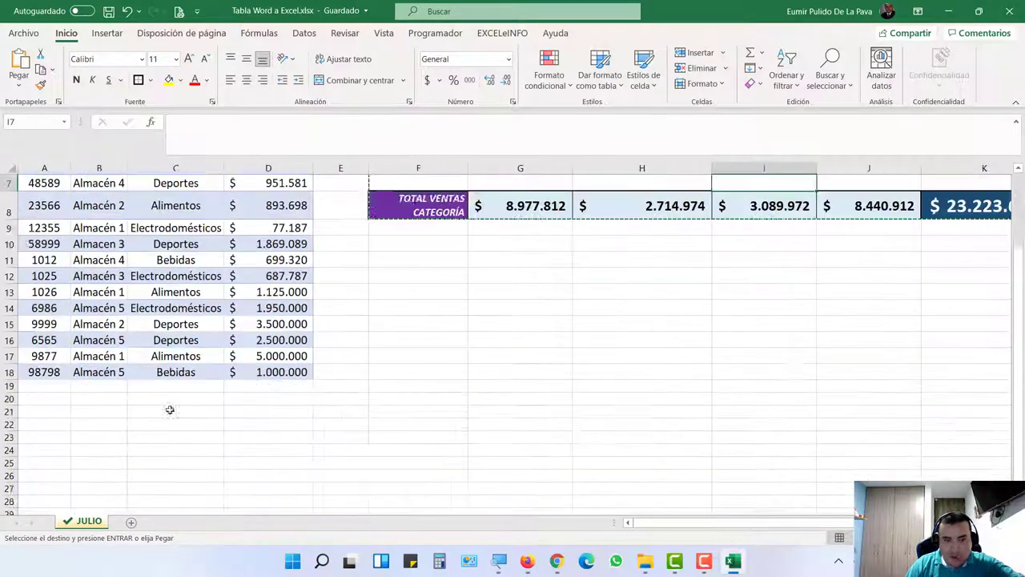
scroll(48, 350, "down", 1)
left_click(49, 325)
type("35")
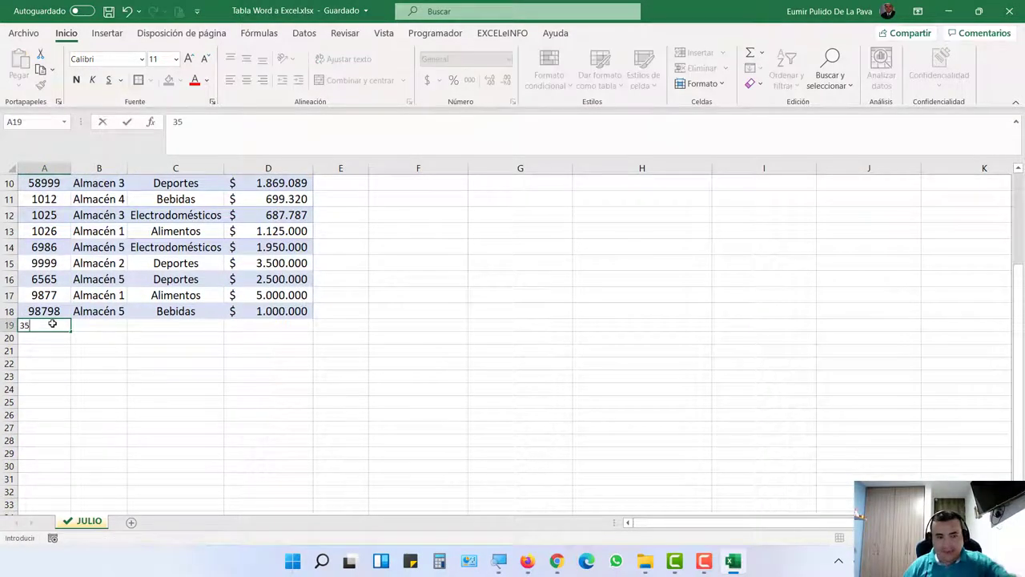
type("321")
key("Tab")
type("Al")
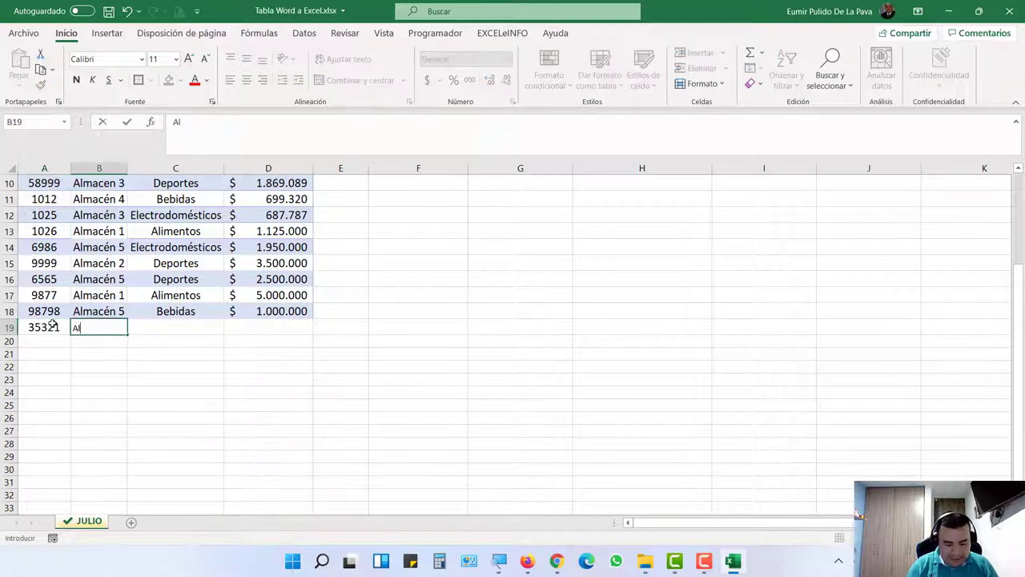
type("1")
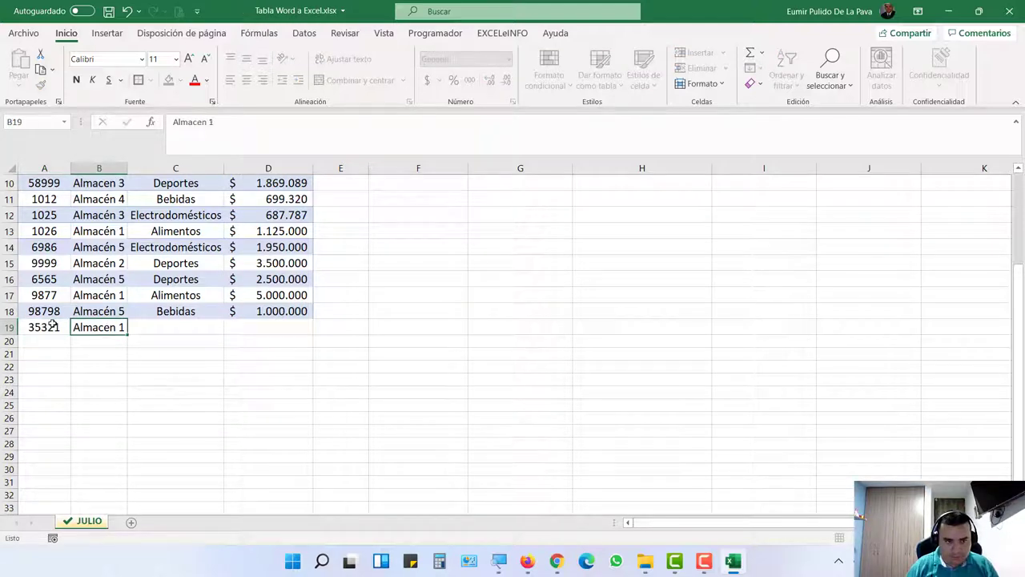
key("Tab")
scroll(776, 468, "up", 3)
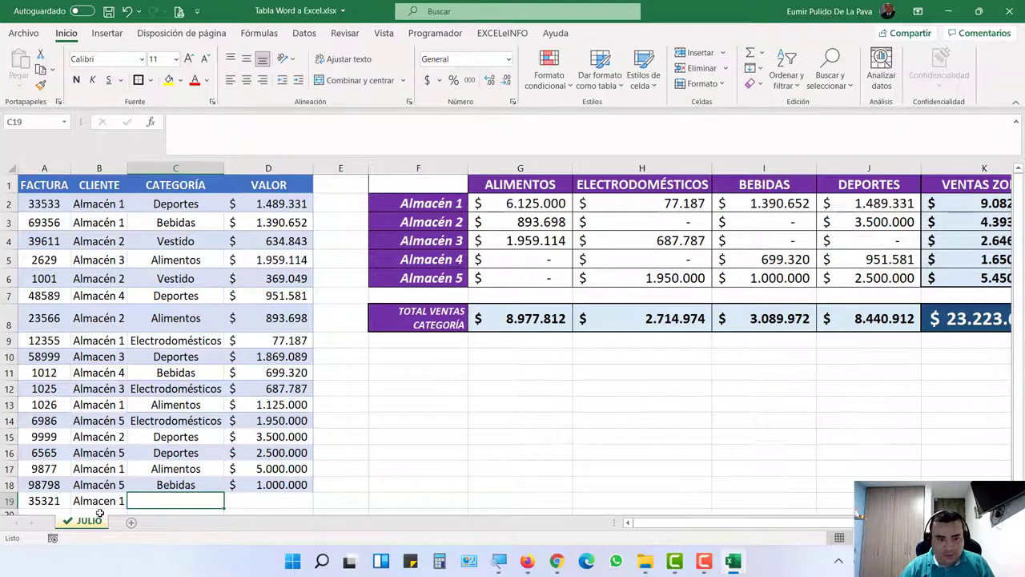
scroll(100, 513, "down", 2)
type("electrodomésticos")
key("Tab")
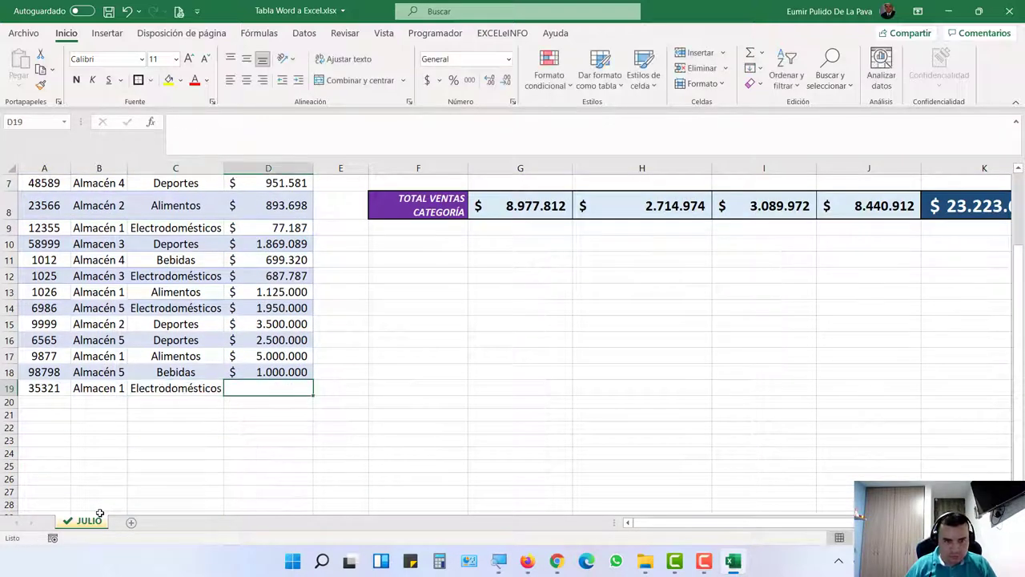
type("1.000.00")
key("Return")
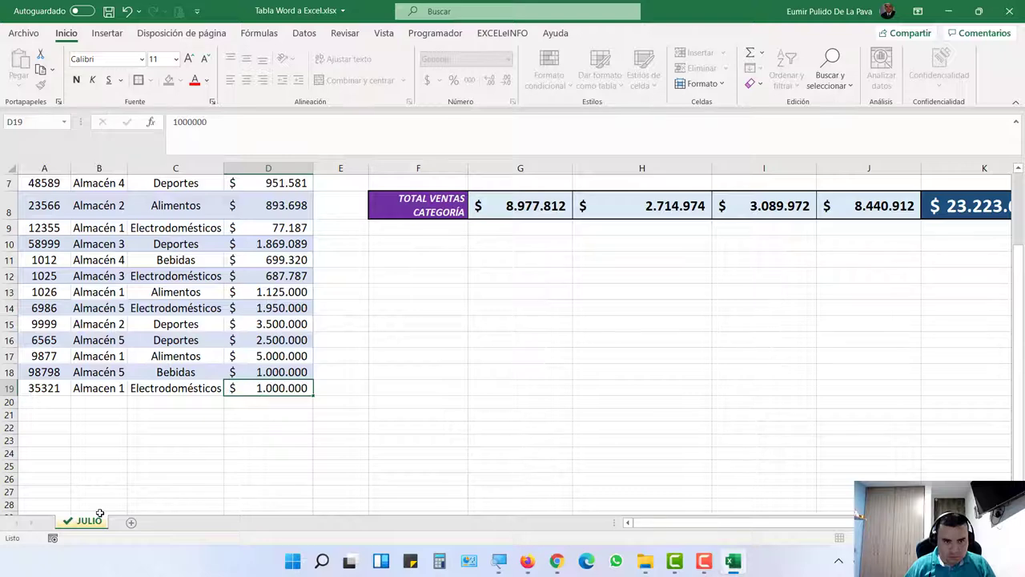
Compare the summary formulas against the last record's client name and value.
scroll(480, 406, "up", 2)
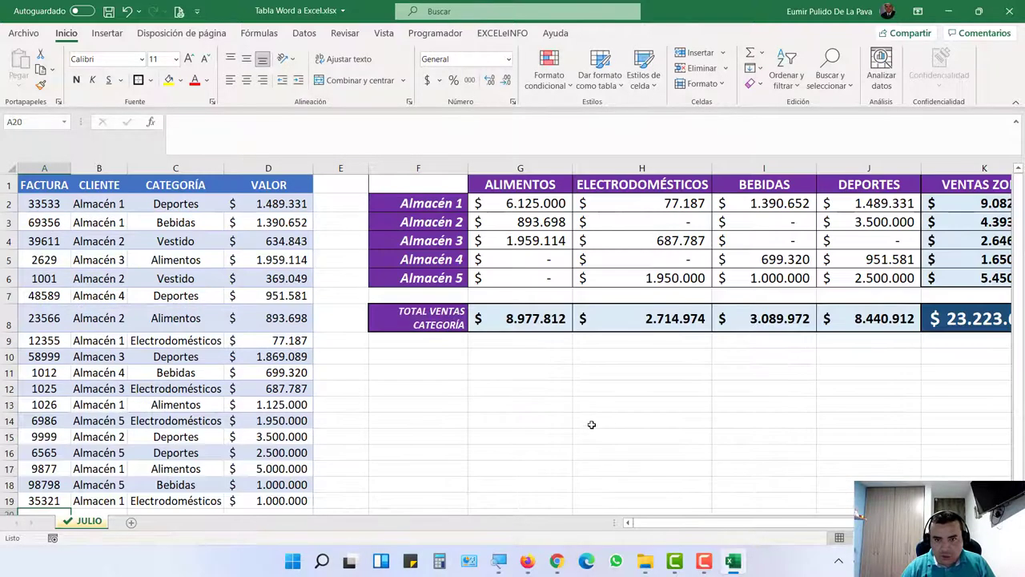
left_click(646, 219)
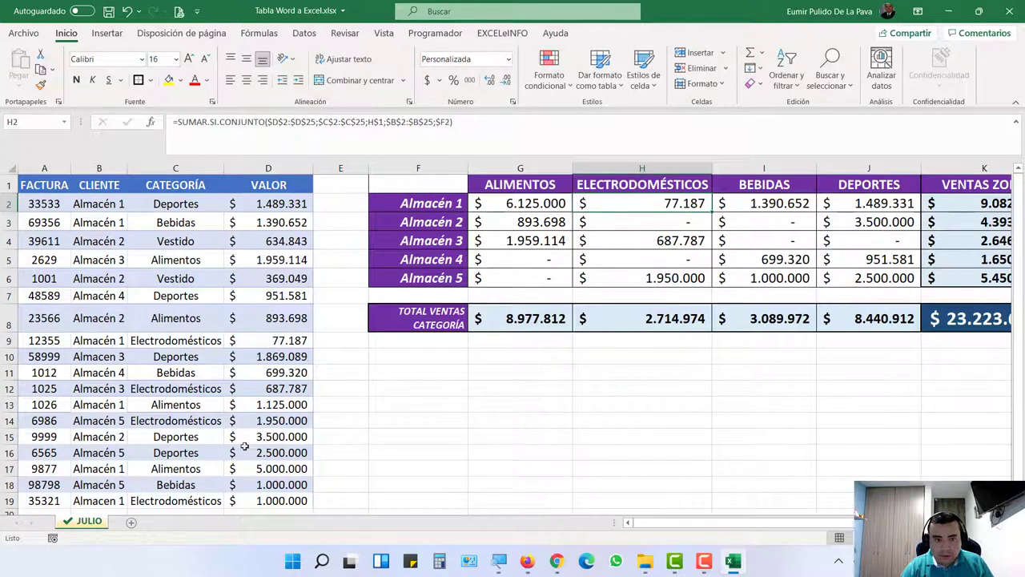
scroll(245, 453, "down", 2)
left_click(151, 400)
left_click(107, 386)
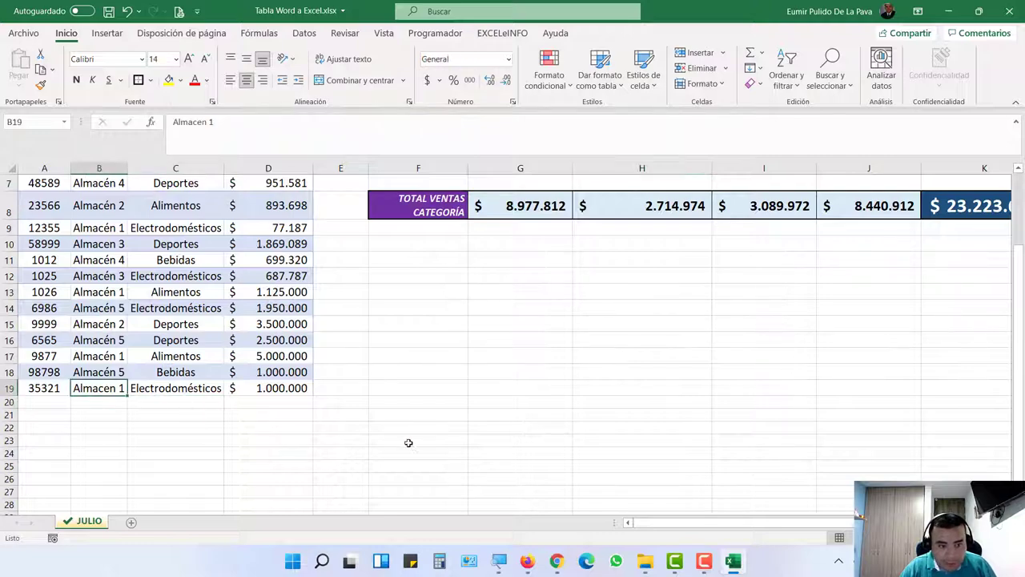
scroll(409, 444, "up", 2)
scroll(405, 442, "down", 2)
left_click(300, 389)
scroll(494, 277, "up", 2)
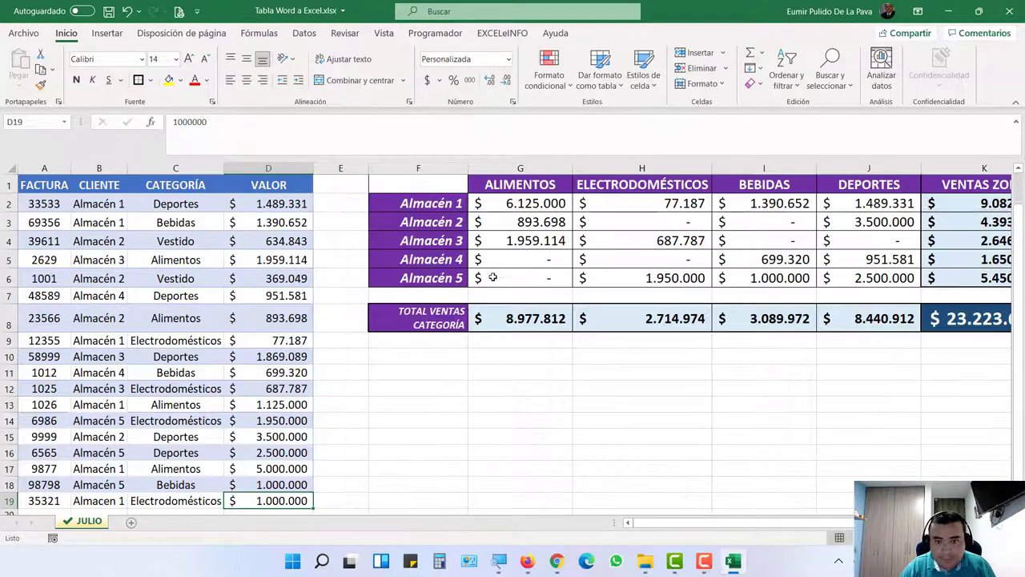
left_click(602, 196)
key("Right")
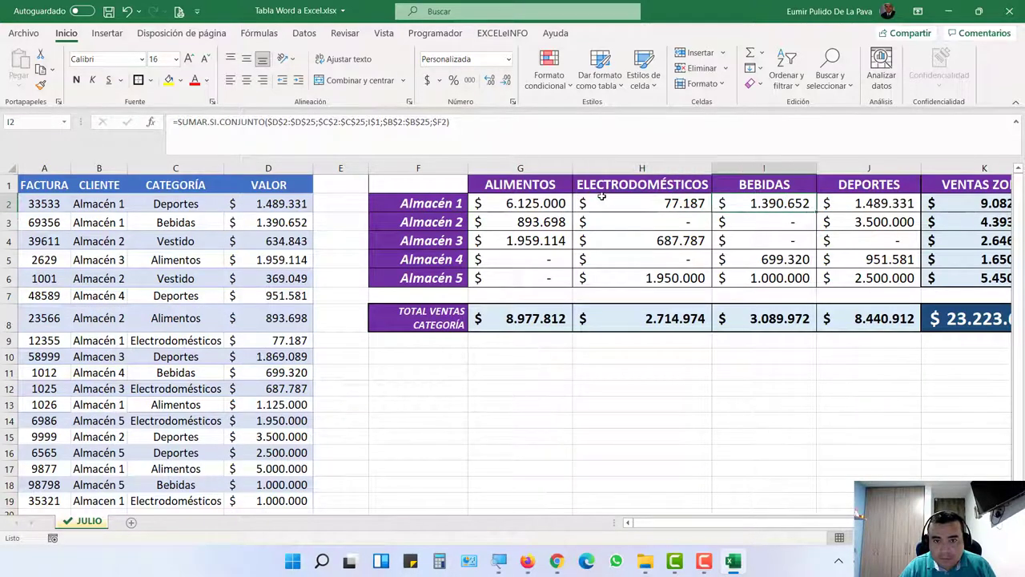
scroll(520, 274, "down", 1)
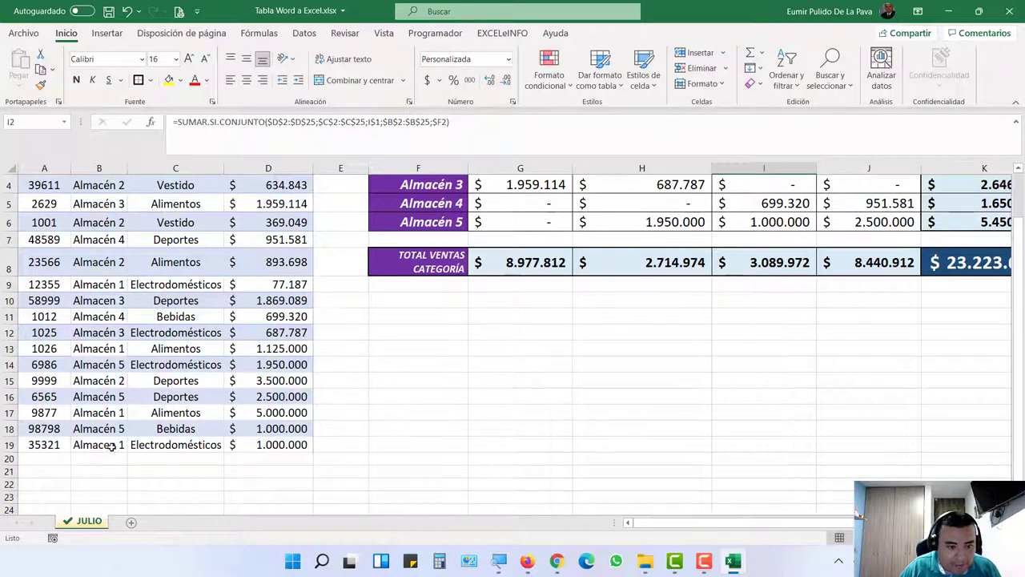
left_click(112, 446)
scroll(633, 228, "up", 1)
left_click(646, 202)
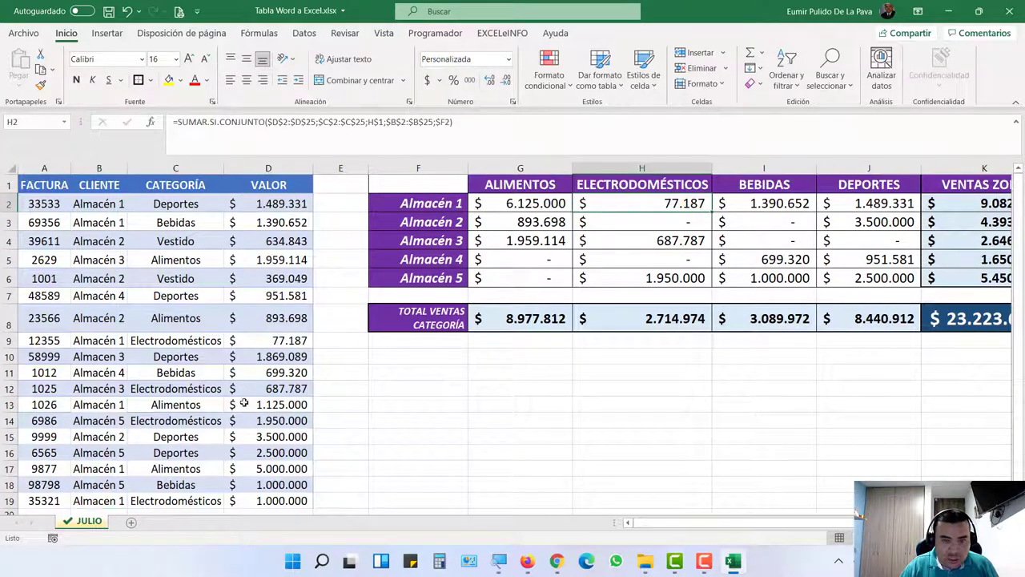
scroll(146, 441, "down", 2)
scroll(105, 348, "down", 1)
left_click(117, 327)
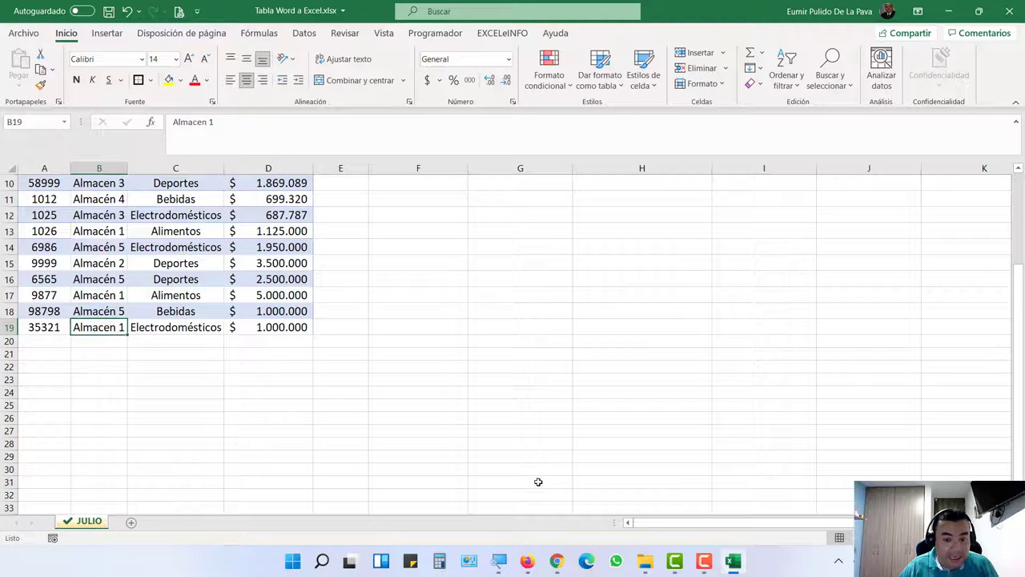
Magnify the screen to 200% and correct the client name from 'Almacen 1' to 'Almacén 1'.
left_click(498, 561)
left_click(462, 519)
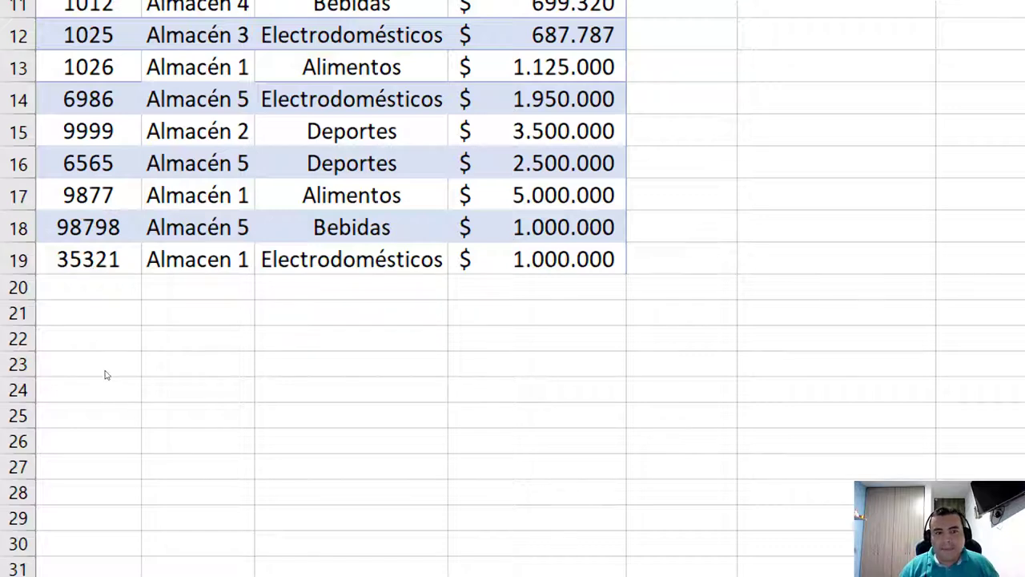
key("ctrl+Down")
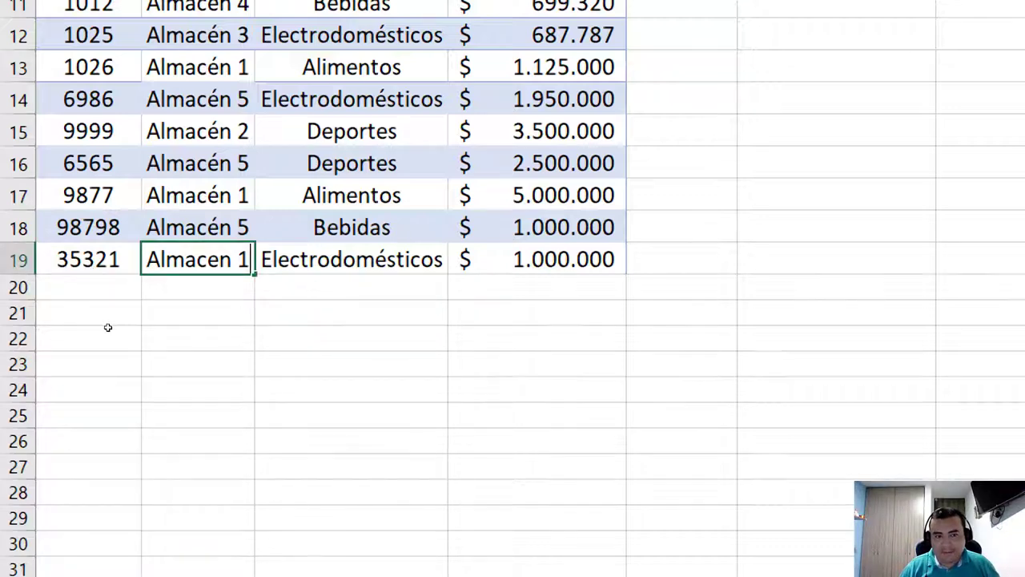
key("Left")
key("Left")
key("Left")
key("BackSpace")
type("é")
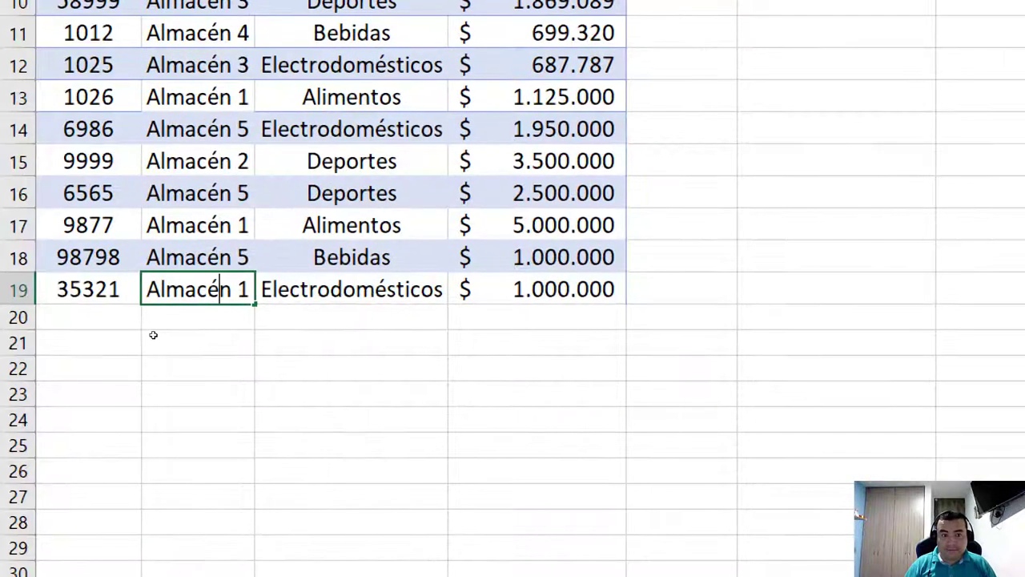
key("Return")
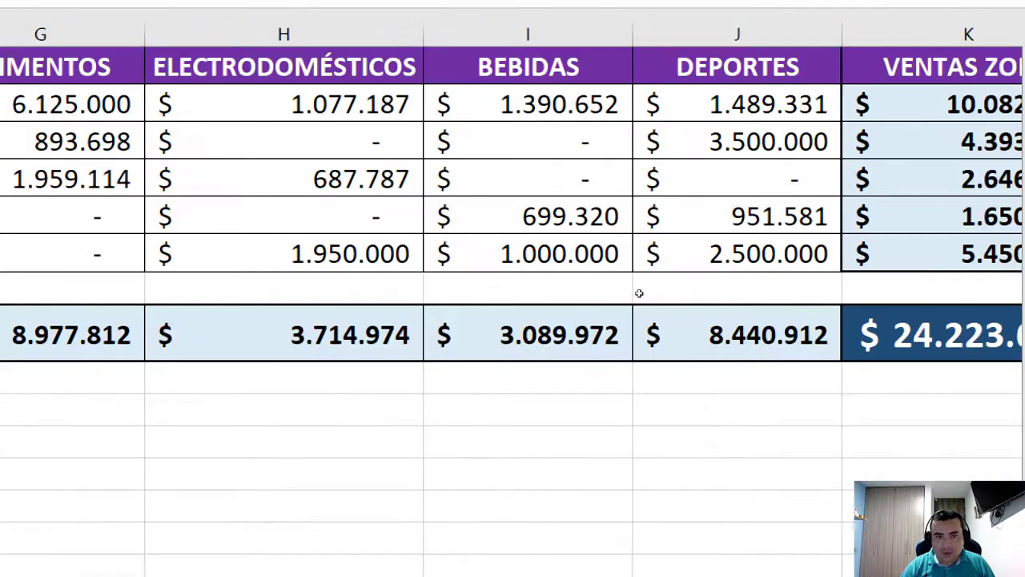
key("Up")
key("Up")
key("Up")
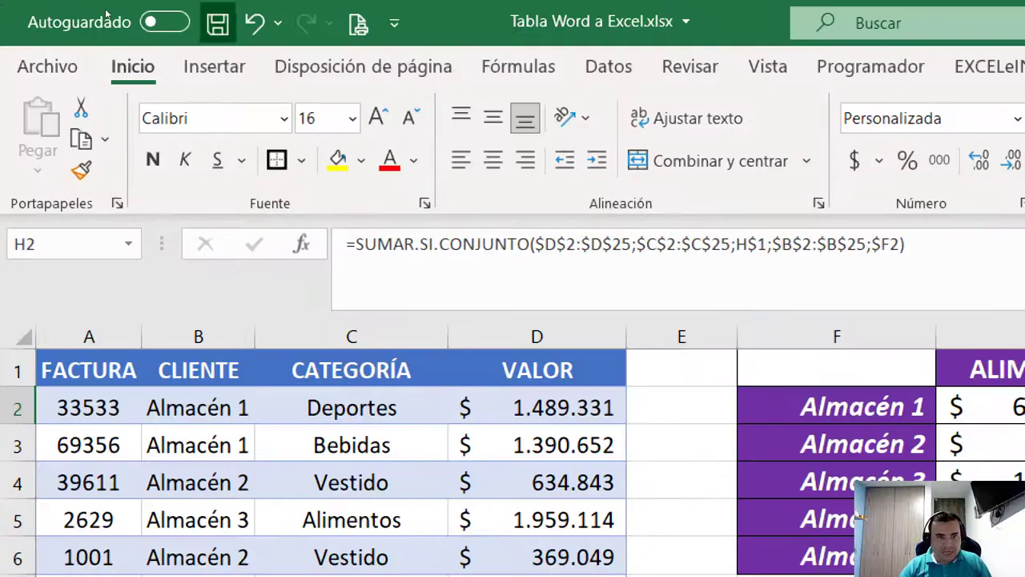
Save the workbook and set the screen magnifier back to 100%.
key("ctrl+s")
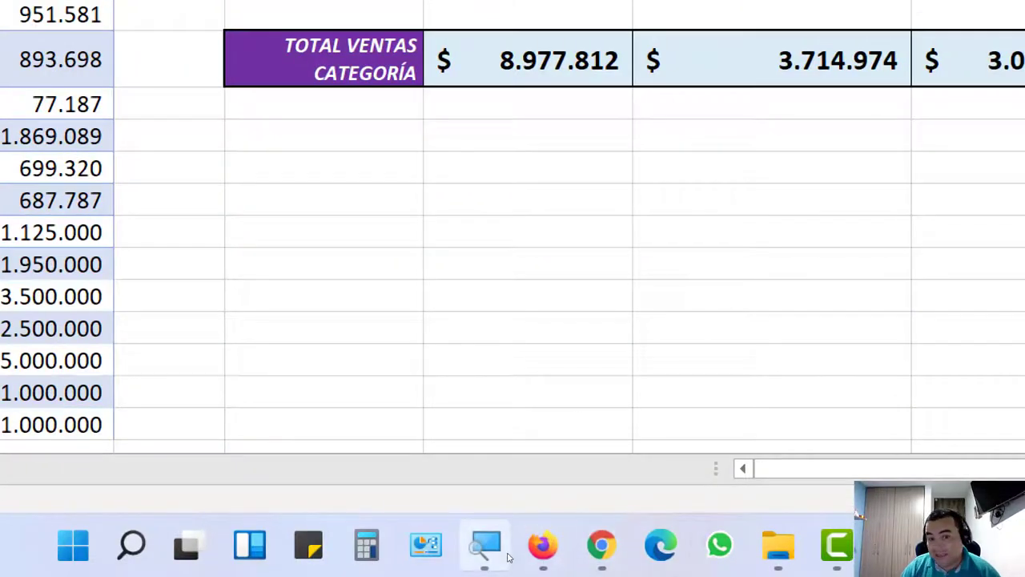
left_click(485, 546)
left_click(273, 459)
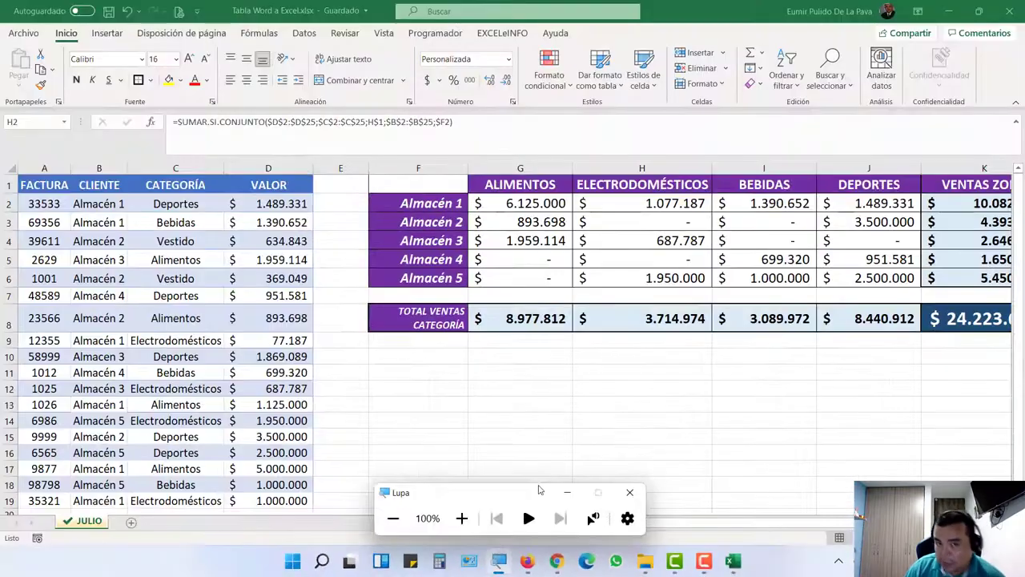
left_click(707, 390)
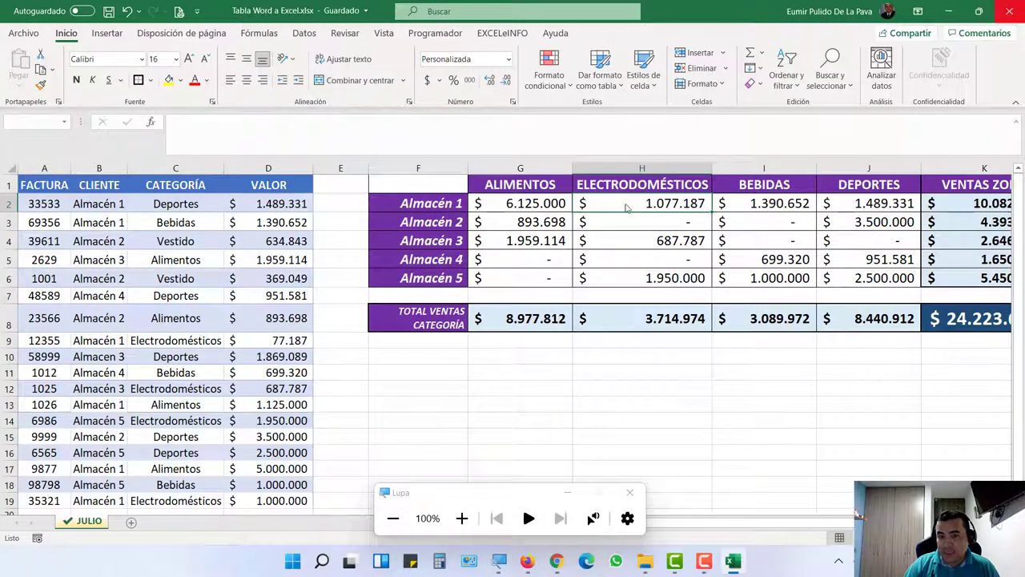
Close Excel, dismiss the audio-device prompt, and open Tabla Word a Excel from the desktop.
key("alt+F4")
left_click(566, 489)
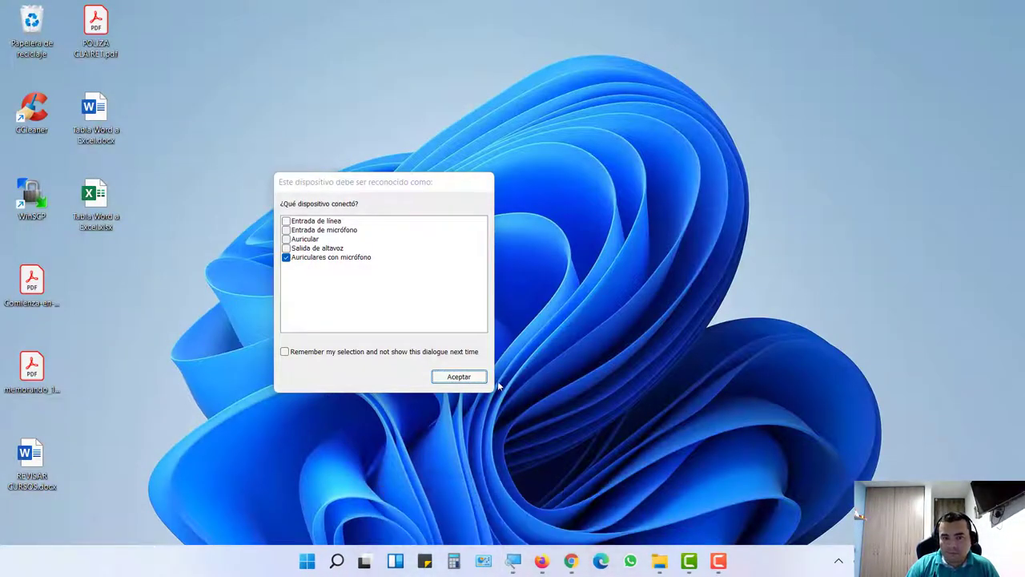
left_click(469, 378)
left_click(464, 383)
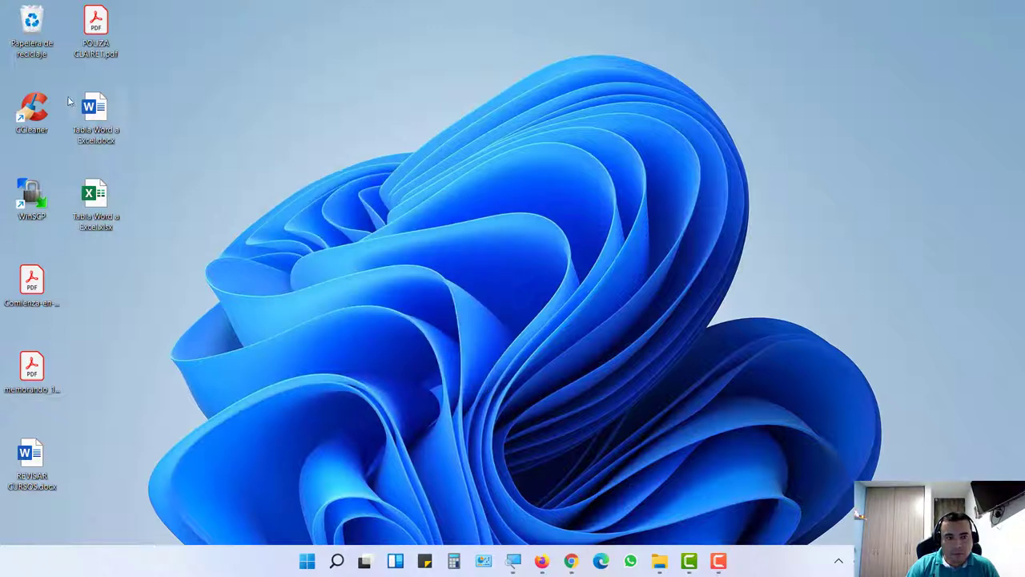
double_click(99, 120)
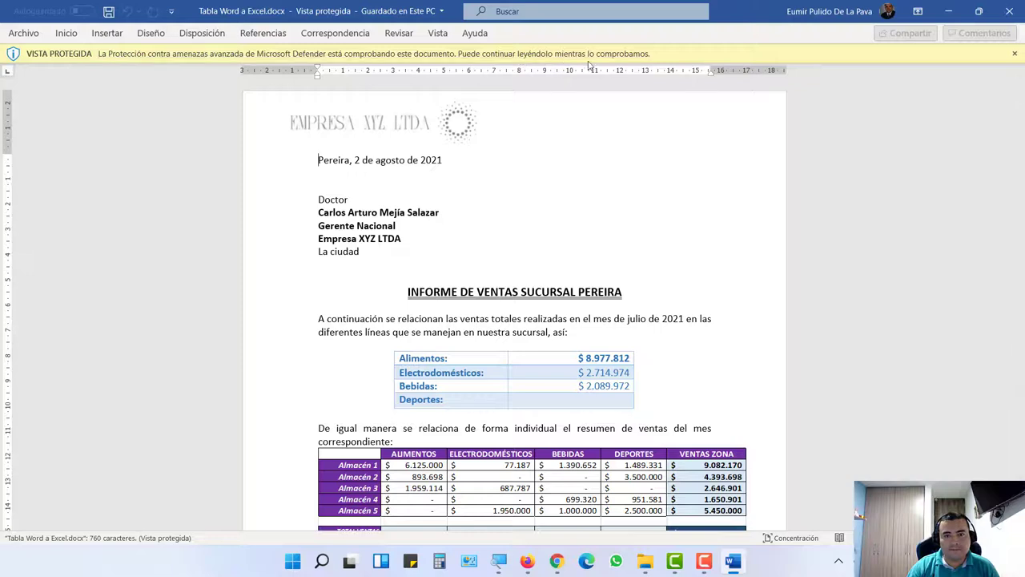
Try saving the report, acknowledge the Protected View block, then go back from File to the document.
scroll(750, 226, "down", 2)
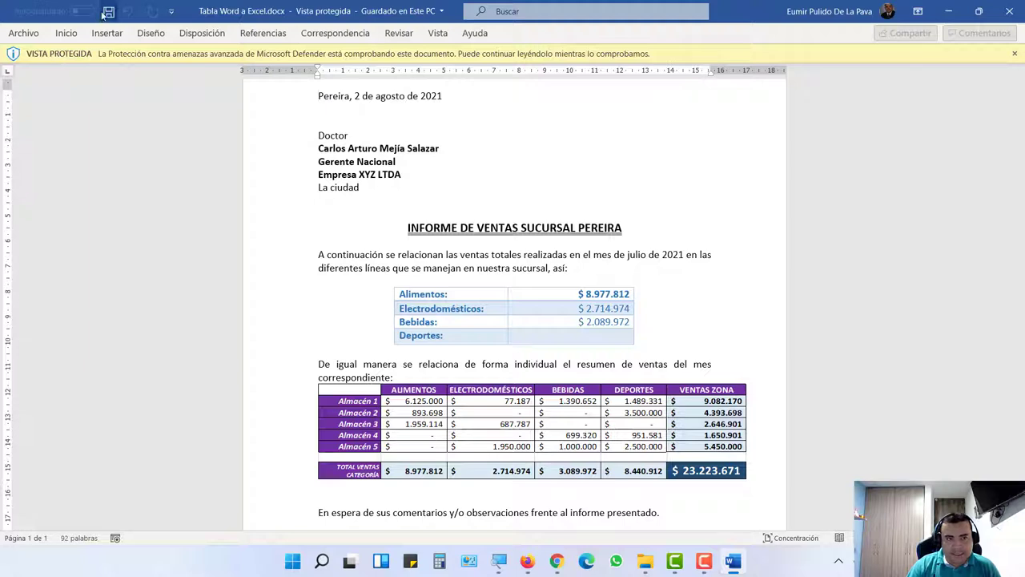
left_click(108, 11)
left_click(516, 316)
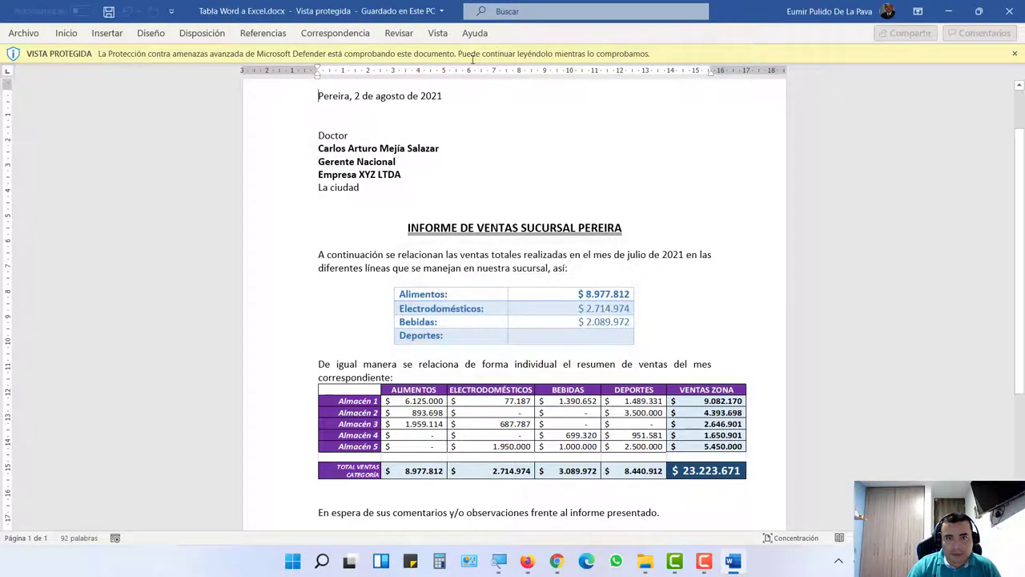
left_click(66, 33)
left_click(23, 33)
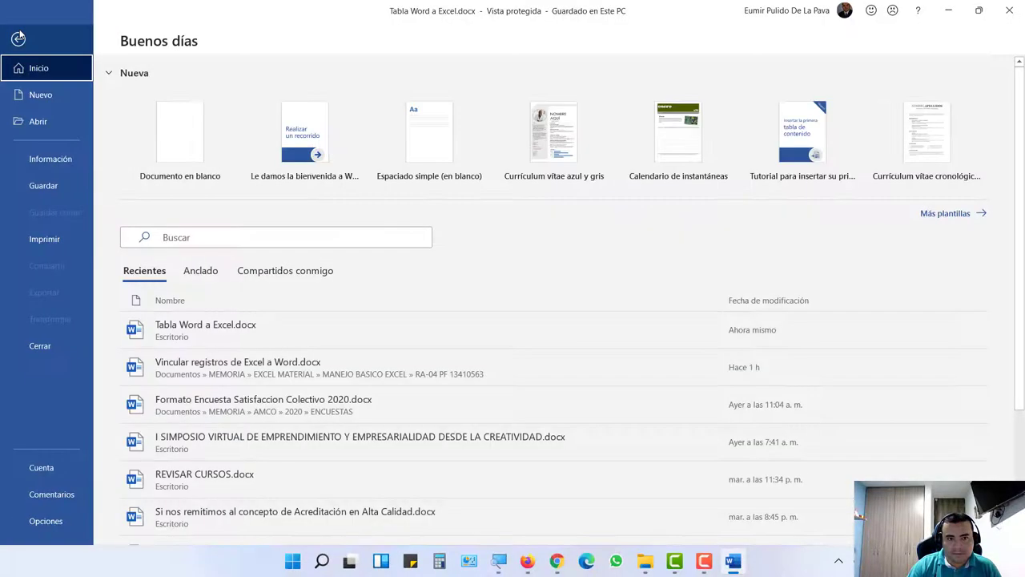
left_click(19, 29)
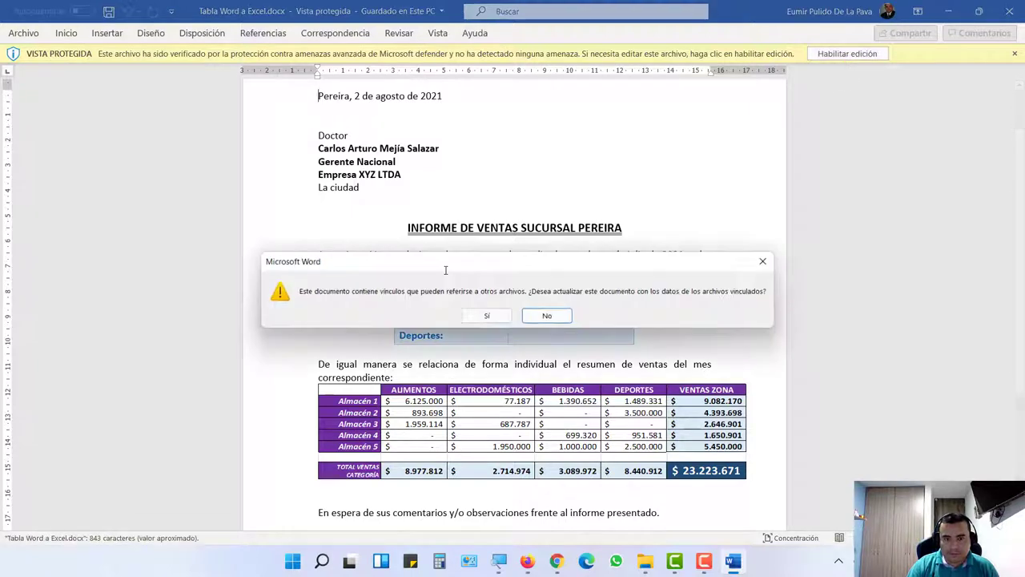
Turn on Magnifier at about 200% and accept updating the letter's linked Excel data.
key("super+plus")
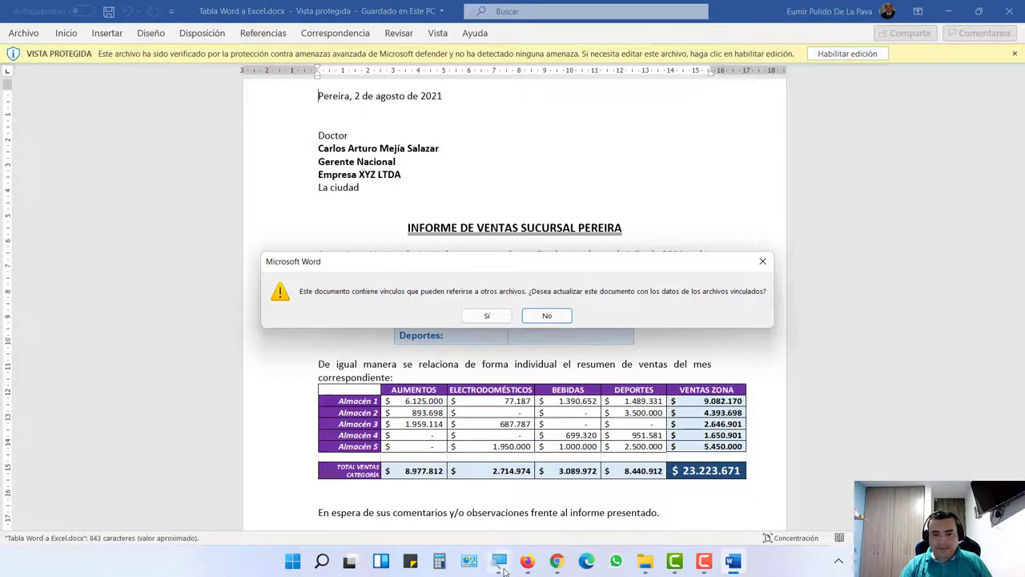
left_click(472, 528)
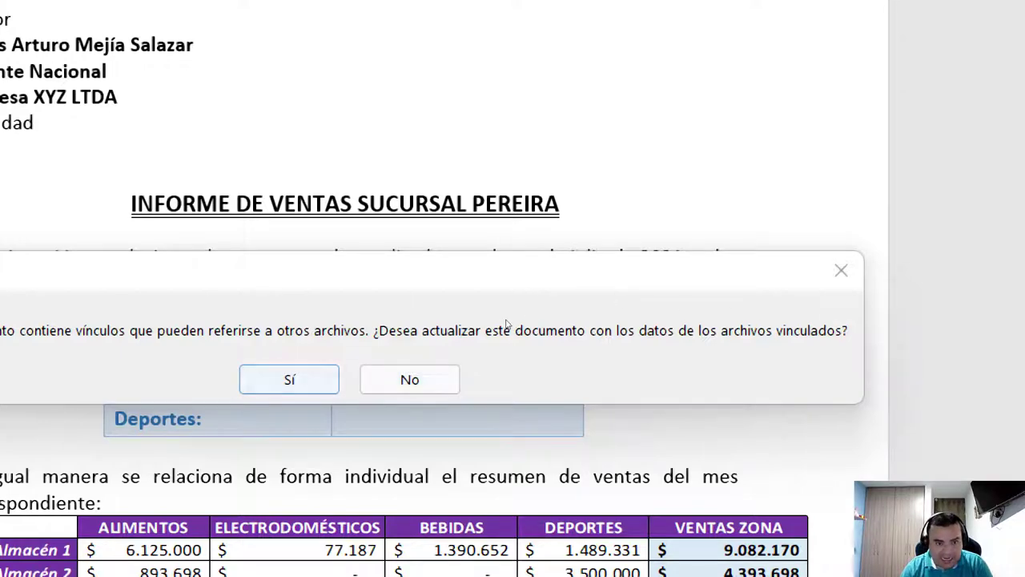
key("Return")
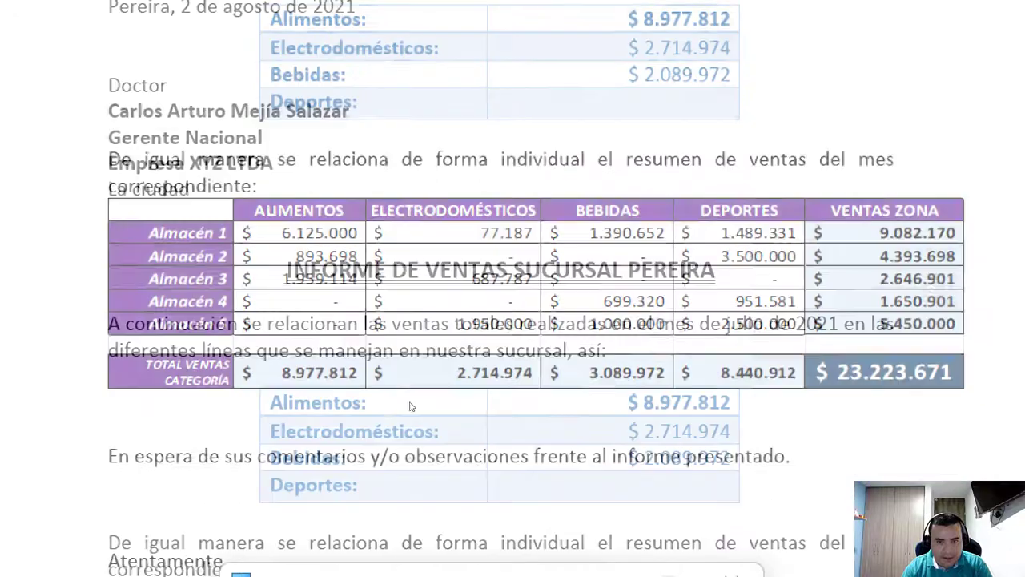
Select the embedded sales table in the report to check its updated totals.
scroll(508, 405, "down", 2)
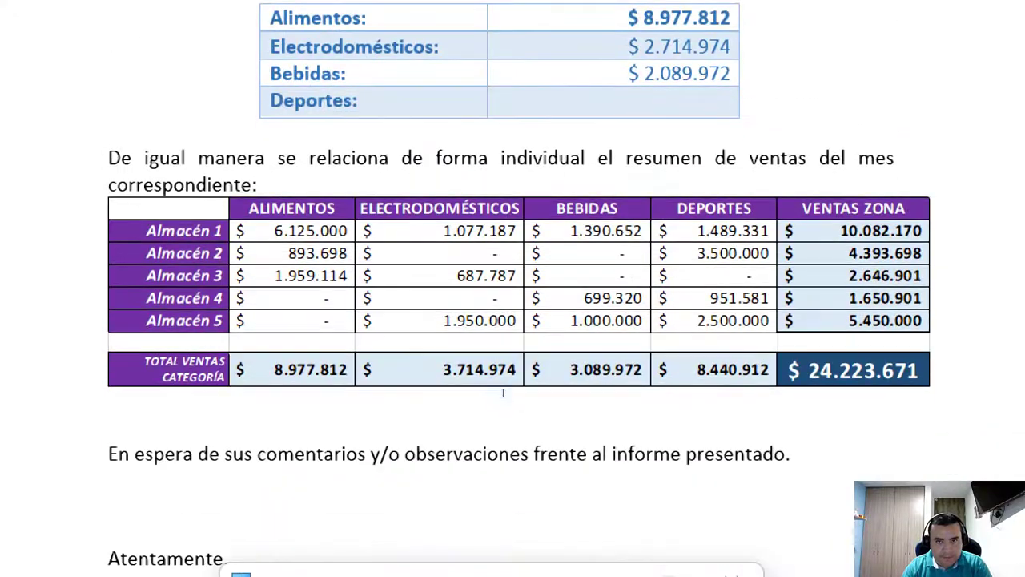
left_click(483, 341)
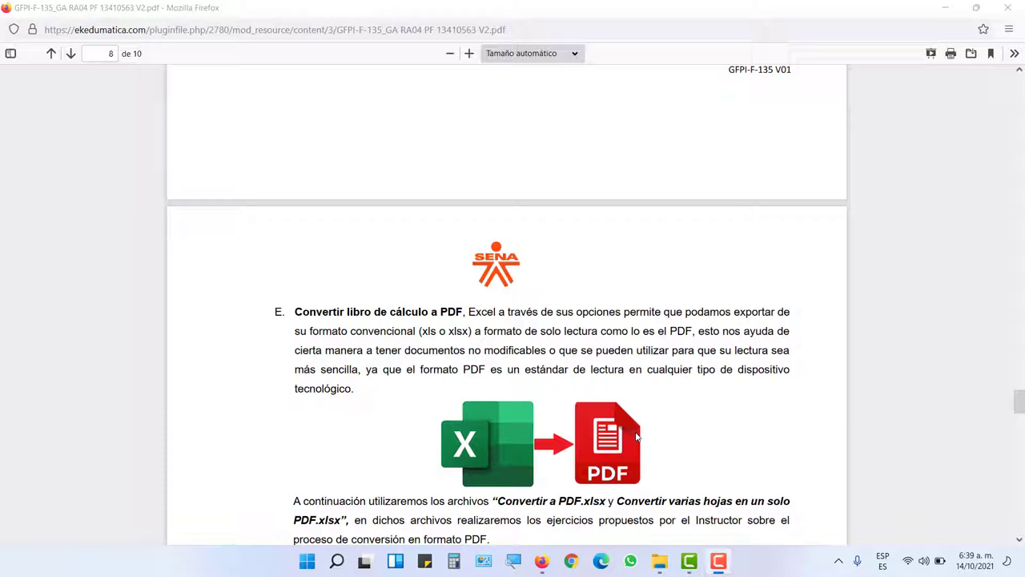
Highlight the Convertir a PDF.xlsx name, then open the Moodle ARCHIVOS PARA DESCARGAR folder.
scroll(641, 432, "down", 1)
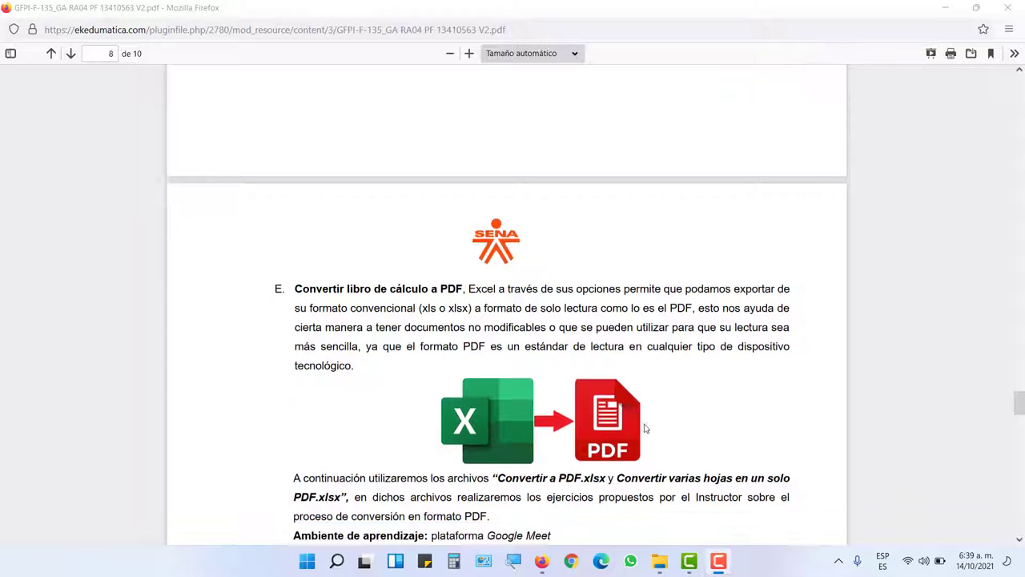
left_click_drag(498, 437, 611, 439)
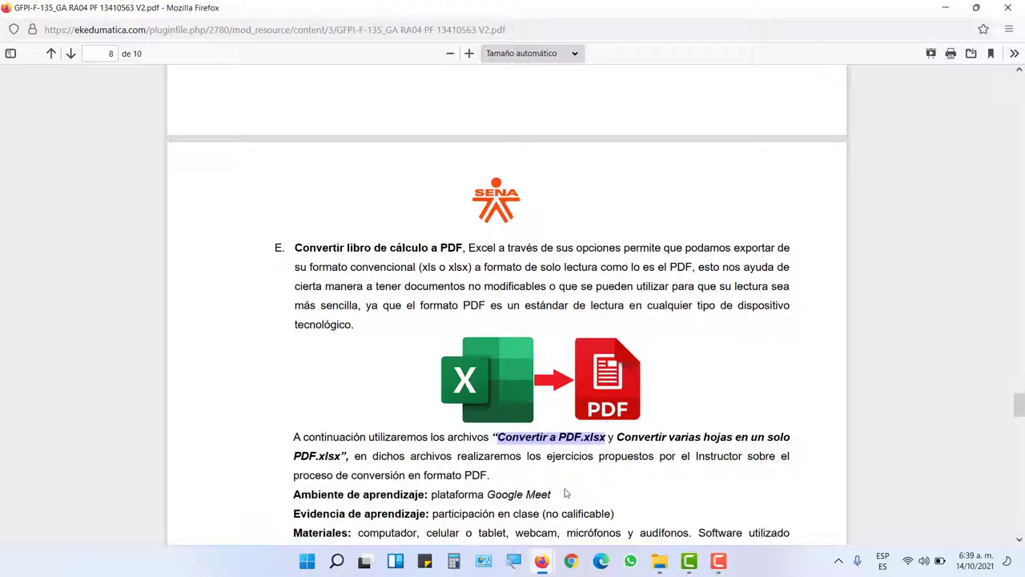
mouse_move(541, 561)
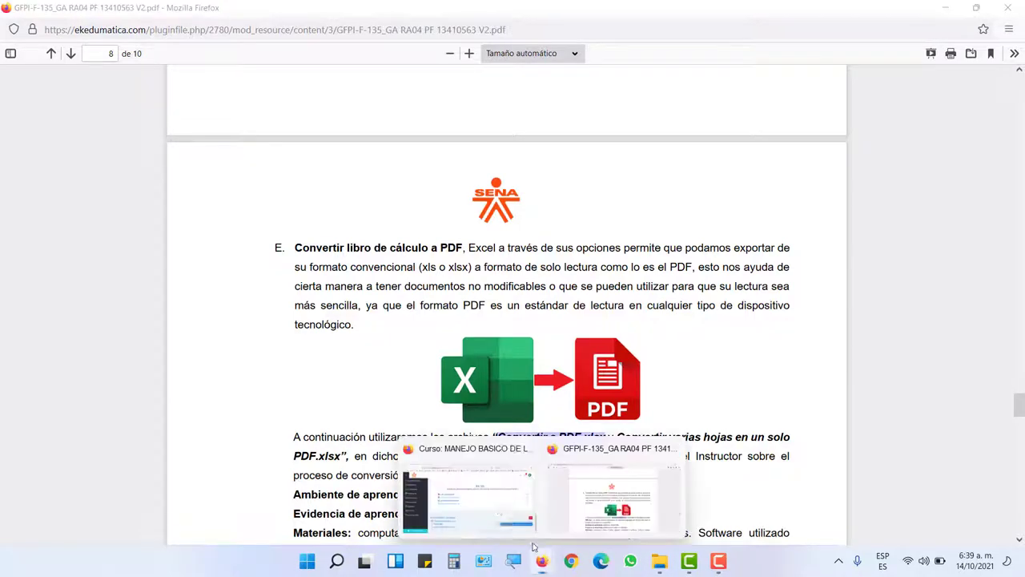
left_click(497, 477)
left_click(368, 298)
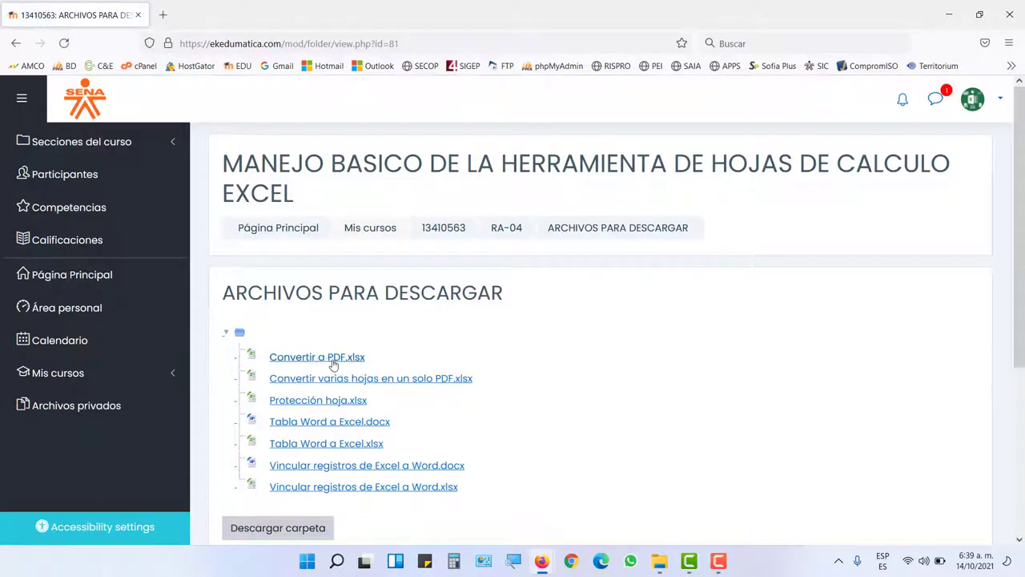
Open Convertir a PDF.xlsx from the Moodle folder directly in Excel.
left_click(328, 362)
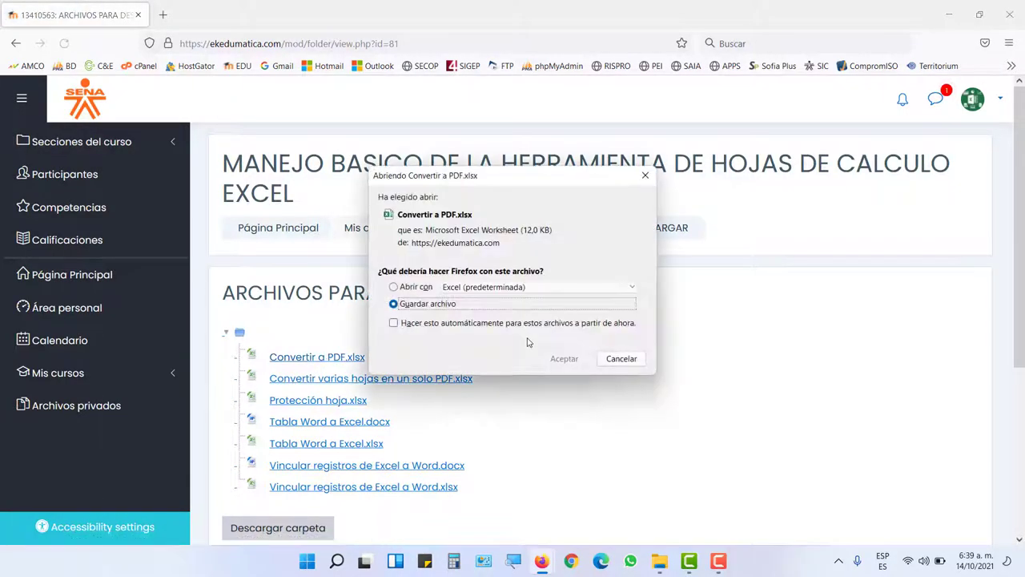
left_click(394, 287)
left_click(570, 359)
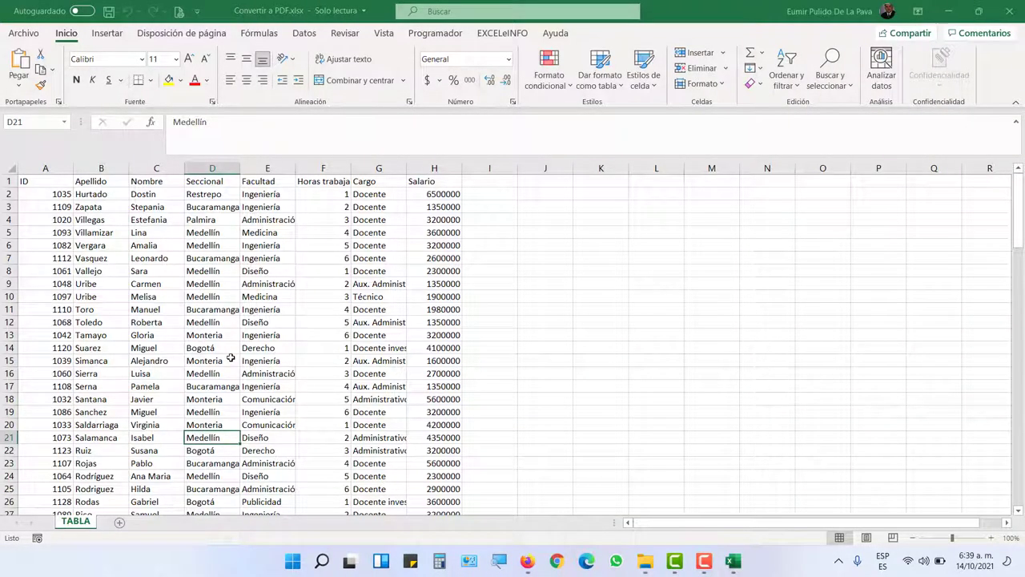
scroll(347, 292, "down", 5)
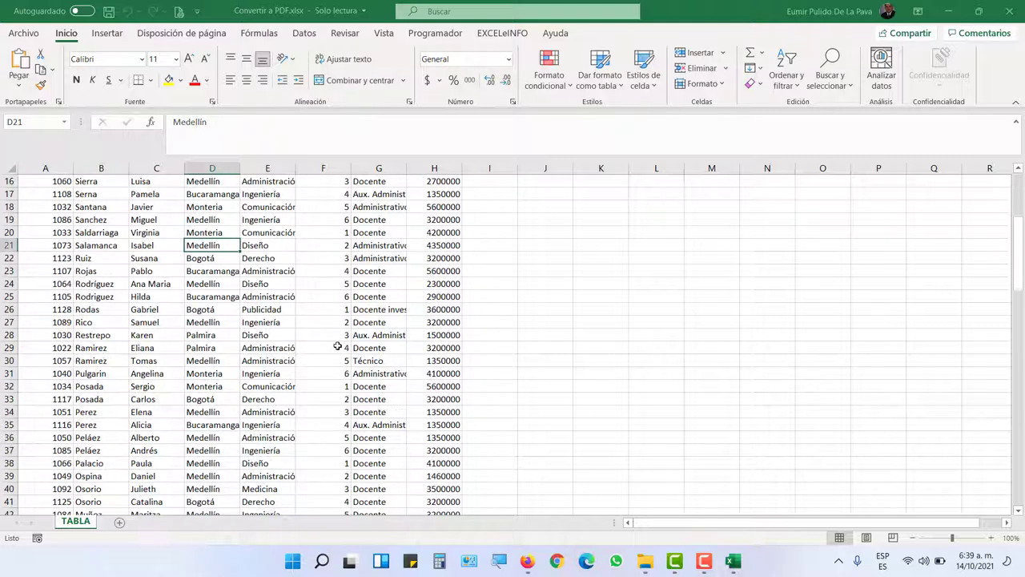
scroll(339, 343, "down", 6)
scroll(339, 343, "up", 1)
scroll(344, 375, "up", 10)
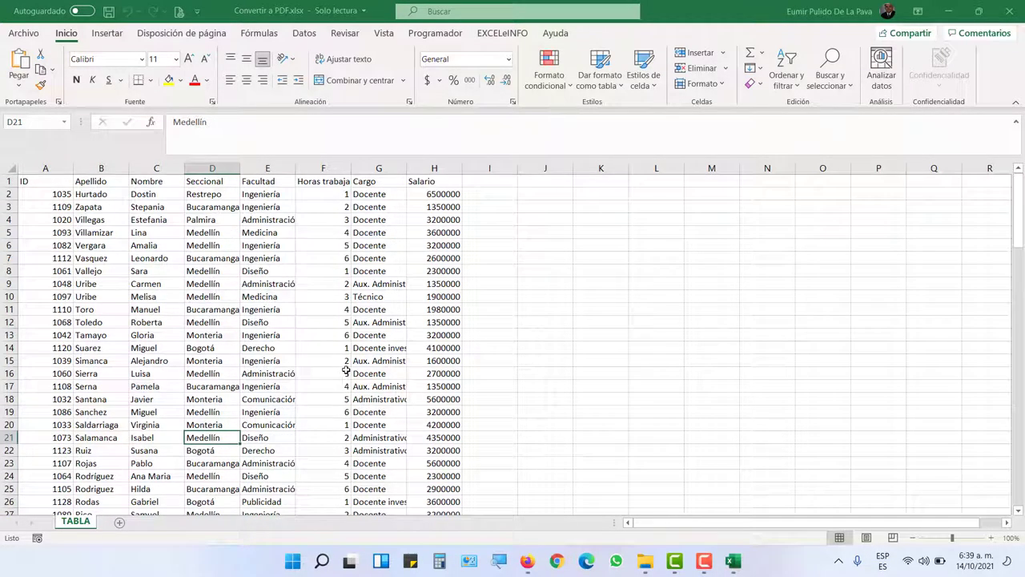
left_click(196, 14)
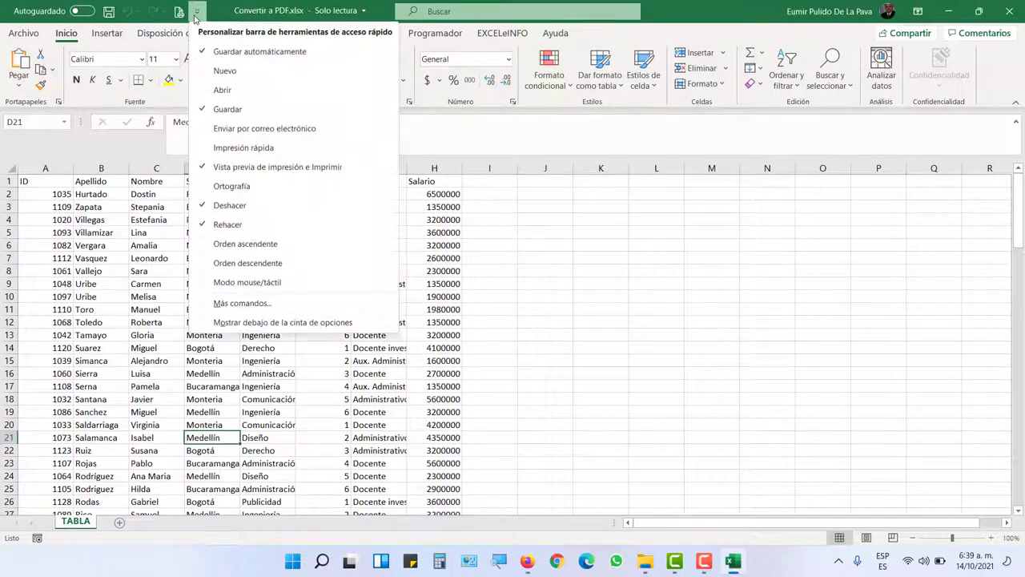
left_click(298, 11)
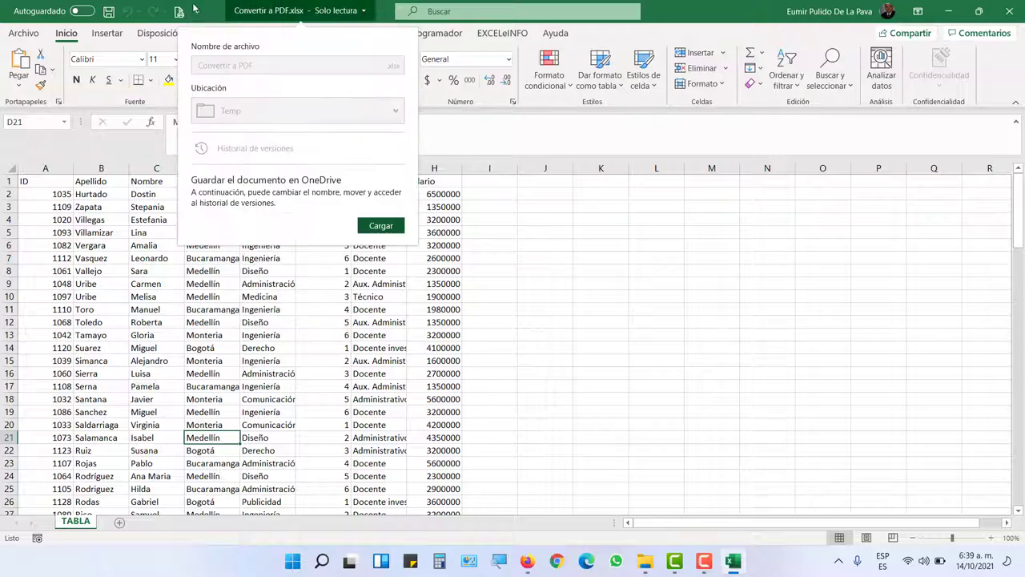
left_click(180, 14)
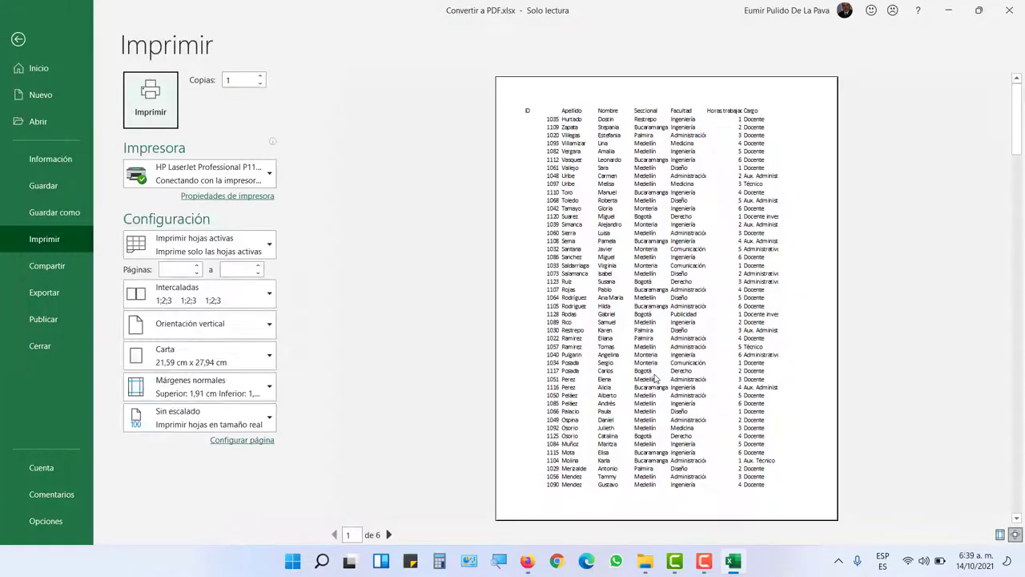
left_click(17, 38)
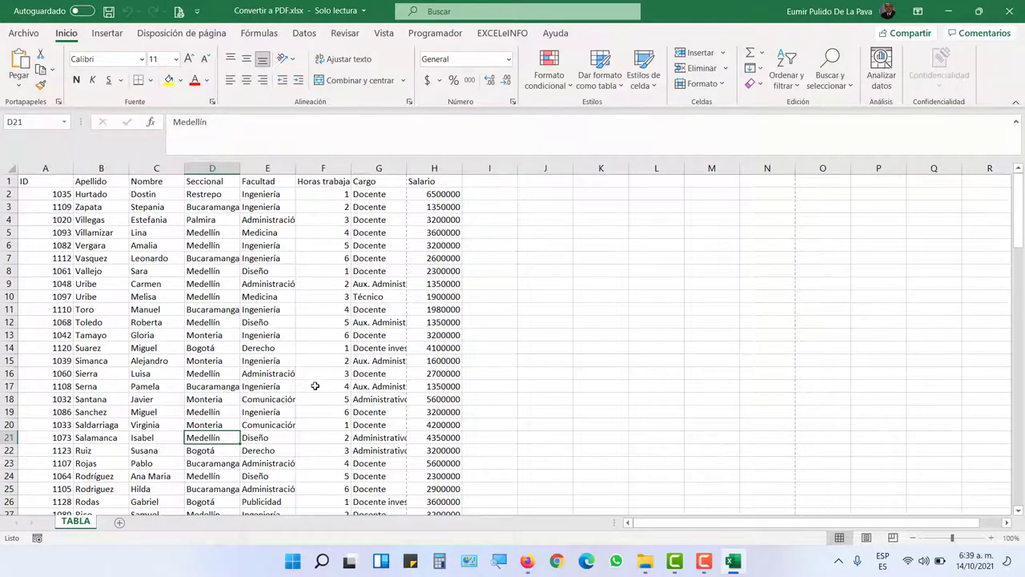
scroll(315, 386, "down", 4)
scroll(286, 417, "down", 6)
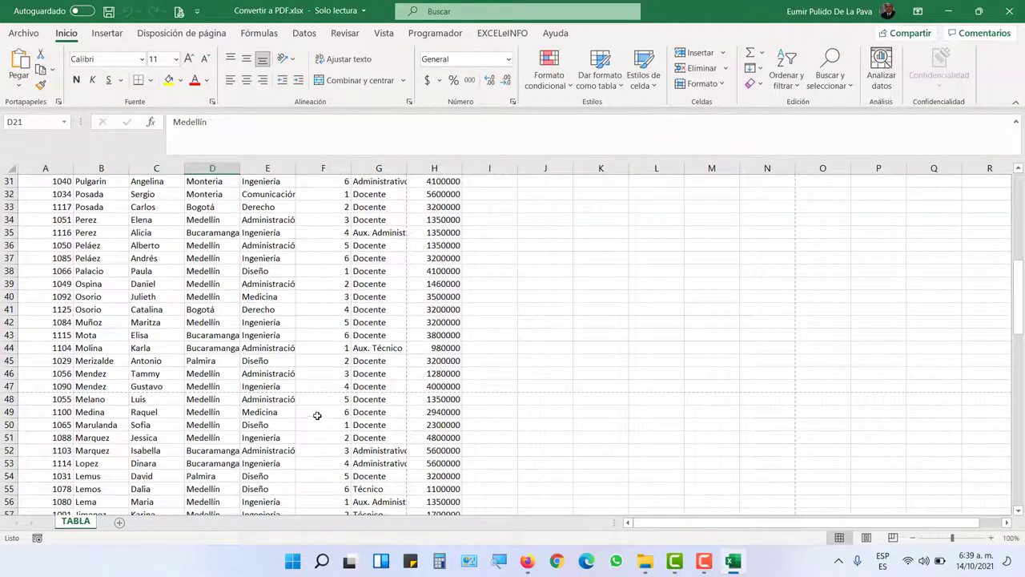
scroll(330, 485, "down", 5)
scroll(325, 323, "up", 6)
scroll(325, 329, "up", 9)
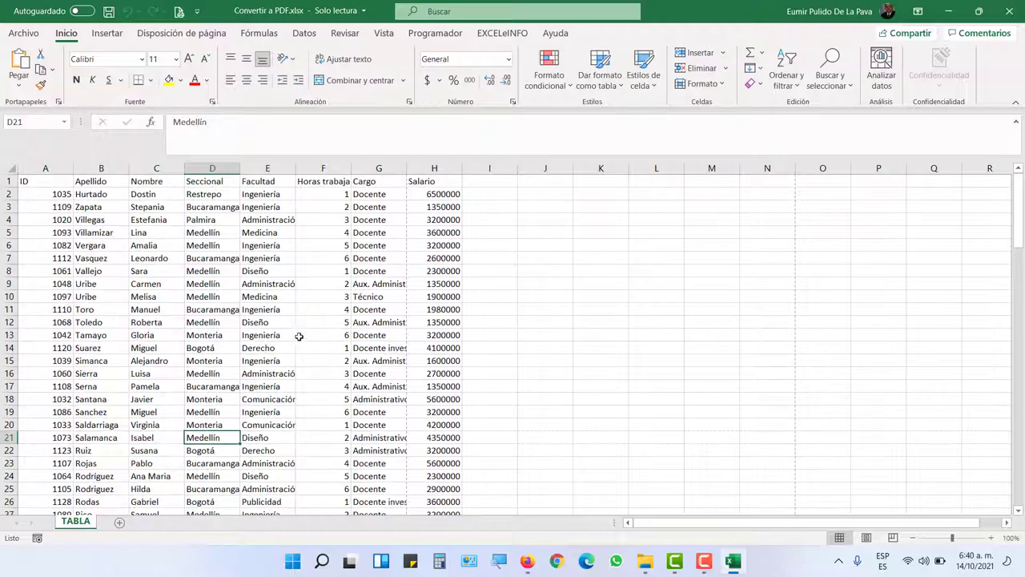
left_click(32, 33)
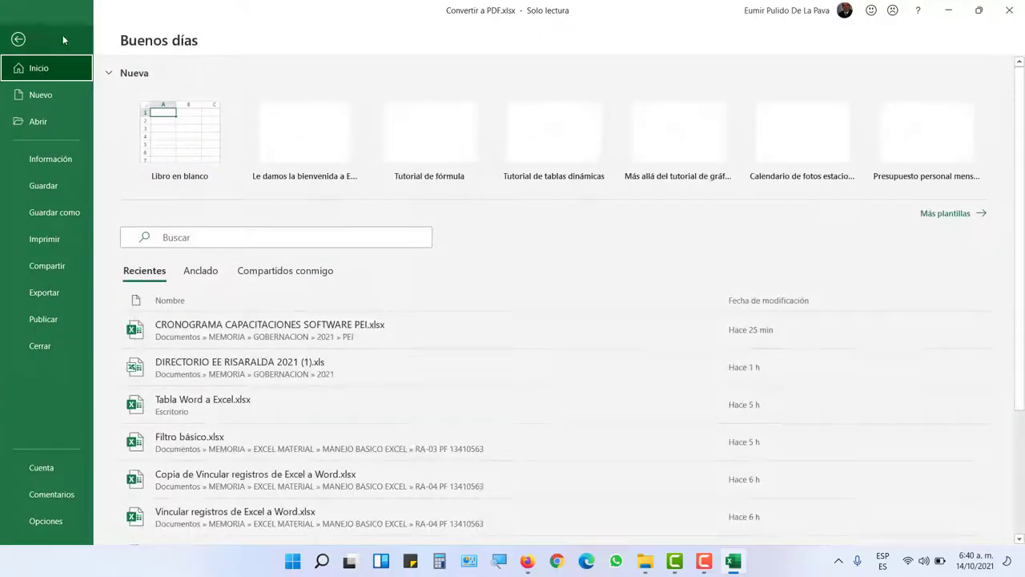
left_click(19, 37)
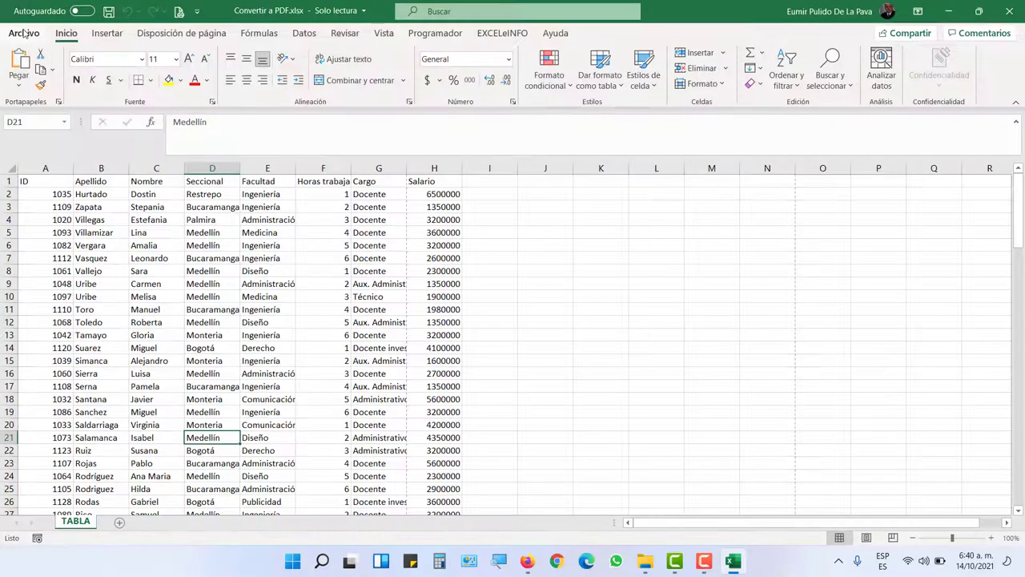
left_click(24, 32)
Start a Save As to the Desktop with the file name Base de datos.
left_click(59, 215)
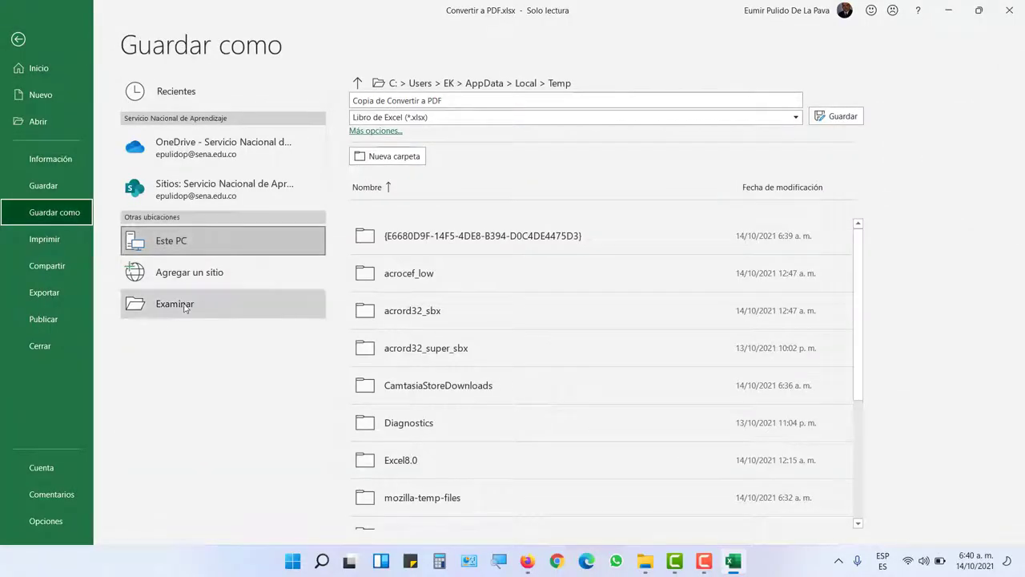
left_click(232, 303)
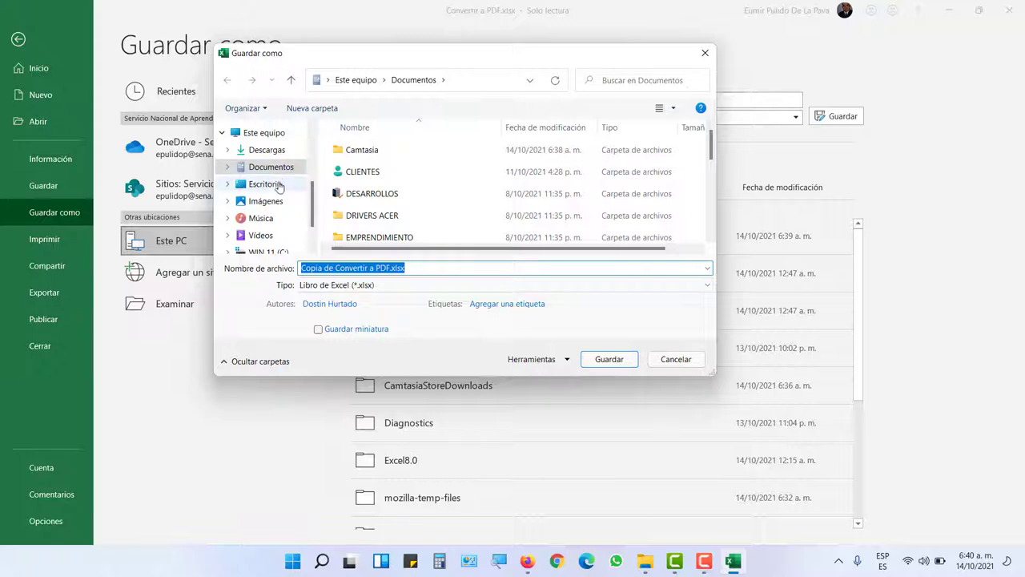
left_click(275, 185)
left_click(411, 269)
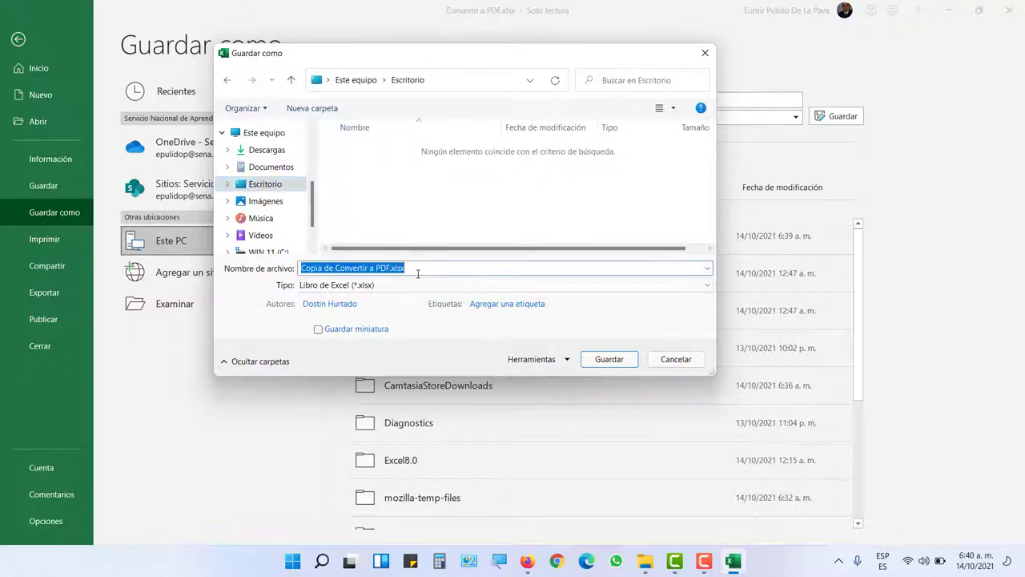
type("bA")
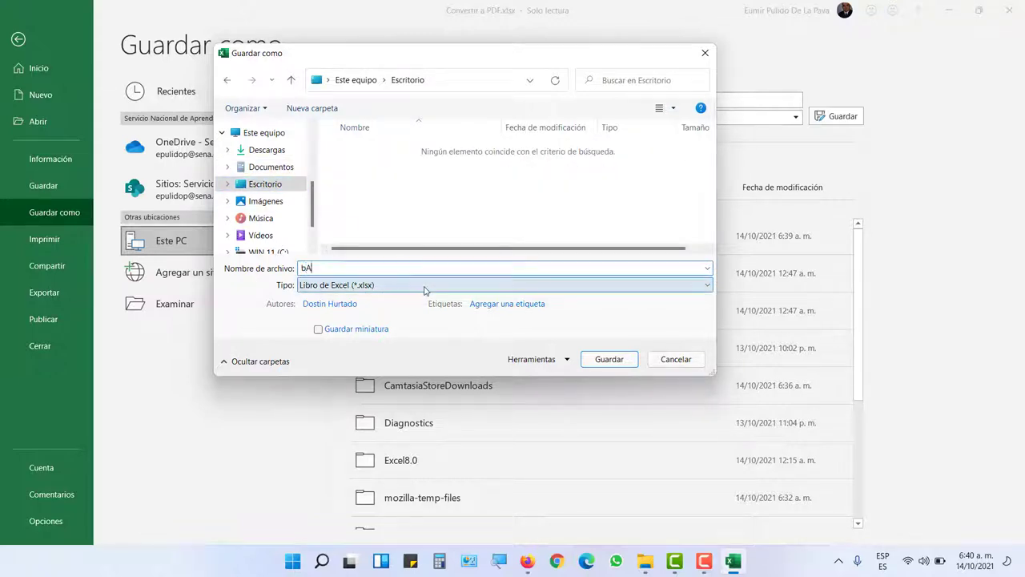
type("SE")
key("BackSpace")
key("BackSpace")
key("BackSpace")
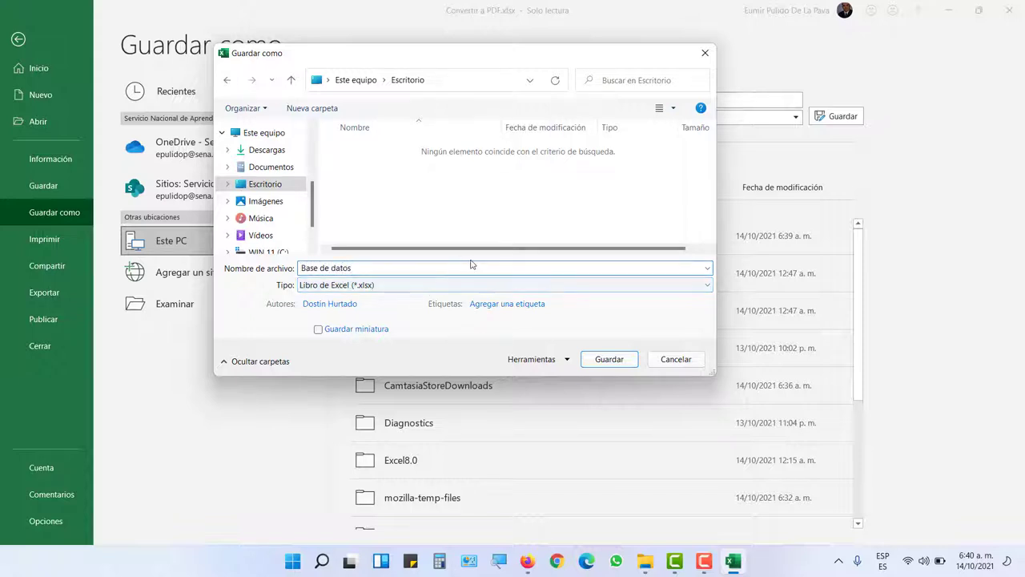
left_click(500, 563)
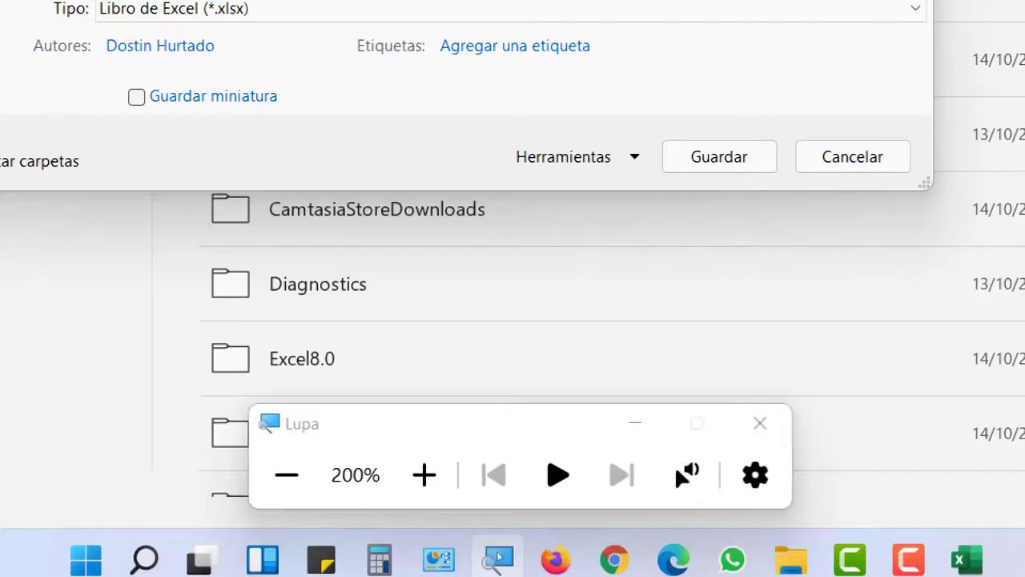
left_click(449, 497)
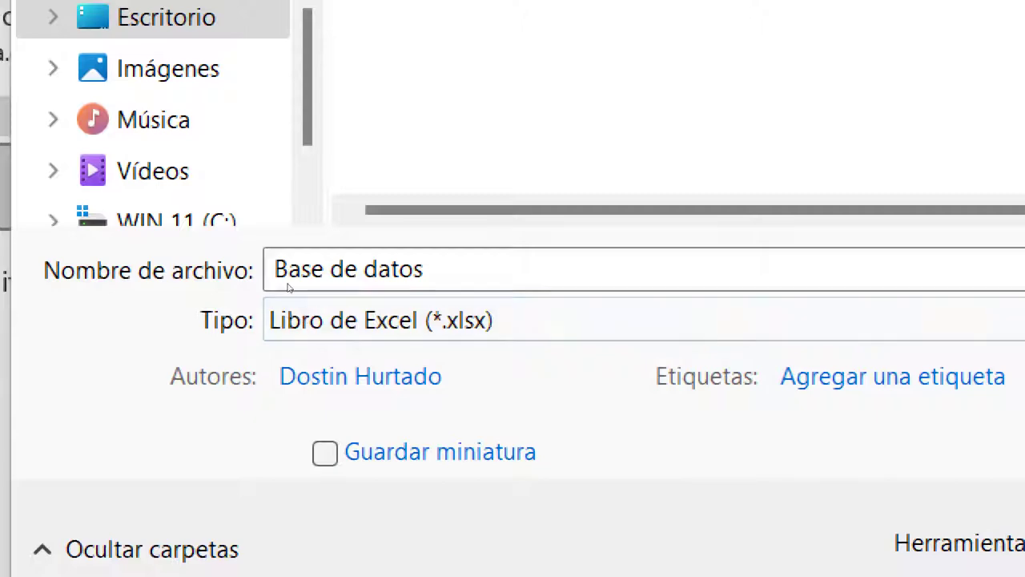
Set the file type to PDF (*.pdf) and publish Base de datos.pdf.
left_click(335, 303)
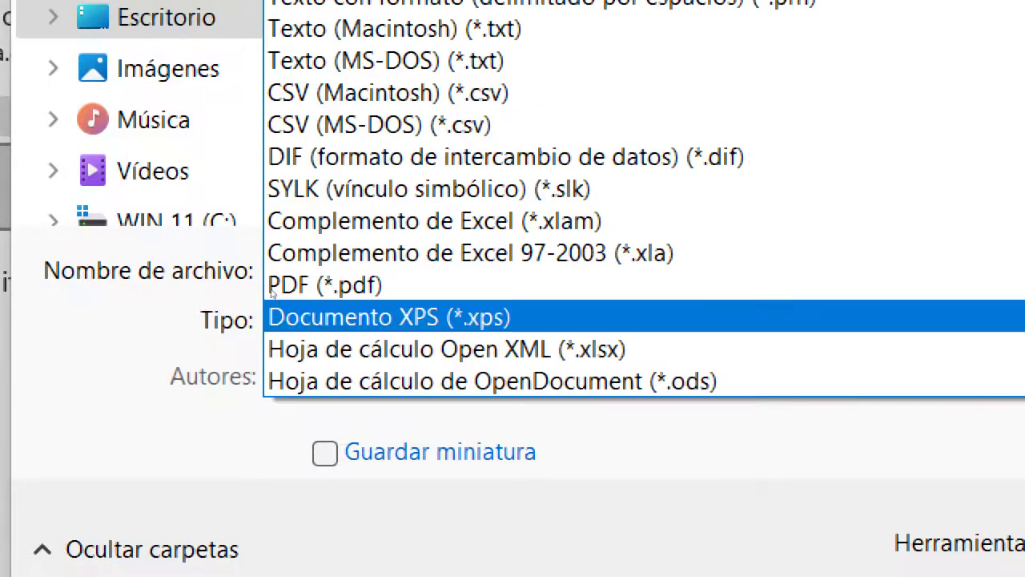
key("Escape")
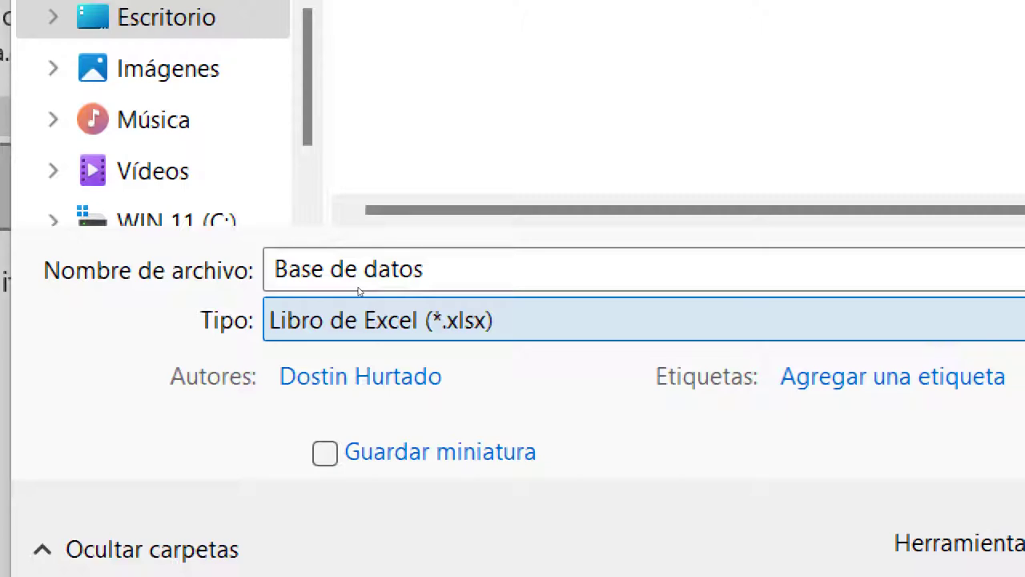
left_click(359, 308)
scroll(352, 289, "down", 5)
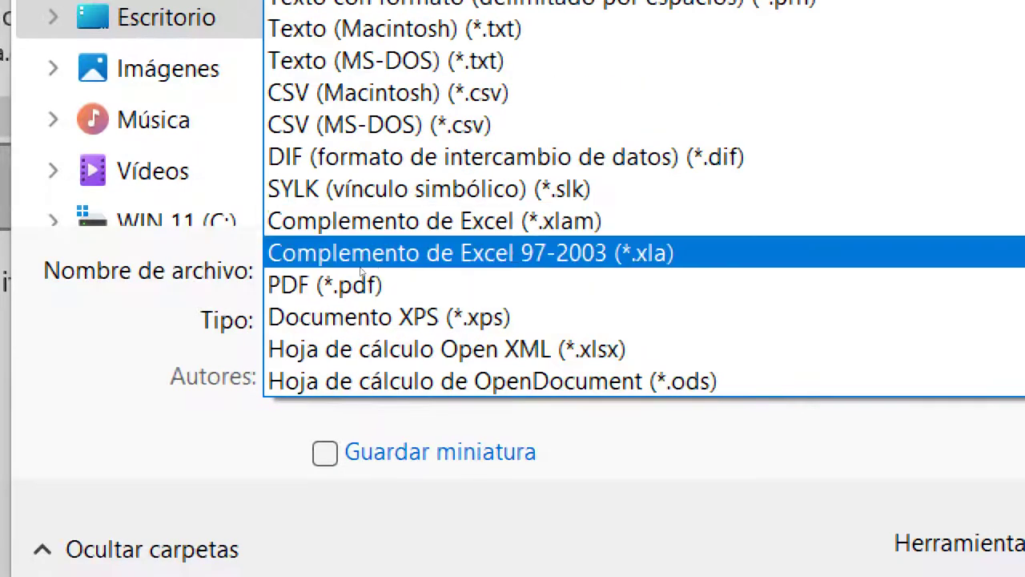
left_click(345, 284)
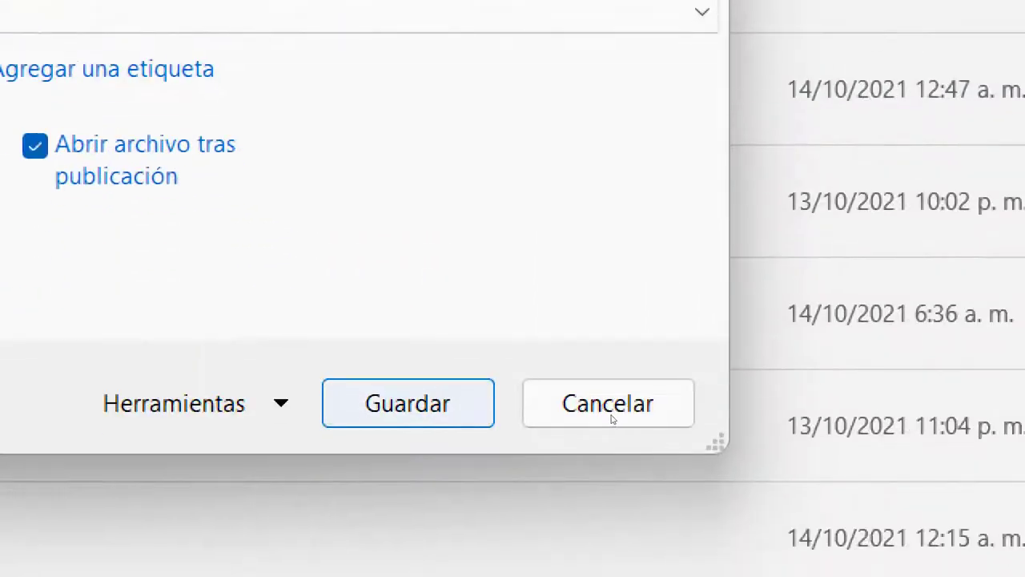
left_click(611, 420)
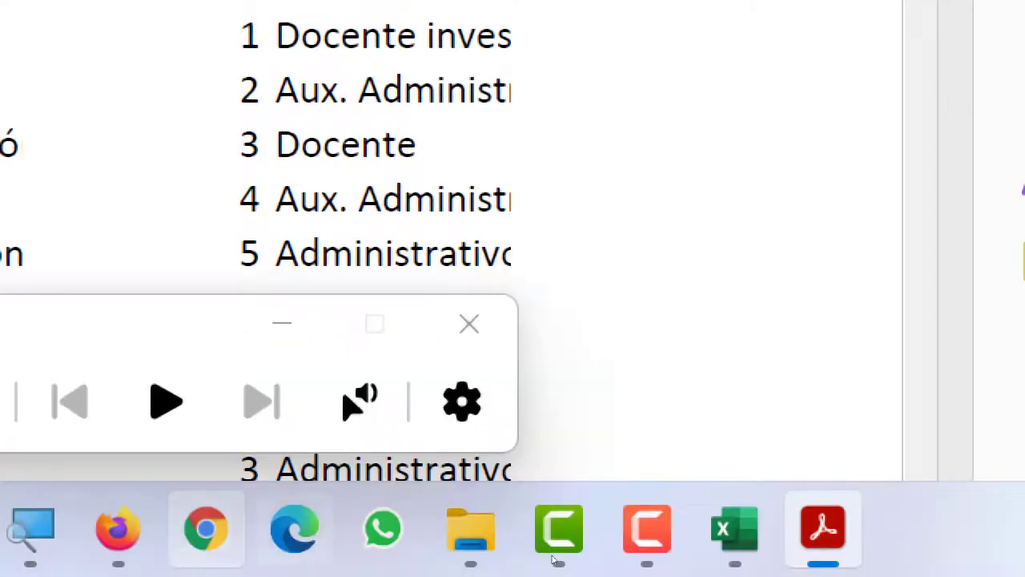
Hide Acrobat's tools panel, scroll through all six pages of Base de datos.pdf, then close Acrobat.
left_click(187, 403)
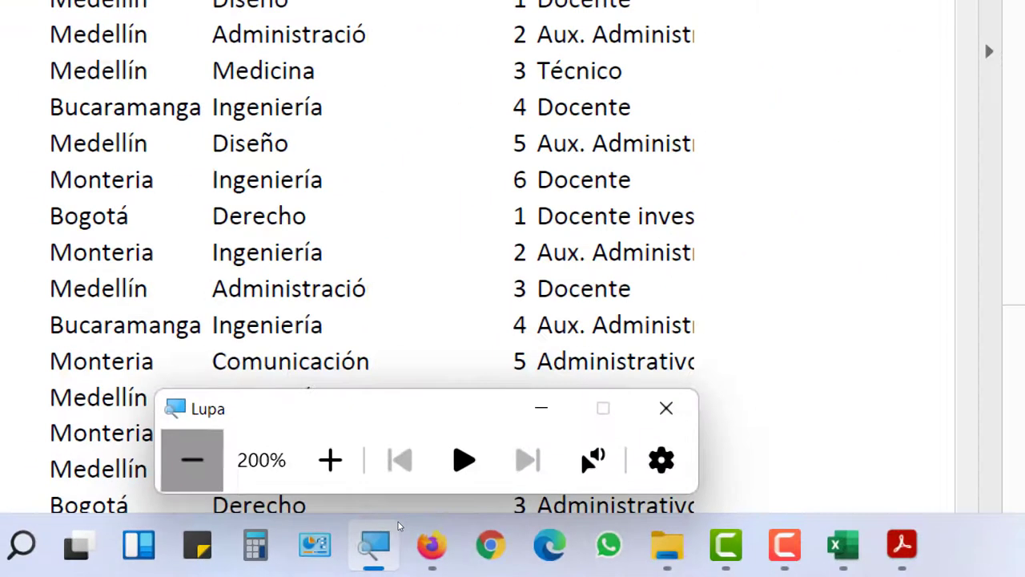
left_click(195, 457)
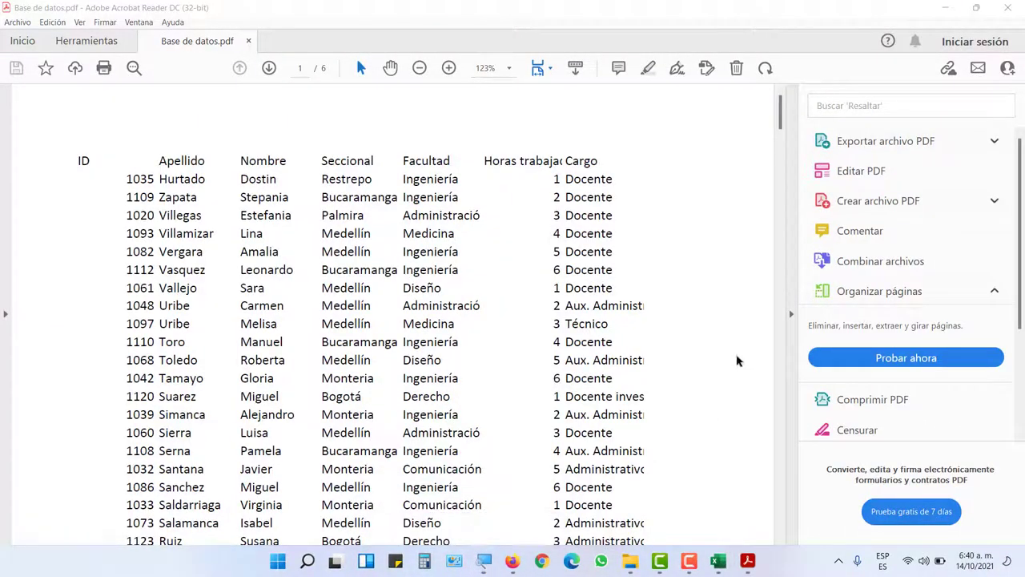
left_click(790, 332)
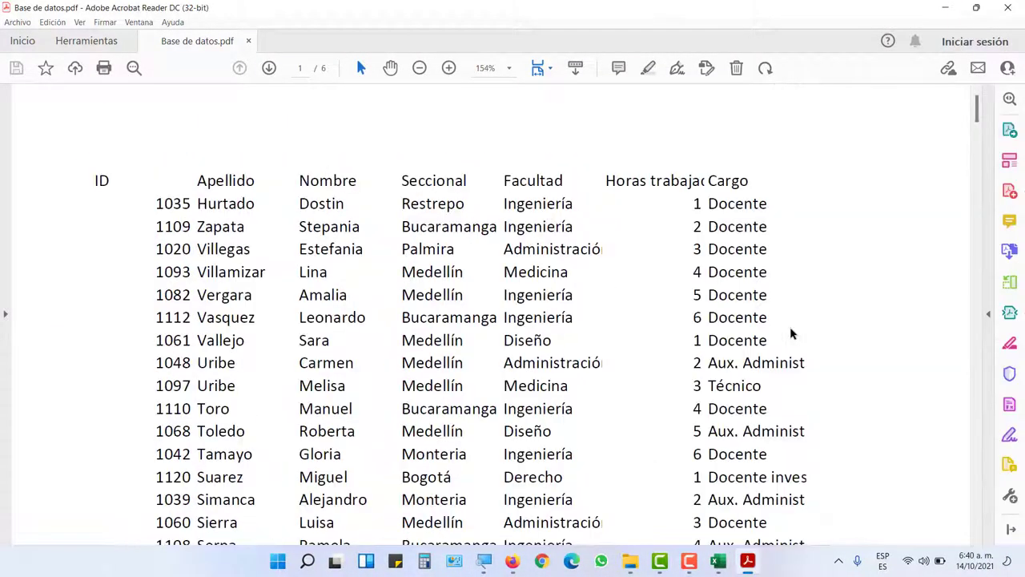
scroll(650, 277, "down", 2)
scroll(661, 319, "down", 4)
scroll(648, 334, "down", 4)
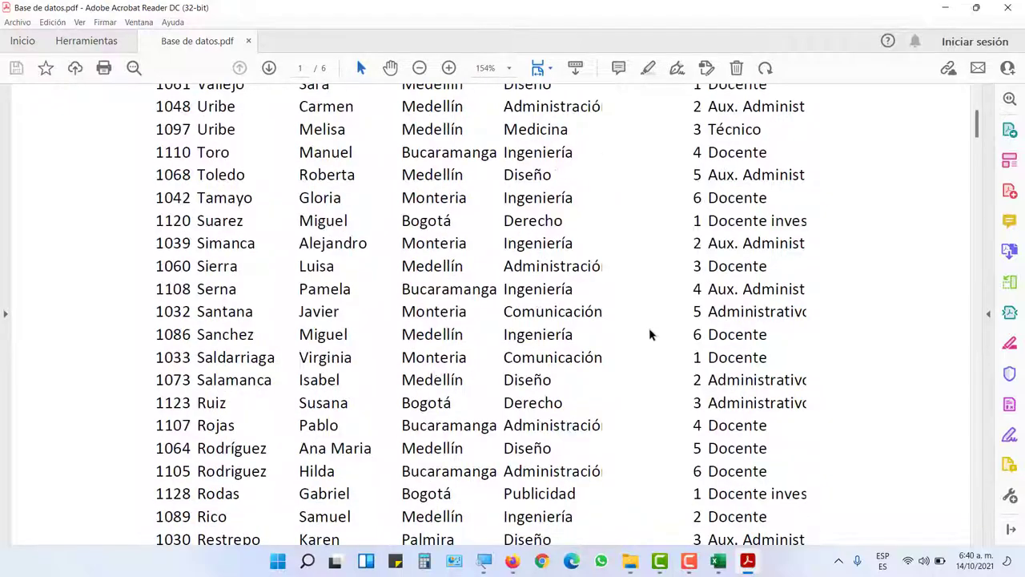
scroll(641, 374, "down", 4)
scroll(640, 417, "down", 4)
scroll(640, 417, "down", 4)
scroll(636, 419, "down", 4)
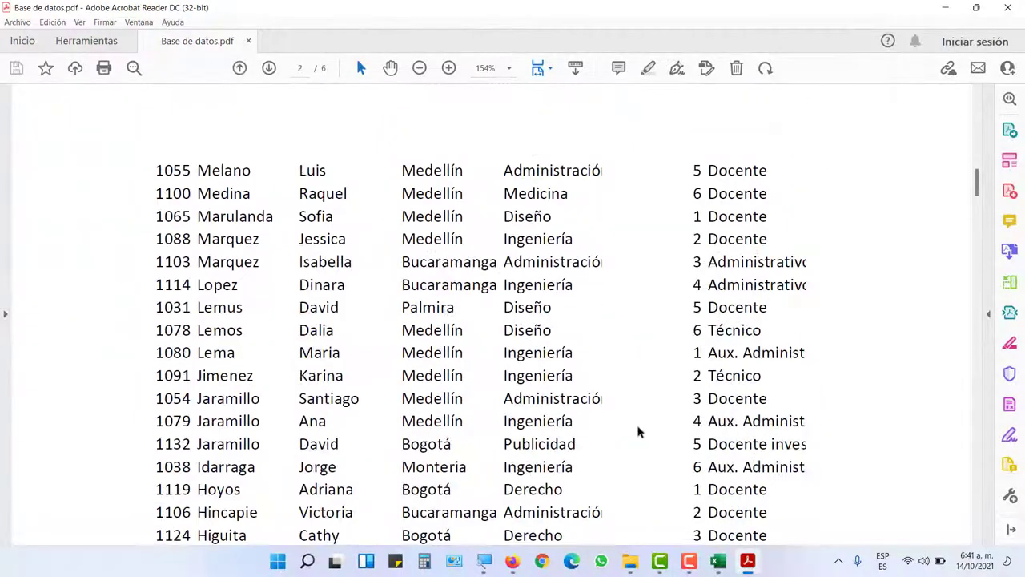
scroll(637, 430, "down", 4)
scroll(636, 430, "down", 5)
scroll(636, 435, "down", 4)
scroll(640, 427, "down", 4)
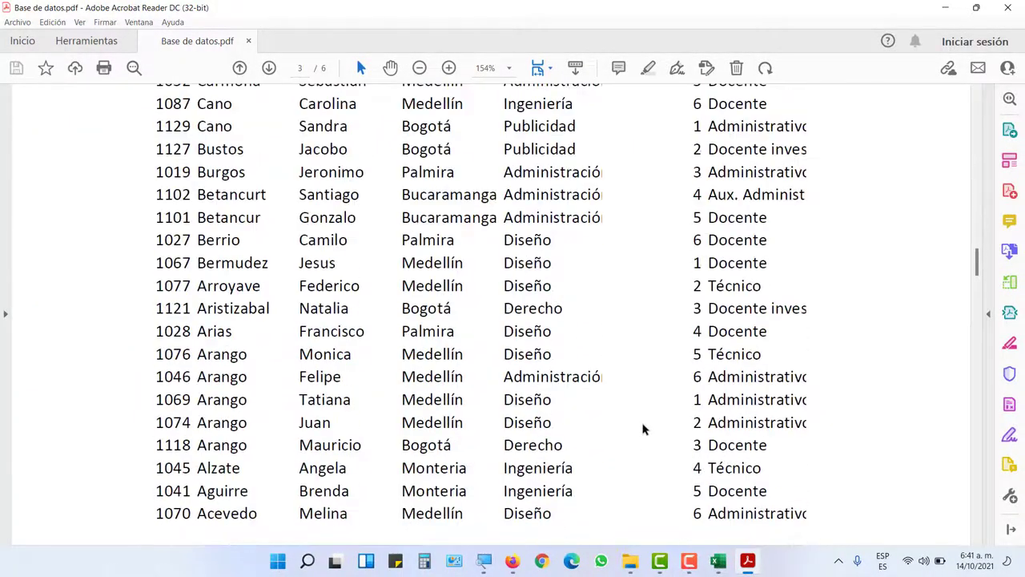
scroll(647, 430, "down", 4)
scroll(658, 448, "down", 3)
scroll(673, 452, "down", 4)
scroll(681, 455, "down", 4)
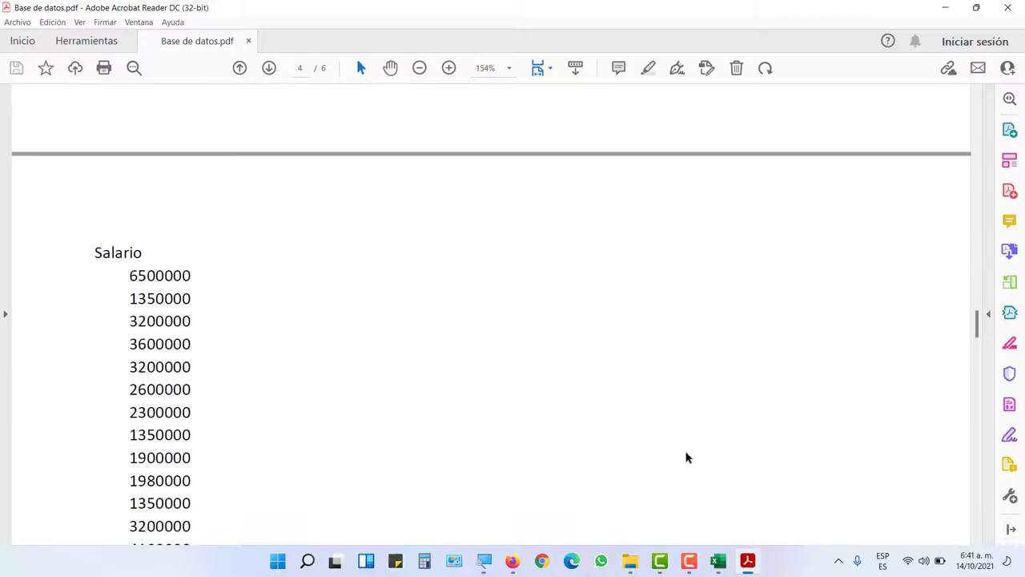
scroll(689, 455, "down", 4)
scroll(694, 456, "down", 4)
left_click_drag(977, 353, 945, 494)
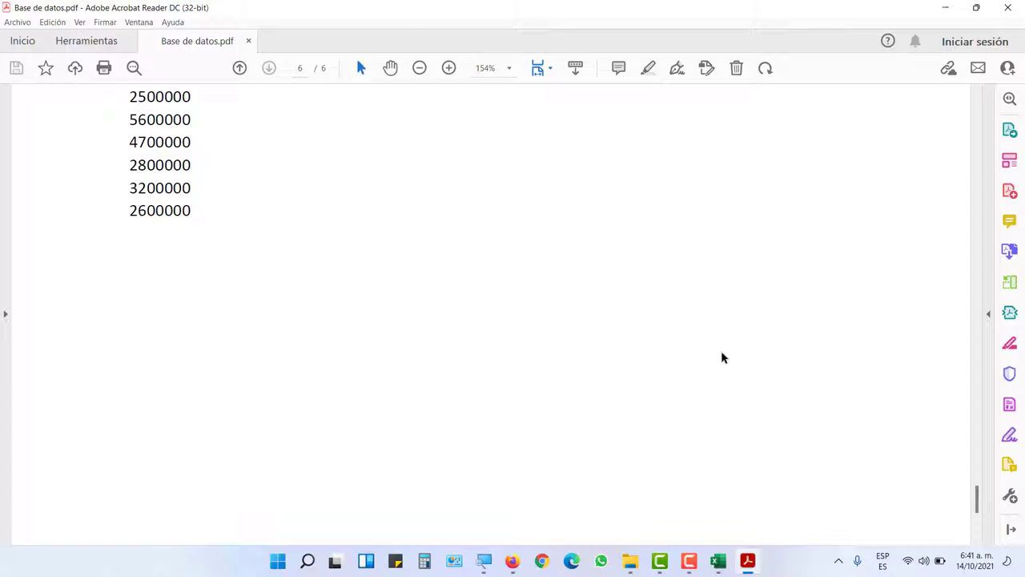
left_click_drag(979, 502, 978, 141)
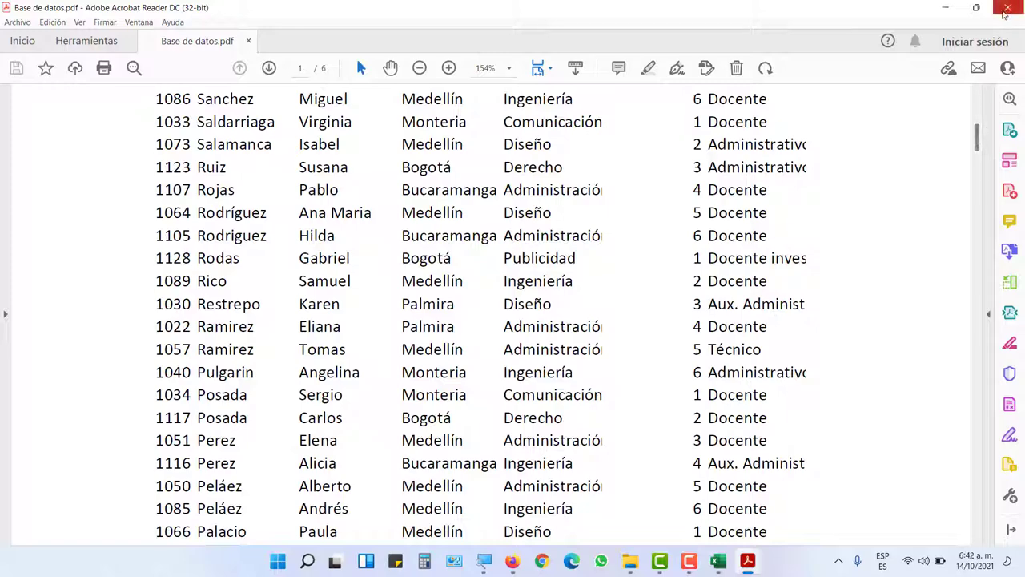
left_click(1006, 9)
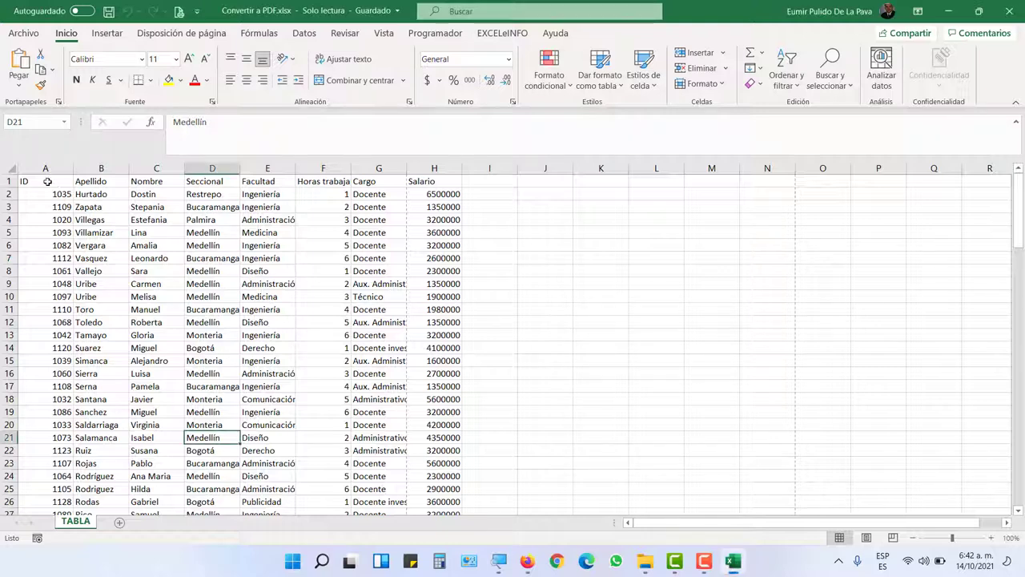
Make the A1:H1 column headings bold and centred.
left_click_drag(48, 182, 436, 181)
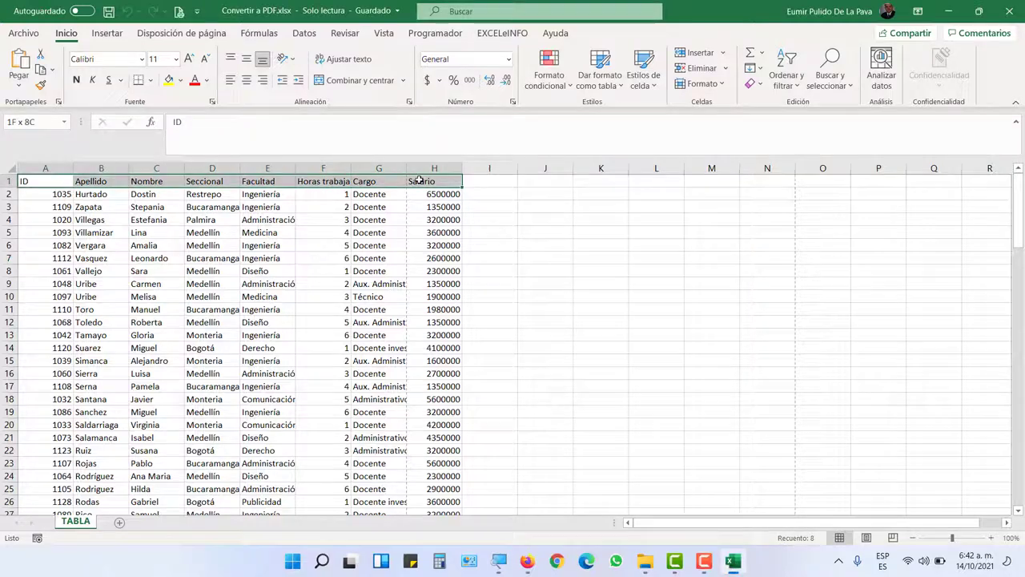
left_click(246, 80)
left_click(76, 80)
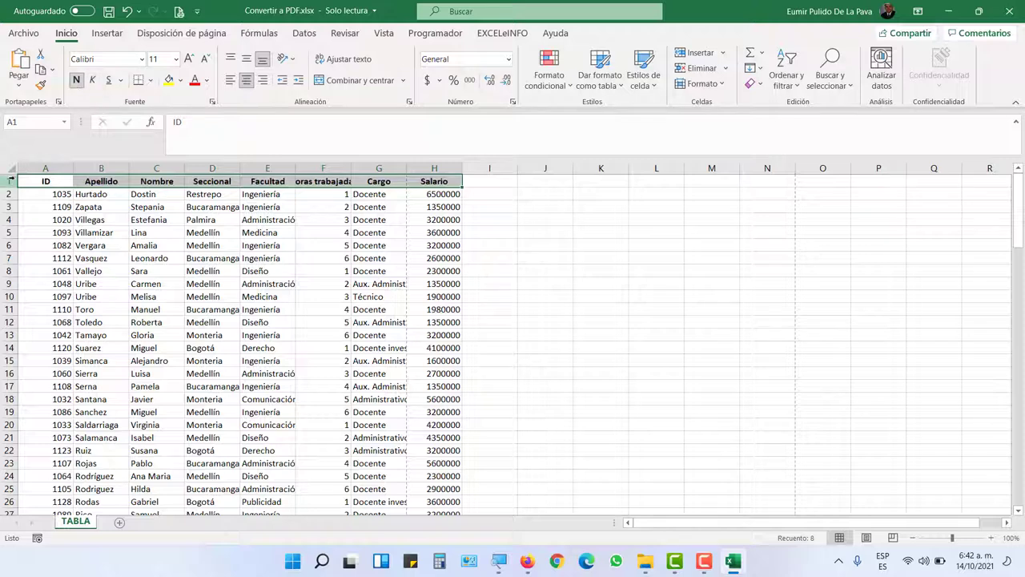
AutoFit the row heights and column widths of the whole worksheet.
left_click(11, 168)
left_click(1017, 122)
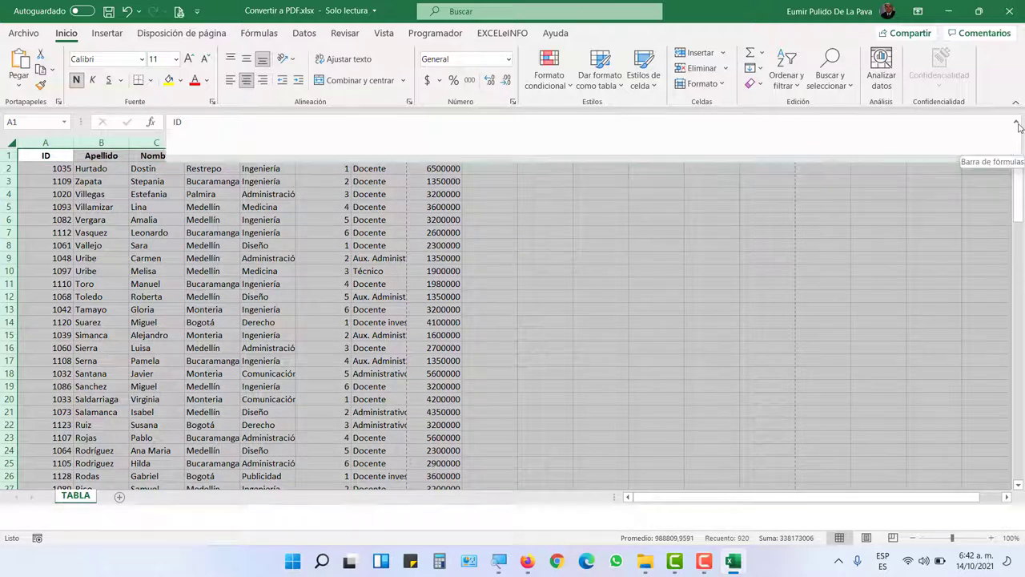
left_click(700, 84)
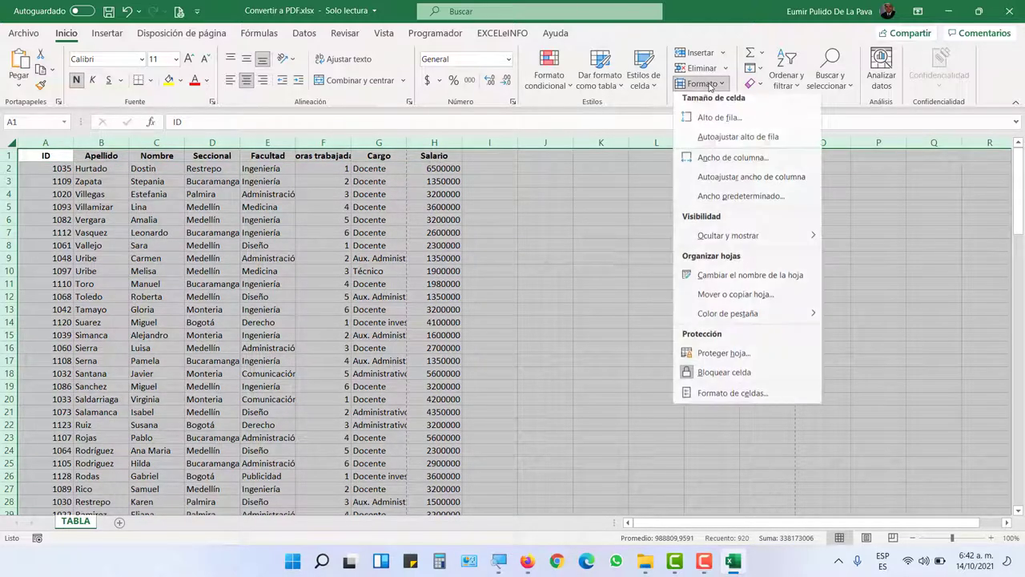
left_click(727, 140)
left_click(700, 84)
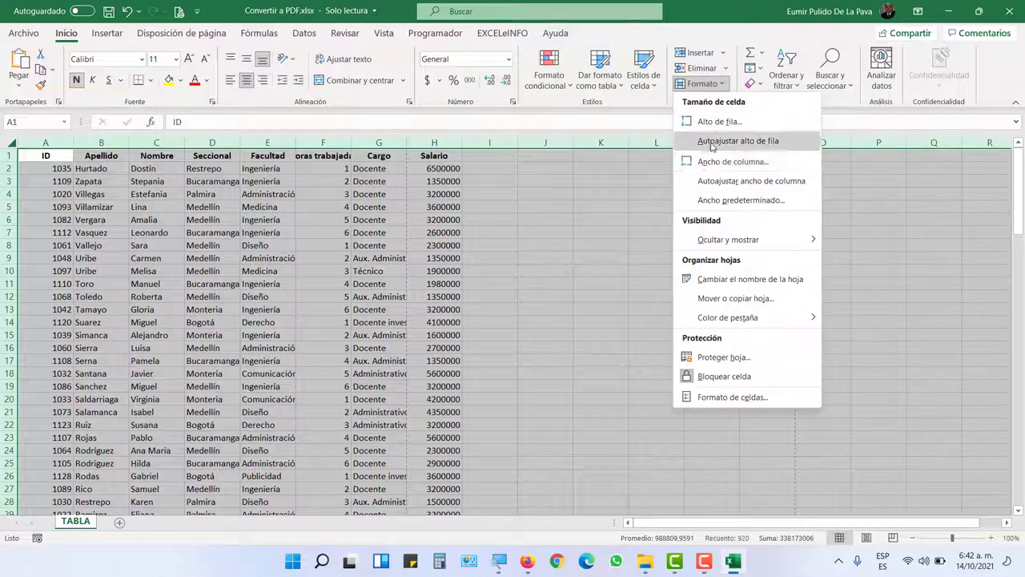
left_click(751, 180)
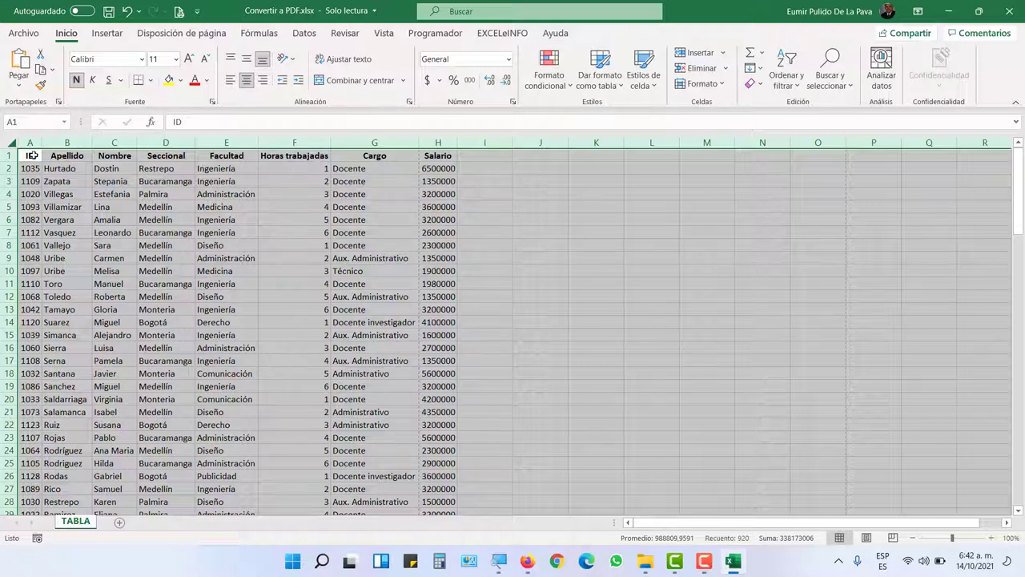
Vertically centre and wrap the header text, narrowing column F and heightening row 1.
left_click_drag(32, 155, 439, 157)
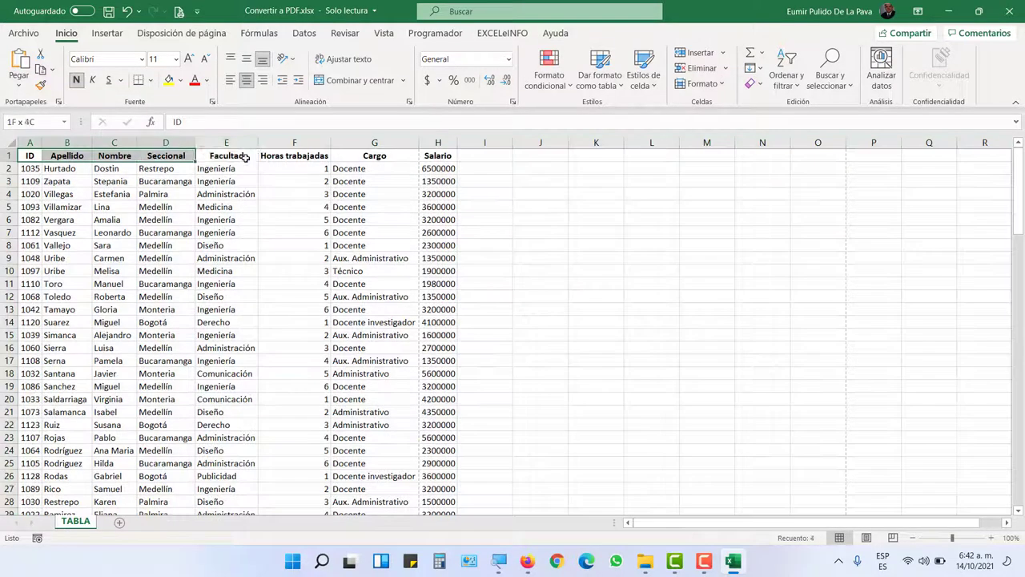
left_click(247, 58)
left_click(344, 59)
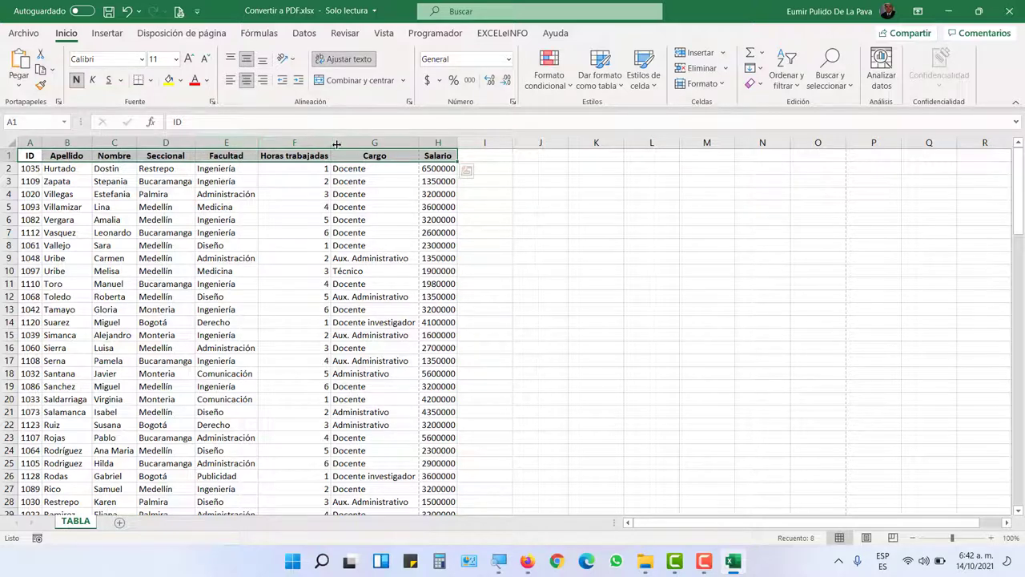
left_click_drag(319, 144, 310, 142)
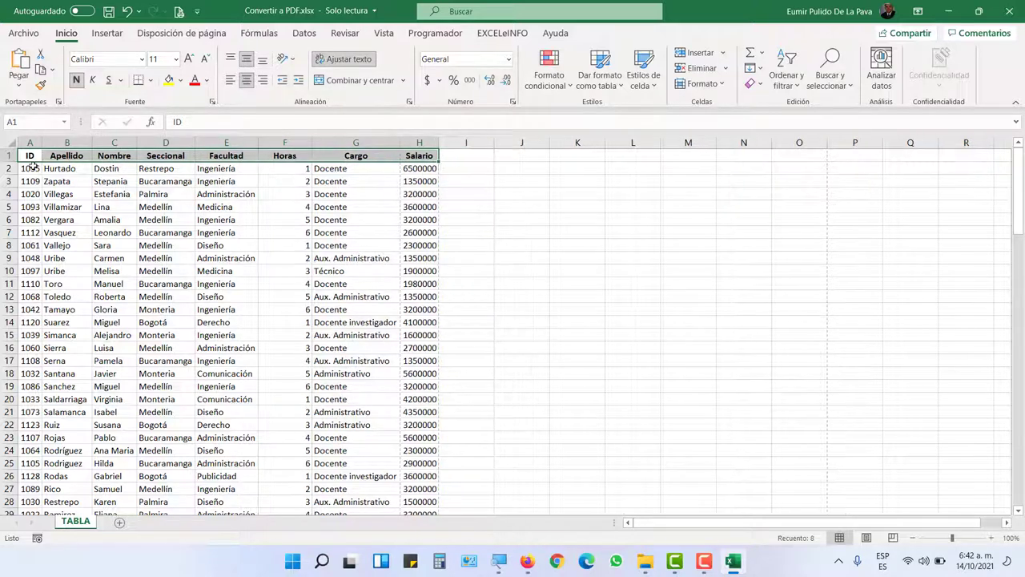
left_click_drag(12, 161, 10, 173)
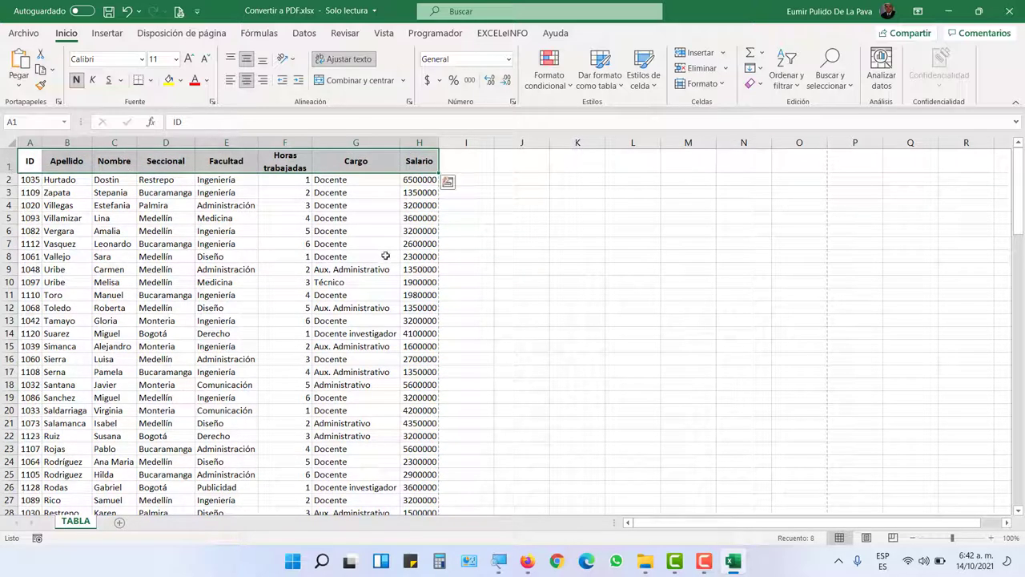
Format the column H salaries as accounting currency with no decimals.
left_click(418, 183)
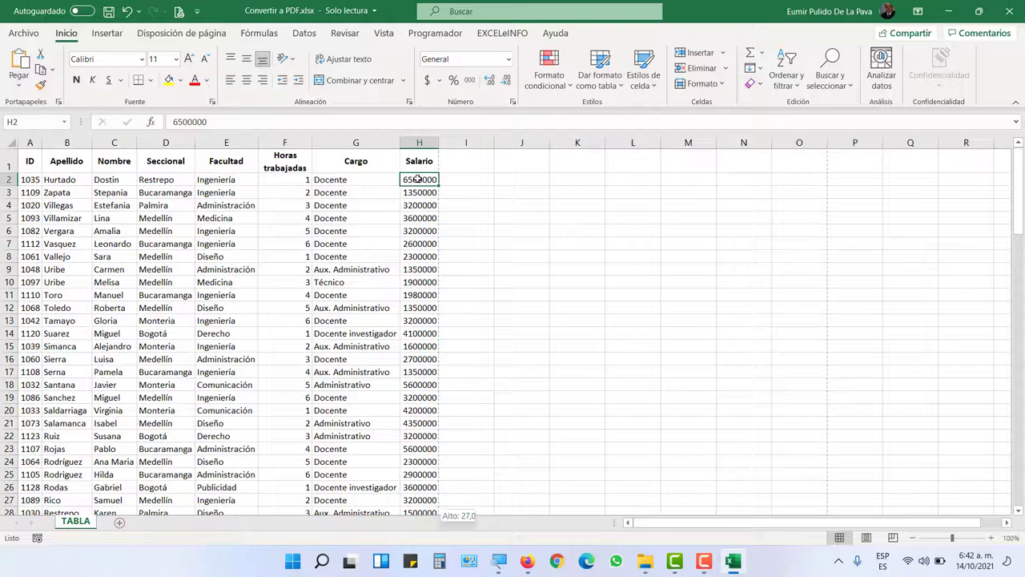
key("ctrl+shift+Down")
left_click(427, 80)
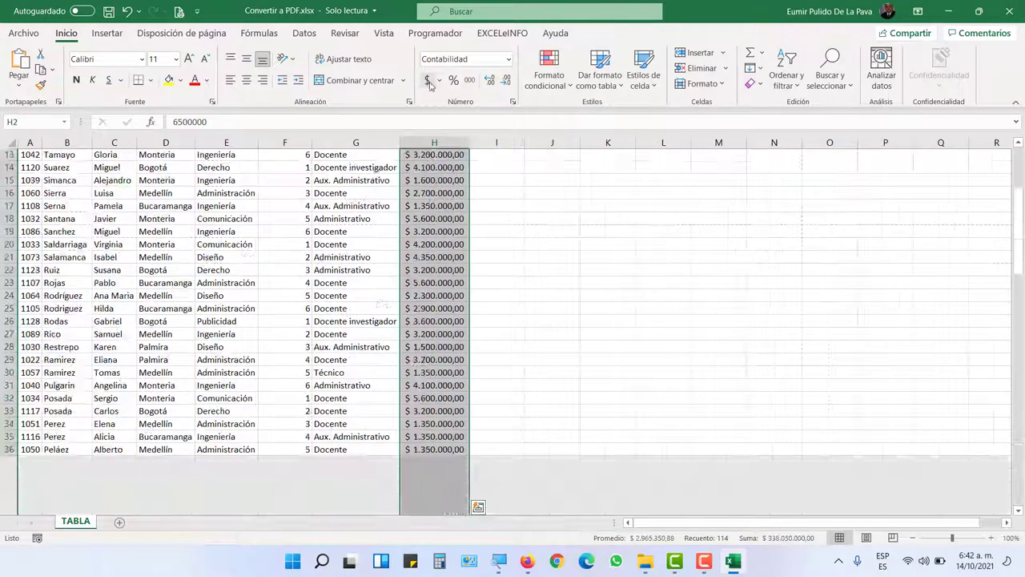
left_click(507, 82)
left_click(506, 81)
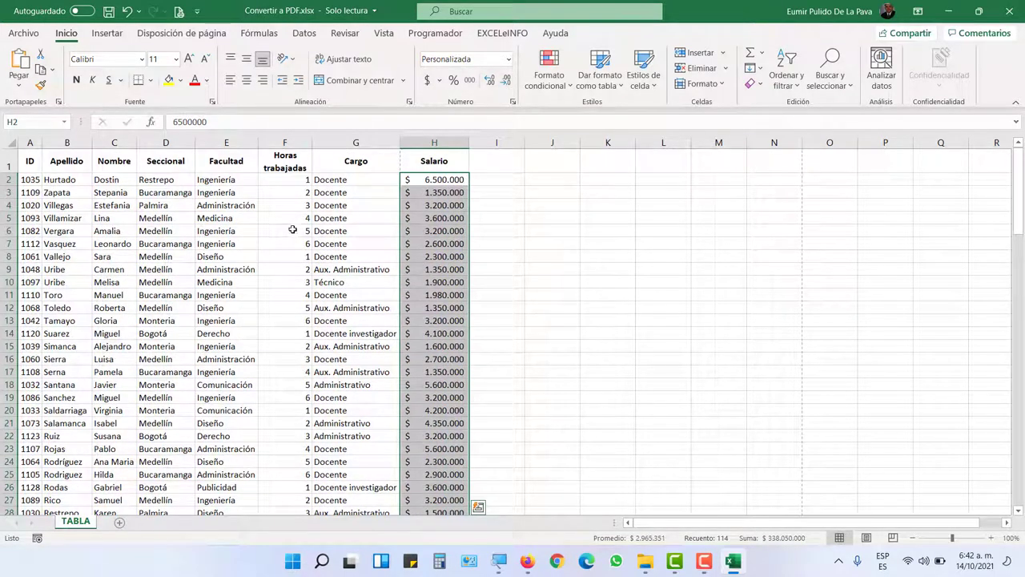
left_click(154, 162)
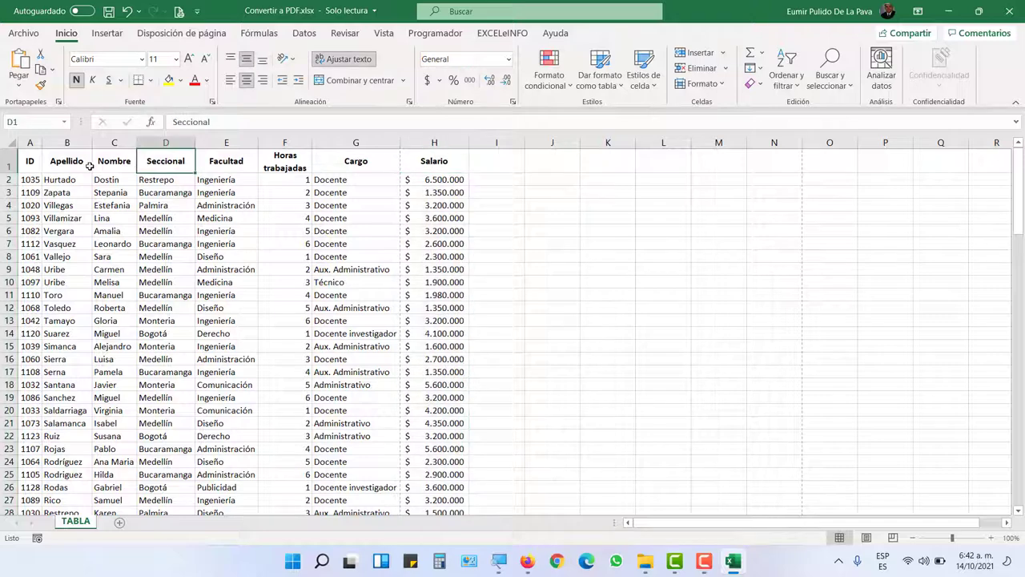
Apply All Borders to the table A1:H115.
left_click(29, 163)
key("ctrl+shift+End")
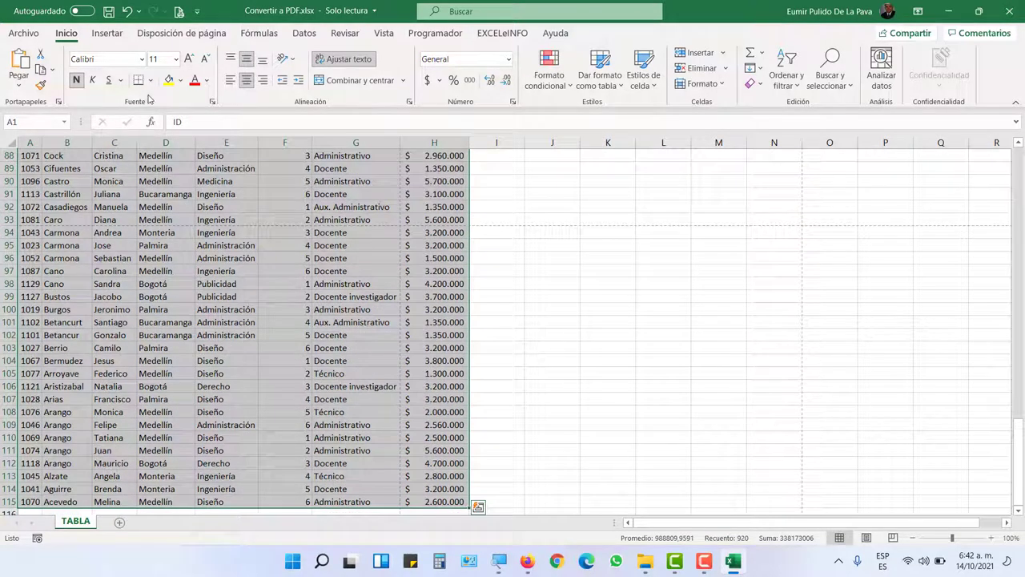
left_click(150, 80)
left_click(171, 223)
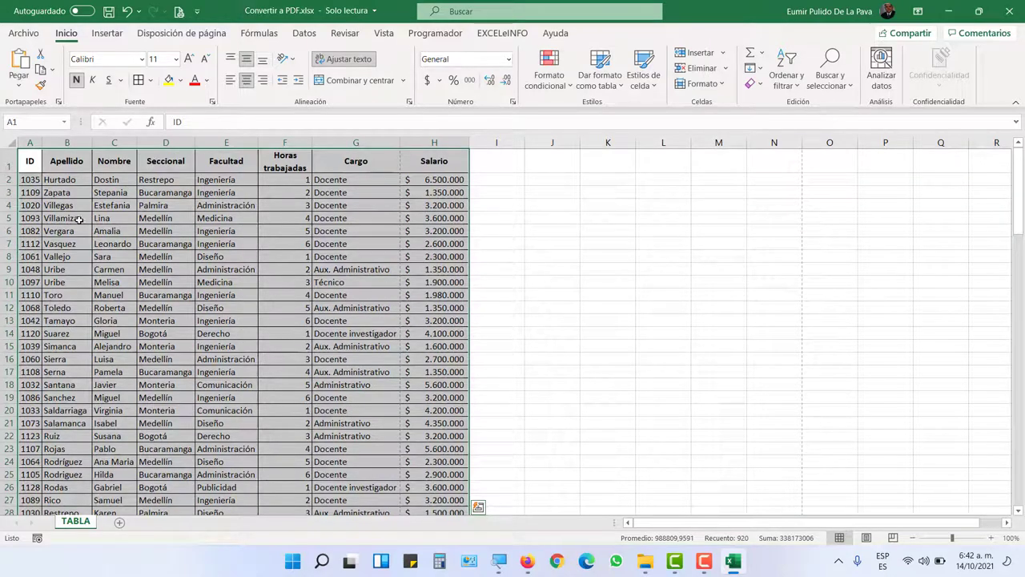
Fill the header row with light grey.
left_click_drag(29, 159, 410, 156)
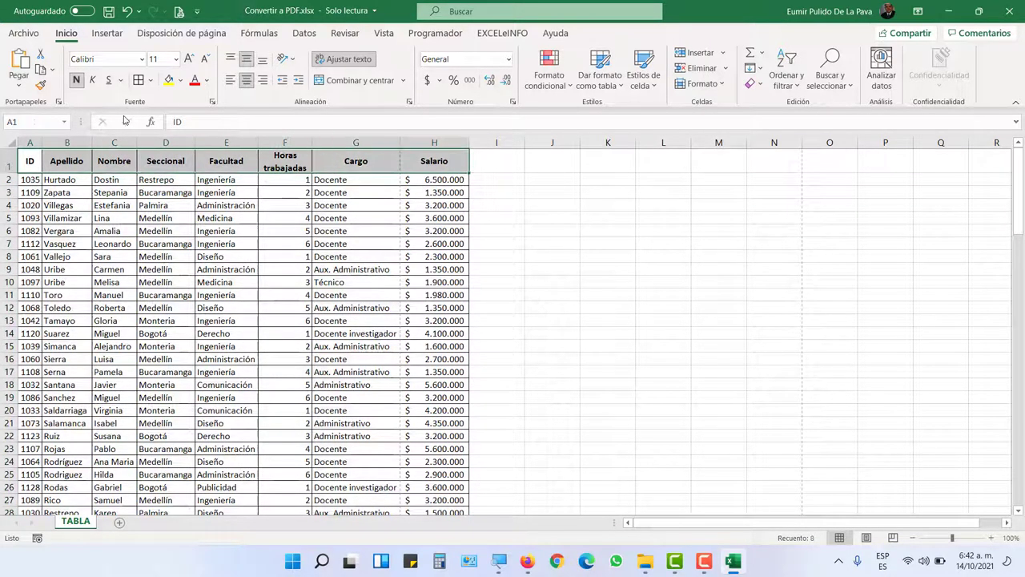
left_click(180, 81)
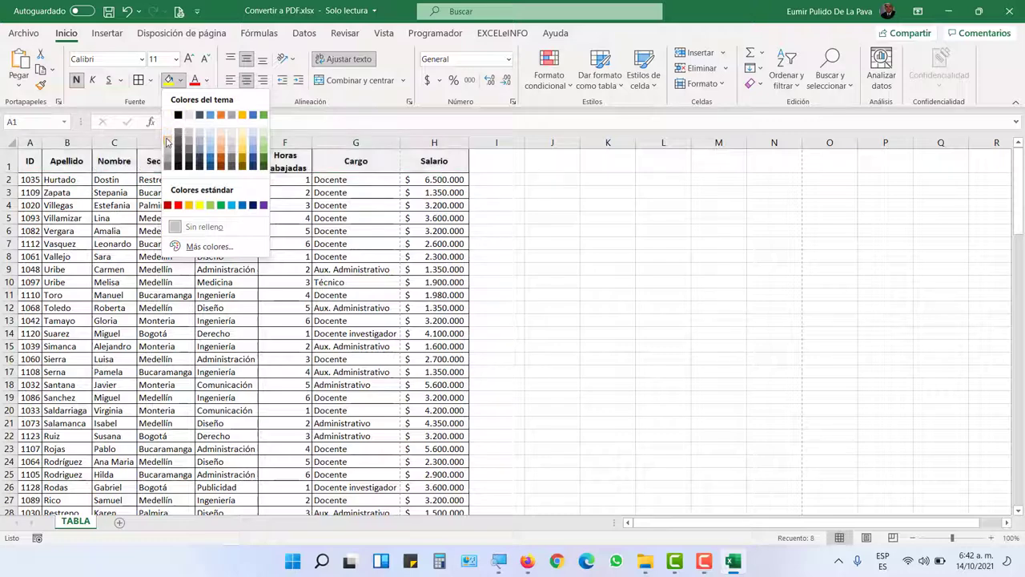
left_click(170, 141)
left_click(271, 341)
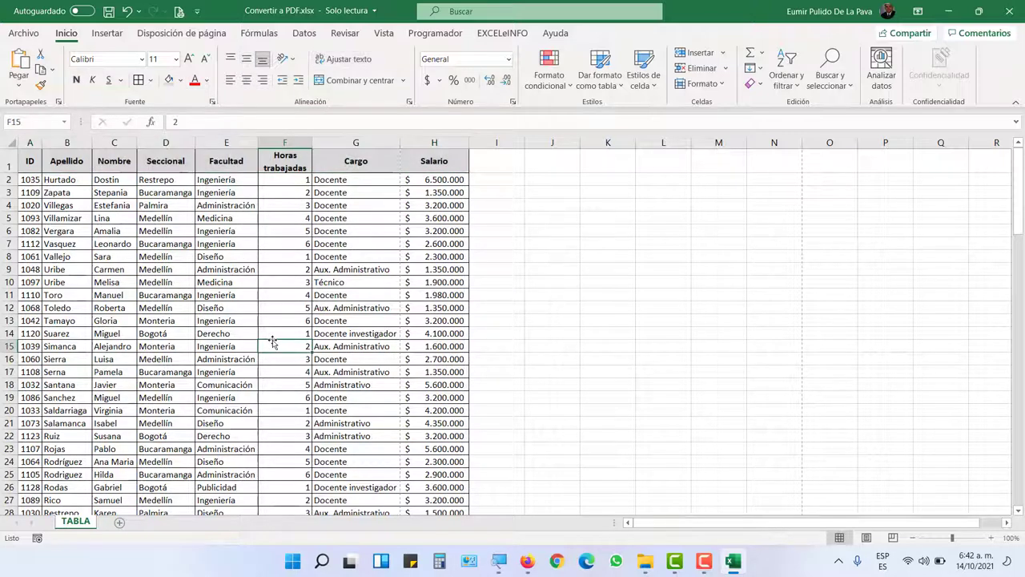
Centre the Horas trabajadas values in column F.
left_click(280, 183)
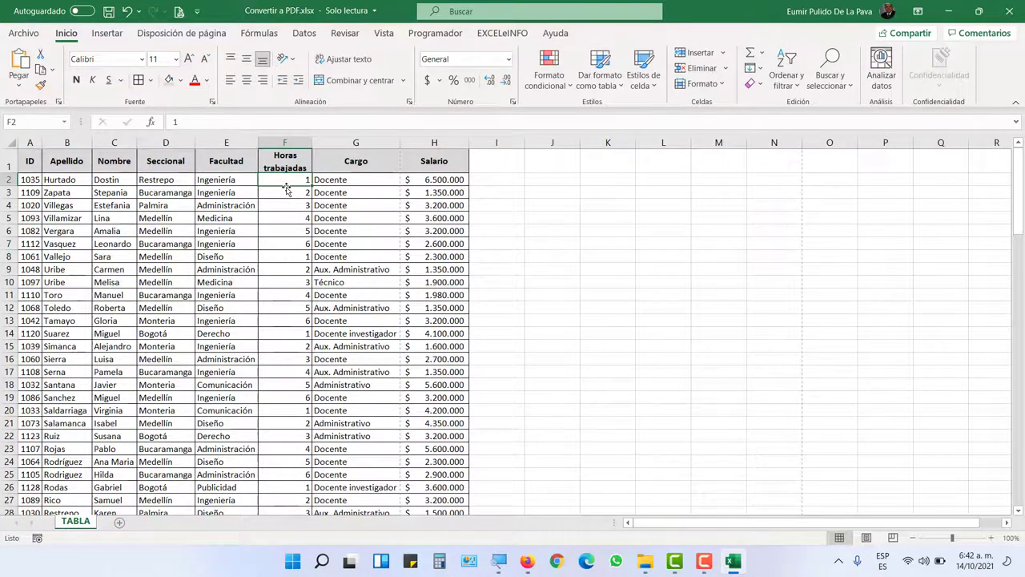
key("ctrl+shift+Down")
left_click(245, 80)
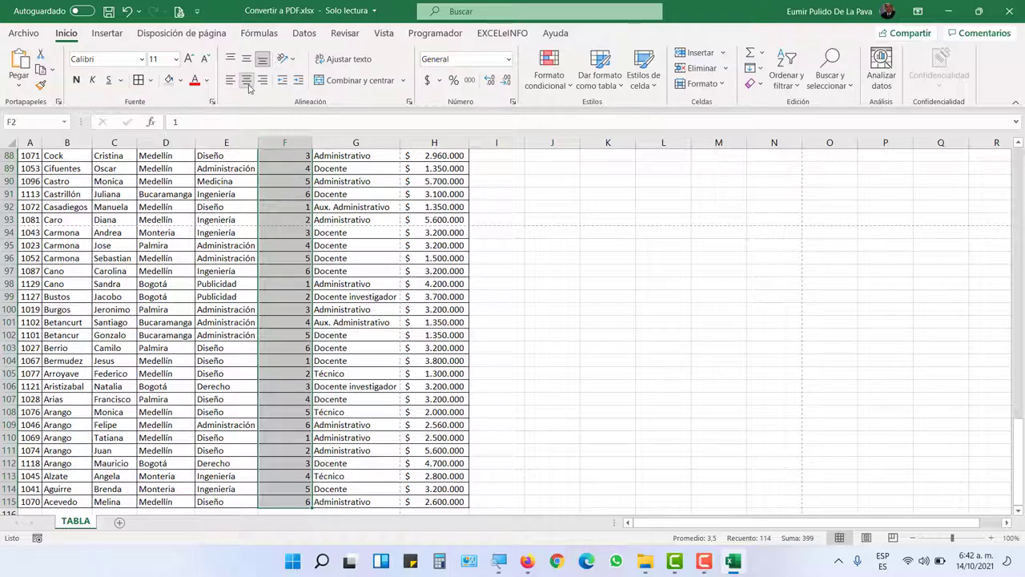
scroll(301, 308, "up", 20)
left_click(370, 255)
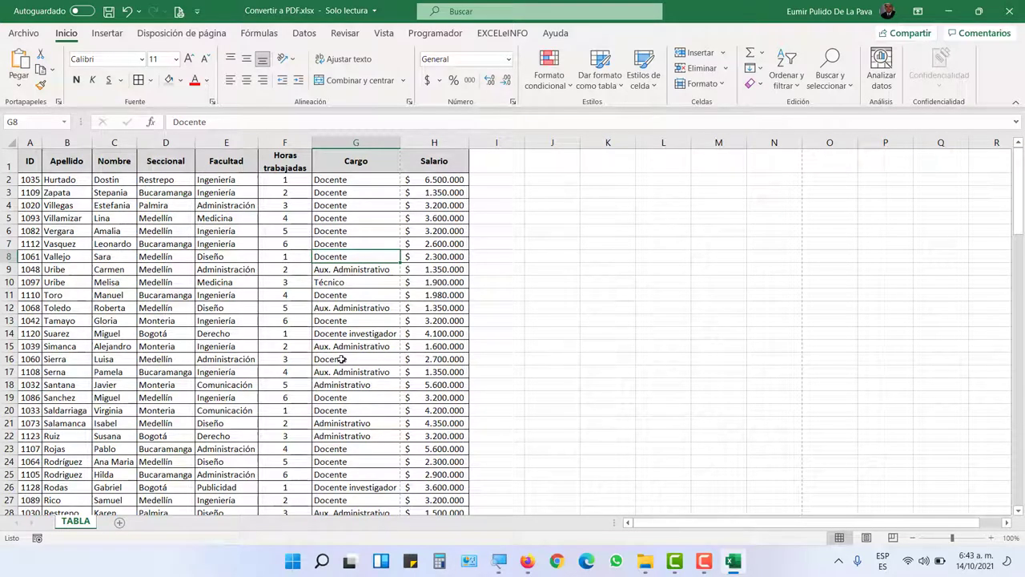
Page through the print preview of the employee table.
left_click(180, 11)
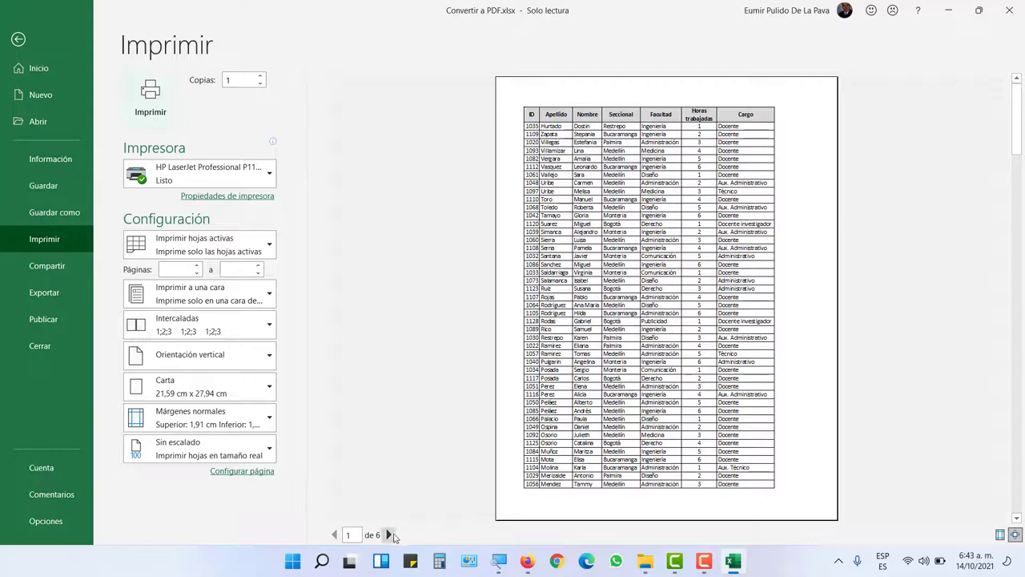
left_click(389, 535)
left_click(389, 534)
left_click(389, 534)
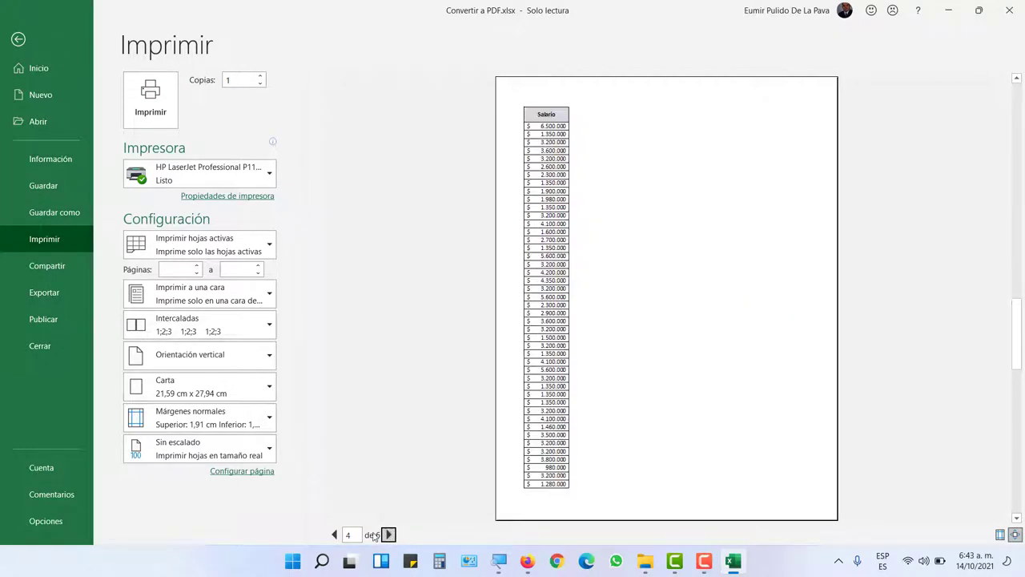
left_click(335, 534)
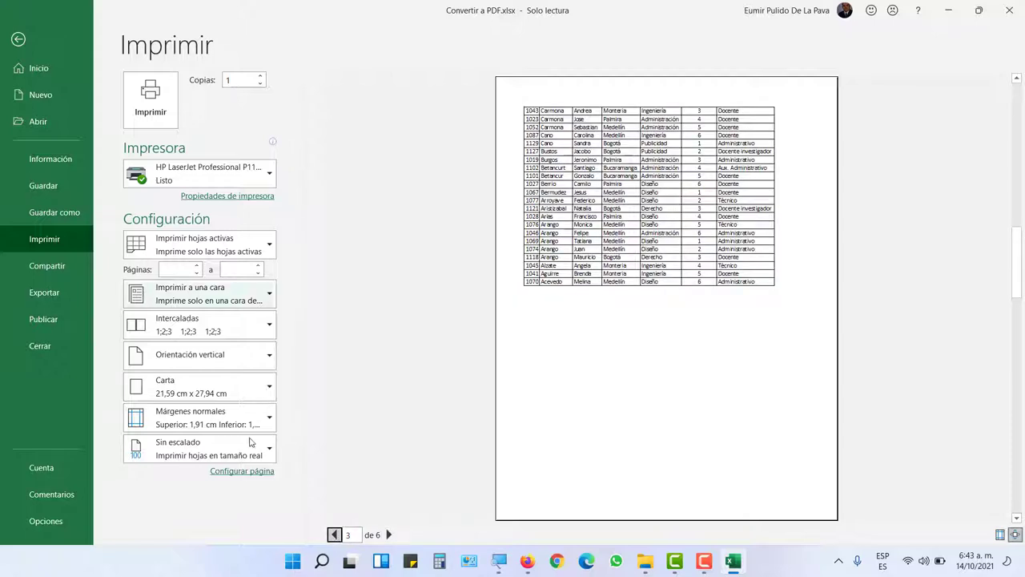
Set margins to 1 left/right and 3 top, centre horizontally, and open the custom header editor.
left_click(242, 471)
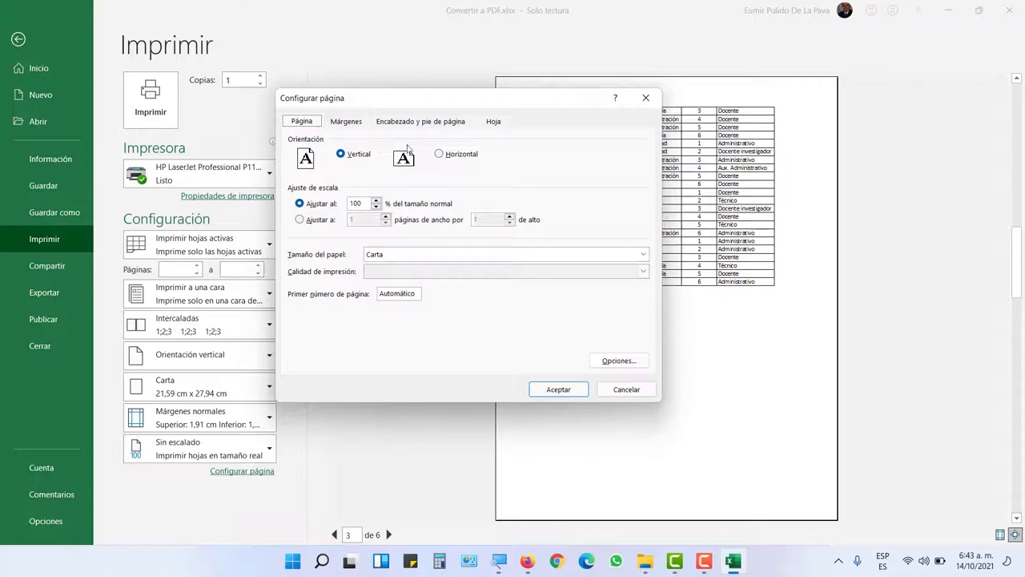
left_click(353, 123)
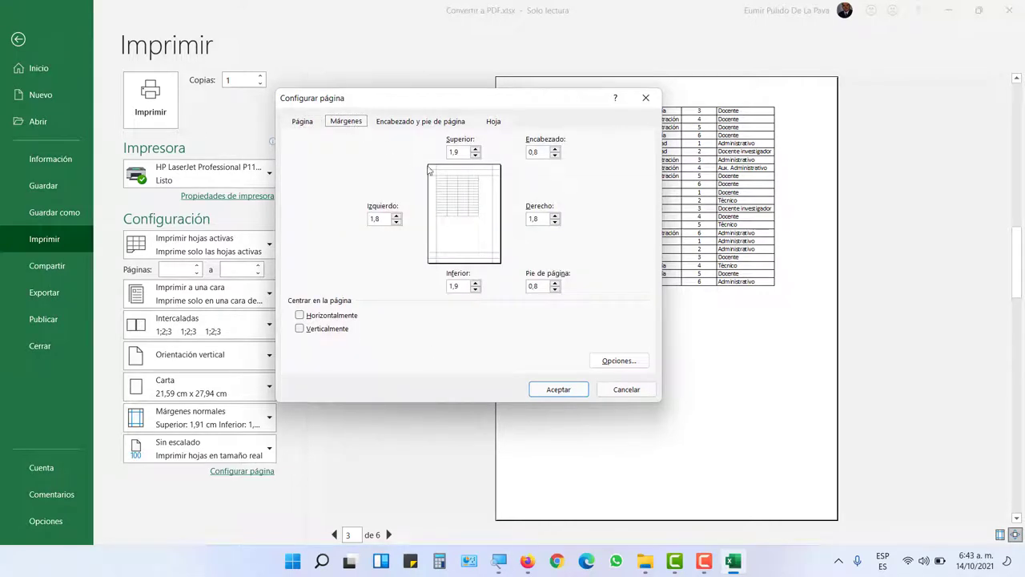
left_click(384, 223)
type("1,")
key("Tab")
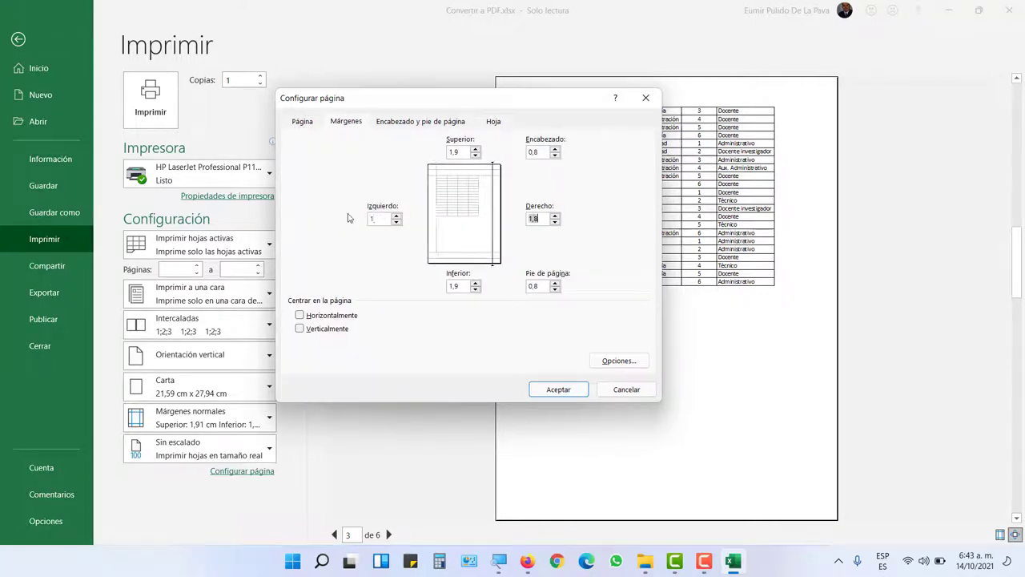
type("1")
left_click(328, 318)
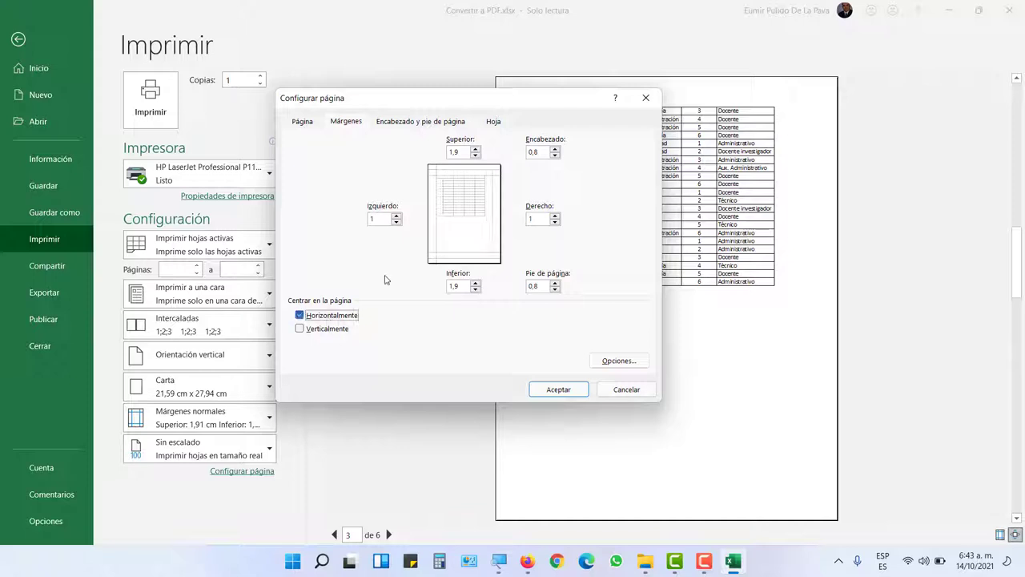
double_click(461, 152)
type("3")
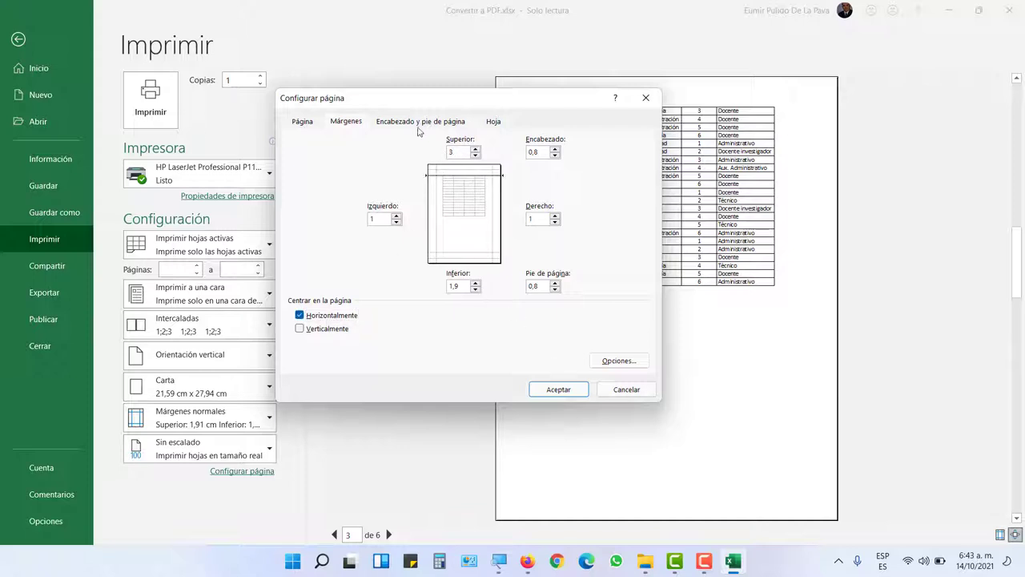
left_click(418, 125)
left_click(429, 212)
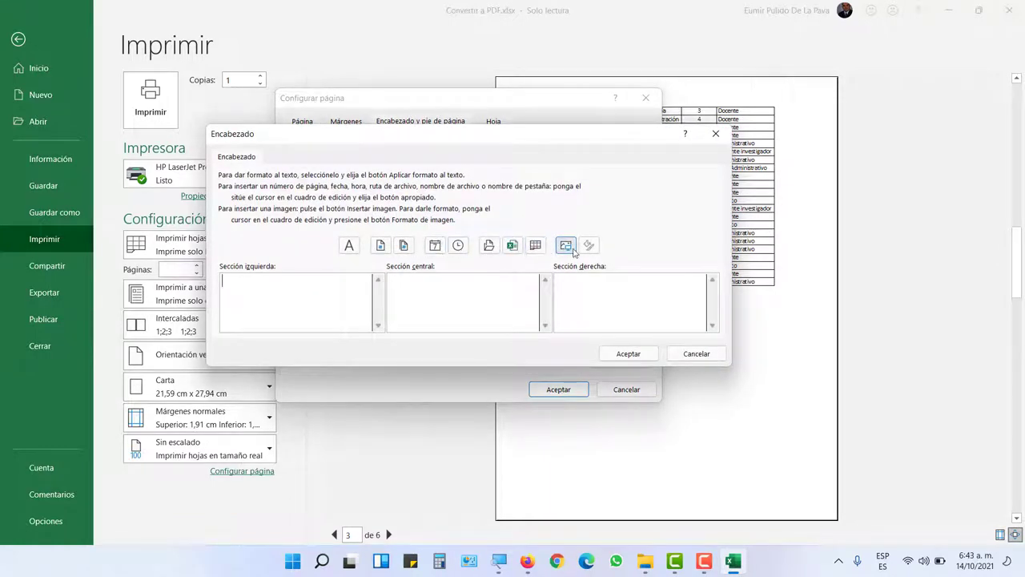
left_click(566, 246)
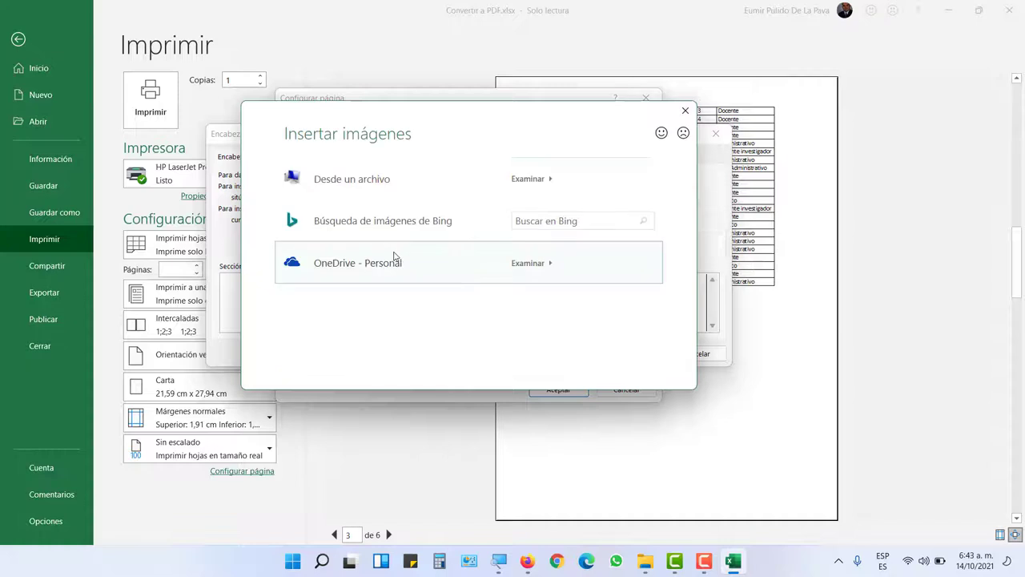
left_click(347, 189)
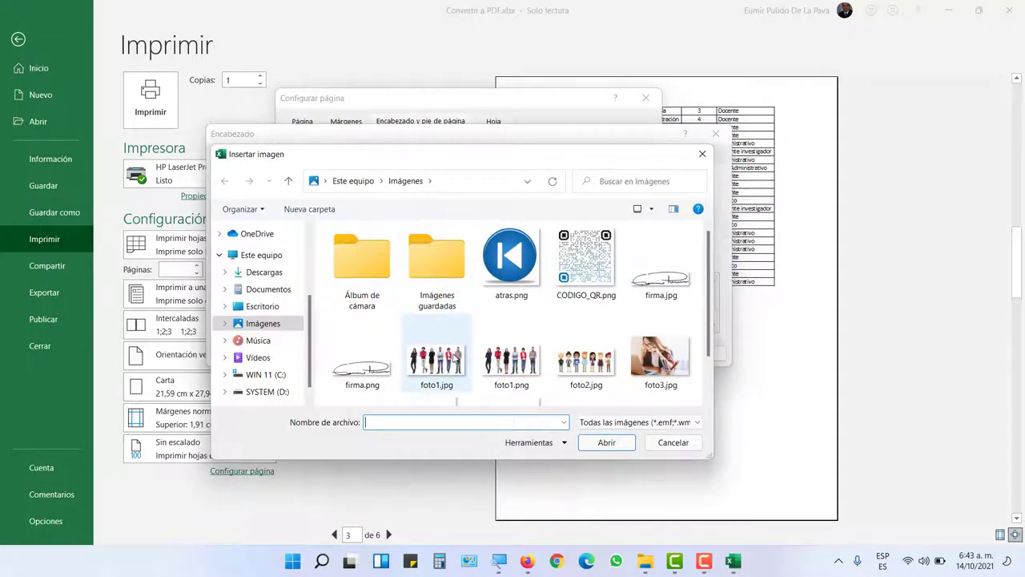
scroll(476, 393, "down", 1)
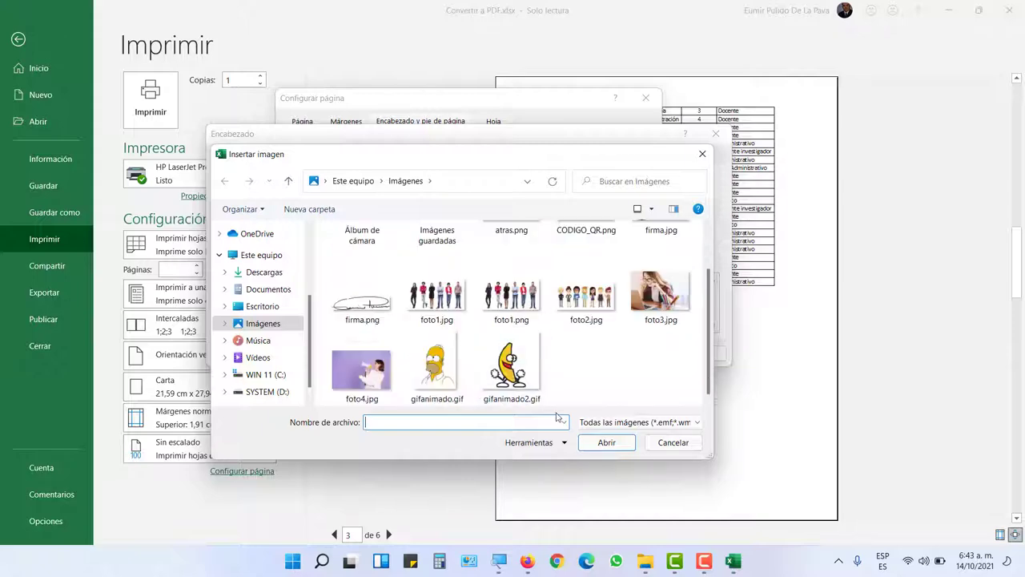
left_click(673, 442)
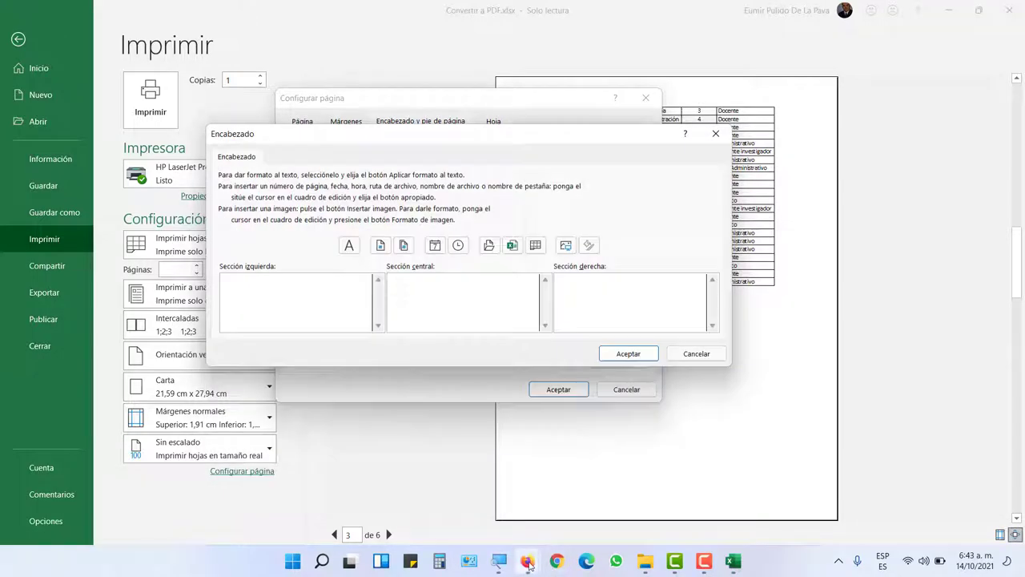
left_click(529, 565)
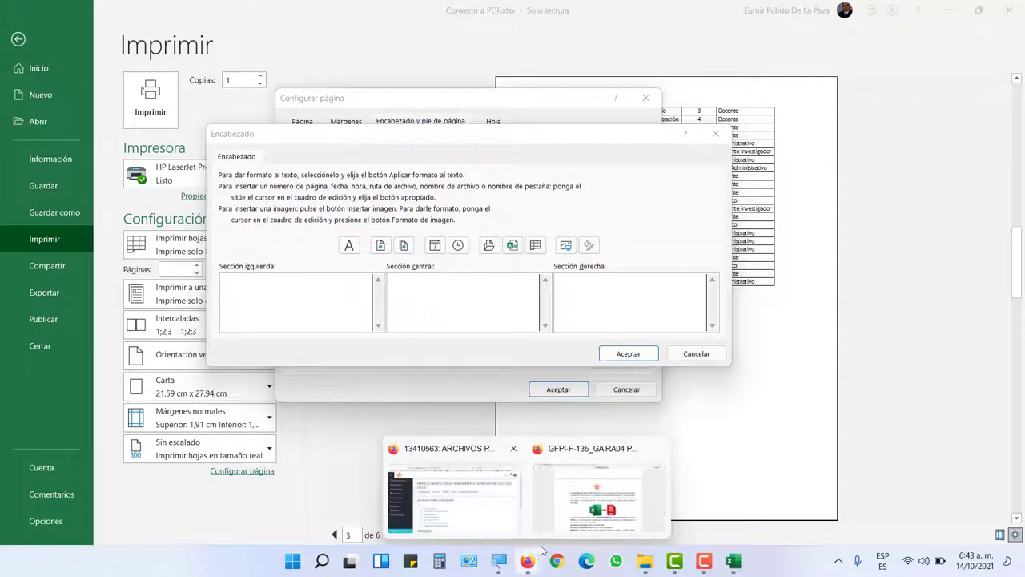
Search Google for 'excel' in a new Firefox tab and show the image results.
left_click(496, 510)
left_click(166, 14)
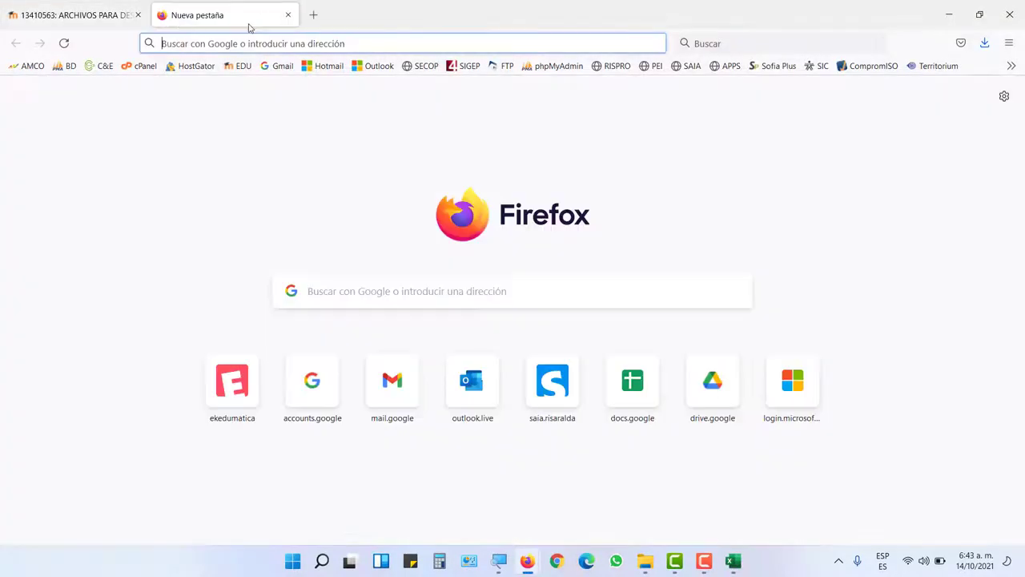
type("excel")
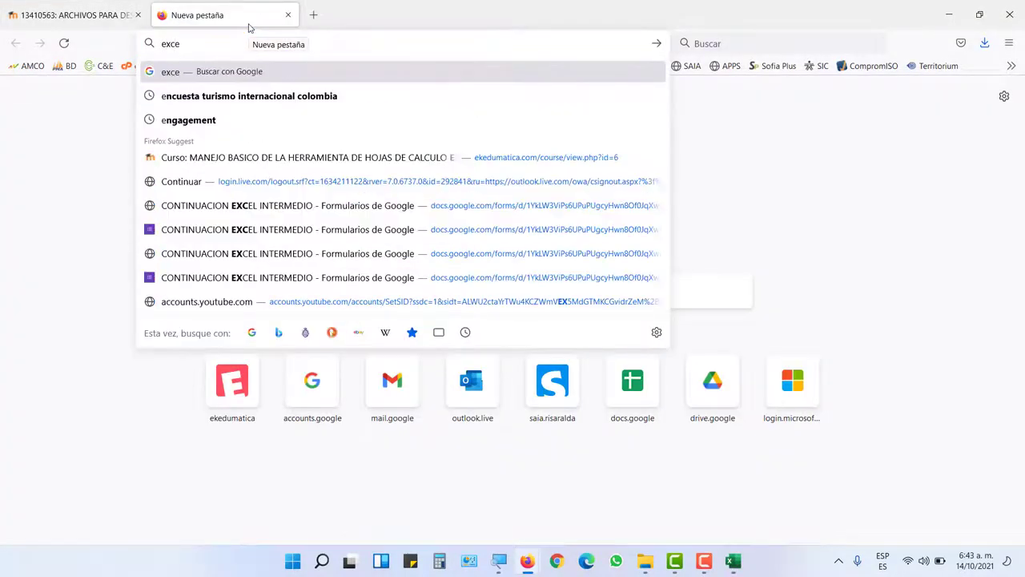
key("Return")
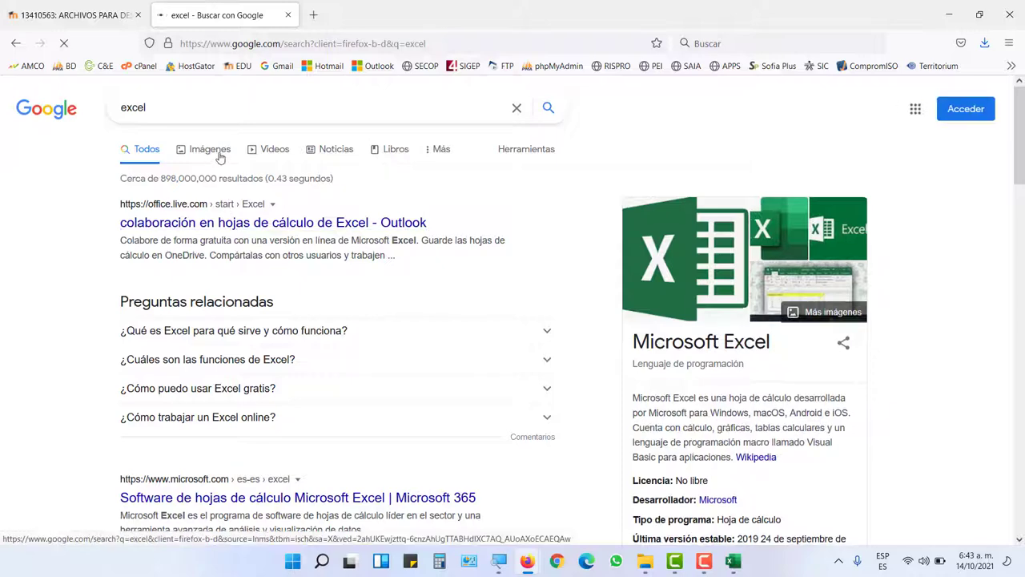
left_click(215, 150)
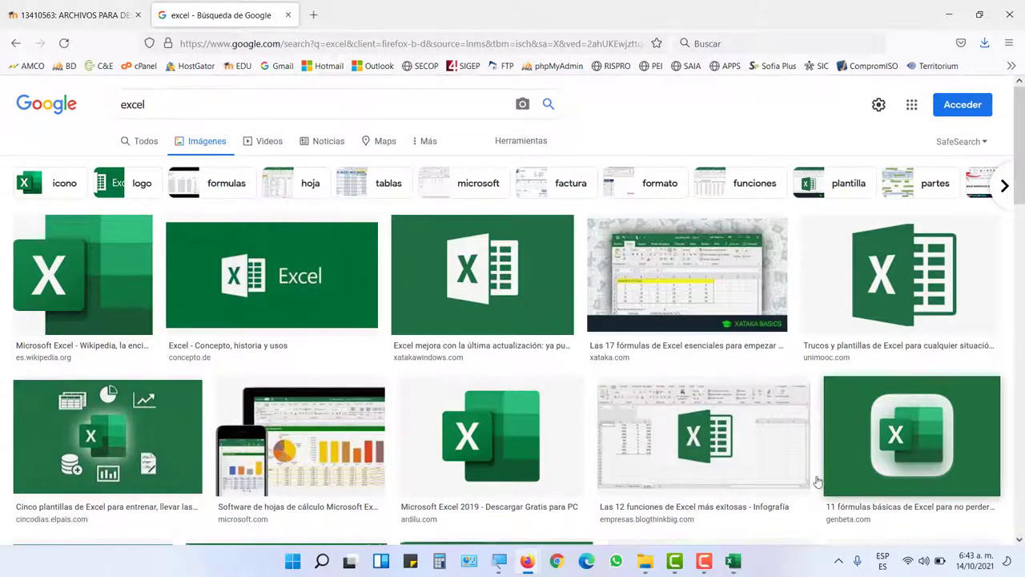
Browse the Excel image results and preview the Microsoft Excel Wikipedia logo.
scroll(892, 446, "down", 3)
scroll(892, 447, "down", 4)
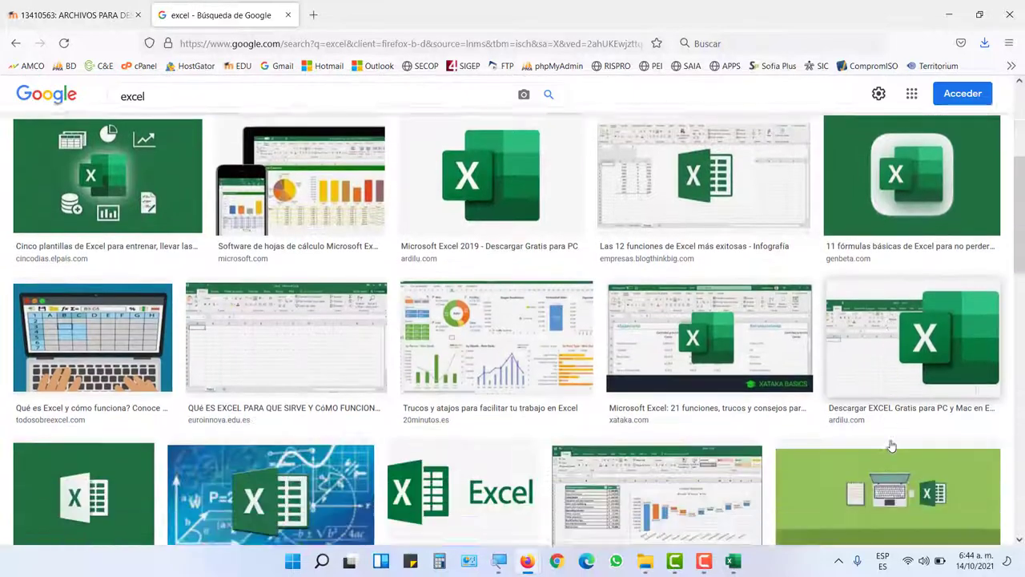
scroll(891, 447, "down", 5)
scroll(891, 446, "up", 1)
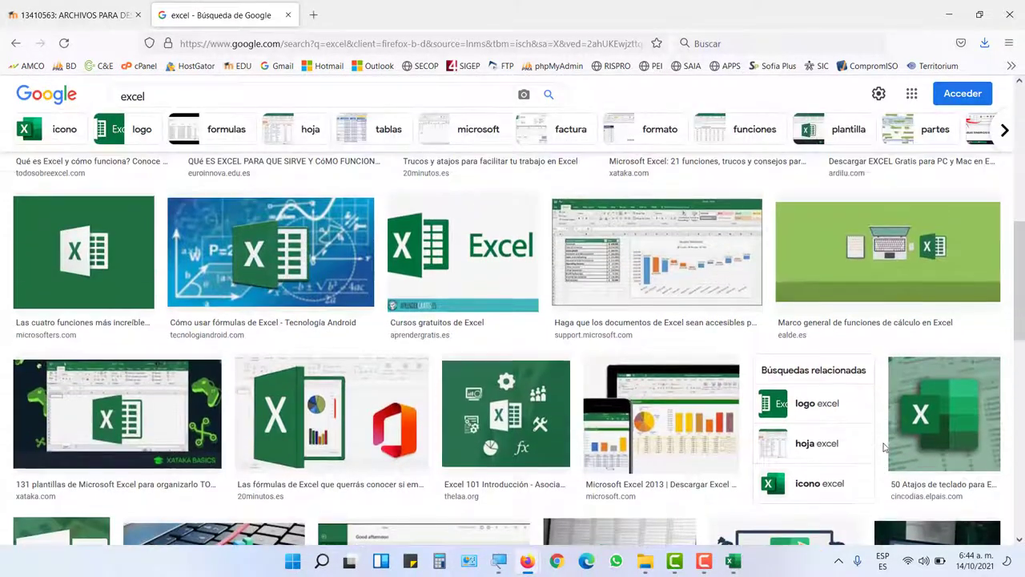
scroll(723, 426, "down", 3)
scroll(723, 426, "down", 2)
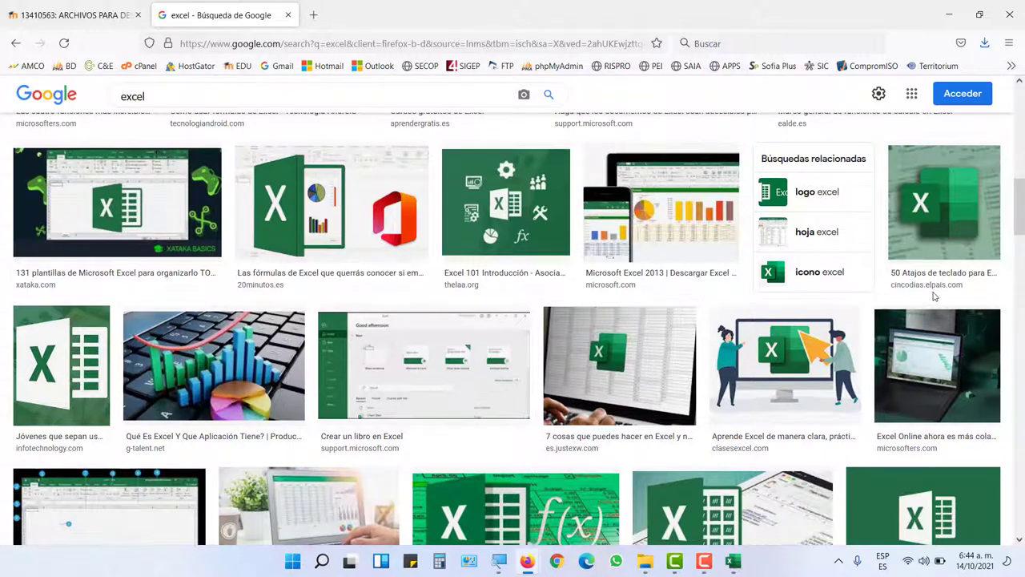
scroll(935, 205, "down", 2)
left_click(935, 206)
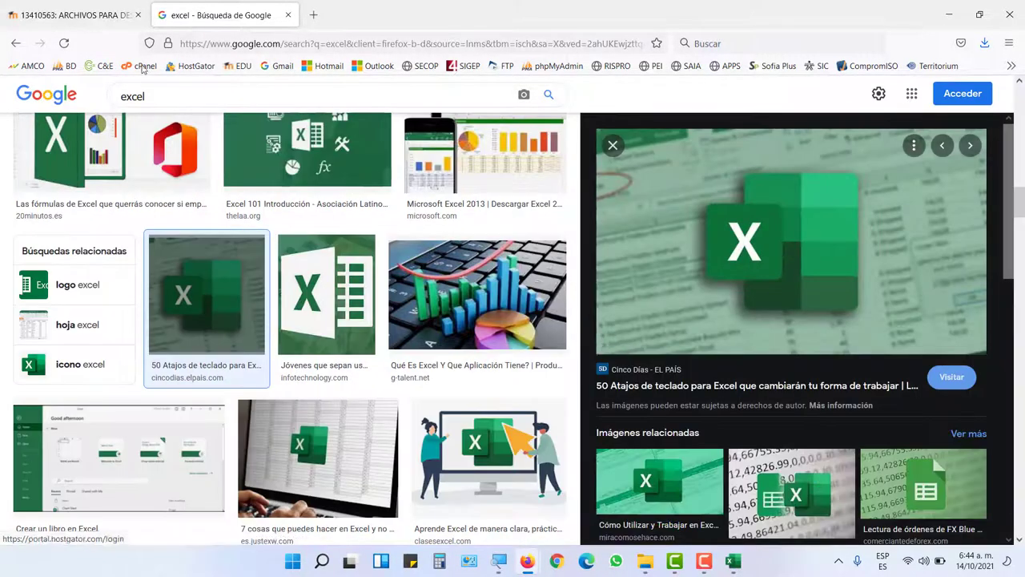
scroll(159, 414, "up", 4)
scroll(160, 414, "up", 2)
scroll(159, 414, "up", 2)
scroll(156, 387, "up", 2)
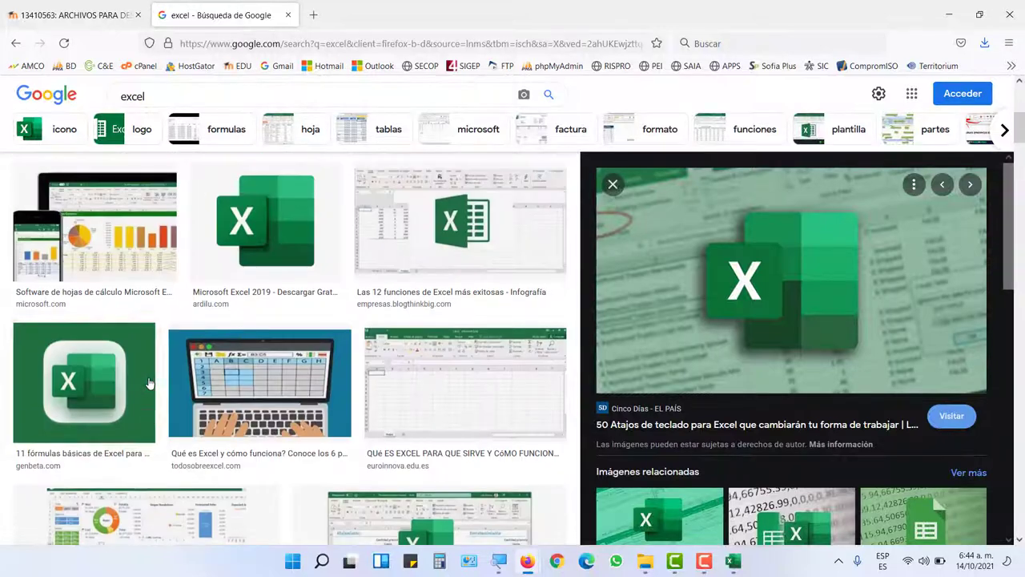
scroll(174, 289, "up", 2)
scroll(220, 236, "up", 3)
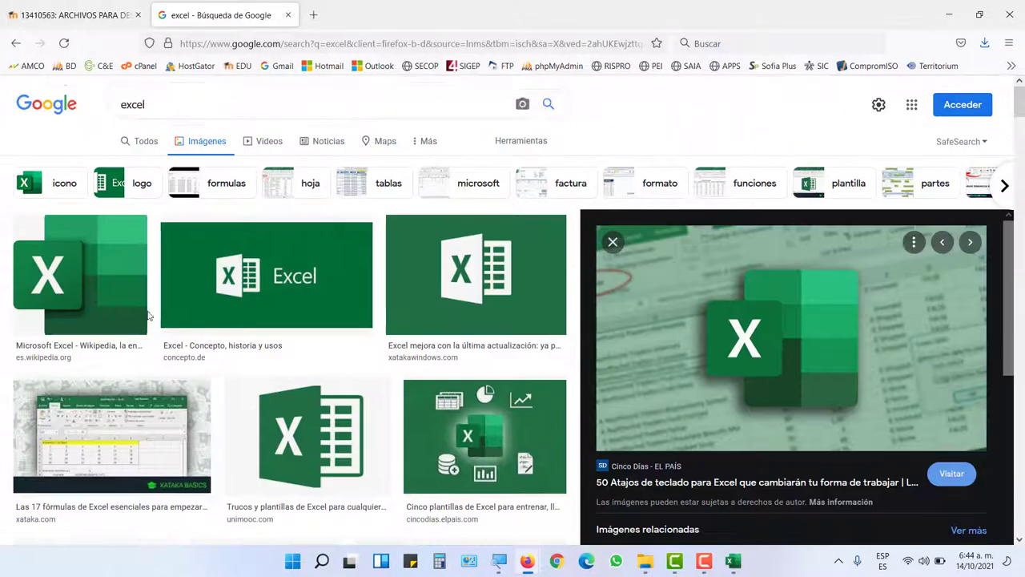
left_click(124, 304)
Save the logo image into the Imágenes folder as logo_excel.
right_click(721, 260)
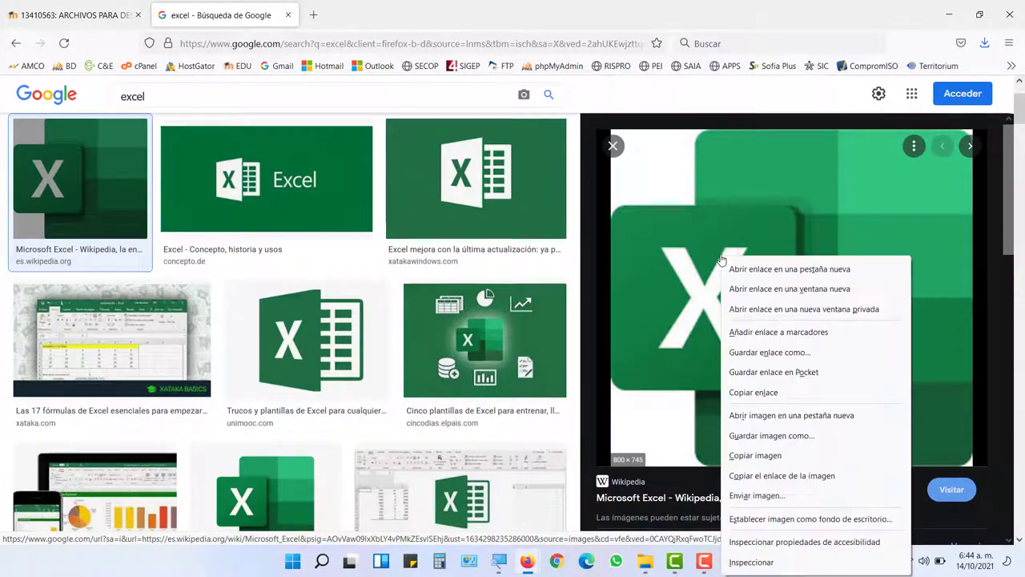
left_click(758, 436)
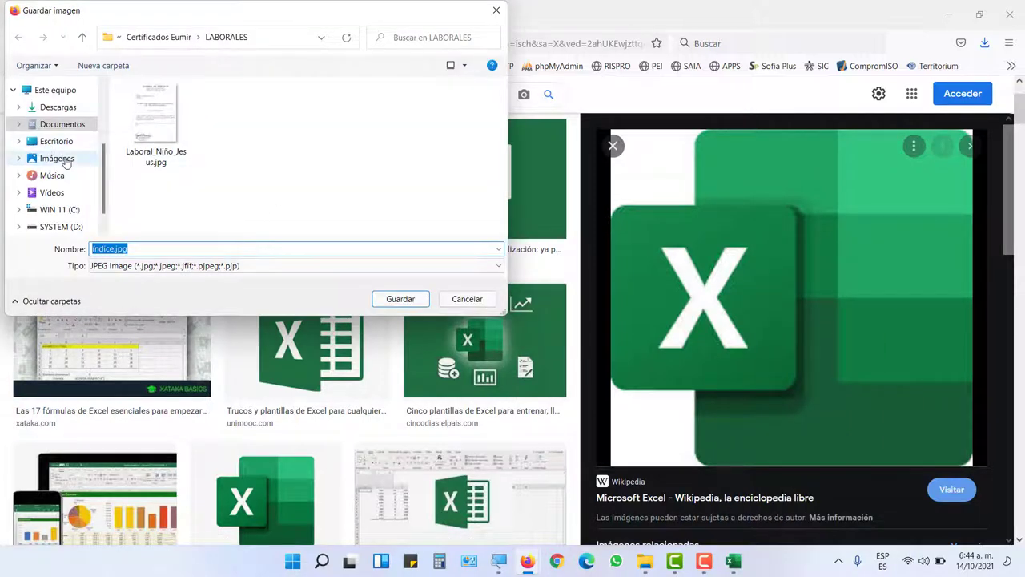
left_click(57, 158)
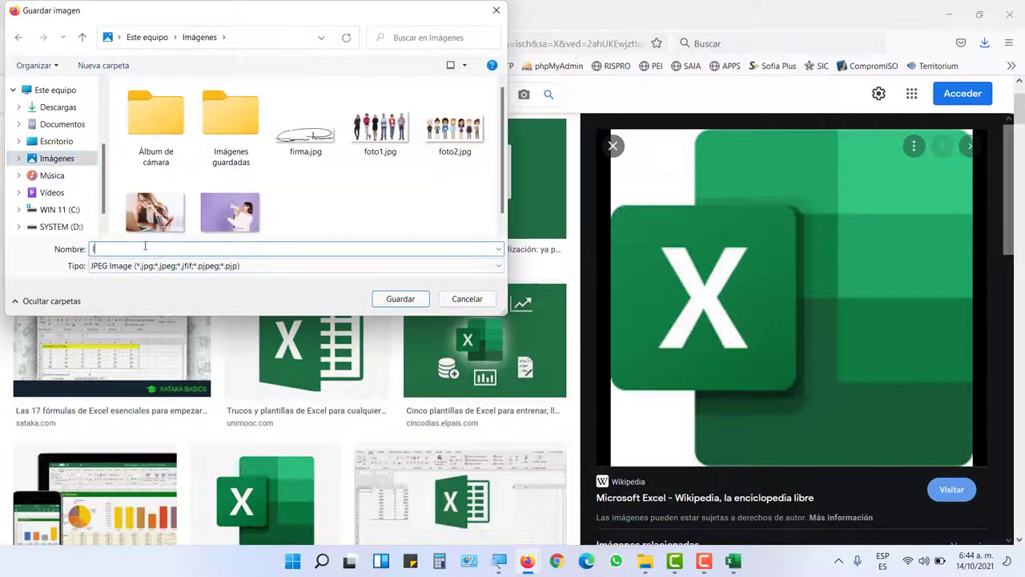
type("logo_excel")
key("Return")
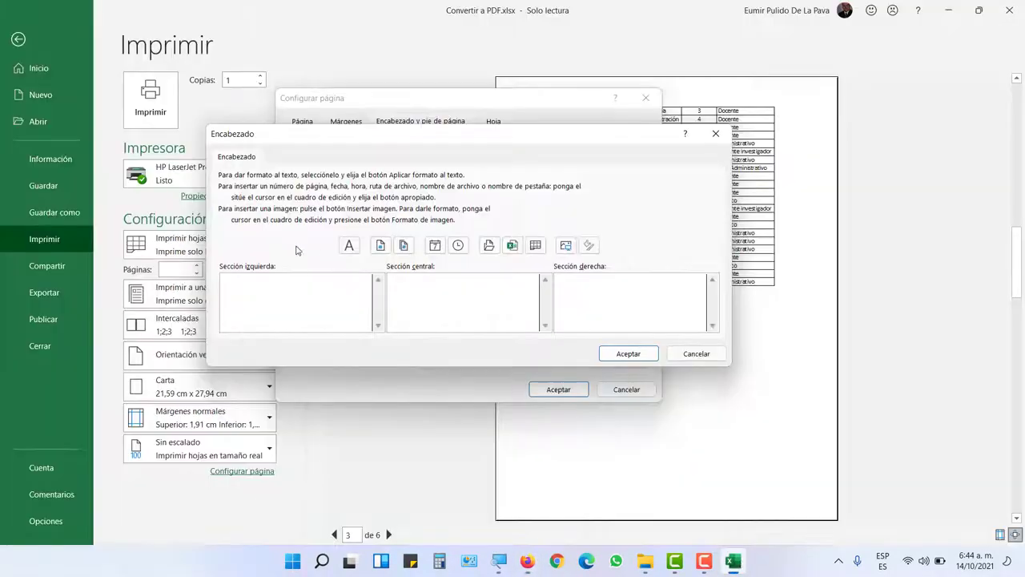
Insert logo_excel.jpg into the header's left section with a height of 2 cm.
left_click(565, 245)
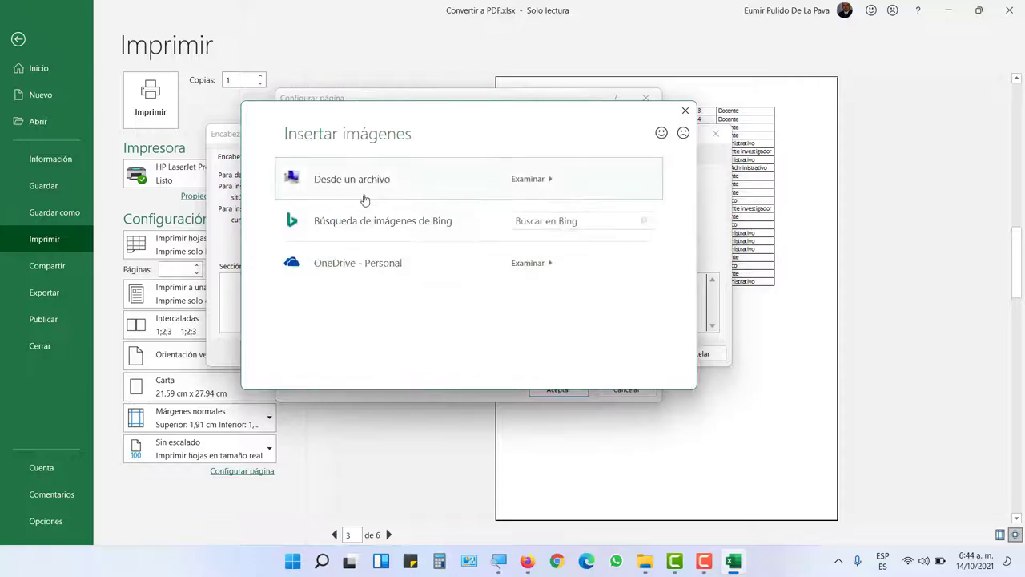
left_click(365, 199)
scroll(479, 365, "down", 2)
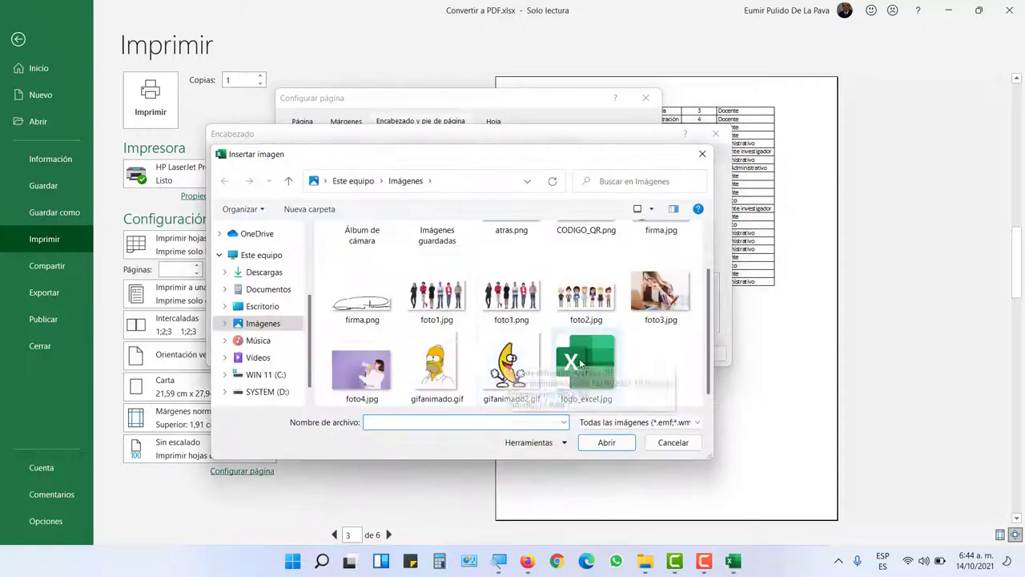
left_click(599, 397)
left_click(607, 442)
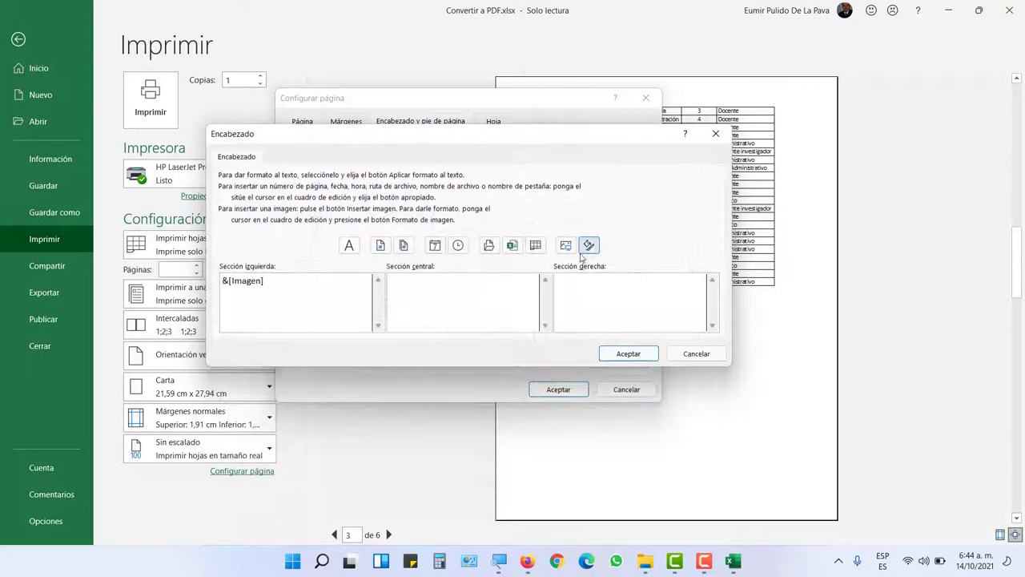
left_click(590, 246)
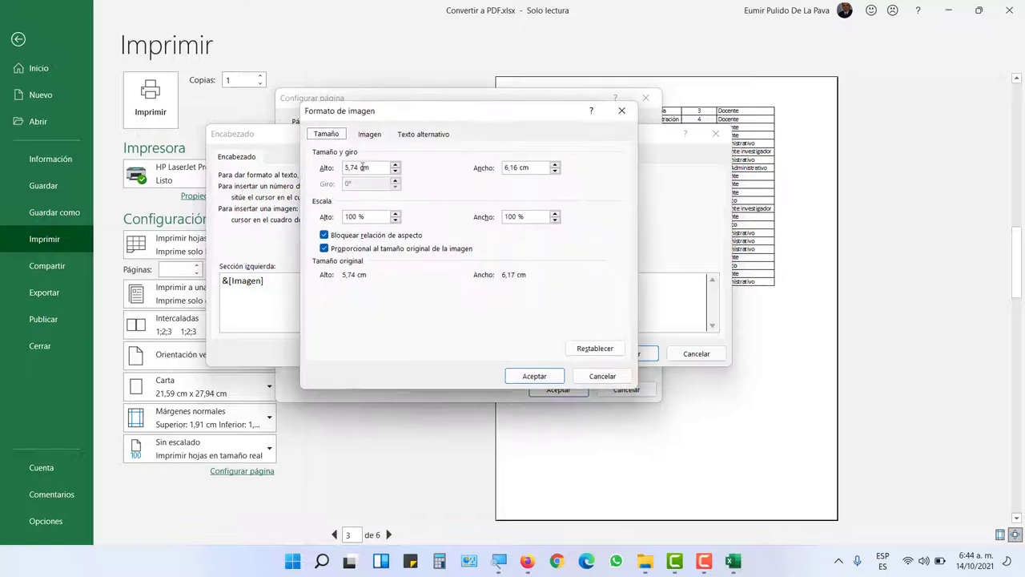
left_click_drag(373, 167, 275, 160)
type("2")
left_click(534, 378)
left_click(617, 298)
type("CURSO")
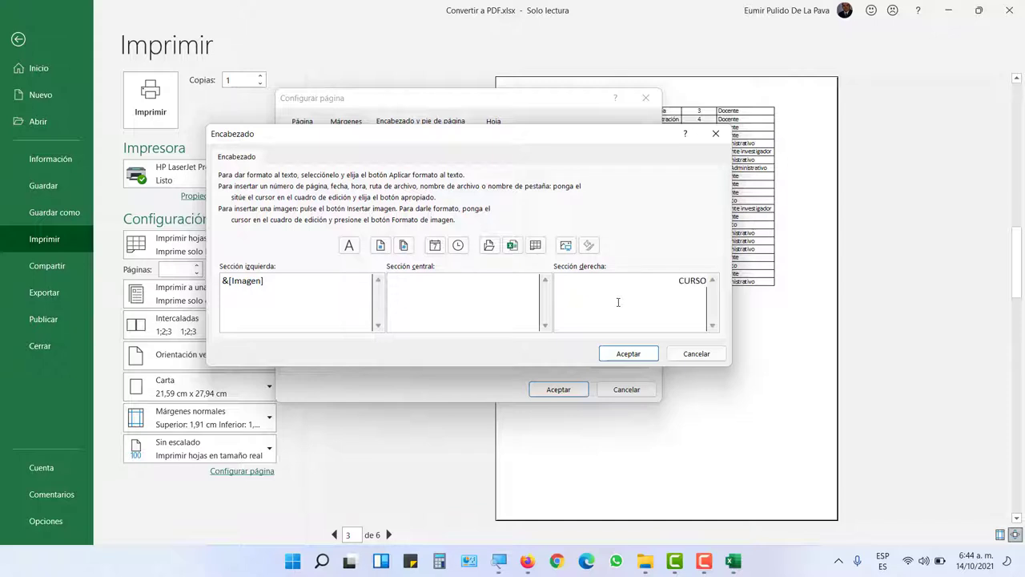
Add 'EXCEL INTERMEDIO DE EXCEL SERVICIO NACIONAL DE APRENDIZAJE' at right in 12-point and apply.
type("EXCEL IN")
type("TERMEDIO DE E")
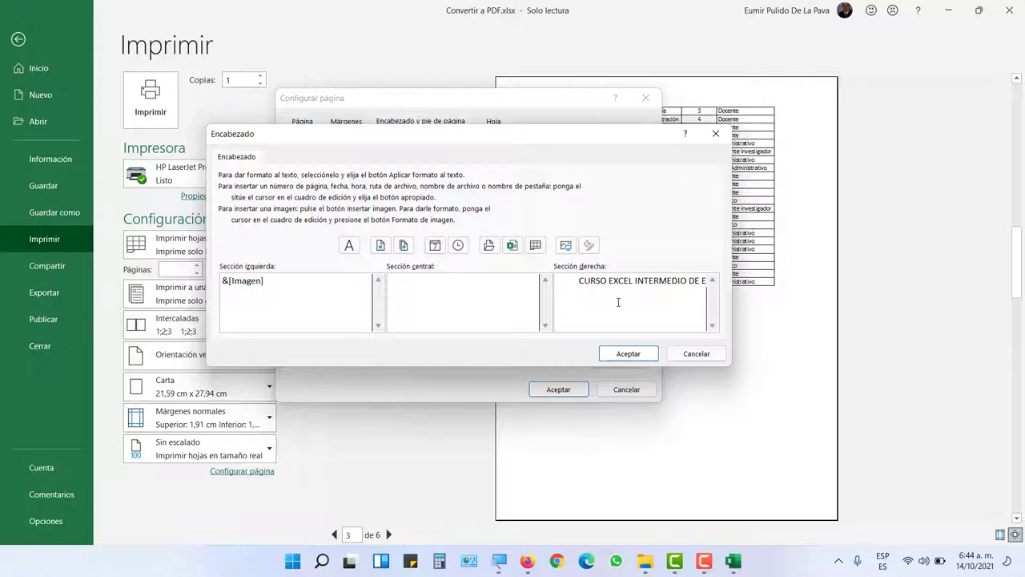
type("XCEL SERVIC")
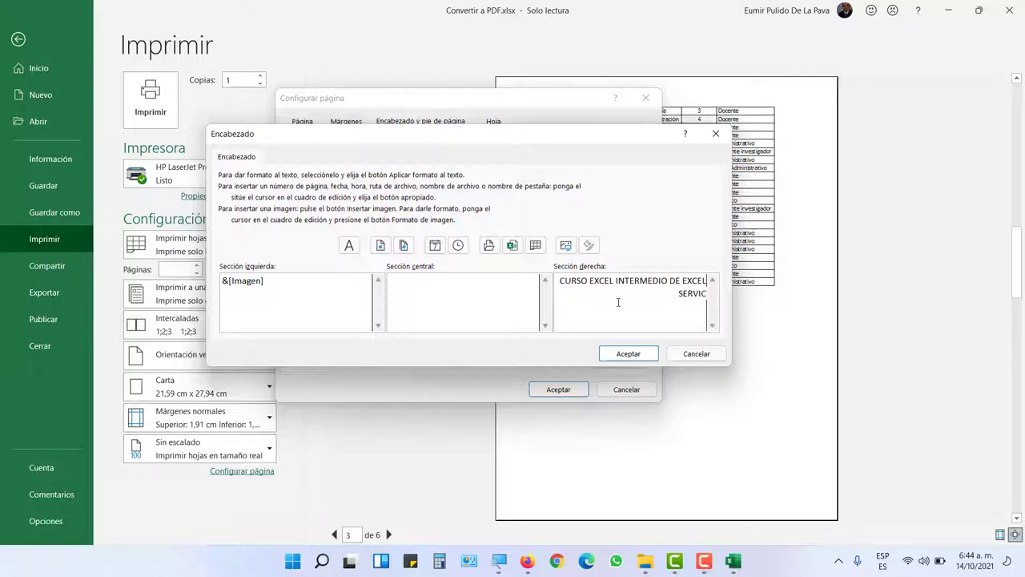
type("IO NACIONAL DE")
type(" APRENDIZAJE")
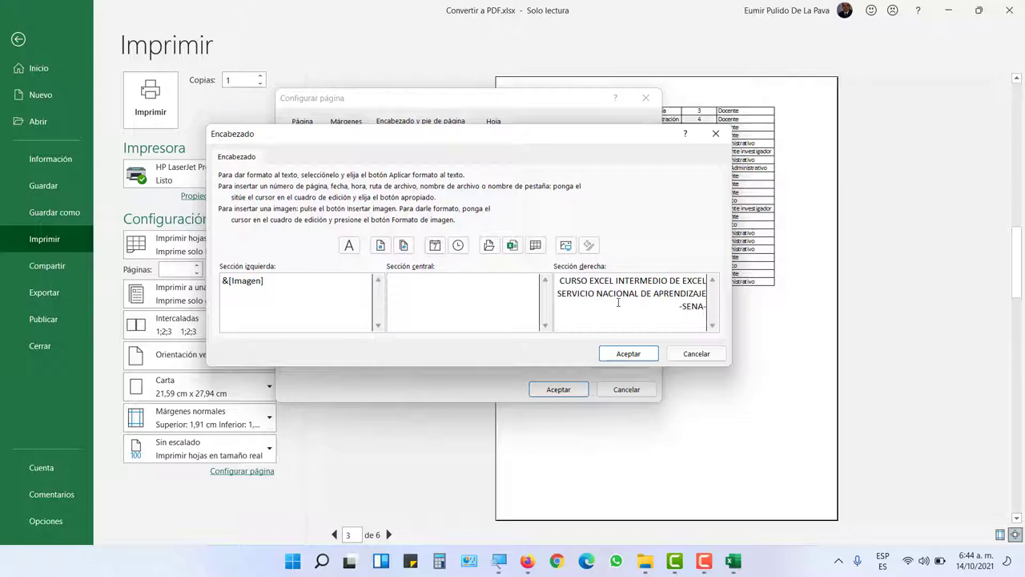
left_click_drag(563, 281, 757, 331)
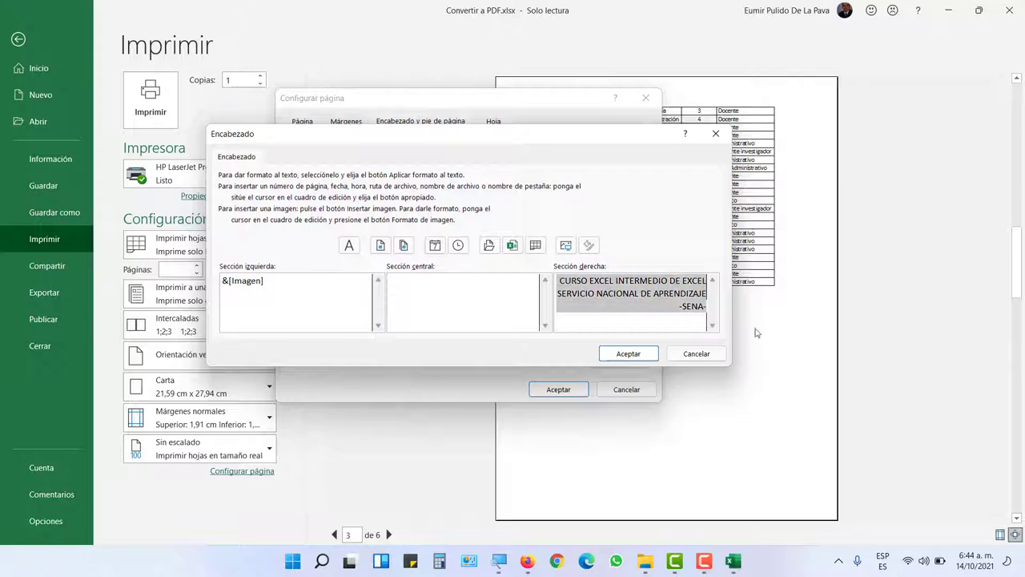
left_click(348, 245)
left_click(565, 213)
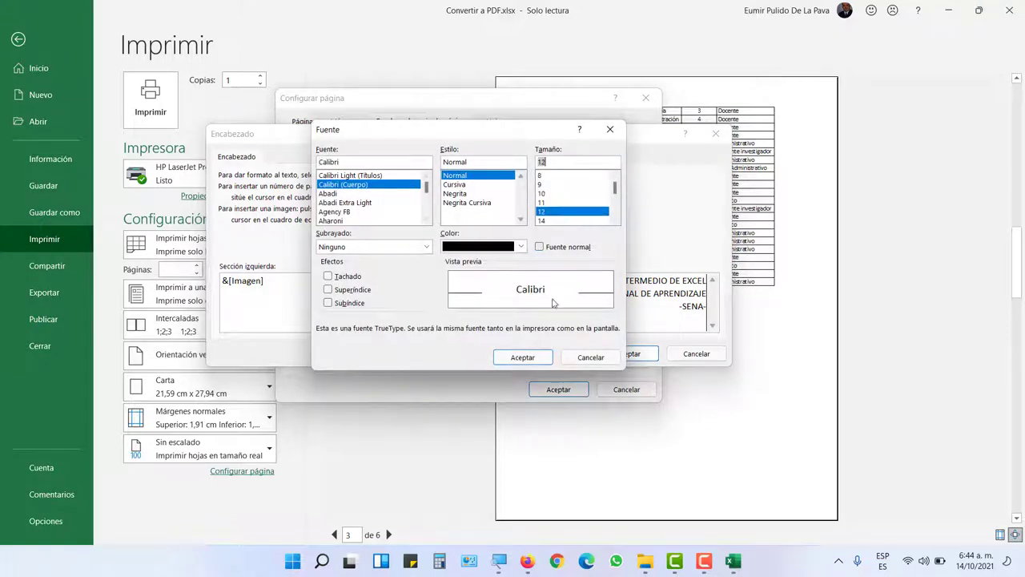
left_click(523, 357)
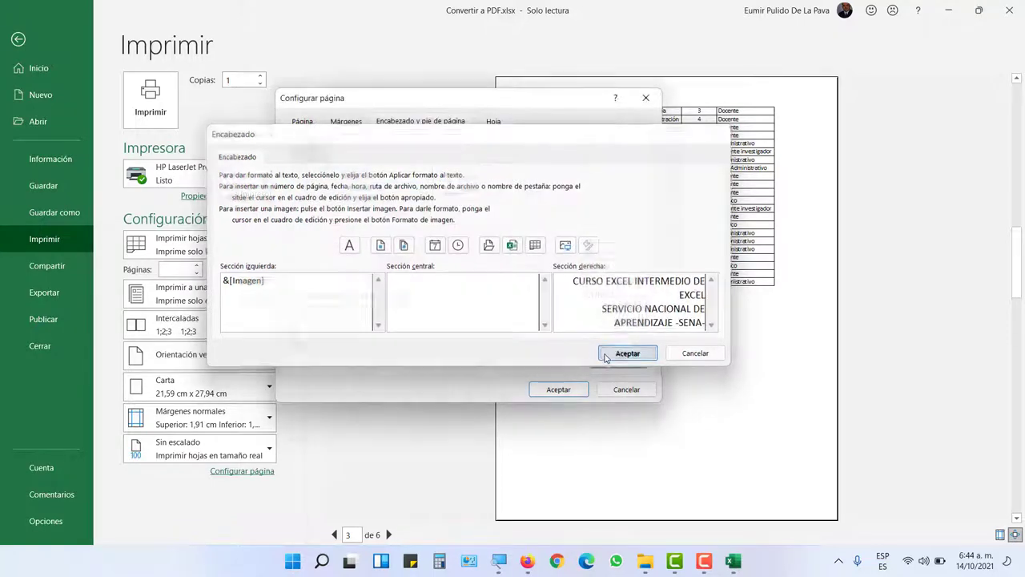
left_click(606, 355)
left_click(547, 391)
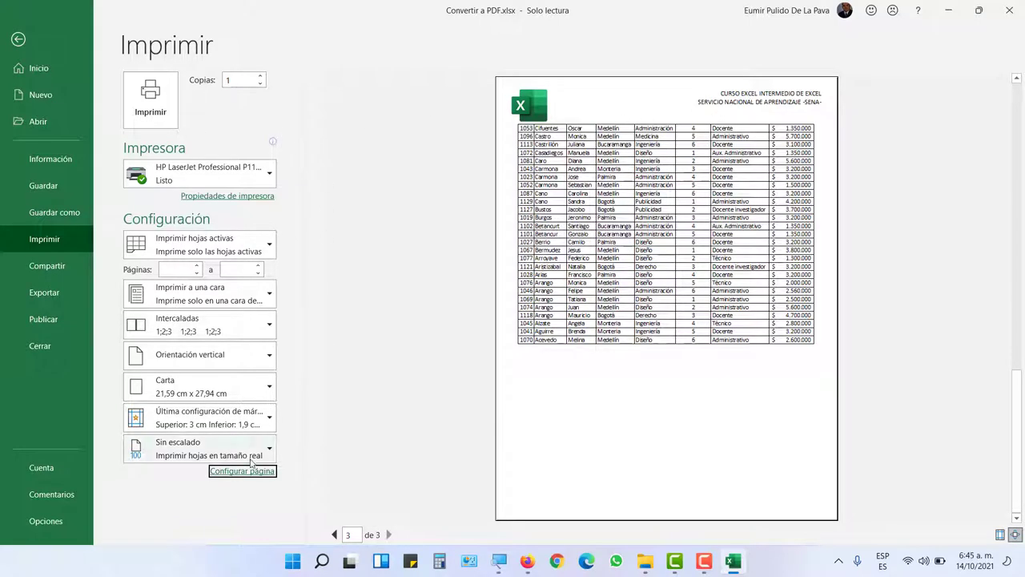
Increase the top margin to 3,5 cm and page the preview back to page 1.
key("Return")
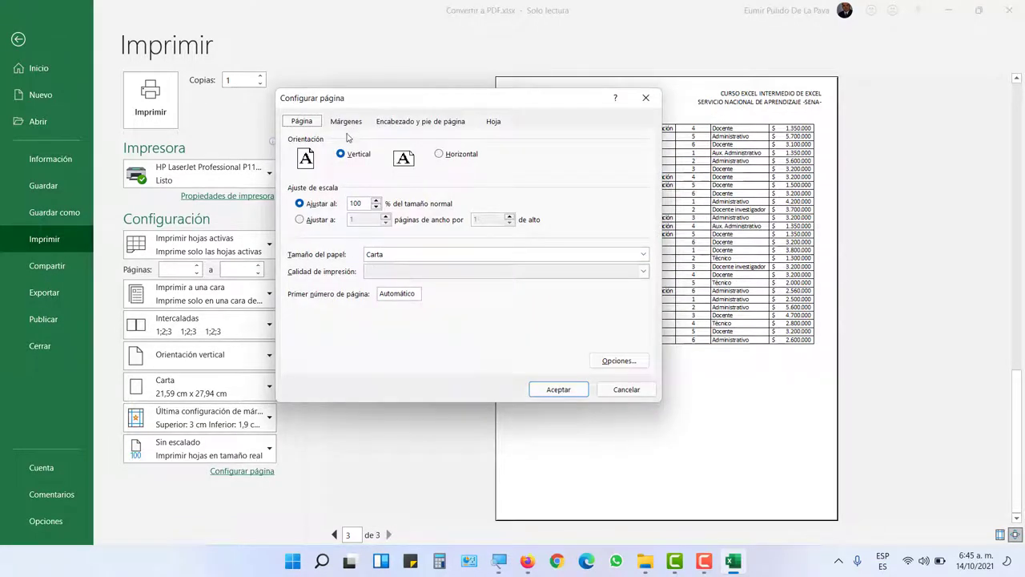
left_click(352, 122)
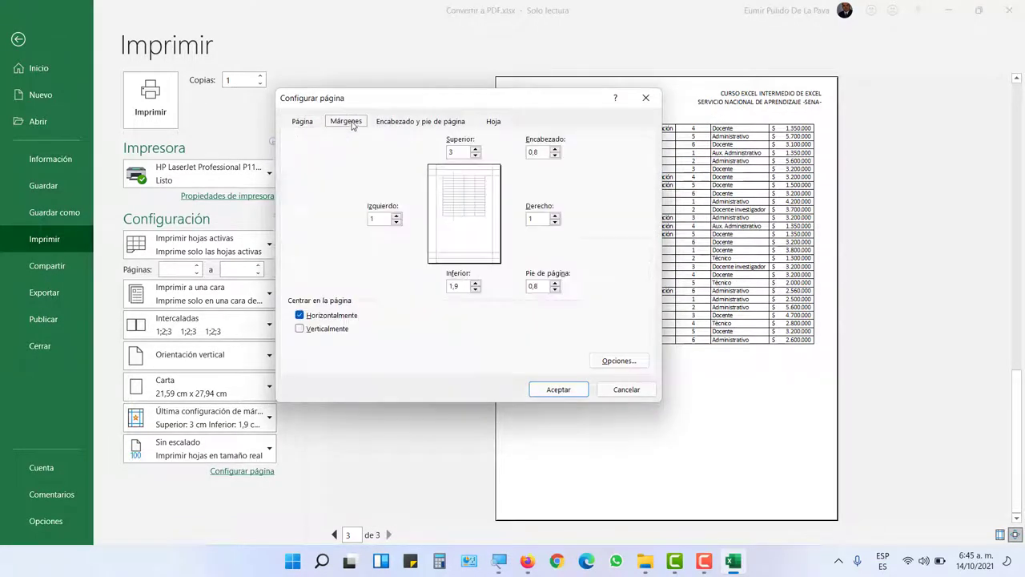
left_click(476, 150)
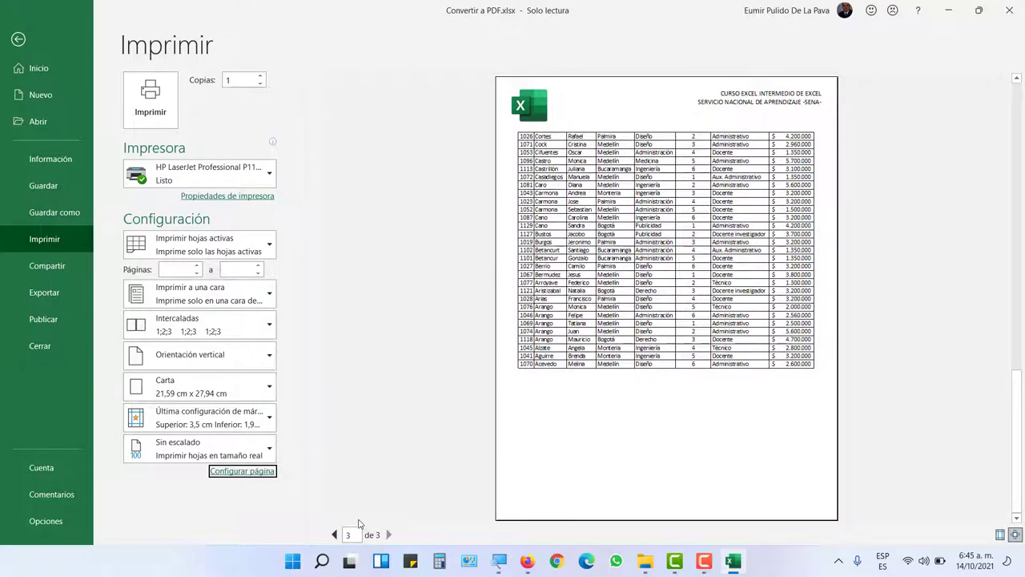
left_click(336, 535)
left_click(335, 534)
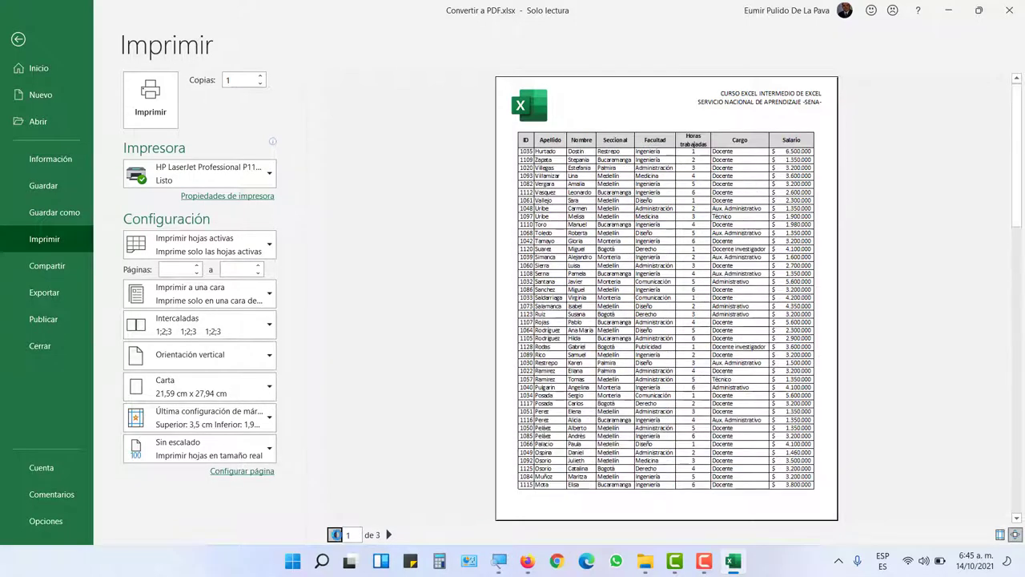
Set row 1 ($1:$1) as the title row repeated at the top of every page.
left_click(18, 39)
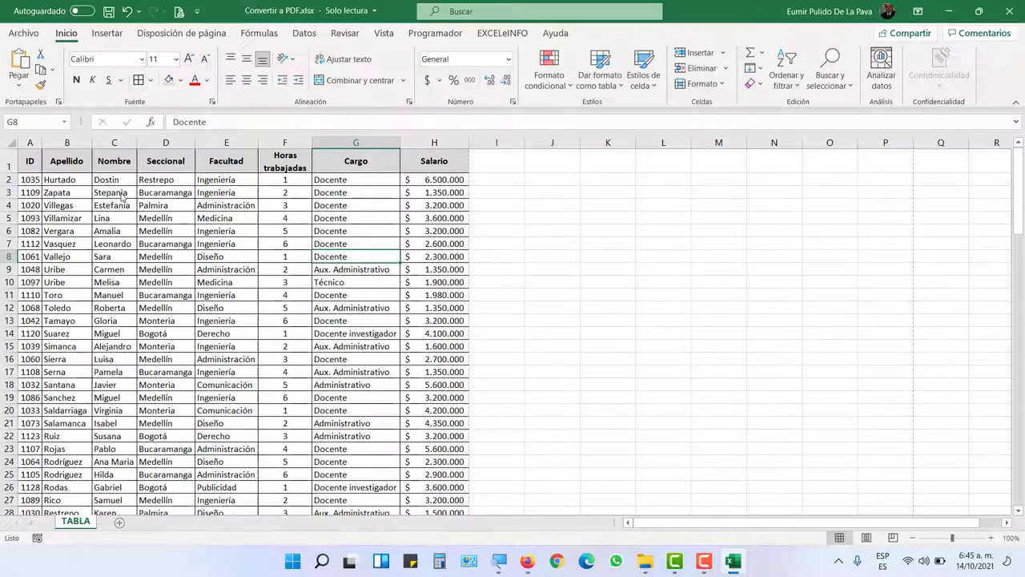
left_click(193, 33)
left_click(327, 76)
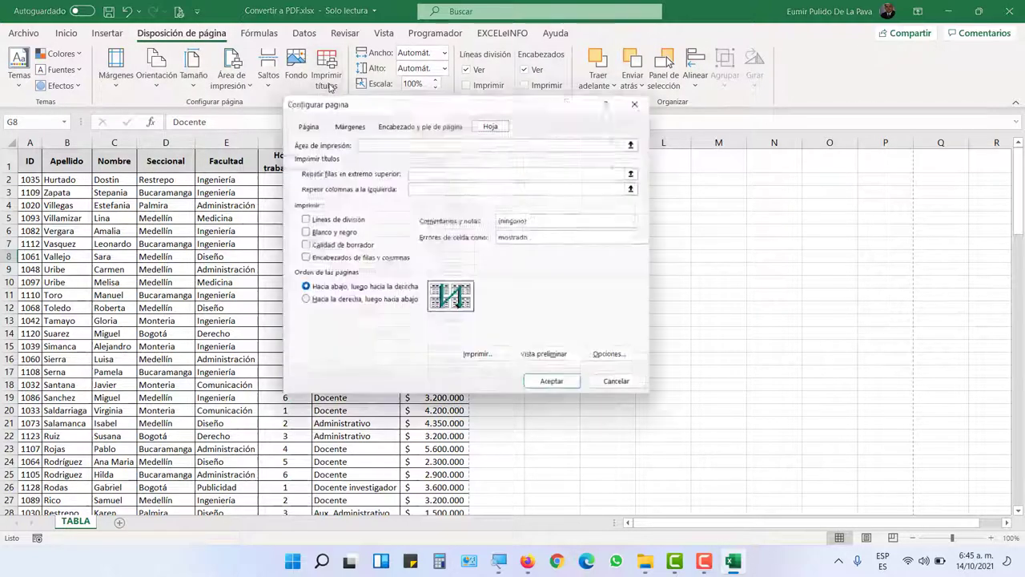
left_click(438, 173)
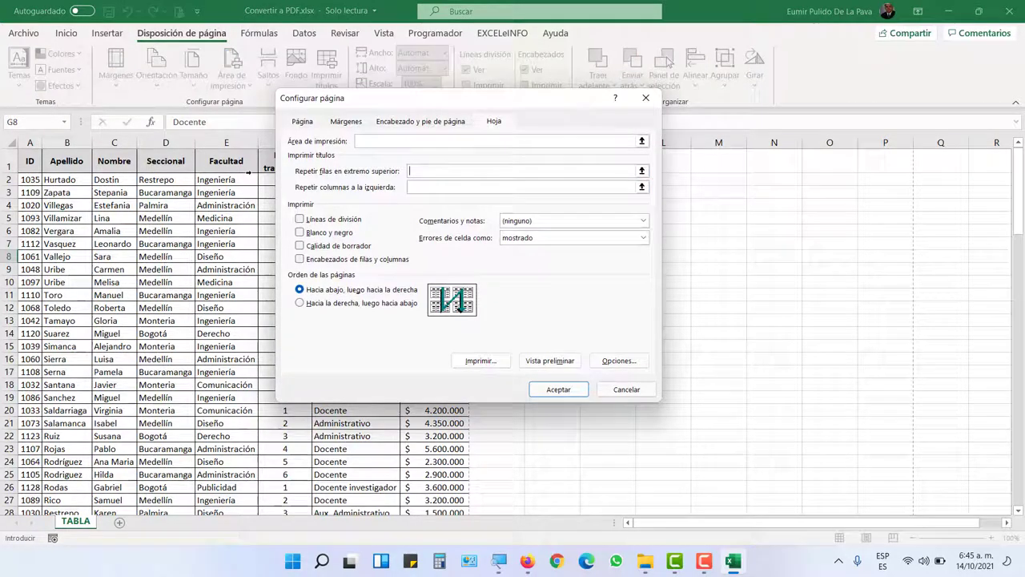
left_click(12, 166)
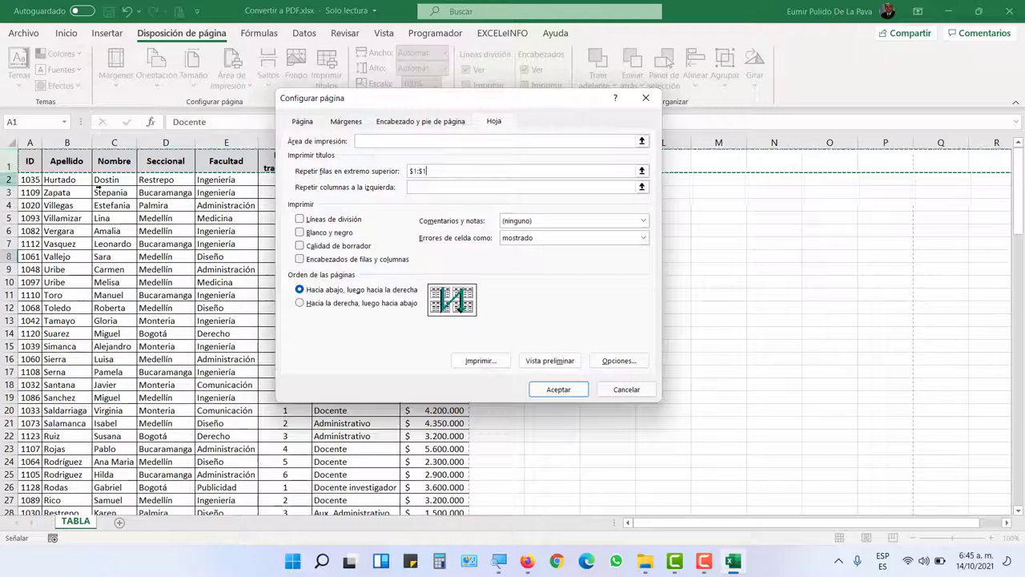
left_click(559, 389)
Check page 3 in the print preview, then reopen Page Setup.
key("ctrl+p")
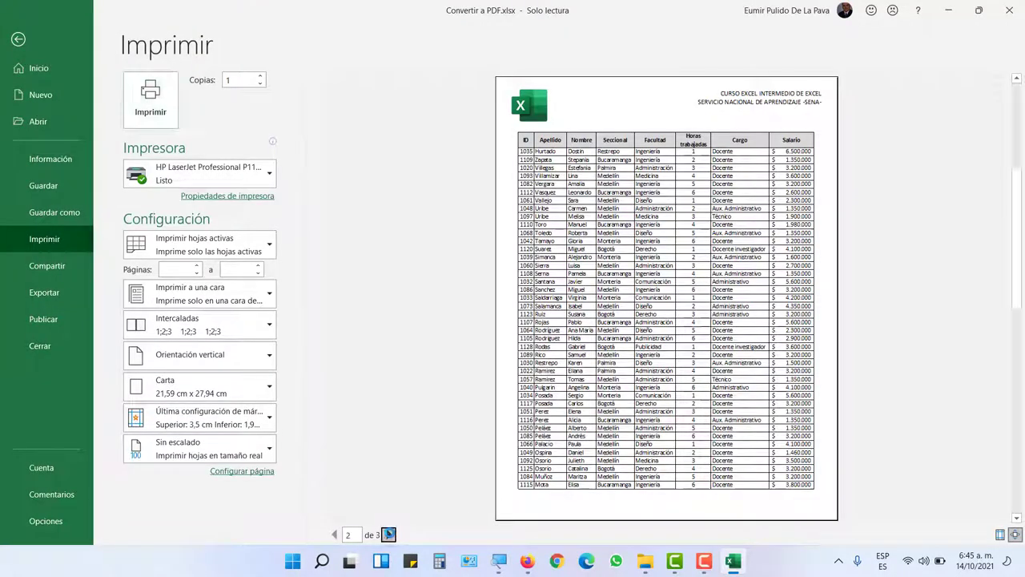
left_click(389, 535)
left_click(389, 534)
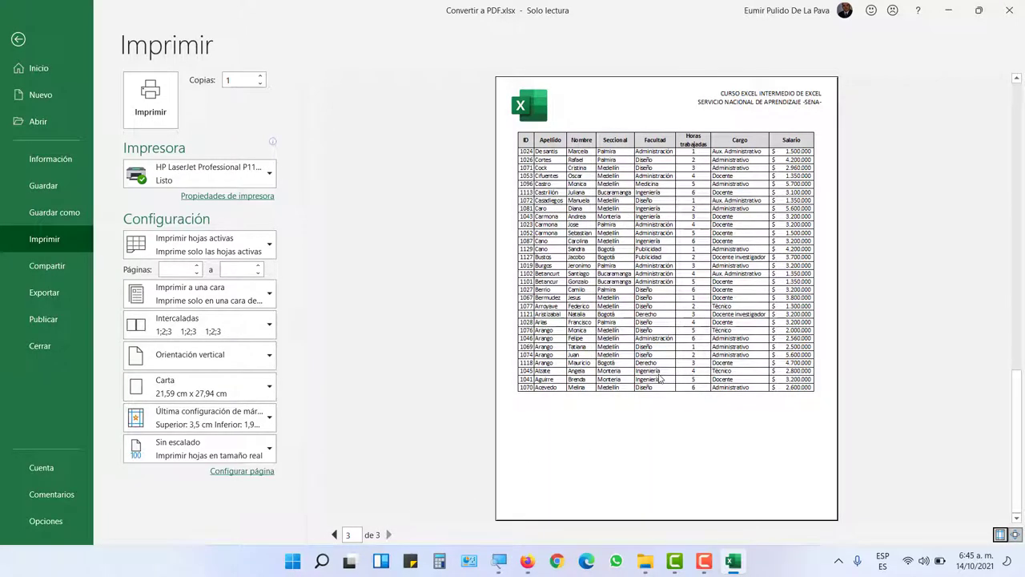
left_click(253, 471)
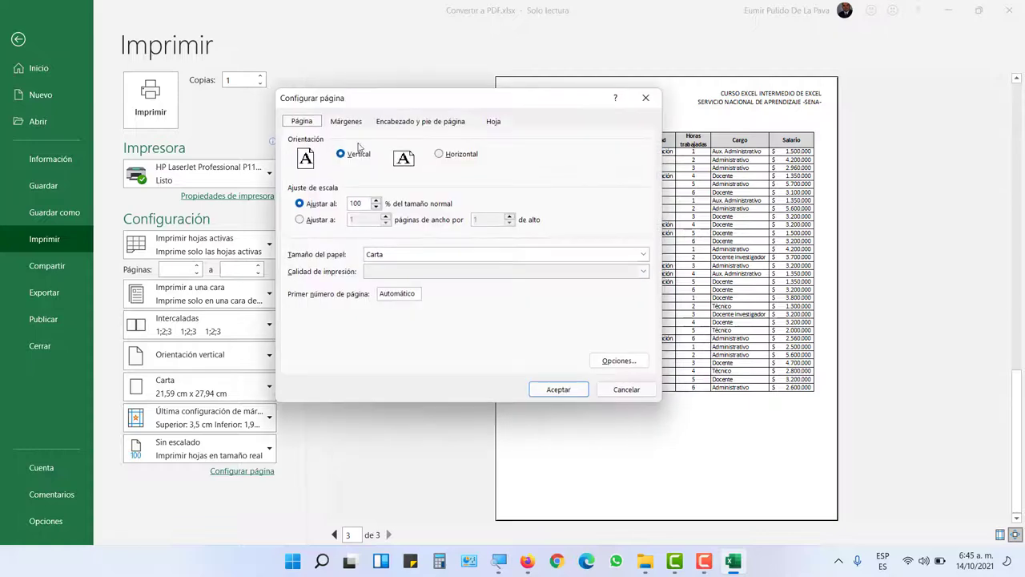
Make the course and SENA title in the custom header's right section bold.
left_click(392, 121)
left_click(404, 212)
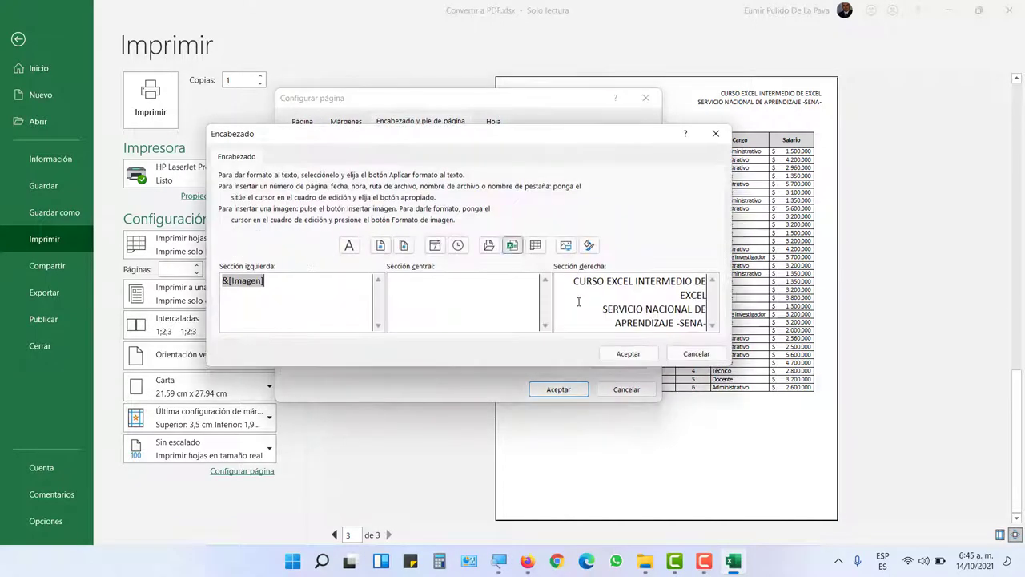
left_click(574, 285)
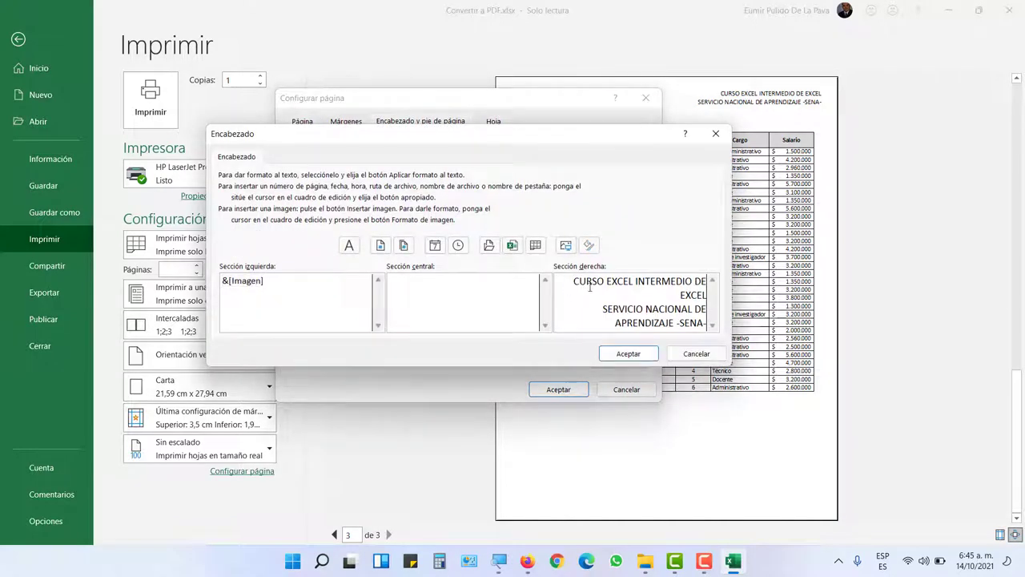
left_click_drag(591, 287, 763, 352)
left_click(348, 245)
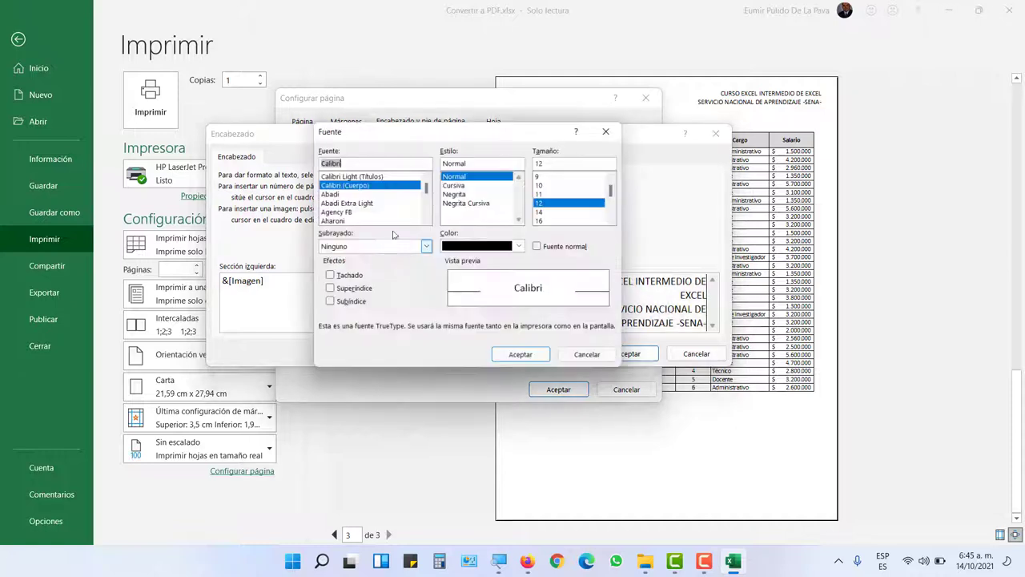
left_click(454, 194)
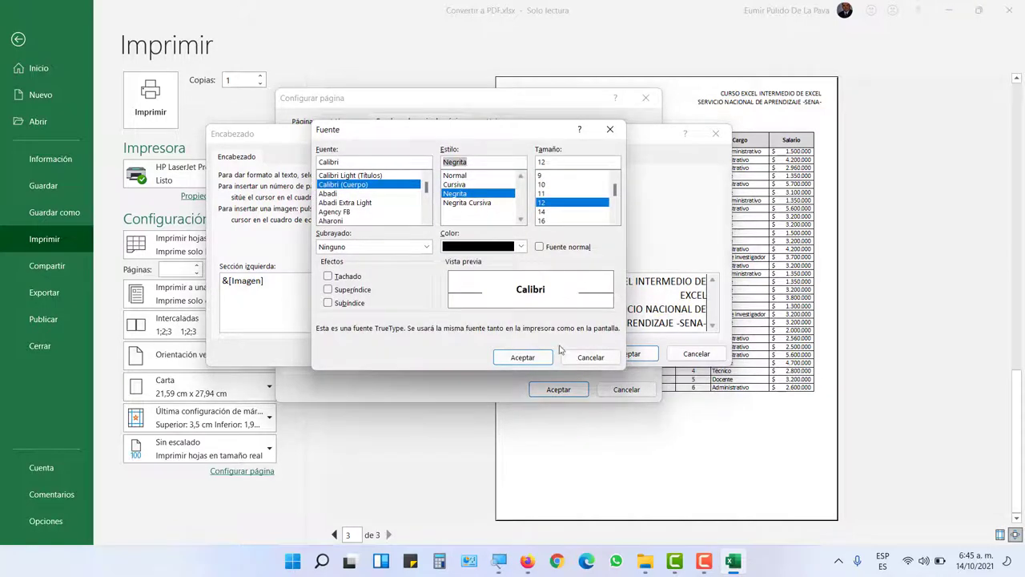
left_click(532, 357)
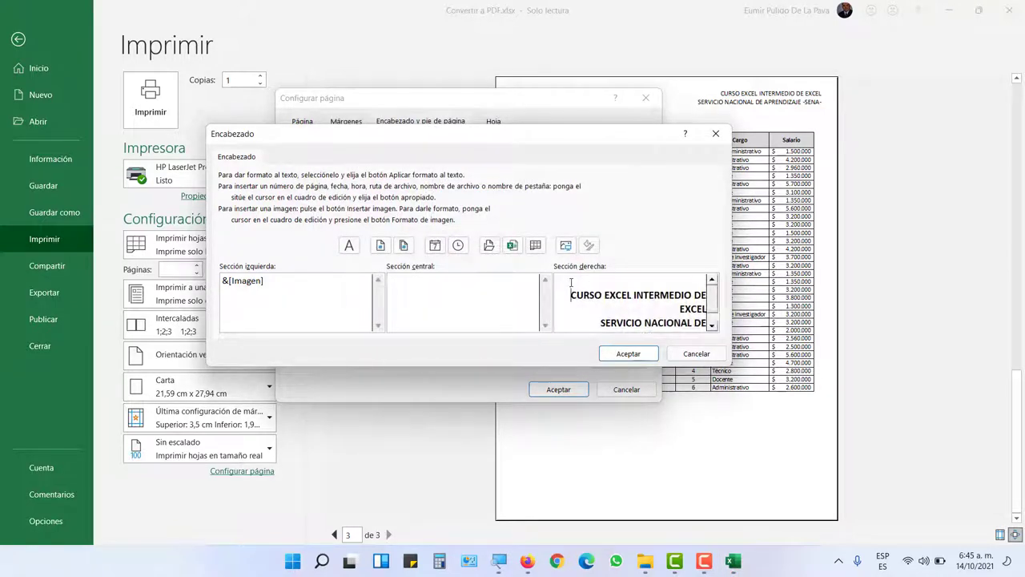
left_click(629, 354)
Enter 'Informe impreso el:' with the page number in the footer's centre section.
left_click(520, 212)
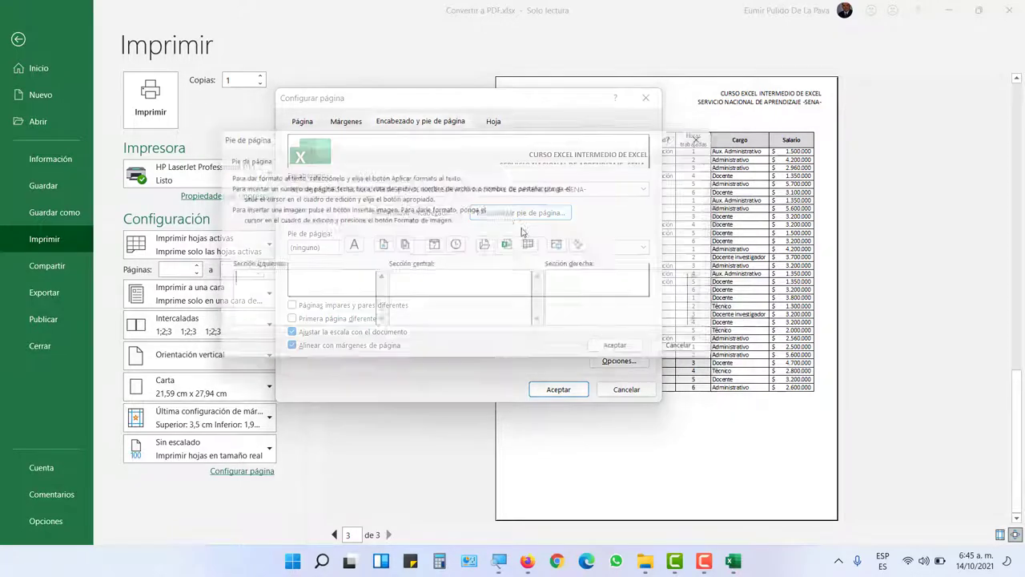
left_click(485, 297)
type("Informe i")
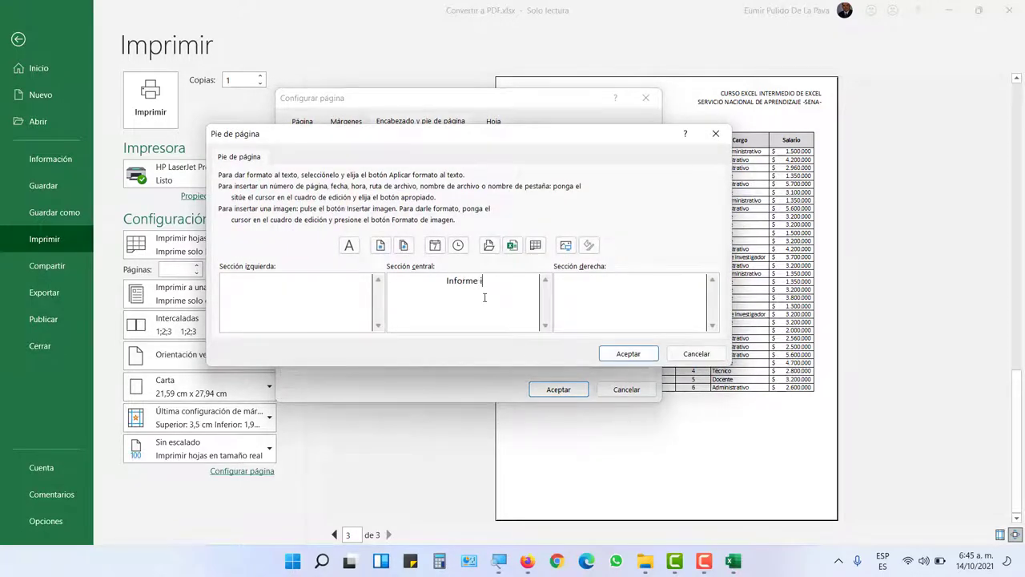
type("mpre")
type("so el")
type(":")
key("Return")
left_click(381, 245)
left_click(669, 297)
type("Página")
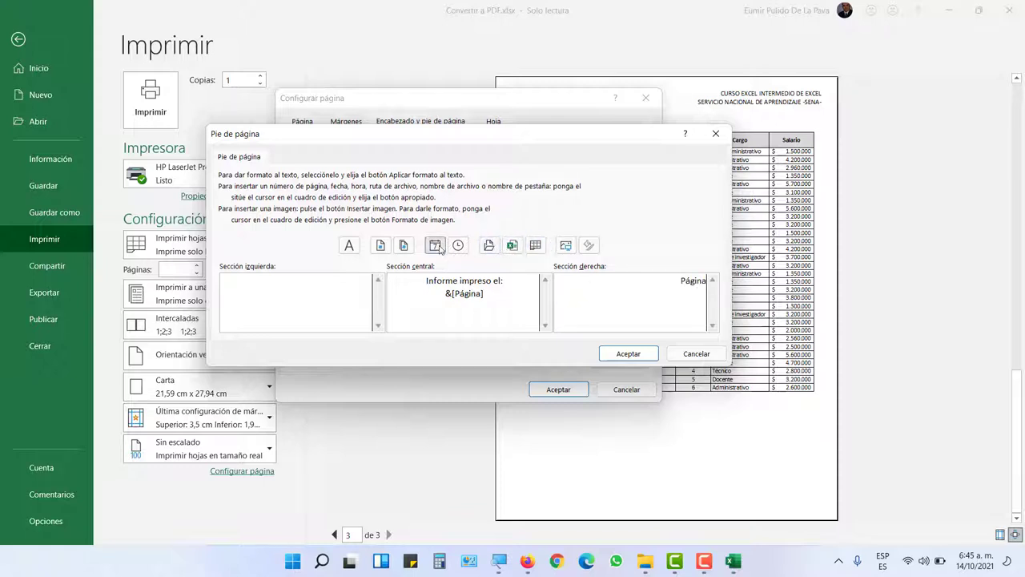
Make the right footer read 'Página n de total' in italics and apply the page setup.
left_click(381, 246)
type("de")
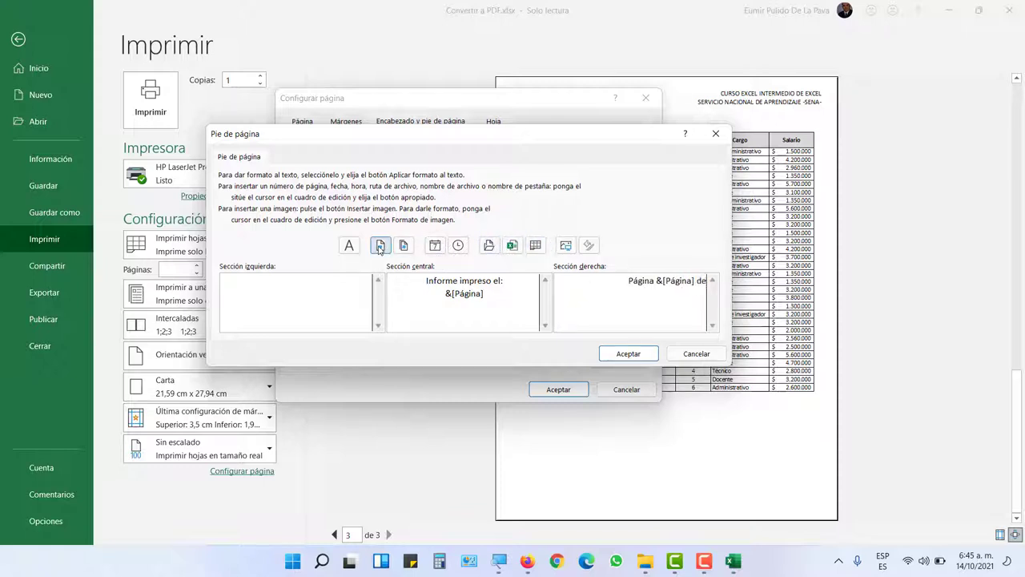
left_click(404, 245)
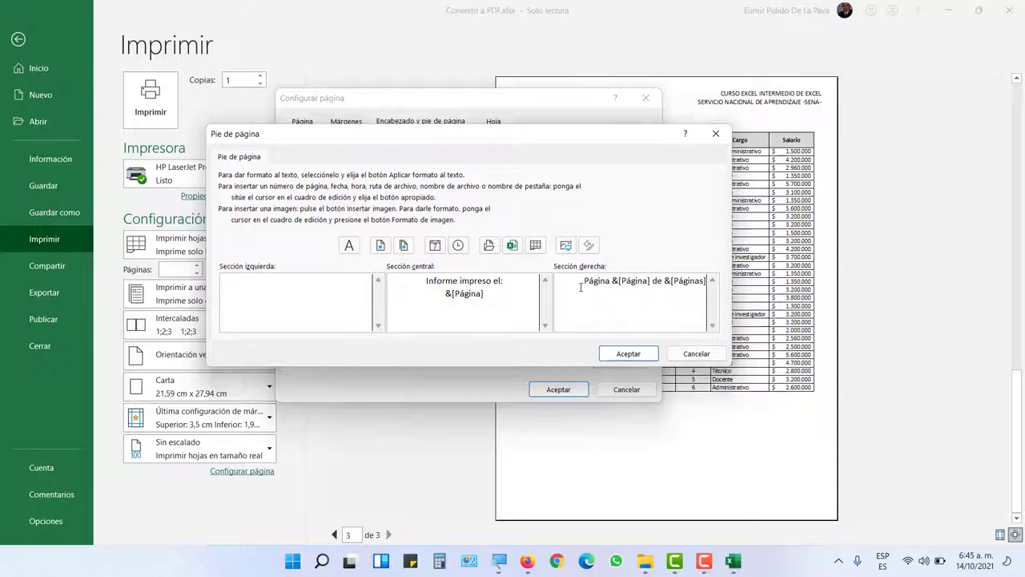
left_click_drag(581, 287, 707, 282)
left_click(350, 245)
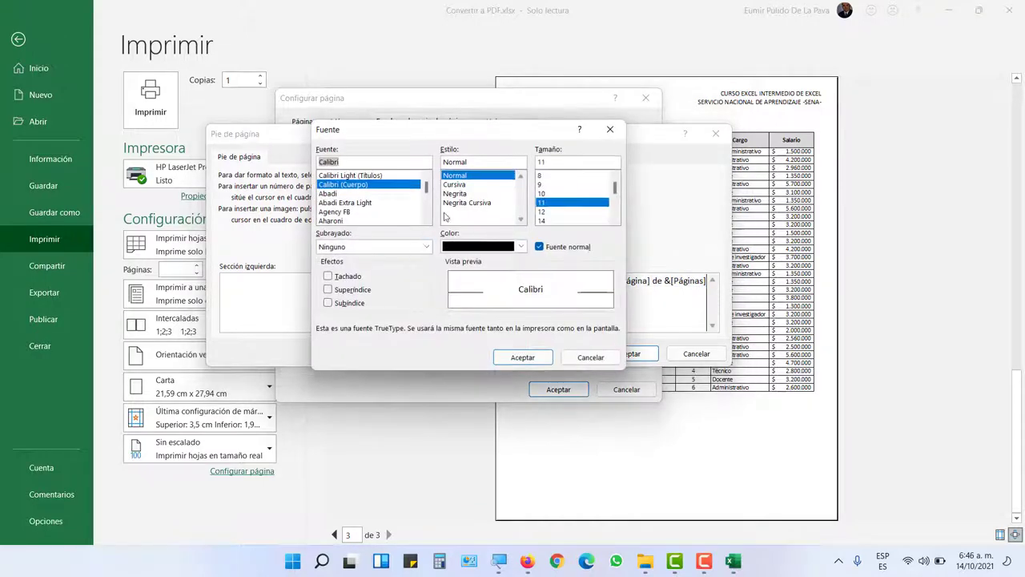
left_click(462, 186)
left_click(523, 357)
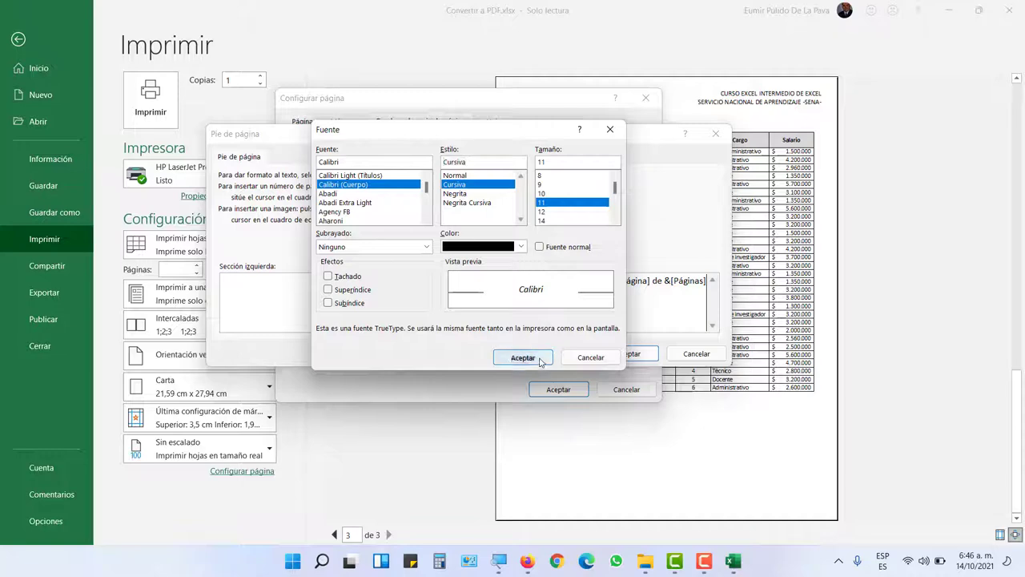
key("Return")
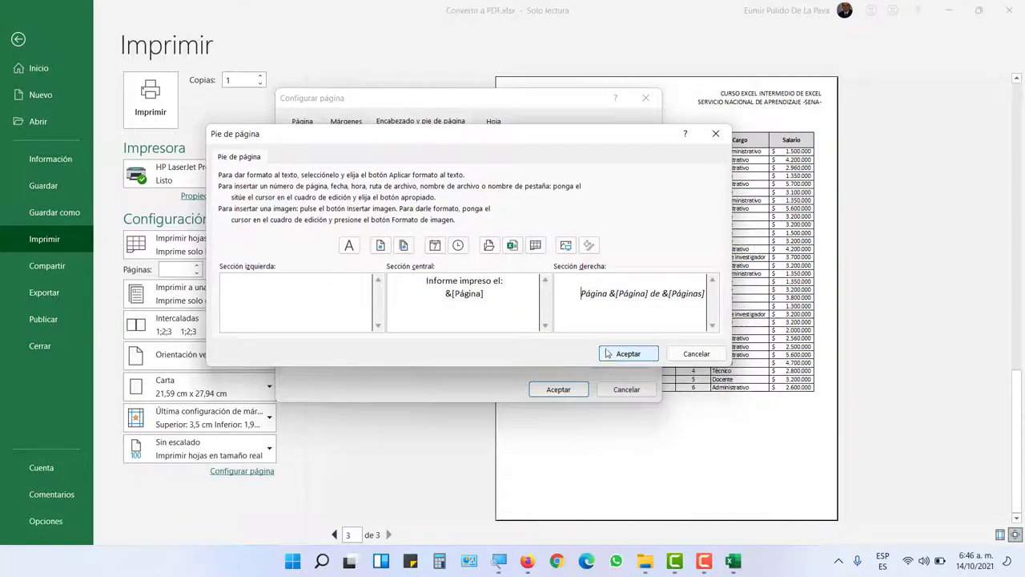
left_click(608, 355)
left_click(557, 391)
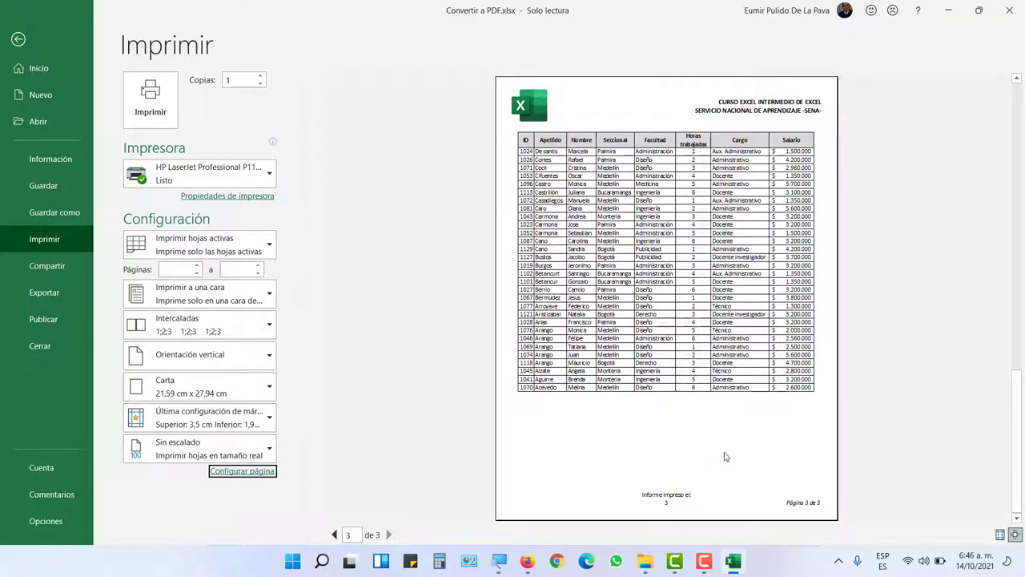
Check preview pages 1 and 3, then bring up Save As for the workbook.
left_click(334, 534)
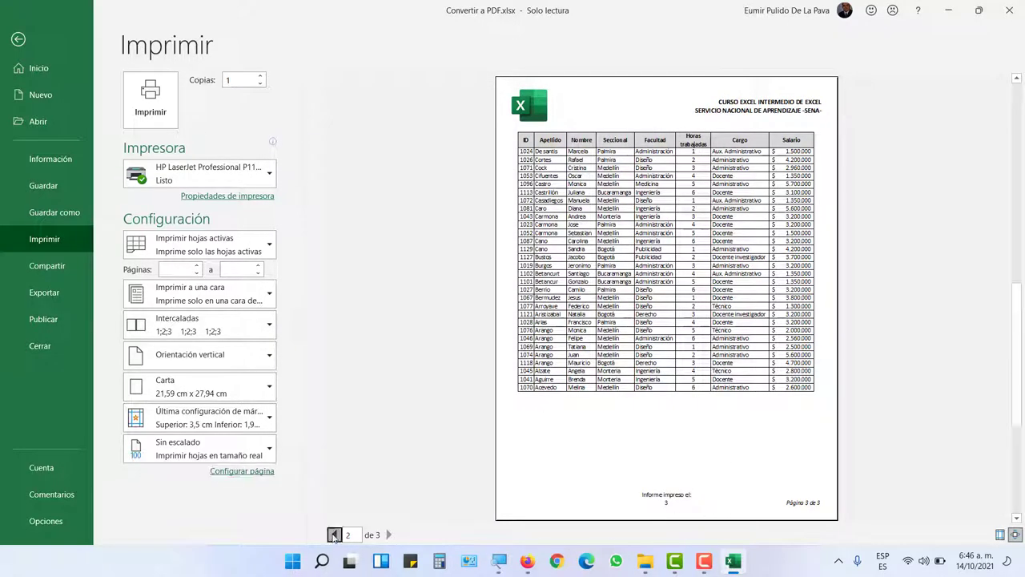
left_click(334, 535)
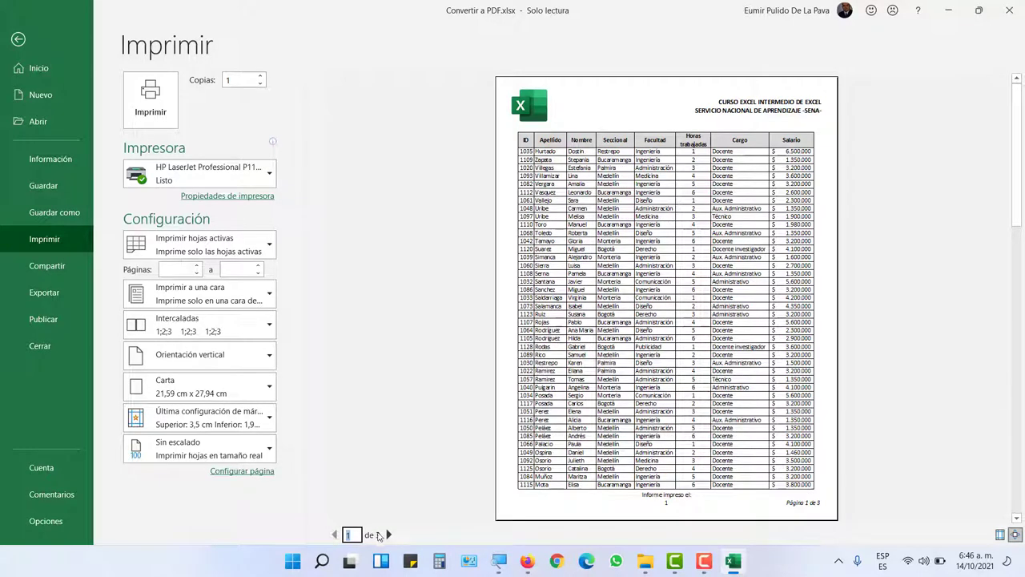
left_click(389, 534)
left_click(389, 534)
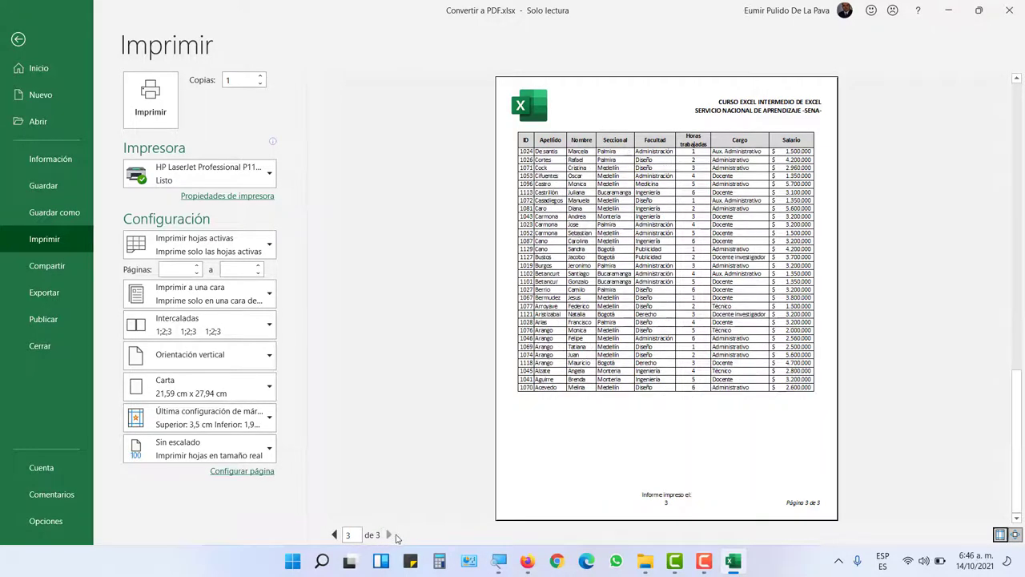
left_click(48, 214)
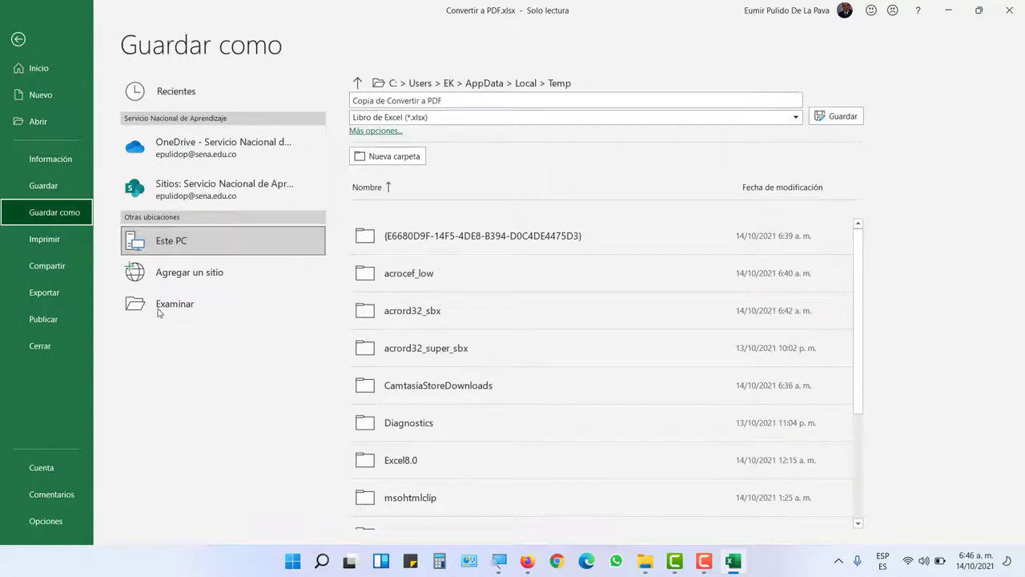
Export the workbook as PDF to Escritorio, overwriting the existing Base de datos.pdf.
left_click(160, 304)
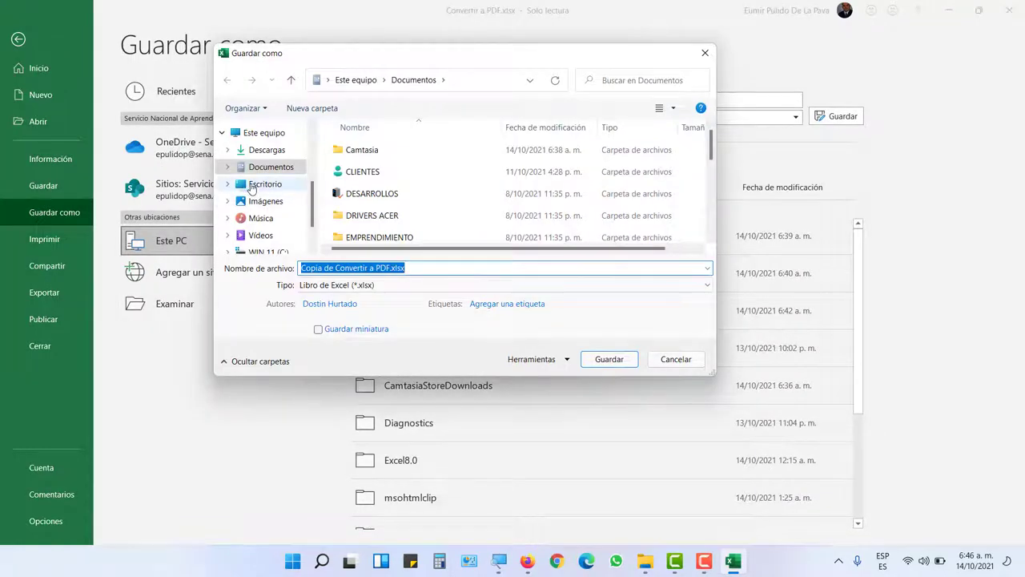
left_click(252, 186)
left_click(362, 285)
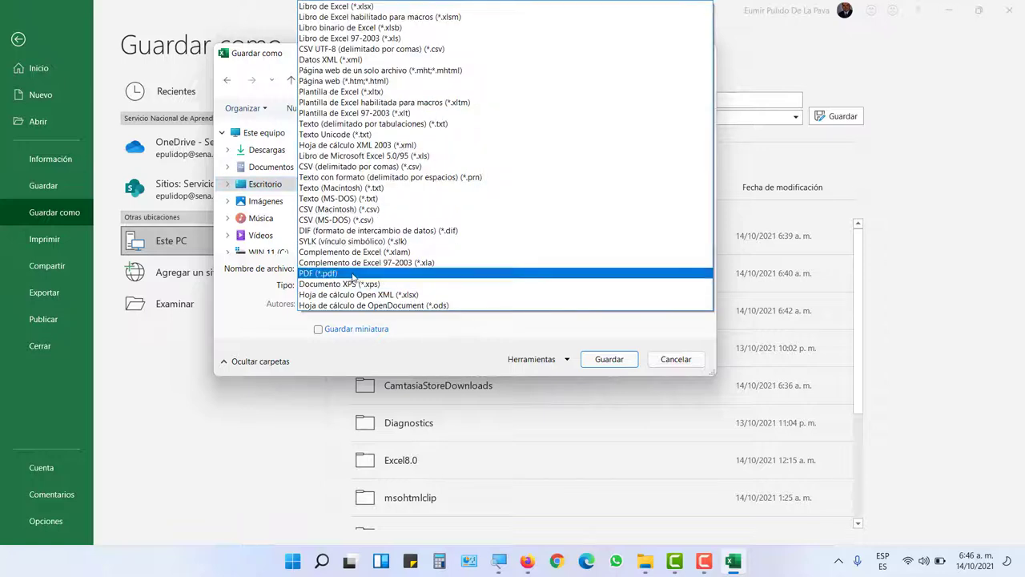
left_click(317, 275)
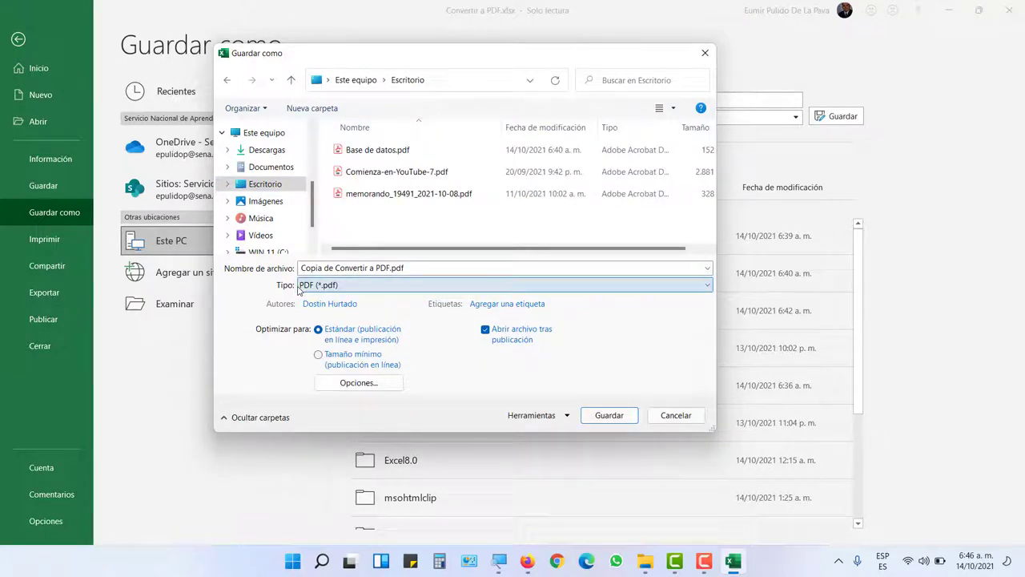
left_click(421, 268)
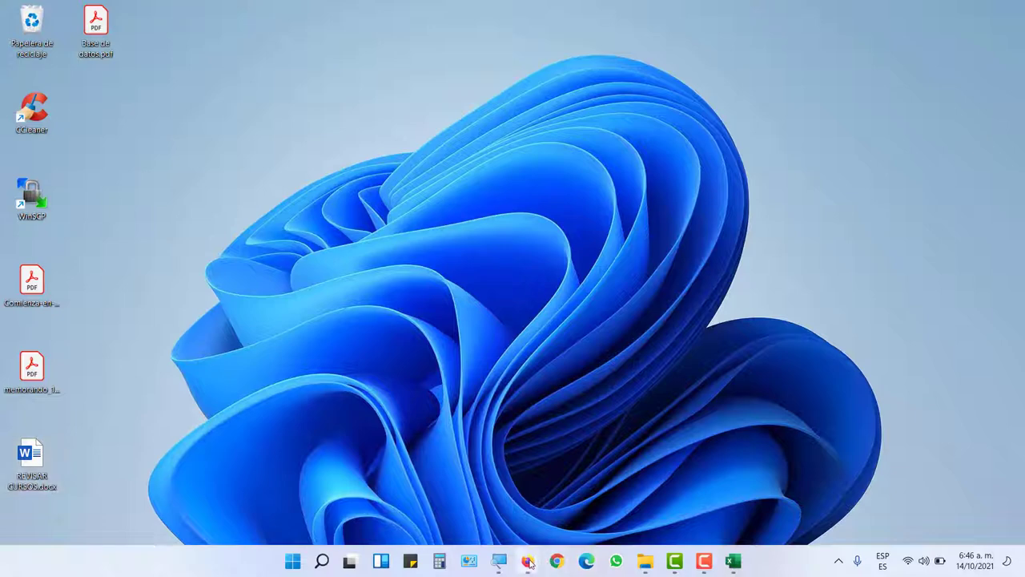
mouse_move(527, 561)
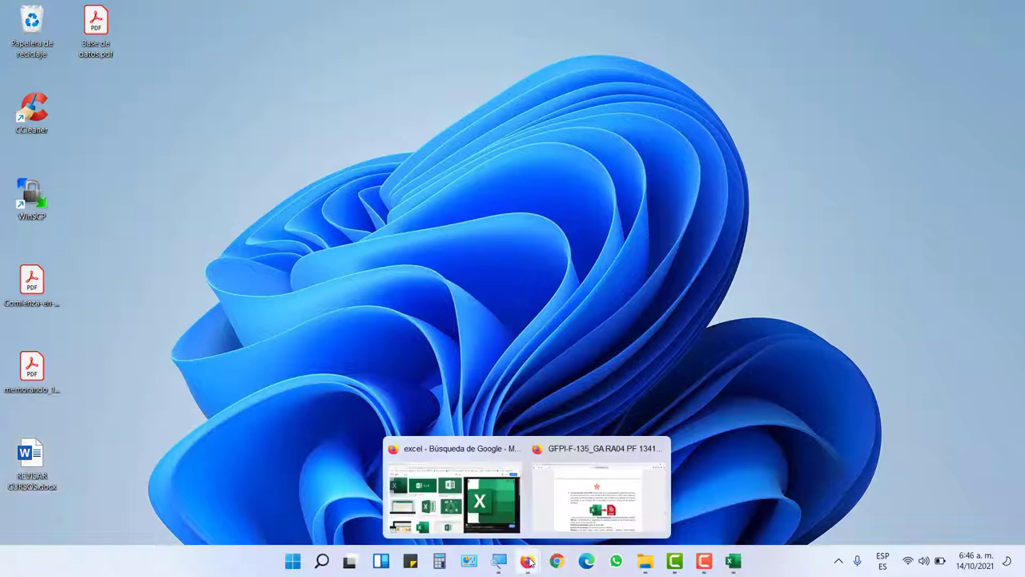
left_click(732, 560)
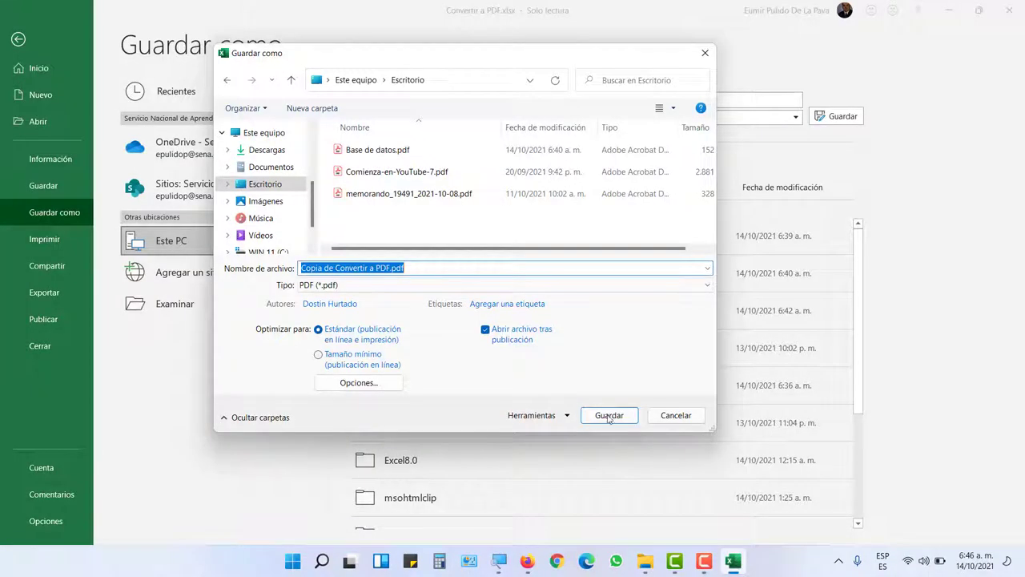
left_click(393, 152)
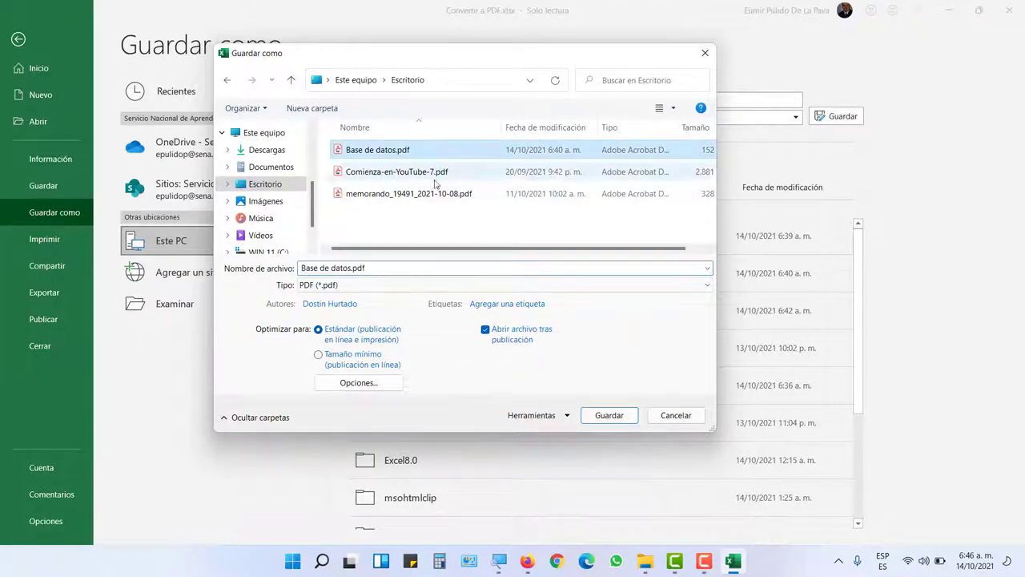
left_click(603, 419)
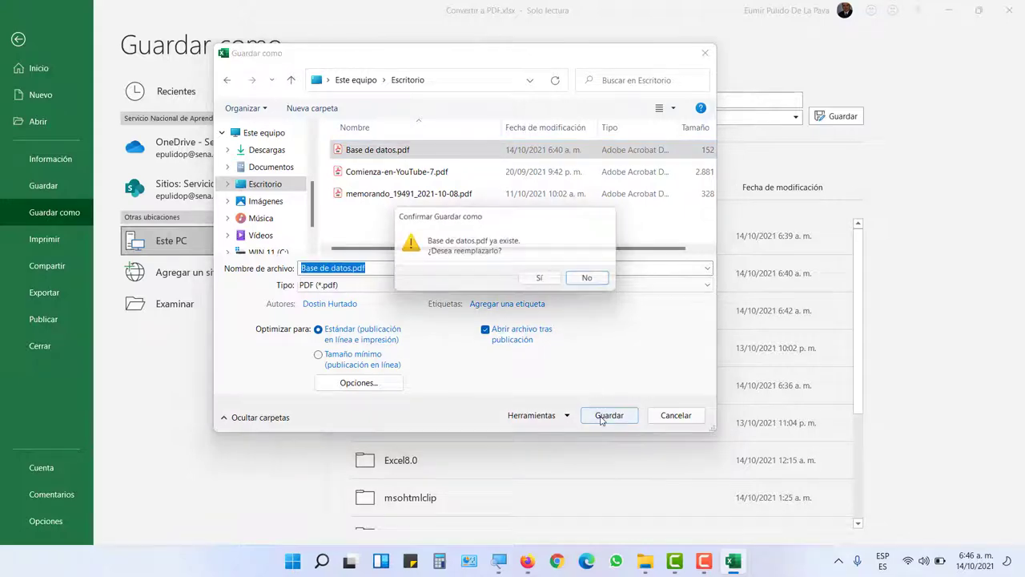
left_click(549, 284)
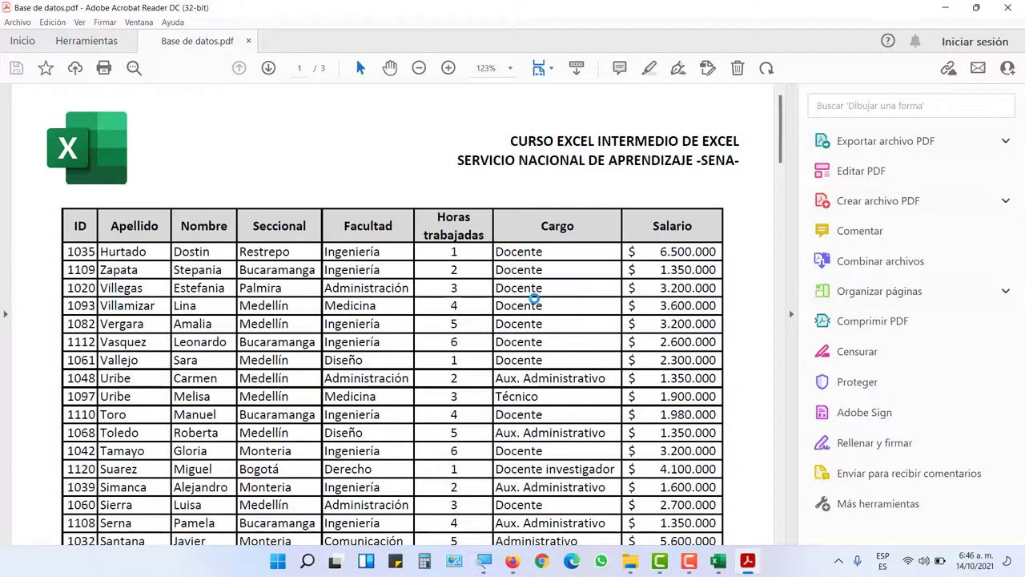
Hide the tools pane, scroll through all three PDF pages checking header and footer, then close Acrobat.
left_click(792, 315)
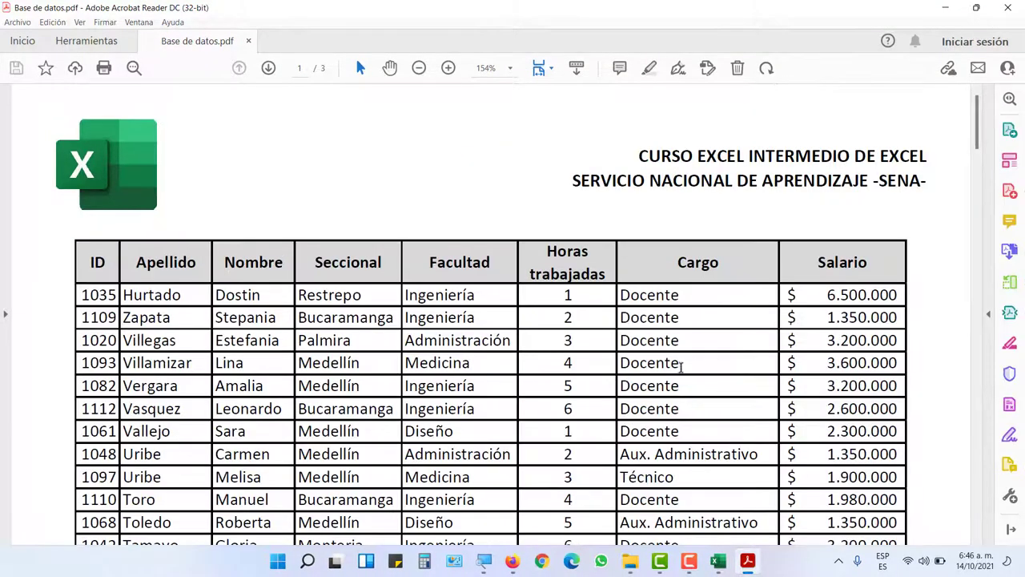
scroll(672, 372, "down", 5)
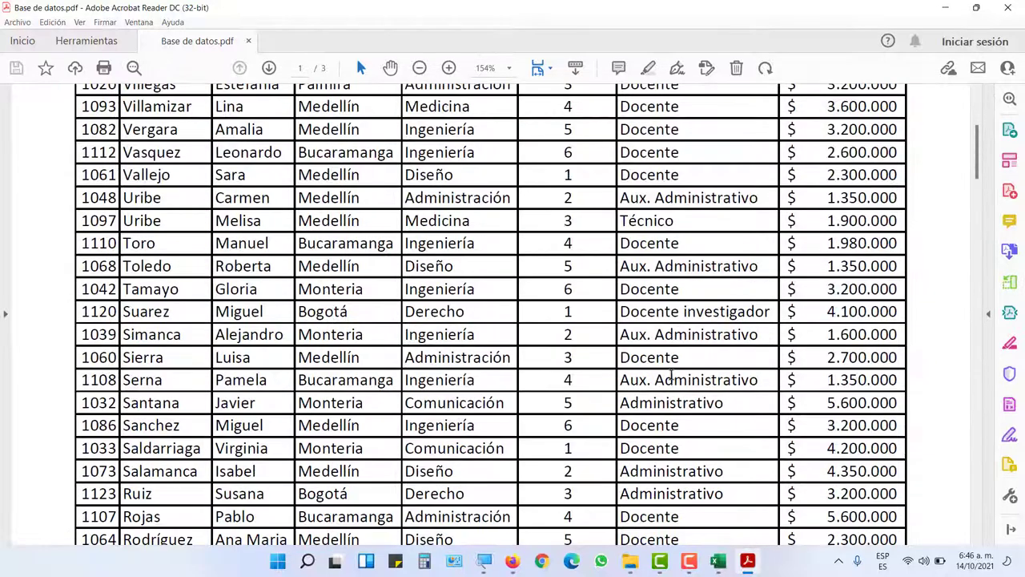
scroll(672, 374, "down", 5)
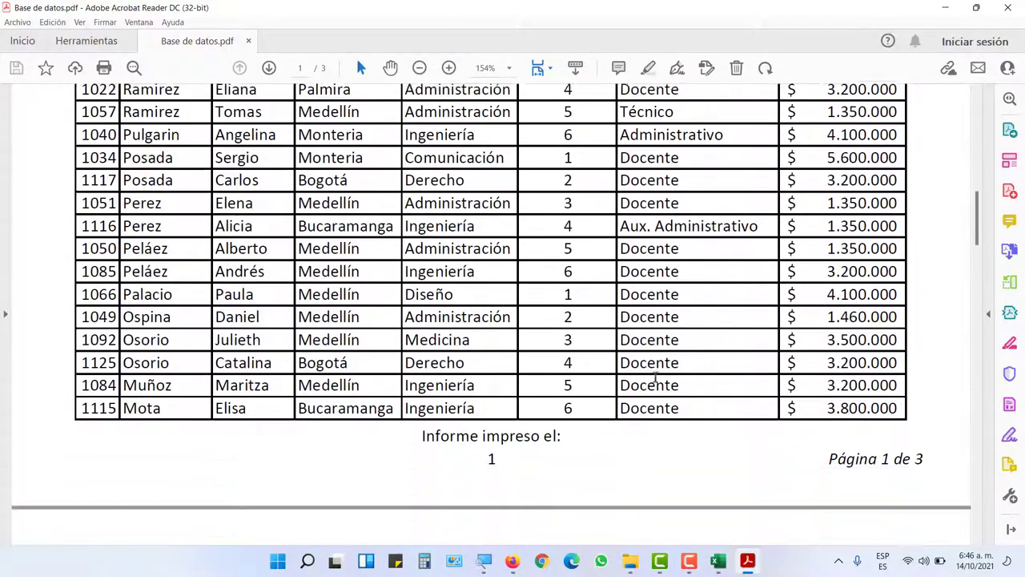
scroll(654, 383, "down", 1)
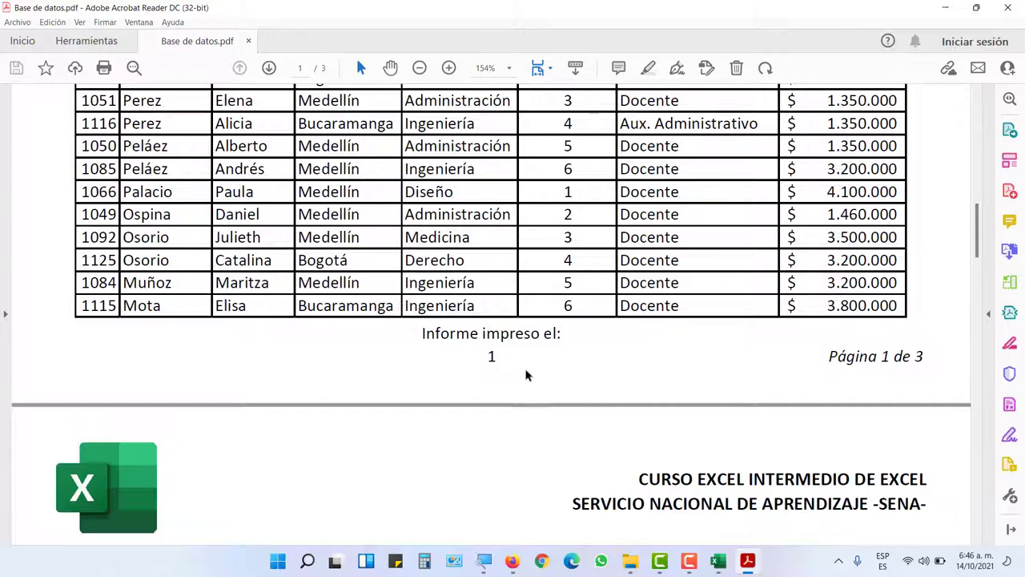
scroll(532, 389, "down", 3)
scroll(543, 409, "down", 3)
scroll(551, 433, "down", 3)
scroll(559, 455, "down", 3)
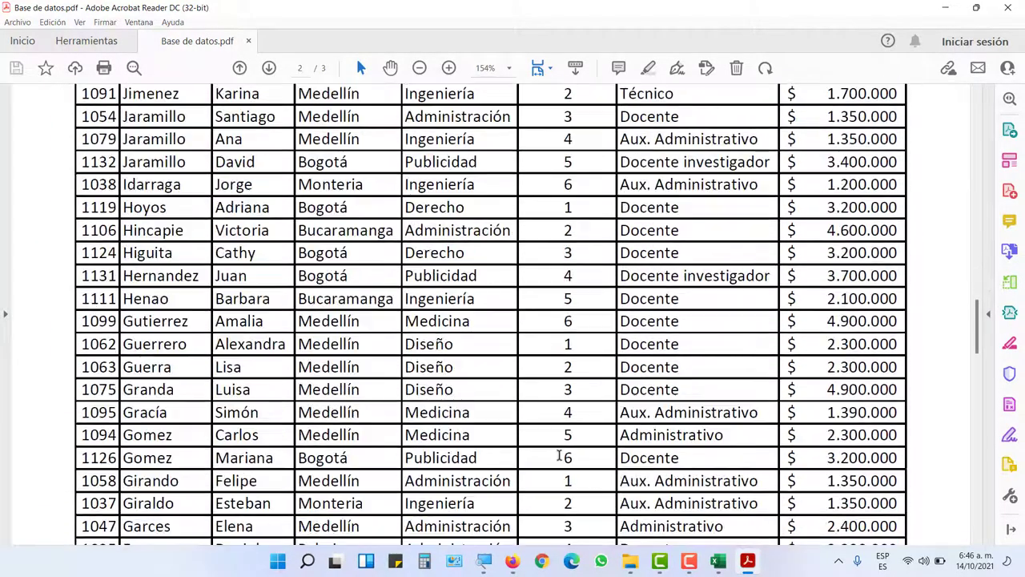
scroll(559, 457, "down", 3)
scroll(559, 458, "down", 3)
scroll(559, 459, "down", 1)
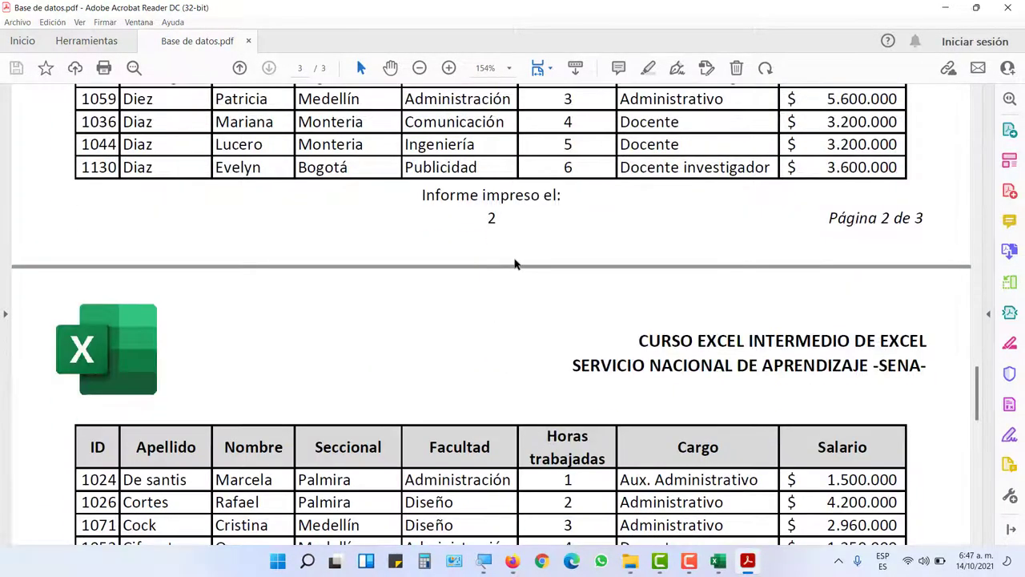
scroll(515, 321, "down", 3)
scroll(505, 433, "down", 3)
scroll(520, 449, "down", 3)
scroll(526, 454, "down", 1)
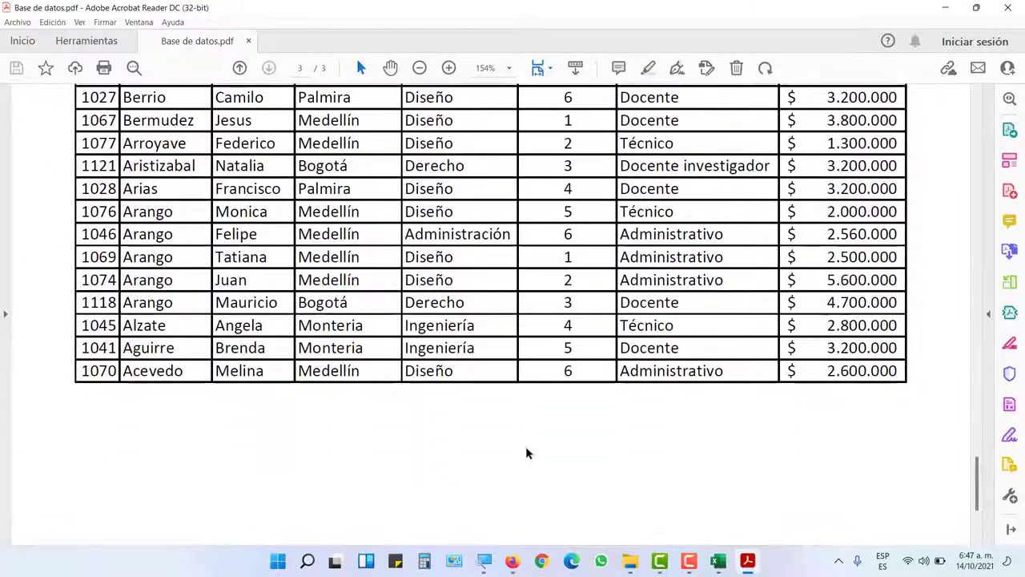
scroll(526, 453, "down", 3)
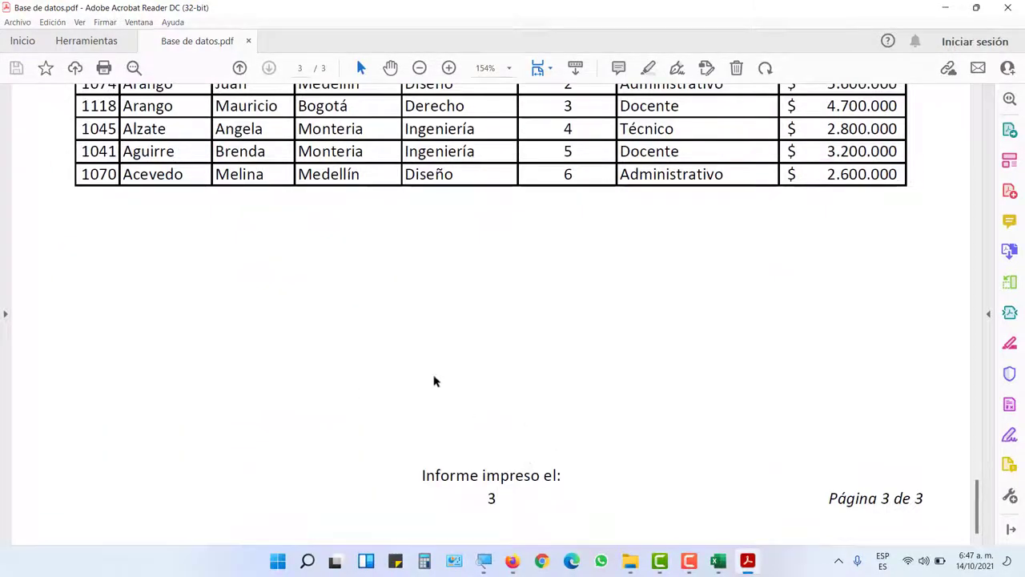
scroll(419, 344, "up", 3)
scroll(392, 364, "up", 3)
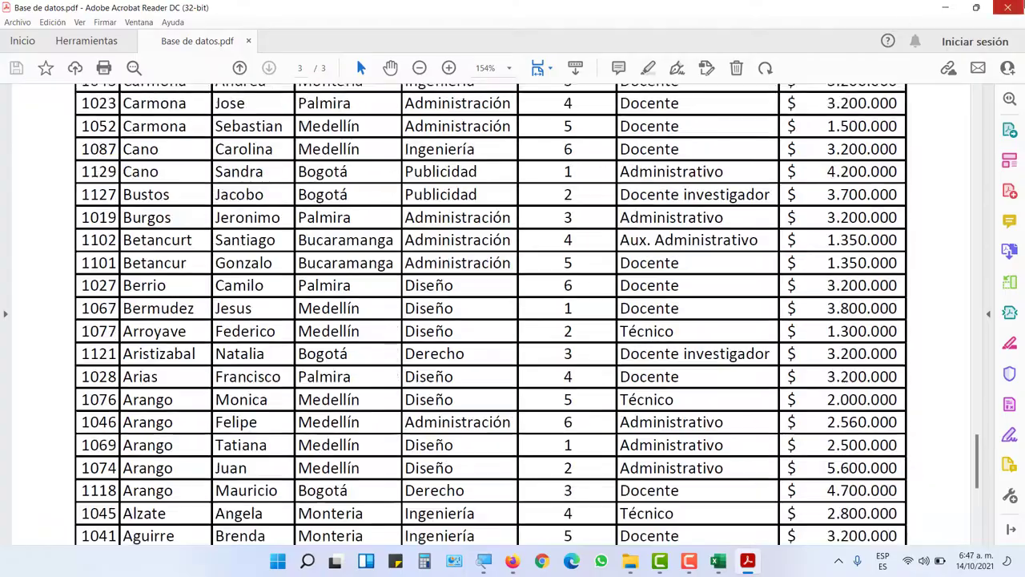
left_click(1008, 7)
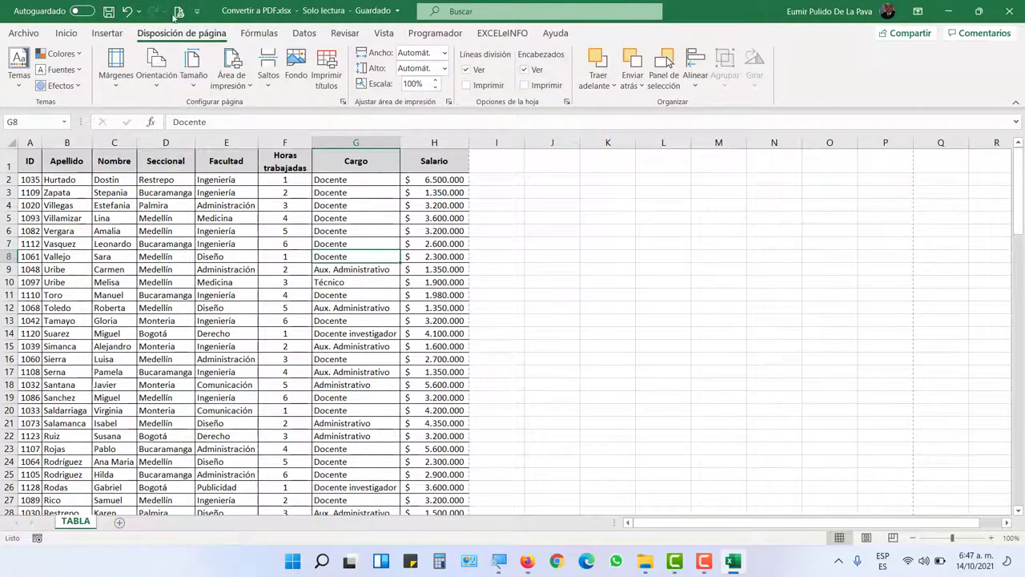
Replace the centre footer's page number code with the date, showing 'Informe impreso el: 14/10/2021'.
left_click(180, 11)
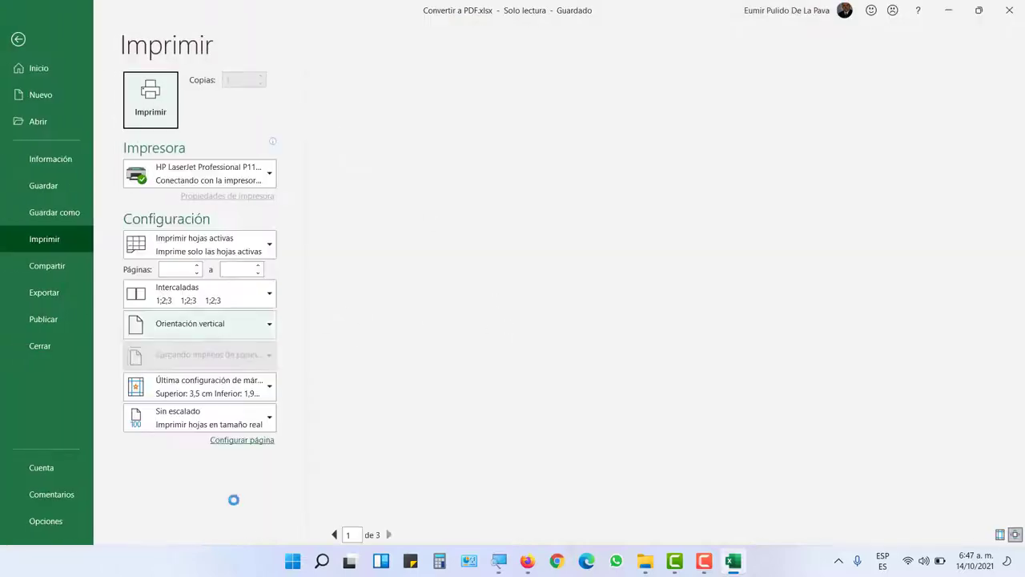
left_click(242, 471)
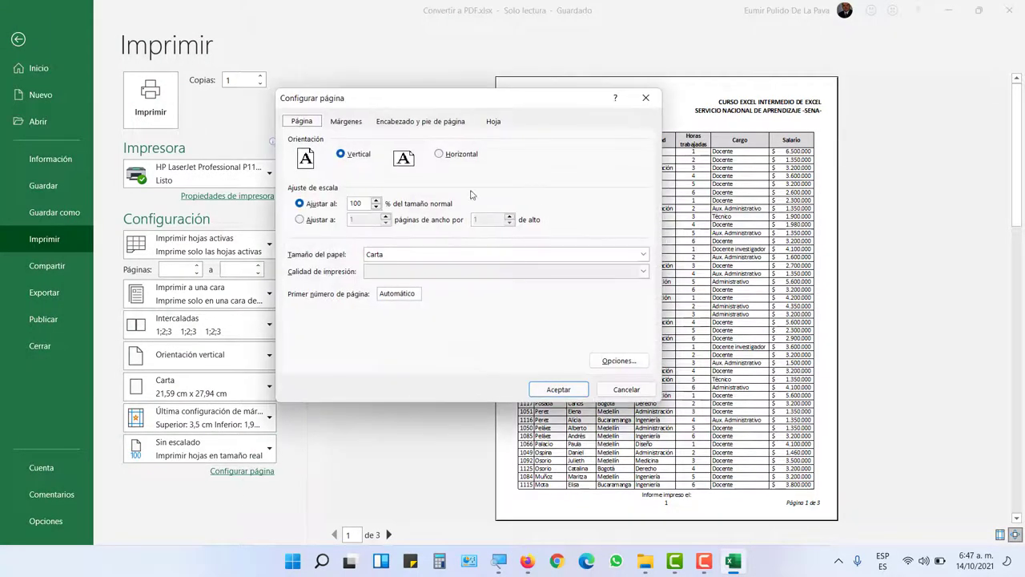
left_click(409, 122)
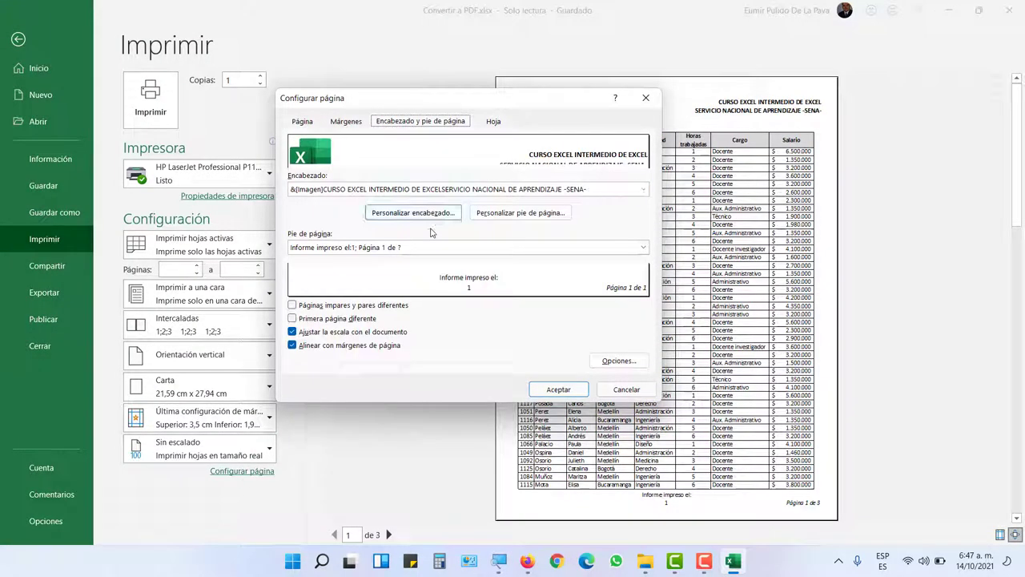
left_click(519, 211)
left_click_drag(446, 299, 497, 299)
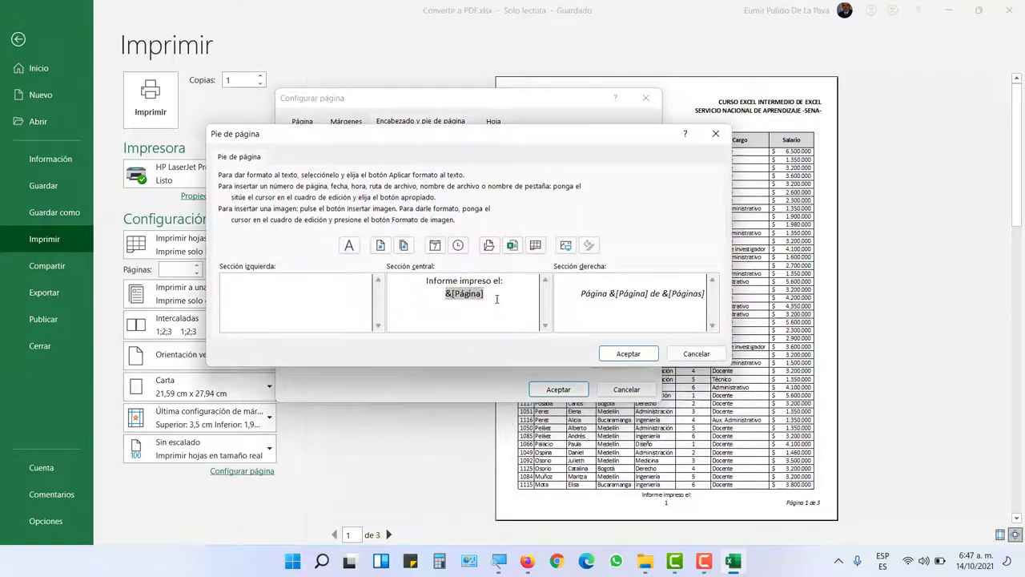
left_click(435, 245)
left_click(623, 354)
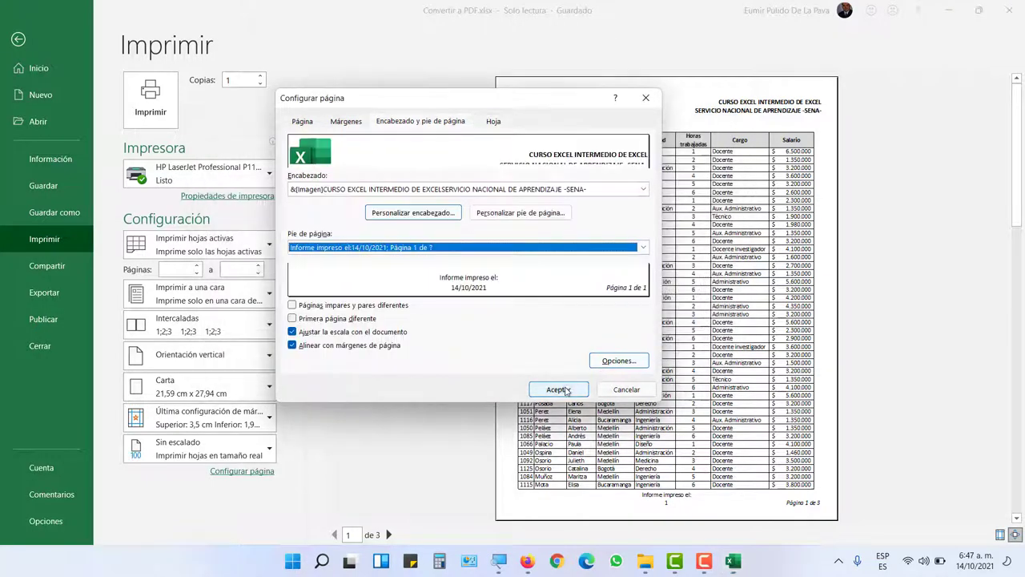
left_click(559, 389)
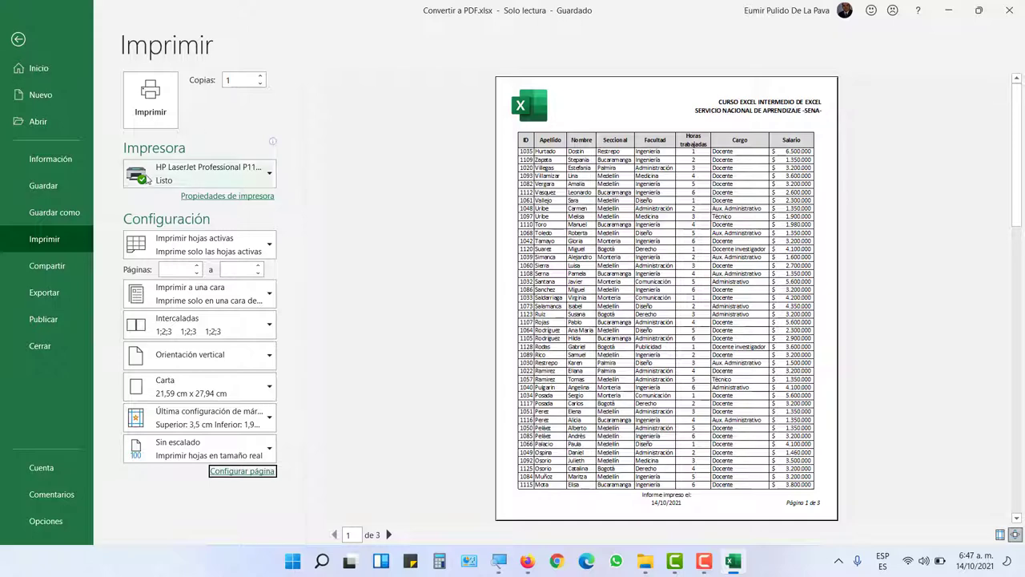
Save the workbook as a PDF on the Desktop, overwriting the existing Base de datos.pdf.
left_click(57, 214)
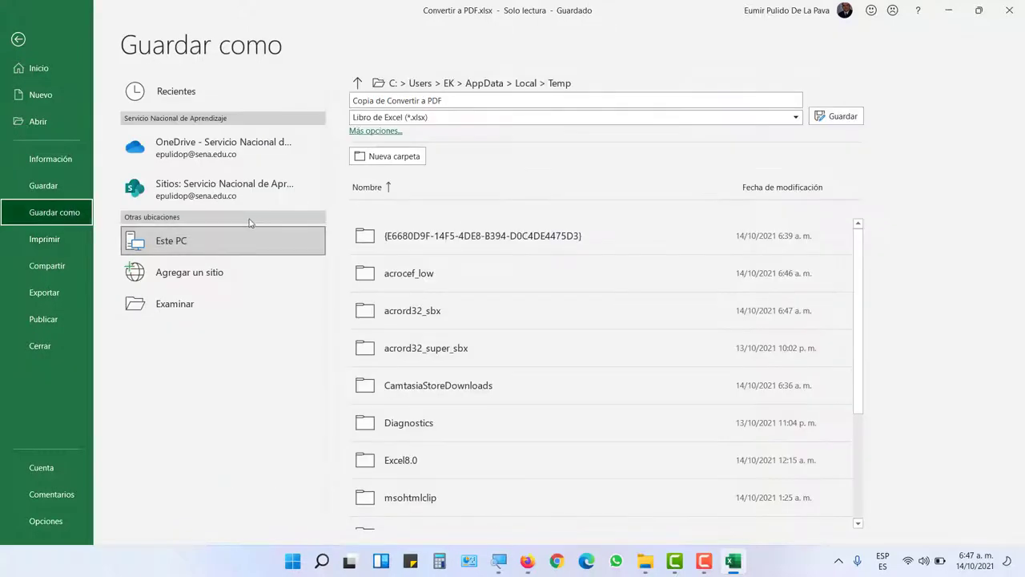
left_click(172, 308)
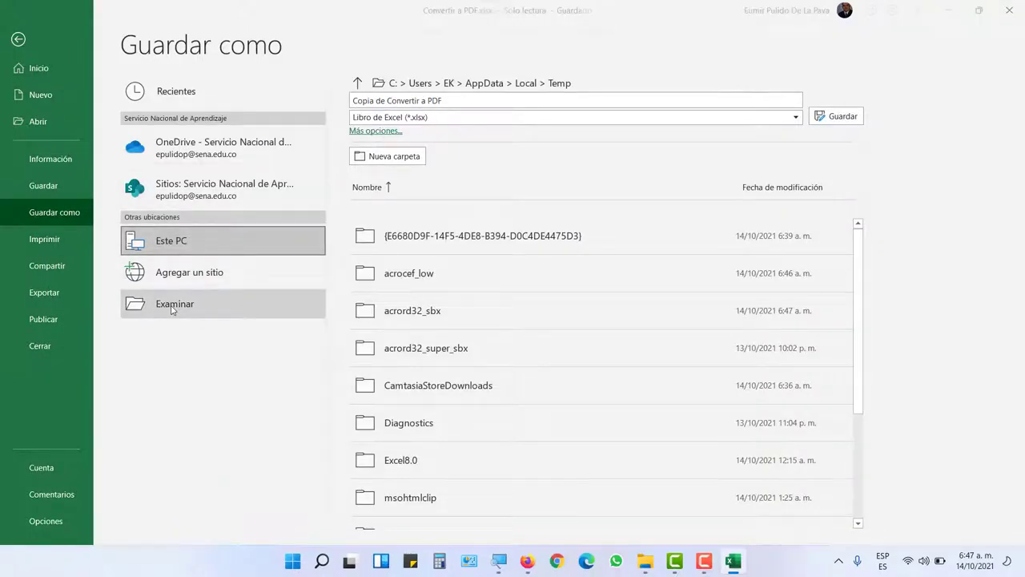
left_click(258, 185)
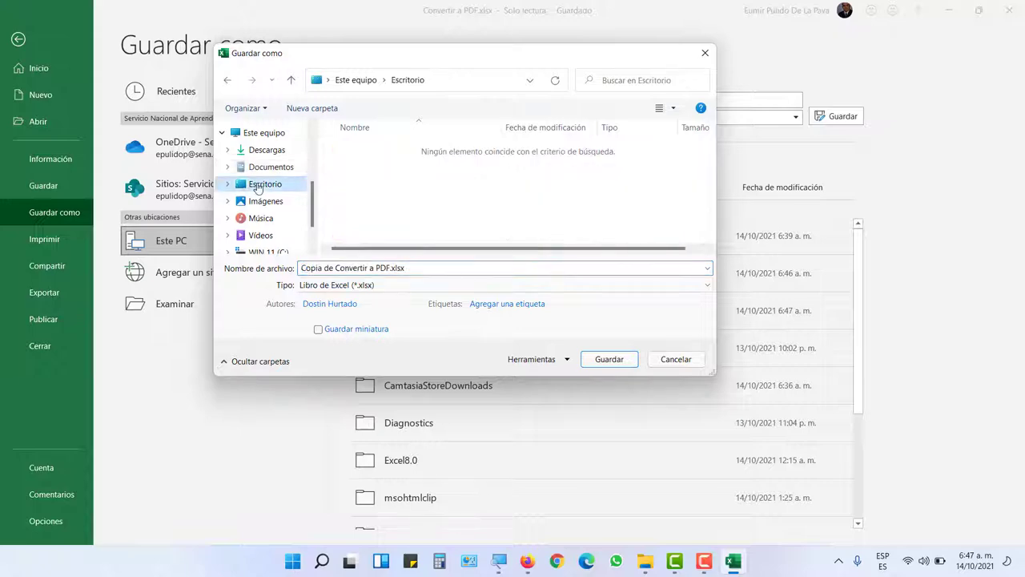
left_click(345, 285)
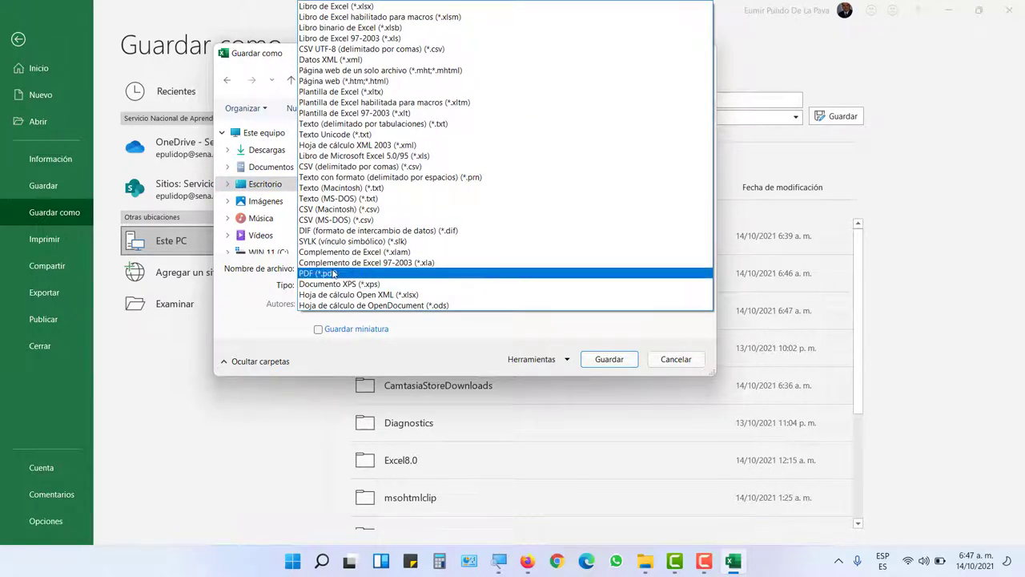
left_click(344, 274)
left_click(385, 150)
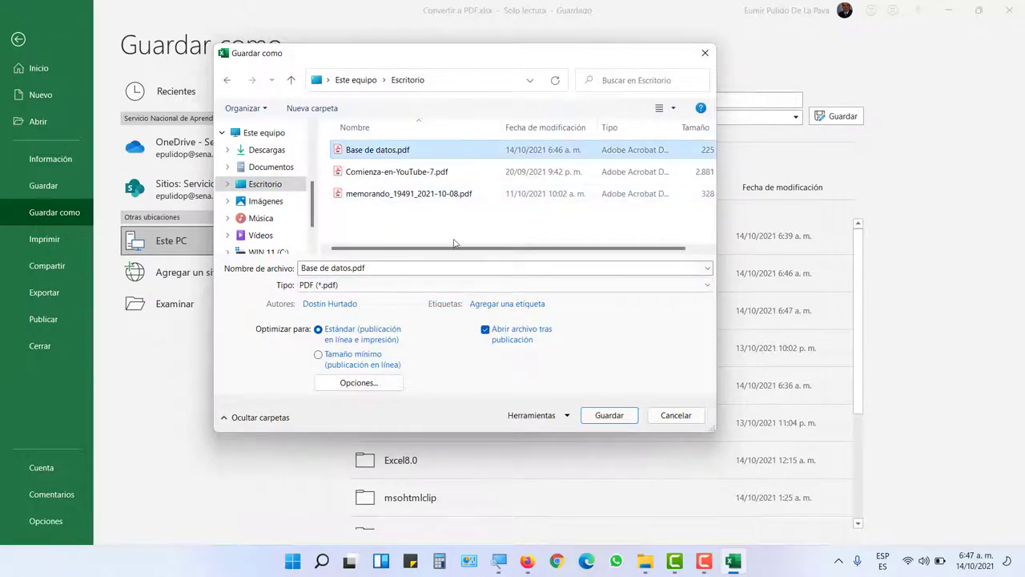
left_click(606, 417)
left_click(543, 279)
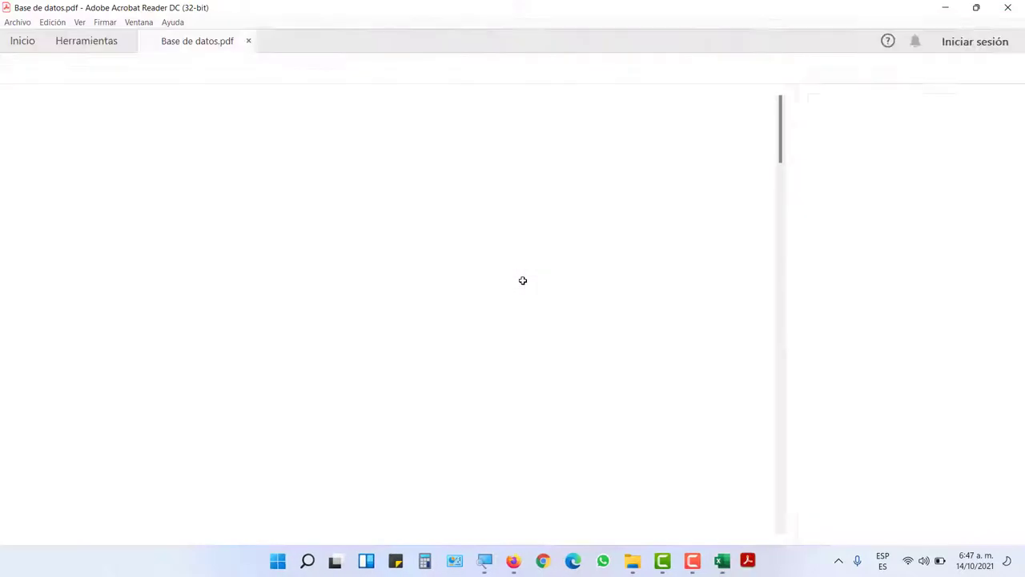
Scroll through all three pages of Base de datos.pdf and collapse the Tools pane.
scroll(579, 313, "down", 3)
scroll(579, 394, "down", 5)
scroll(585, 402, "down", 5)
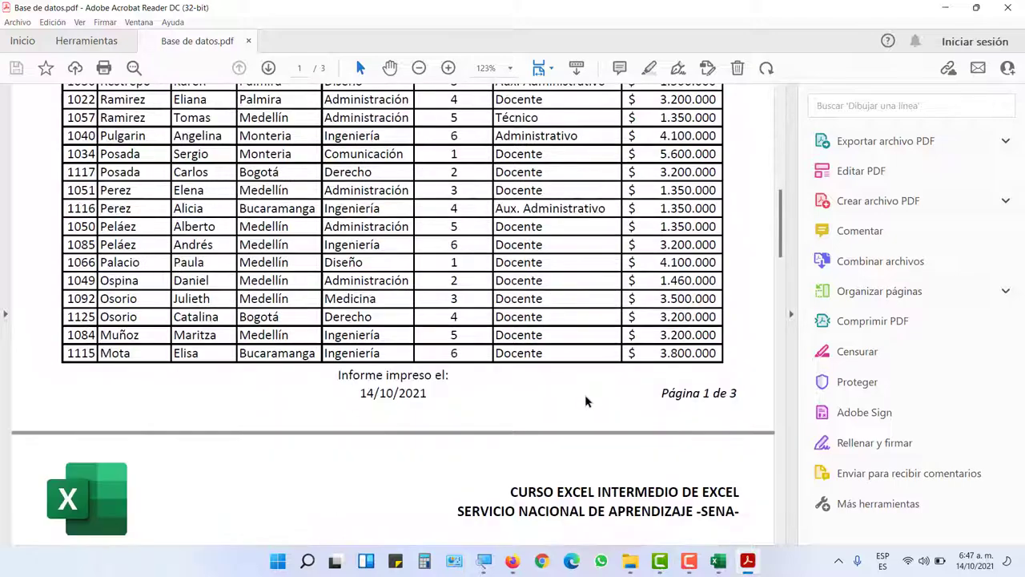
scroll(577, 368, "down", 1)
scroll(570, 344, "down", 4)
scroll(556, 401, "down", 4)
scroll(545, 414, "down", 3)
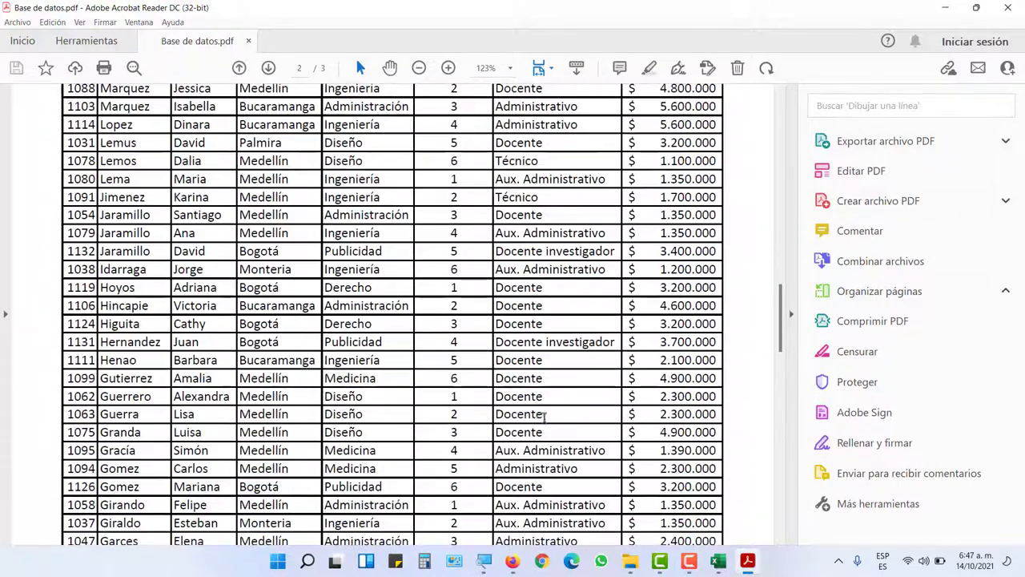
scroll(546, 417, "down", 5)
scroll(549, 421, "down", 4)
scroll(555, 439, "down", 4)
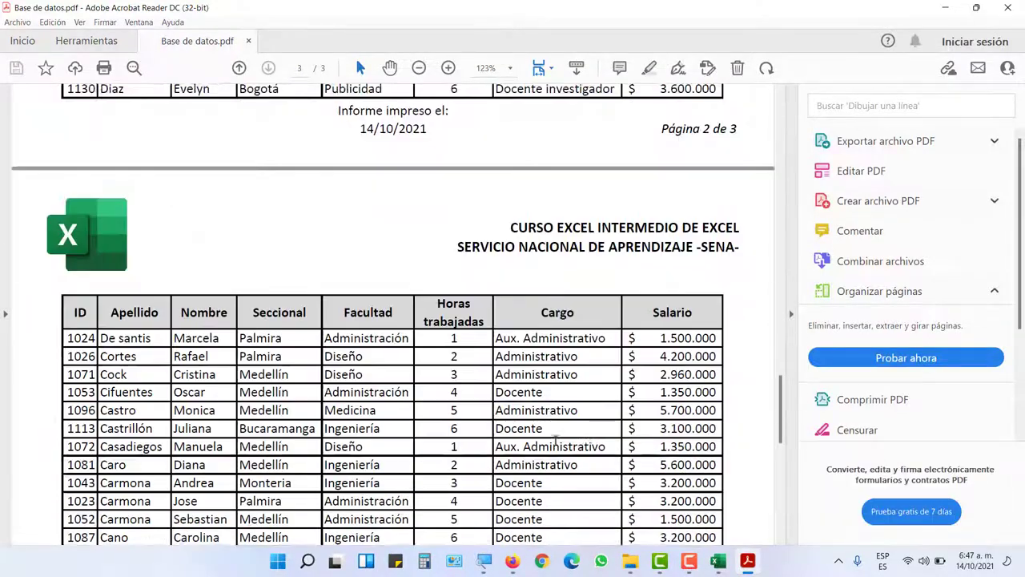
scroll(555, 439, "down", 4)
scroll(549, 449, "down", 5)
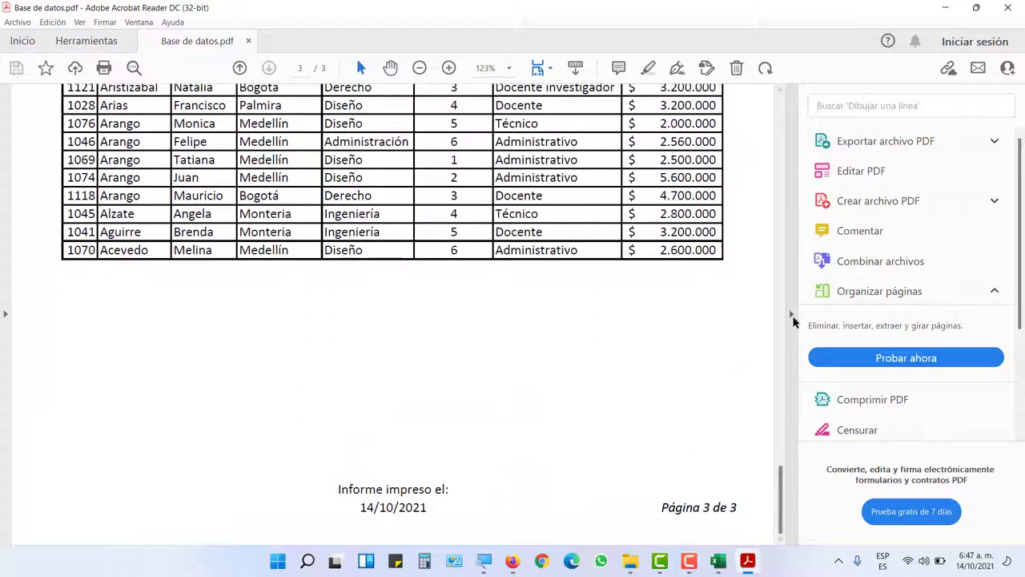
left_click(790, 317)
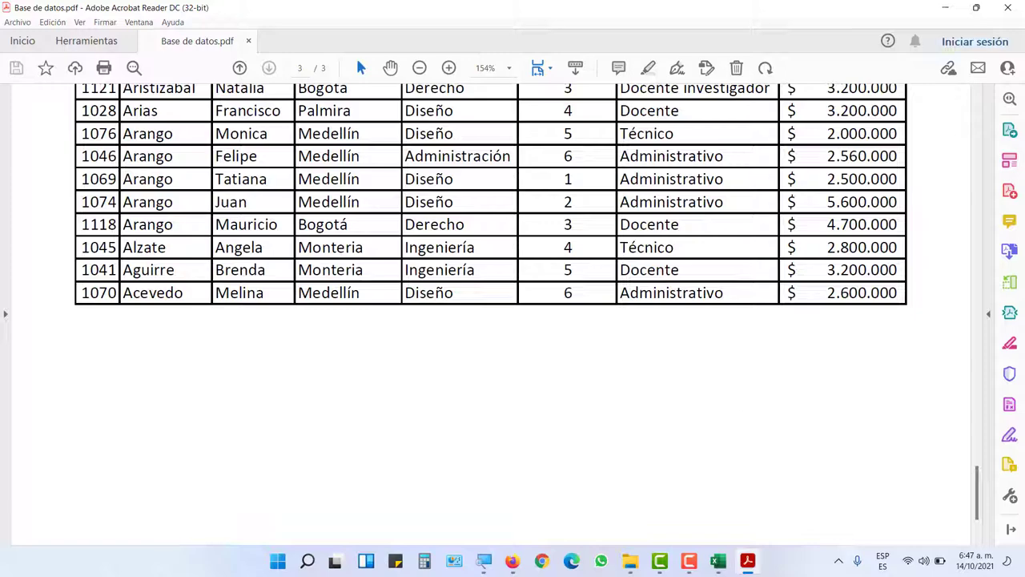
Close Acrobat Reader, then close the Excel workbook without saving changes.
left_click(1008, 8)
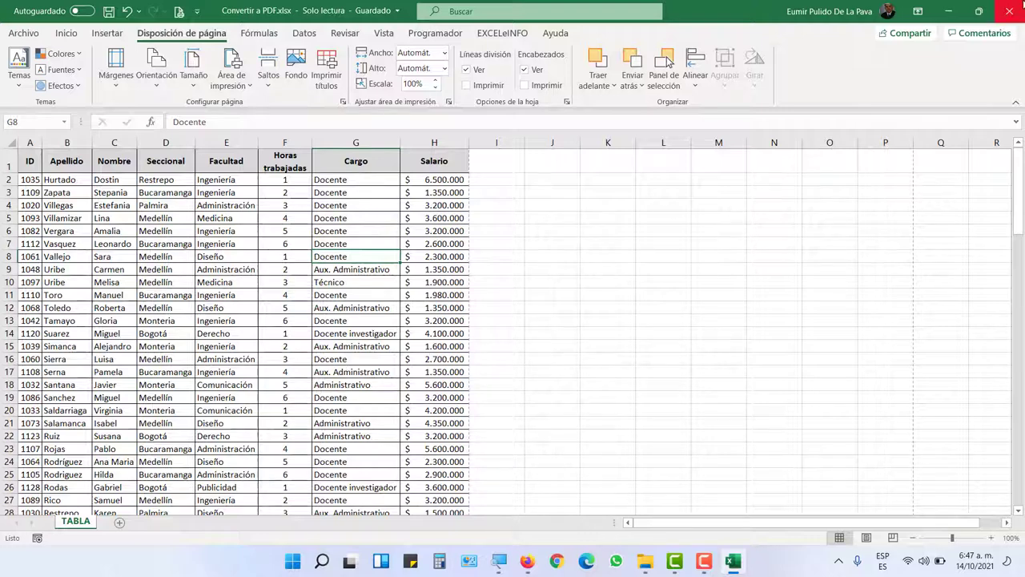
left_click(1007, 12)
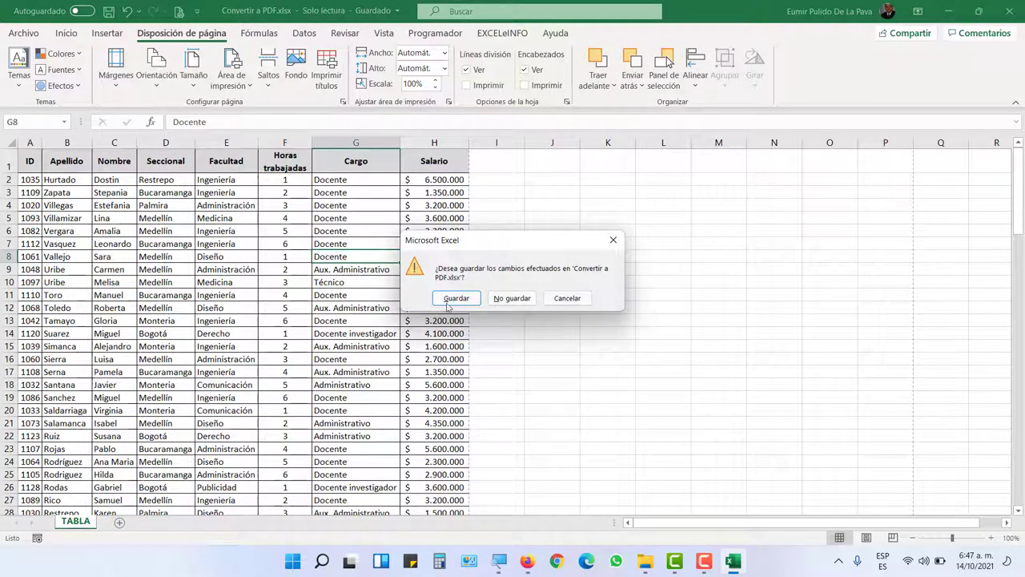
left_click(517, 296)
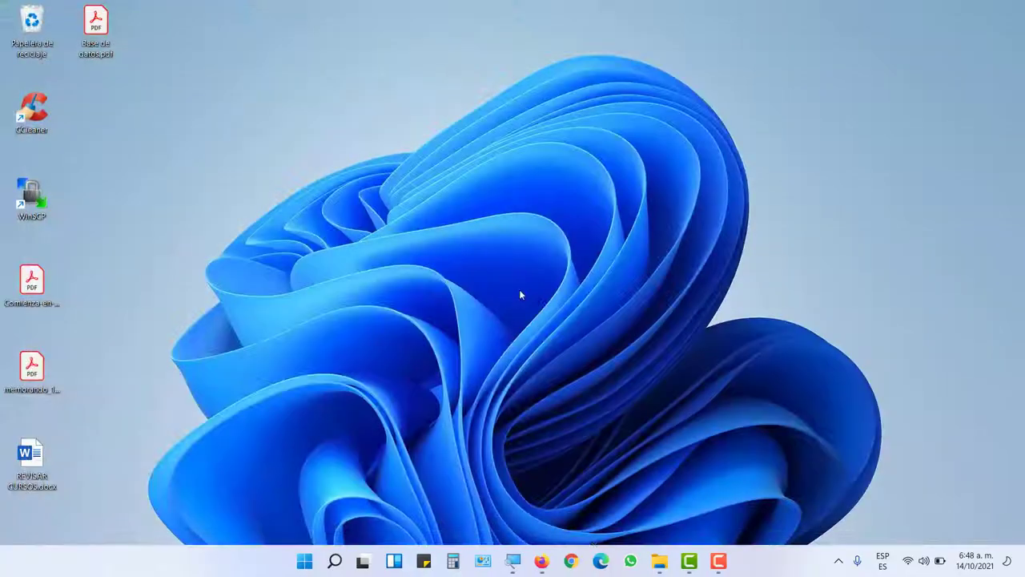
In the course guide PDF, select the name 'Convertir varias hojas en un solo PDF'.
left_click(545, 564)
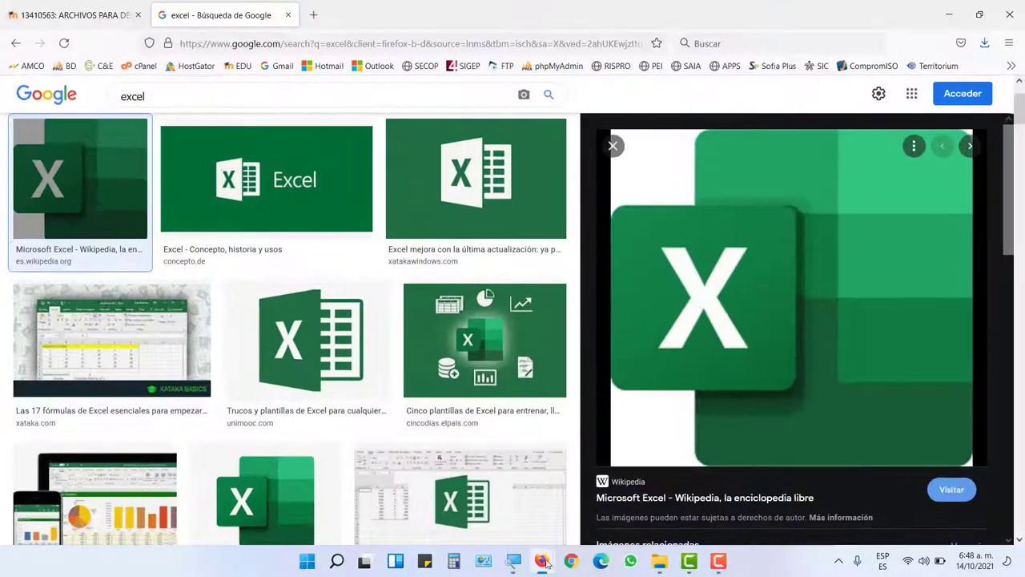
mouse_move(543, 563)
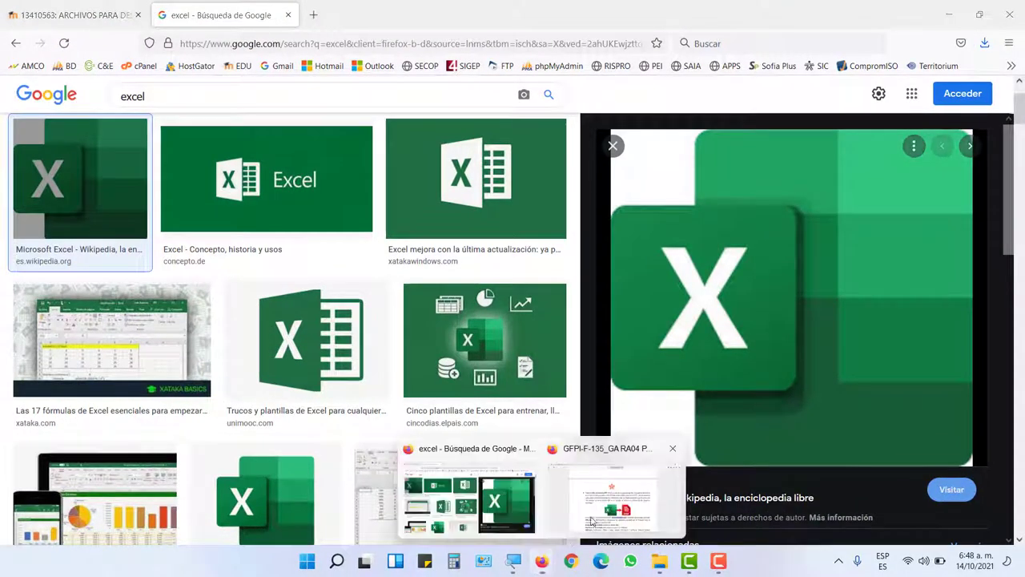
left_click(584, 493)
left_click_drag(617, 437, 729, 435)
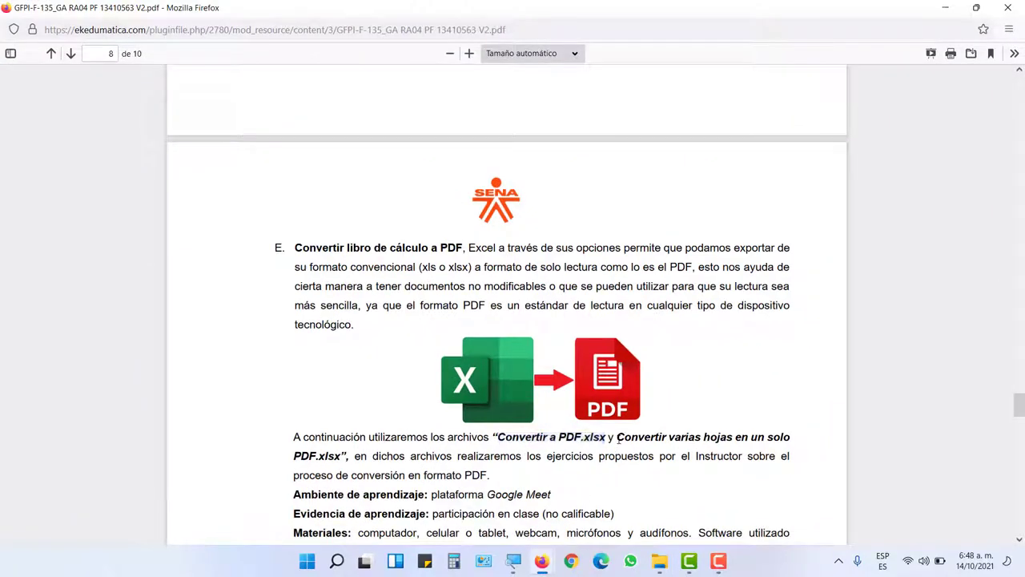
left_click_drag(535, 437, 318, 455)
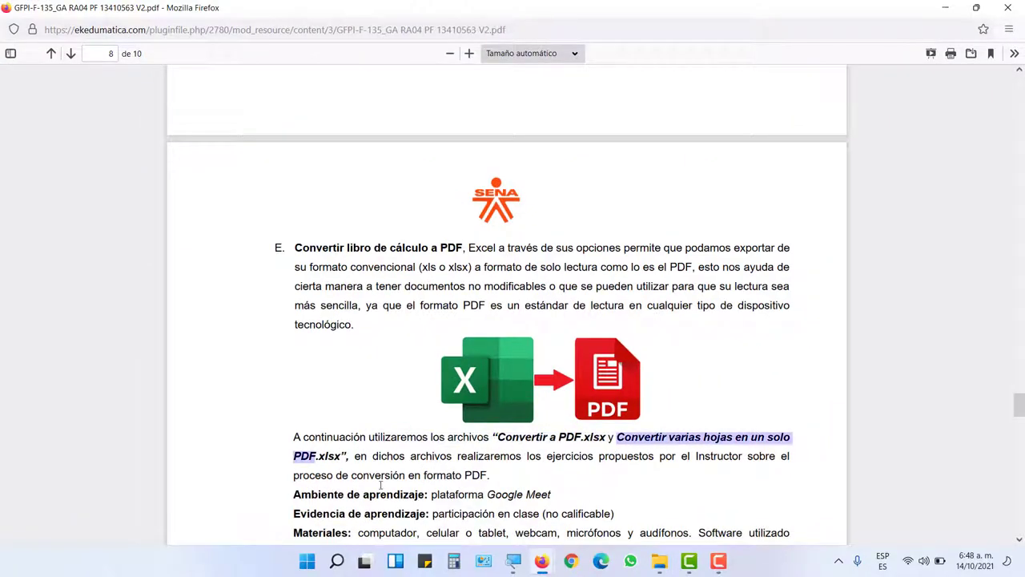
On the course files tab, open Convertir varias hojas en un solo PDF.xlsx with Excel.
mouse_move(542, 563)
left_click(472, 497)
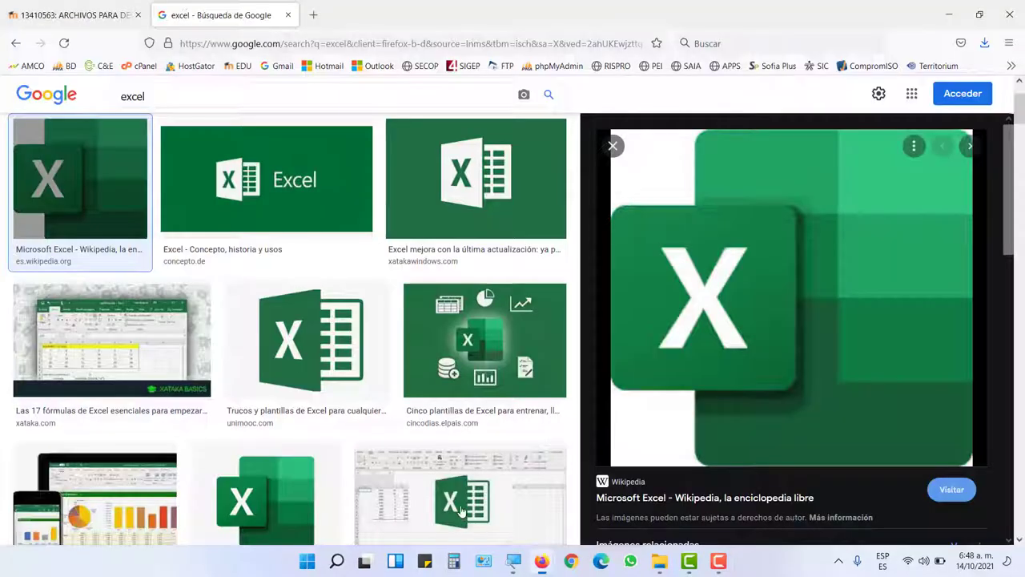
left_click(112, 15)
scroll(379, 395, "down", 3)
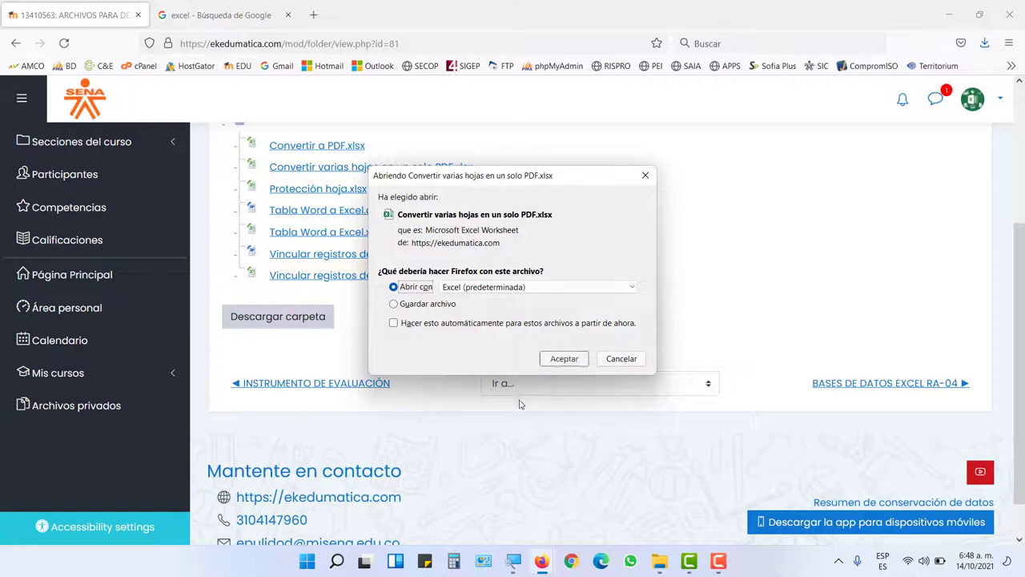
left_click(560, 359)
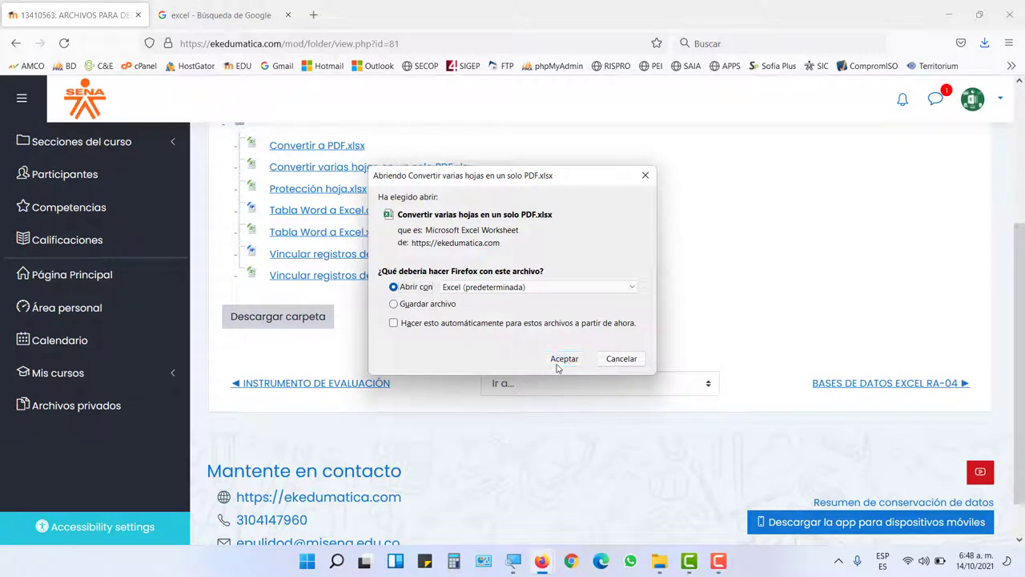
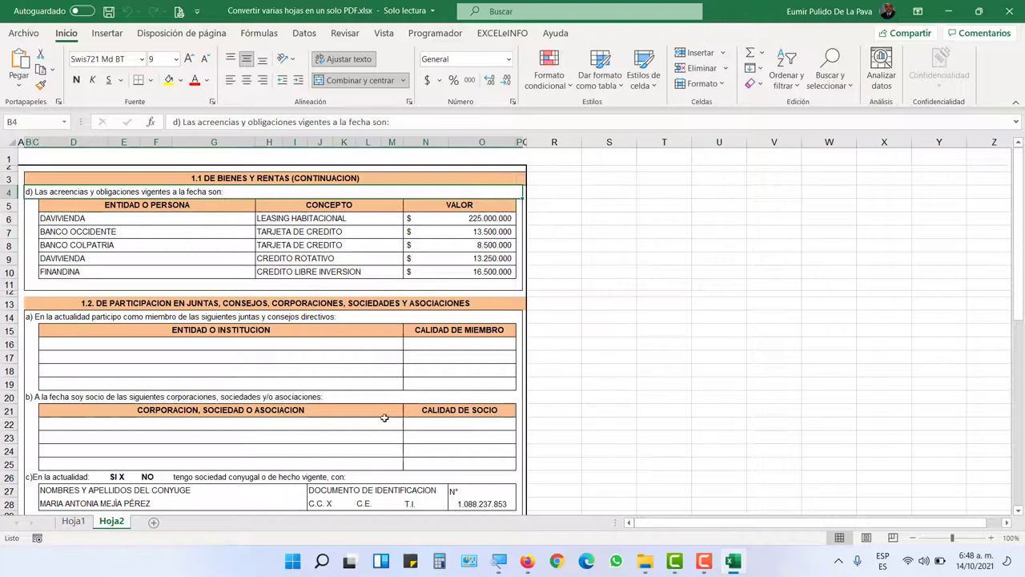
On Hoja1, inspect the PEREIRA municipality entry and the family table's name and ID cells.
left_click(78, 523)
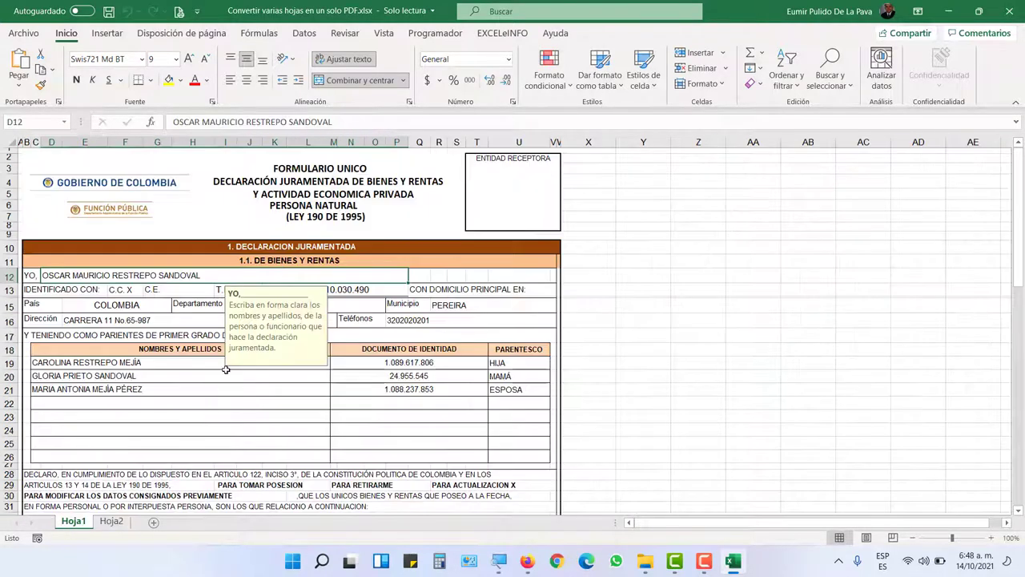
left_click(462, 308)
left_click(250, 377)
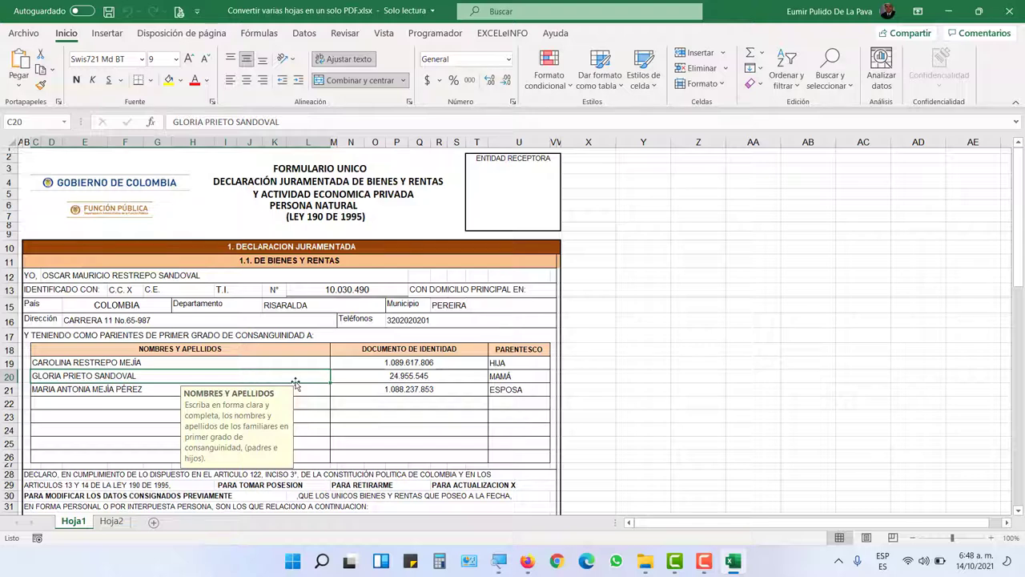
left_click(360, 402)
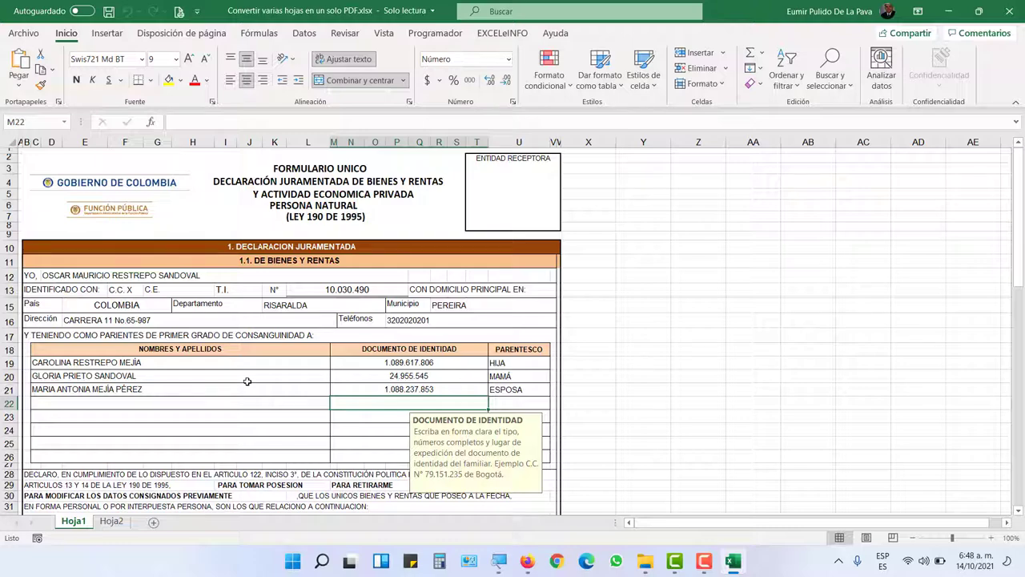
Compare the Hoja2 continuation sheet with the Hoja1 form, scrolling through it and ending on Hoja1.
left_click(103, 523)
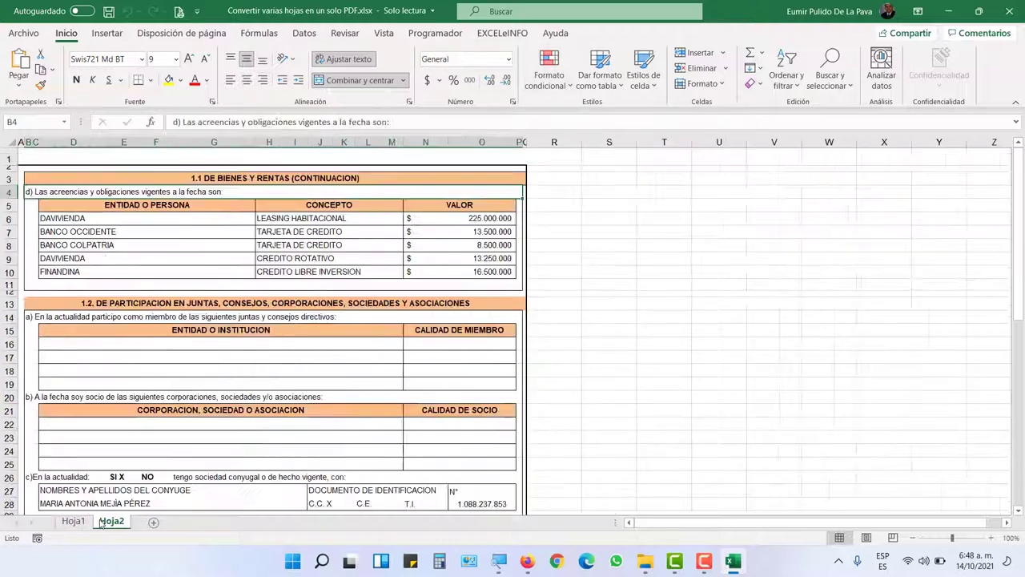
left_click(74, 521)
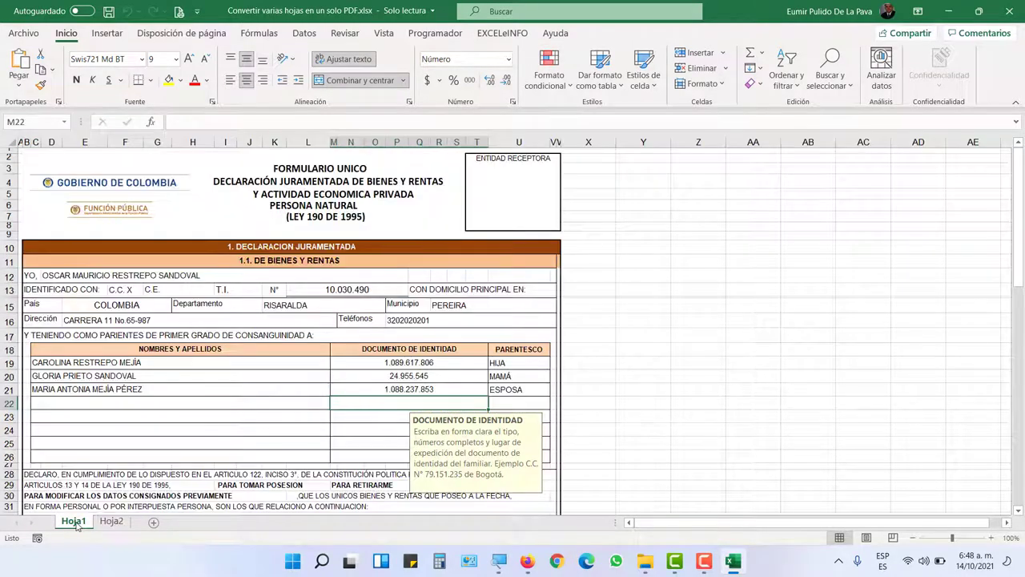
scroll(273, 387, "down", 5)
scroll(336, 402, "down", 5)
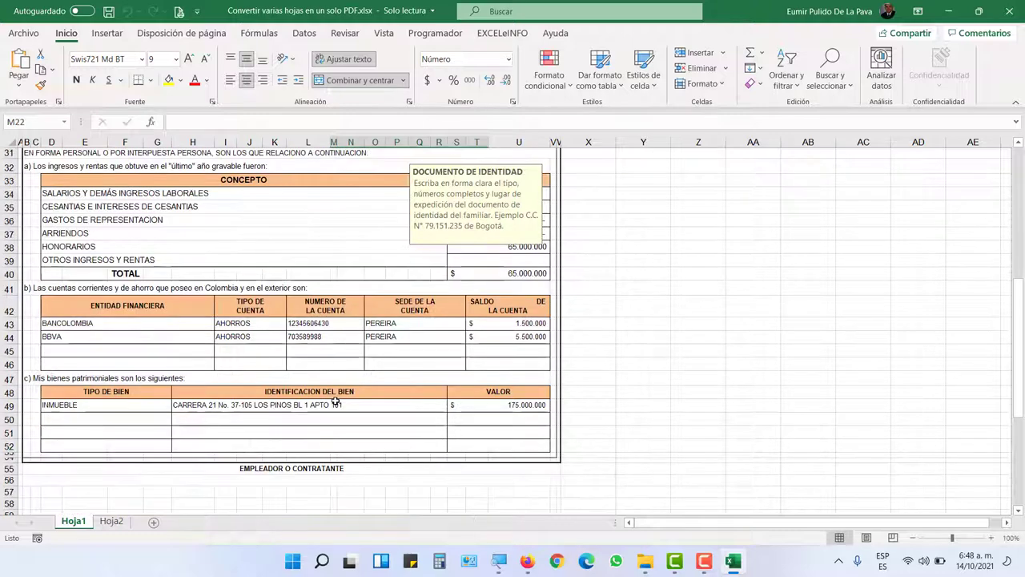
left_click(118, 523)
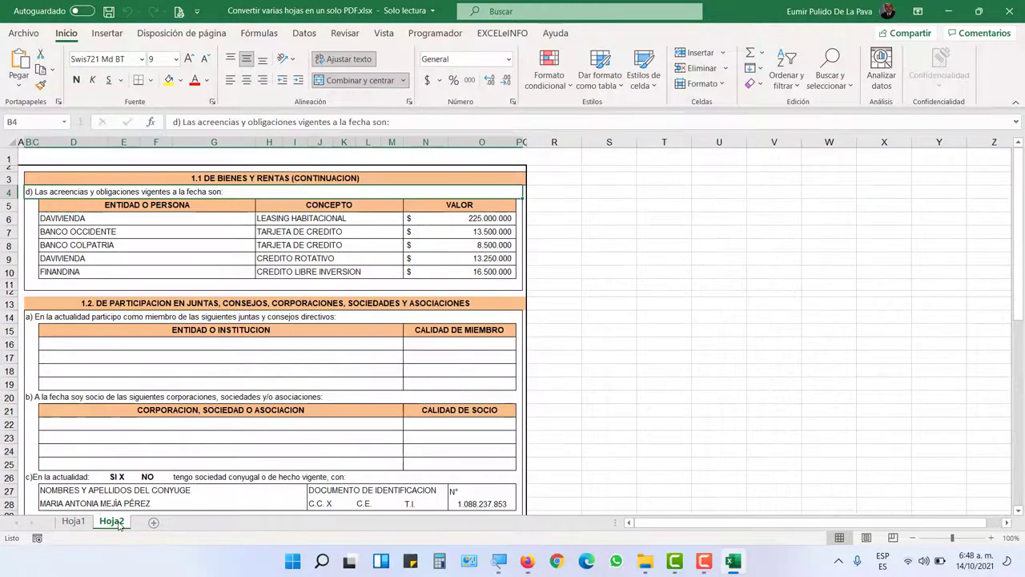
left_click(74, 522)
scroll(266, 365, "up", 1)
scroll(266, 364, "up", 9)
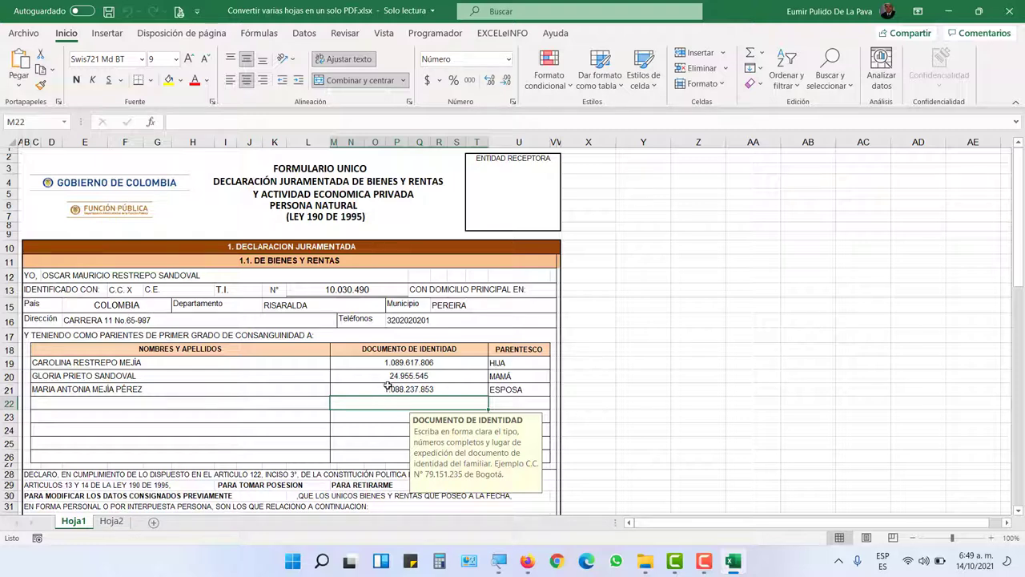
left_click(179, 15)
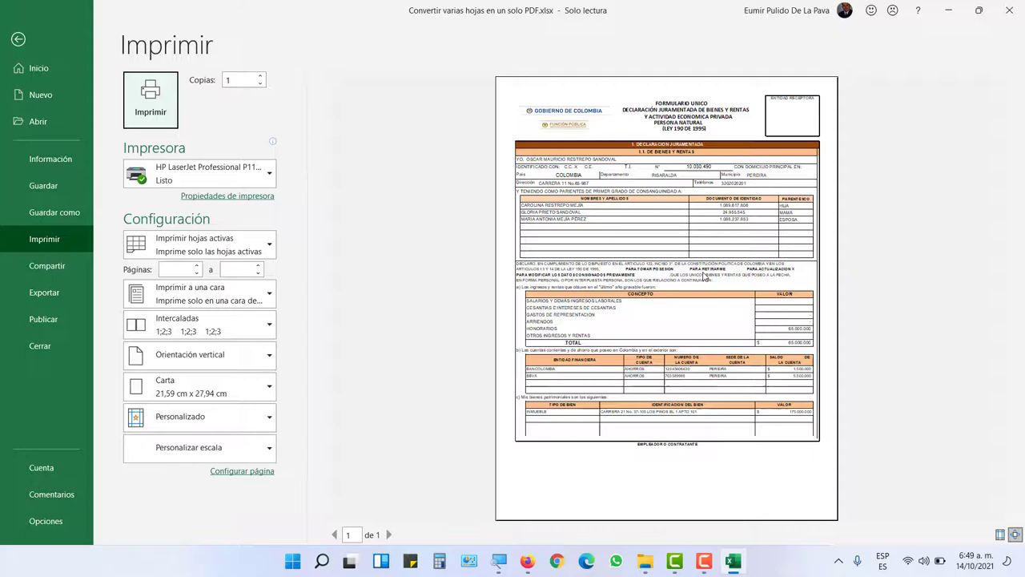
left_click(17, 39)
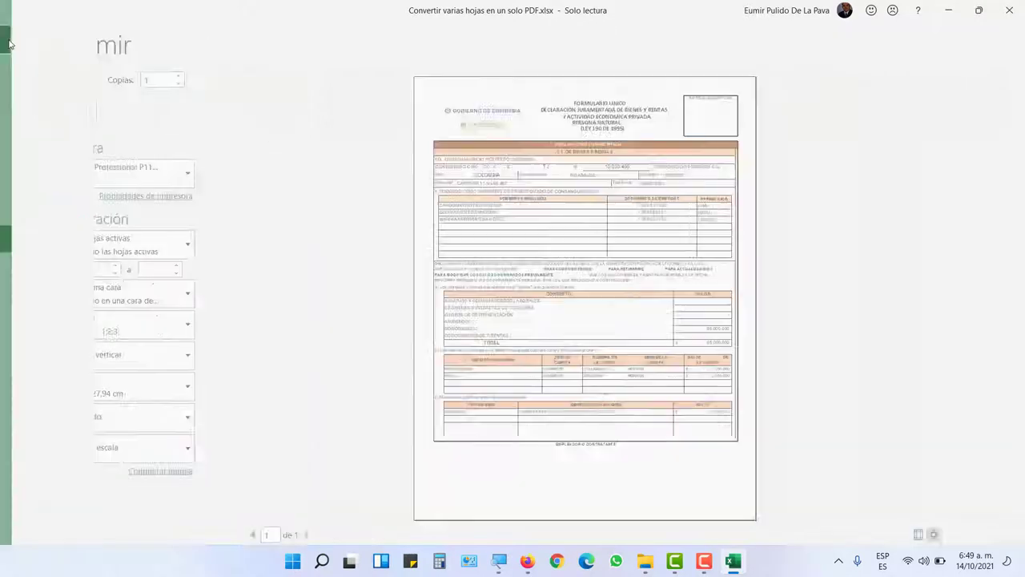
left_click(112, 522)
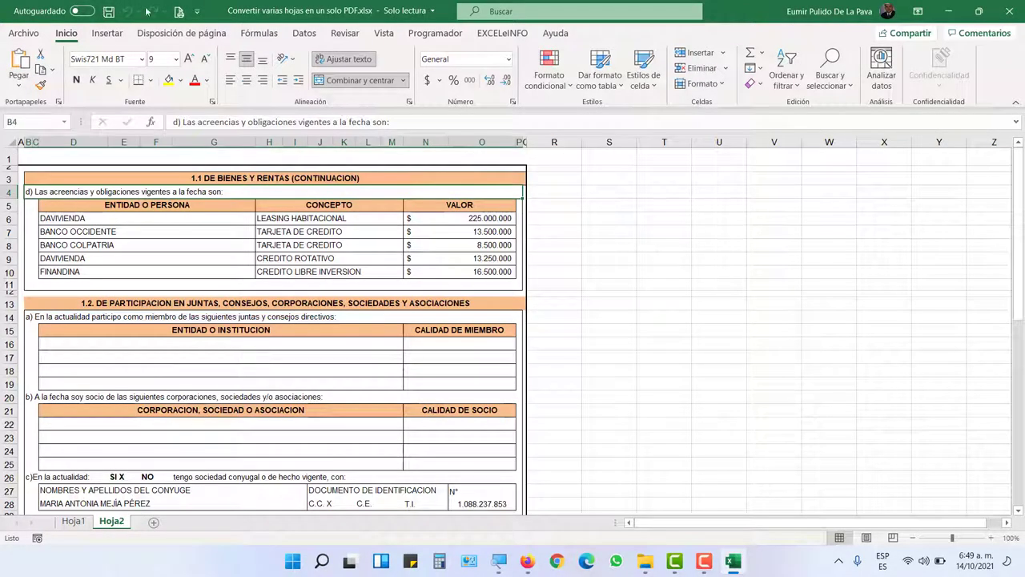
left_click(180, 13)
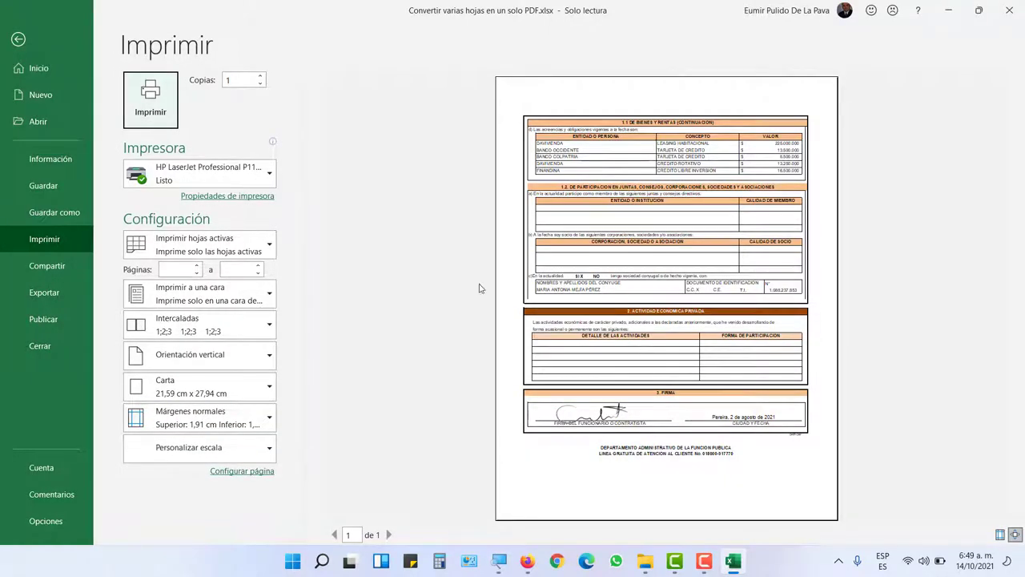
left_click(18, 39)
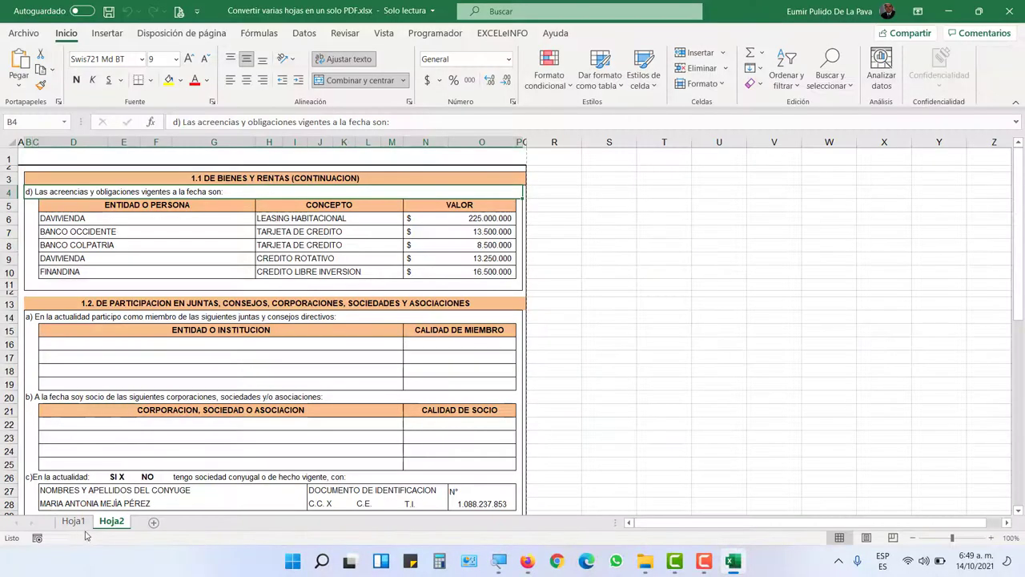
left_click(73, 522)
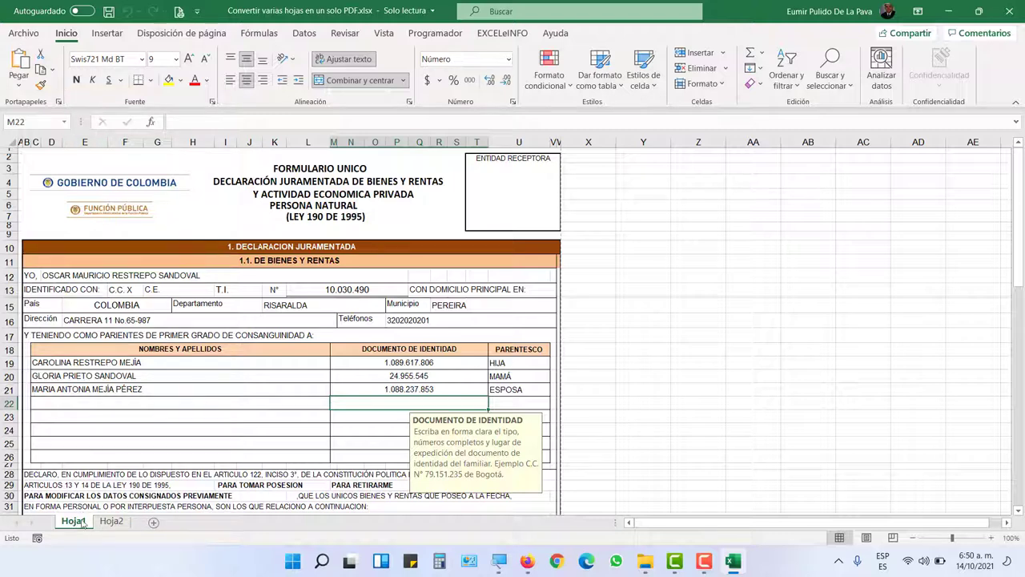
Save Hoja1 to Escritorio as Pag1 with file type PDF (*.pdf).
left_click(24, 34)
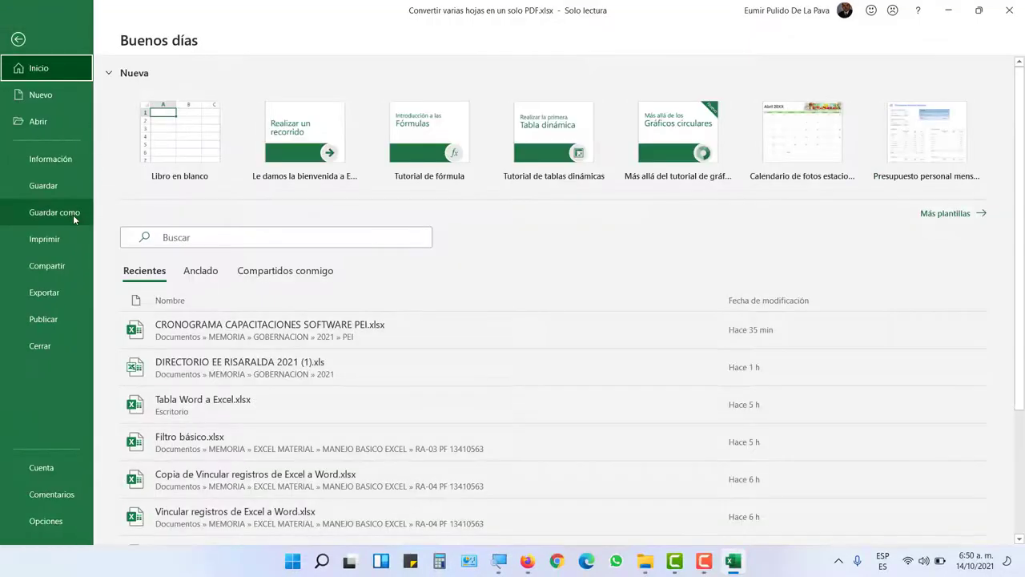
left_click(70, 214)
left_click(179, 304)
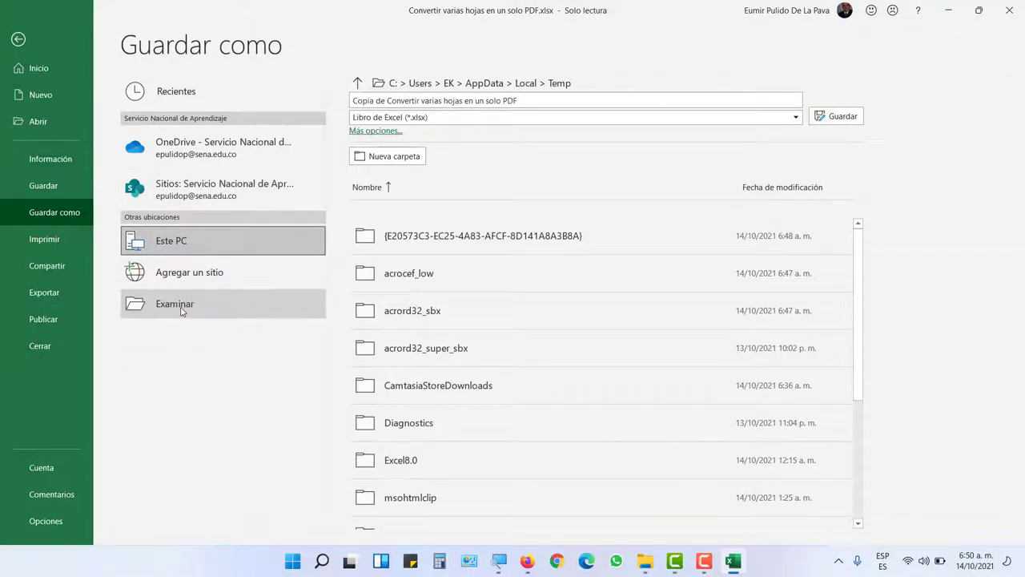
left_click(269, 183)
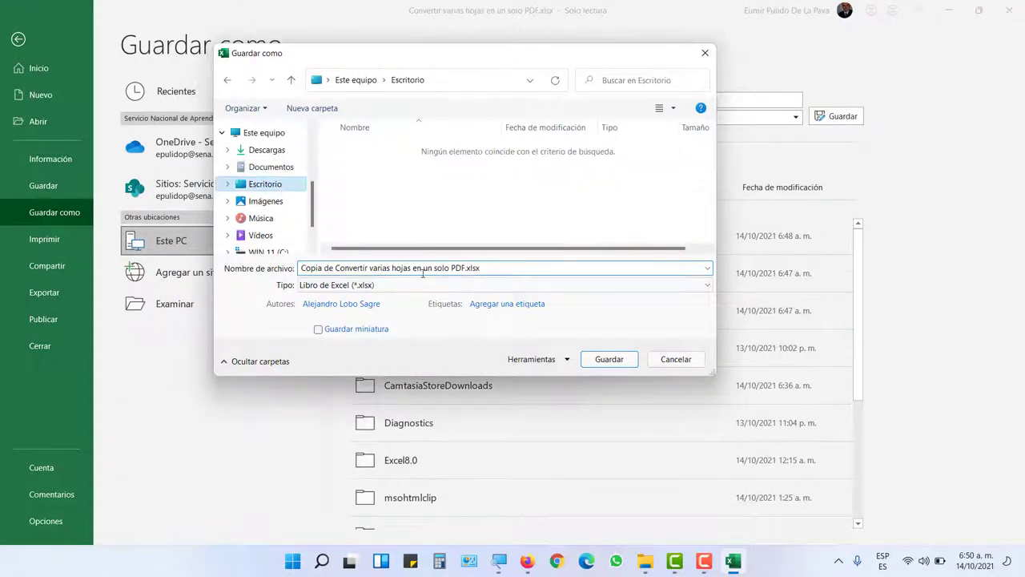
left_click(372, 270)
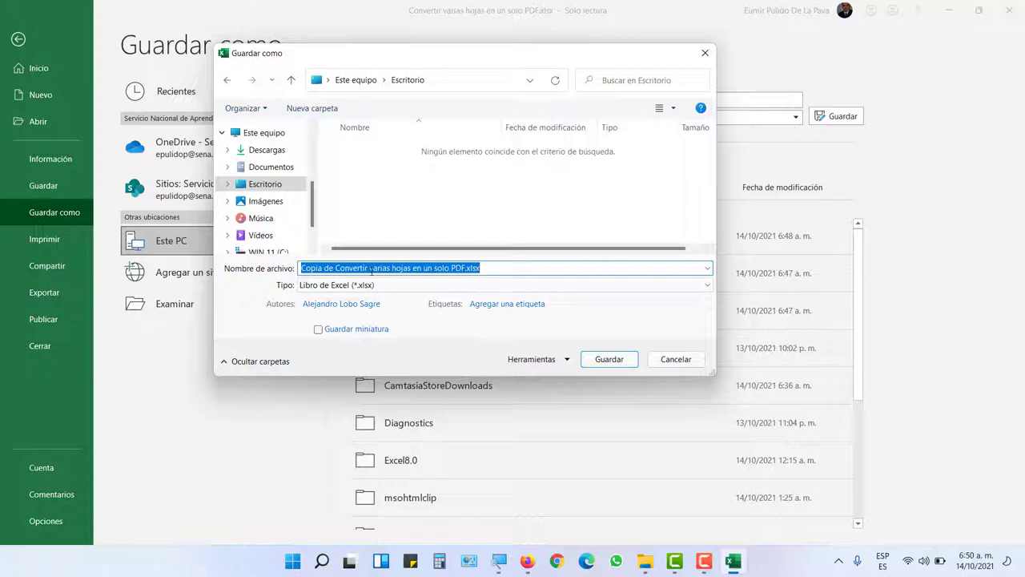
type("Pag1")
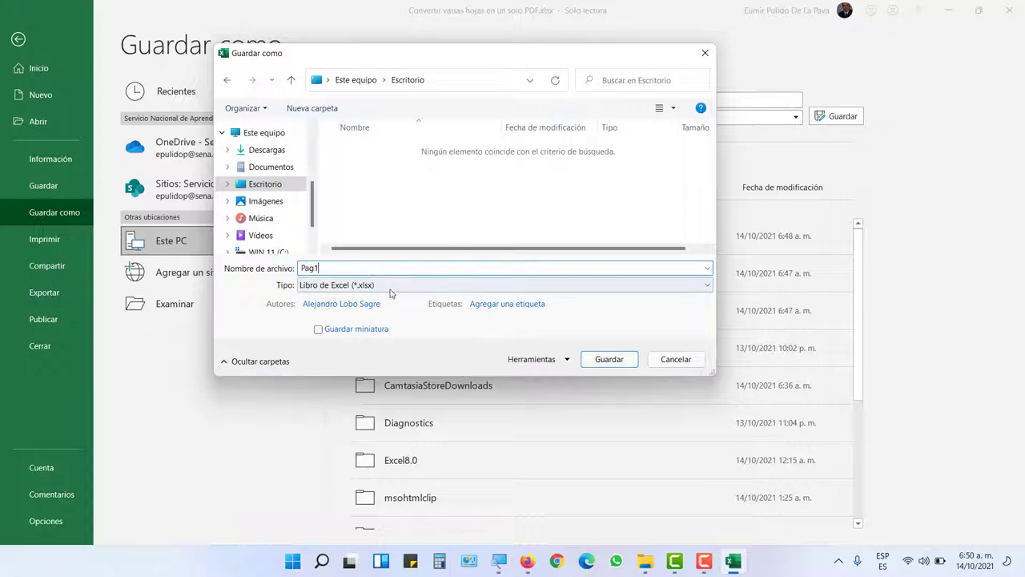
left_click(385, 286)
left_click(346, 274)
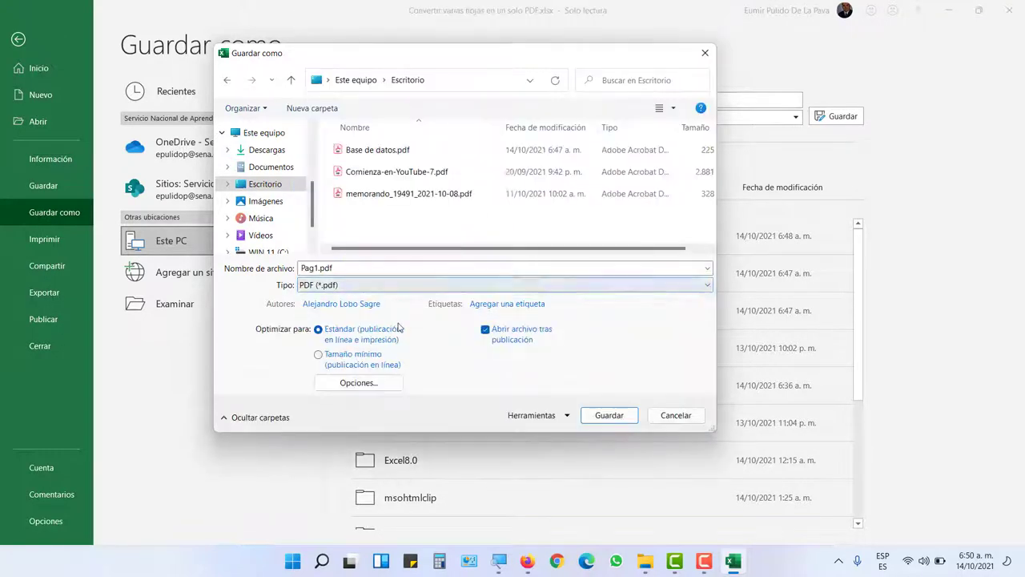
left_click(583, 415)
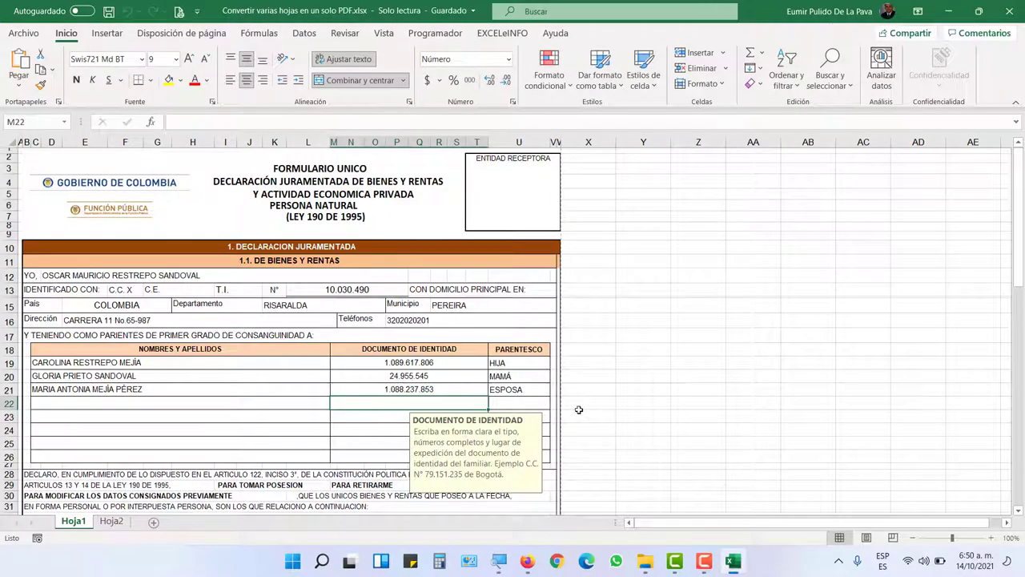
Scroll through Pag1.pdf, check Hoja2 and Hoja1 in Excel, then close Pag1.pdf in Acrobat.
scroll(527, 389, "down", 3)
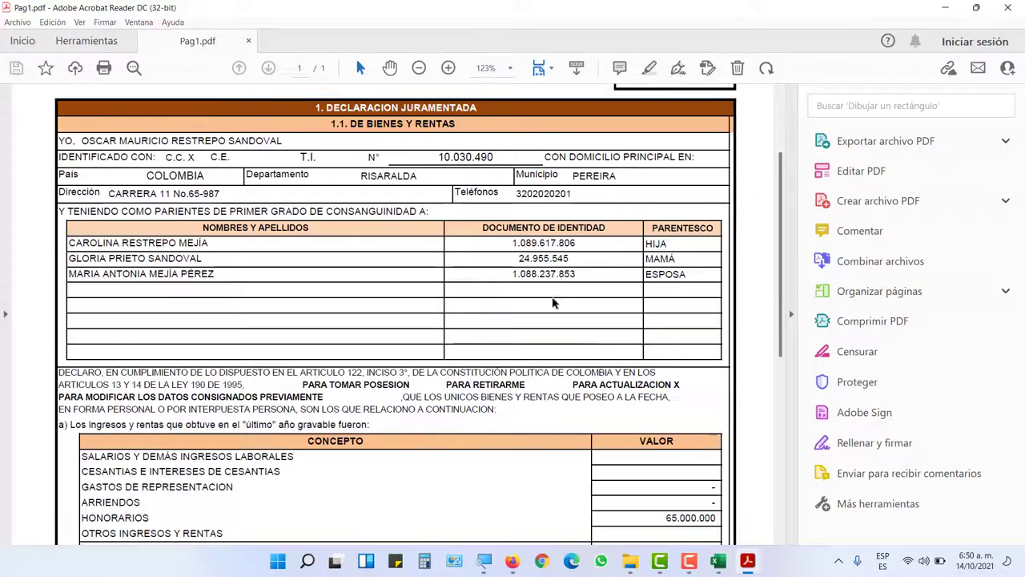
scroll(527, 390, "down", 6)
scroll(528, 389, "down", 2)
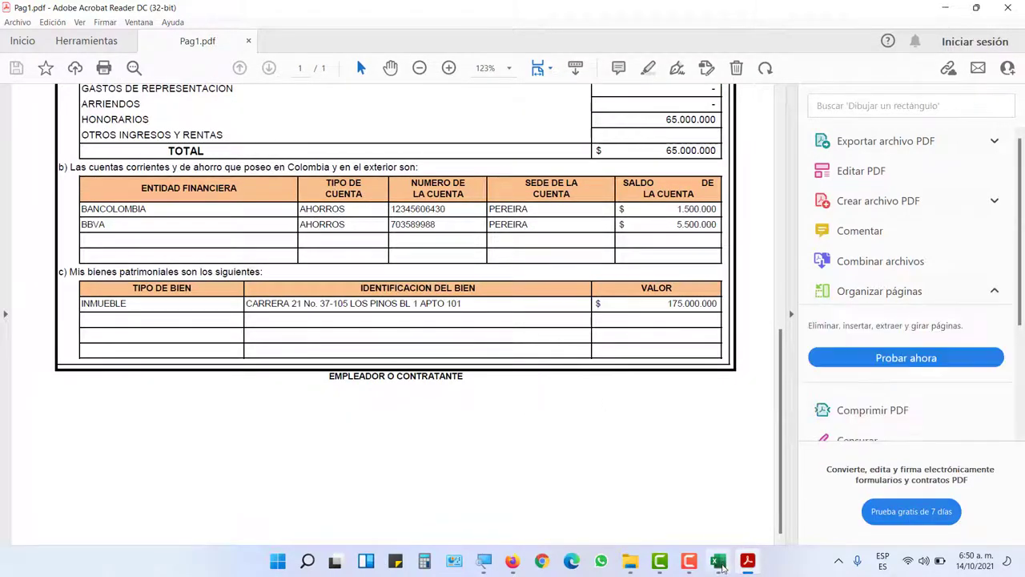
left_click(720, 564)
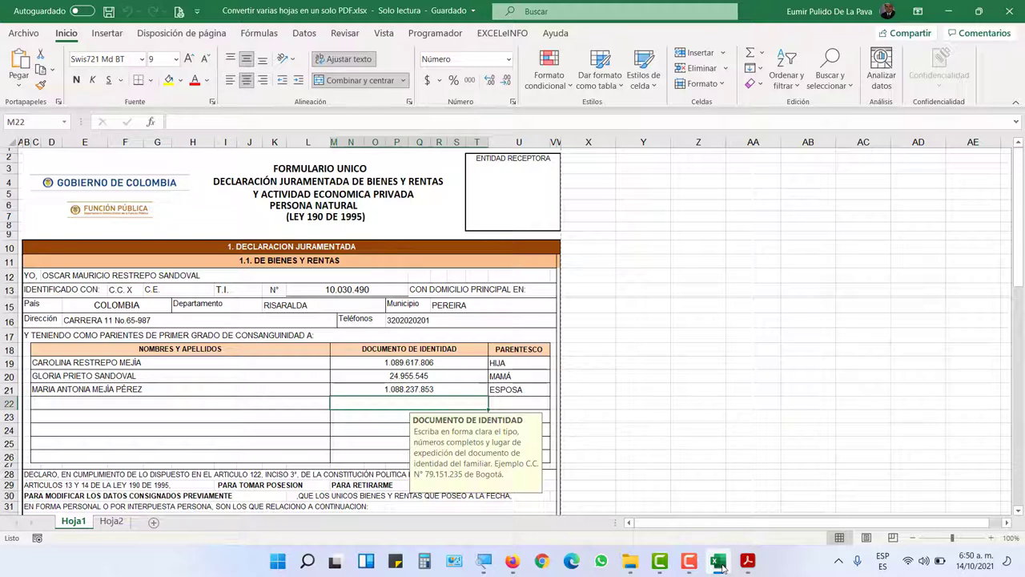
left_click(106, 525)
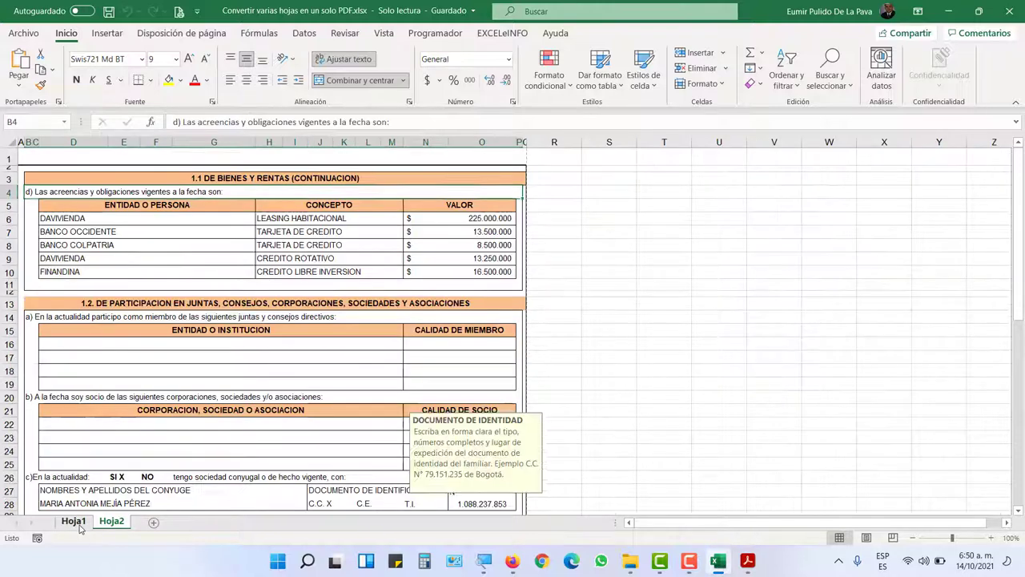
left_click(74, 522)
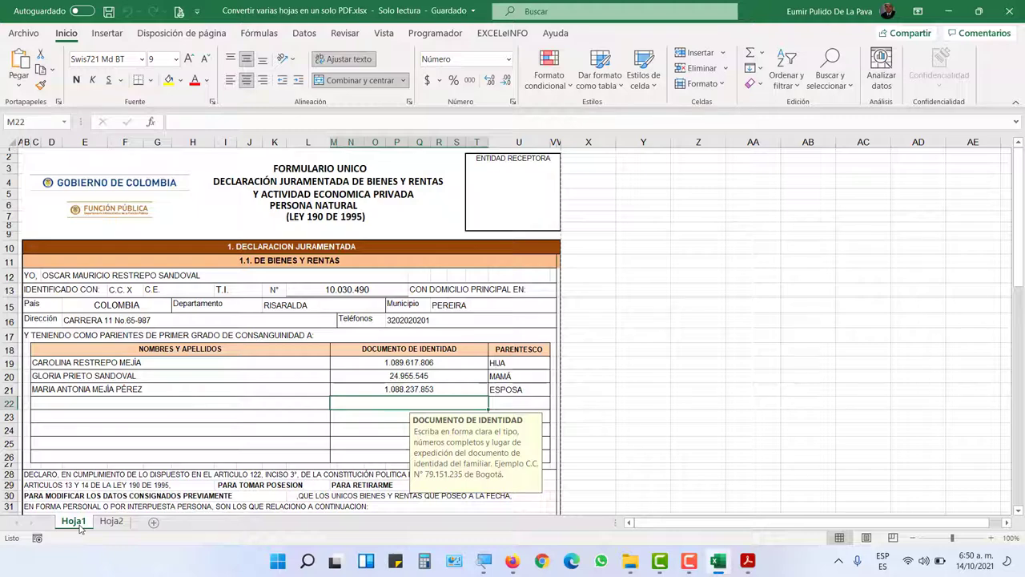
left_click(749, 562)
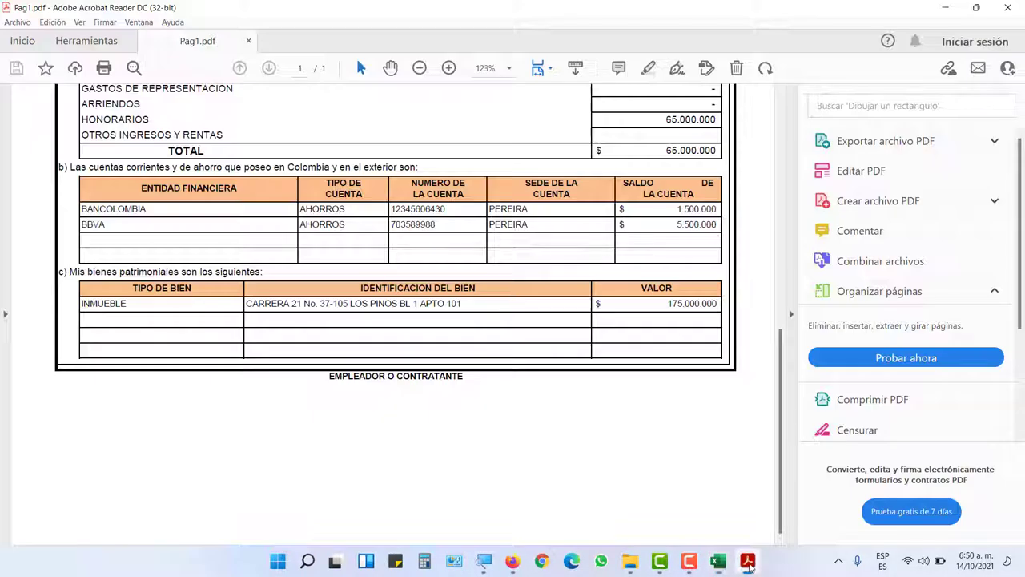
left_click(1007, 7)
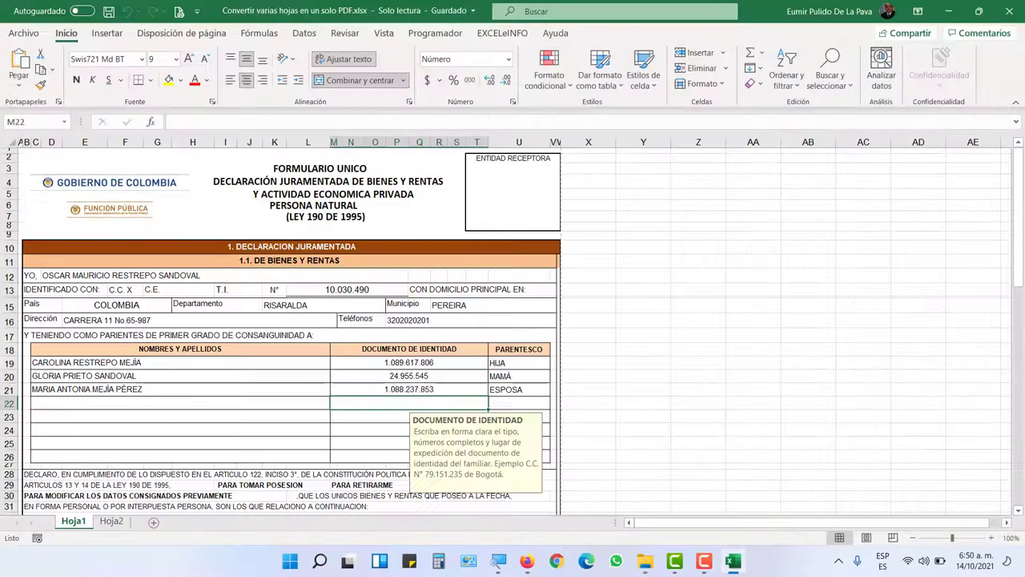
Save Hoja2 to Escritorio as the PDF Pag2.pdf, then close the Acrobat preview that opens.
left_click(112, 522)
left_click(29, 34)
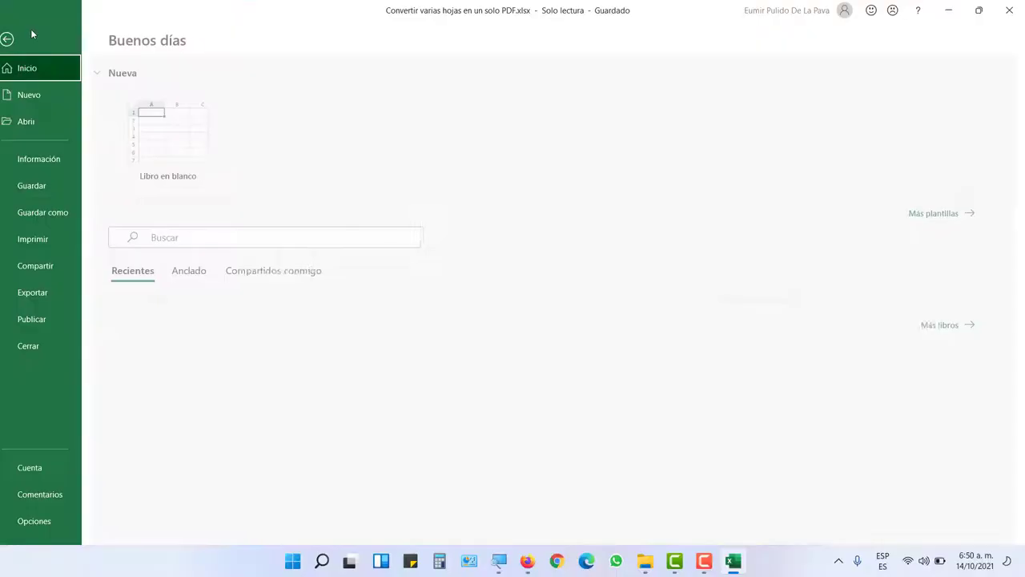
left_click(67, 207)
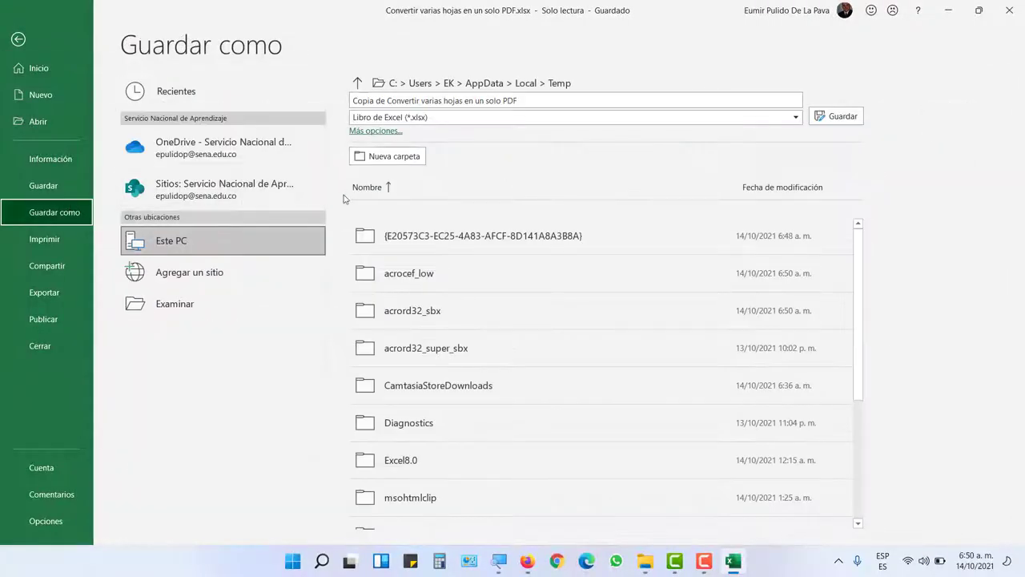
left_click(176, 306)
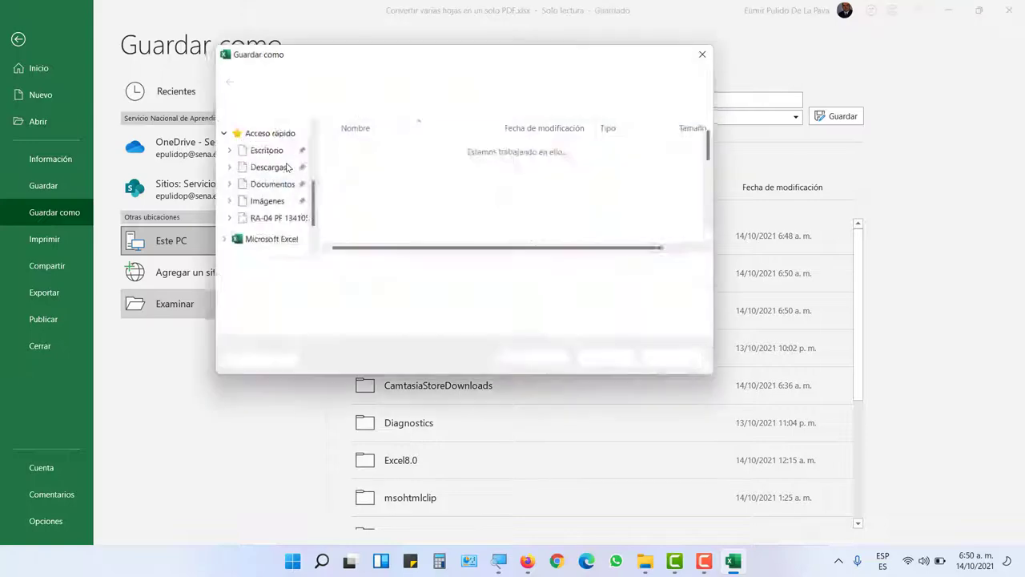
left_click(258, 184)
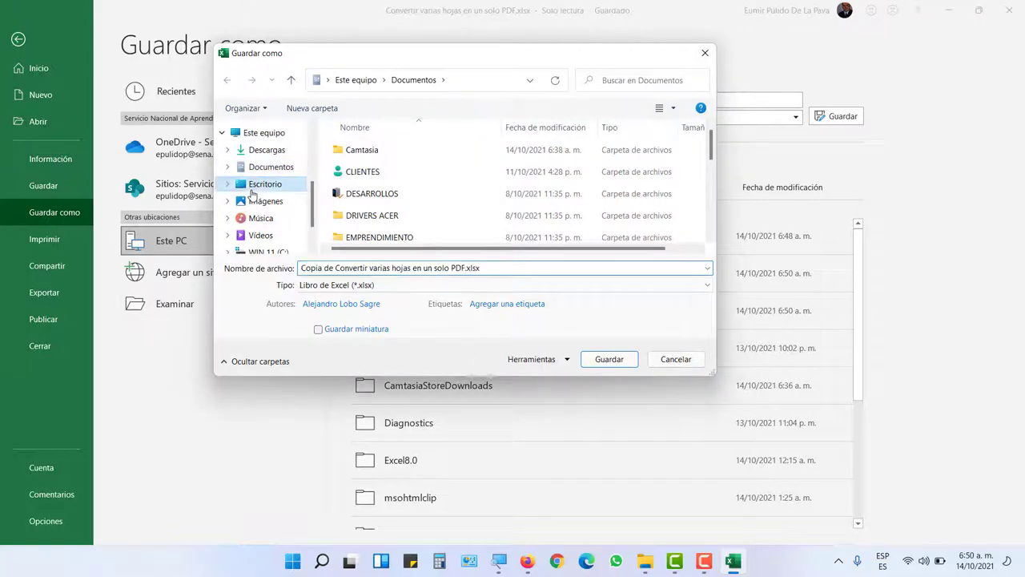
left_click(366, 286)
left_click(361, 270)
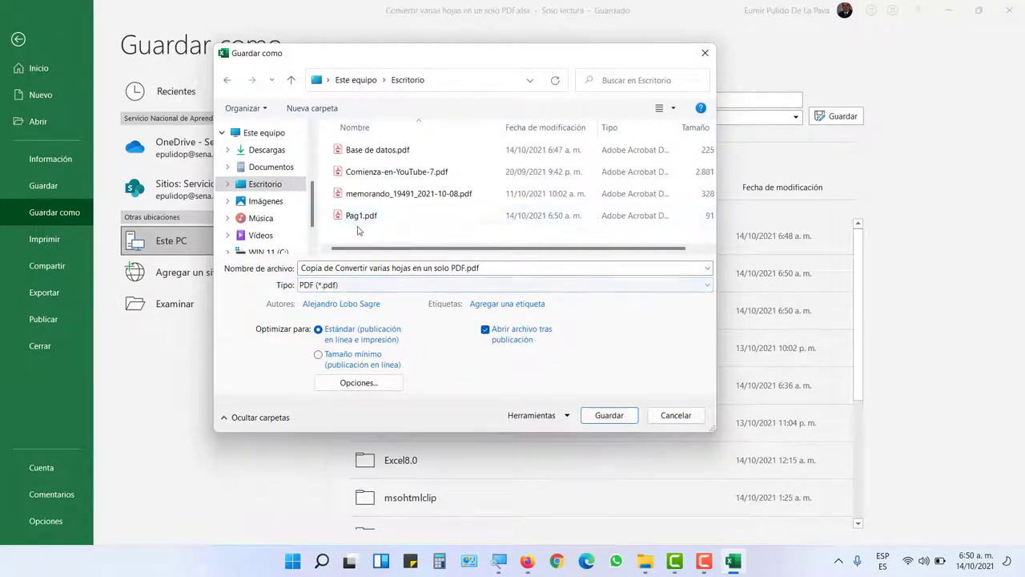
left_click(358, 217)
left_click(361, 269)
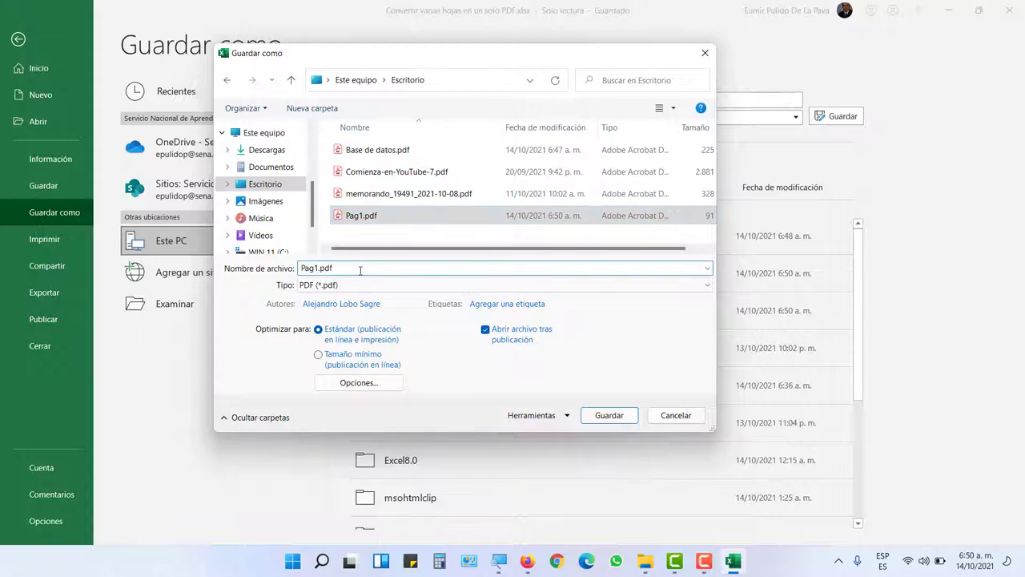
key("Return")
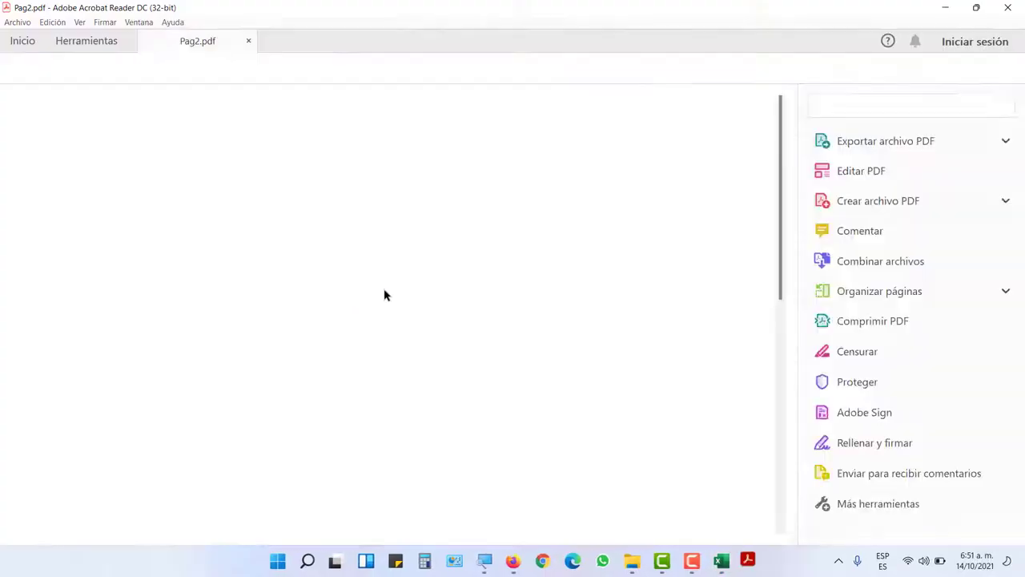
left_click(1008, 8)
Minimize Excel, select Pag1.pdf and Pag2.pdf on the desktop, then open Pag1.pdf.
left_click(733, 561)
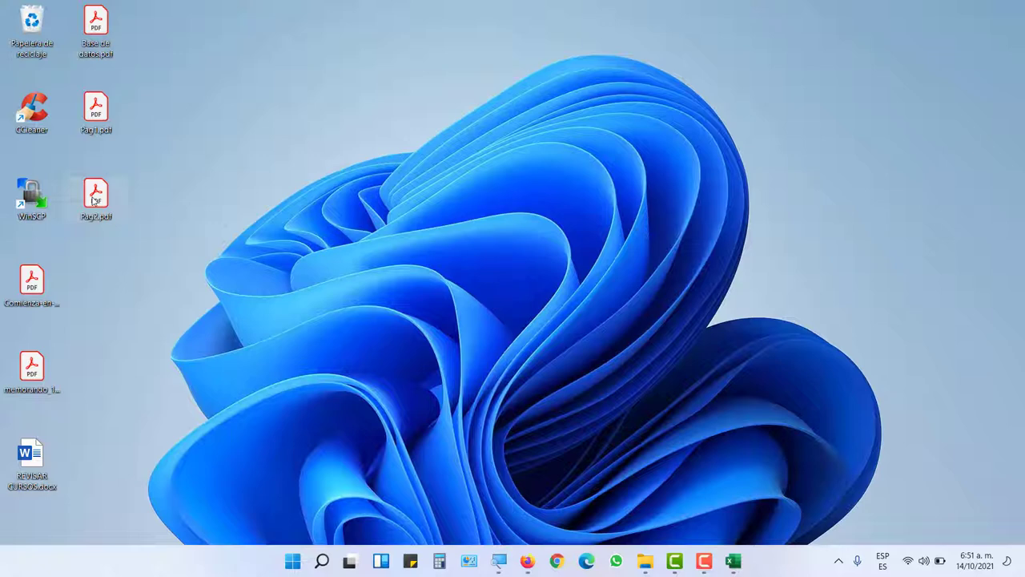
mouse_move(93, 201)
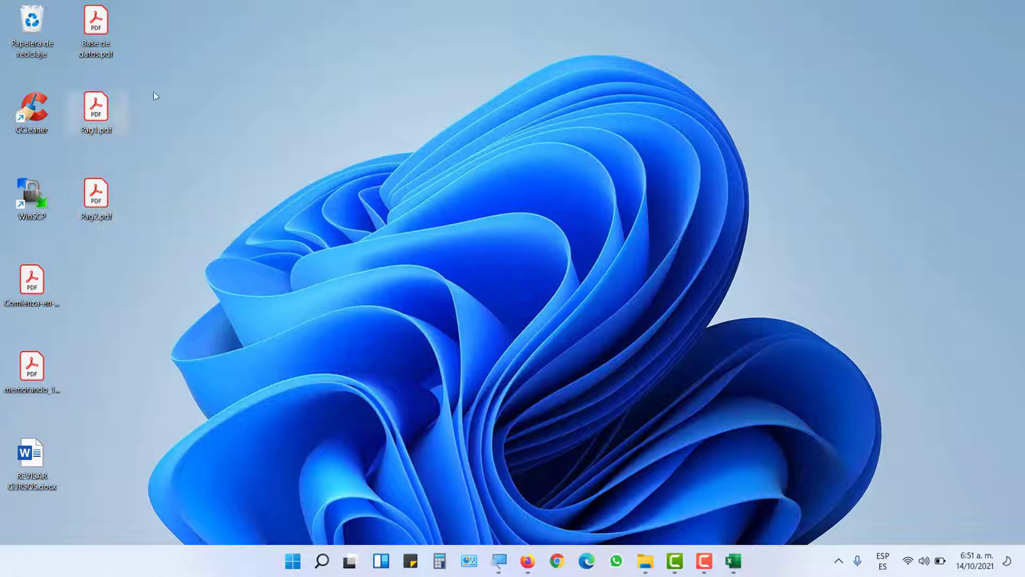
left_click_drag(153, 90, 76, 248)
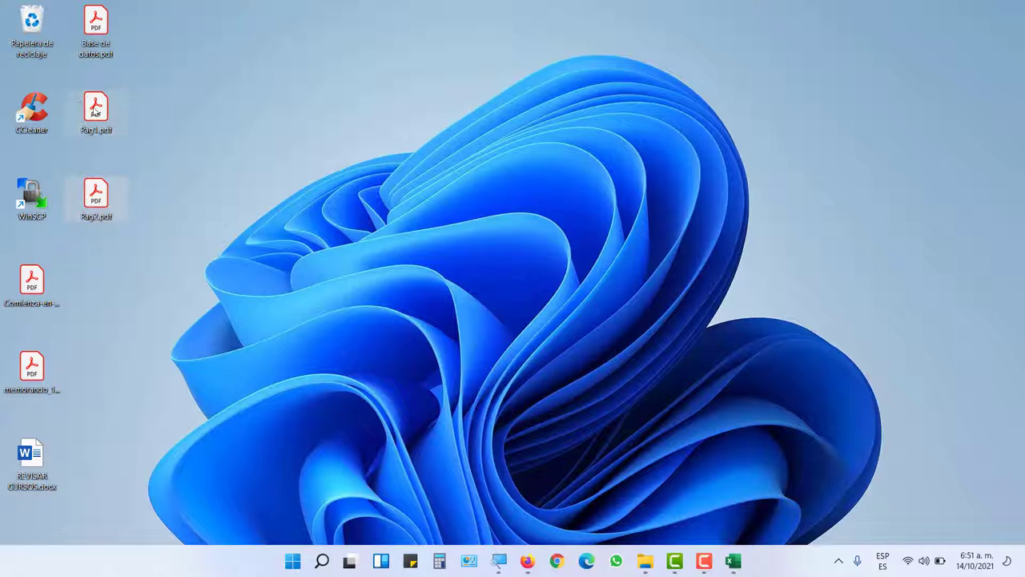
right_click(95, 109)
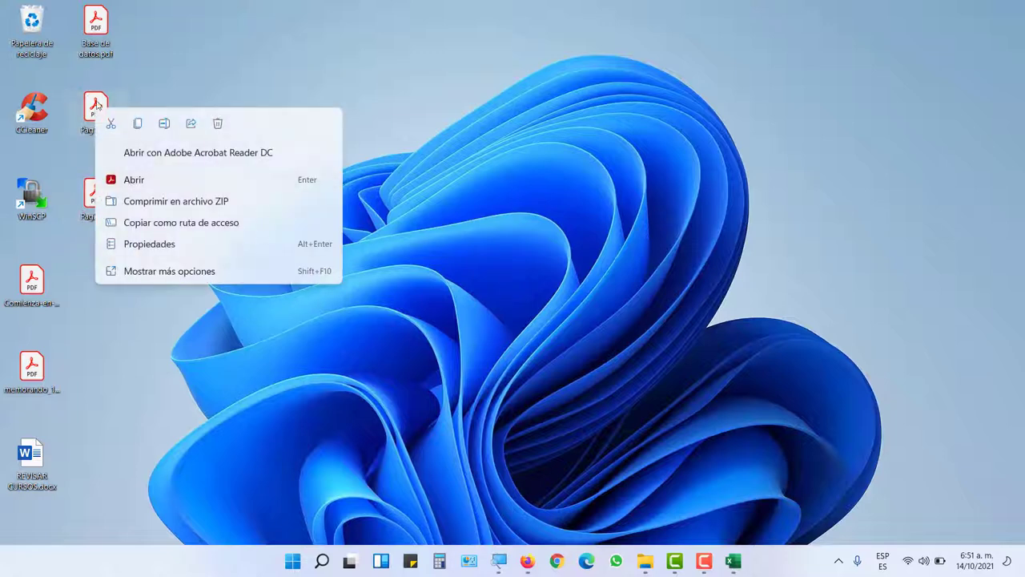
key("Escape")
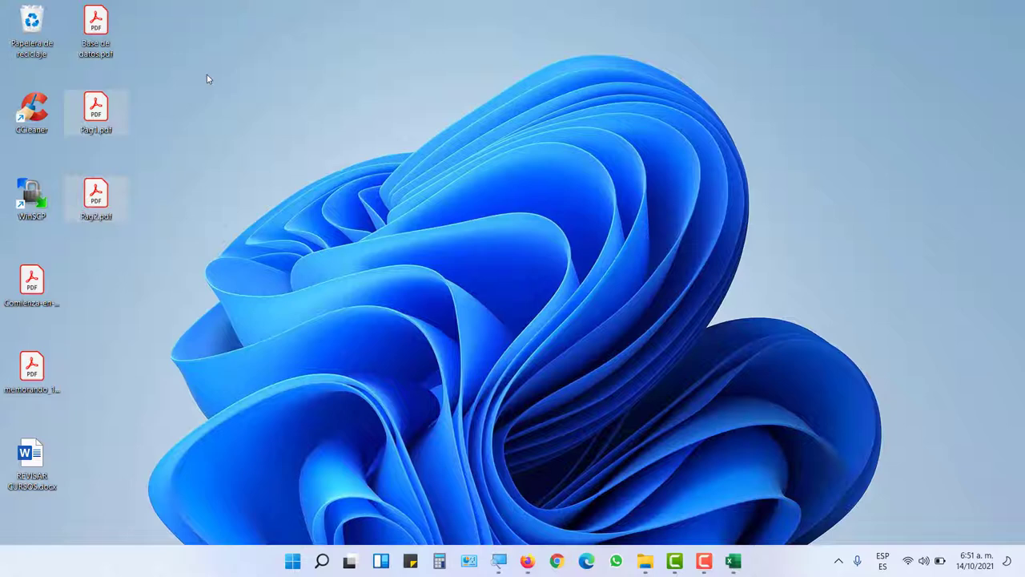
double_click(87, 127)
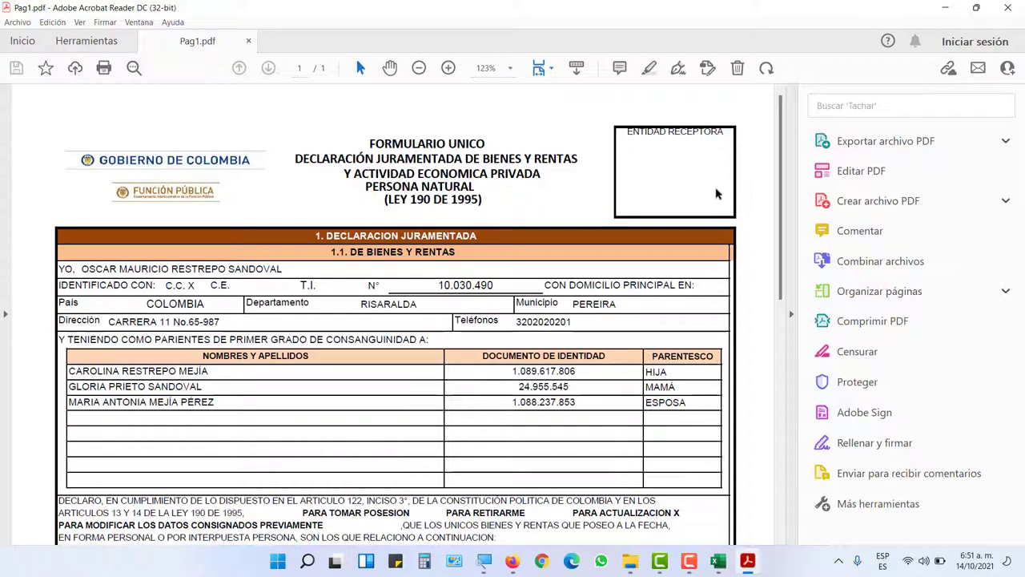
Scroll Pag1.pdf down to its final bank and property tables, then close Acrobat Reader.
left_click_drag(783, 194, 791, 457)
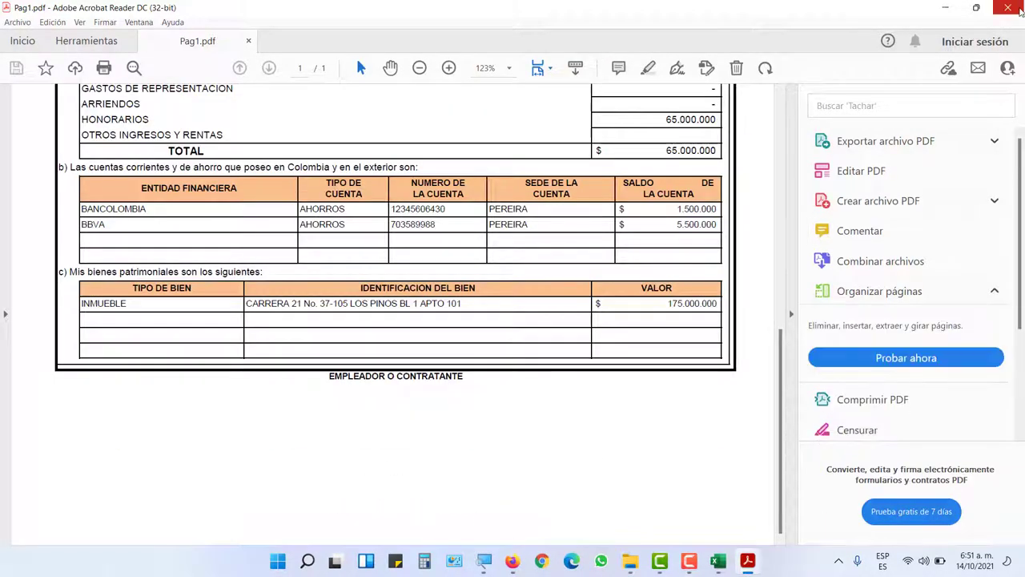
left_click(1020, 9)
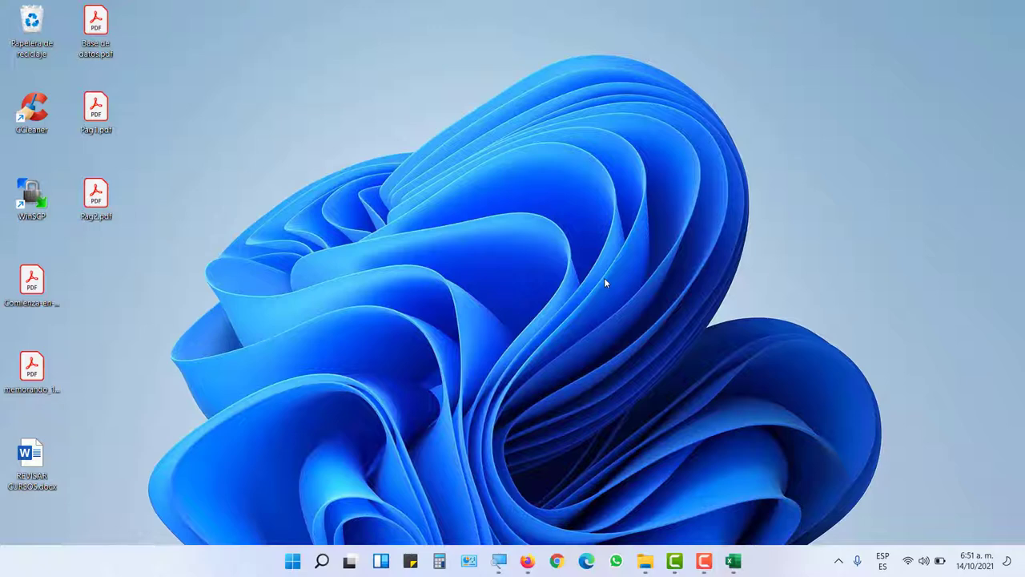
Open Chrome and search Google for 'unir pdf'.
left_click(559, 562)
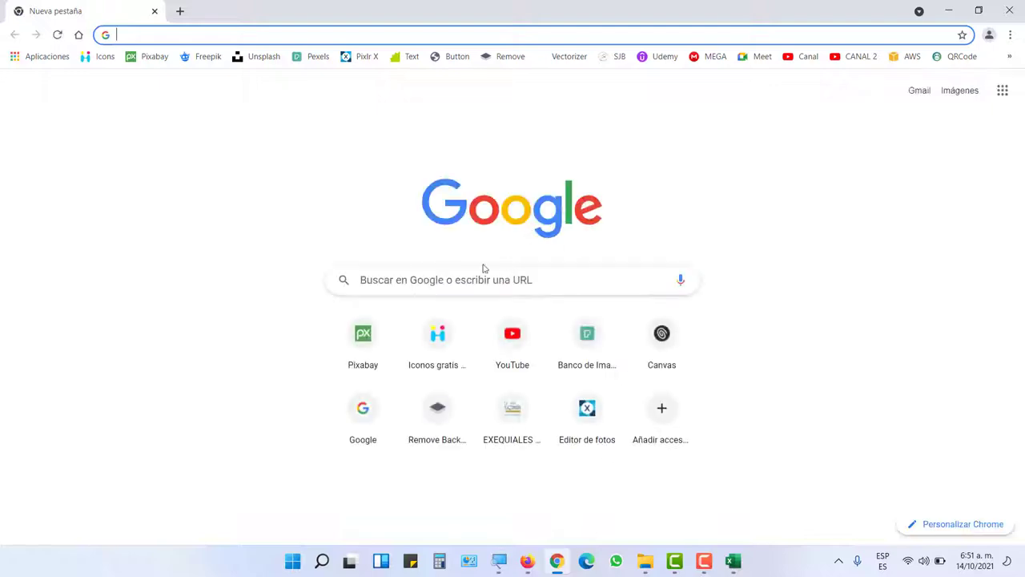
left_click(470, 282)
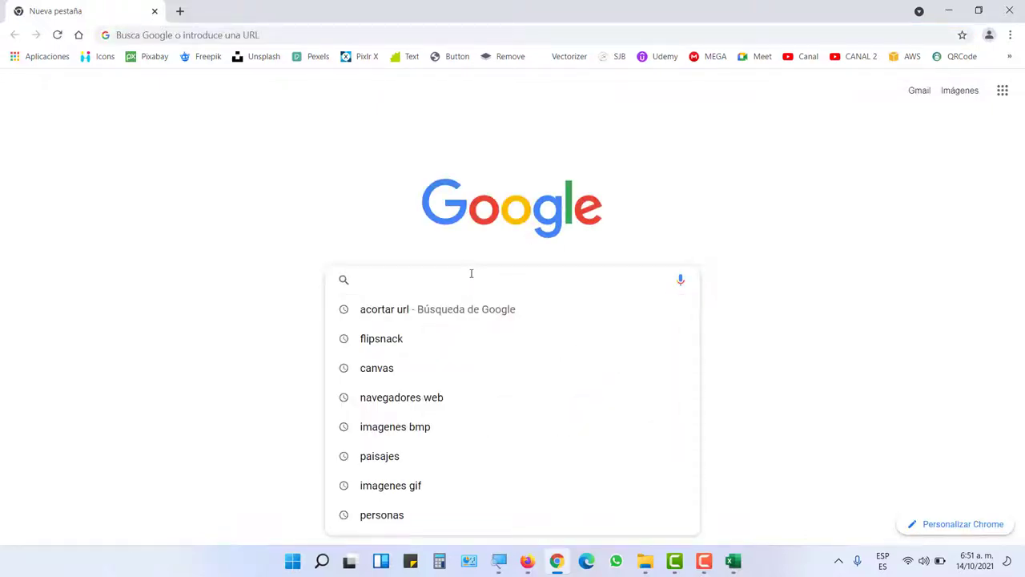
type("ad")
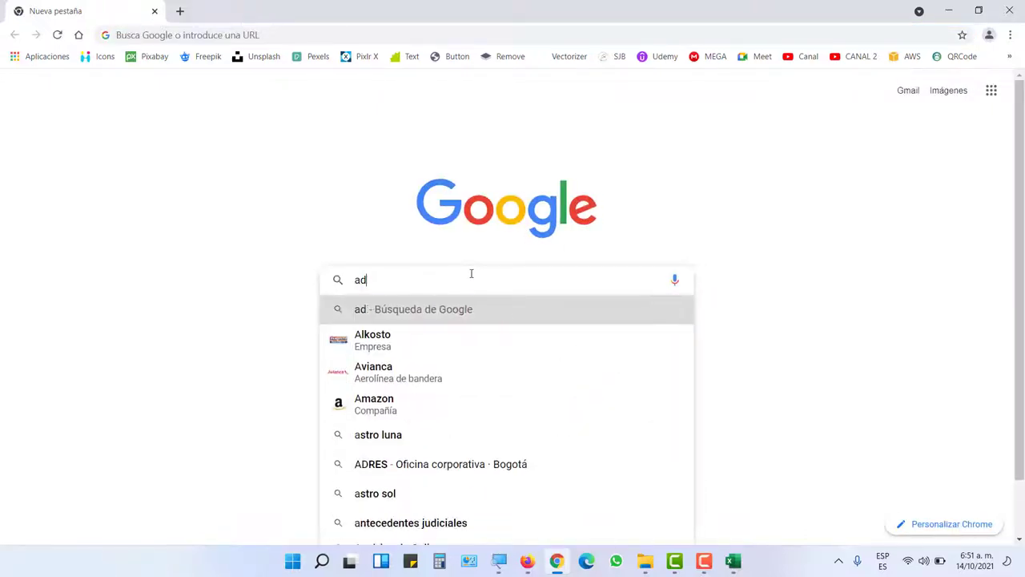
type("icionar")
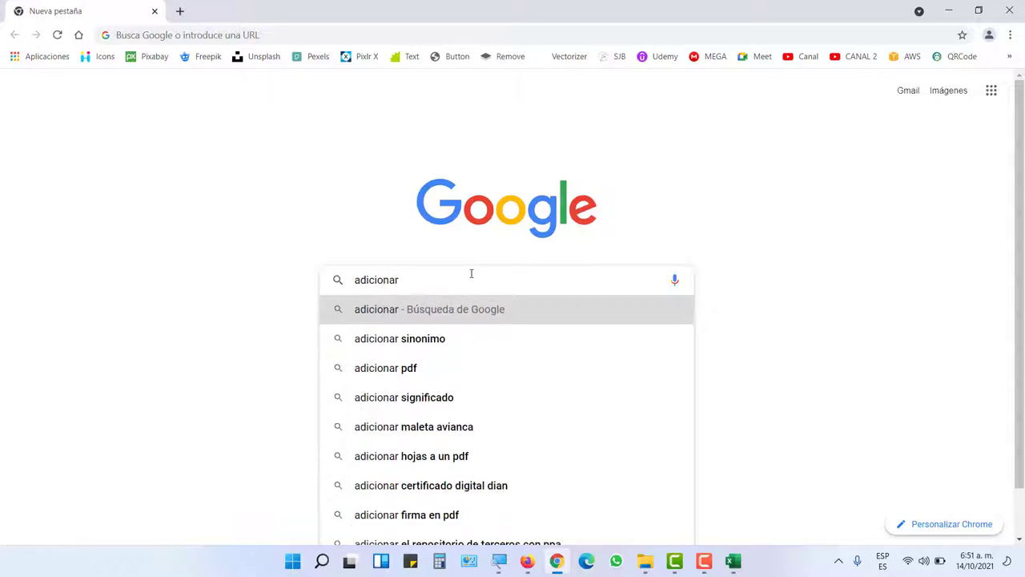
key("BackSpace")
key("BackSpace")
key("BackSpace")
key("BackSpace")
key("BackSpace")
key("BackSpace")
key("BackSpace")
key("BackSpace")
key("BackSpace")
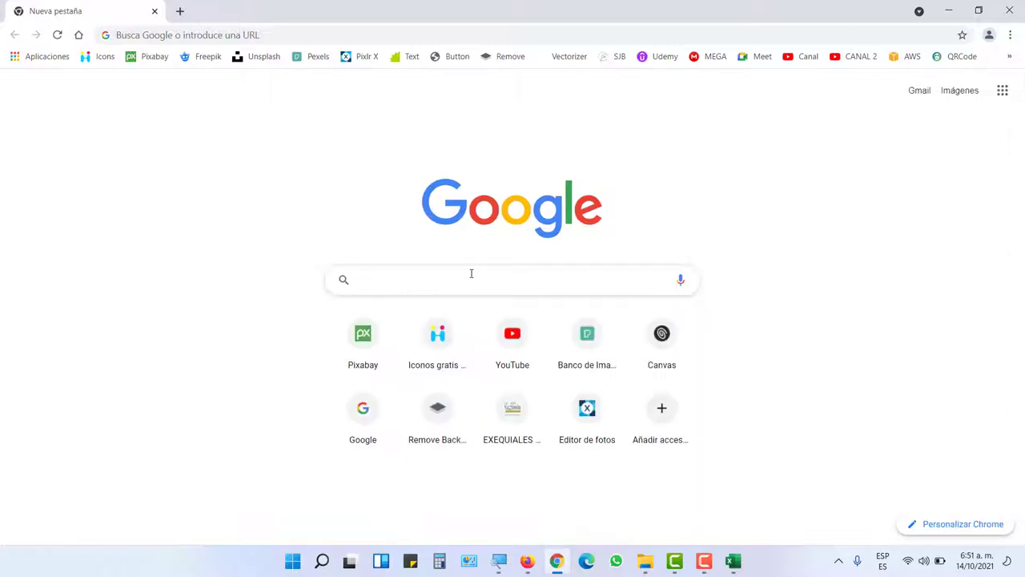
type("unir pdf")
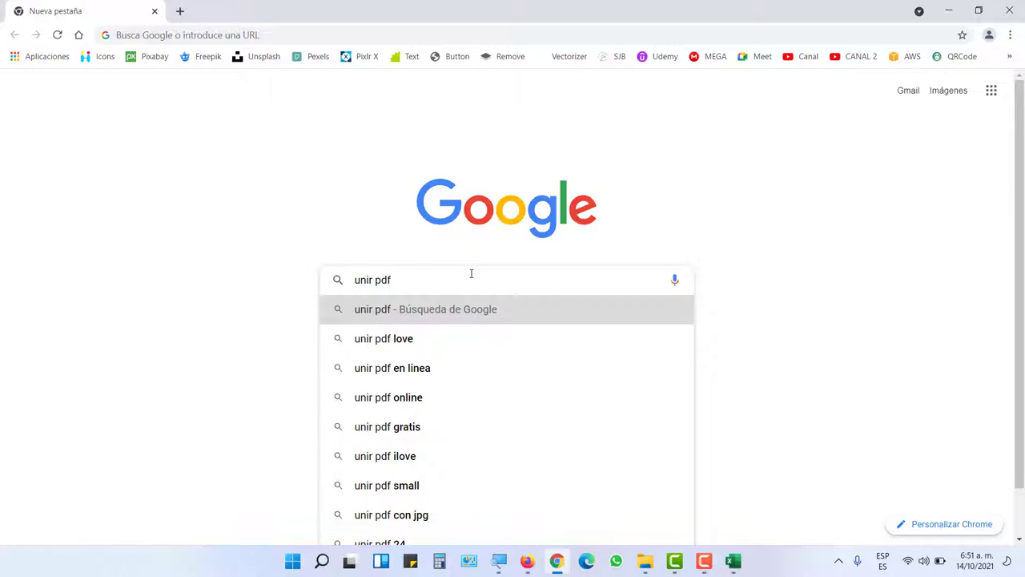
key("Return")
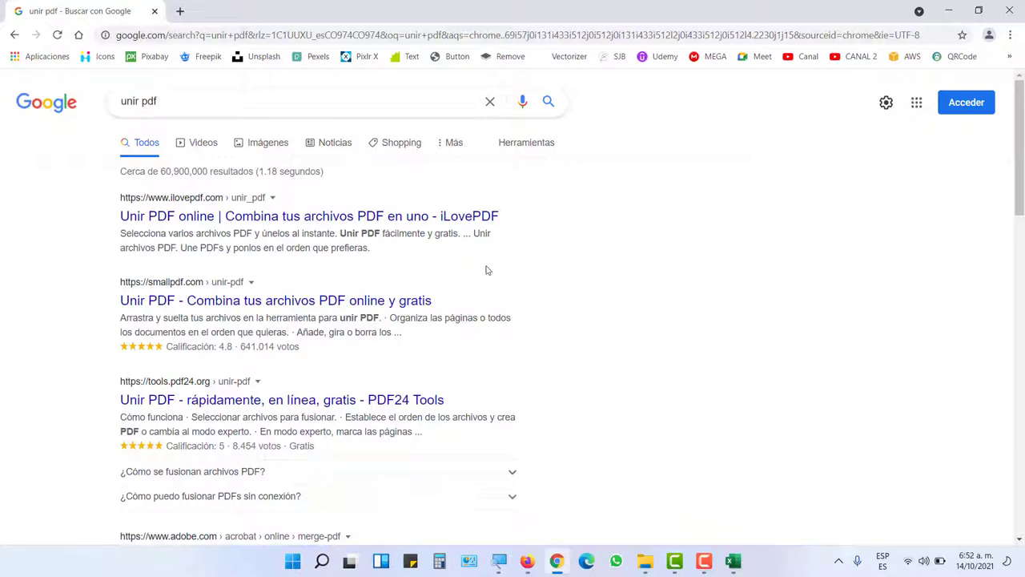
Magnify the screen to 200% and scroll the results to open iLovePDF's 'Unir PDF' tool.
left_click(499, 561)
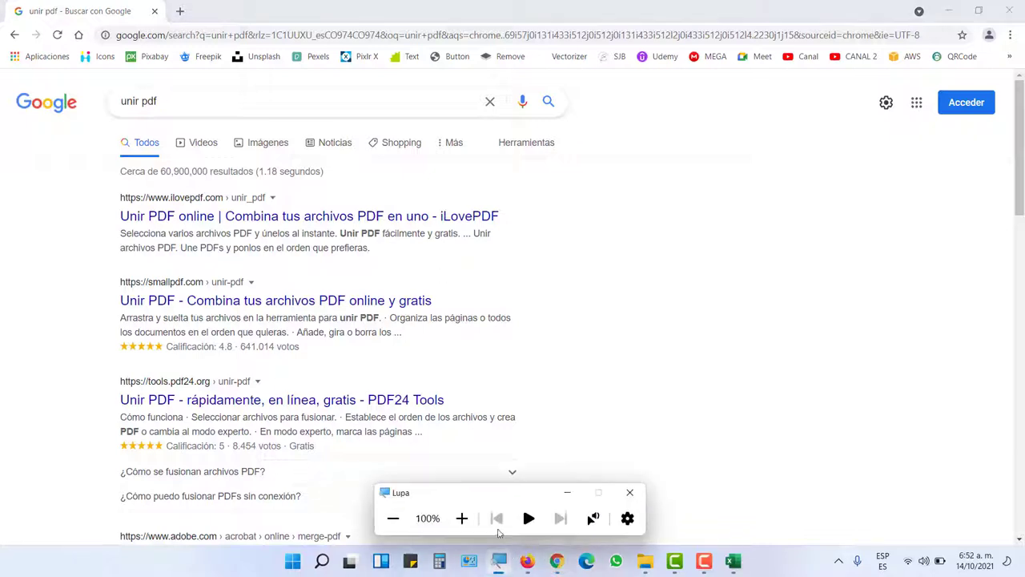
left_click(462, 518)
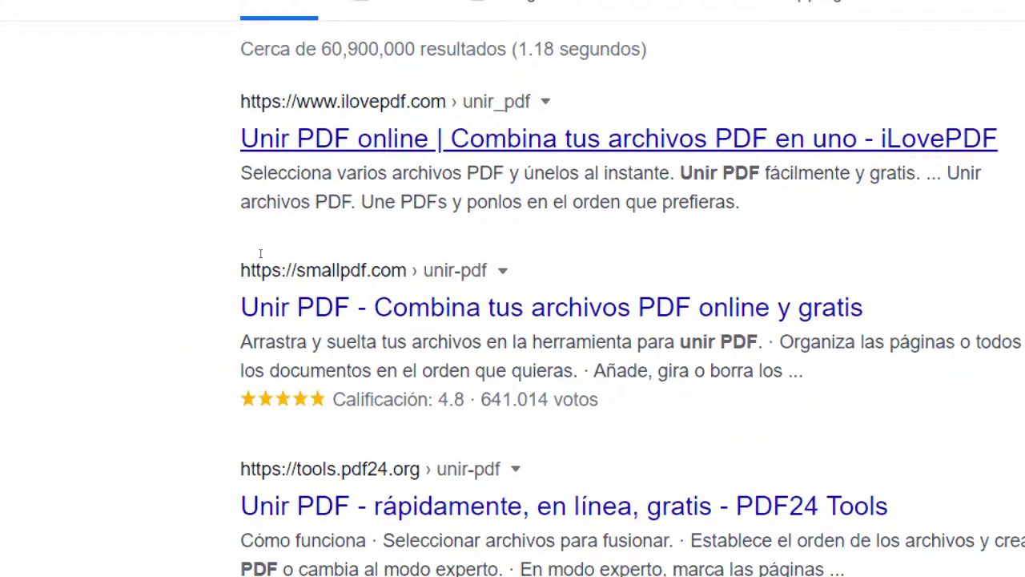
scroll(288, 341, "down", 1)
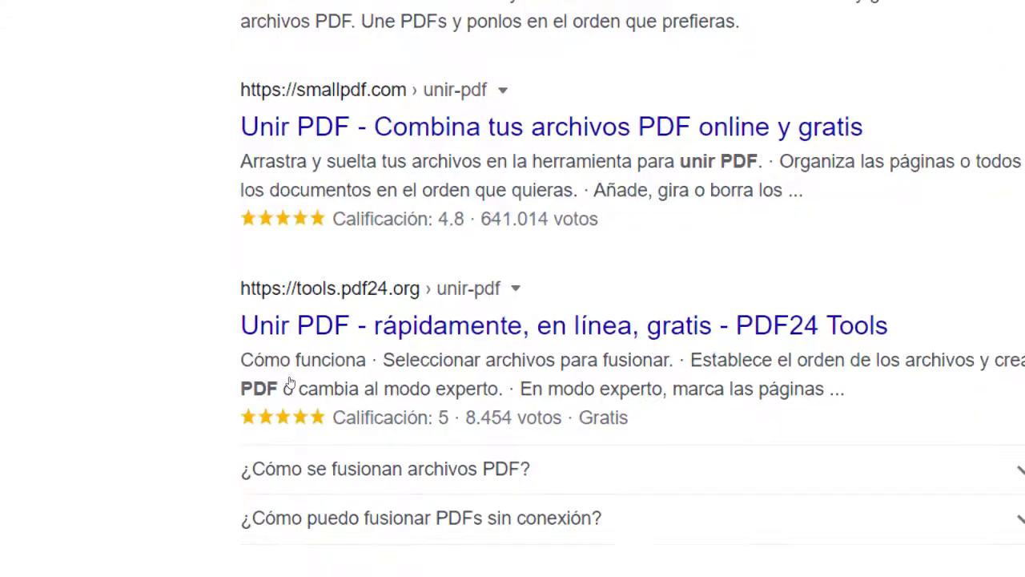
scroll(289, 369, "down", 3)
scroll(289, 390, "down", 1)
scroll(290, 390, "down", 5)
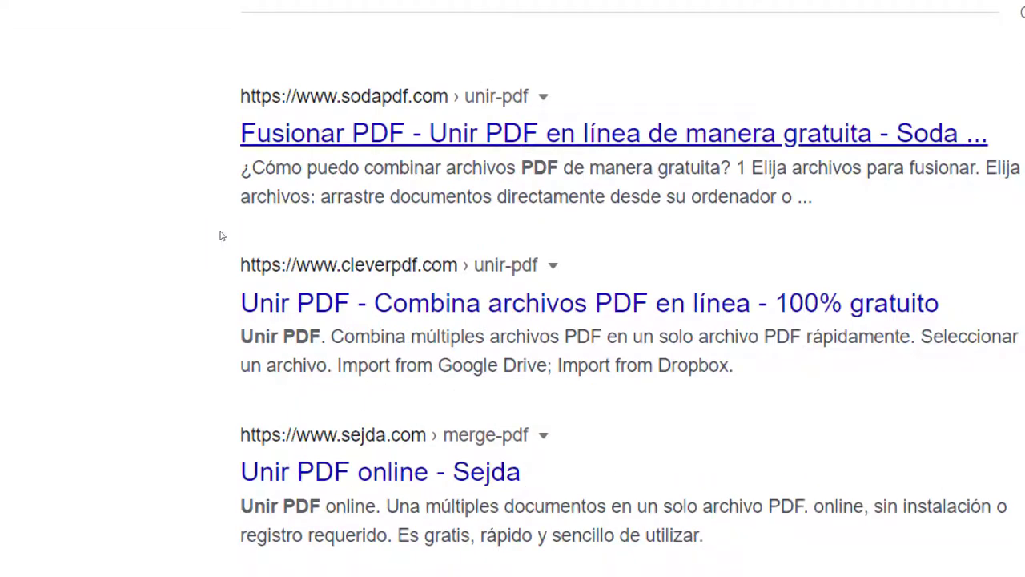
scroll(221, 232, "down", 2)
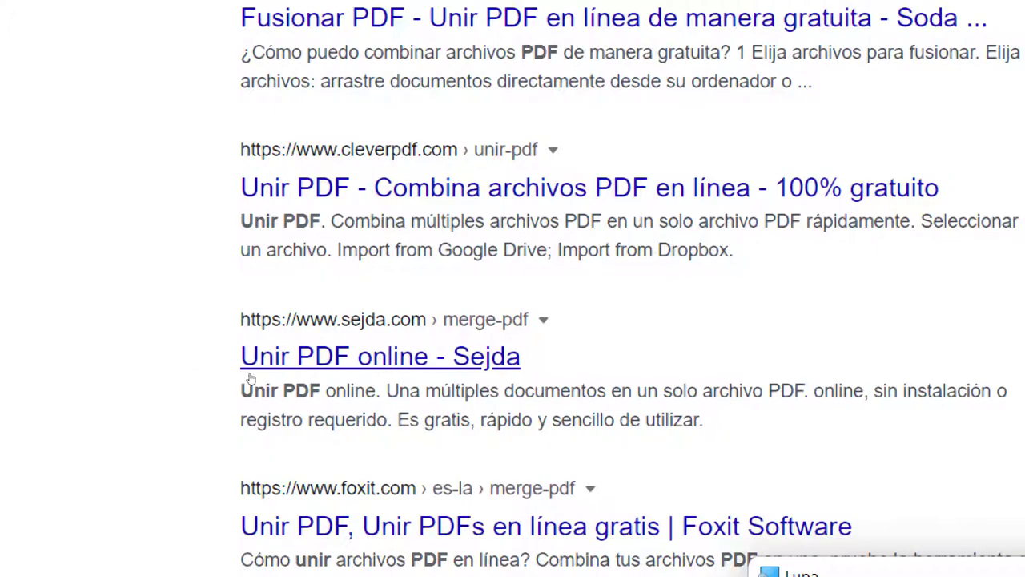
scroll(212, 468, "down", 1)
scroll(212, 469, "down", 4)
scroll(213, 451, "up", 8)
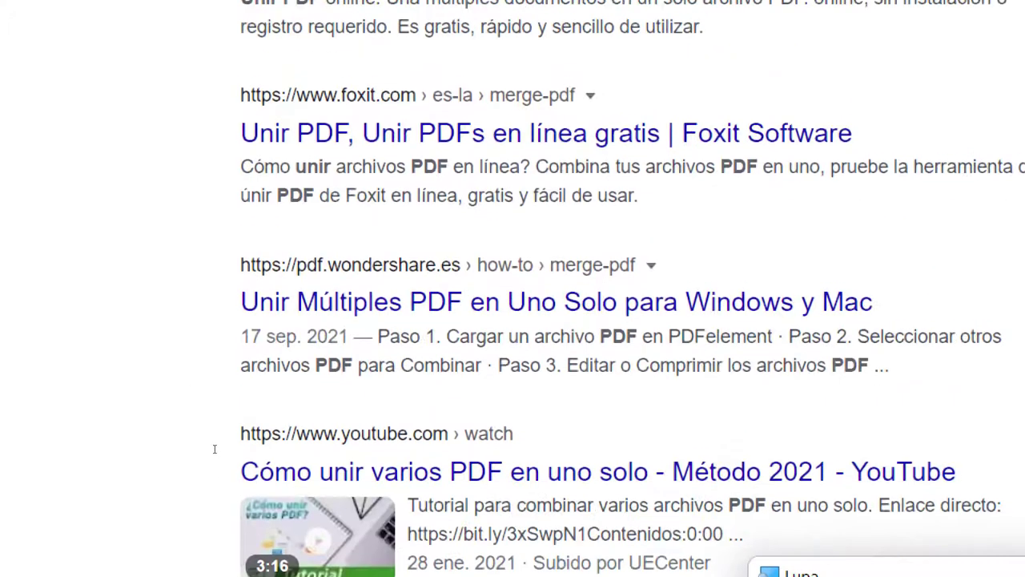
scroll(188, 277, "up", 6)
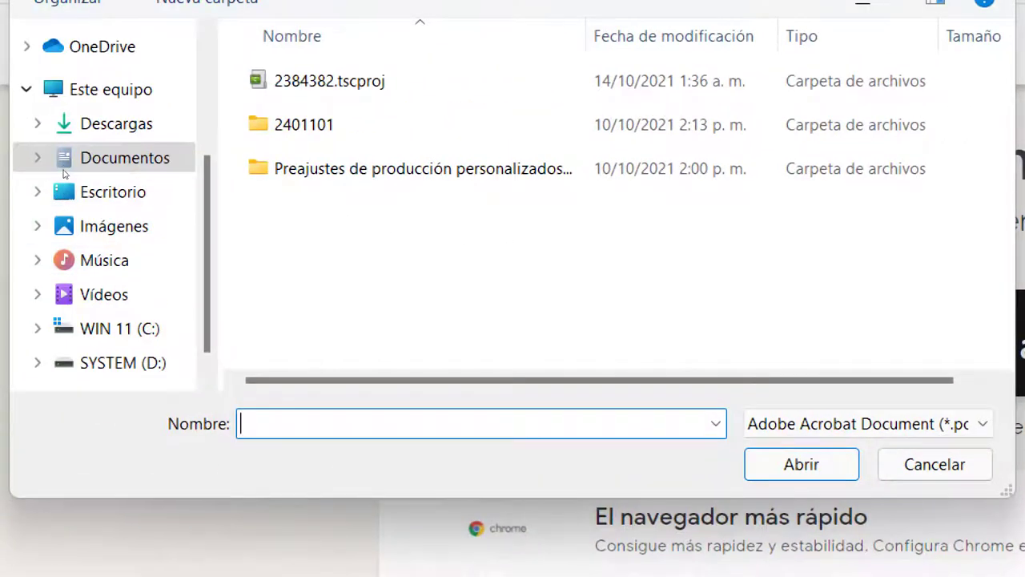
Upload Pag1.pdf and Pag2.pdf from Escritorio together, then zoom the Magnifier back out.
left_click(61, 181)
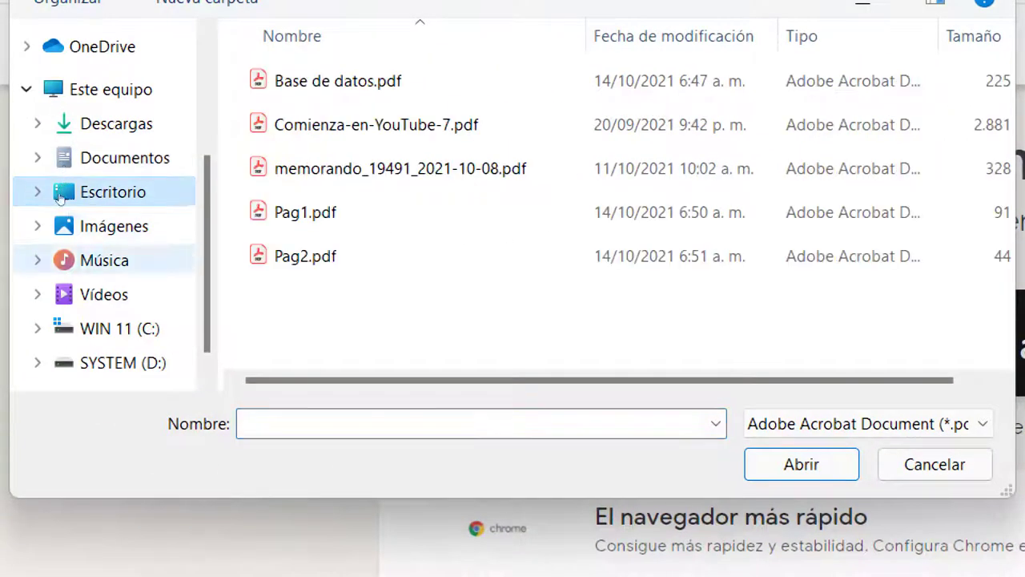
left_click(306, 212)
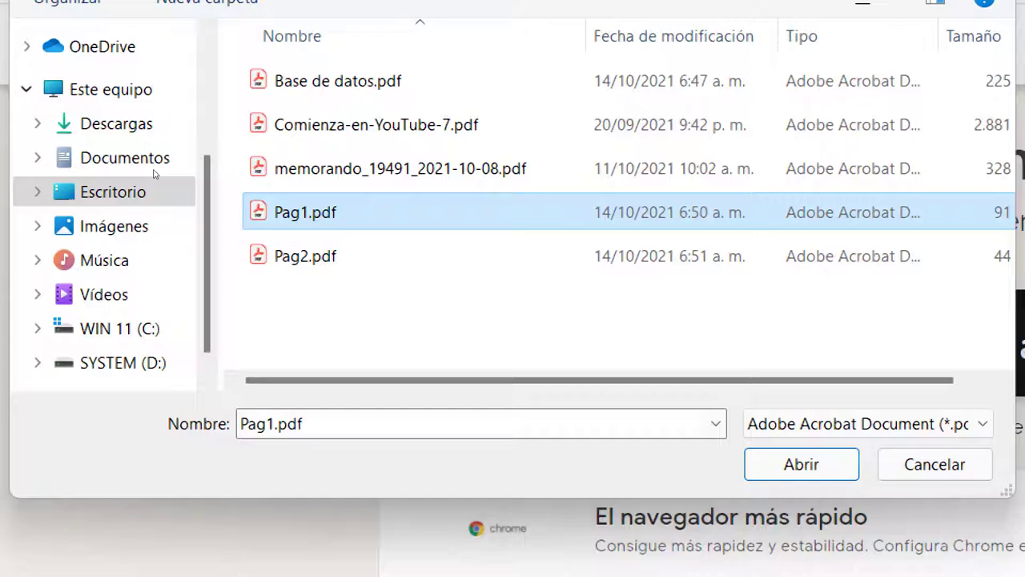
left_click(305, 256, "ctrl")
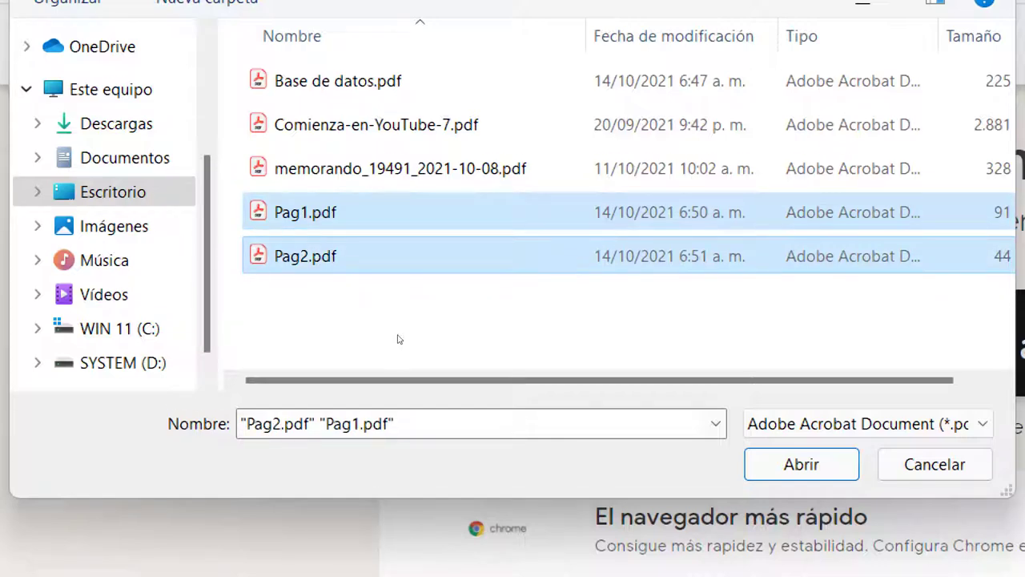
key("Return")
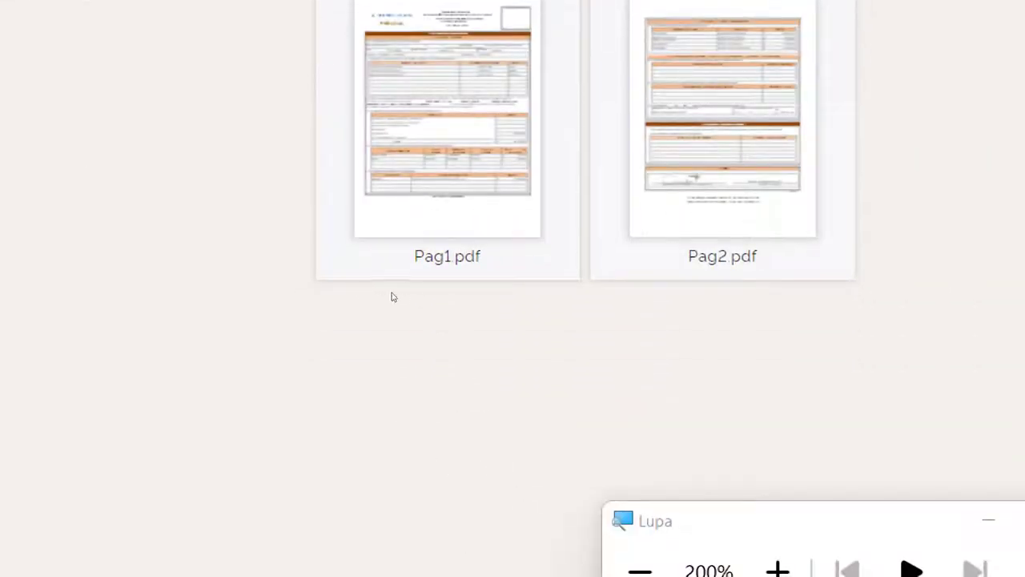
key("ctrl+alt+space")
key("super+minus")
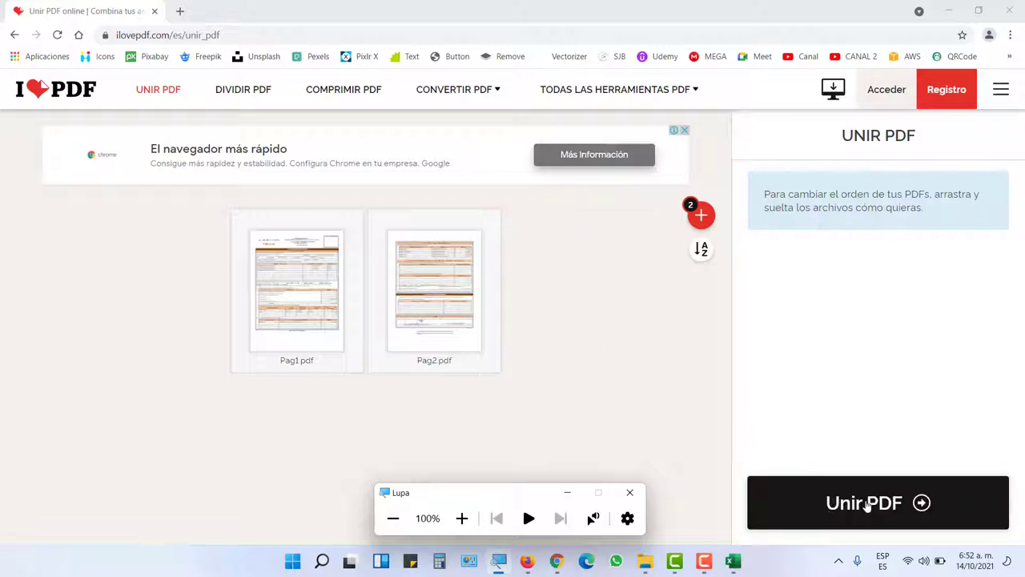
Merge the two PDFs and download the result to Escritorio as Declaracion.pdf.
left_click(871, 508)
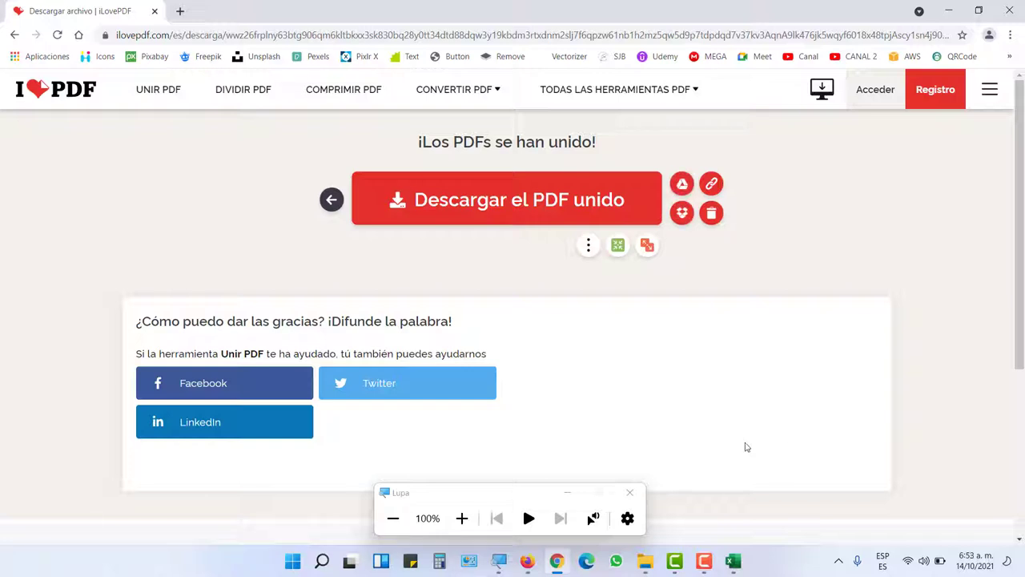
left_click(542, 215)
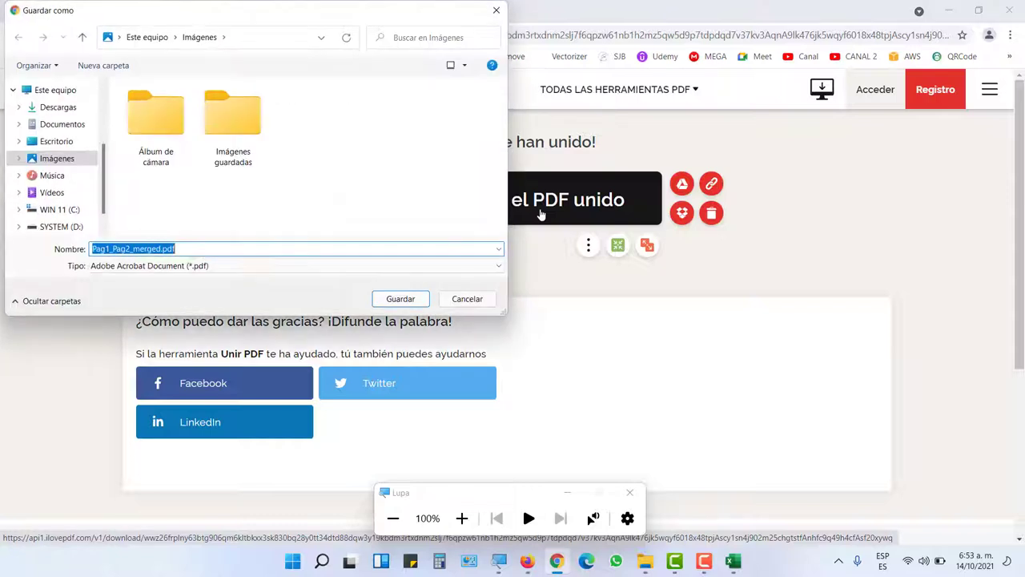
left_click(56, 141)
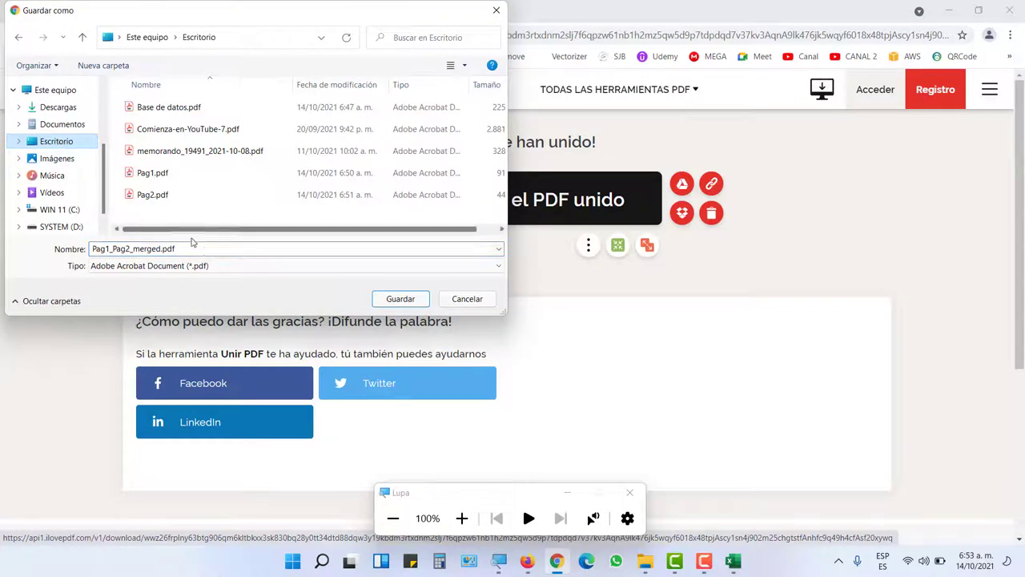
left_click(202, 250)
left_click(133, 248)
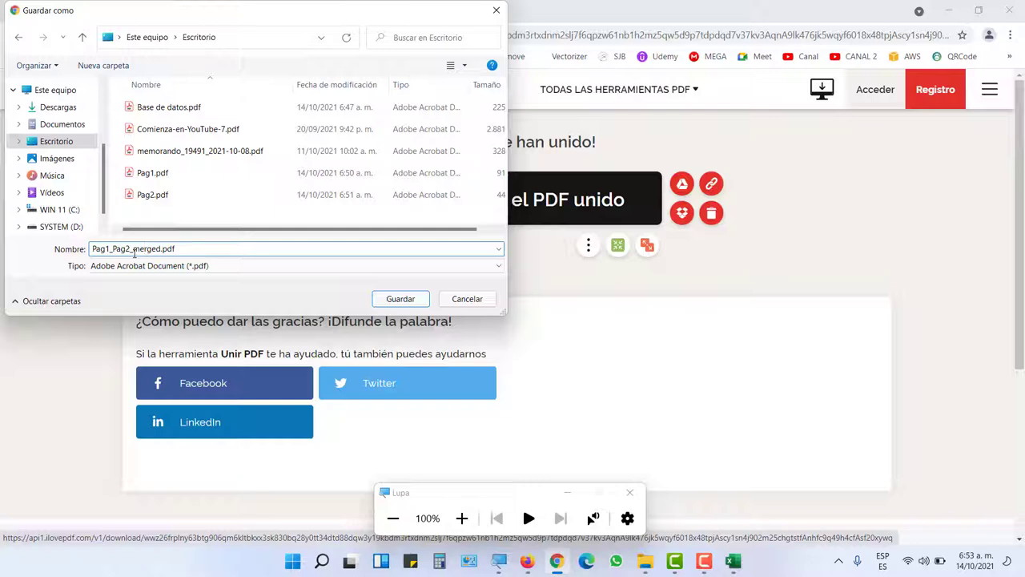
double_click(162, 249)
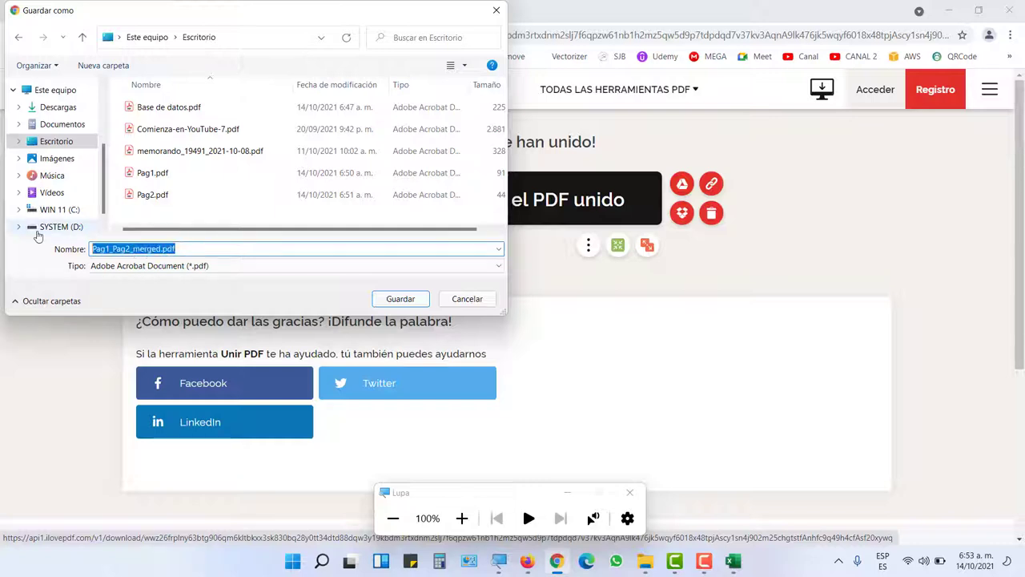
type("Declaracion")
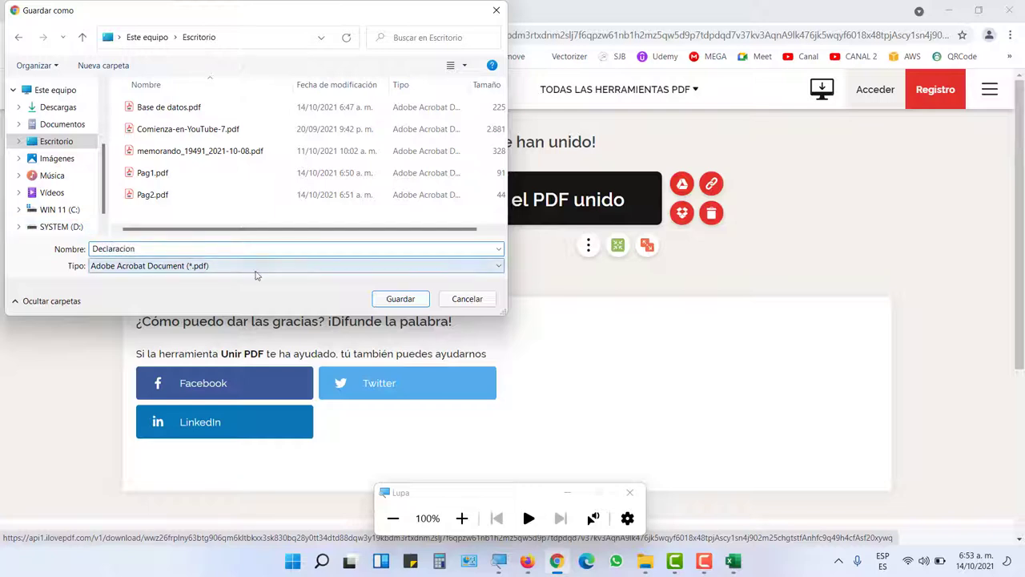
left_click(399, 298)
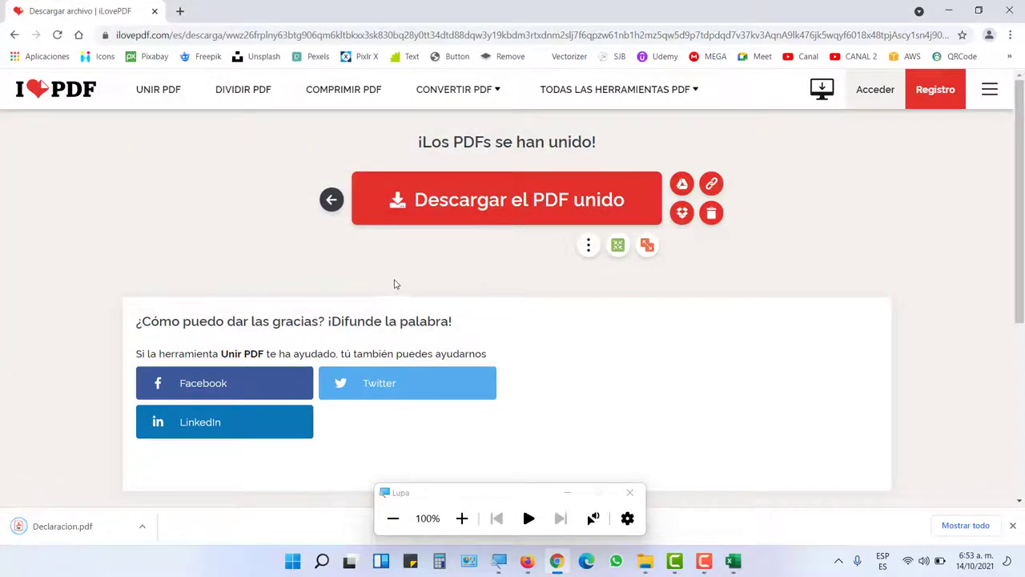
Show the desktop and scroll through Declaracion.pdf from page 1 to the 3. FIRMA section on page 2.
key("super+d")
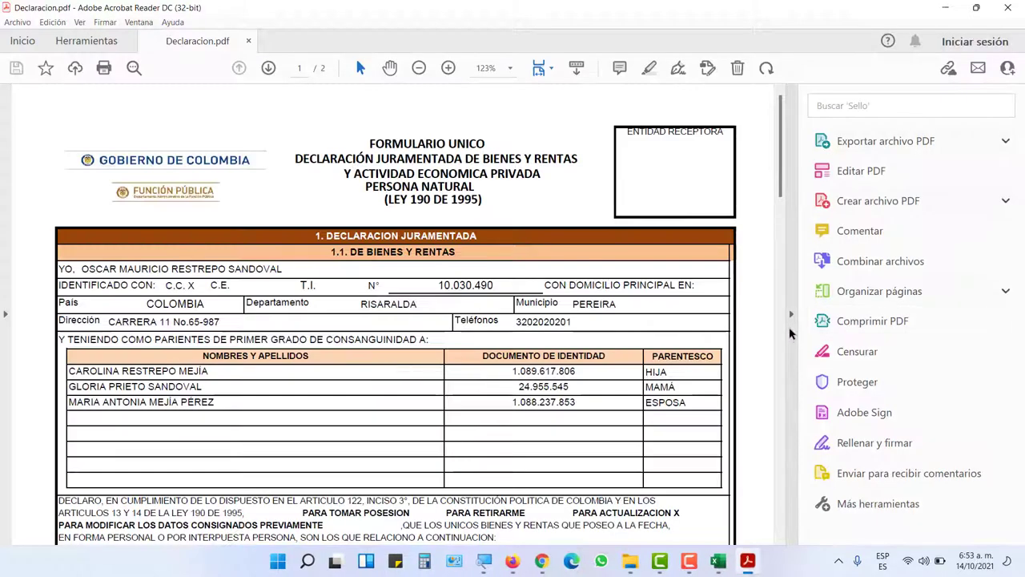
scroll(761, 332, "down", 3)
scroll(727, 394, "down", 8)
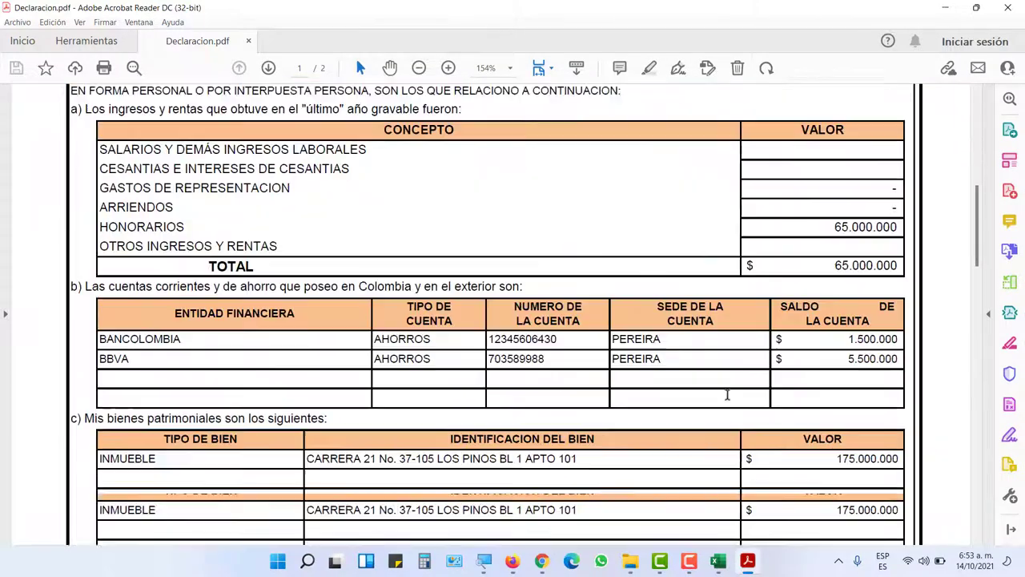
scroll(728, 405, "down", 5)
scroll(732, 385, "down", 3)
scroll(732, 384, "down", 3)
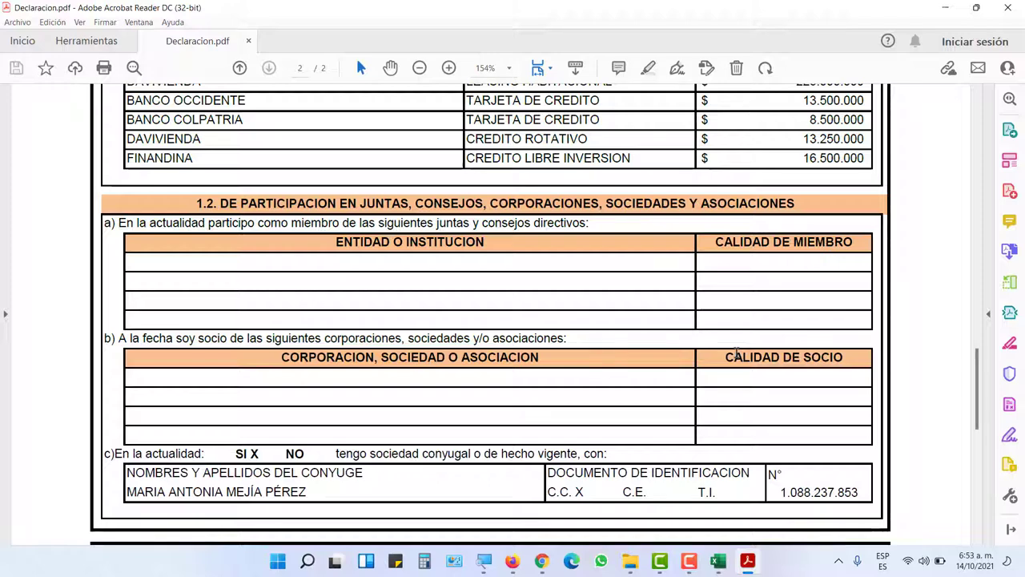
scroll(677, 339, "down", 3)
scroll(677, 340, "down", 5)
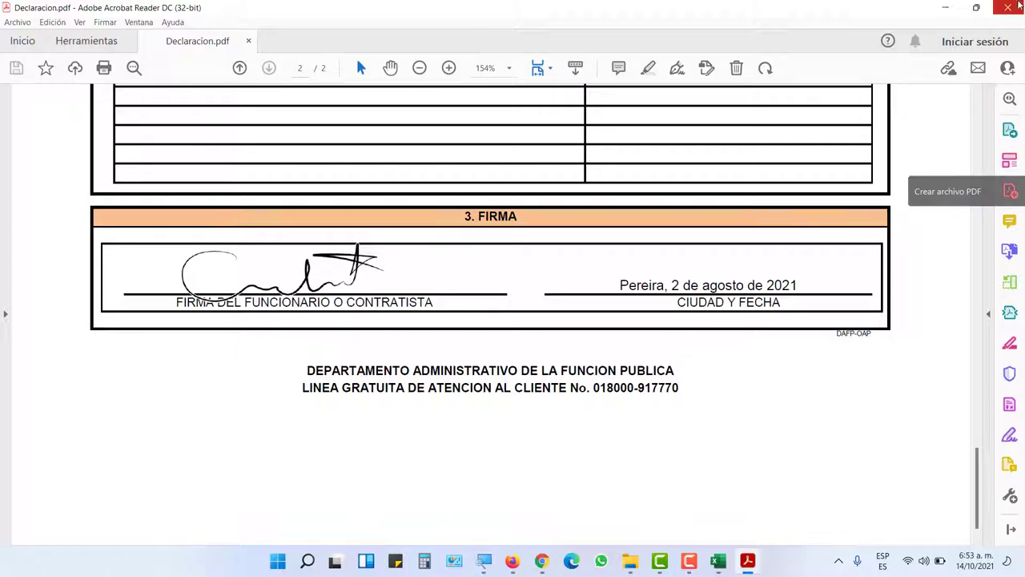
Close Acrobat Reader and drag Pag1.pdf and Pag2.pdf into the Recycle Bin.
left_click(1008, 7)
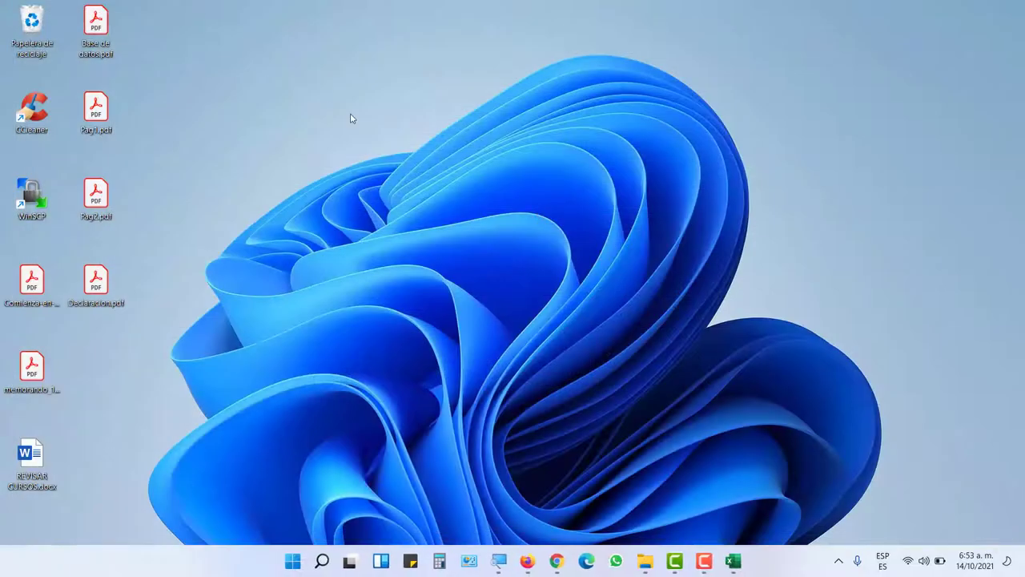
left_click_drag(174, 102, 68, 229)
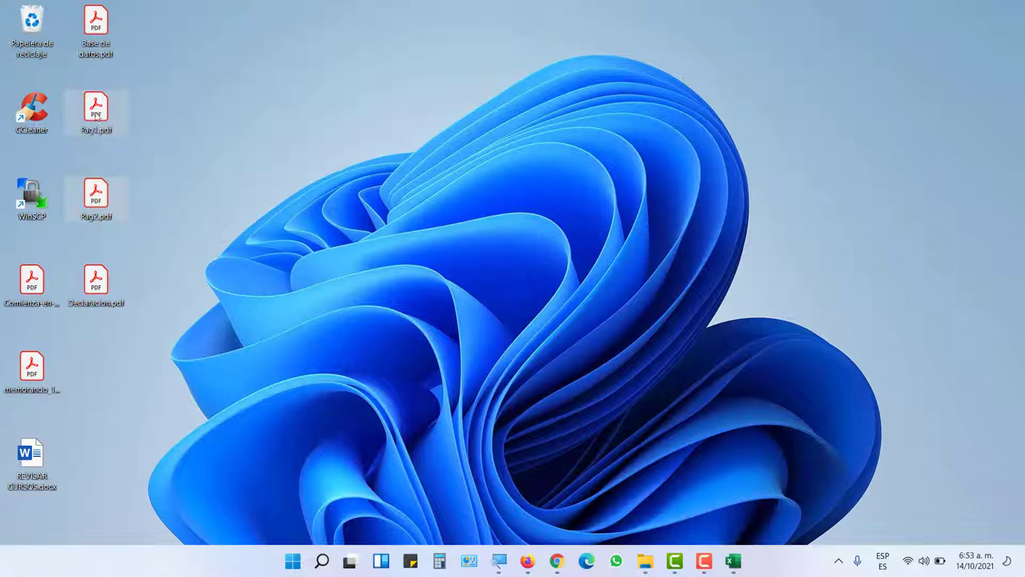
left_click_drag(94, 103, 32, 22)
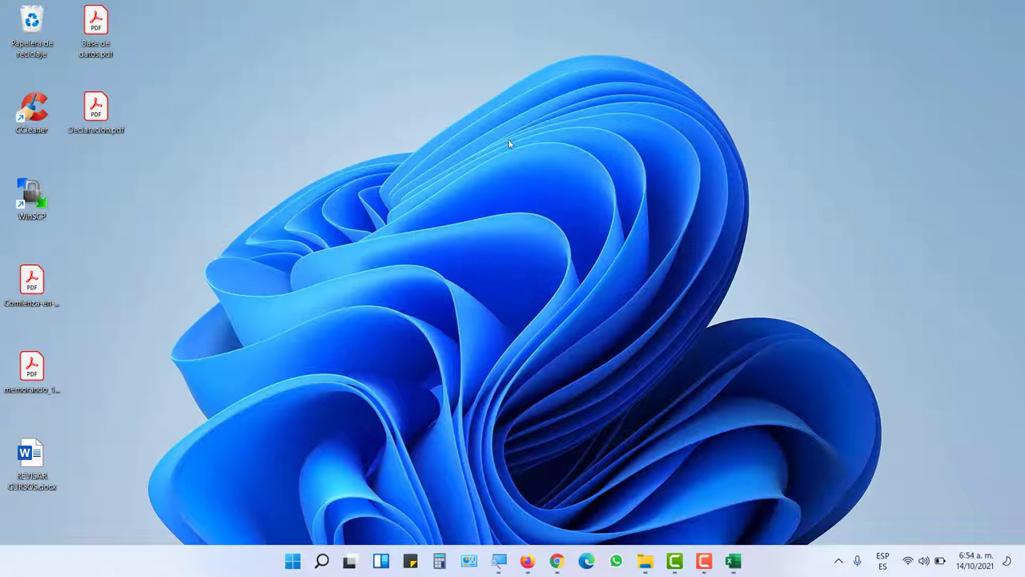
Return to the Excel workbook and check both sheets, ending on Hoja1.
left_click(733, 561)
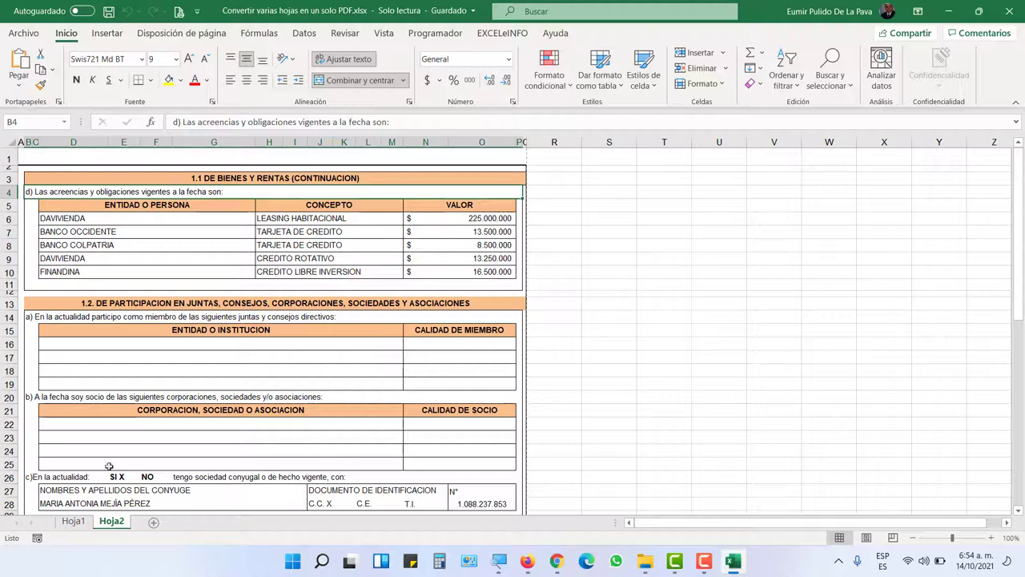
left_click(73, 522)
left_click(111, 522)
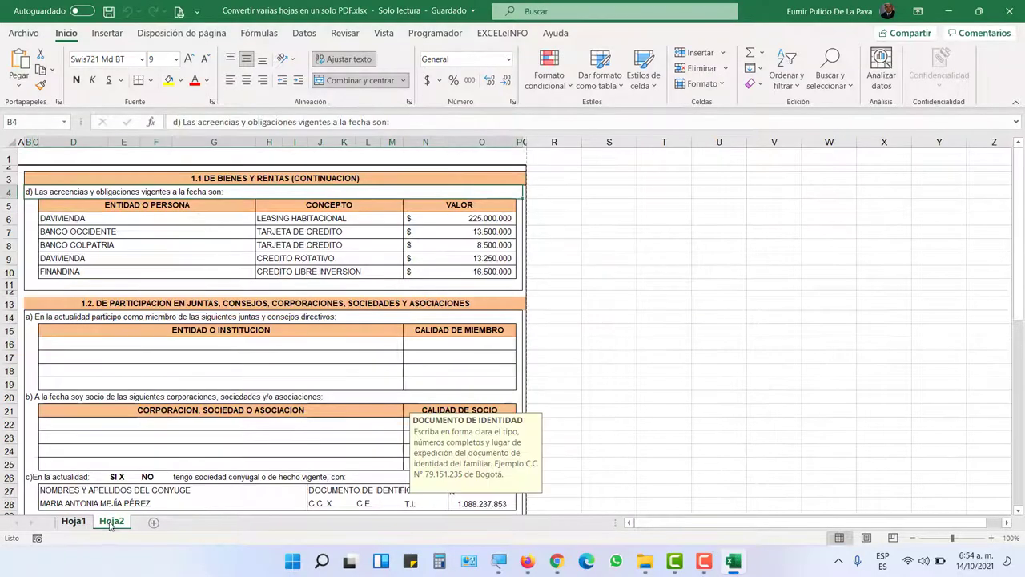
left_click(73, 522)
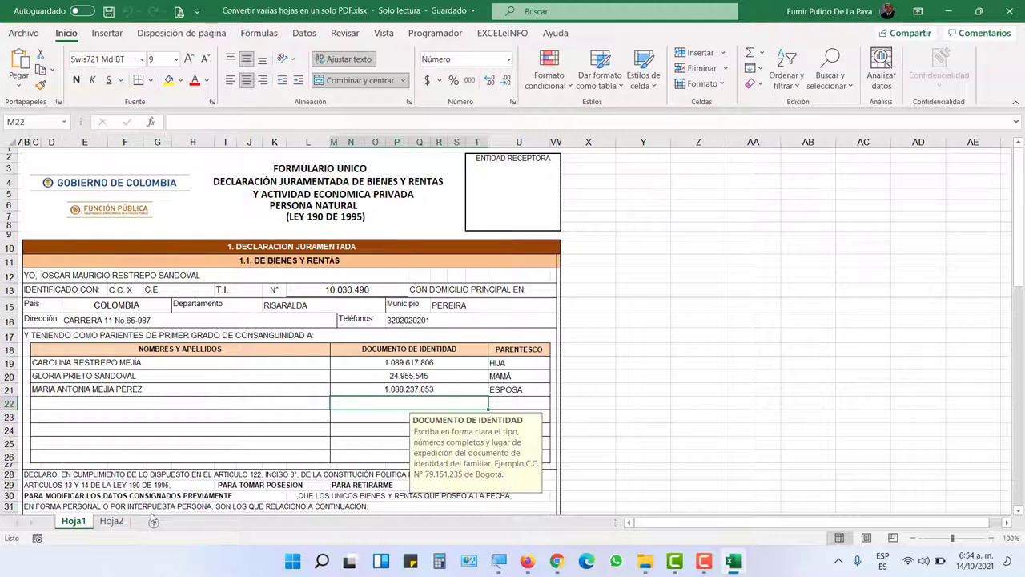
Start Save As with type PDF (*.pdf), enter 'Declaracion bienes y rentas', and magnify the screen to 200%.
left_click(24, 37)
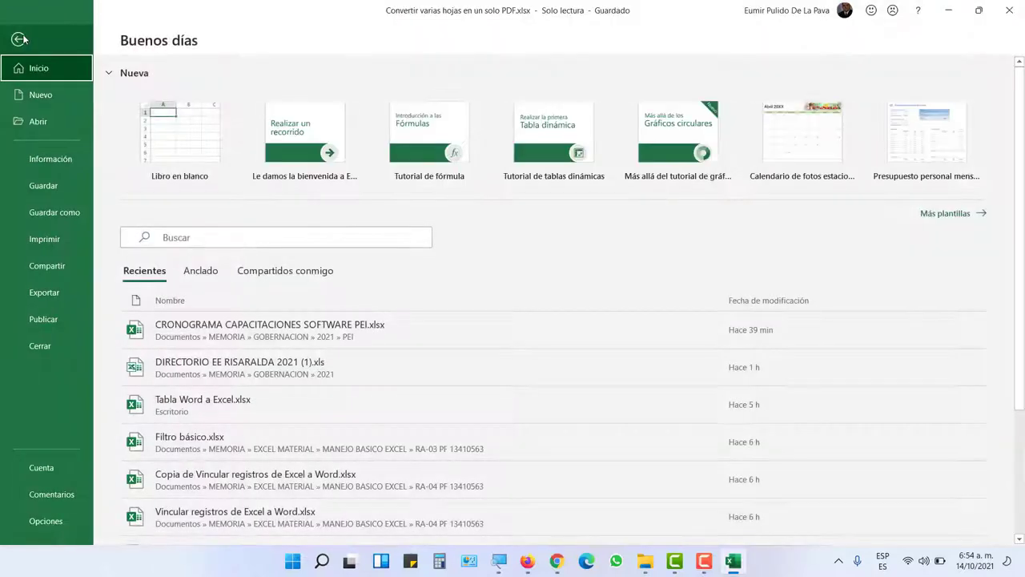
left_click(62, 218)
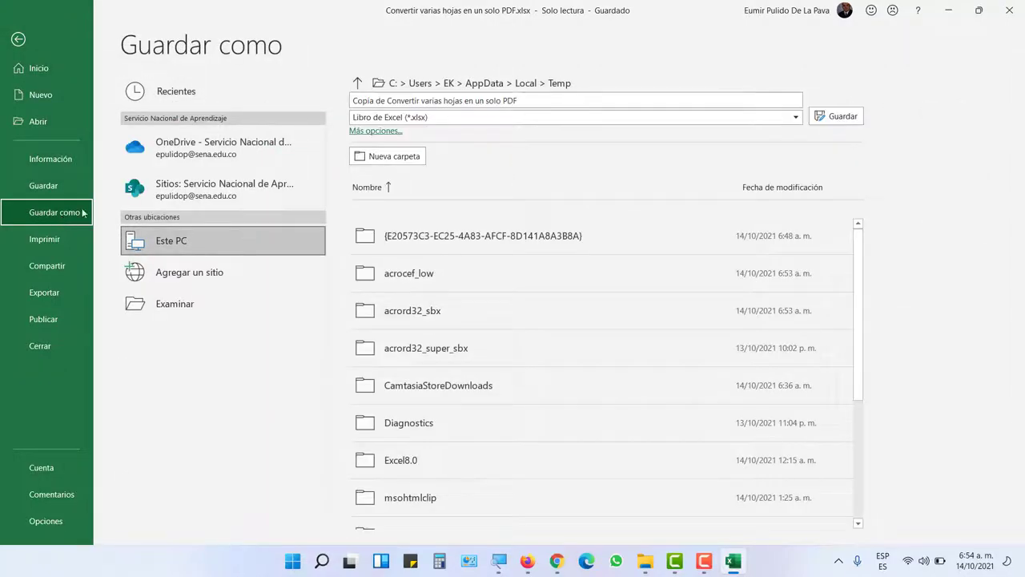
left_click(410, 118)
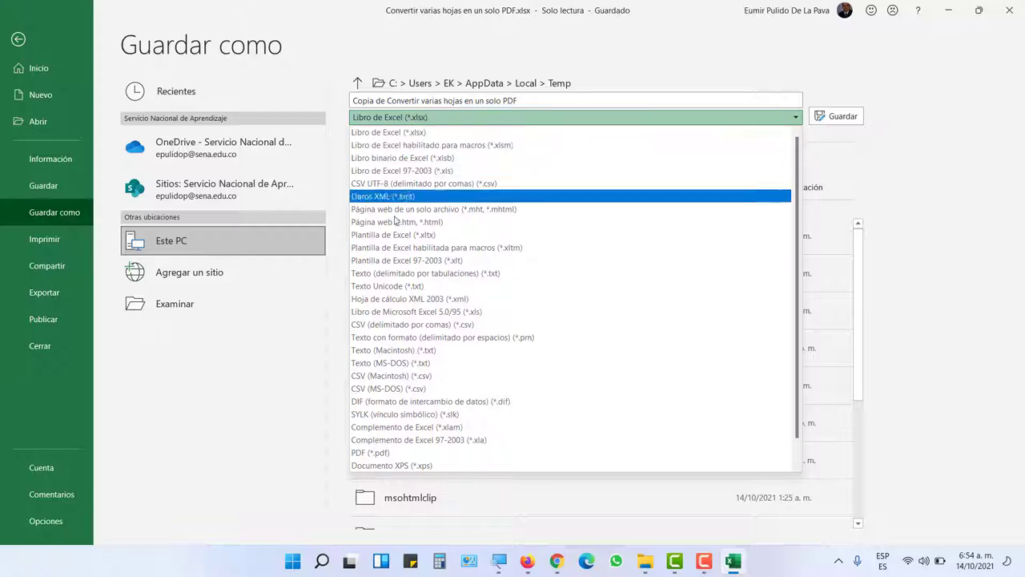
left_click(376, 452)
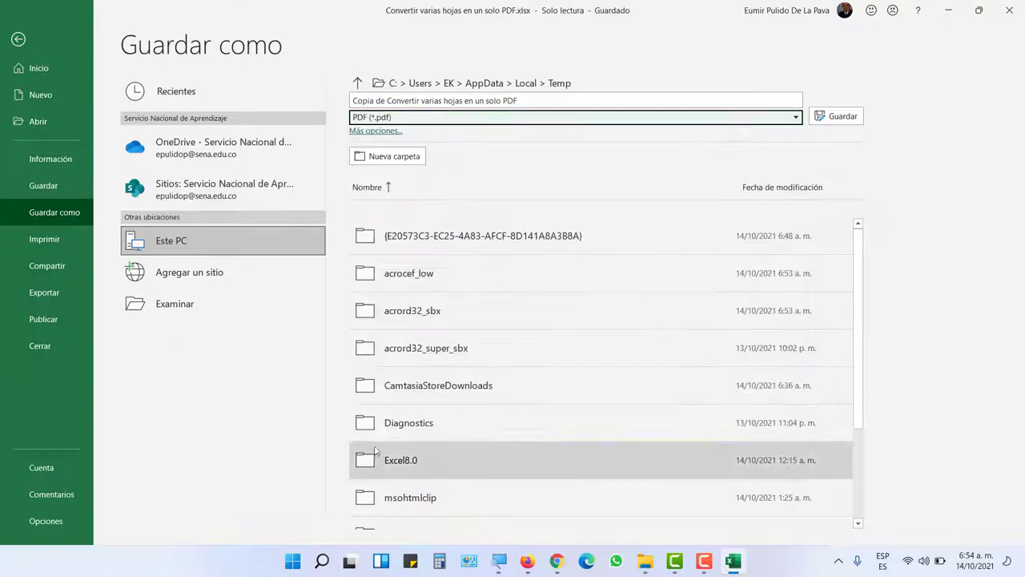
left_click(529, 101)
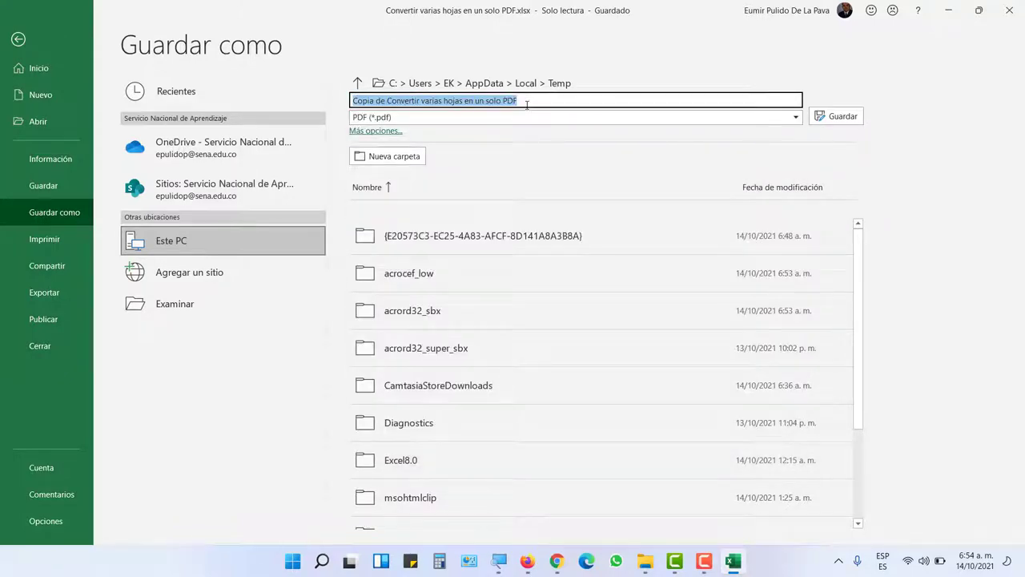
type("Declaracio")
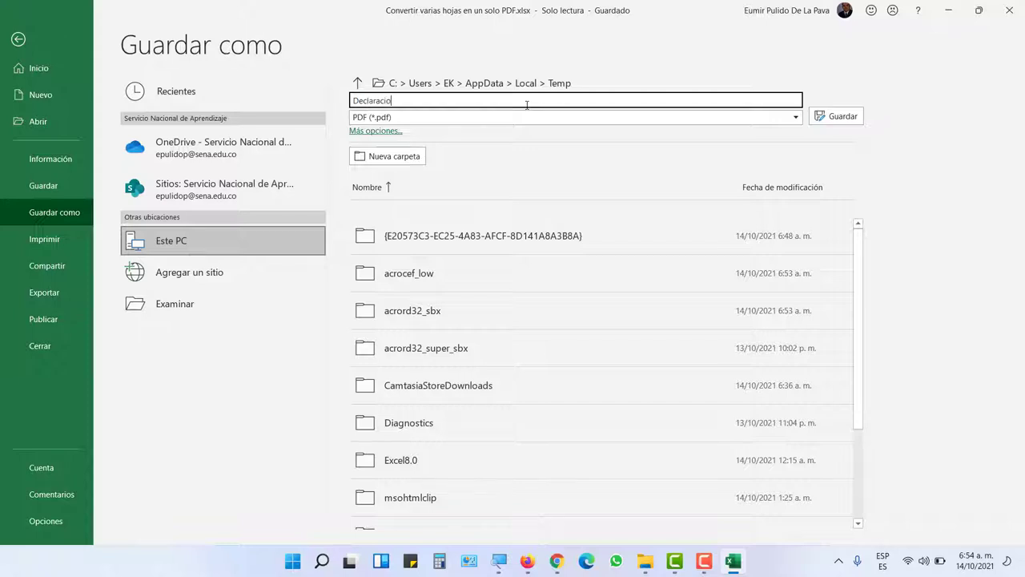
type("ienes y rentas")
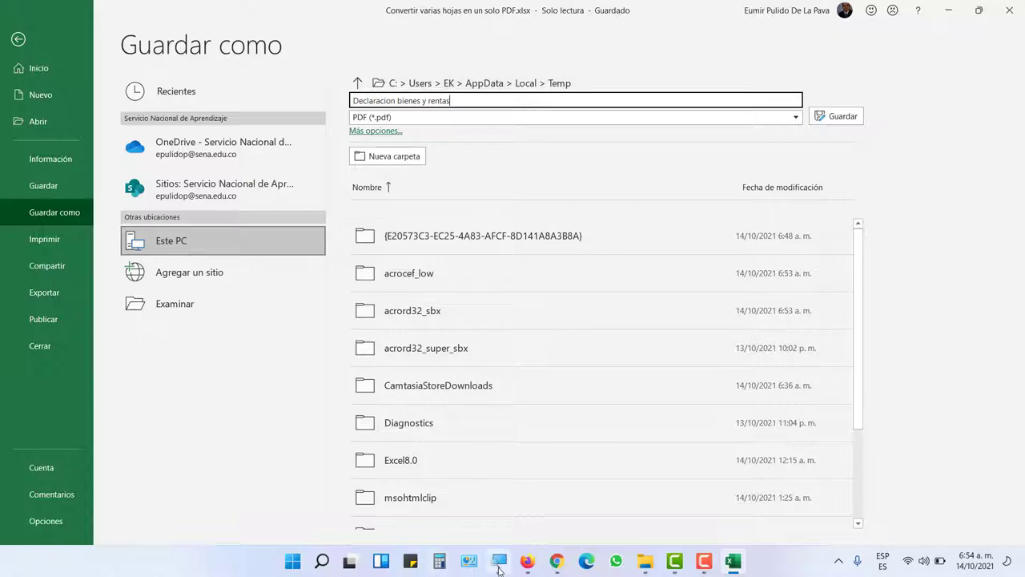
left_click(498, 561)
left_click(463, 519)
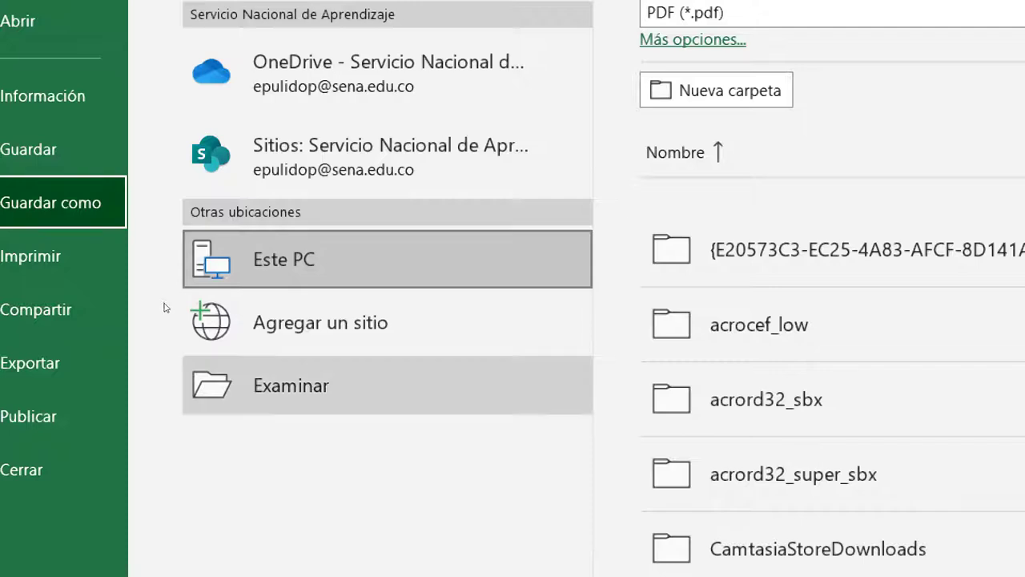
In the full save dialog, choose the Desktop folder and keep PDF as the file type.
key("Return")
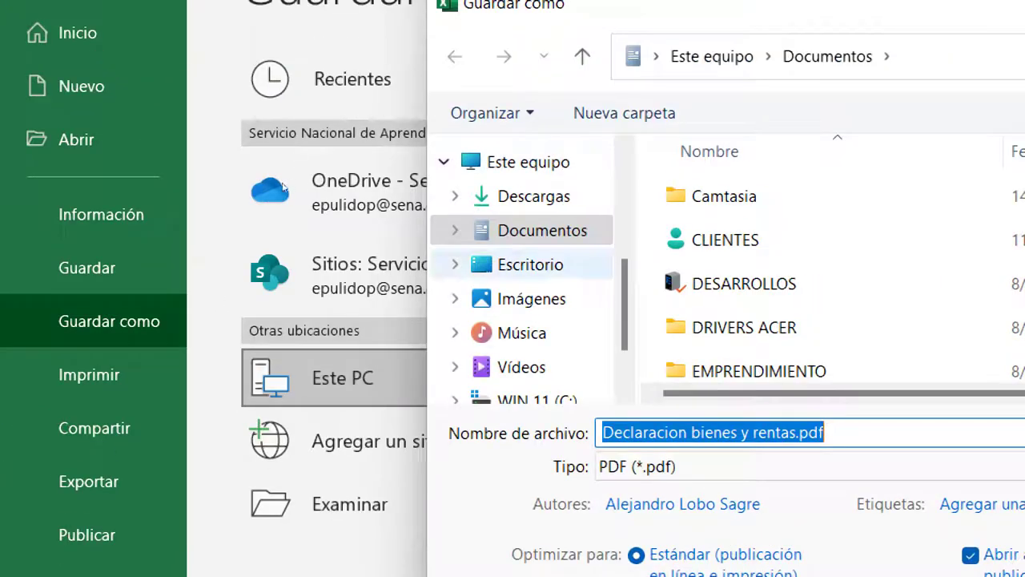
left_click(530, 265)
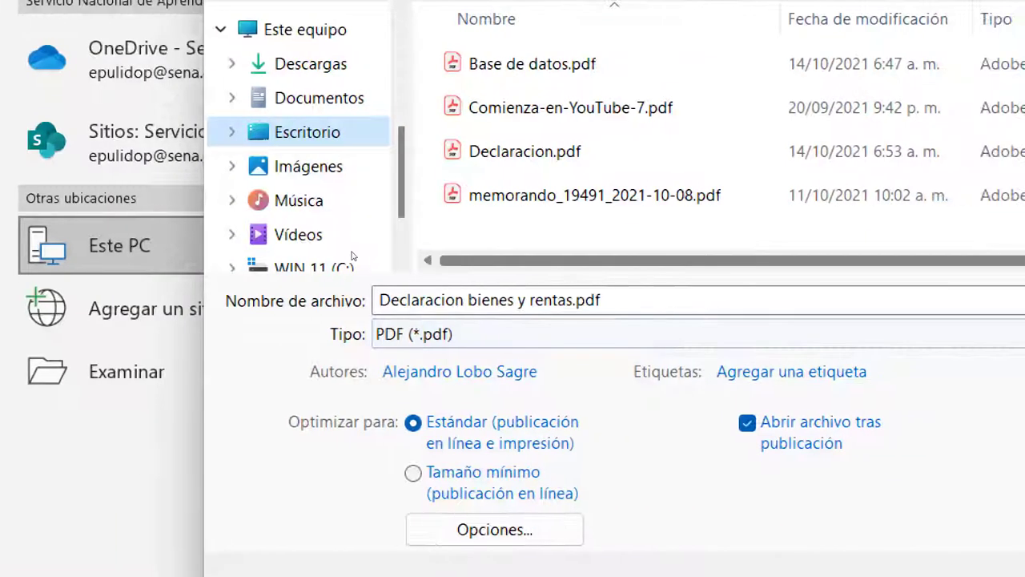
key("Tab")
key("alt+Down")
key("Down")
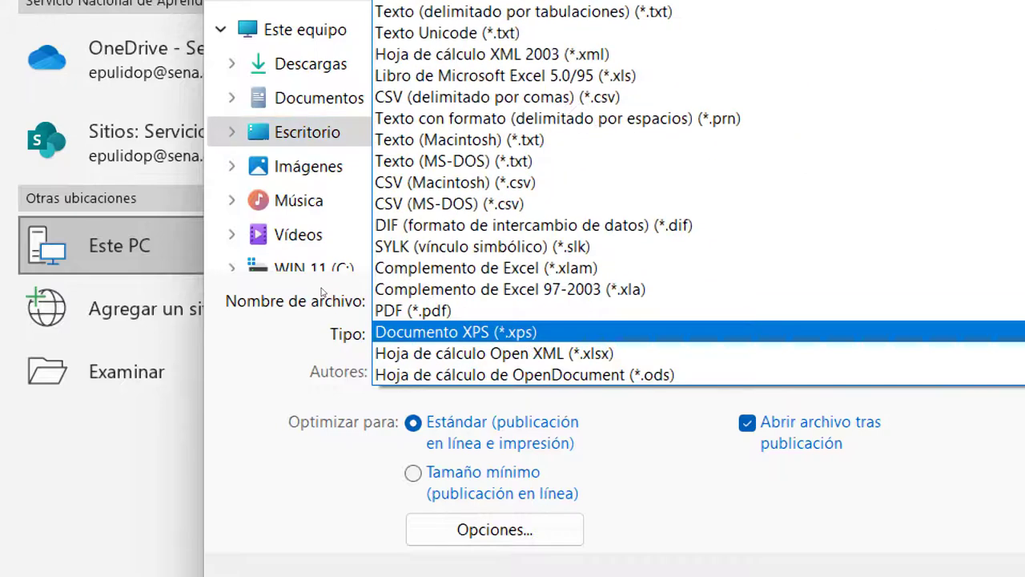
key("Up")
key("Return")
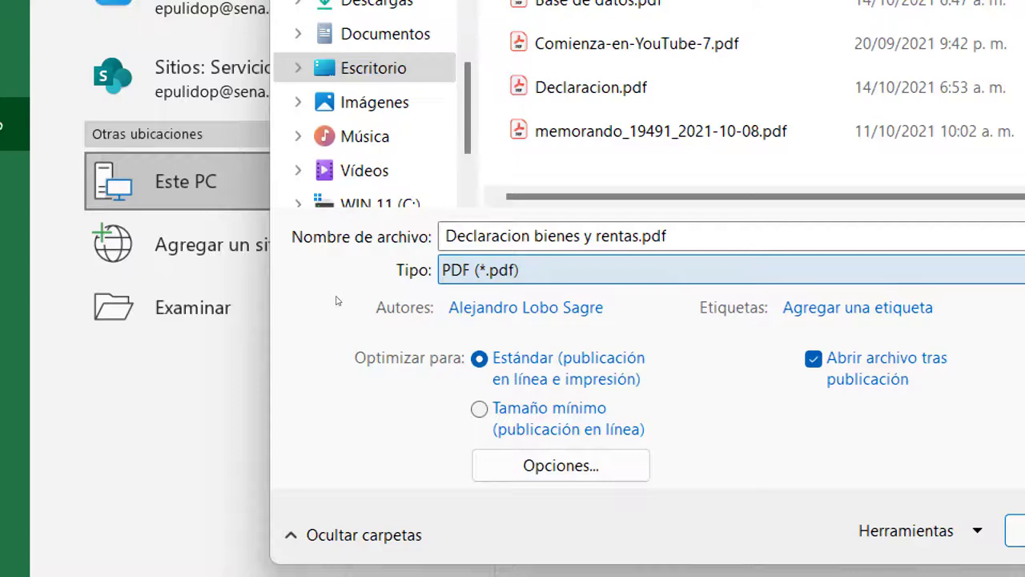
Switch the file type to Excel workbook and back to PDF (*.pdf), then bring up Opciones.
key("alt+Down")
key("Home")
key("Down")
key("Up")
key("Return")
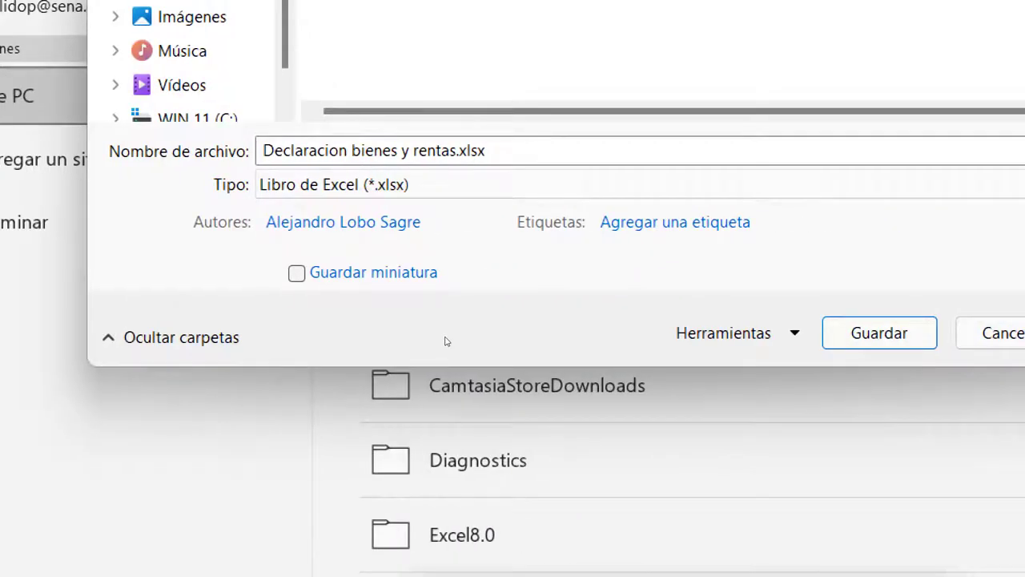
key("Tab")
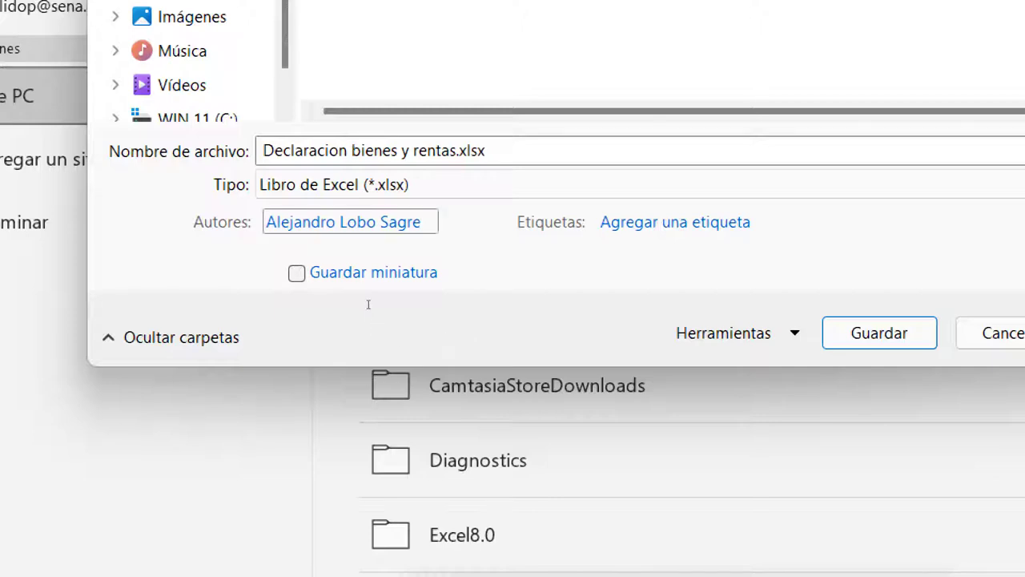
key("shift+Tab")
key("alt+Down")
key("Down")
key("Down")
key("Down")
key("Return")
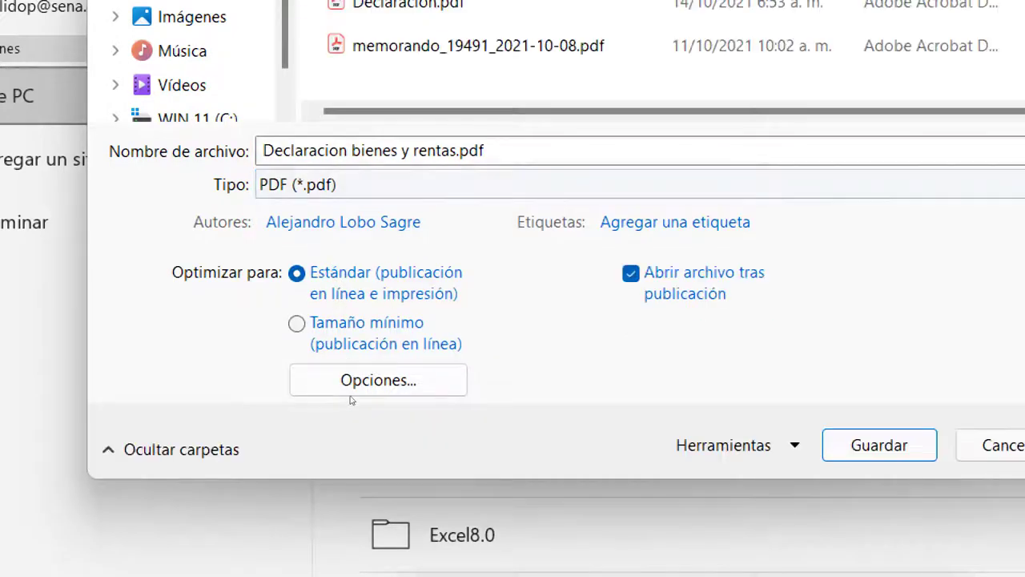
left_click(356, 386)
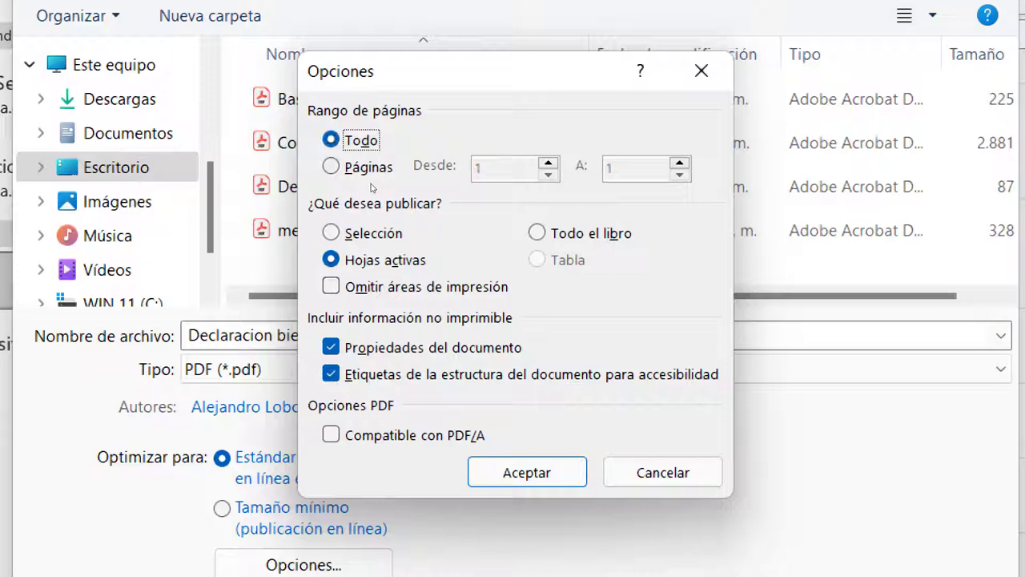
Set the page range to Todo and publish Todo el libro, then save the PDF.
key("Down")
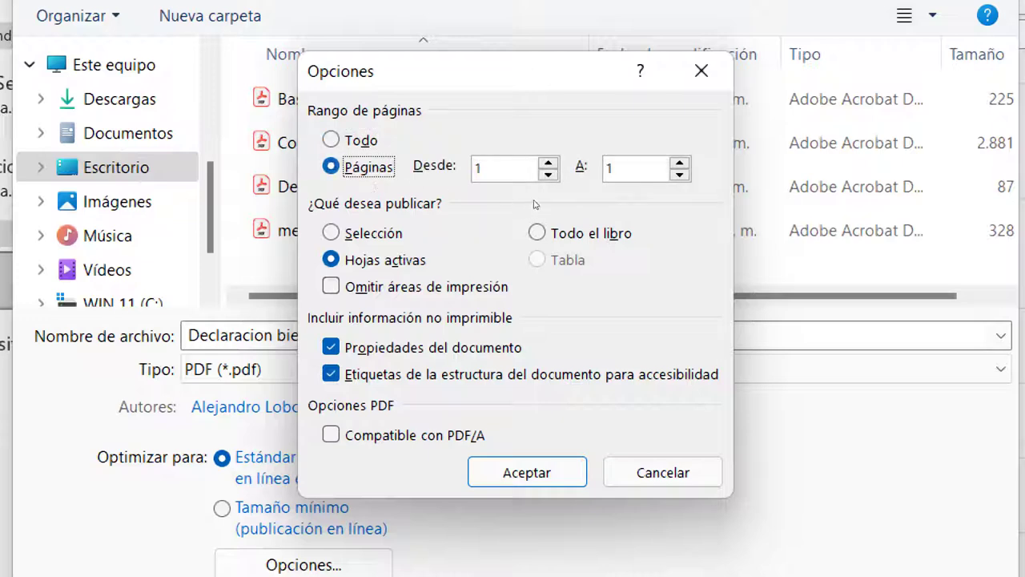
key("Tab")
key("Tab")
key("Up")
key("Up")
key("alt+t")
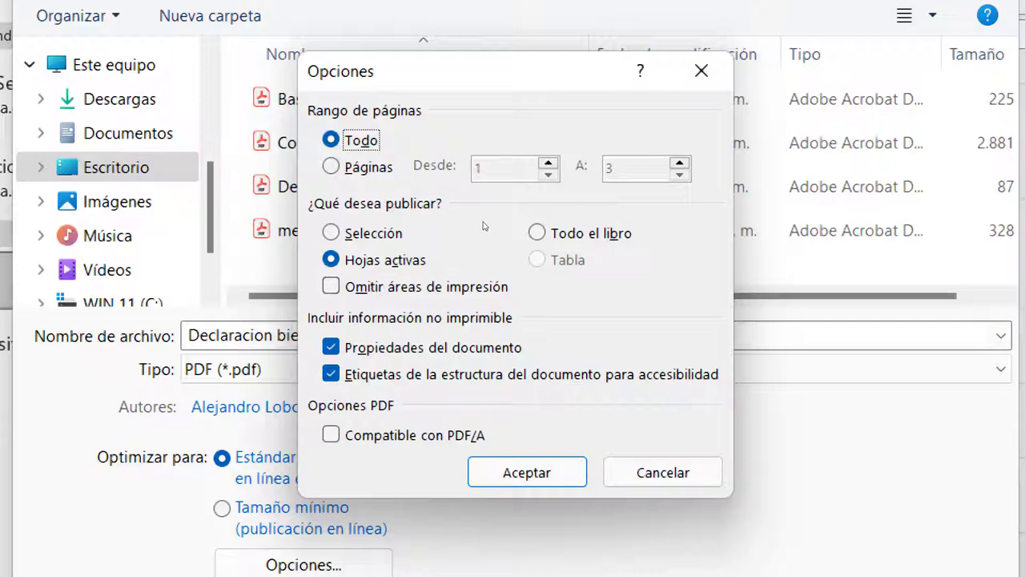
key("alt+b")
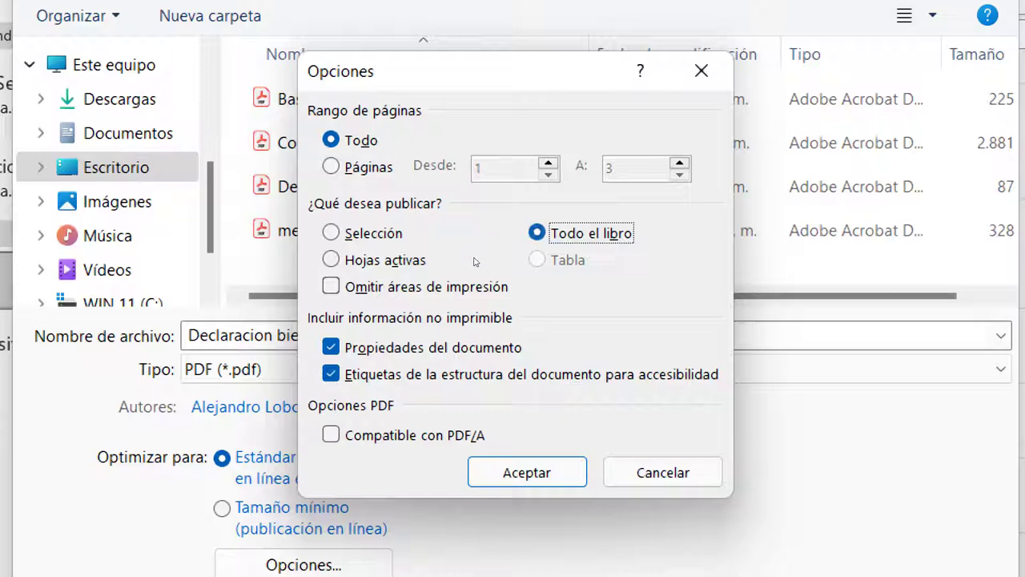
key("Return")
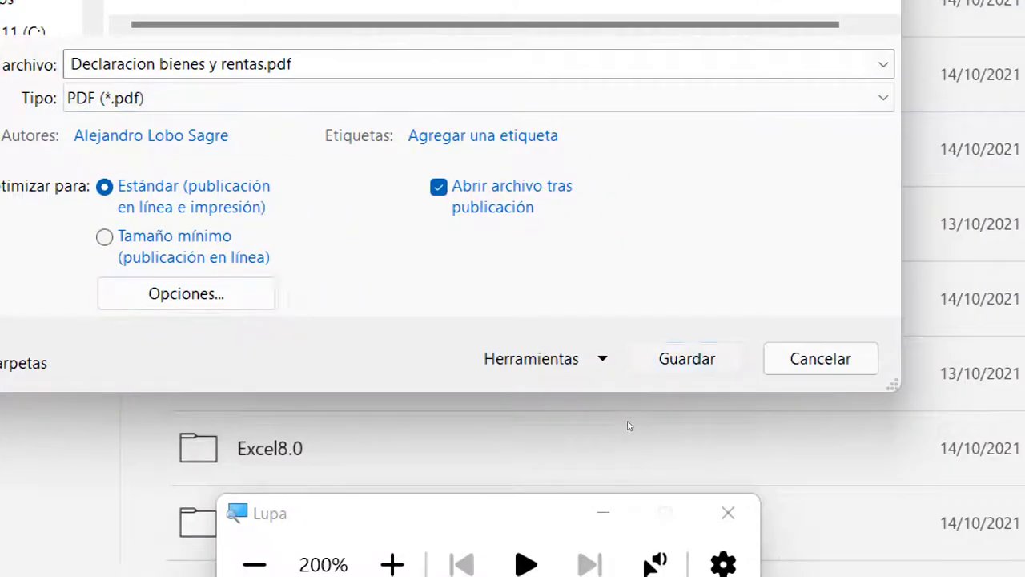
key("Return")
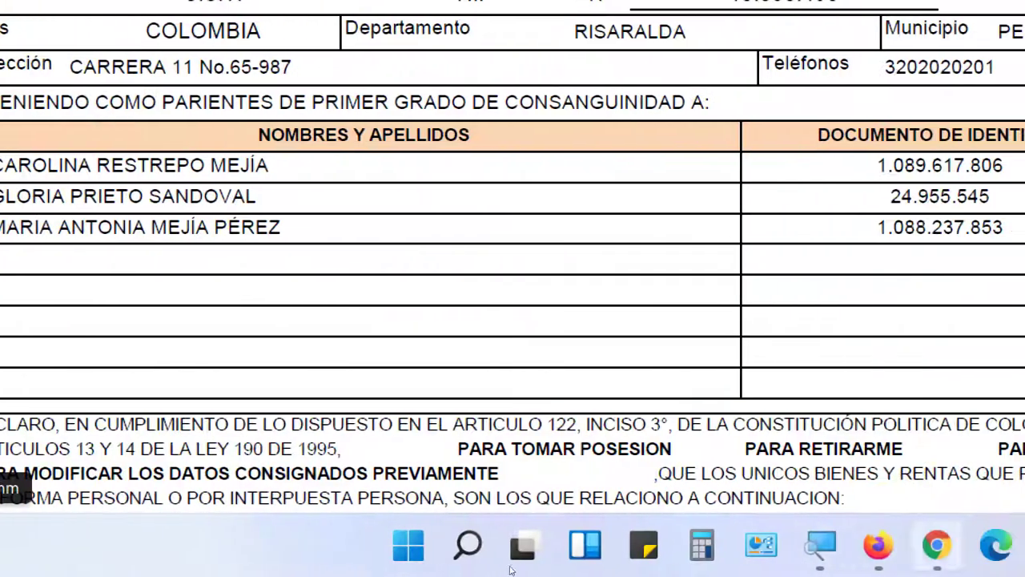
Turn off the magnifier, review both pages of Declaracion bienes y rentas.pdf, then close Acrobat.
key("super+minus")
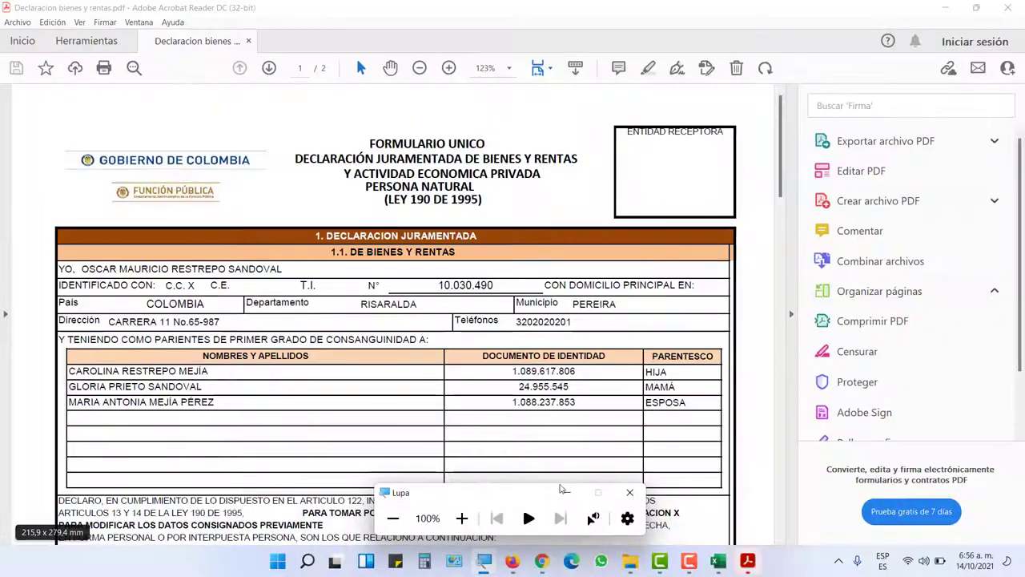
key("super+Escape")
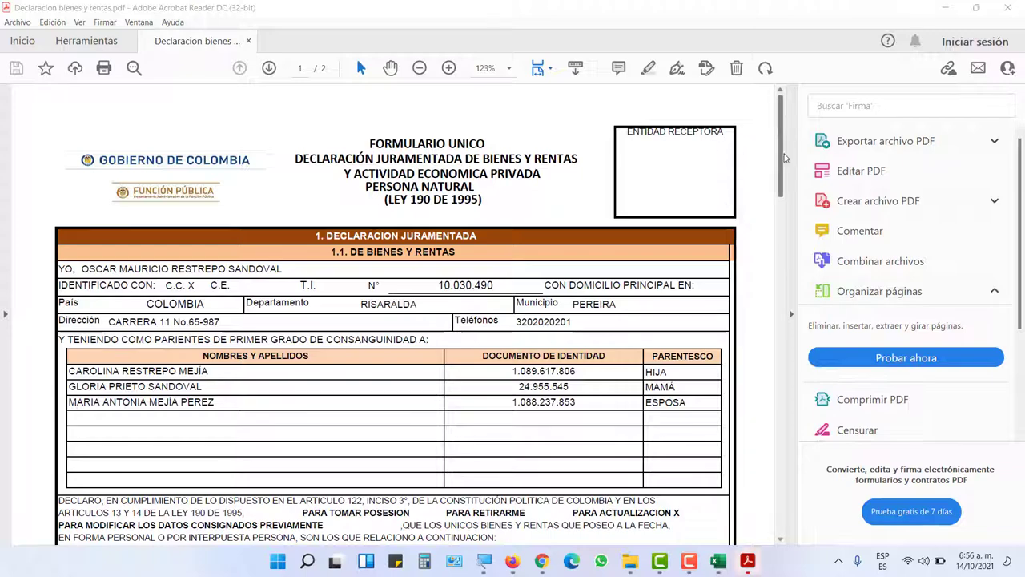
mouse_move(786, 158)
left_mouse_down()
mouse_move(785, 371)
mouse_move(771, 493)
left_mouse_up()
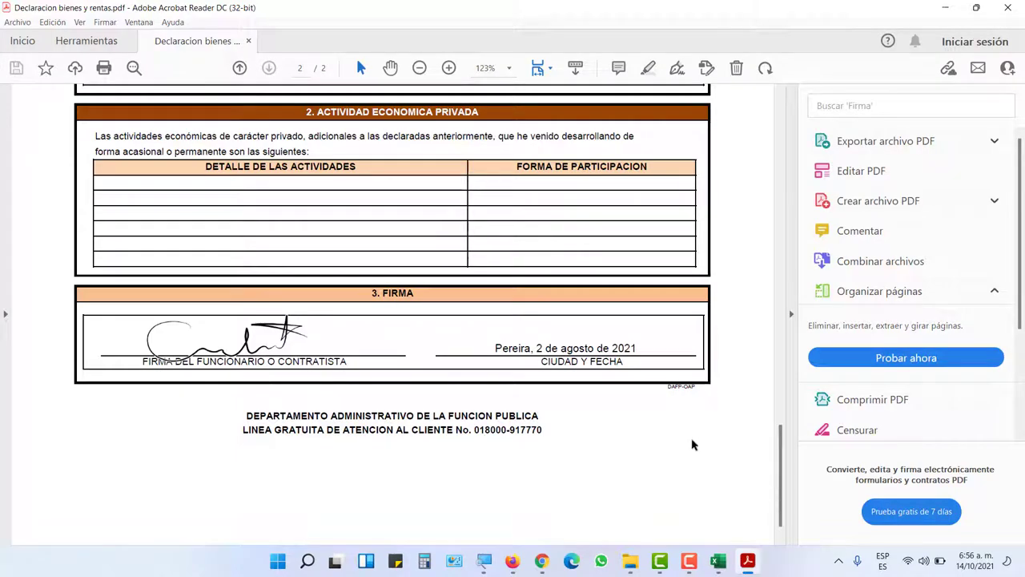
scroll(694, 442, "up", 1)
scroll(694, 442, "up", 3)
scroll(690, 443, "up", 5)
scroll(691, 443, "up", 2)
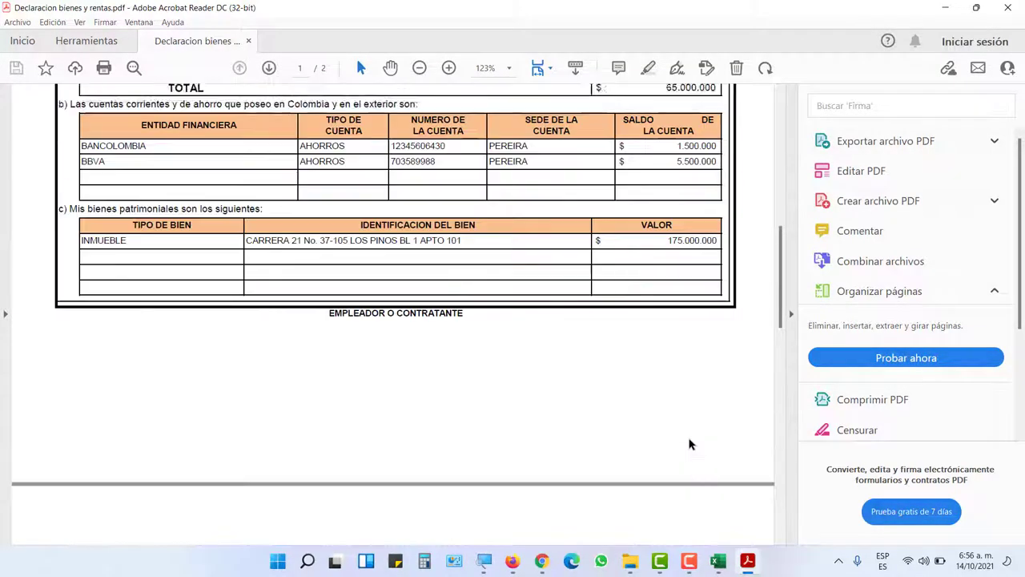
scroll(691, 443, "up", 4)
scroll(691, 445, "up", 1)
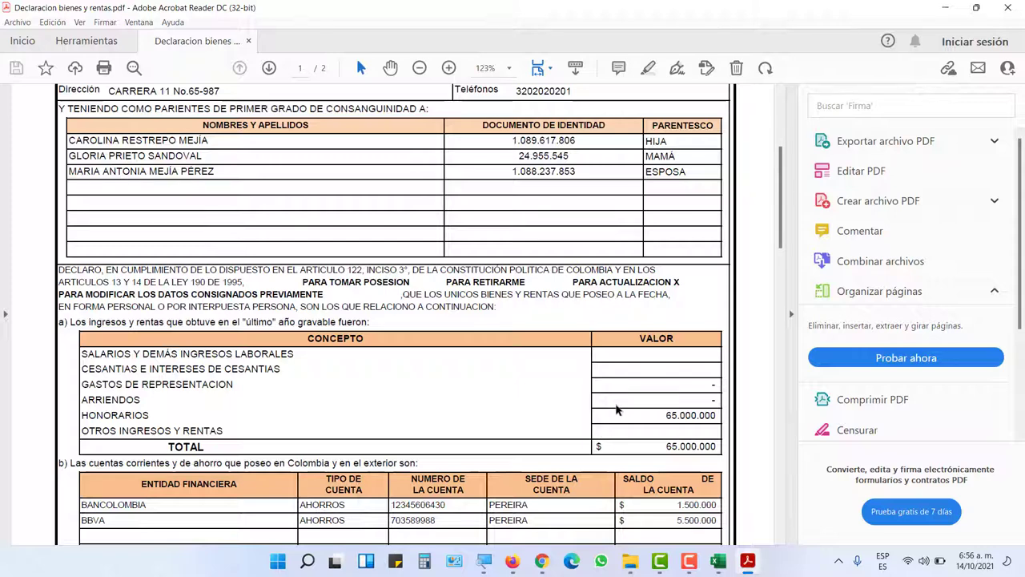
key("alt+F4")
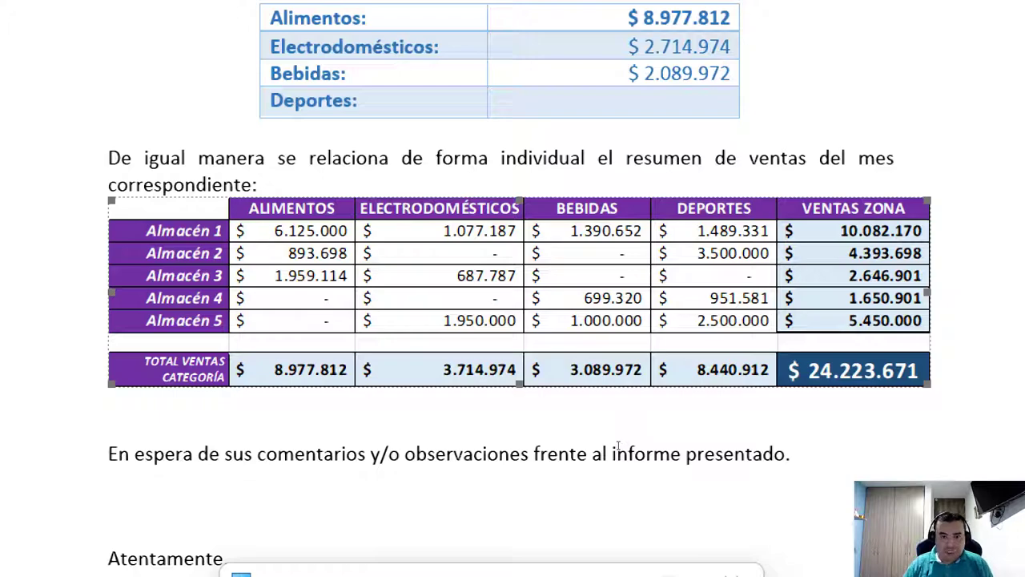
key("super+plus")
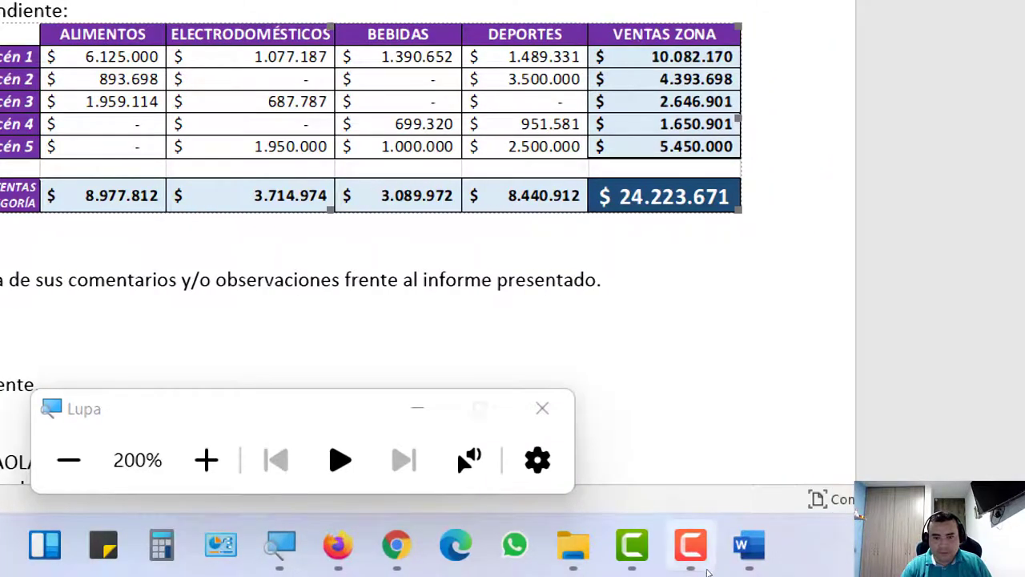